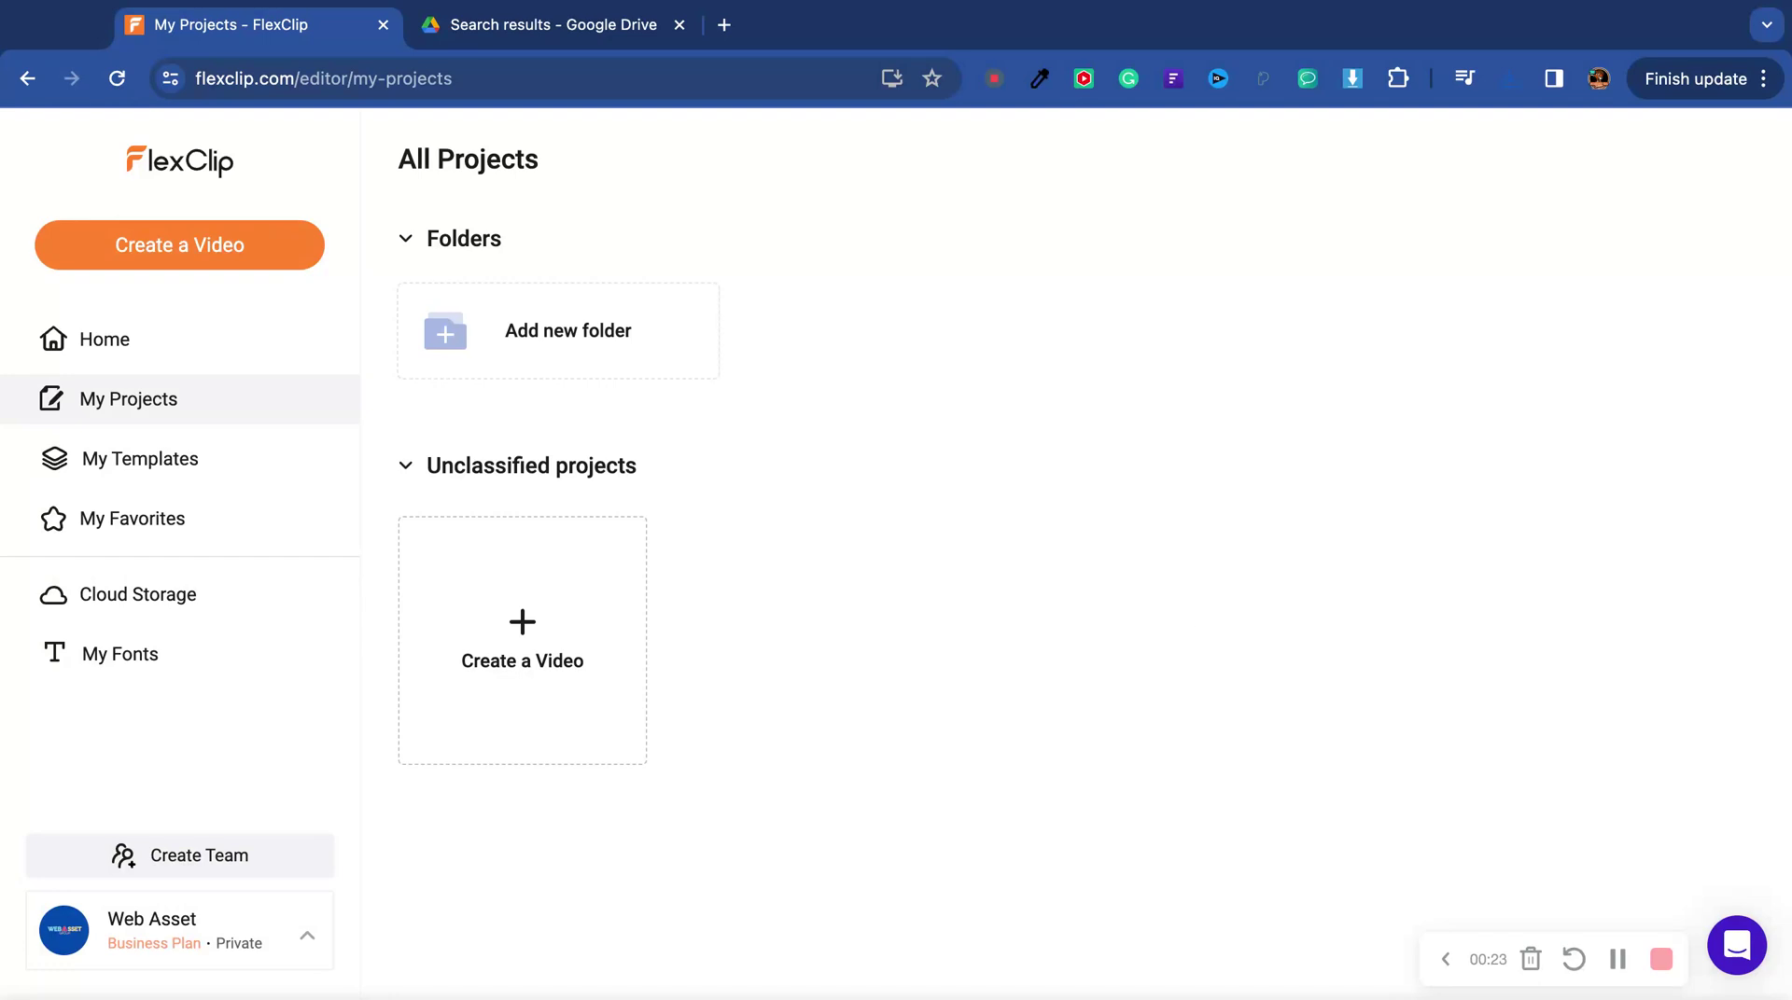
- Start a new video from My Projects to bring up the aspect-ratio chooser
{"action": "left_click", "coordinate": [598, 607]}
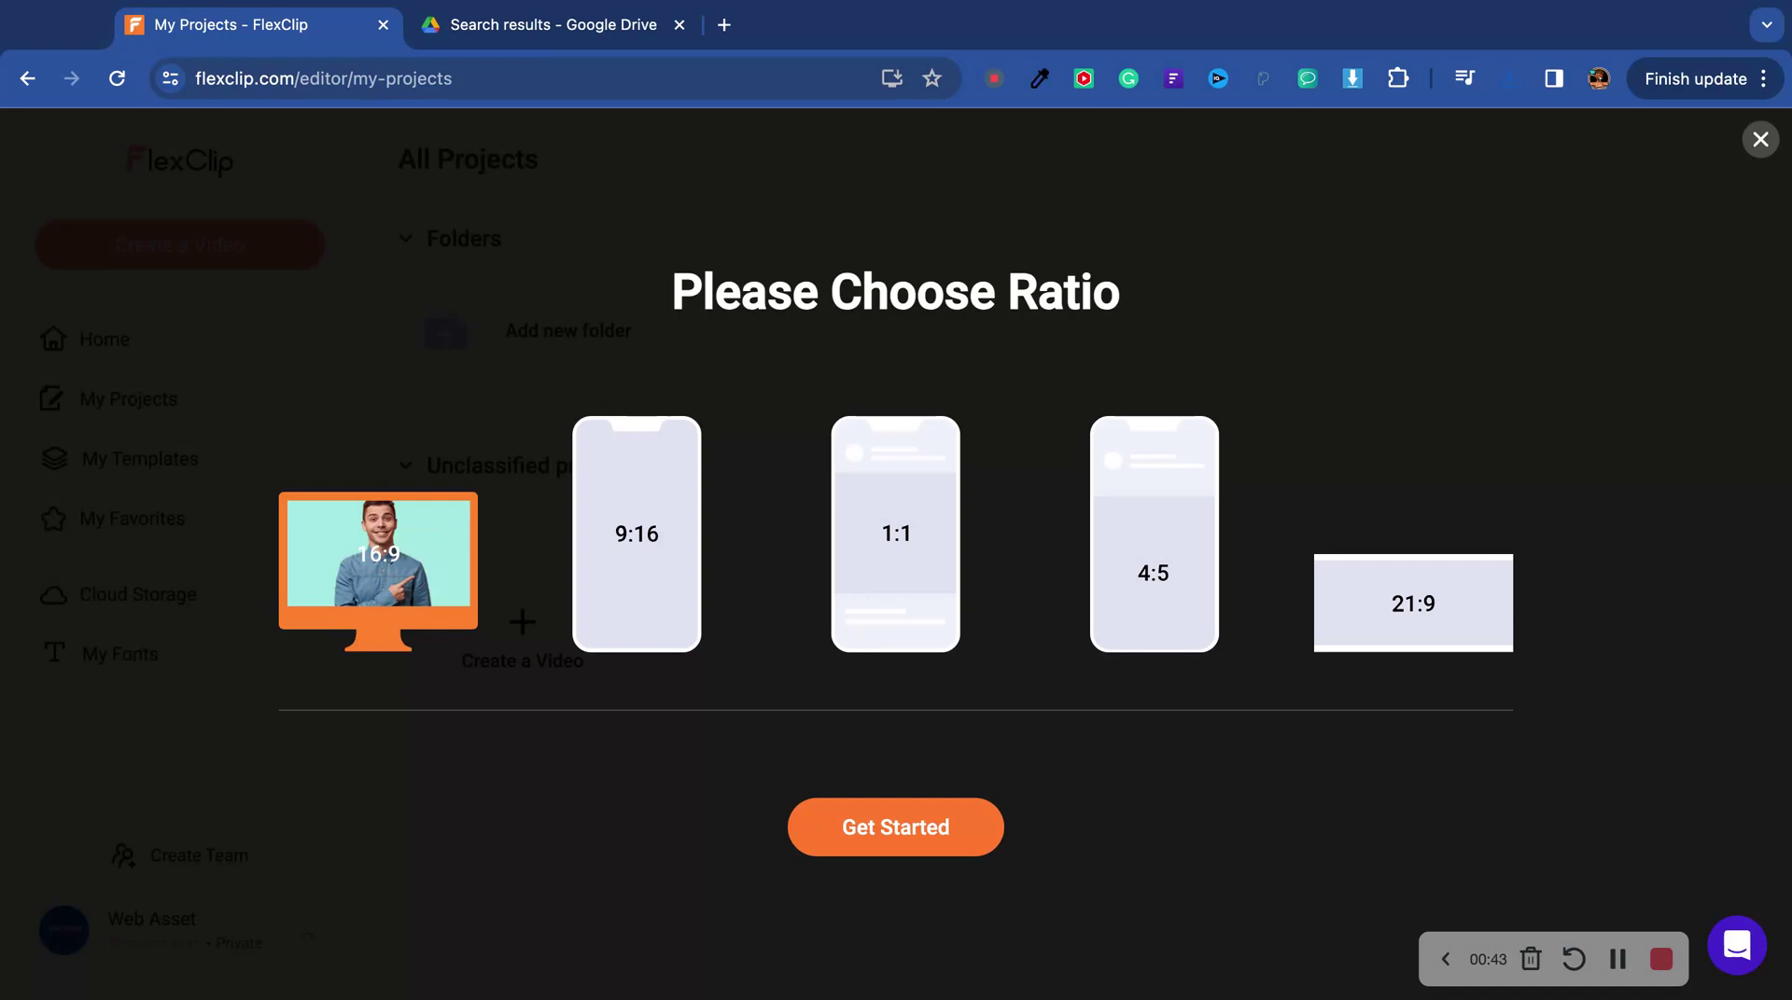
- Confirm the 16:9 ratio to open the editor and dismiss the Import Media prompt
{"action": "left_click", "coordinate": [894, 851]}
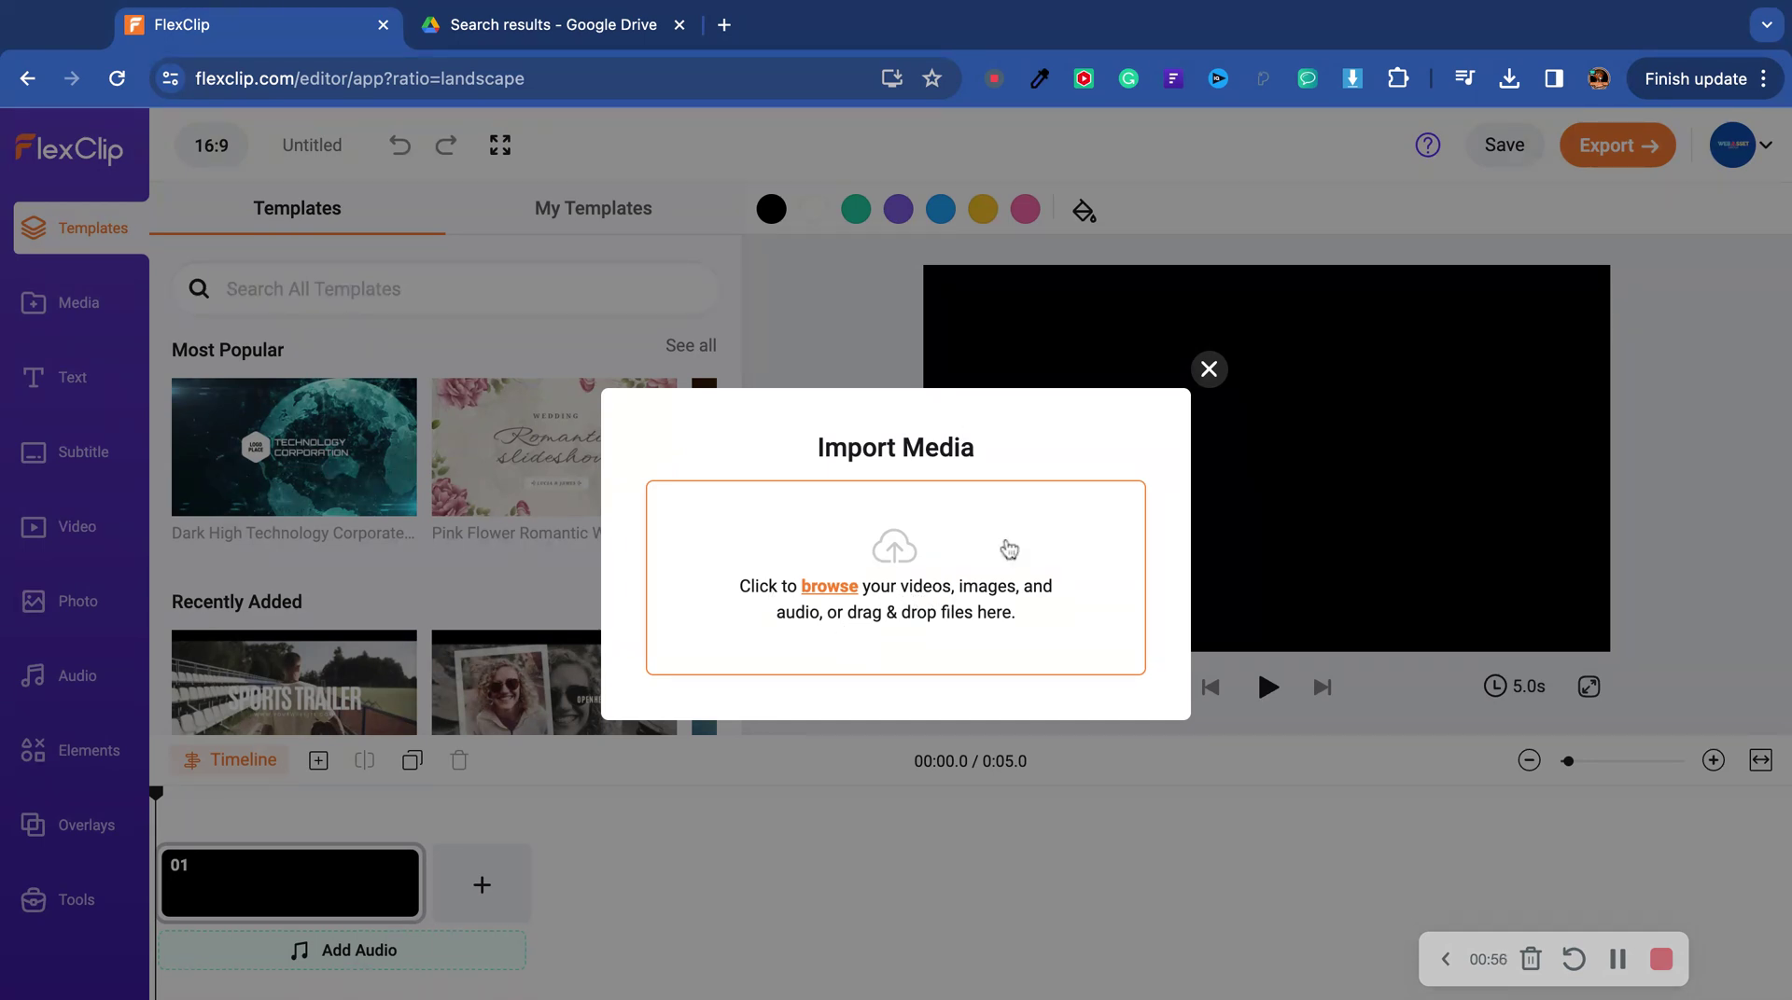
{"action": "left_click", "coordinate": [1208, 369]}
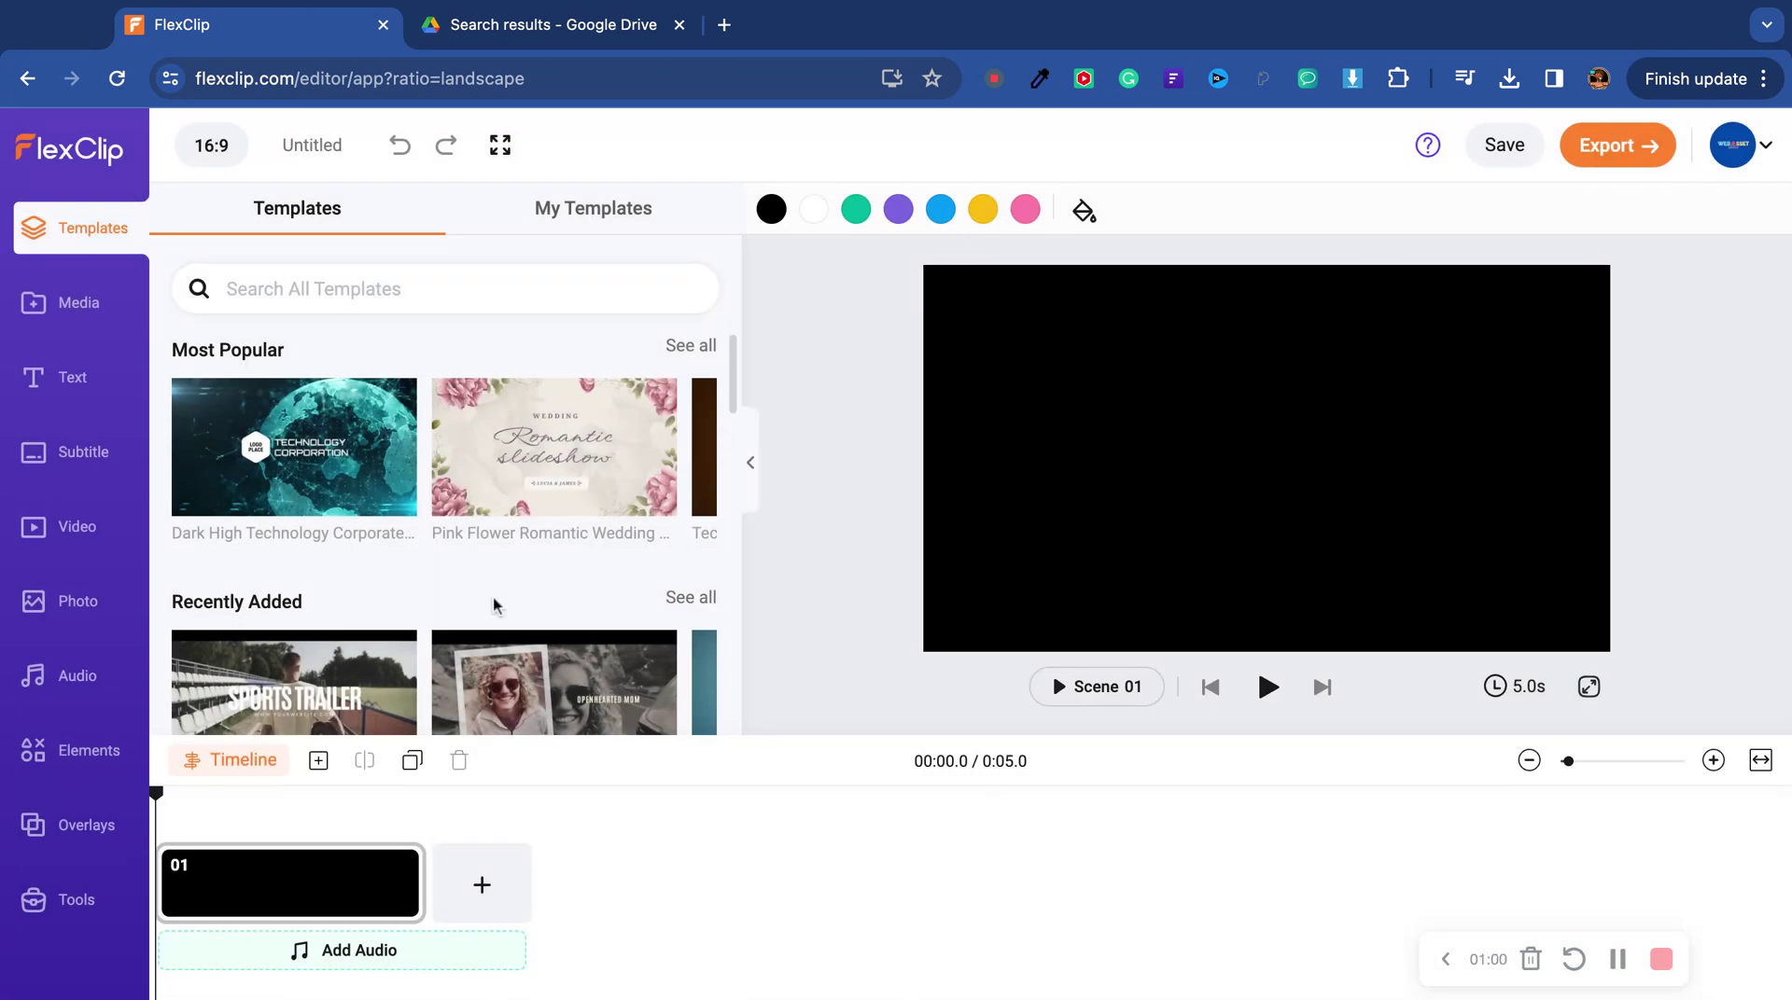
- Search the templates for 'meditation' to list the 52 matching results
{"action": "scroll", "coordinate": [492, 616], "scroll_direction": "down", "scroll_amount": 2}
{"action": "scroll", "coordinate": [490, 621], "scroll_direction": "up", "scroll_amount": 2}
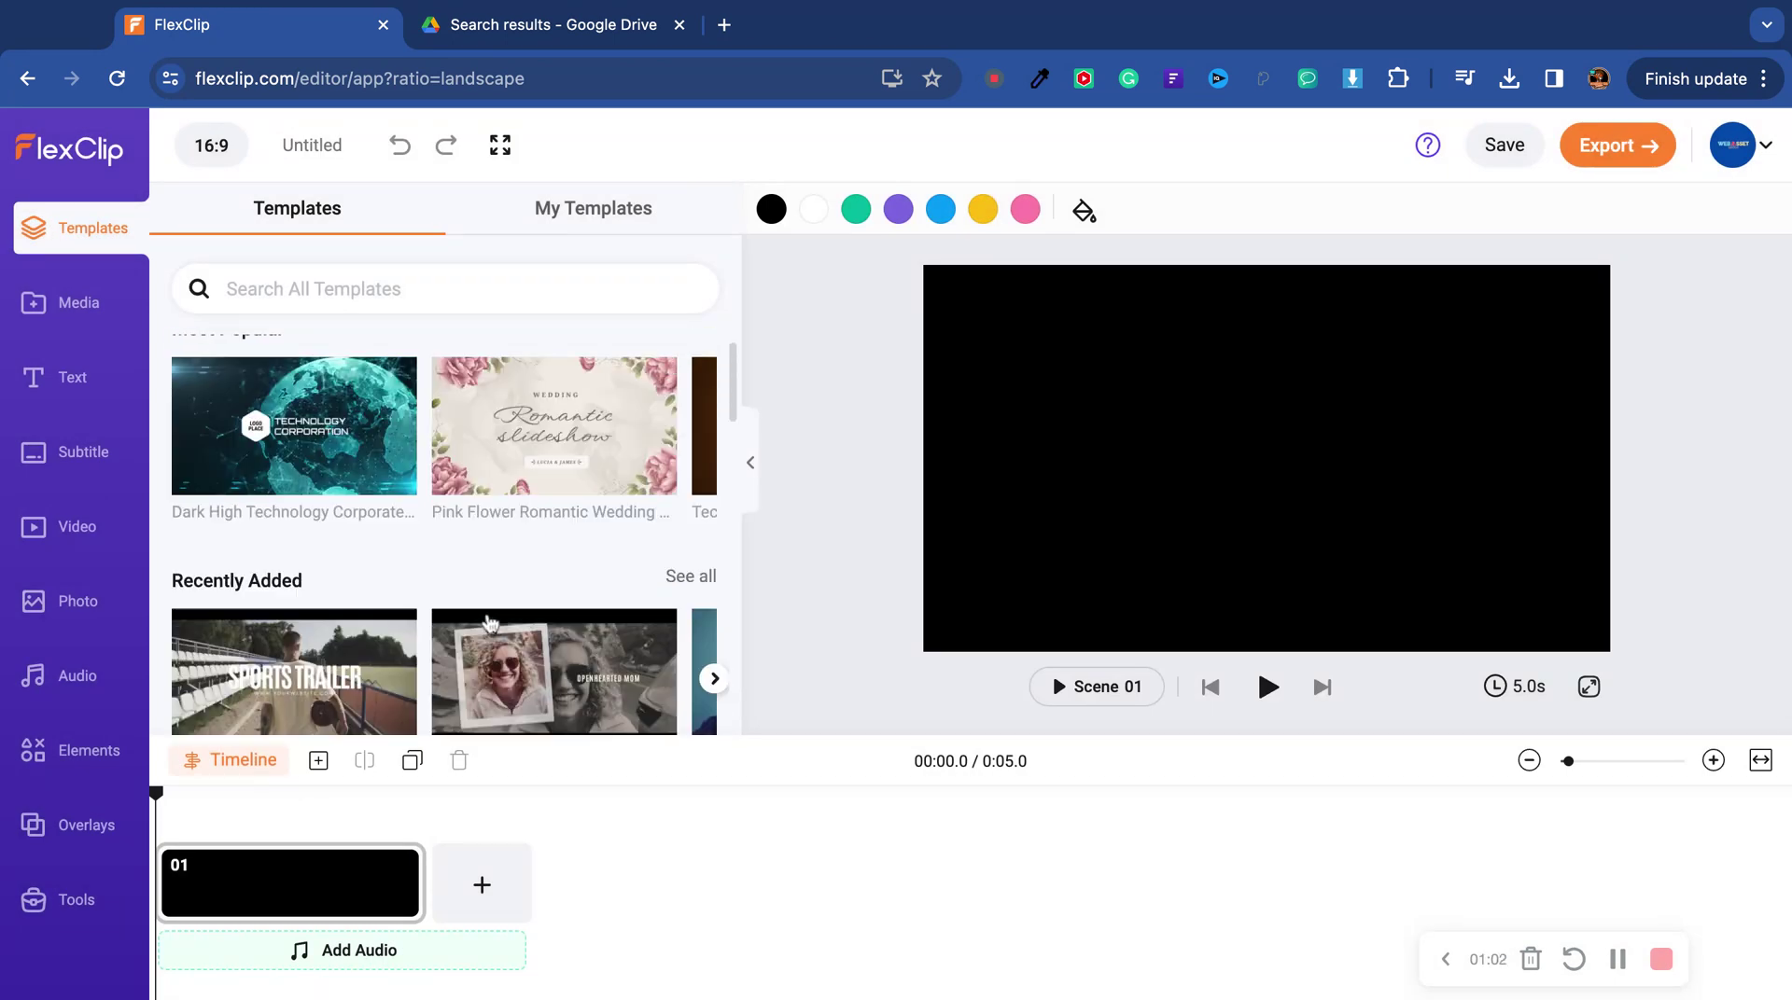
{"action": "scroll", "coordinate": [490, 621], "scroll_direction": "down", "scroll_amount": 3}
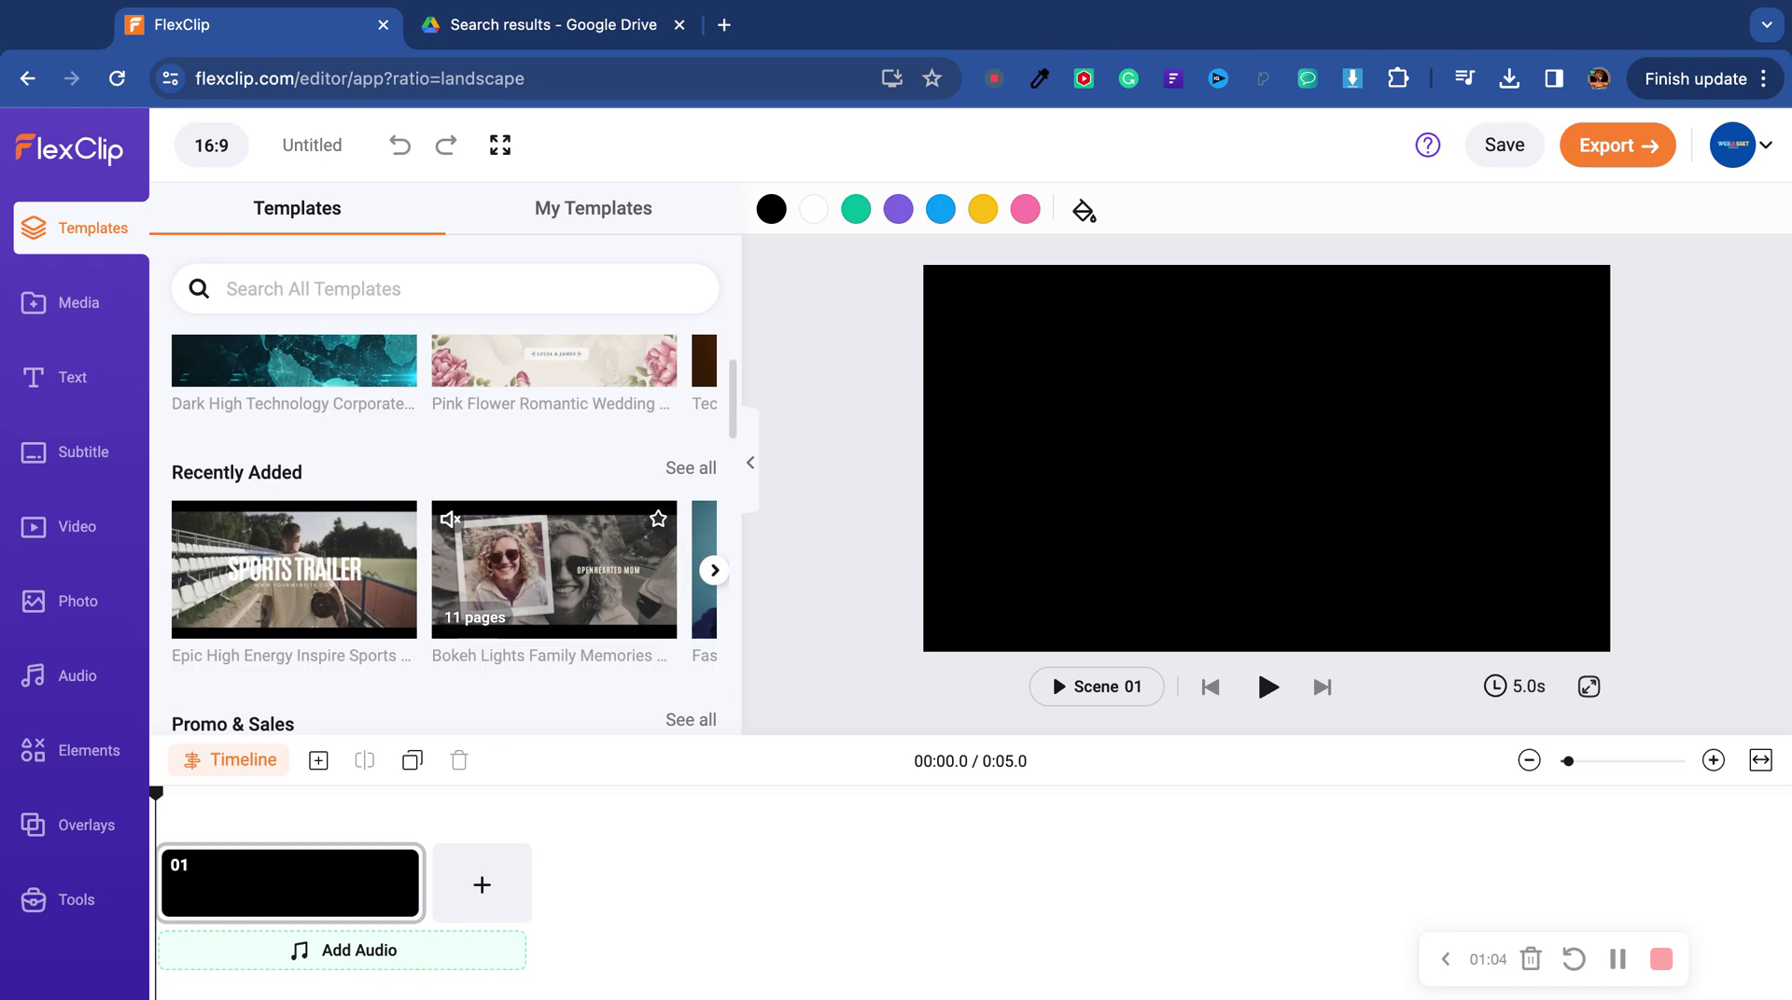
{"action": "scroll", "coordinate": [554, 522], "scroll_direction": "down", "scroll_amount": 5}
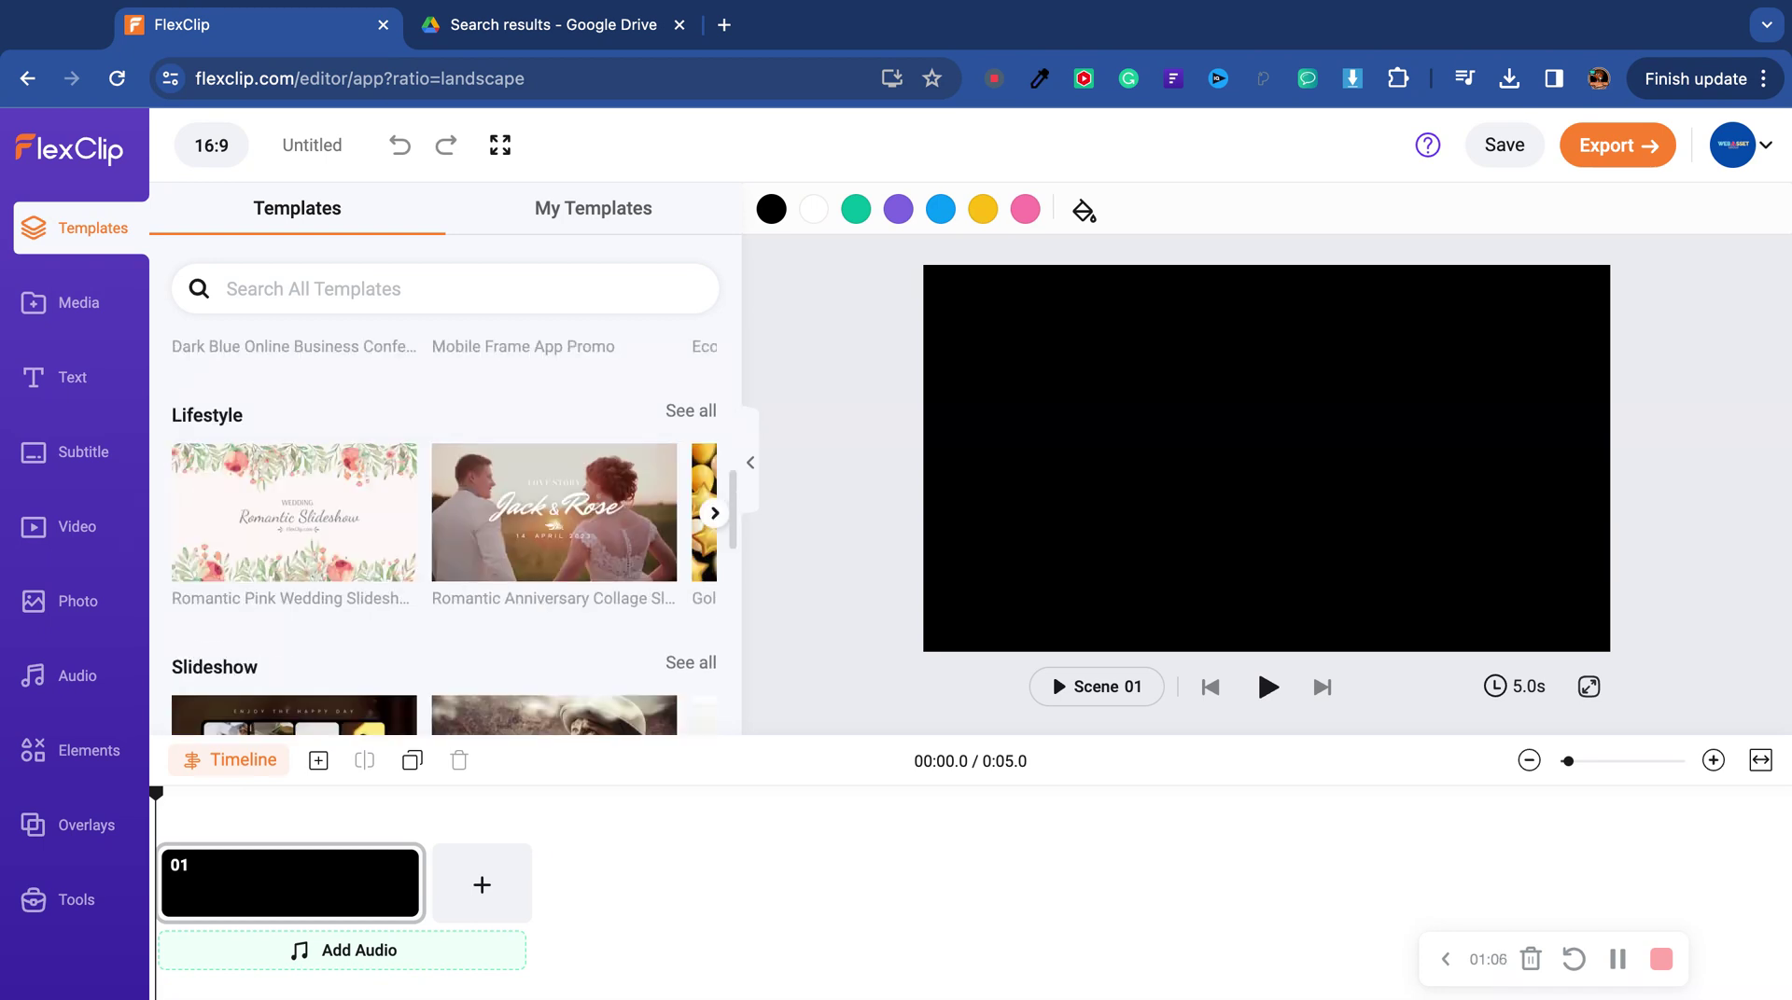
{"action": "scroll", "coordinate": [537, 555], "scroll_direction": "down", "scroll_amount": 5}
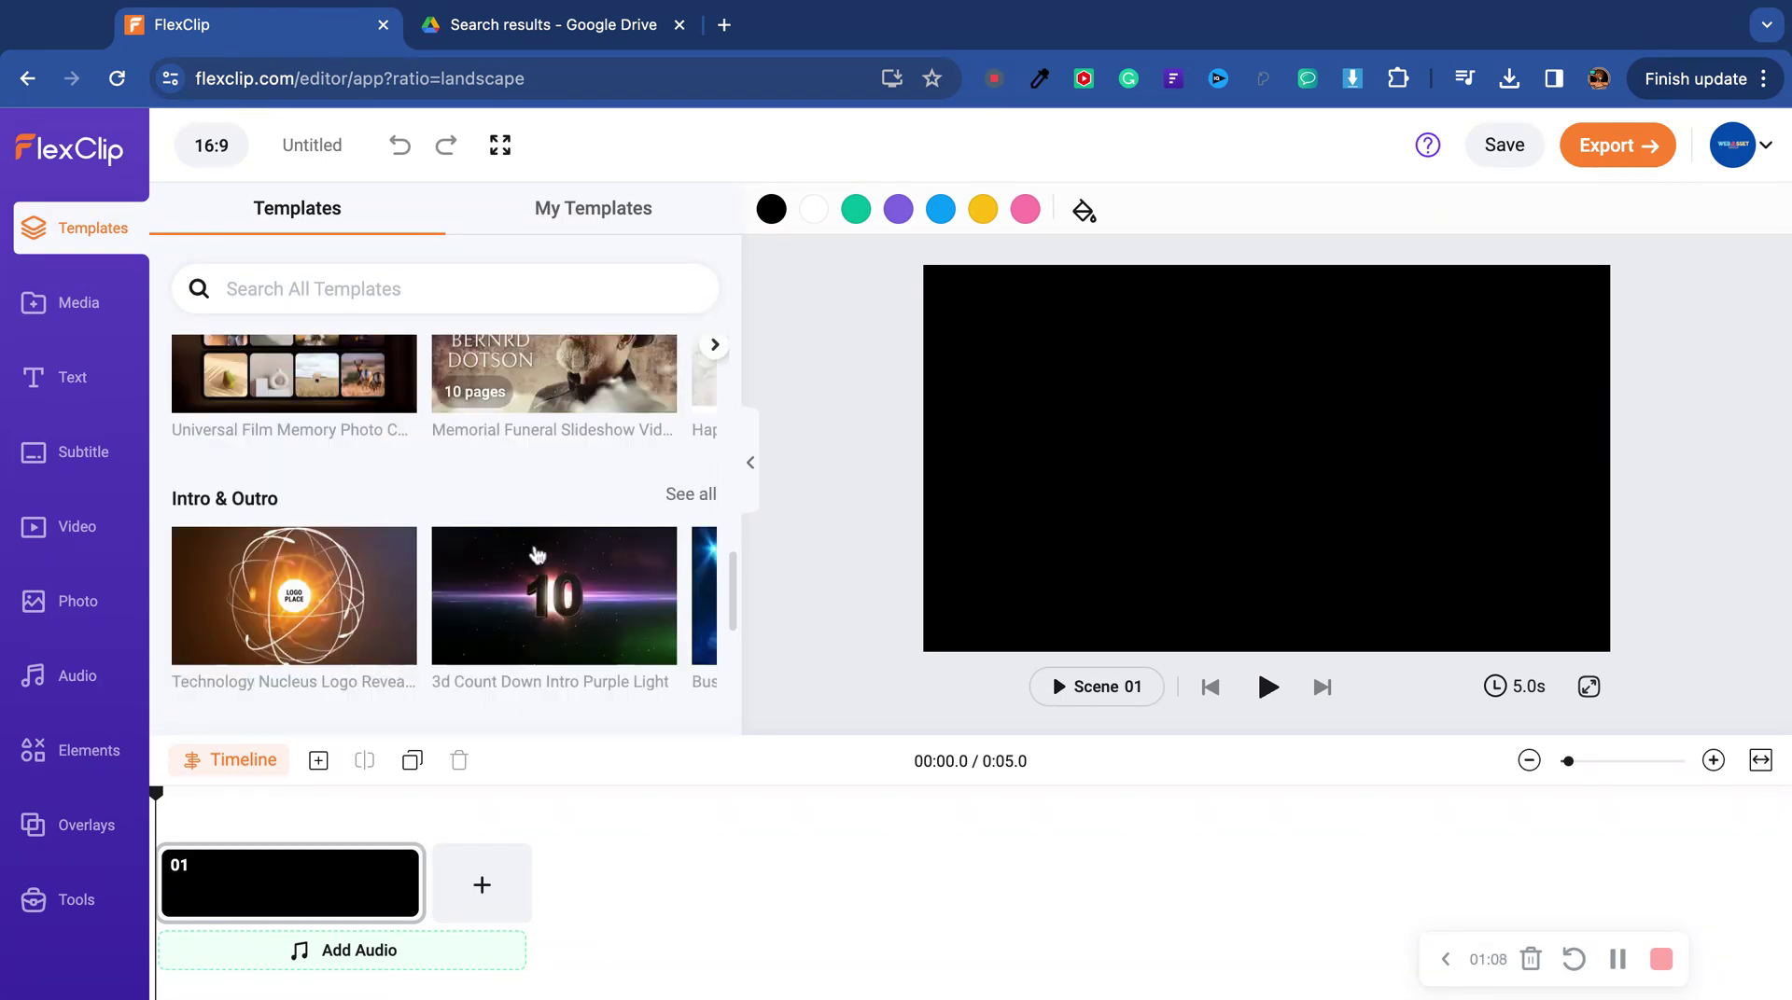
{"action": "scroll", "coordinate": [537, 554], "scroll_direction": "down", "scroll_amount": 5}
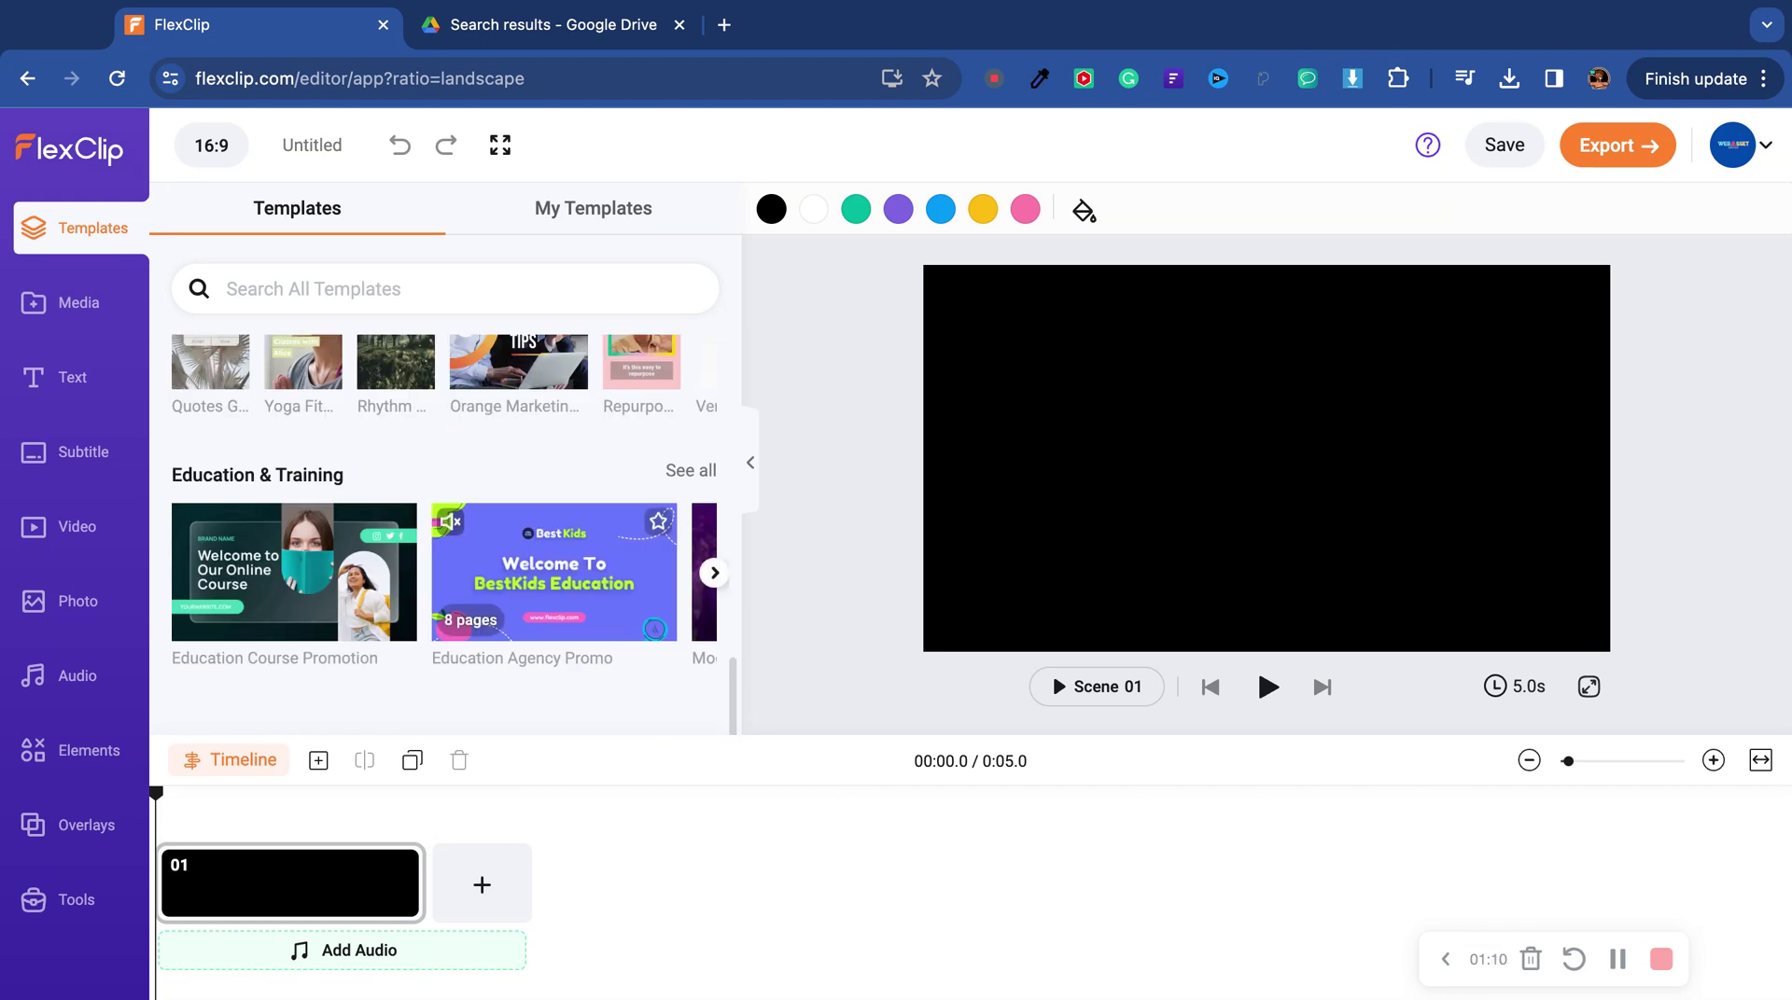
{"action": "scroll", "coordinate": [537, 554], "scroll_direction": "up", "scroll_amount": 15}
{"action": "left_click", "coordinate": [452, 289]}
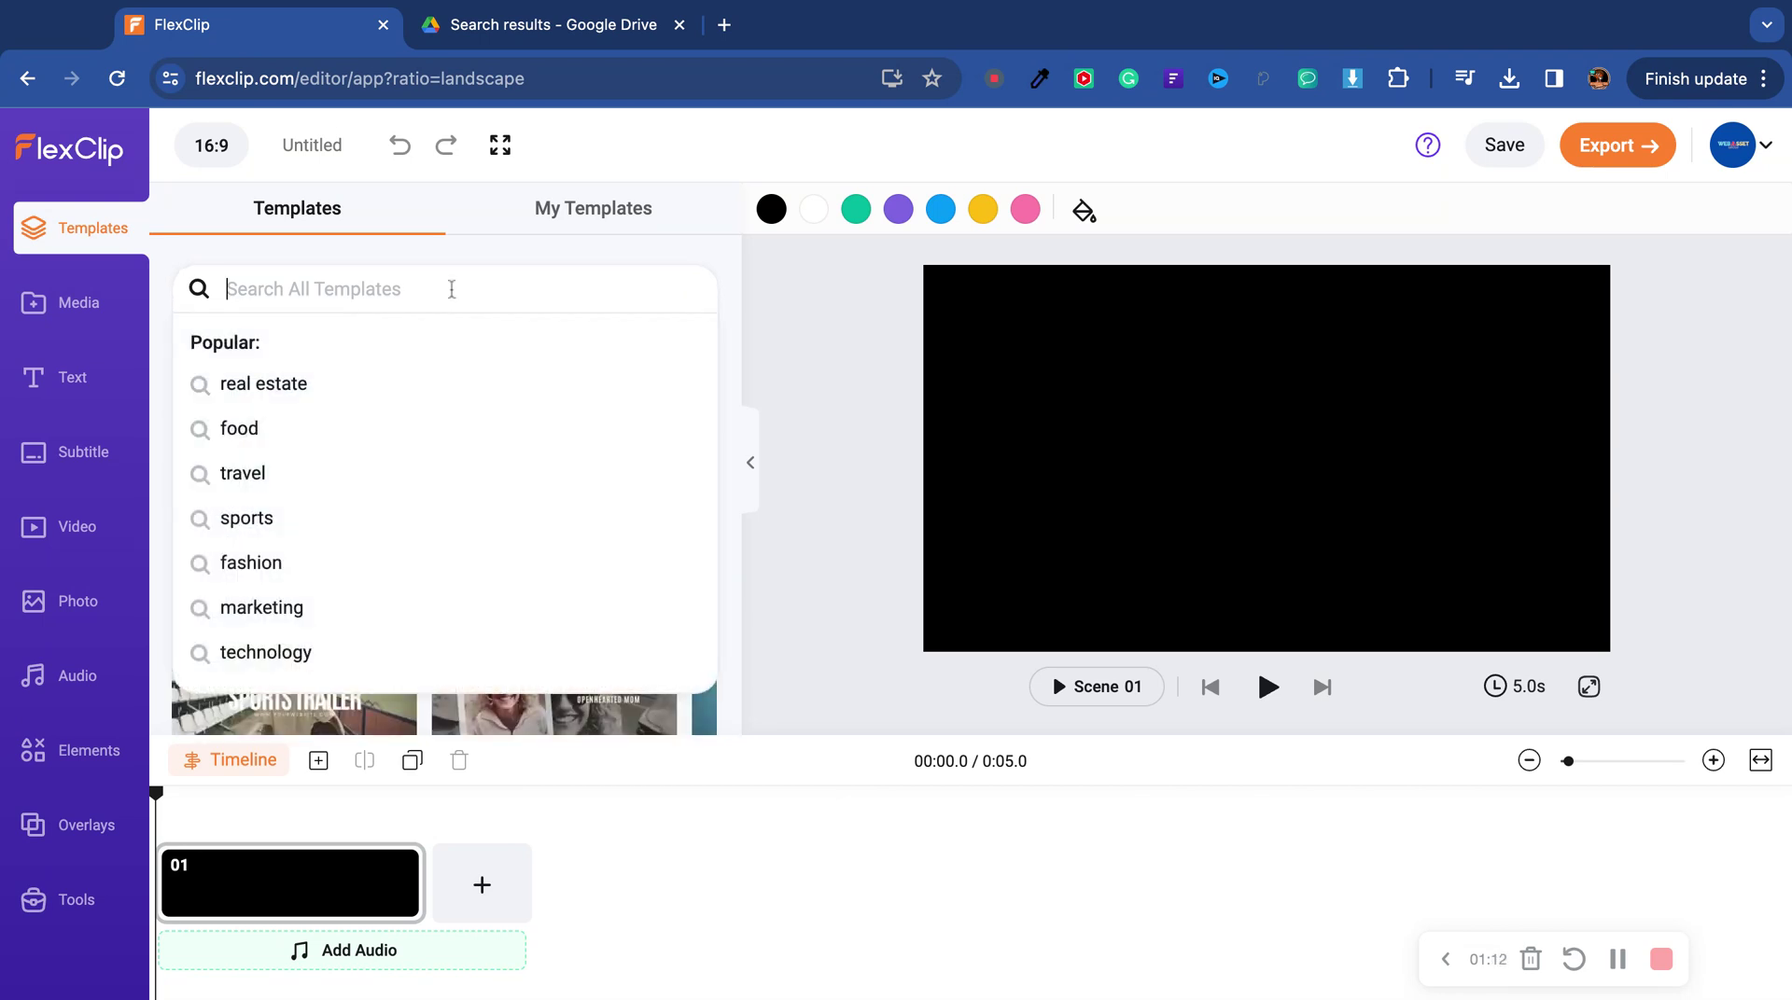
{"action": "type", "text": "m"}
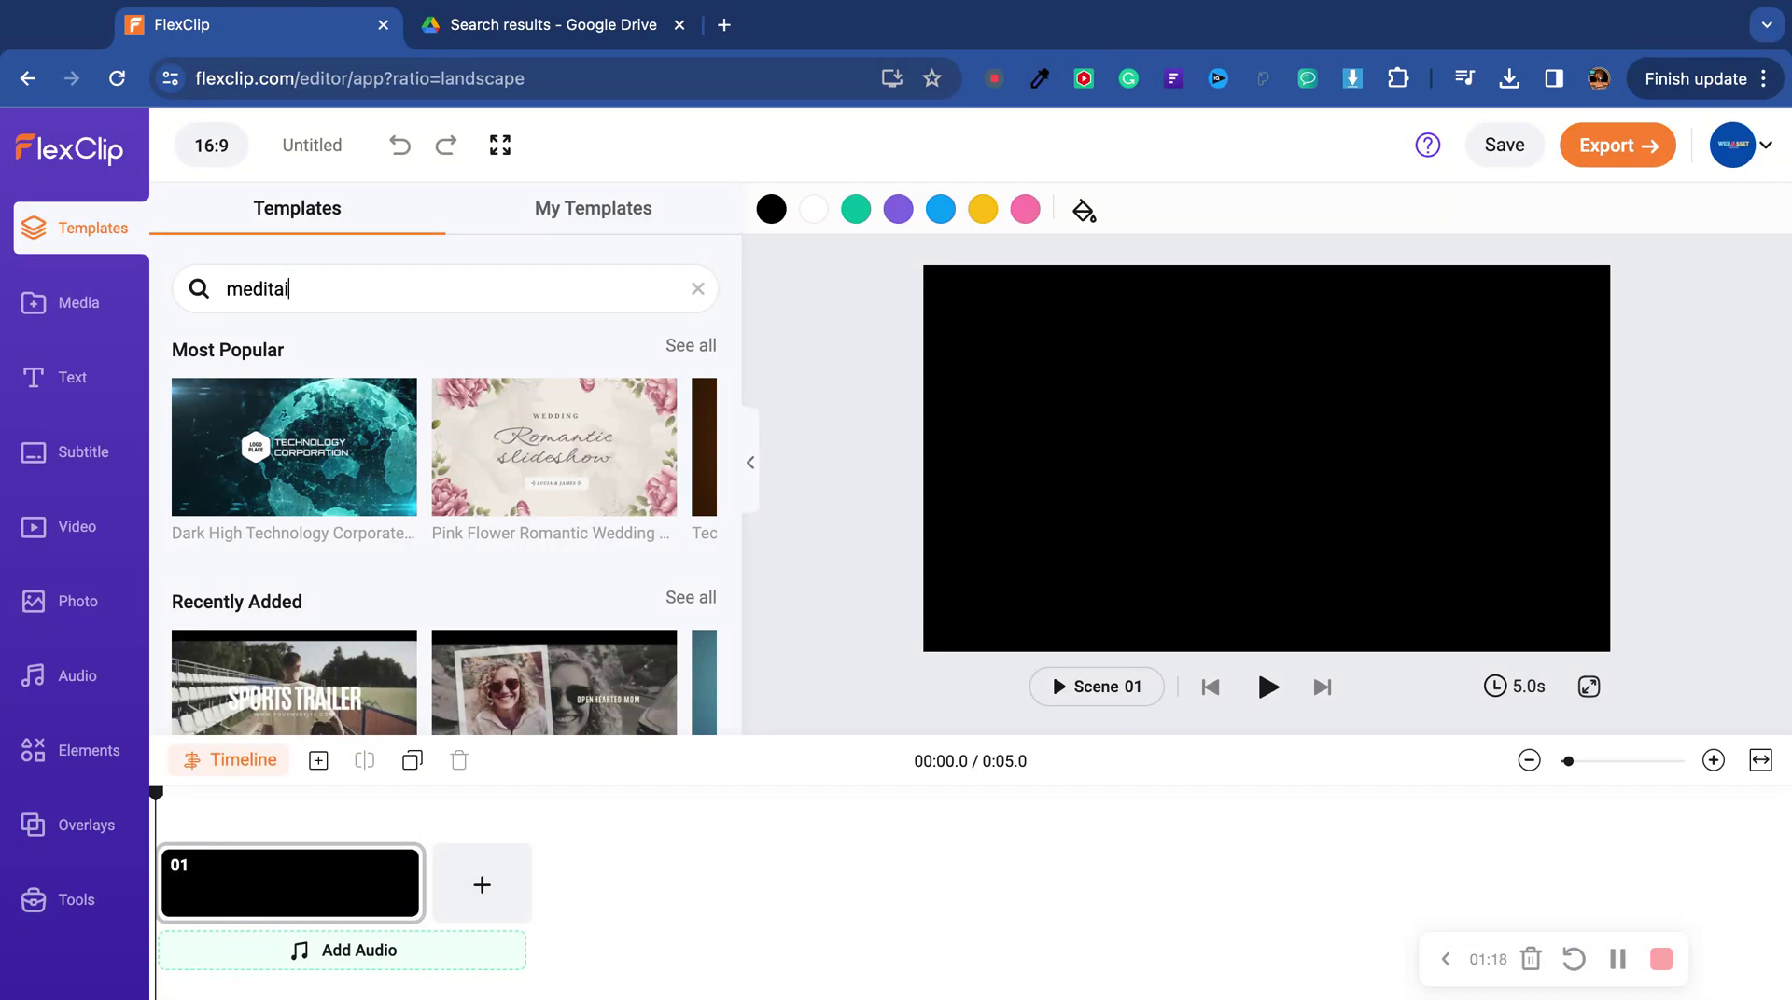
{"action": "type", "text": "edita"}
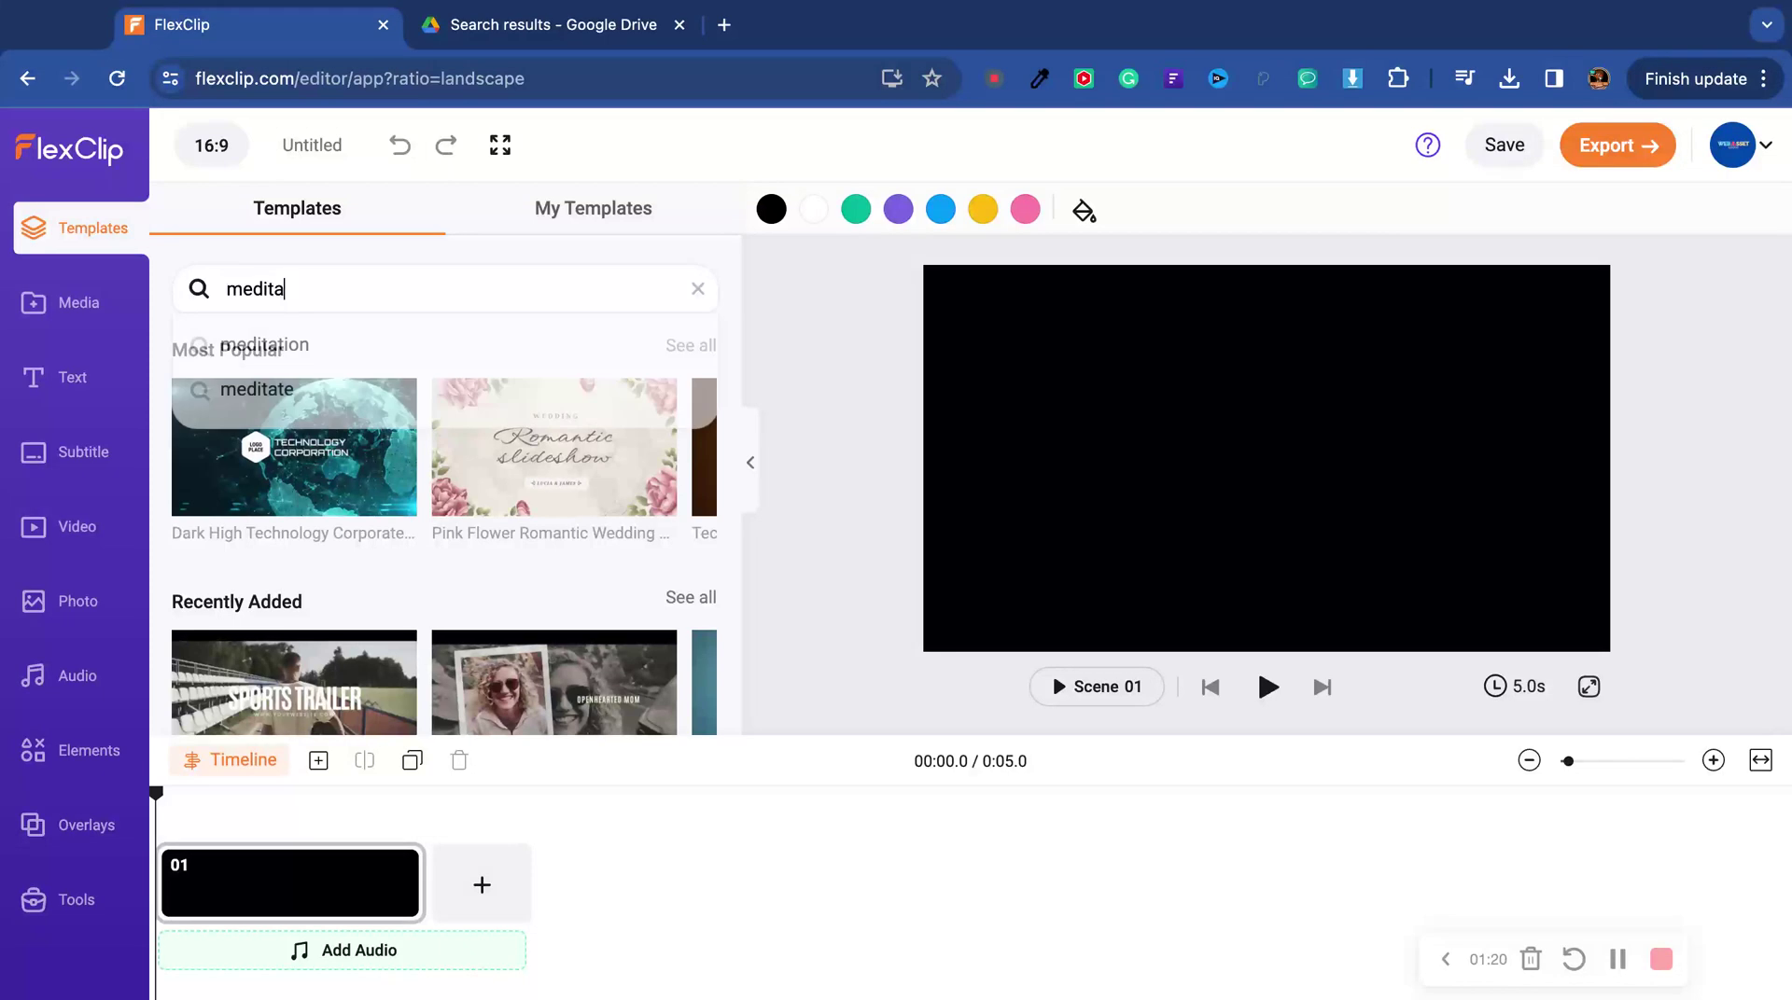
{"action": "type", "text": "tion"}
{"action": "key", "text": "Return"}
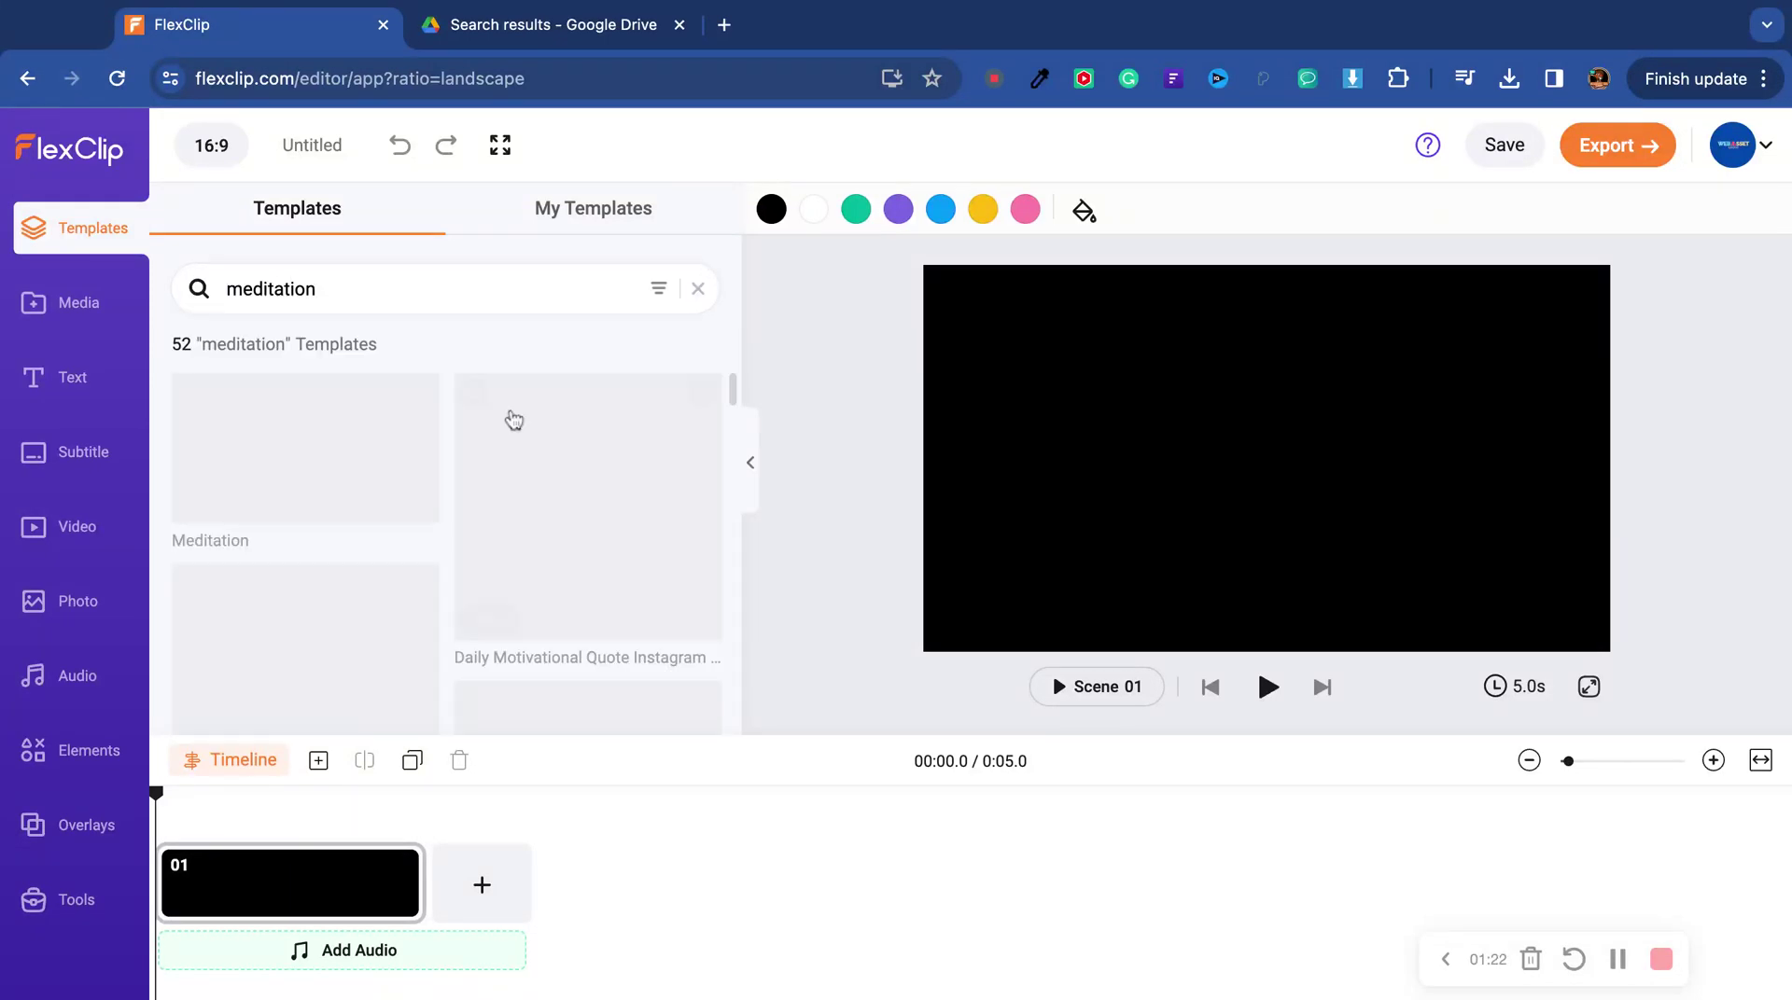
{"action": "mouse_move", "coordinate": [542, 590]}
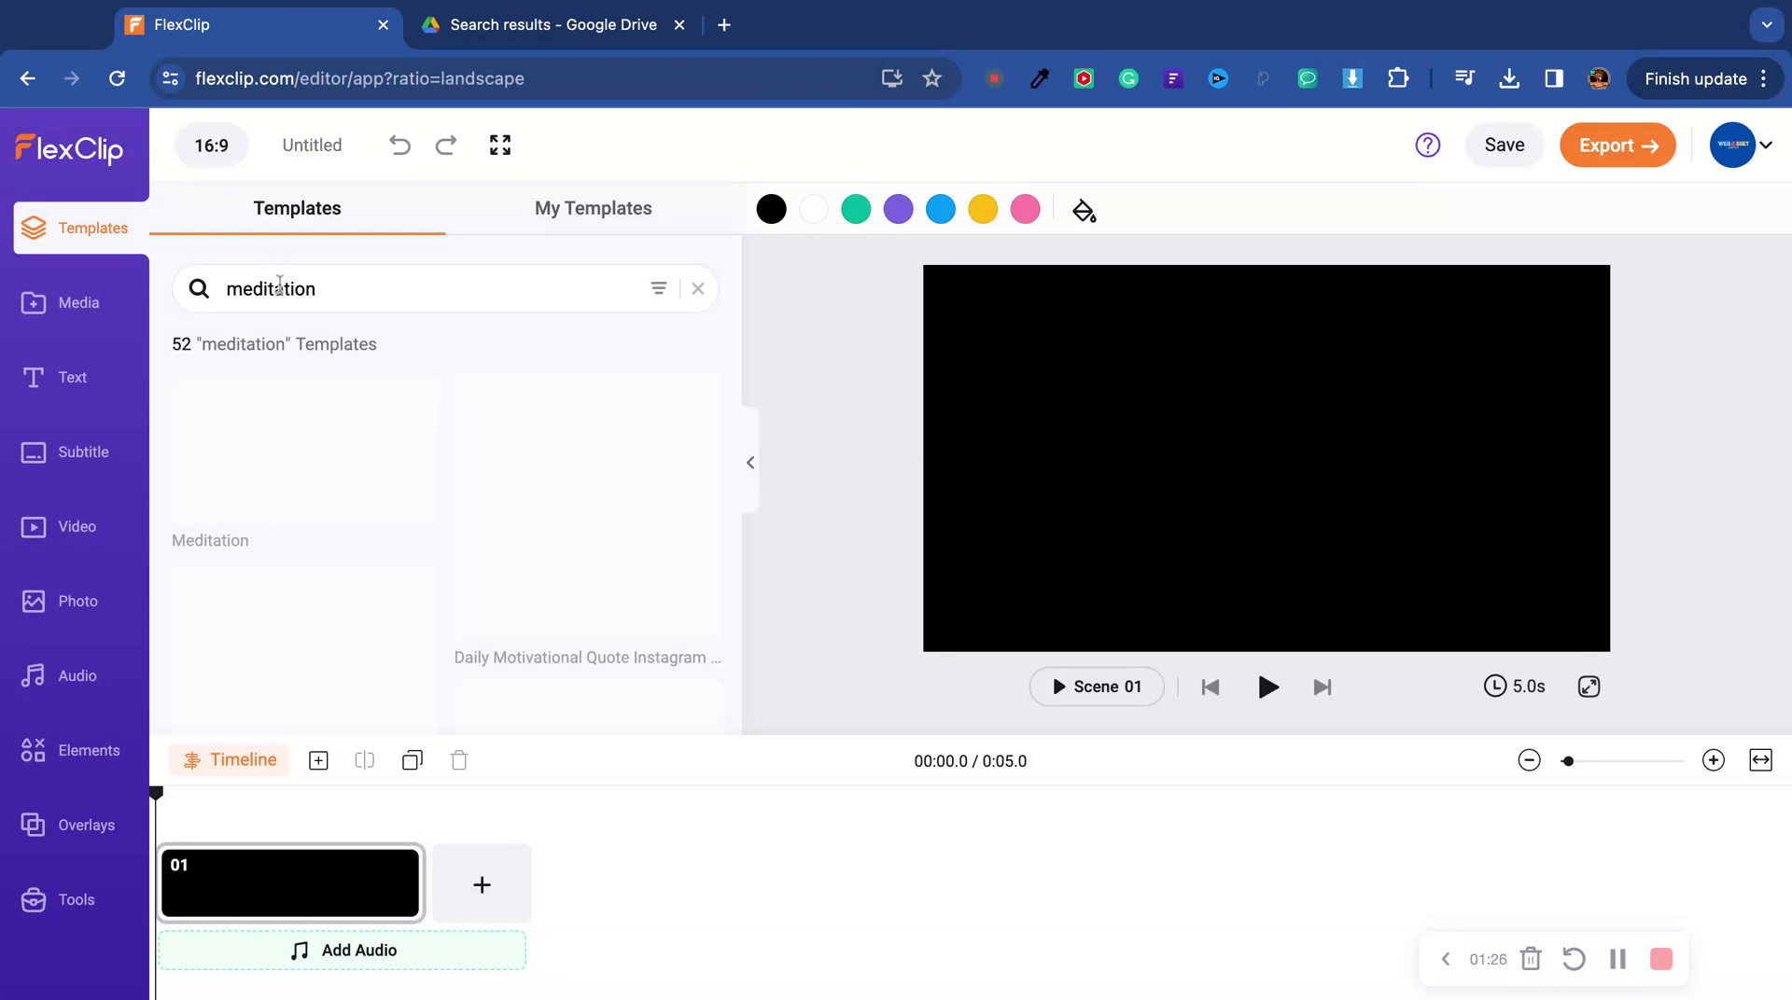
{"action": "mouse_move", "coordinate": [232, 432]}
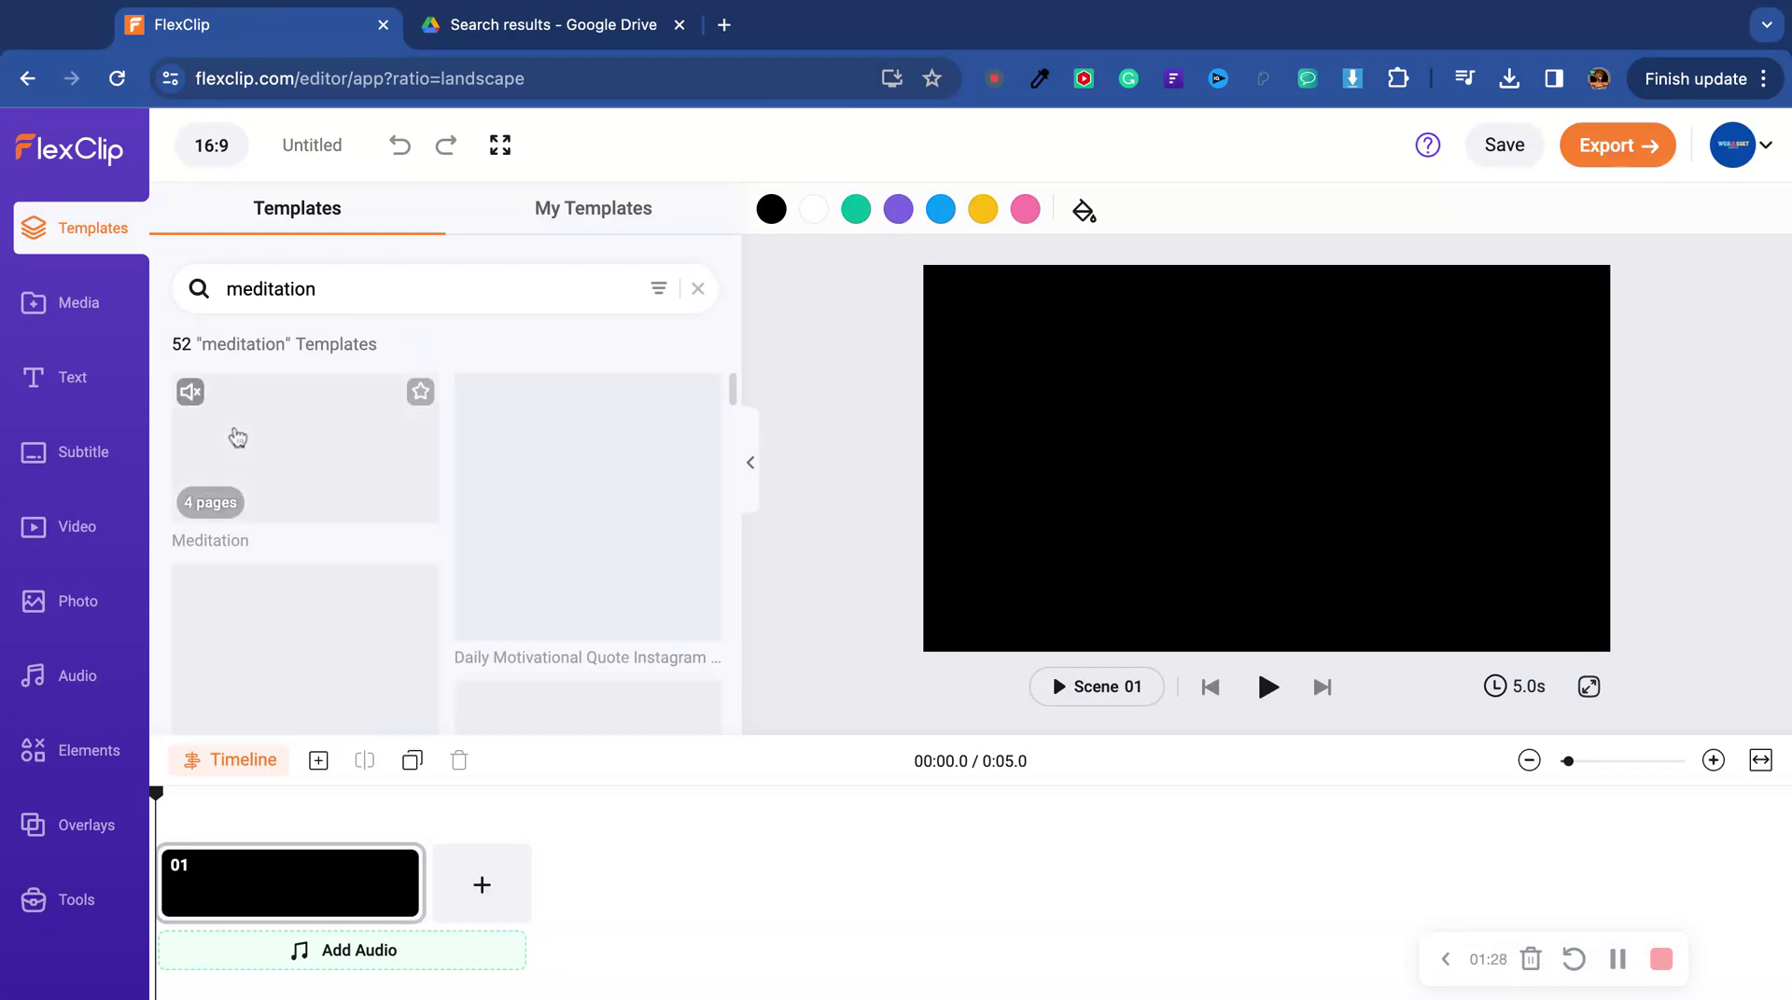
- Add the Meditation template's fourth night-lake page as a scene and delete the blank black scene
{"action": "left_click", "coordinate": [339, 485]}
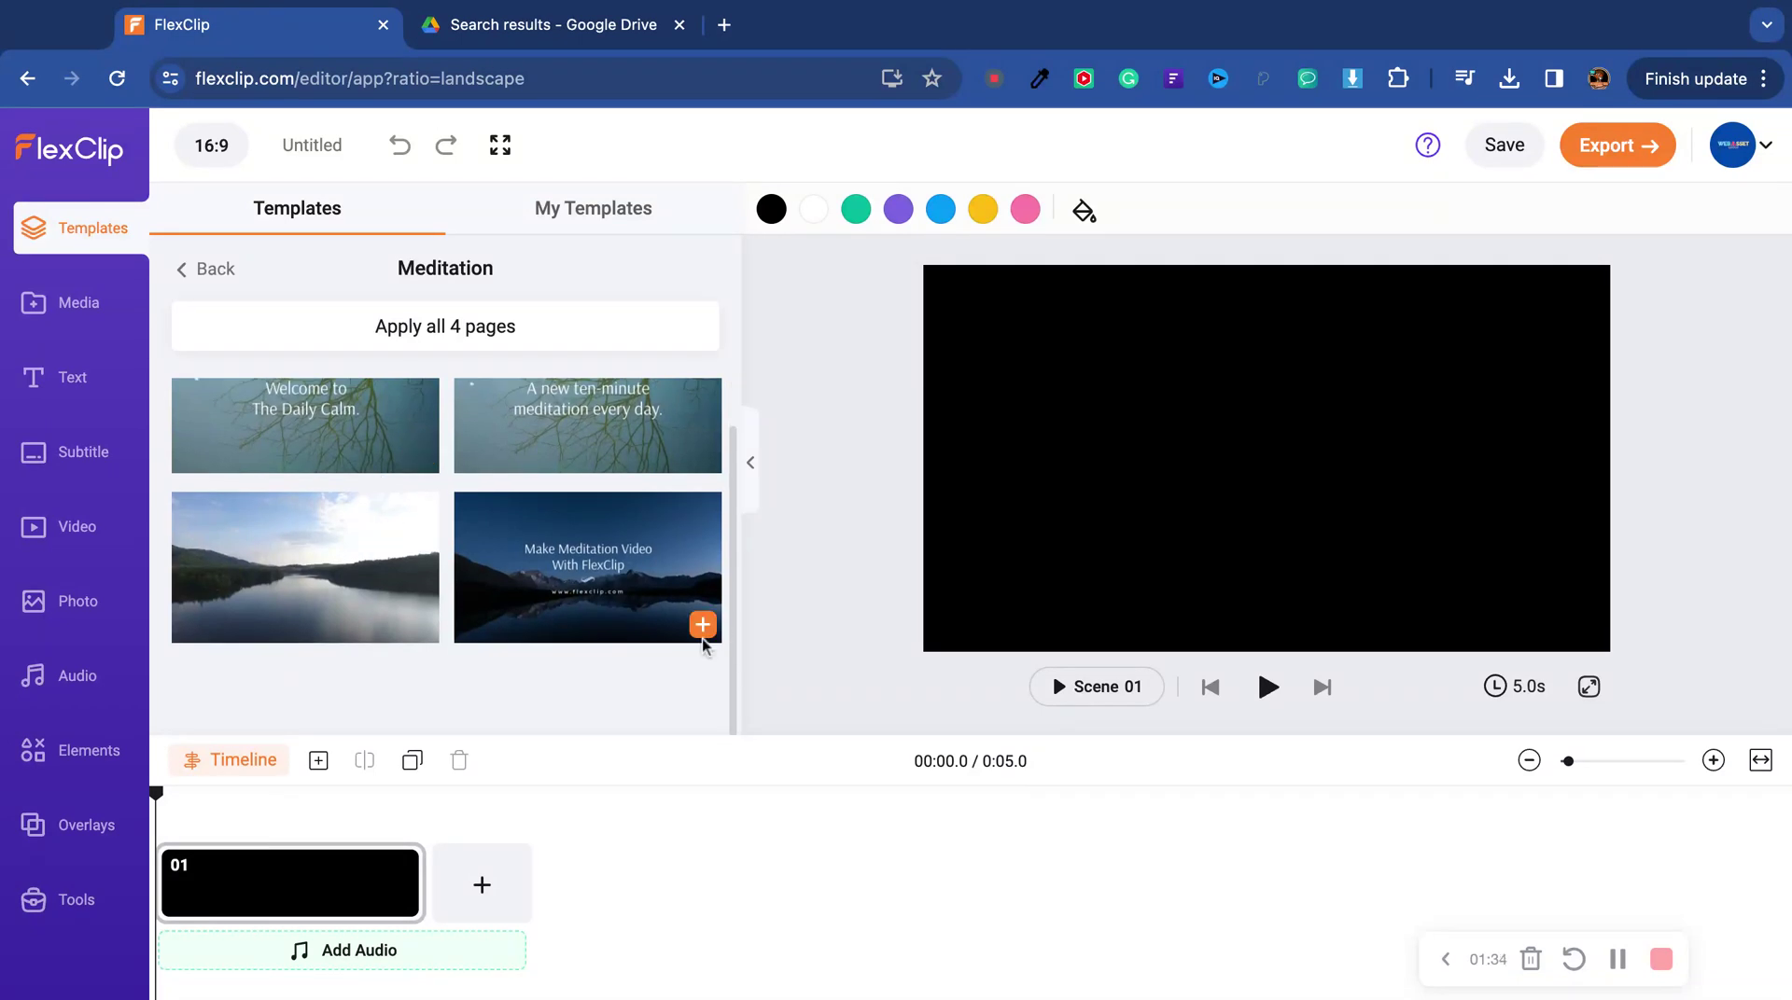
{"action": "left_click", "coordinate": [705, 632]}
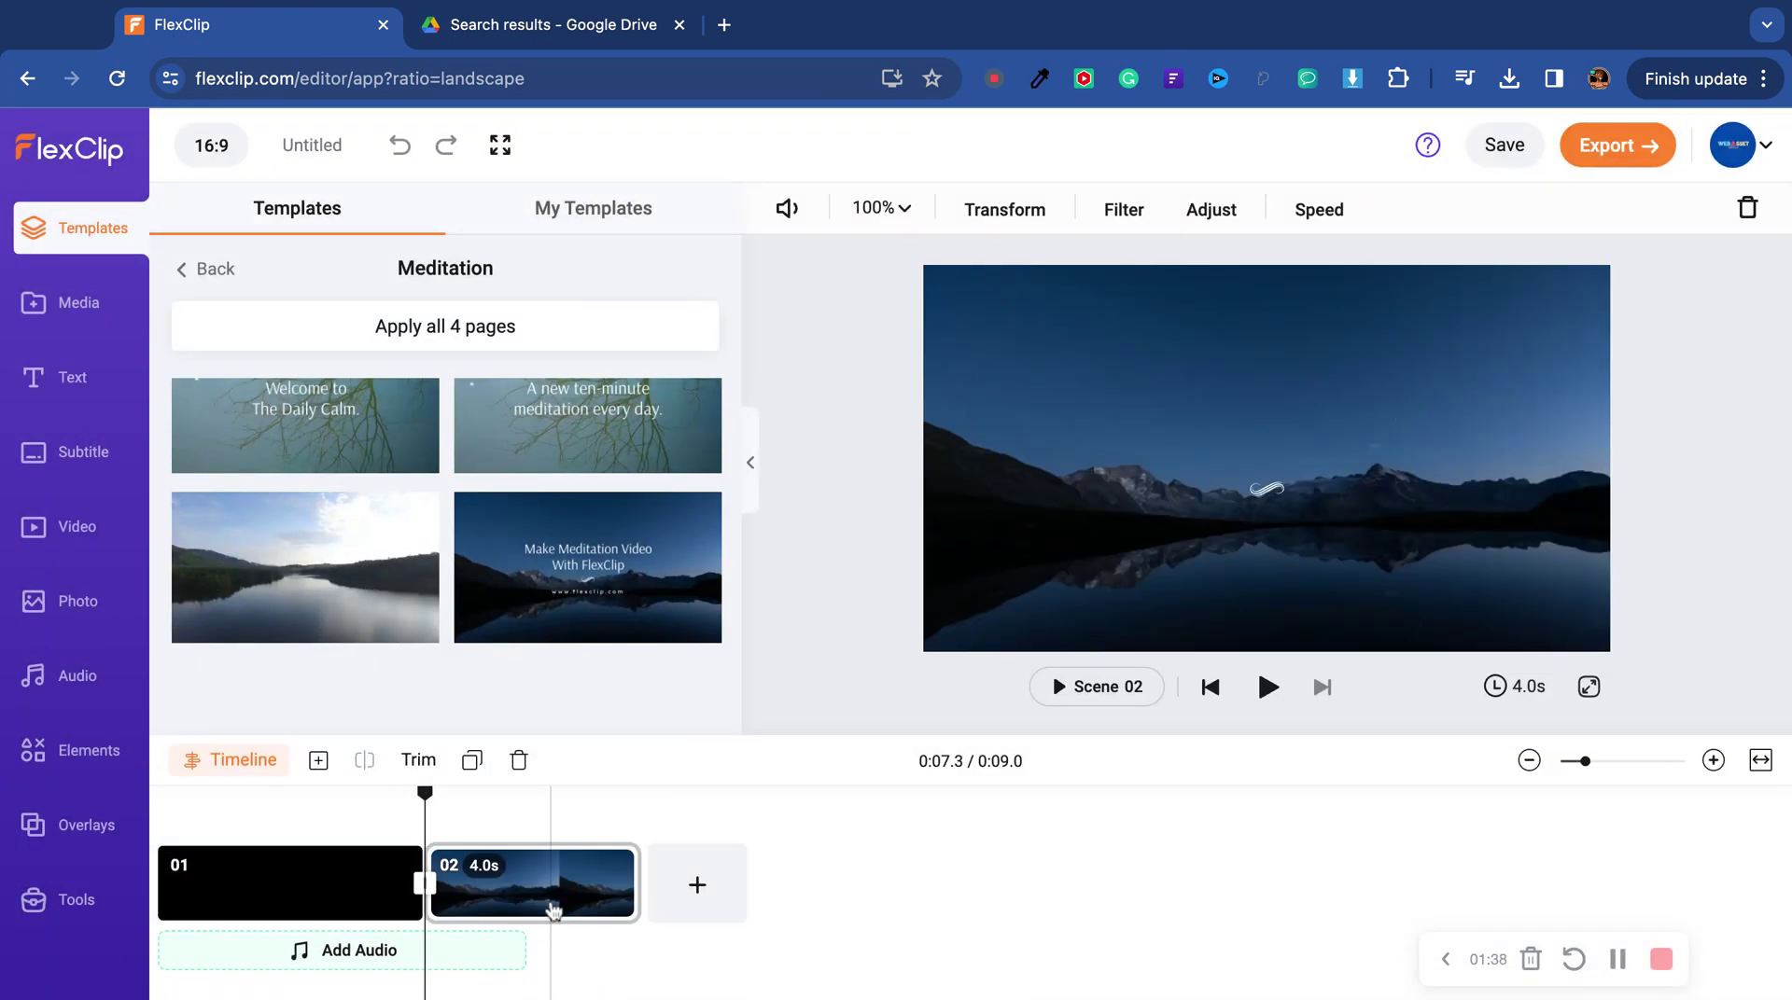
{"action": "left_click", "coordinate": [1267, 687]}
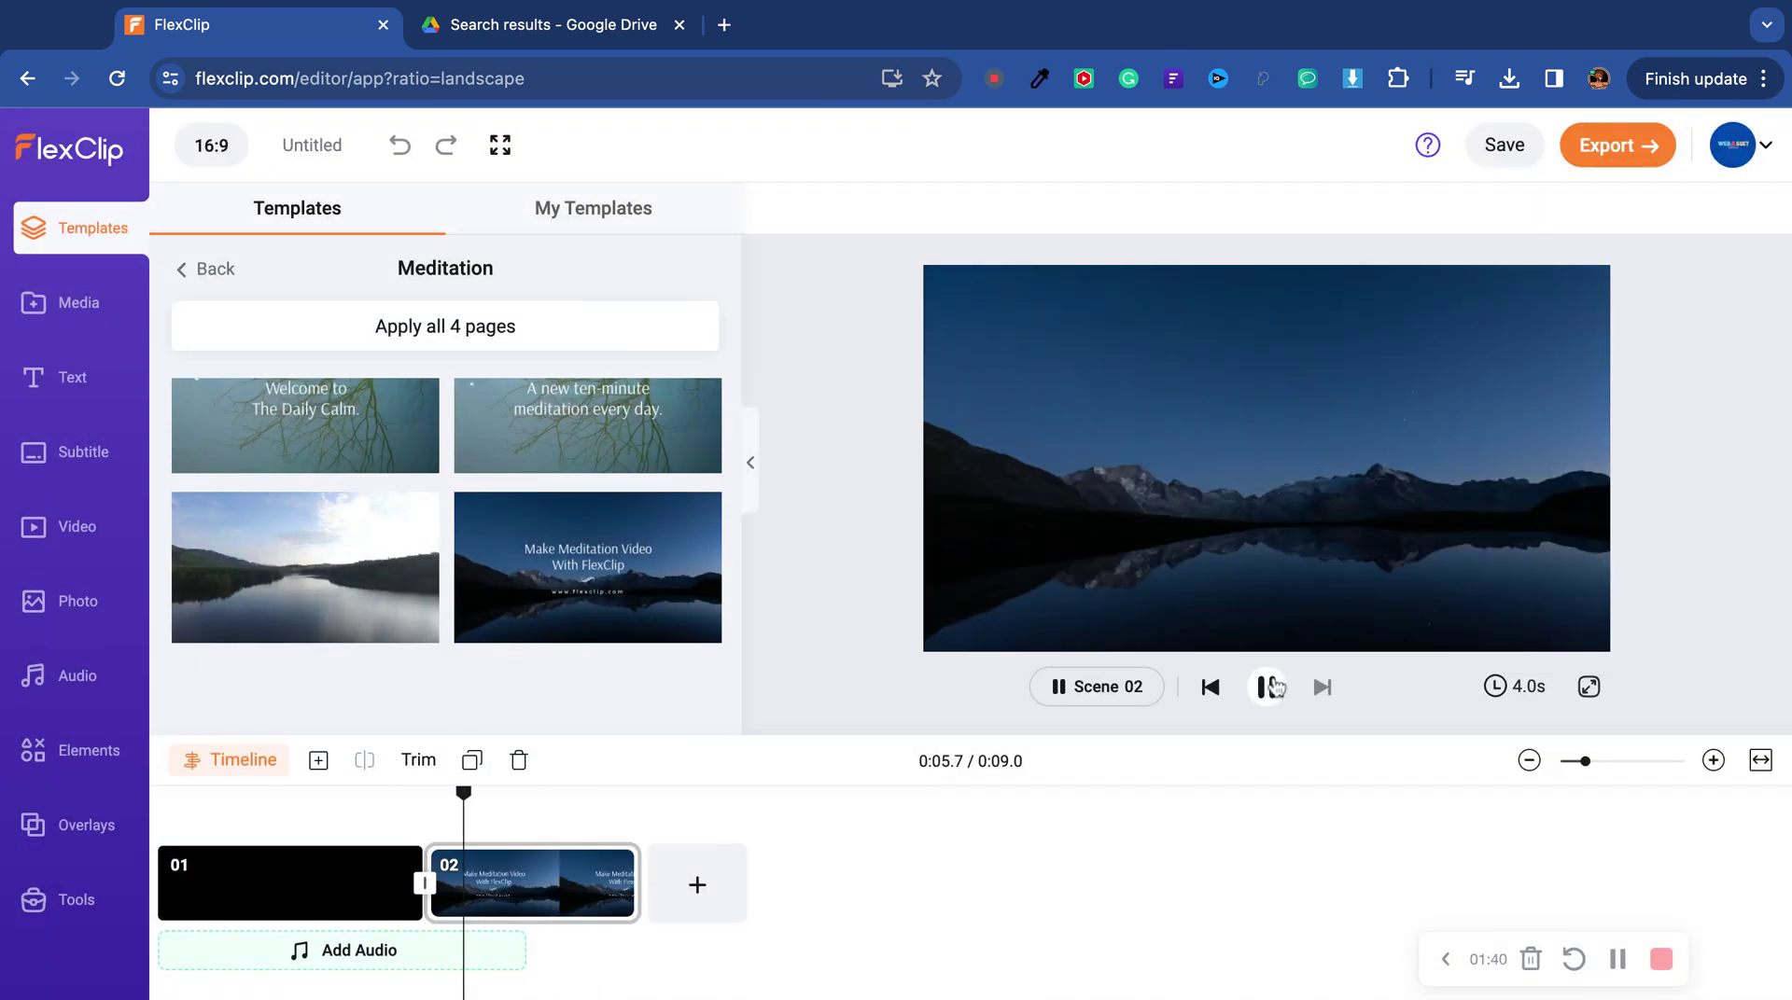
{"action": "key", "text": "space"}
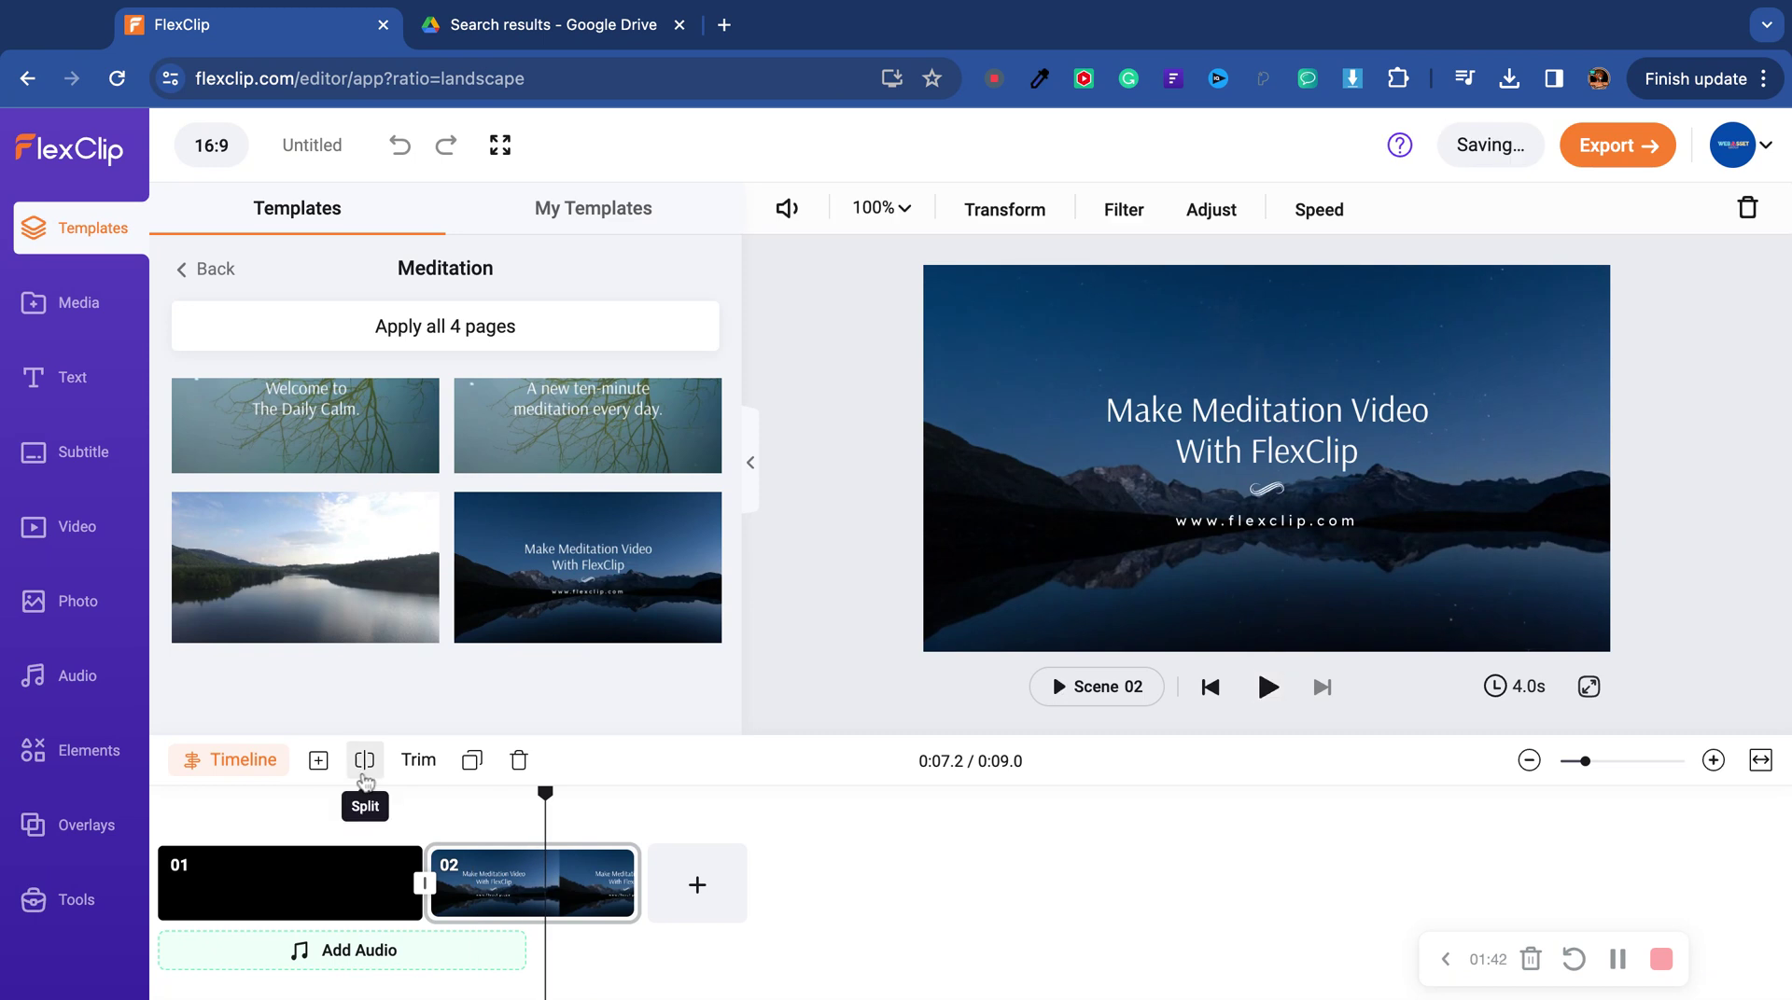
{"action": "left_click", "coordinate": [355, 894]}
{"action": "key", "text": "Delete"}
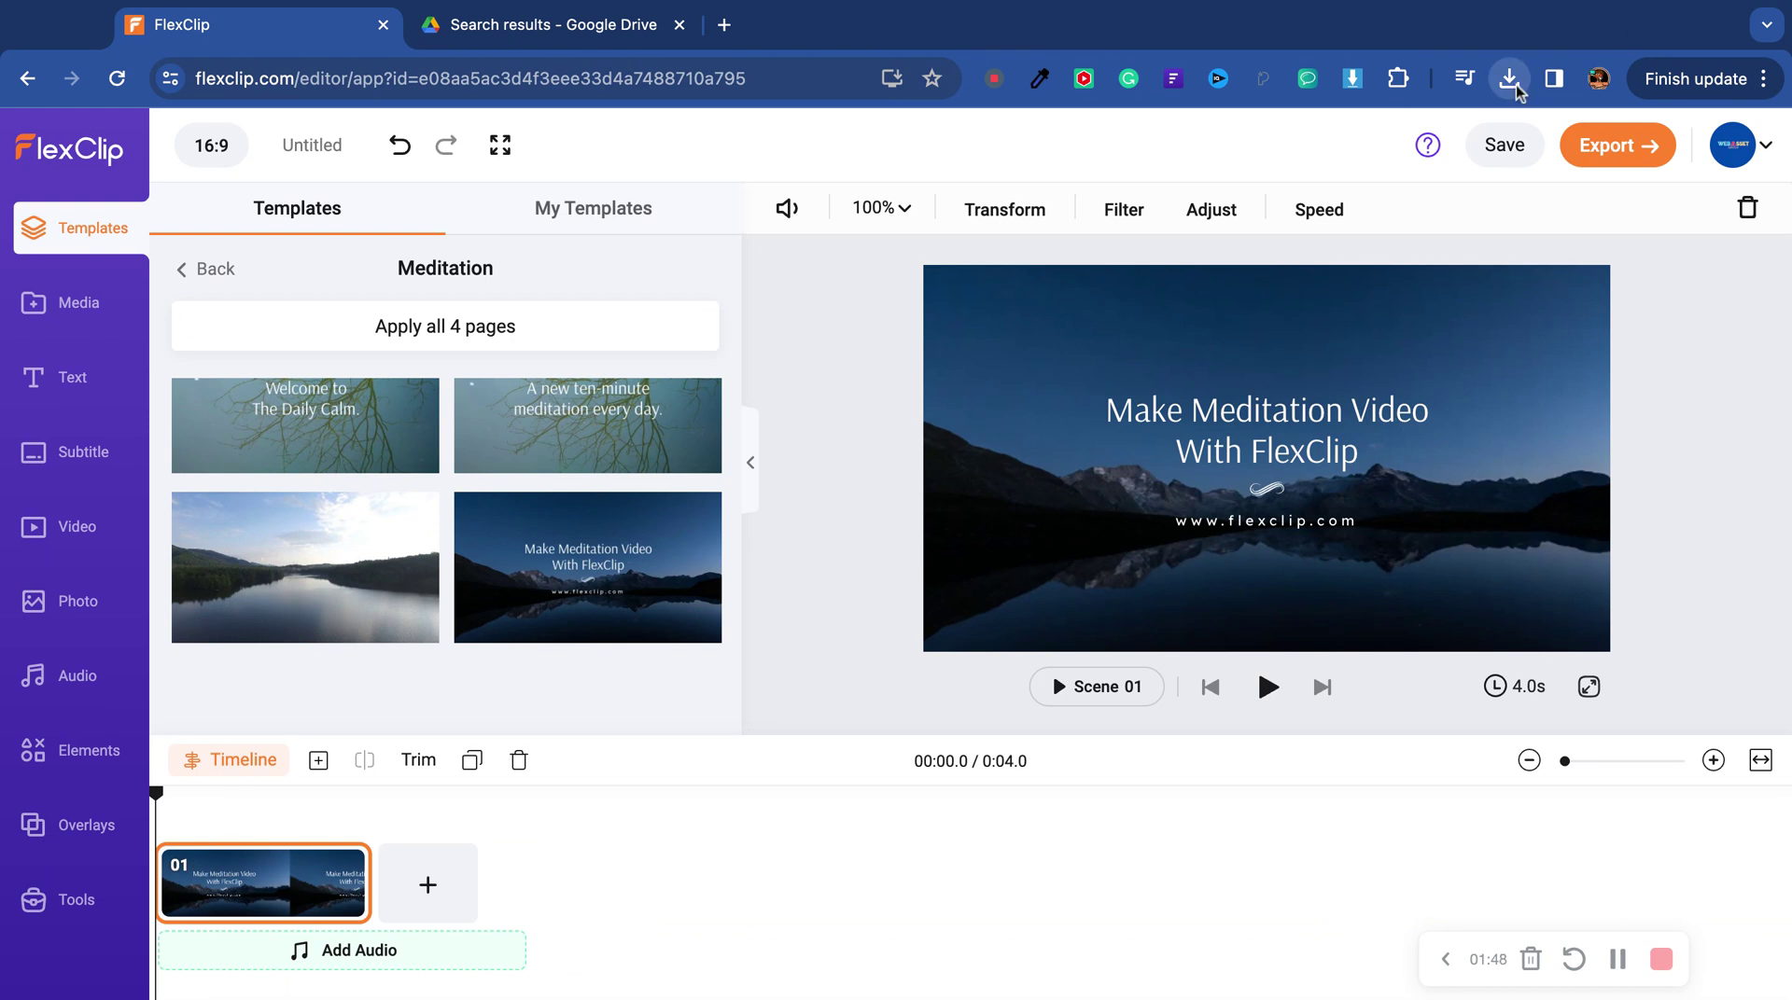
- Replace the template headline with 'Guided Meditation for Forgiveness'
{"action": "left_click", "coordinate": [1186, 411]}
{"action": "left_click", "coordinate": [1186, 411]}
{"action": "left_click", "coordinate": [1186, 411]}
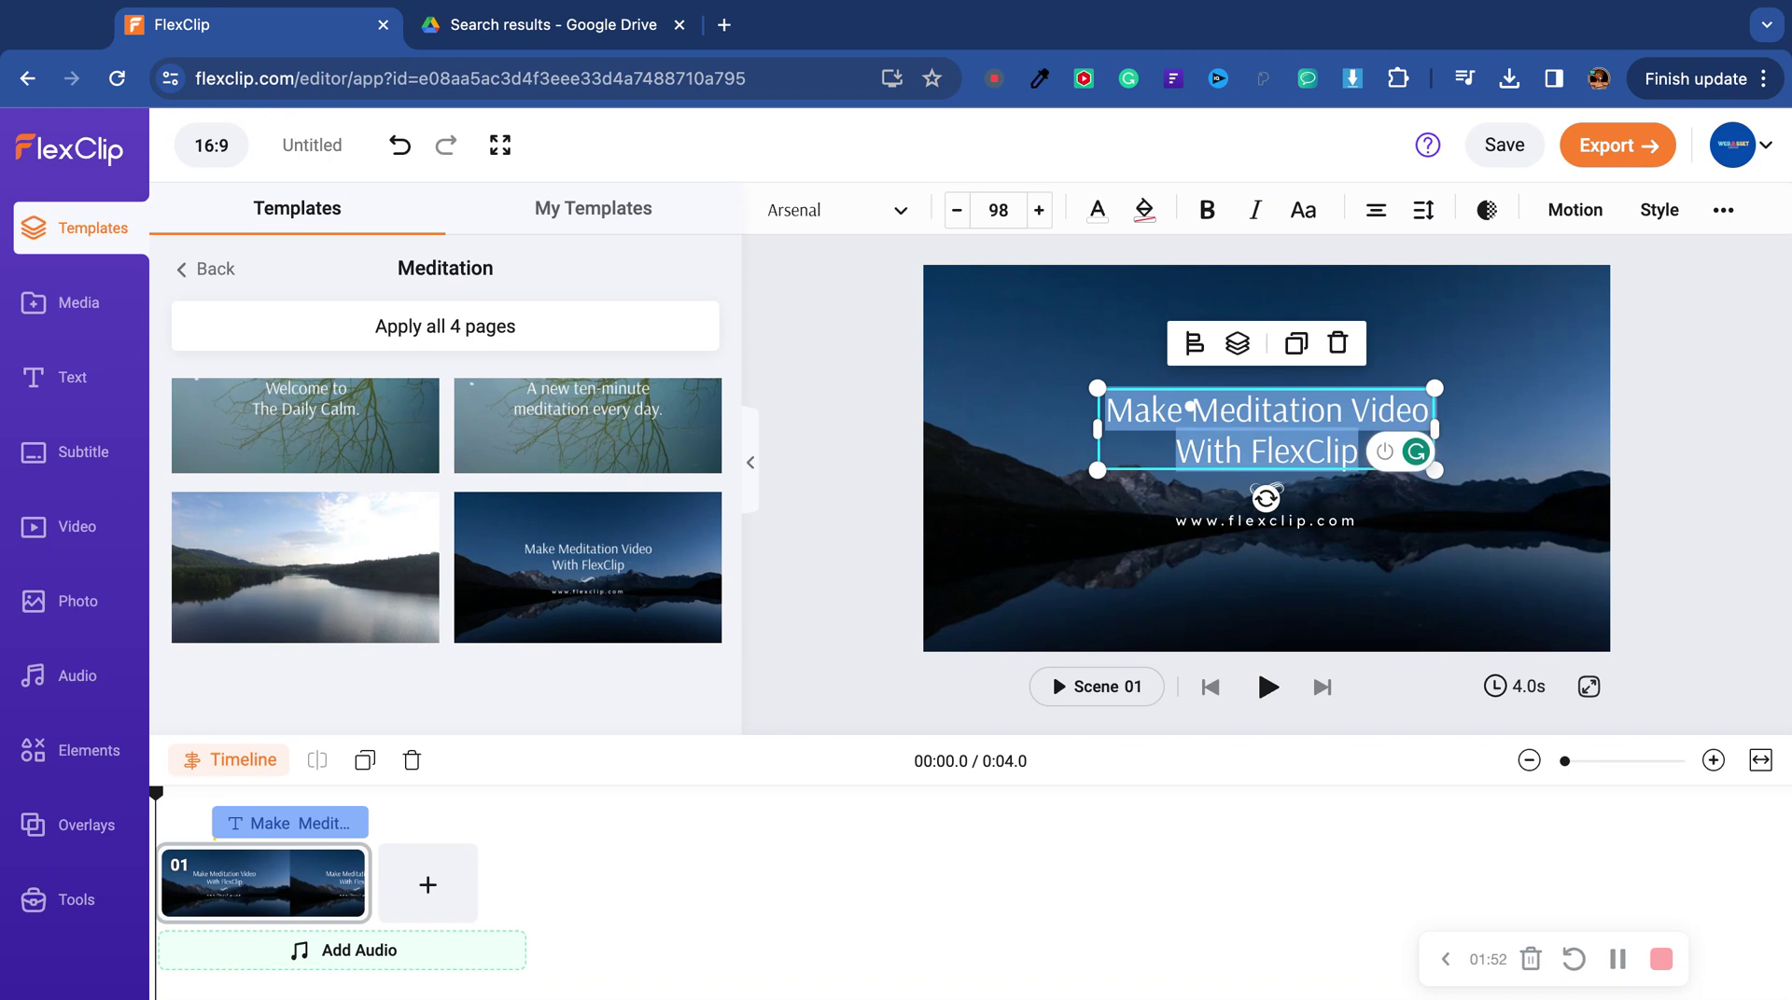
{"action": "type", "text": "Gu"}
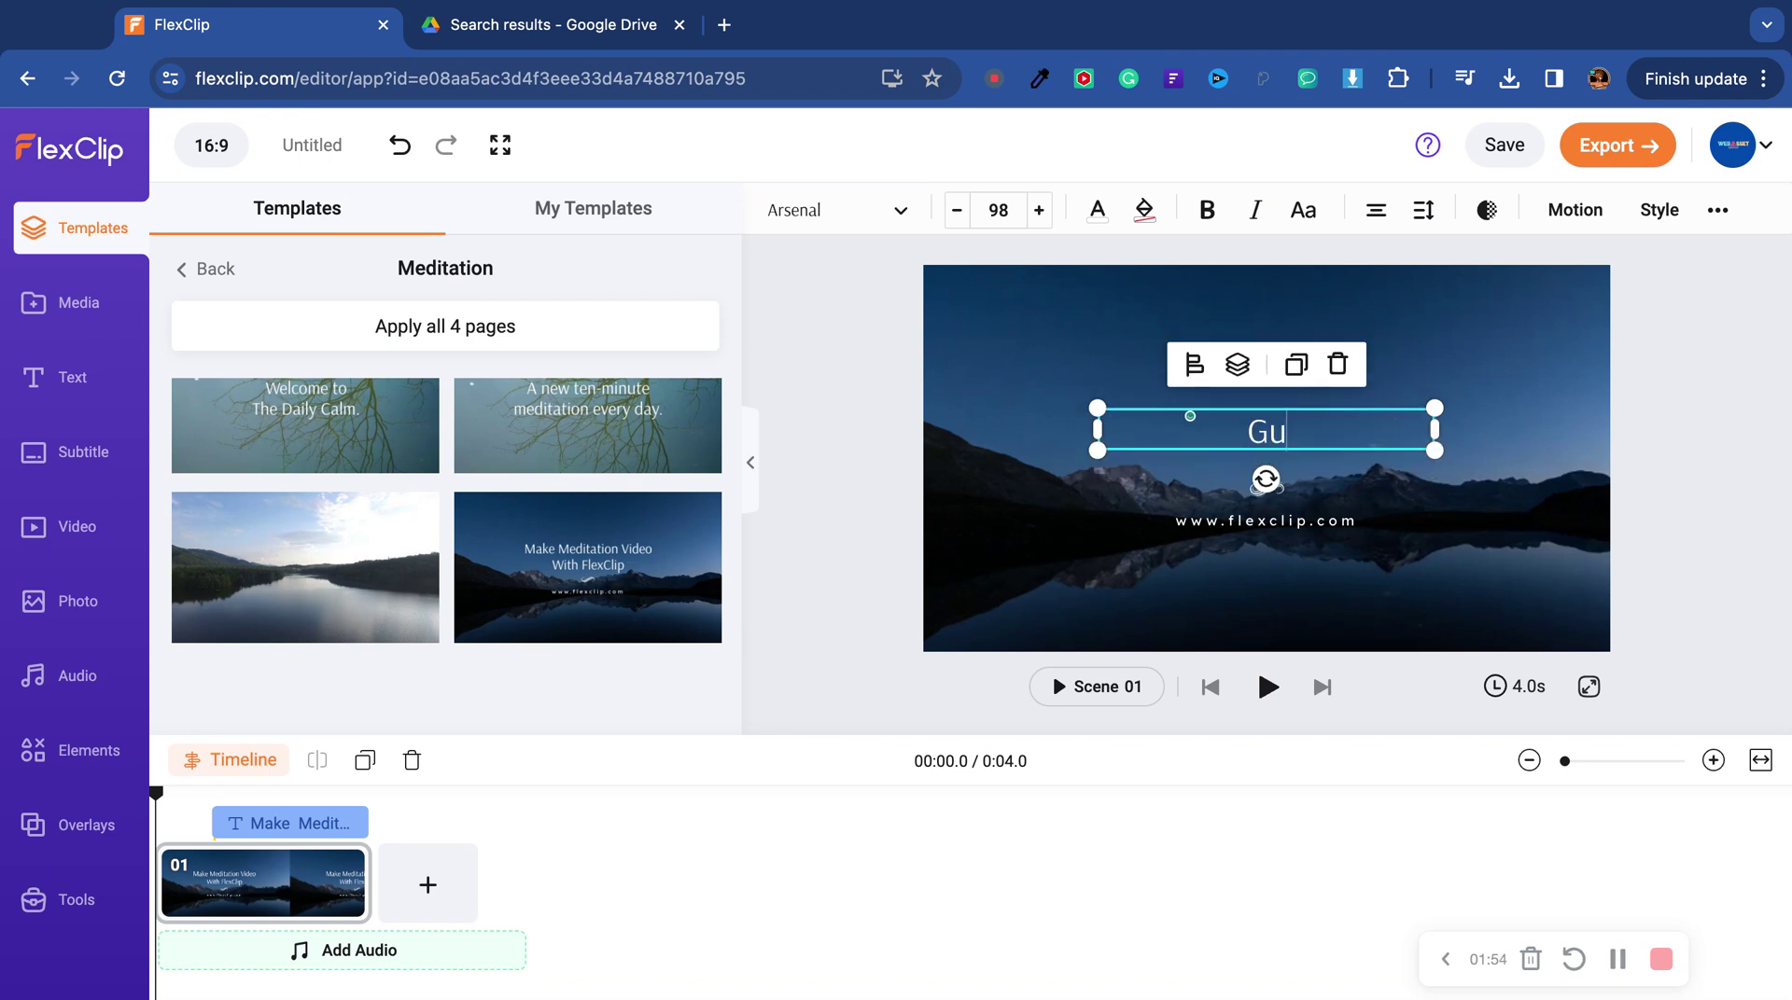
{"action": "type", "text": "ided M"}
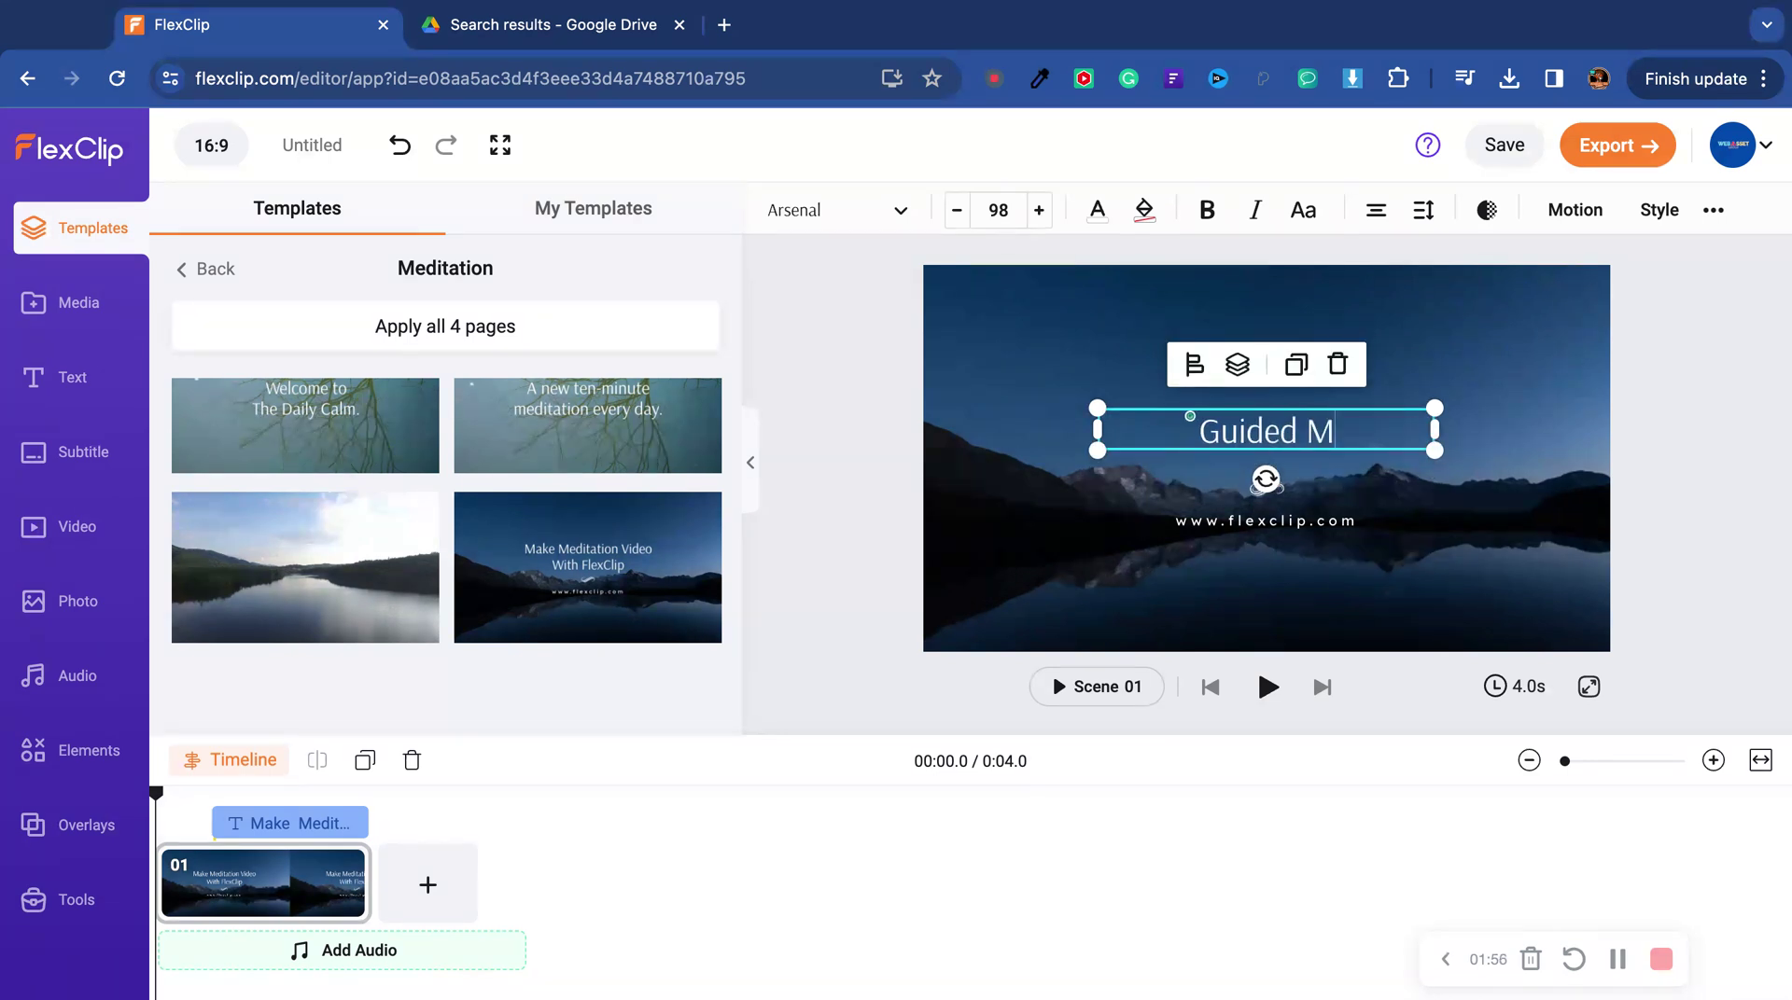
{"action": "type", "text": "editation"}
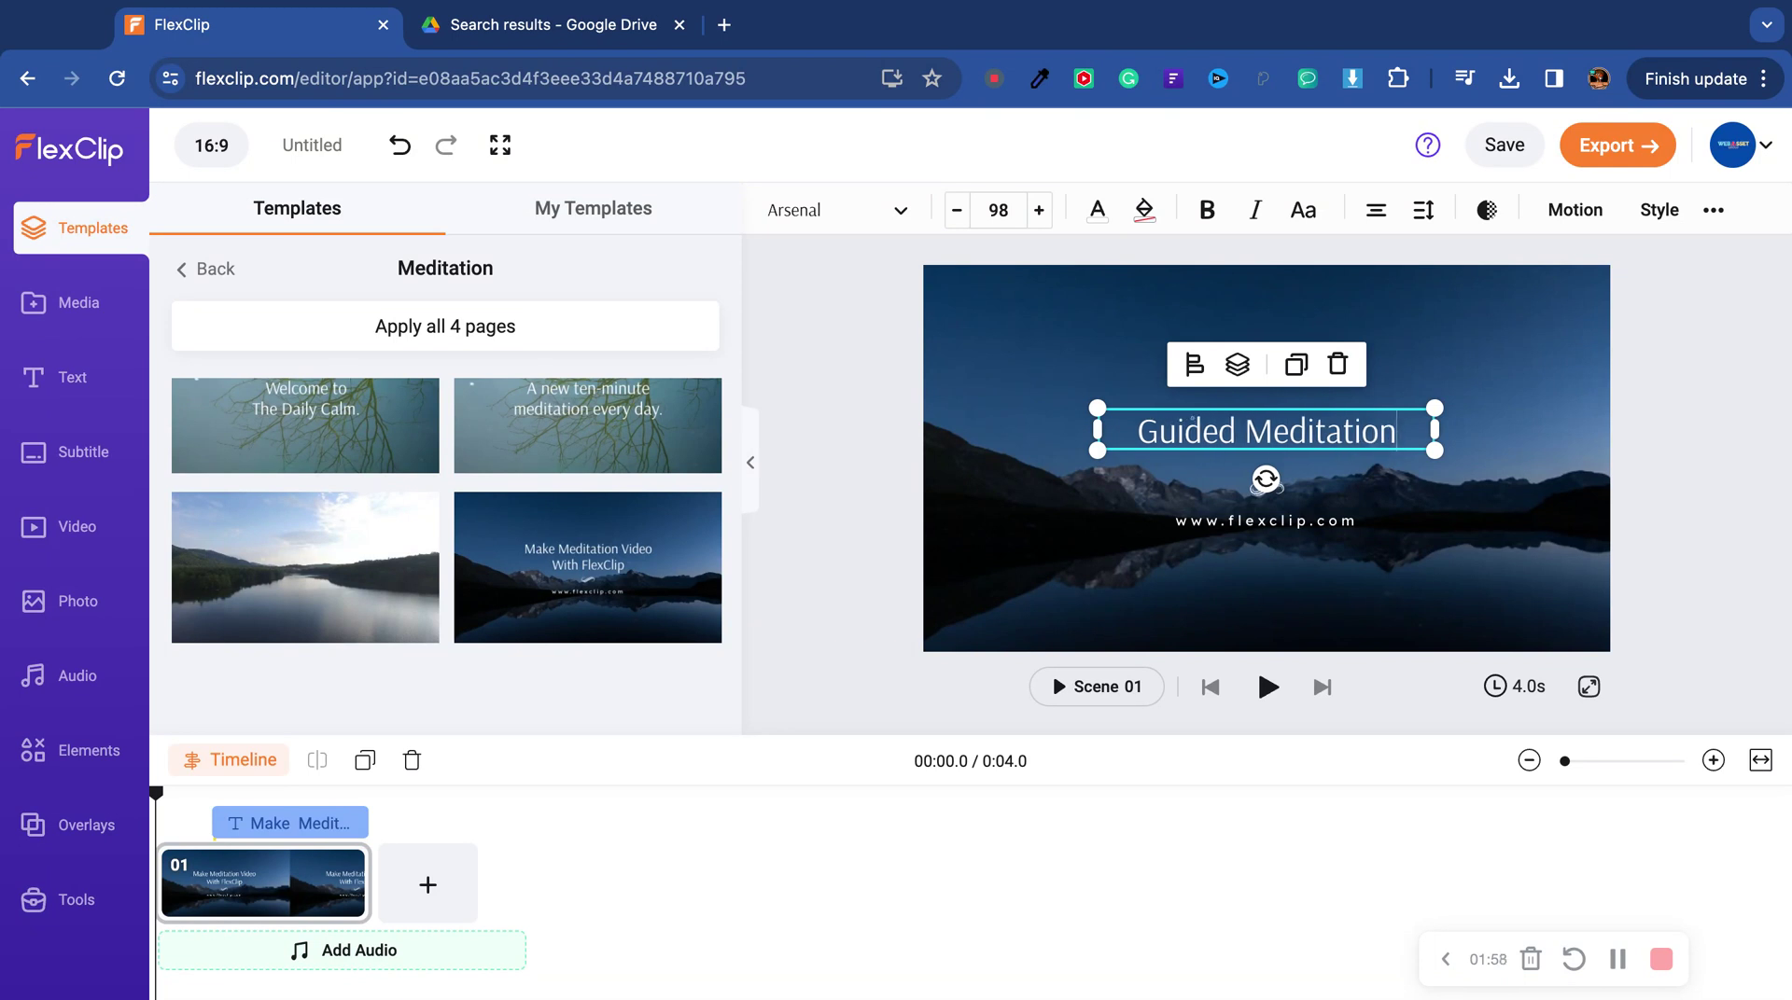
{"action": "type", "text": " for For"}
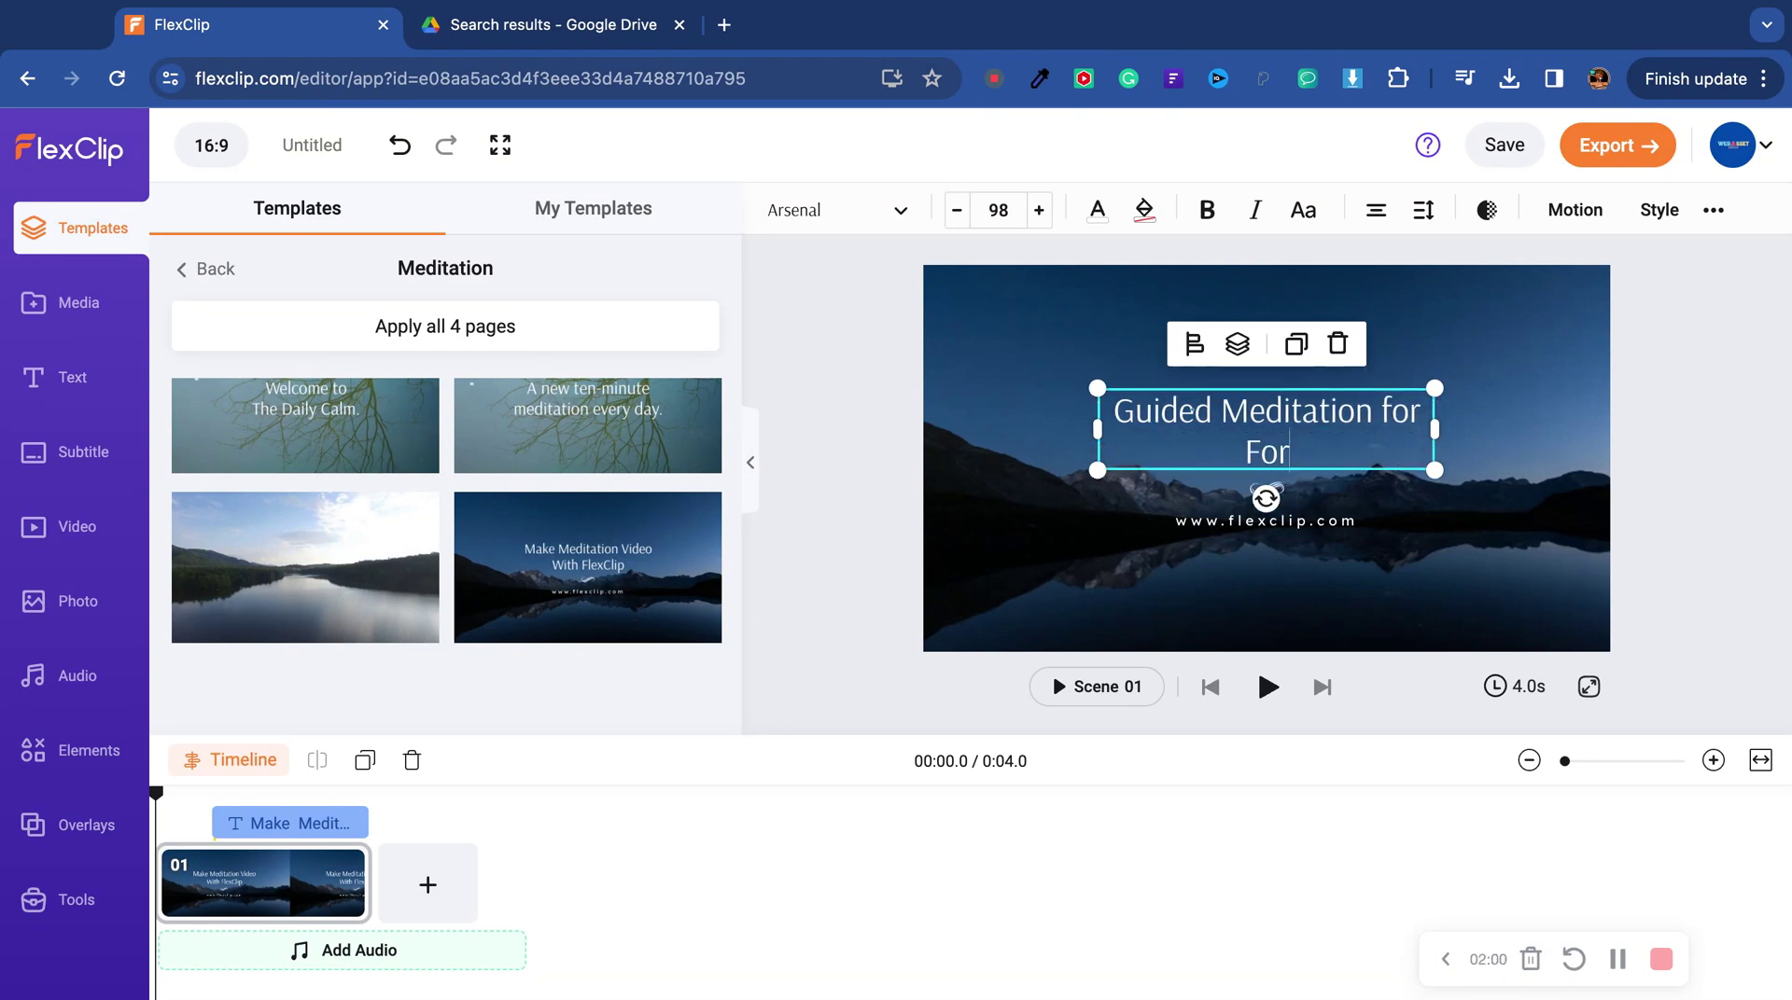
{"action": "type", "text": "giveness"}
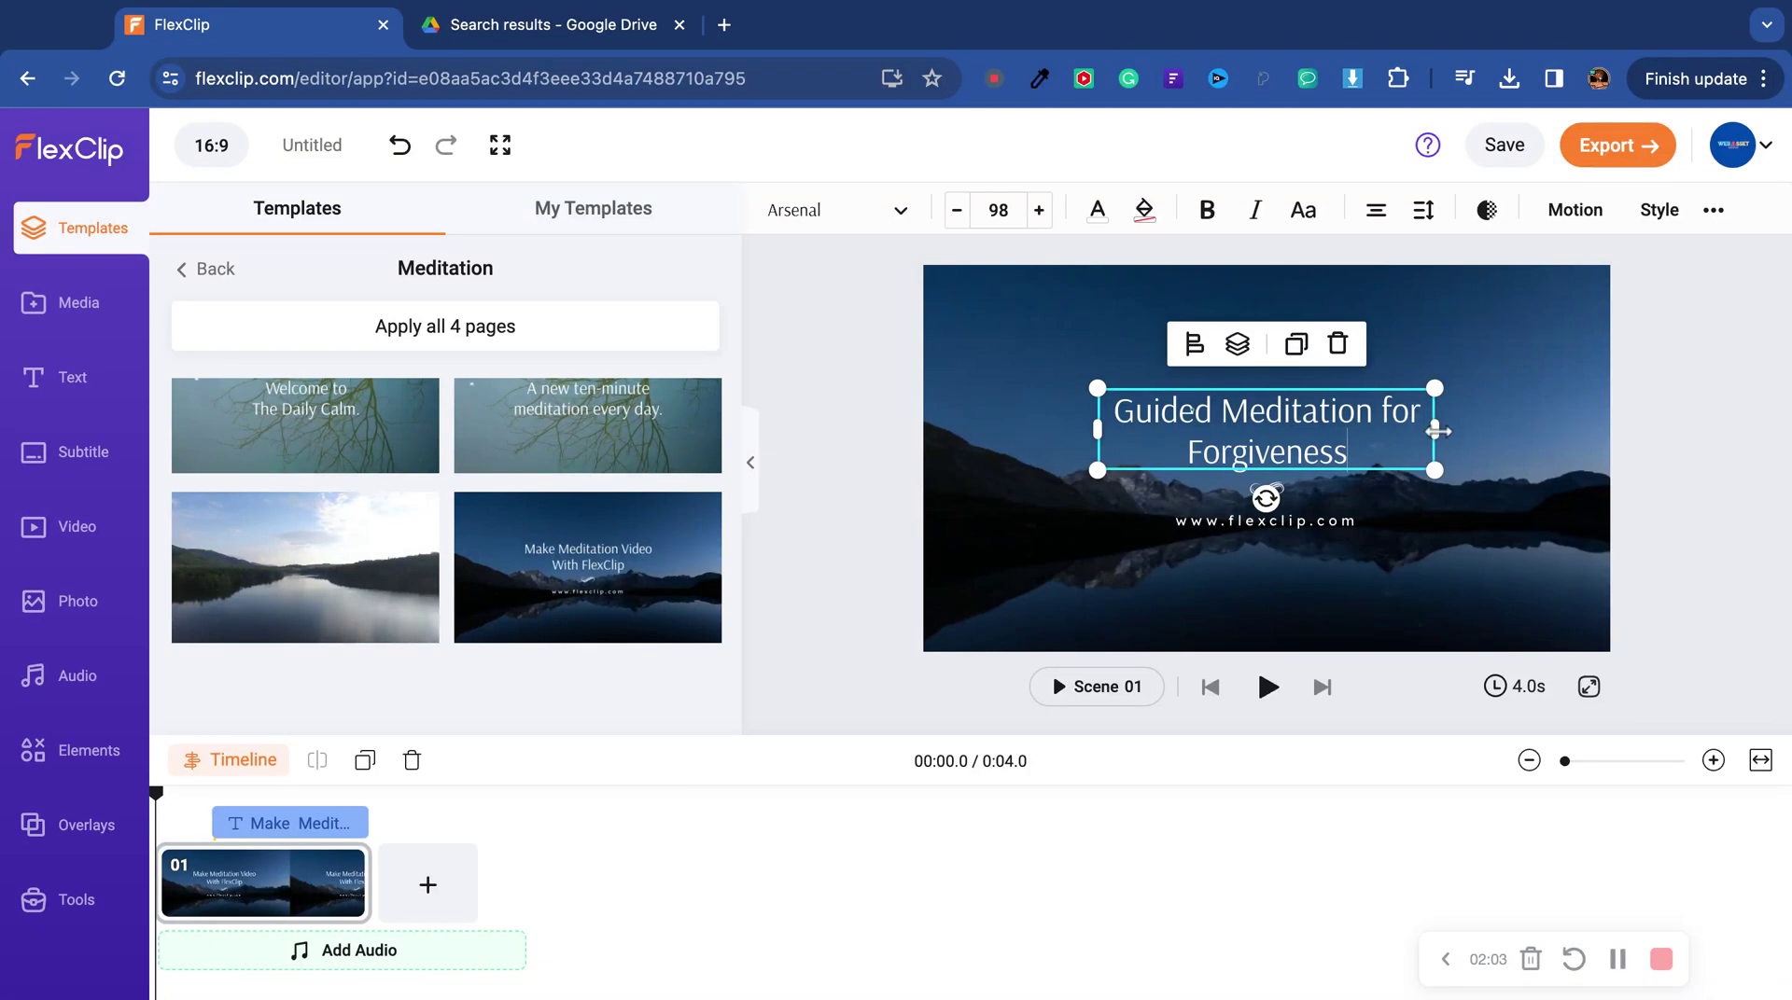
{"action": "key", "text": "Escape"}
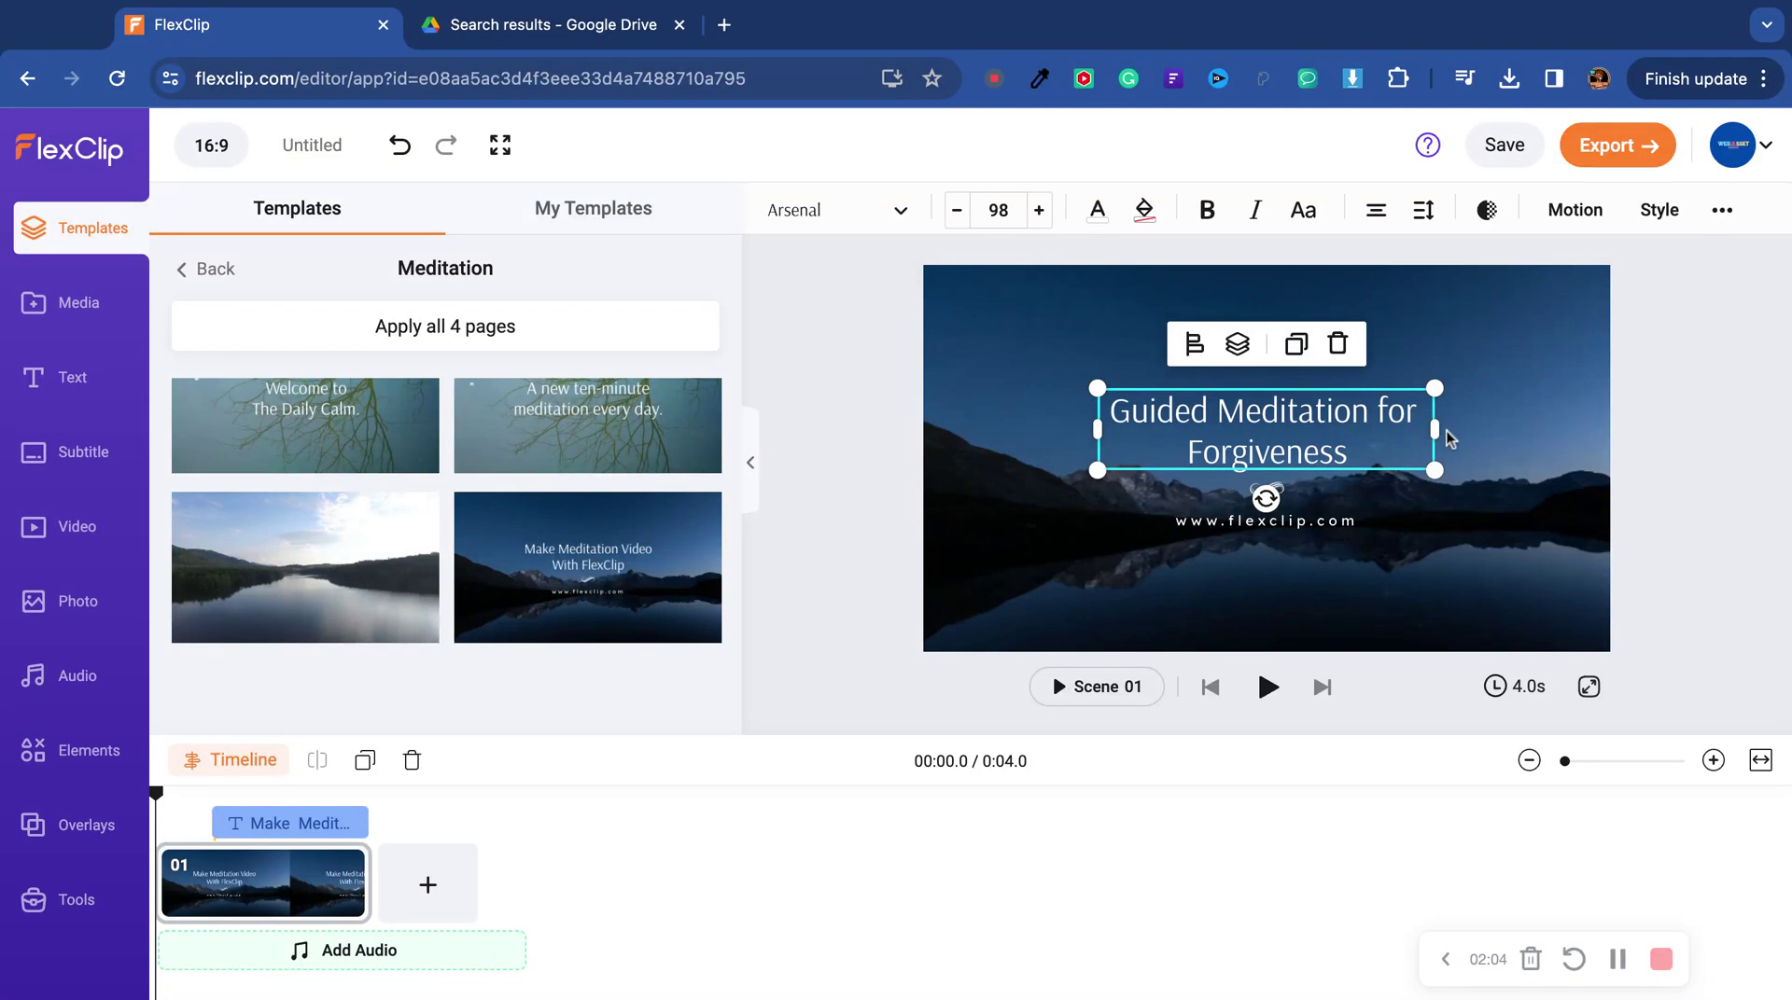
- Widen the title box to one line and centre it horizontally in the frame
{"action": "left_click_drag", "start_coordinate": [1437, 431], "coordinate": [1644, 431]}
{"action": "left_click", "coordinate": [1530, 476]}
{"action": "left_click", "coordinate": [1501, 425]}
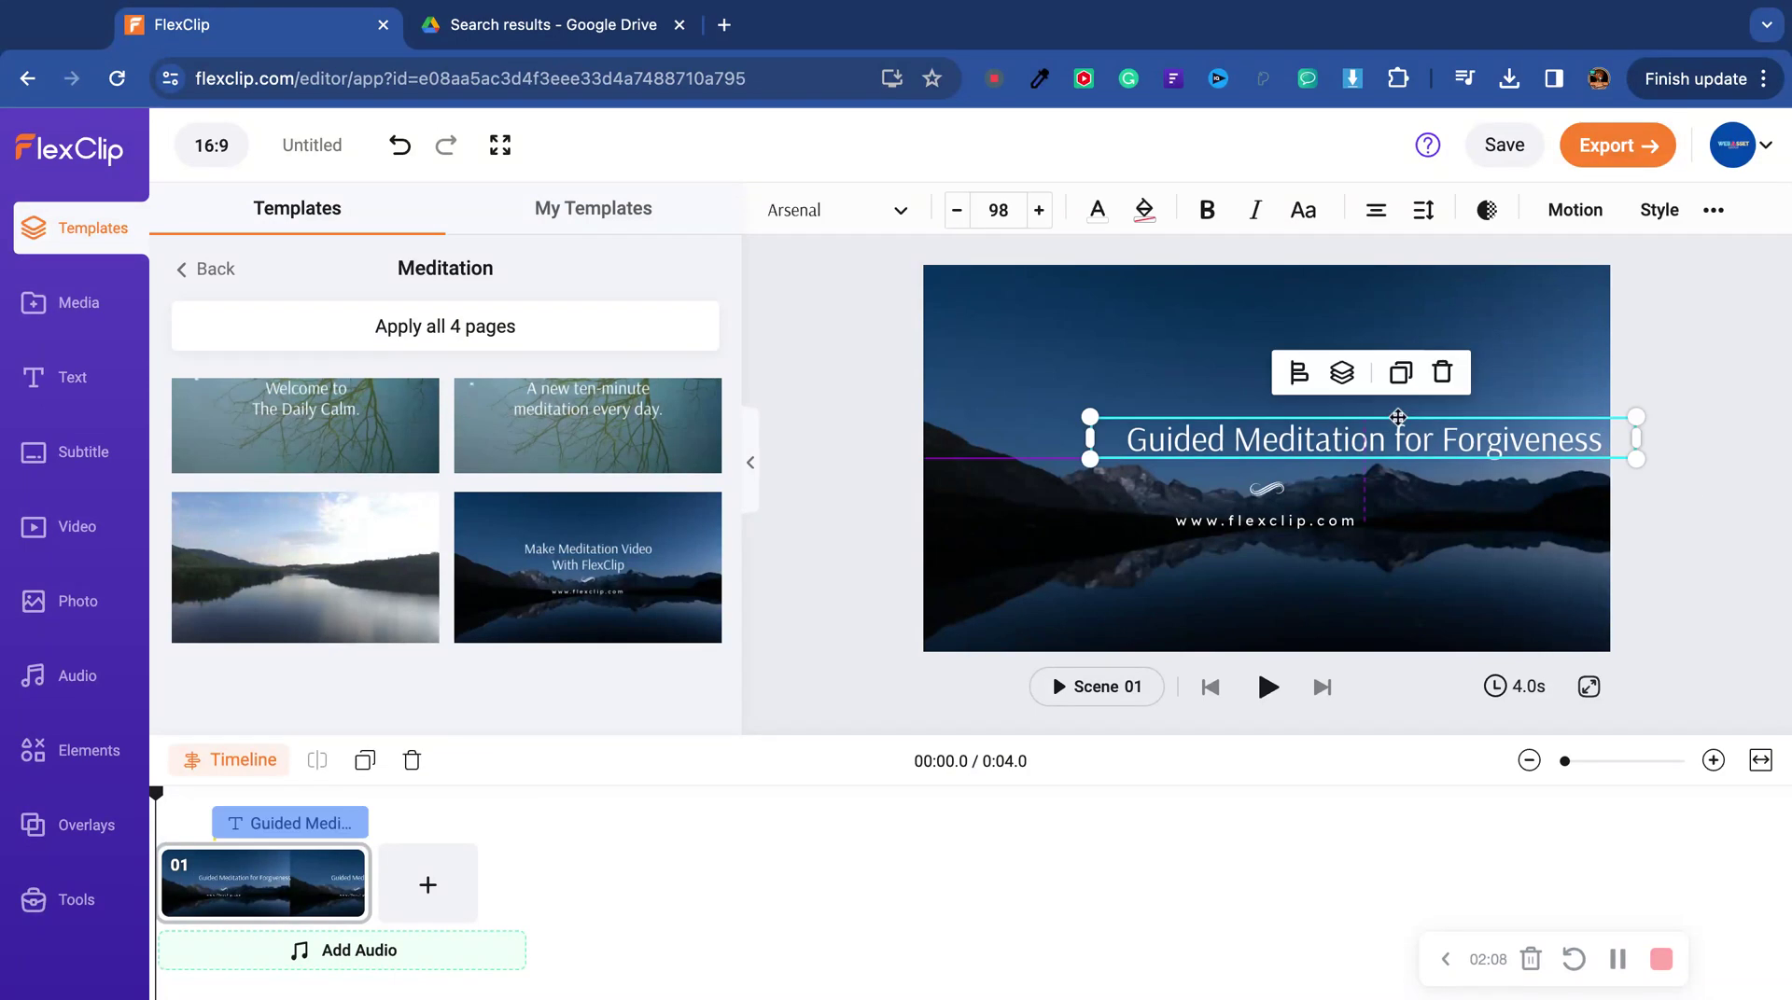
{"action": "left_click_drag", "start_coordinate": [1501, 426], "coordinate": [1397, 431]}
{"action": "left_click", "coordinate": [1277, 524]}
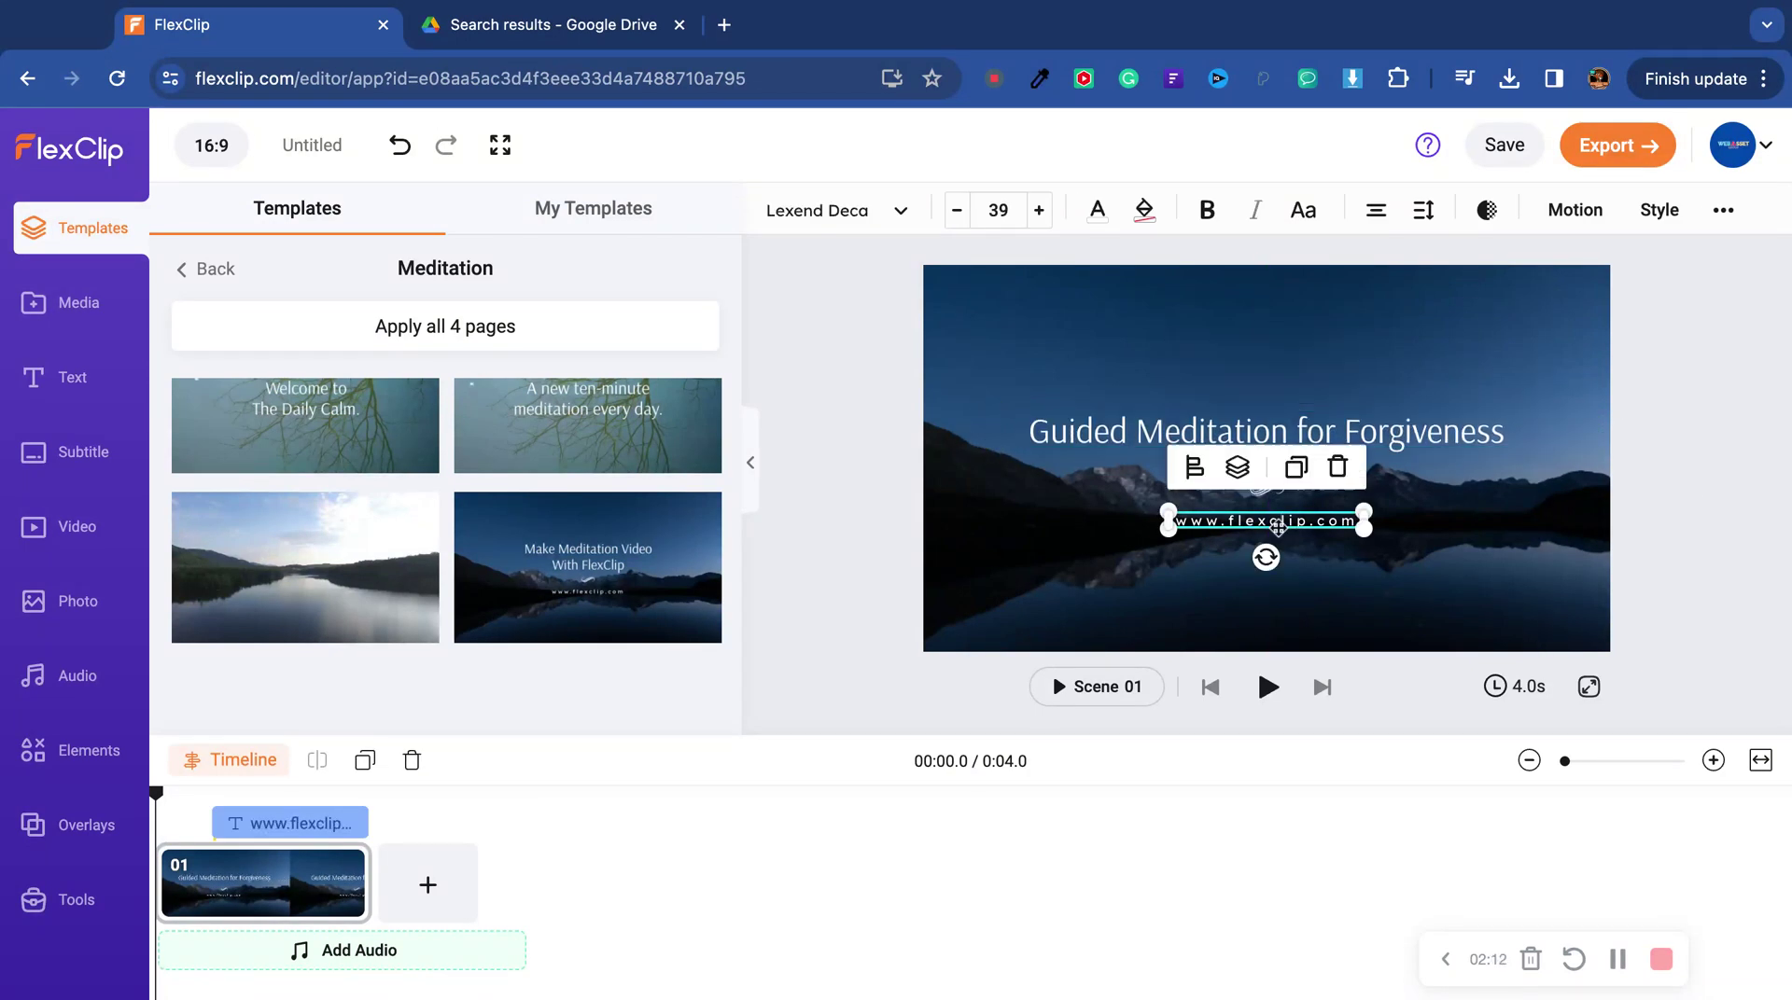
{"action": "double_click", "coordinate": [1277, 524]}
{"action": "key", "text": "ctrl+a"}
{"action": "type", "text": "Web"}
{"action": "type", "text": " Robbie Corneli"}
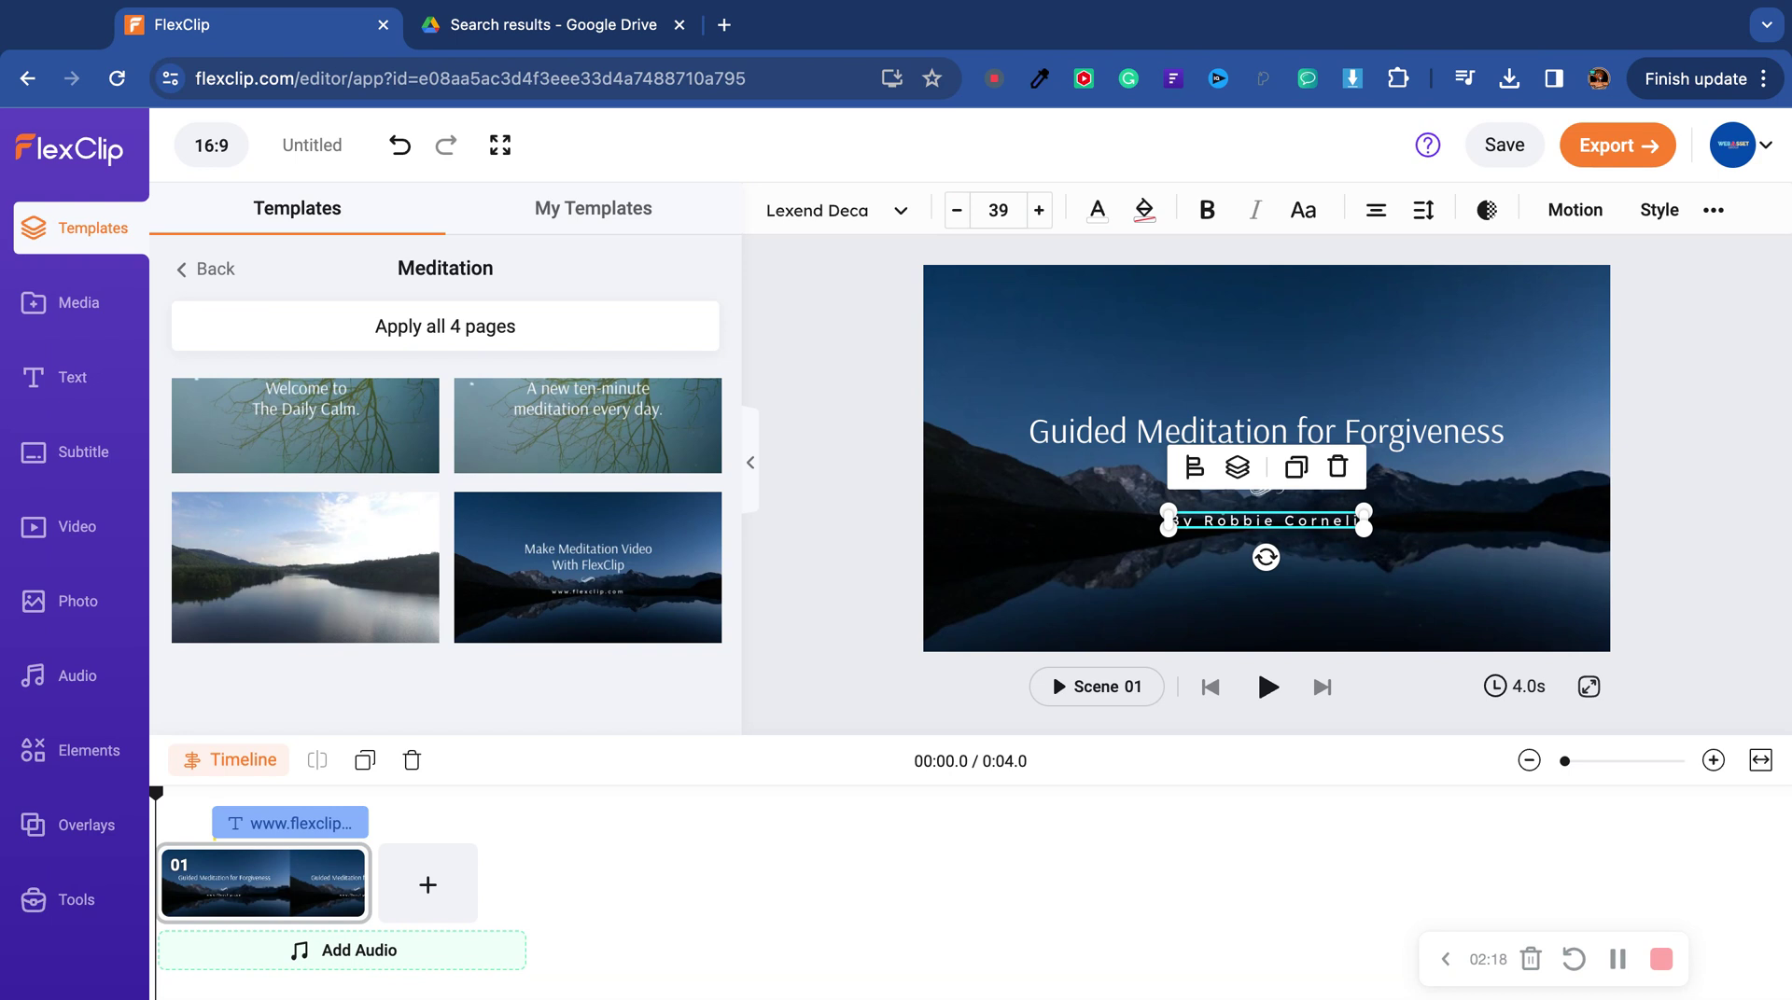
{"action": "type", "text": "us"}
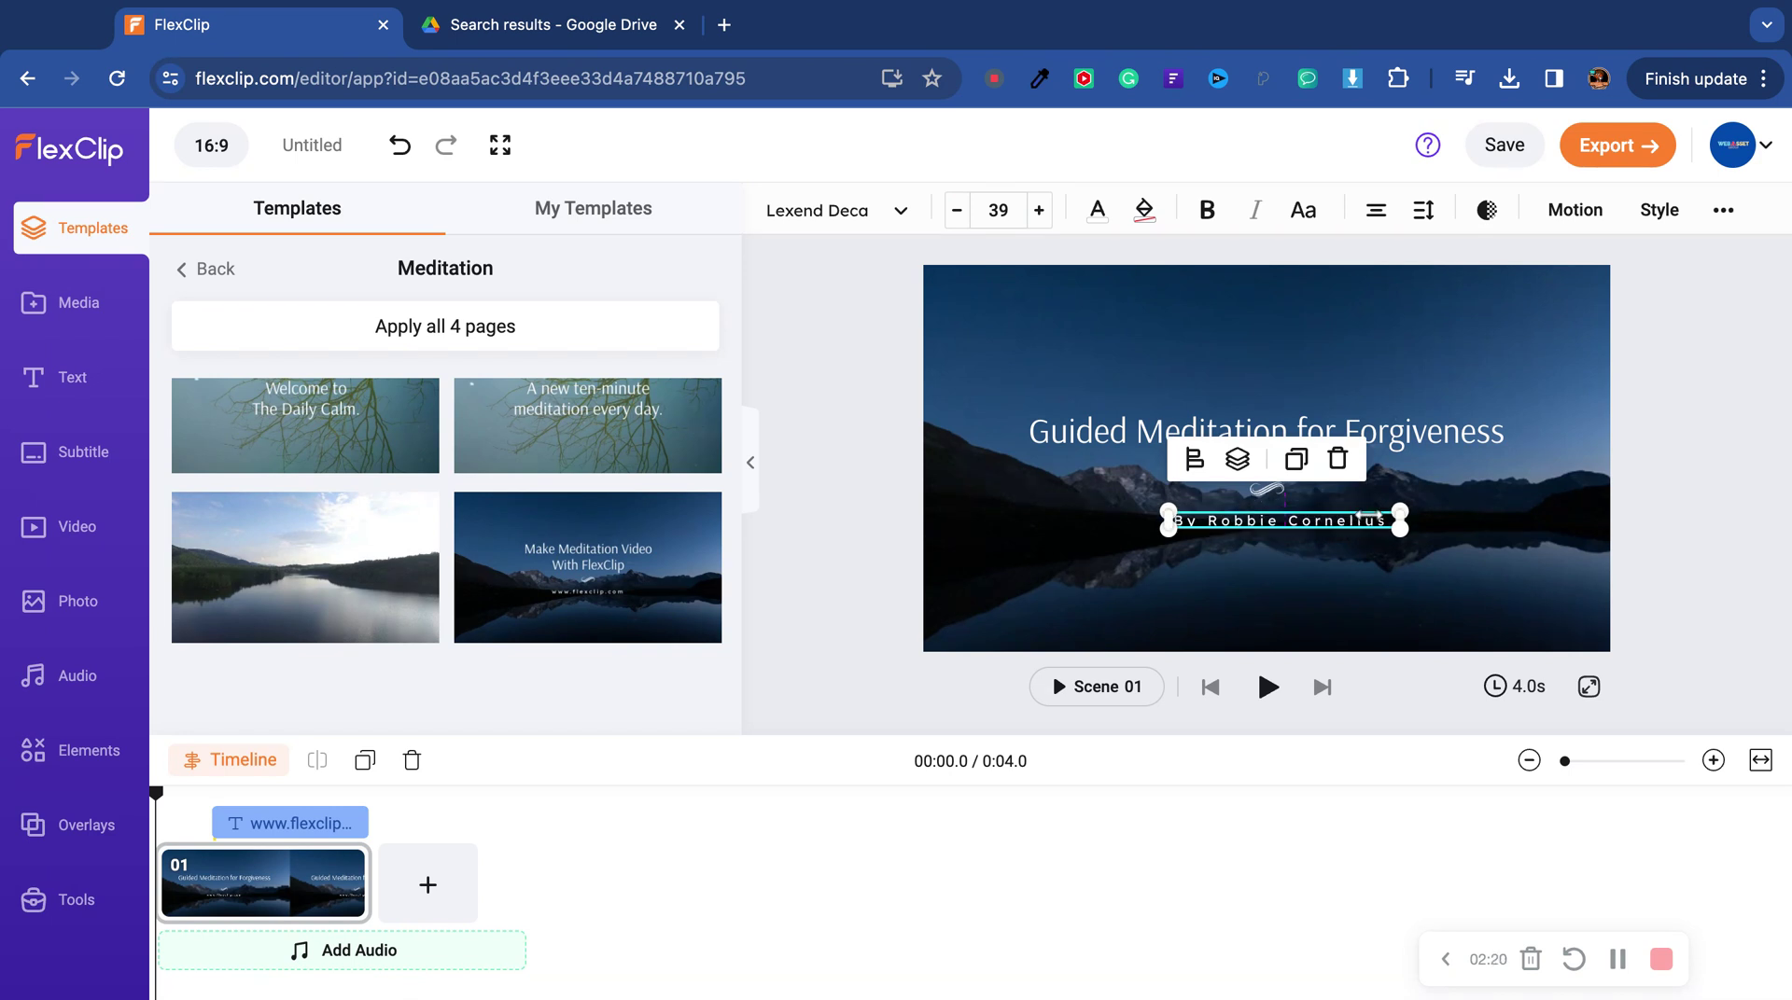
{"action": "left_click", "coordinate": [1412, 560]}
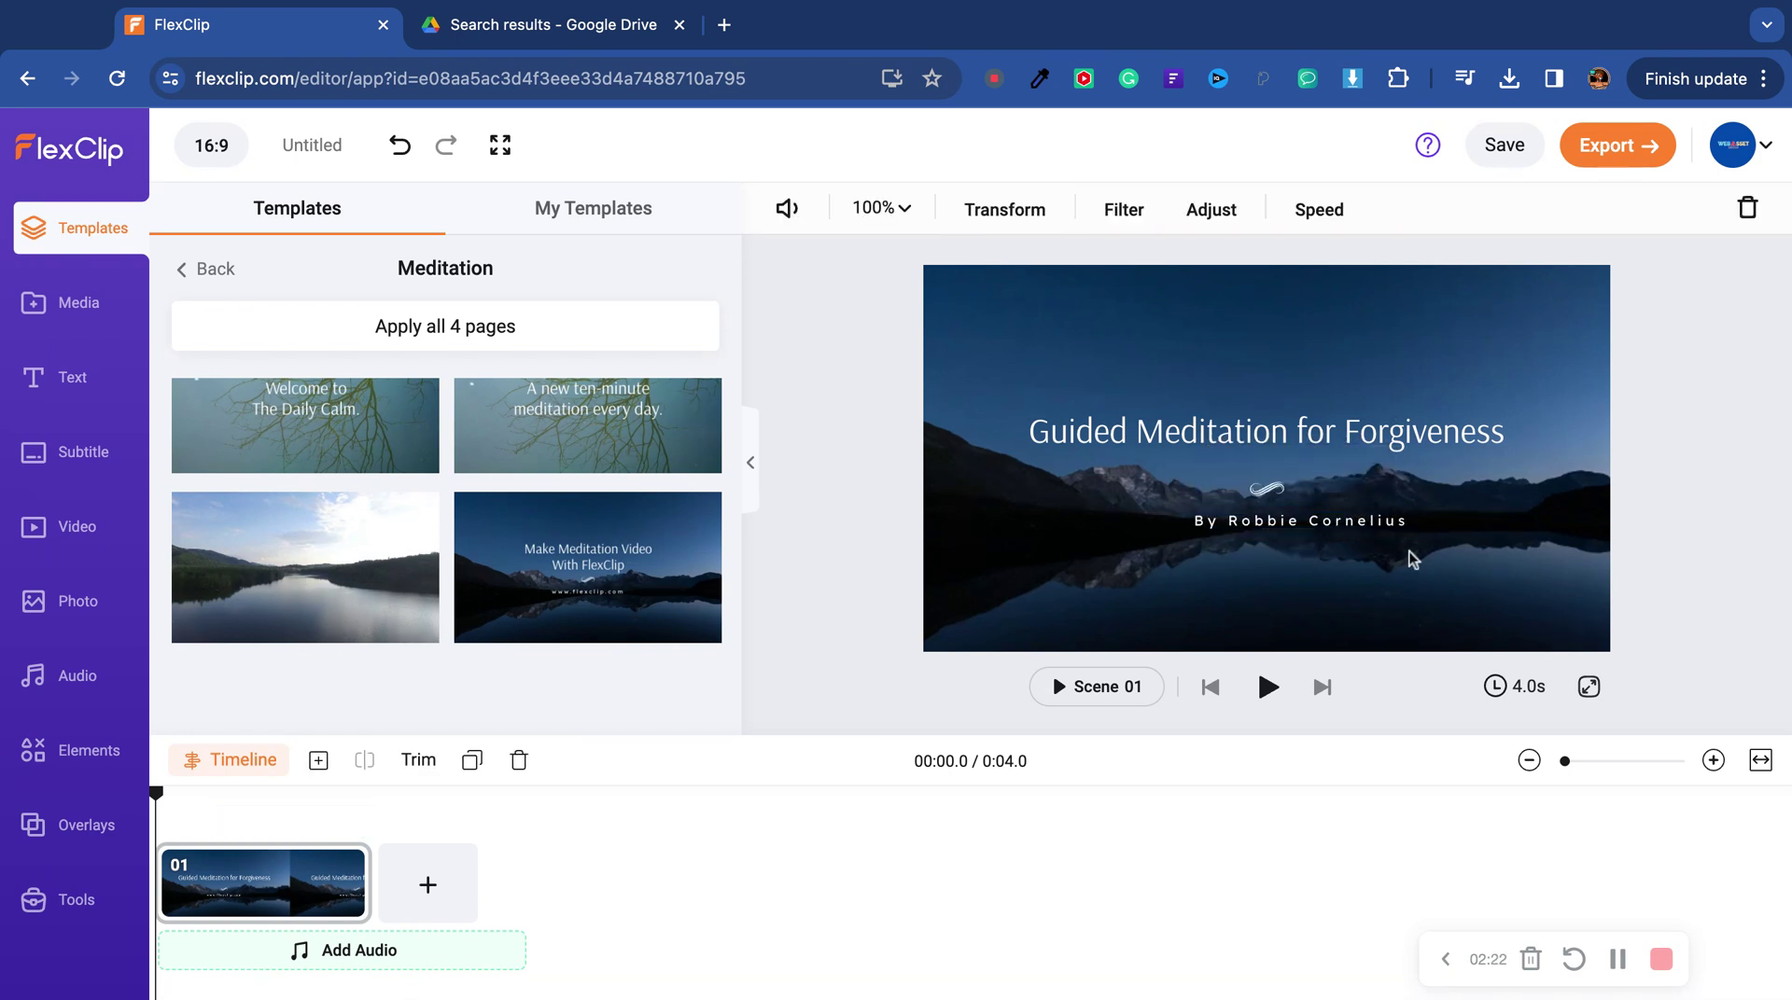
{"action": "left_click", "coordinate": [1359, 523]}
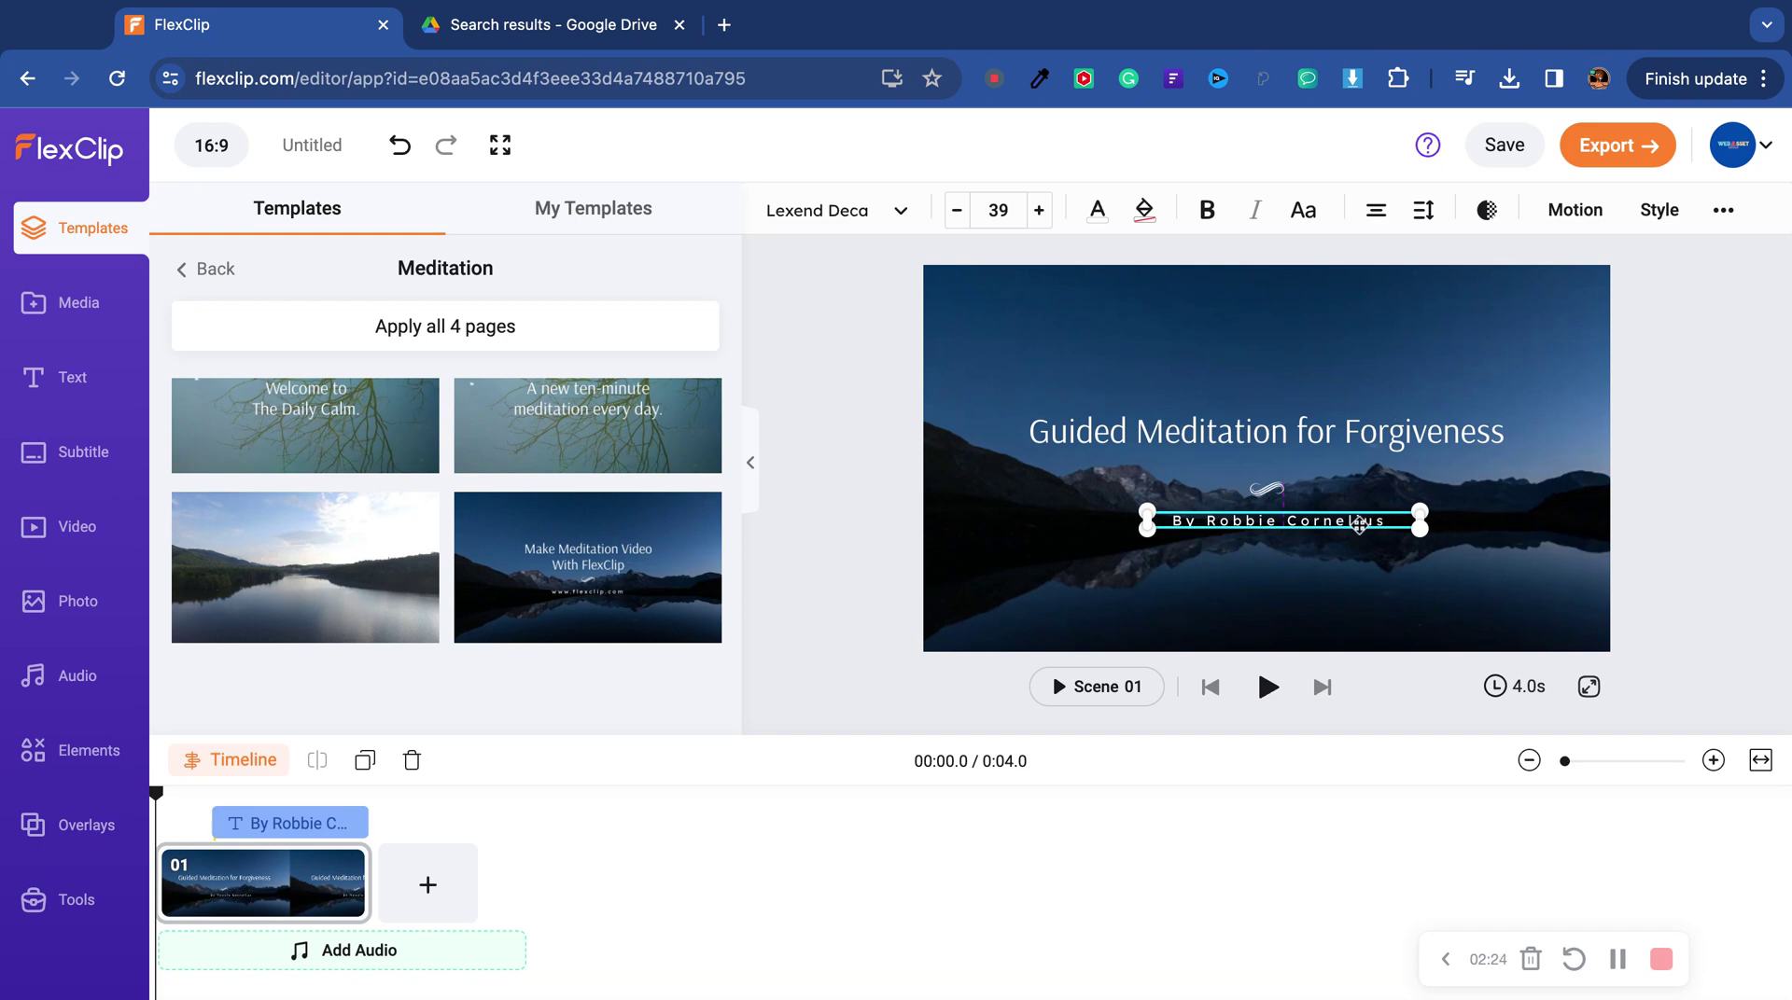
{"action": "double_click", "coordinate": [1385, 366]}
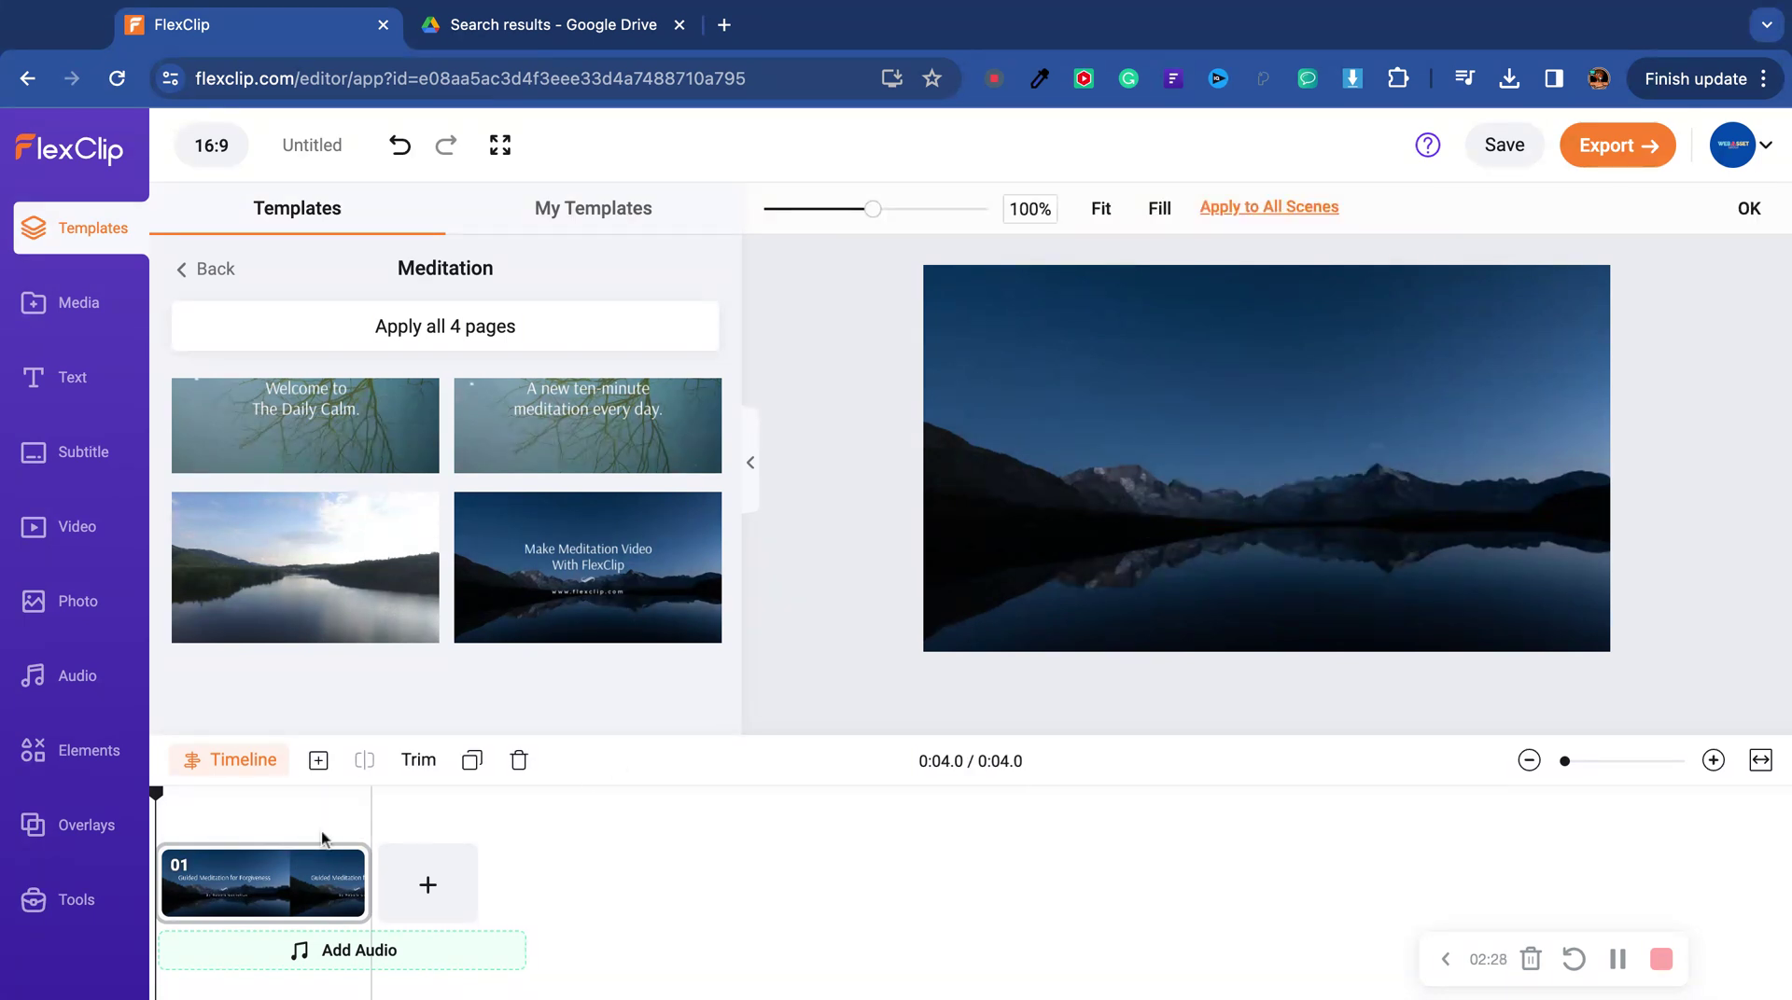
{"action": "left_click", "coordinate": [277, 801]}
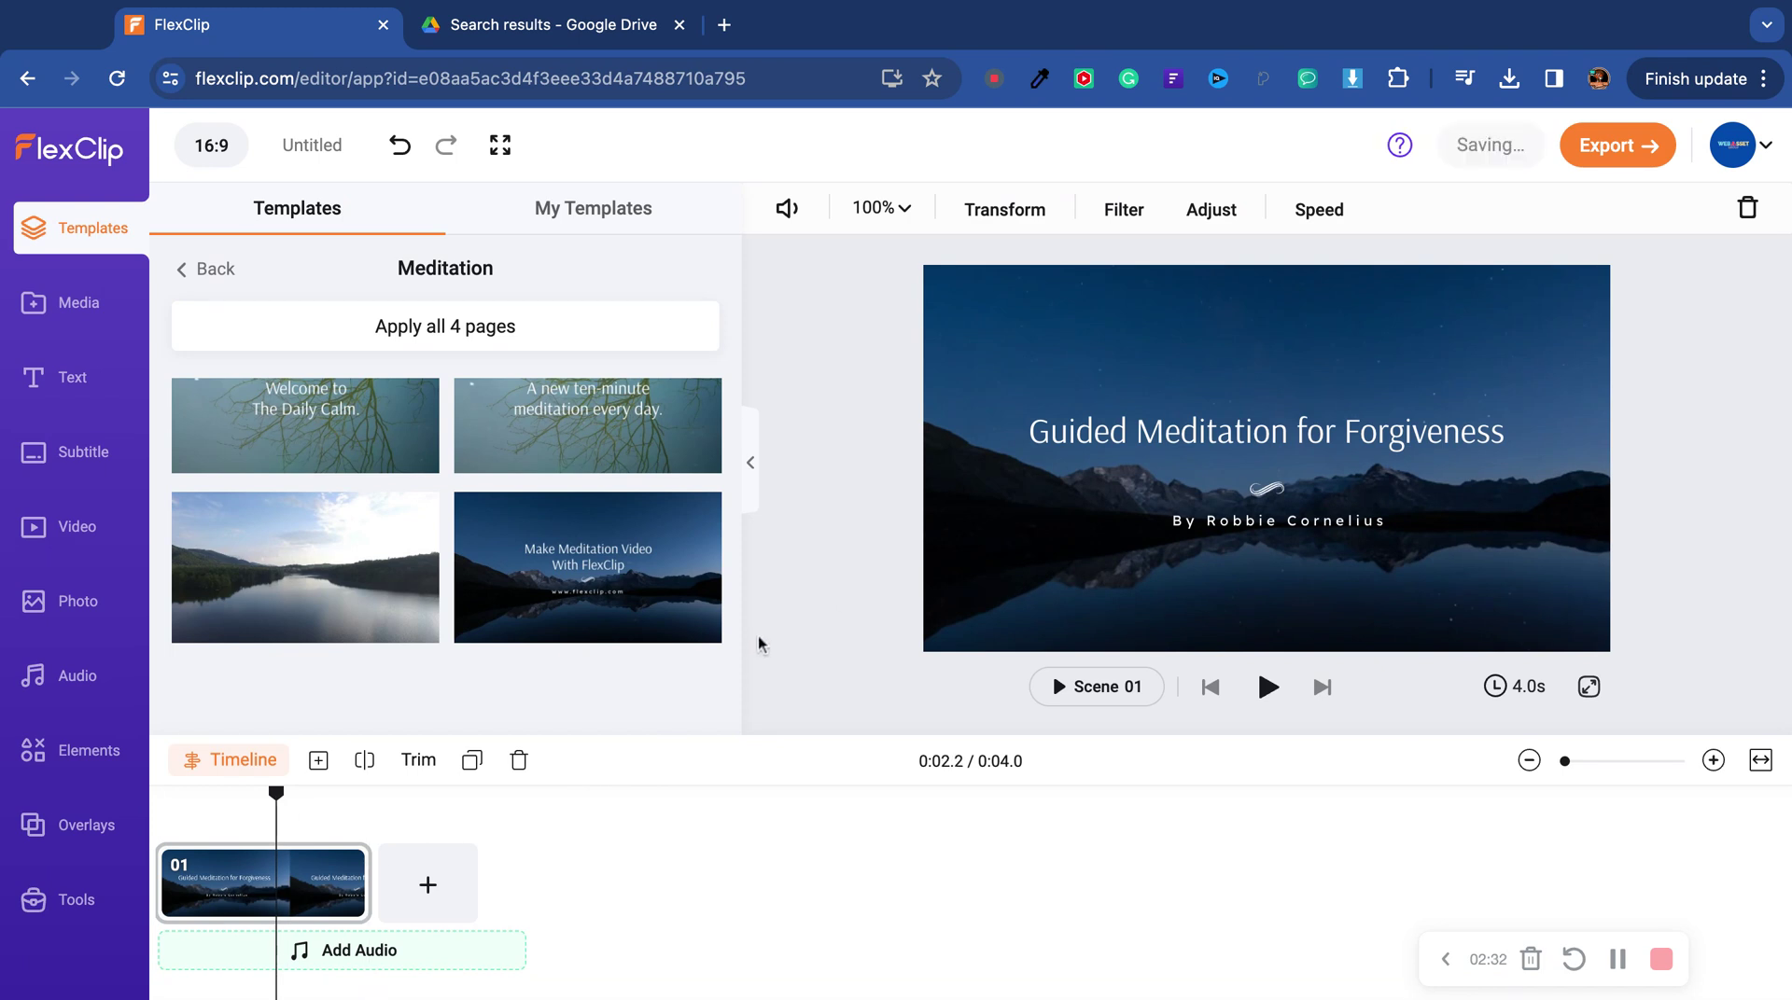
{"action": "double_click", "coordinate": [940, 552]}
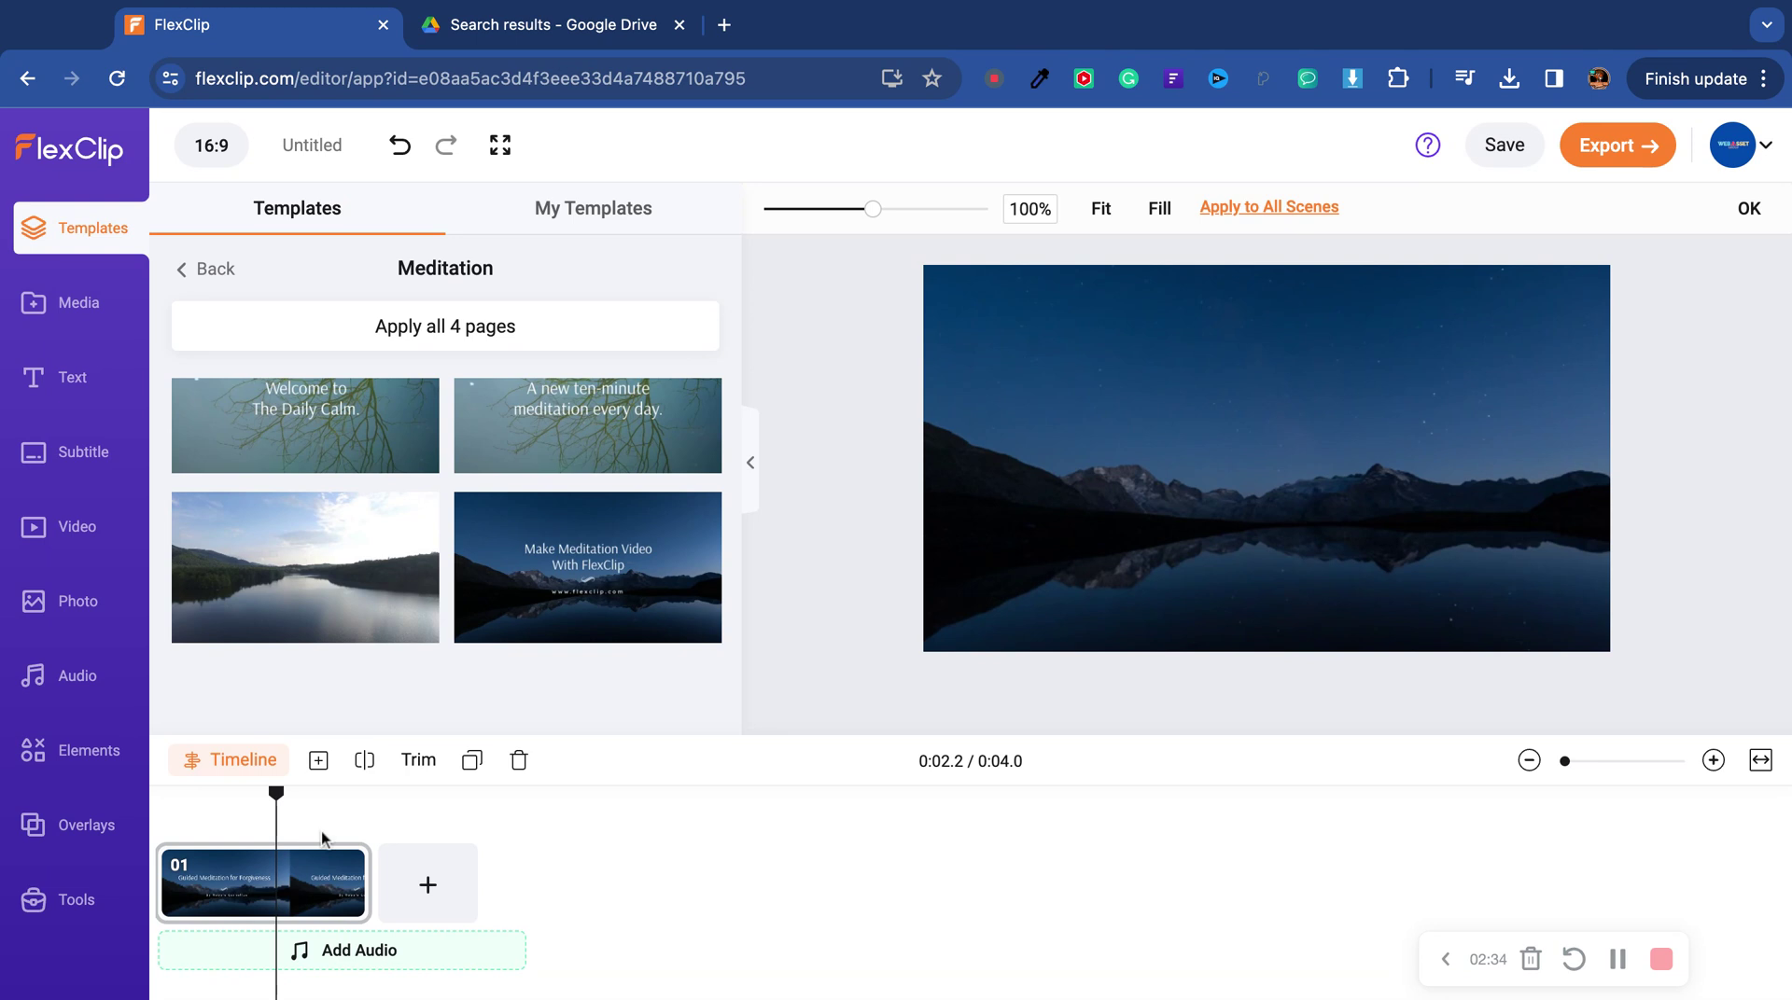
{"action": "left_click", "coordinate": [260, 881]}
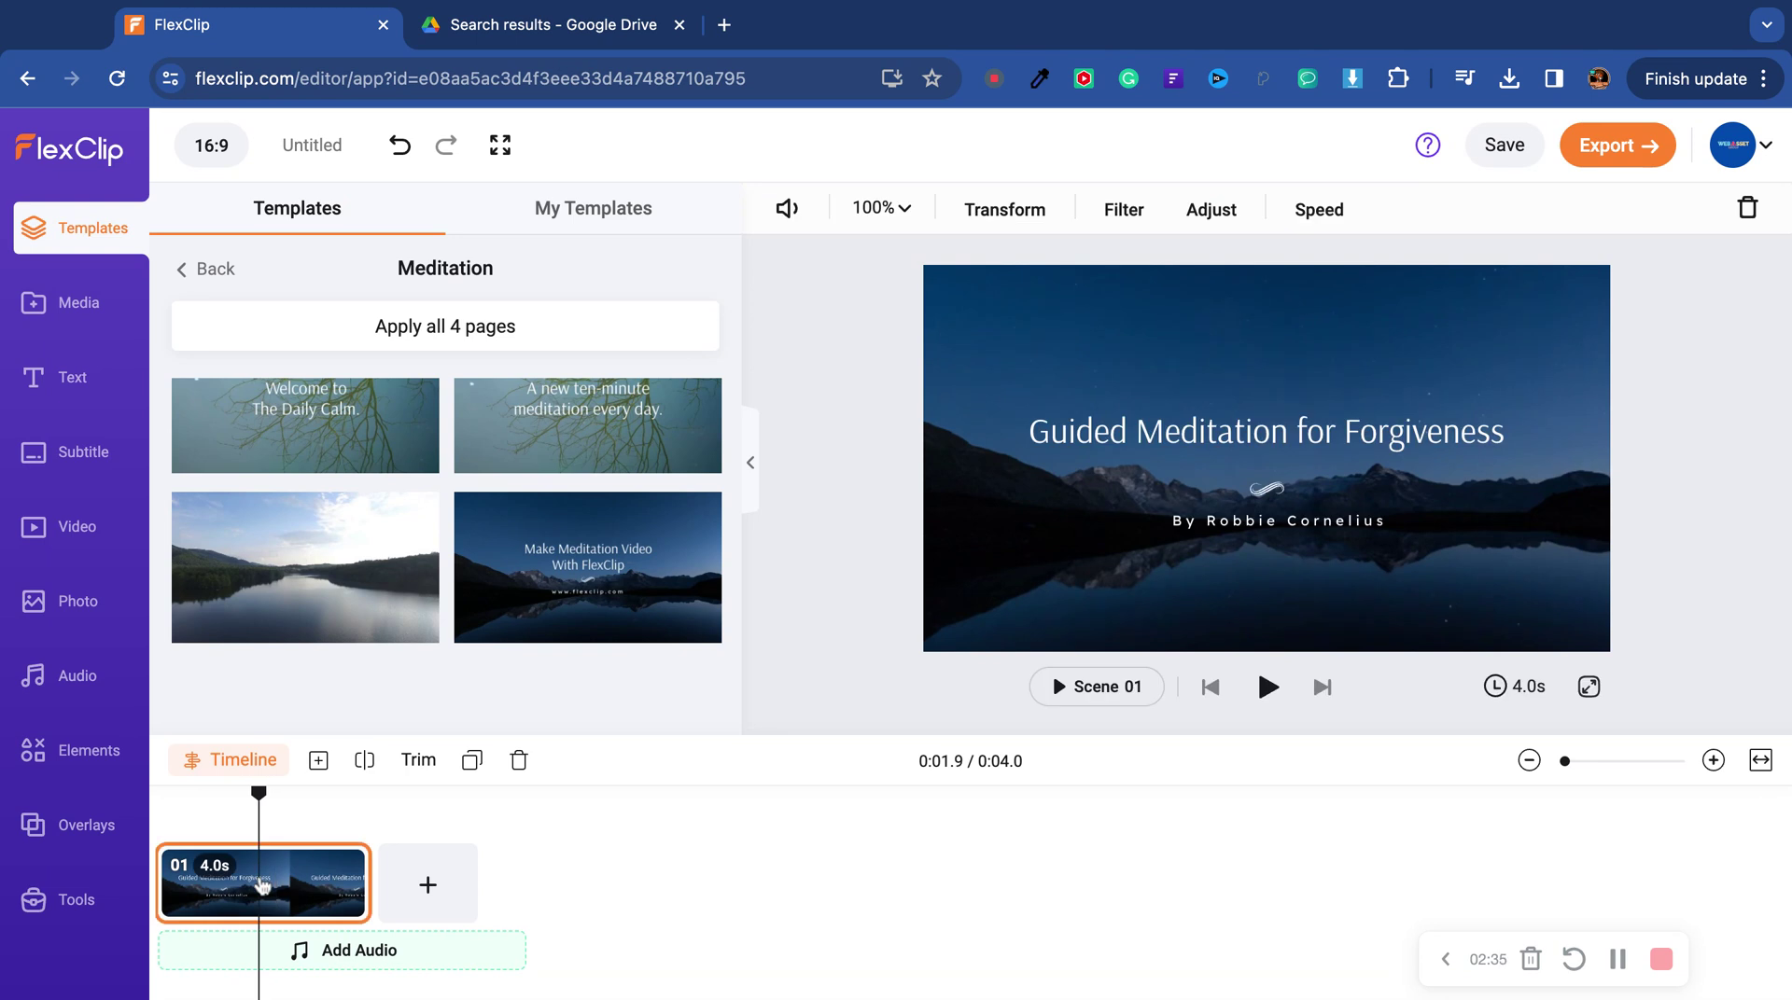
{"action": "left_click", "coordinate": [1134, 688]}
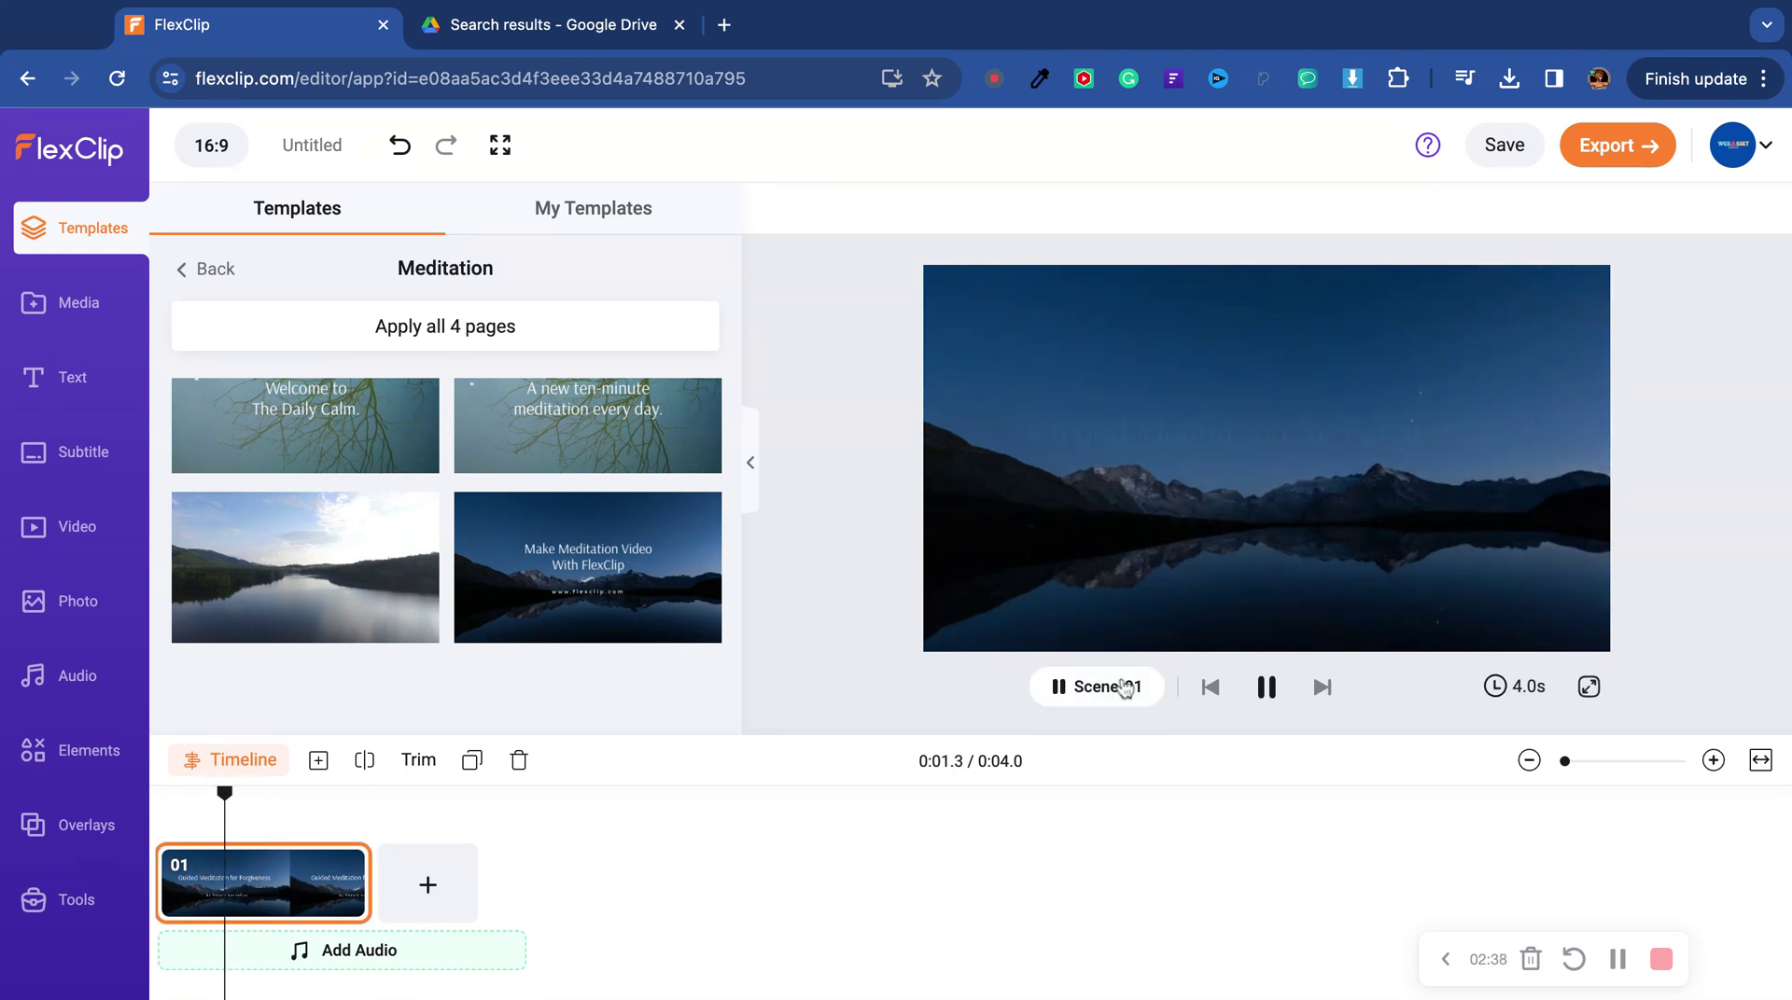
{"action": "left_click", "coordinate": [1124, 688]}
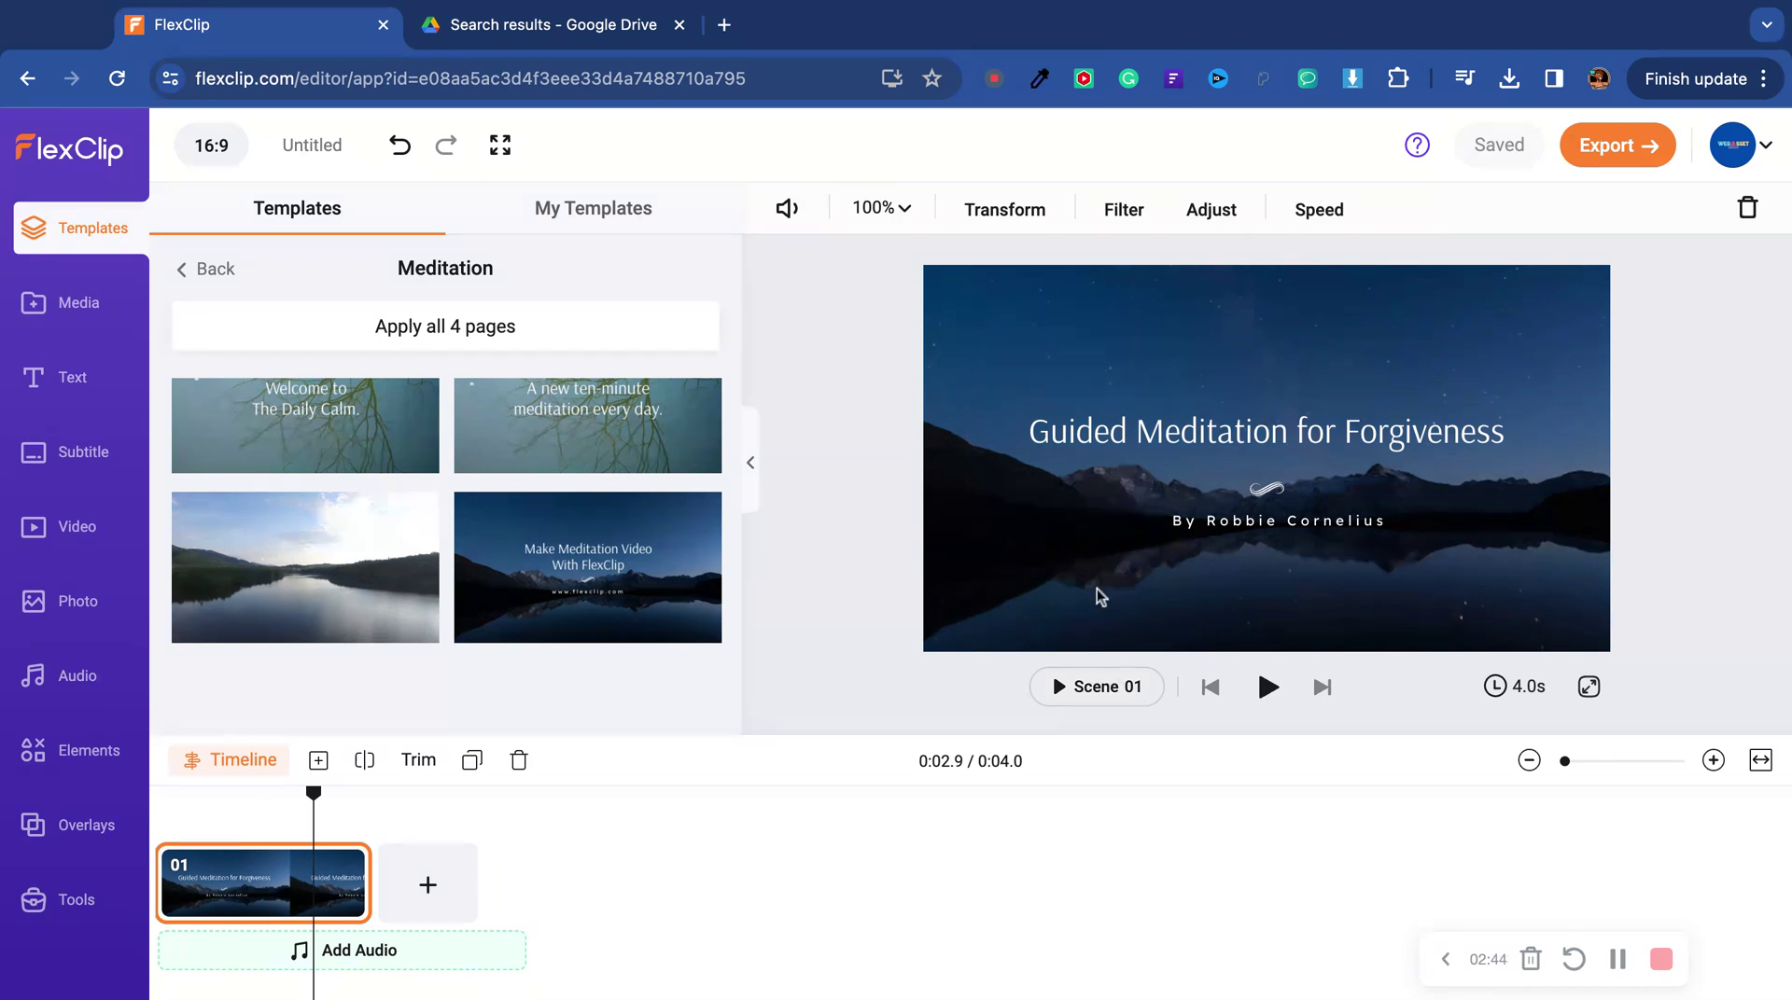
- Search the Media > Video stock library for 'universe'
{"action": "left_click", "coordinate": [78, 319]}
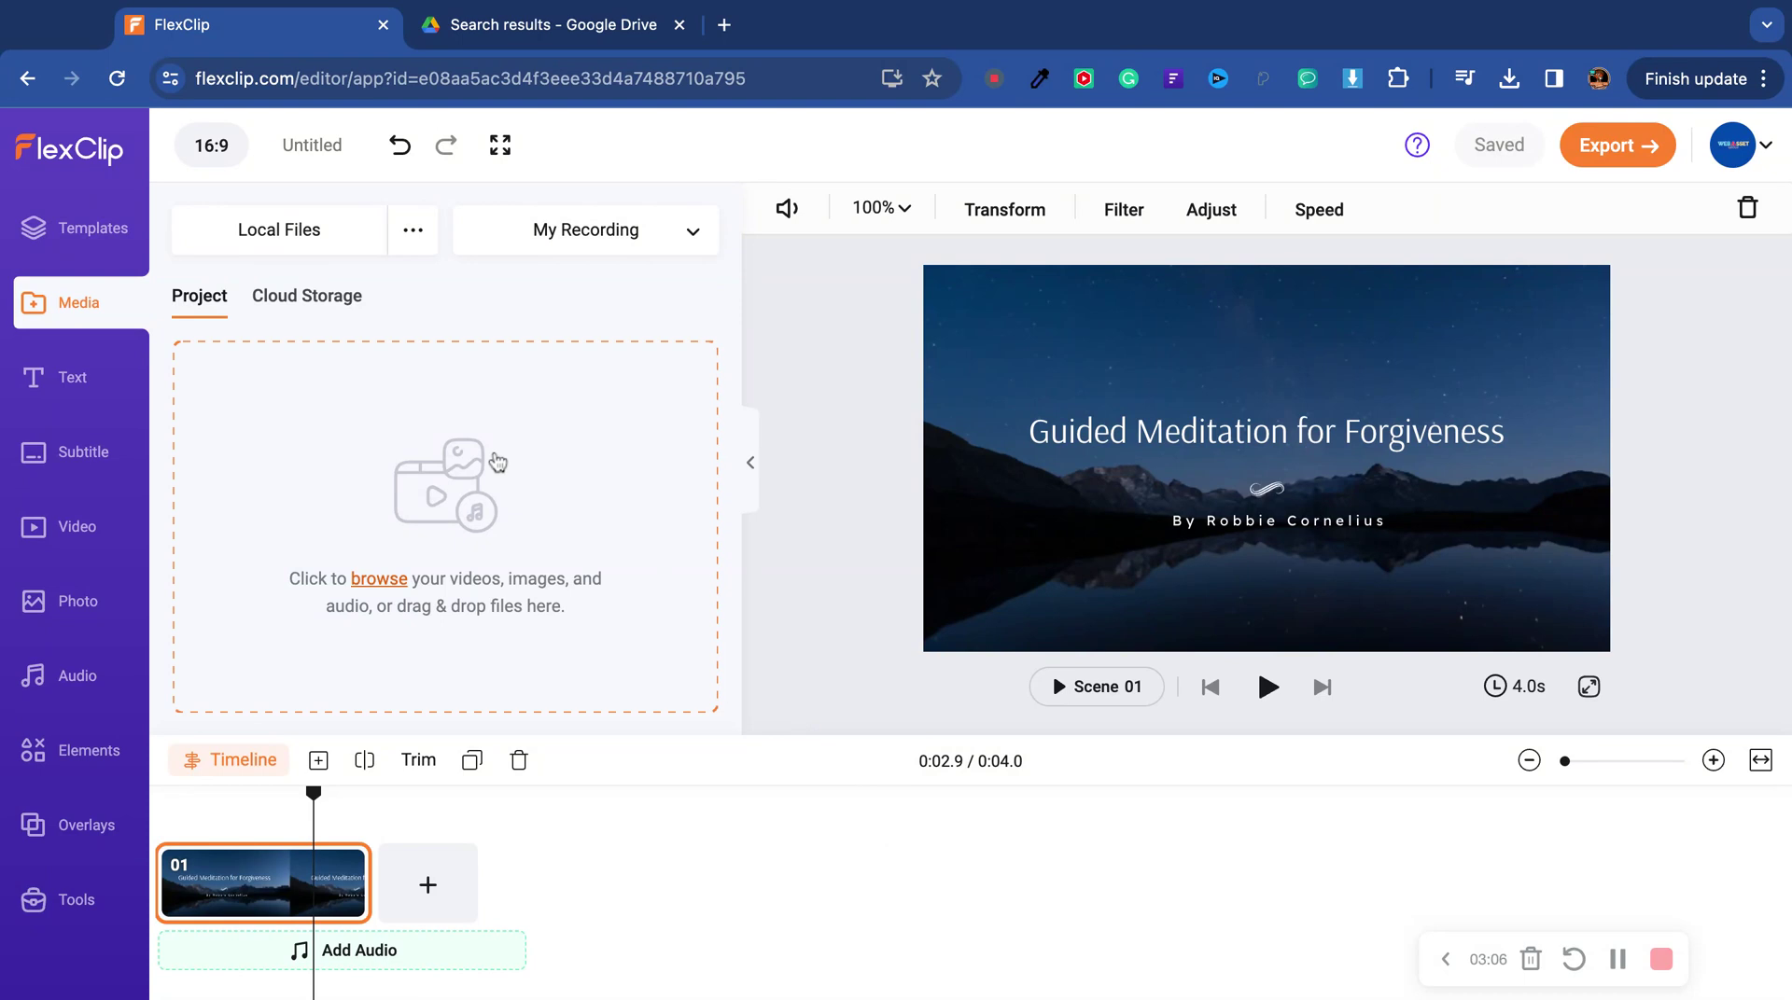
{"action": "left_click", "coordinate": [72, 525]}
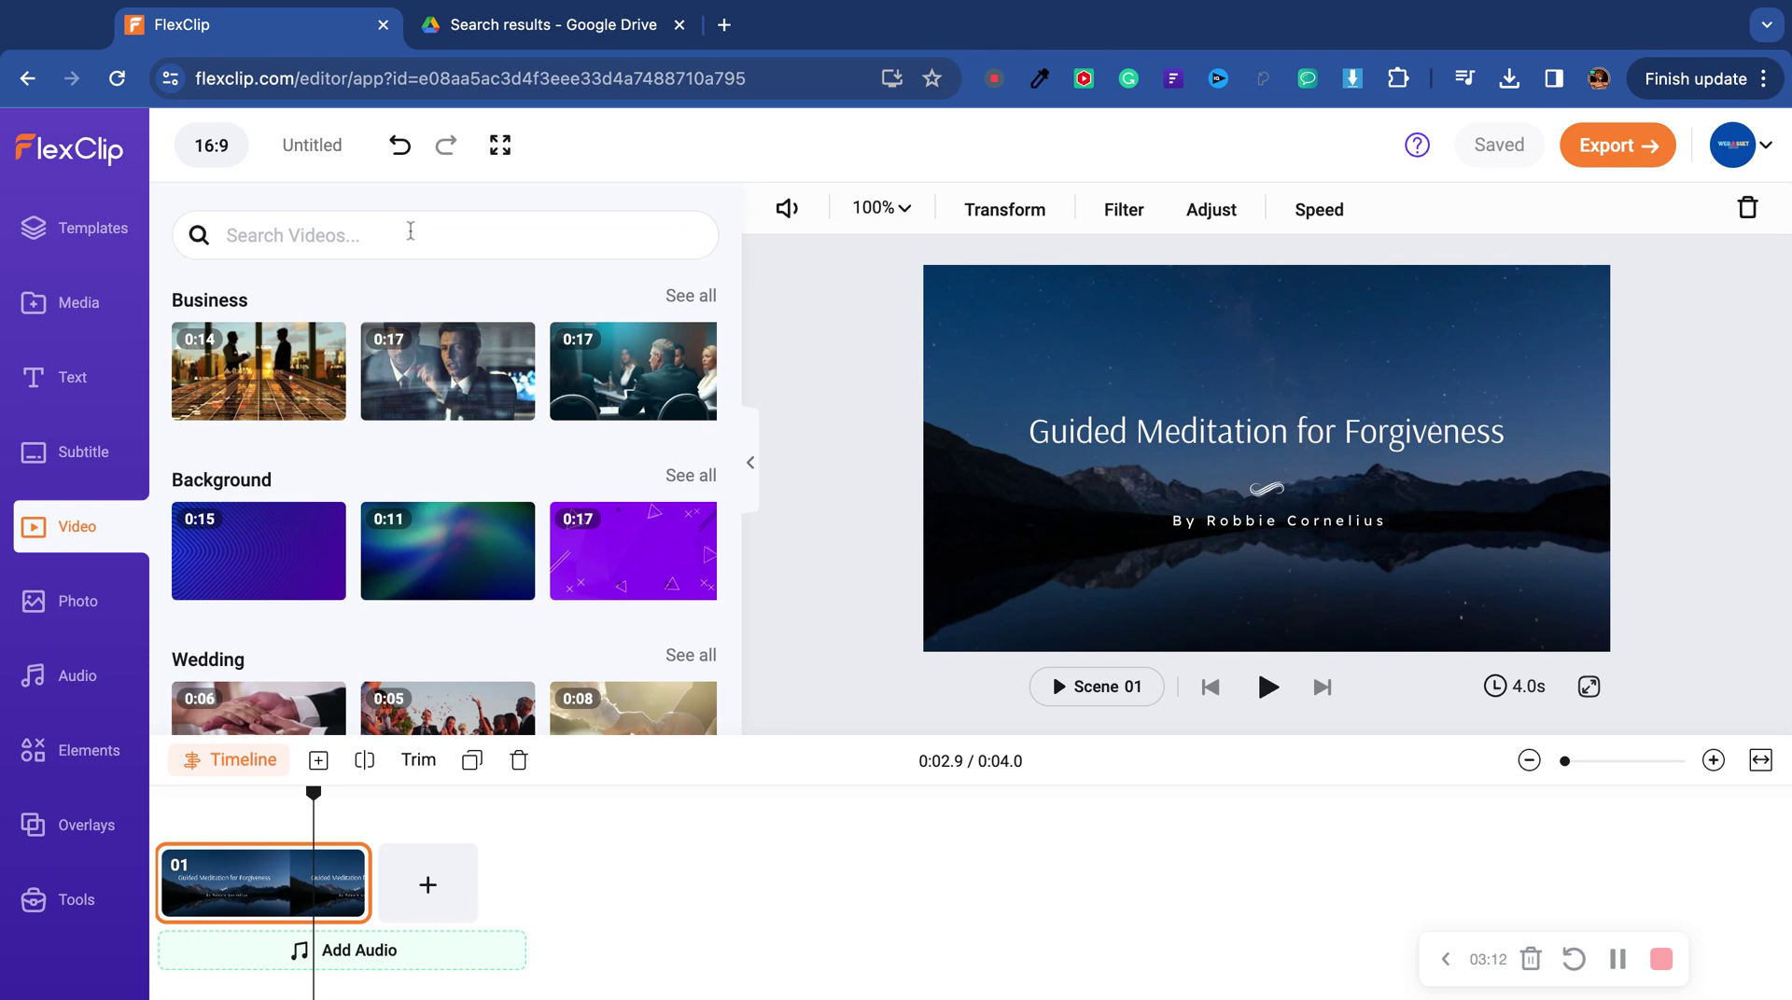
{"action": "left_click", "coordinate": [412, 233]}
{"action": "type", "text": "u"}
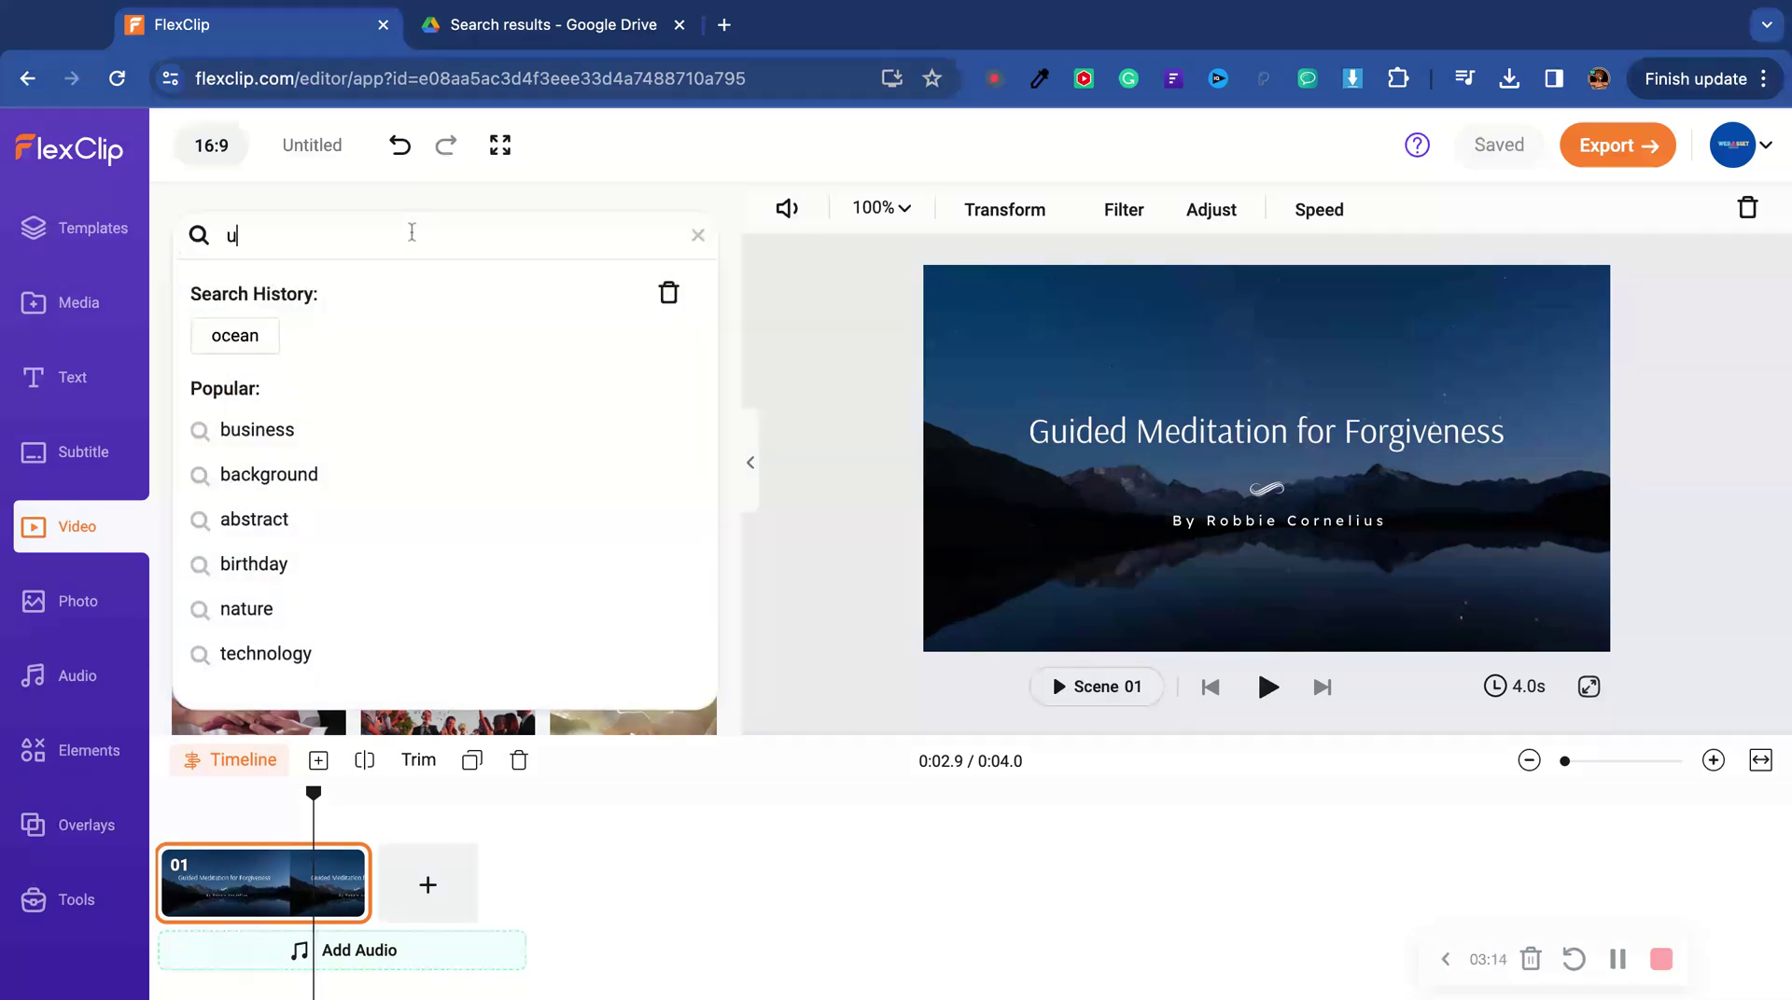
{"action": "type", "text": "niverse"}
{"action": "key", "text": "Return"}
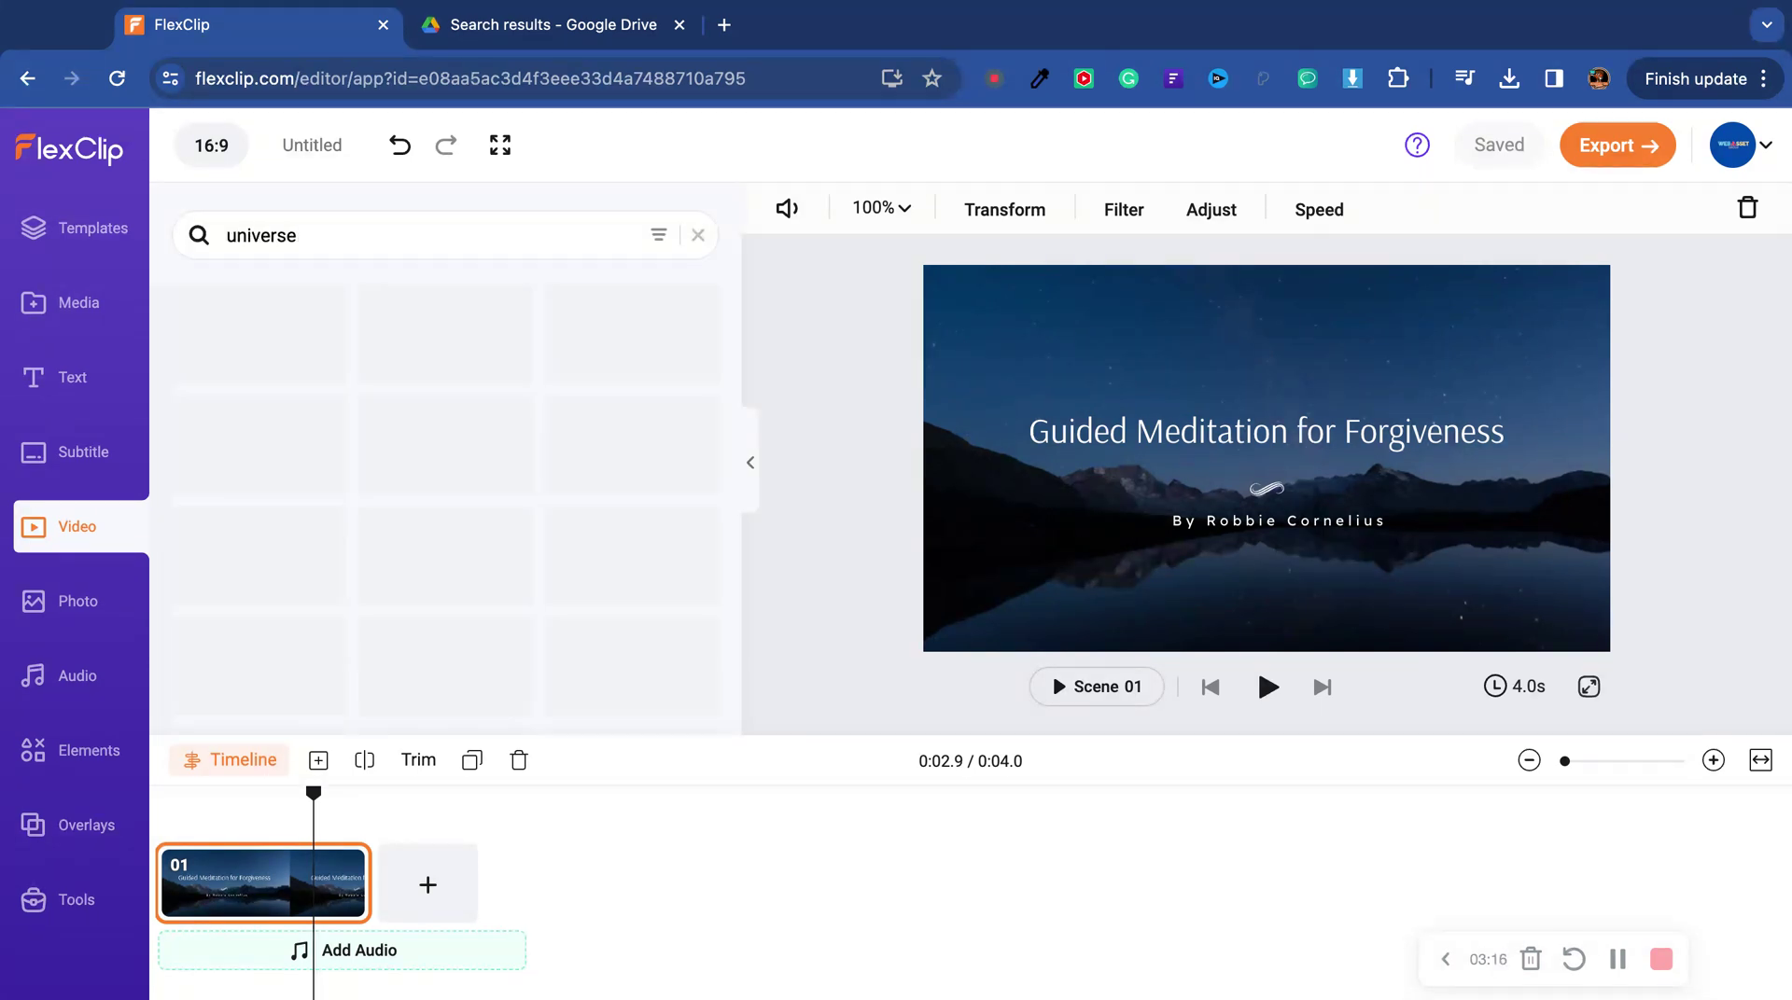
- Add the 0:30 nebula clip from the universe results as scene 02
{"action": "mouse_move", "coordinate": [444, 454]}
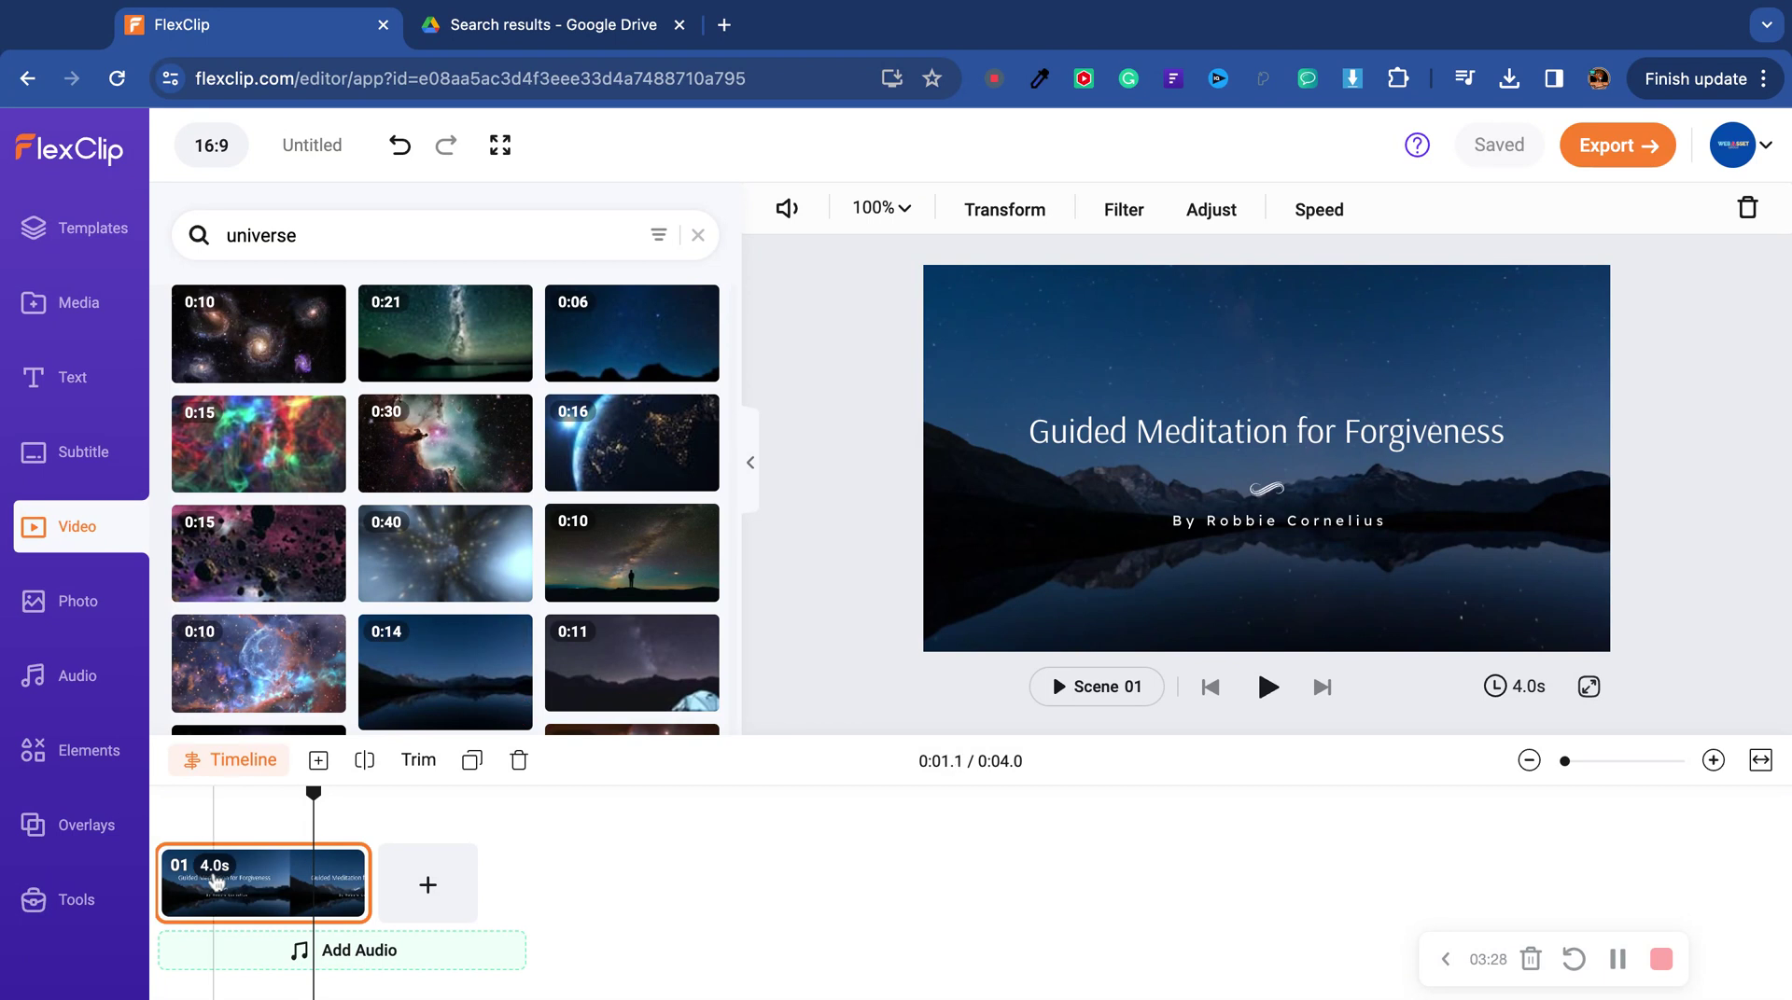
{"action": "left_click", "coordinate": [269, 894]}
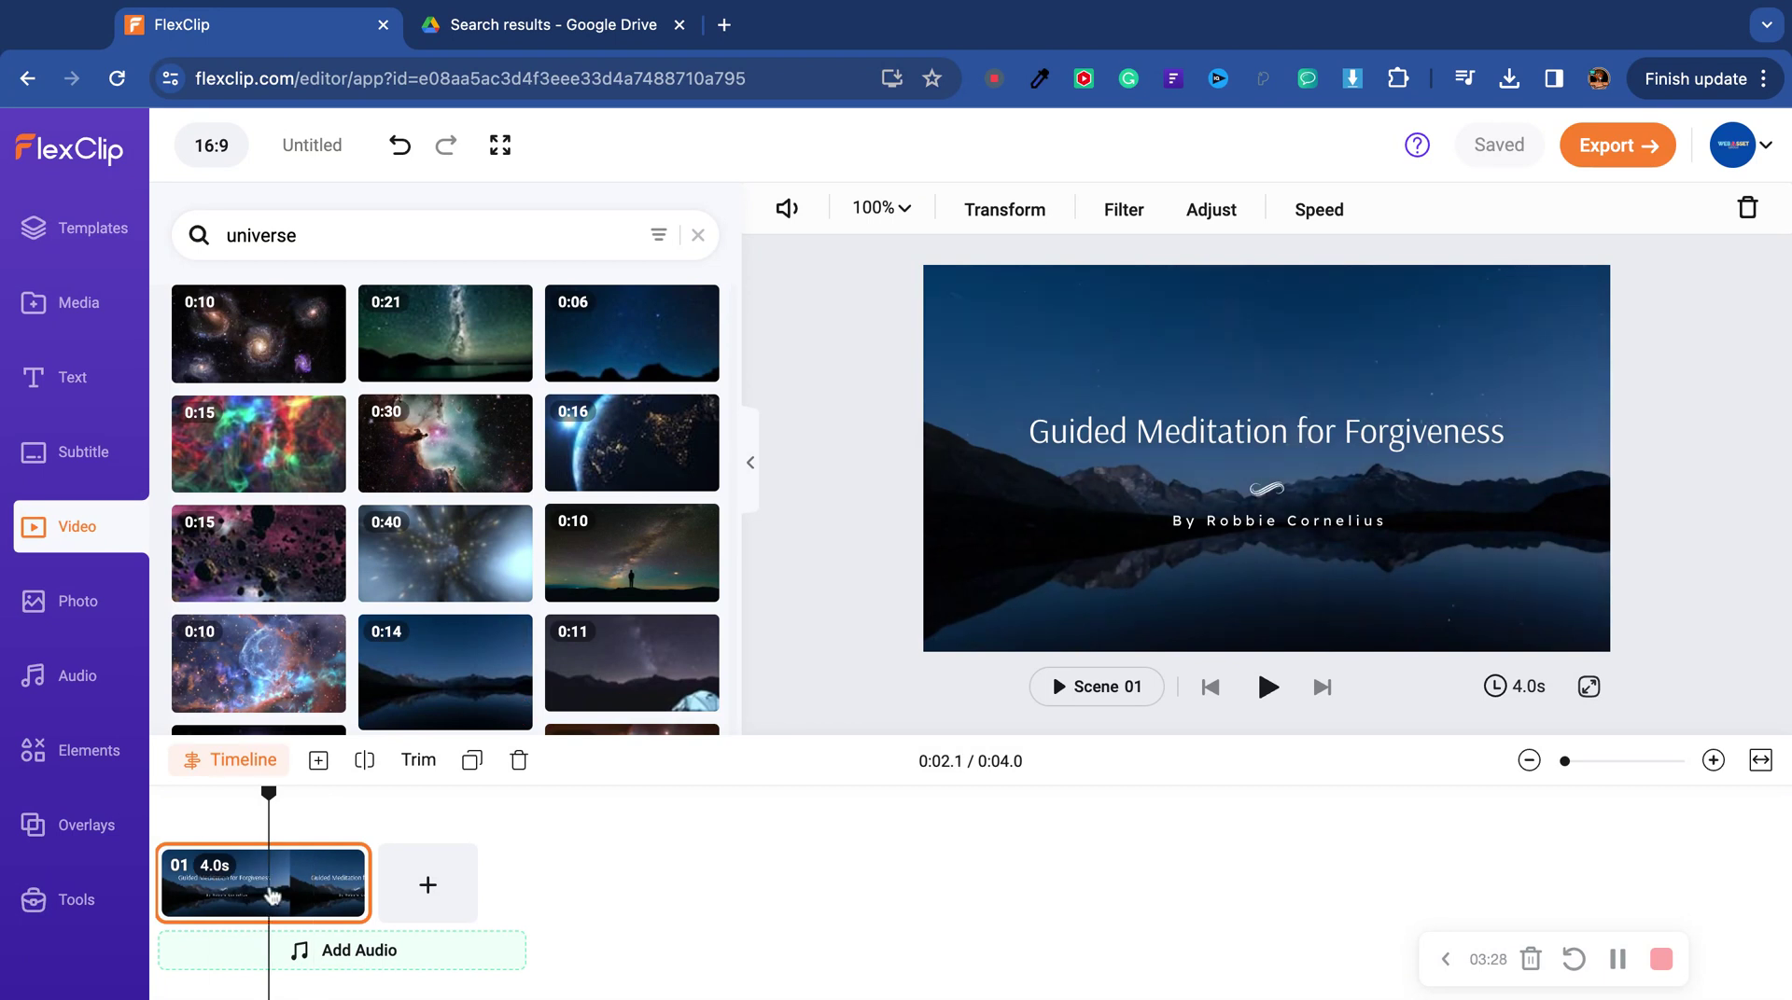
{"action": "right_click", "coordinate": [329, 874]}
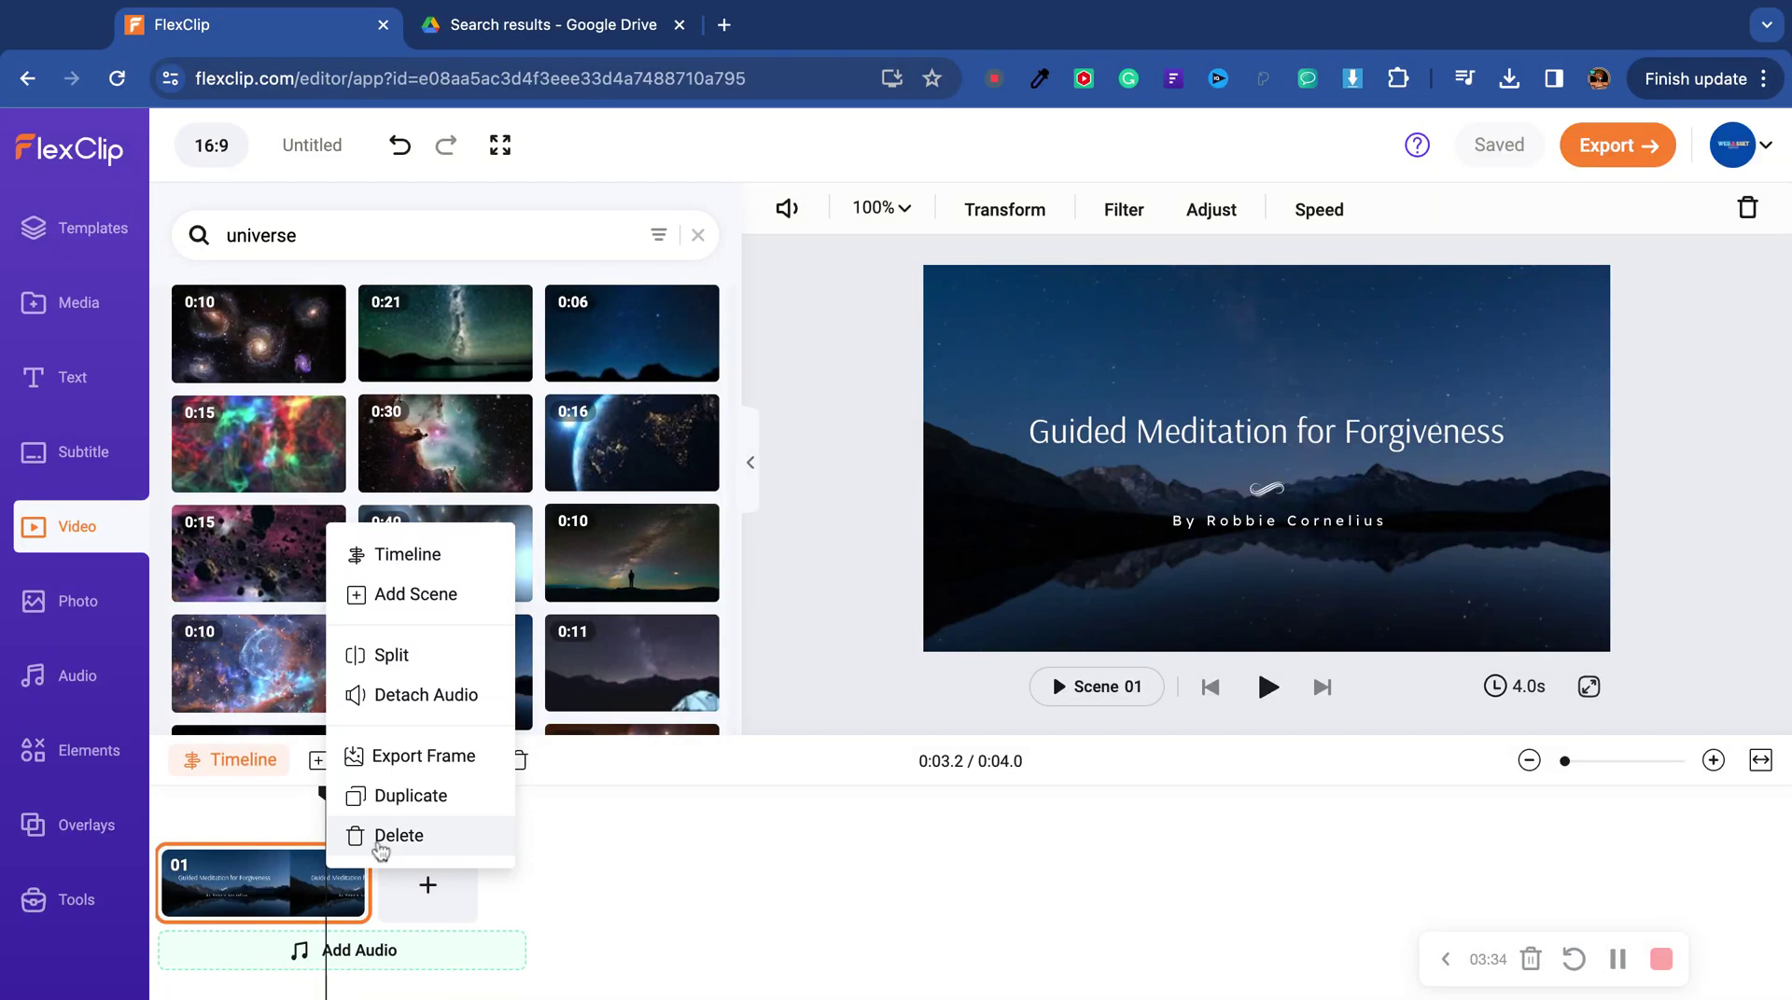
{"action": "left_click", "coordinate": [642, 843]}
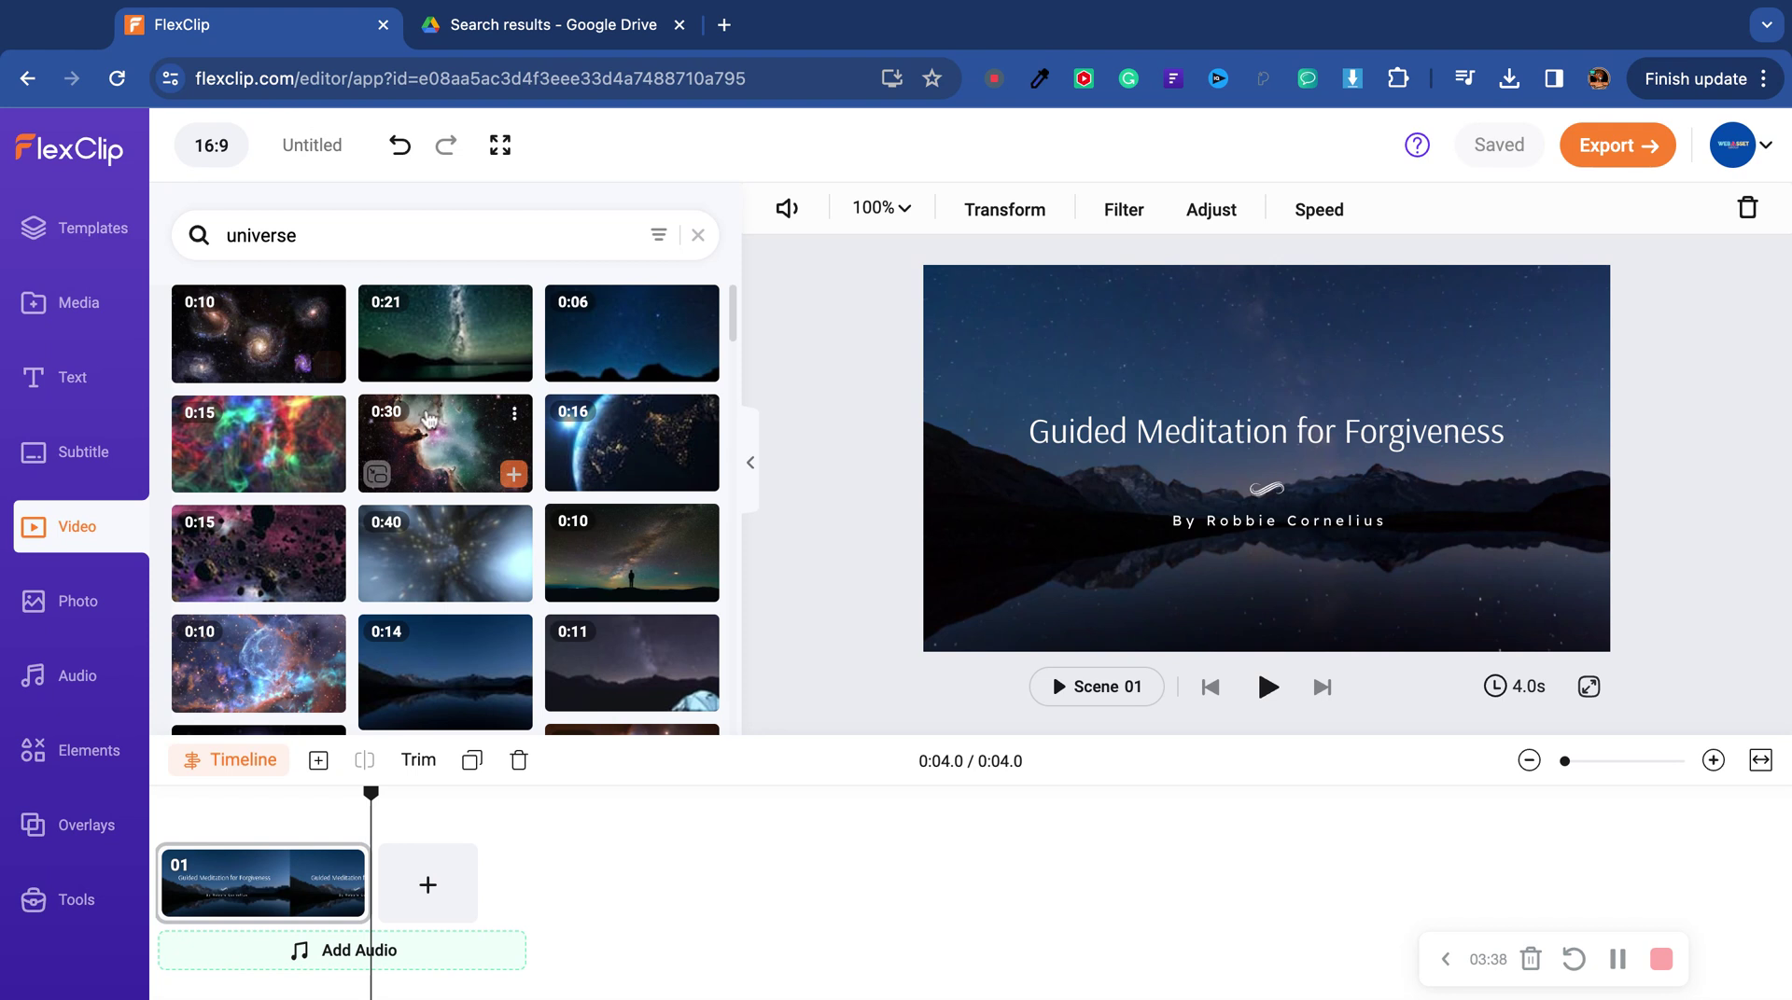
{"action": "left_click", "coordinate": [513, 474]}
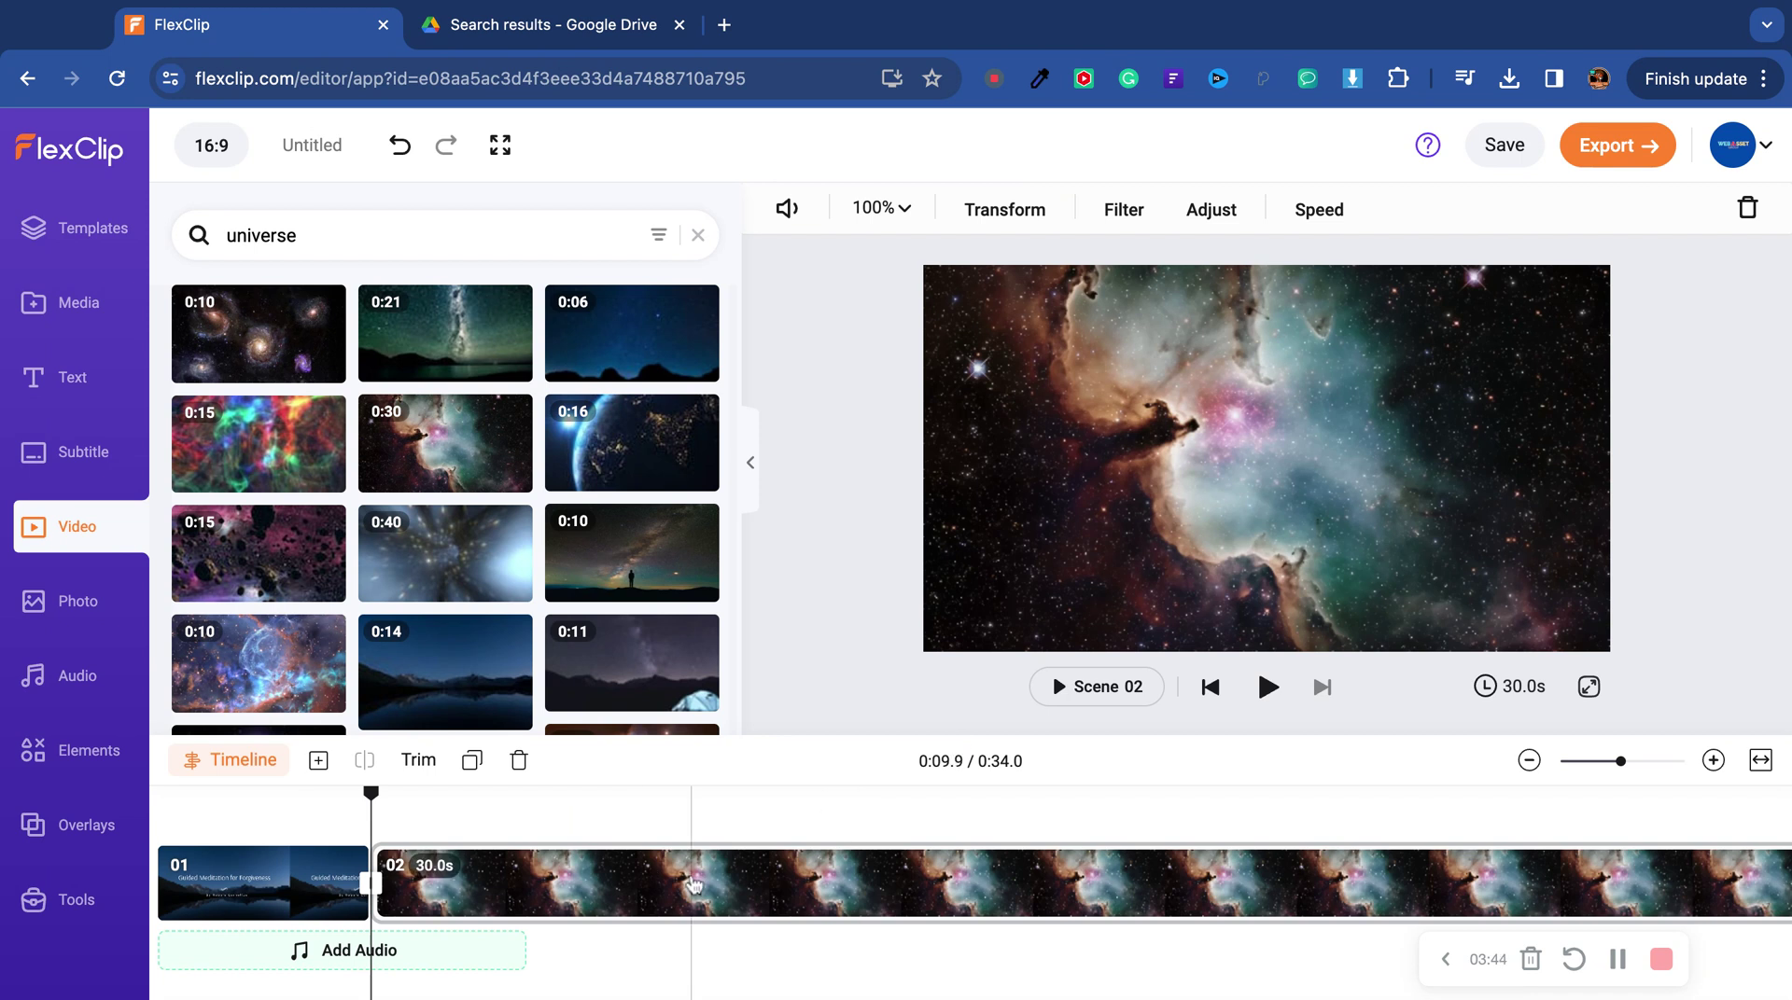
- In scene 01 at 0:02.2, select the title, ornament and byline together with Ctrl+A
{"action": "mouse_move", "coordinate": [693, 885]}
{"action": "left_mouse_down"}
{"action": "mouse_move", "coordinate": [530, 901]}
{"action": "mouse_move", "coordinate": [457, 882]}
{"action": "mouse_move", "coordinate": [709, 868]}
{"action": "left_mouse_up"}
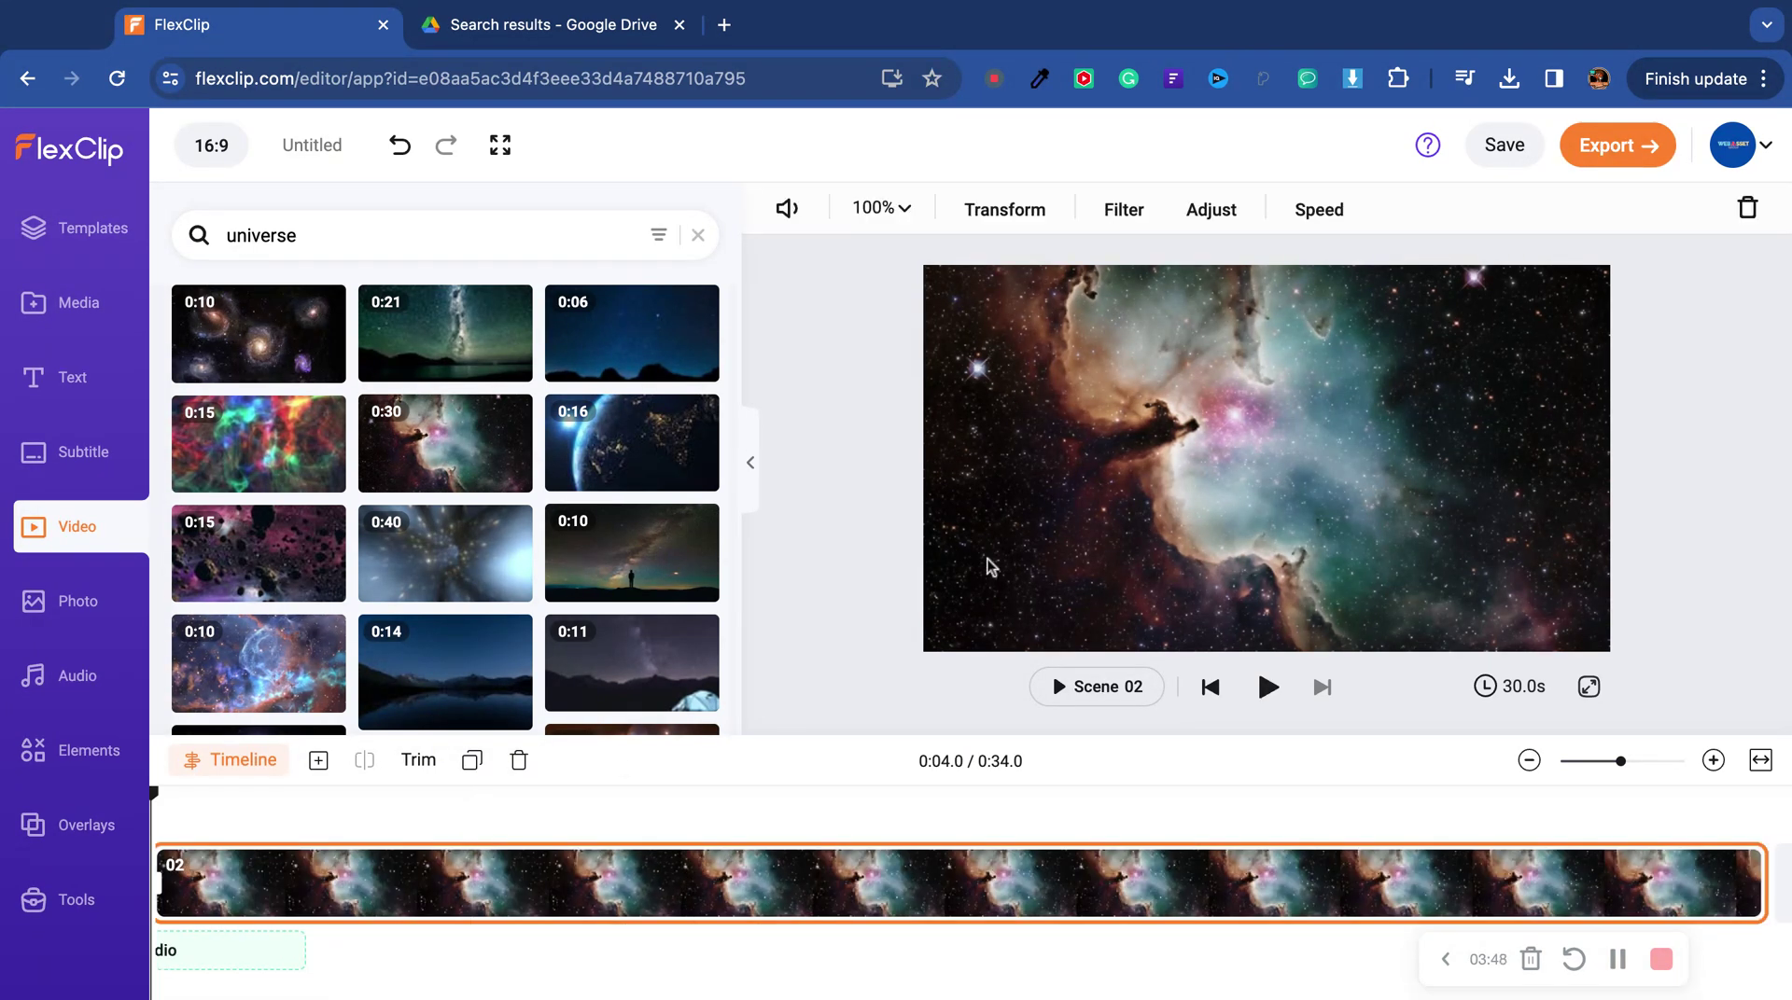
{"action": "left_click", "coordinate": [586, 881]}
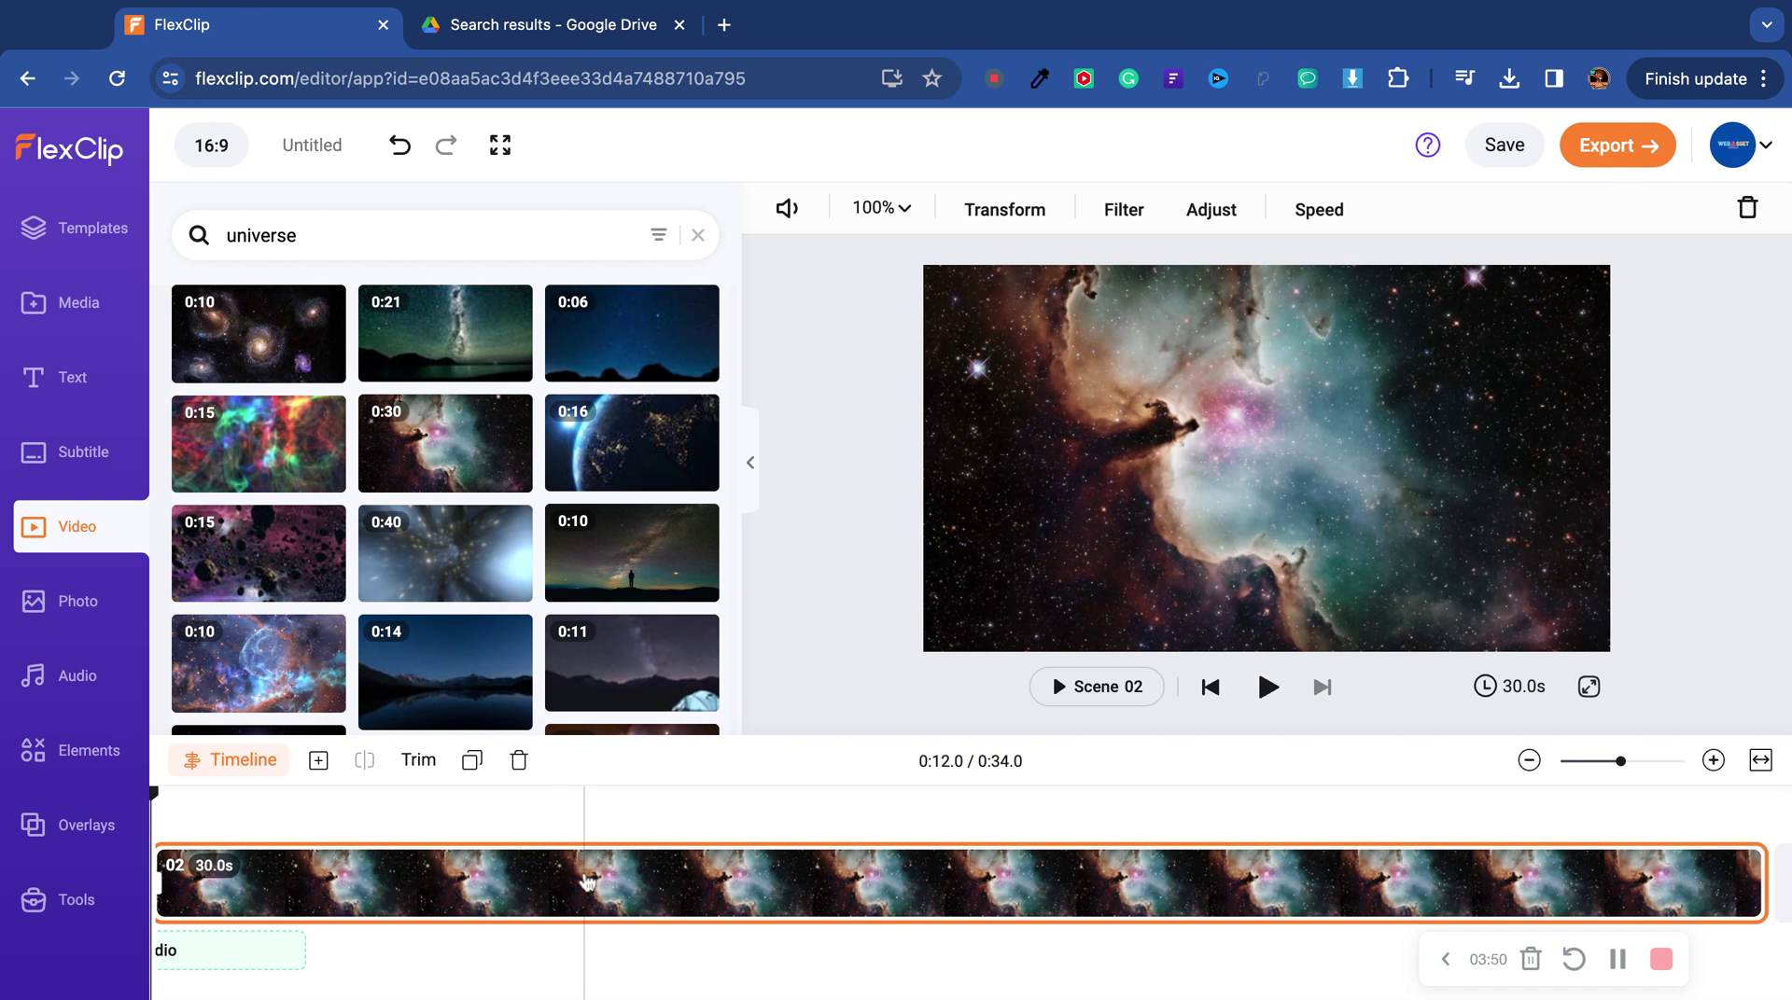
{"action": "scroll", "coordinate": [587, 882], "scroll_direction": "left", "scroll_amount": 5}
{"action": "left_click", "coordinate": [195, 882]}
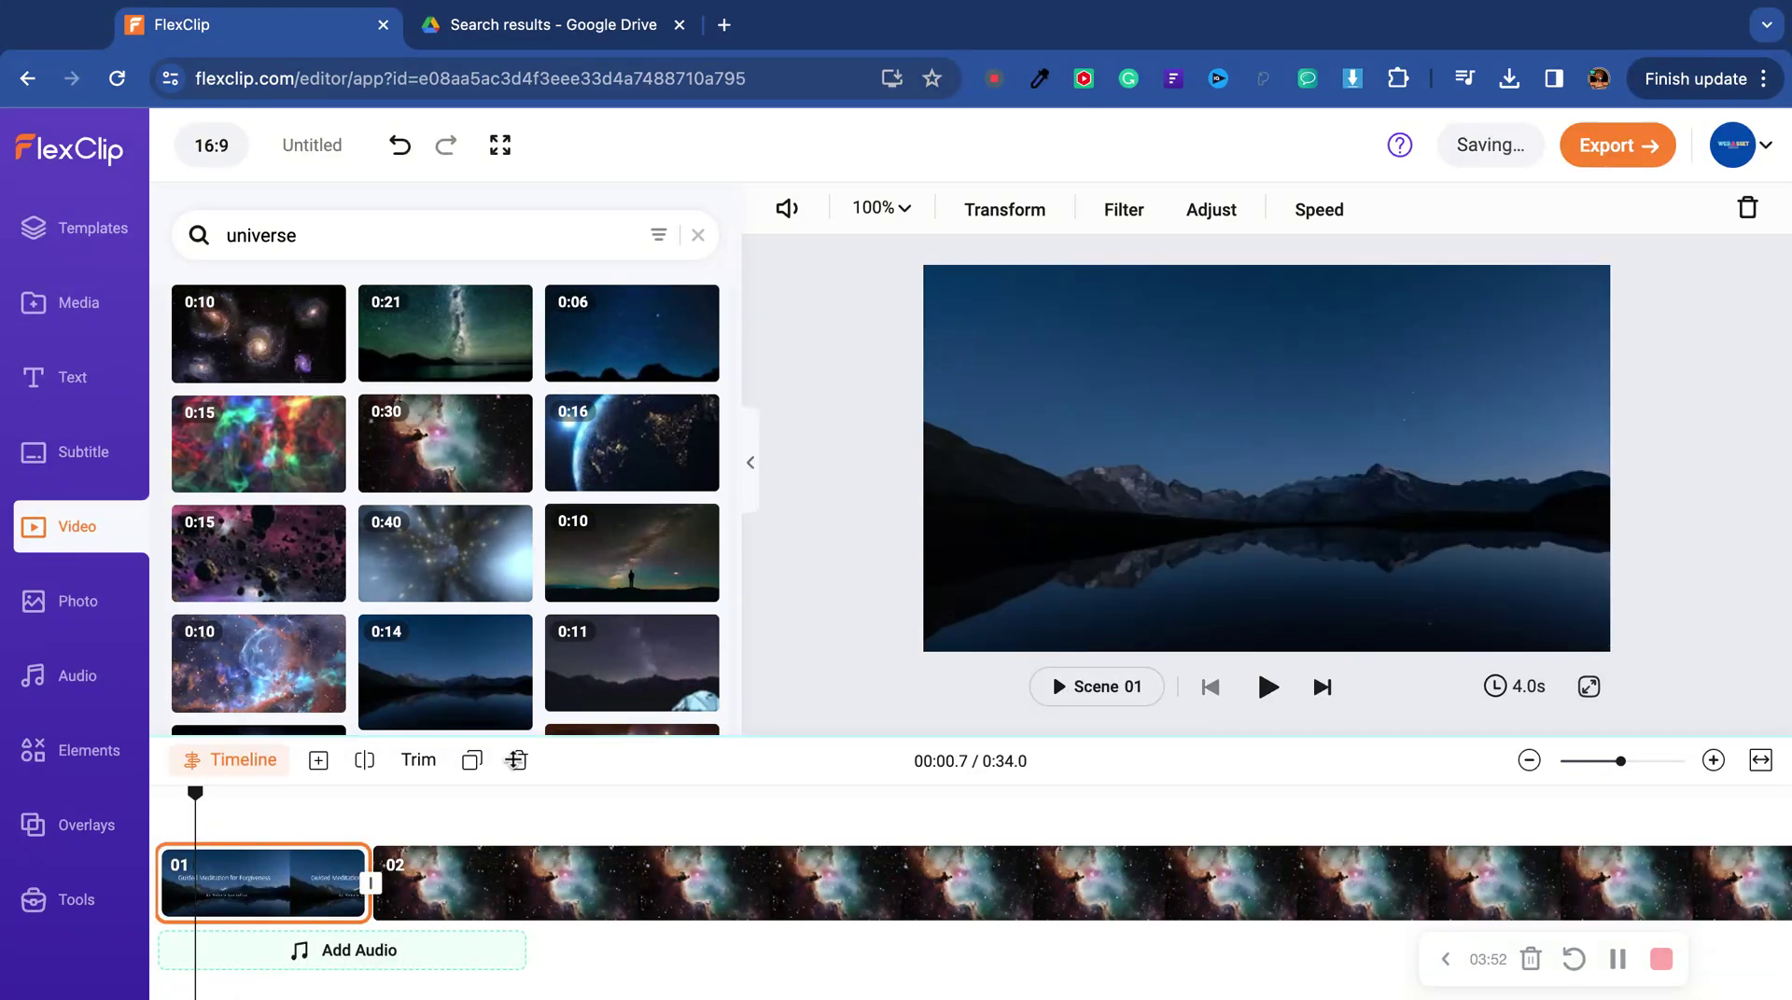
{"action": "left_click", "coordinate": [275, 882]}
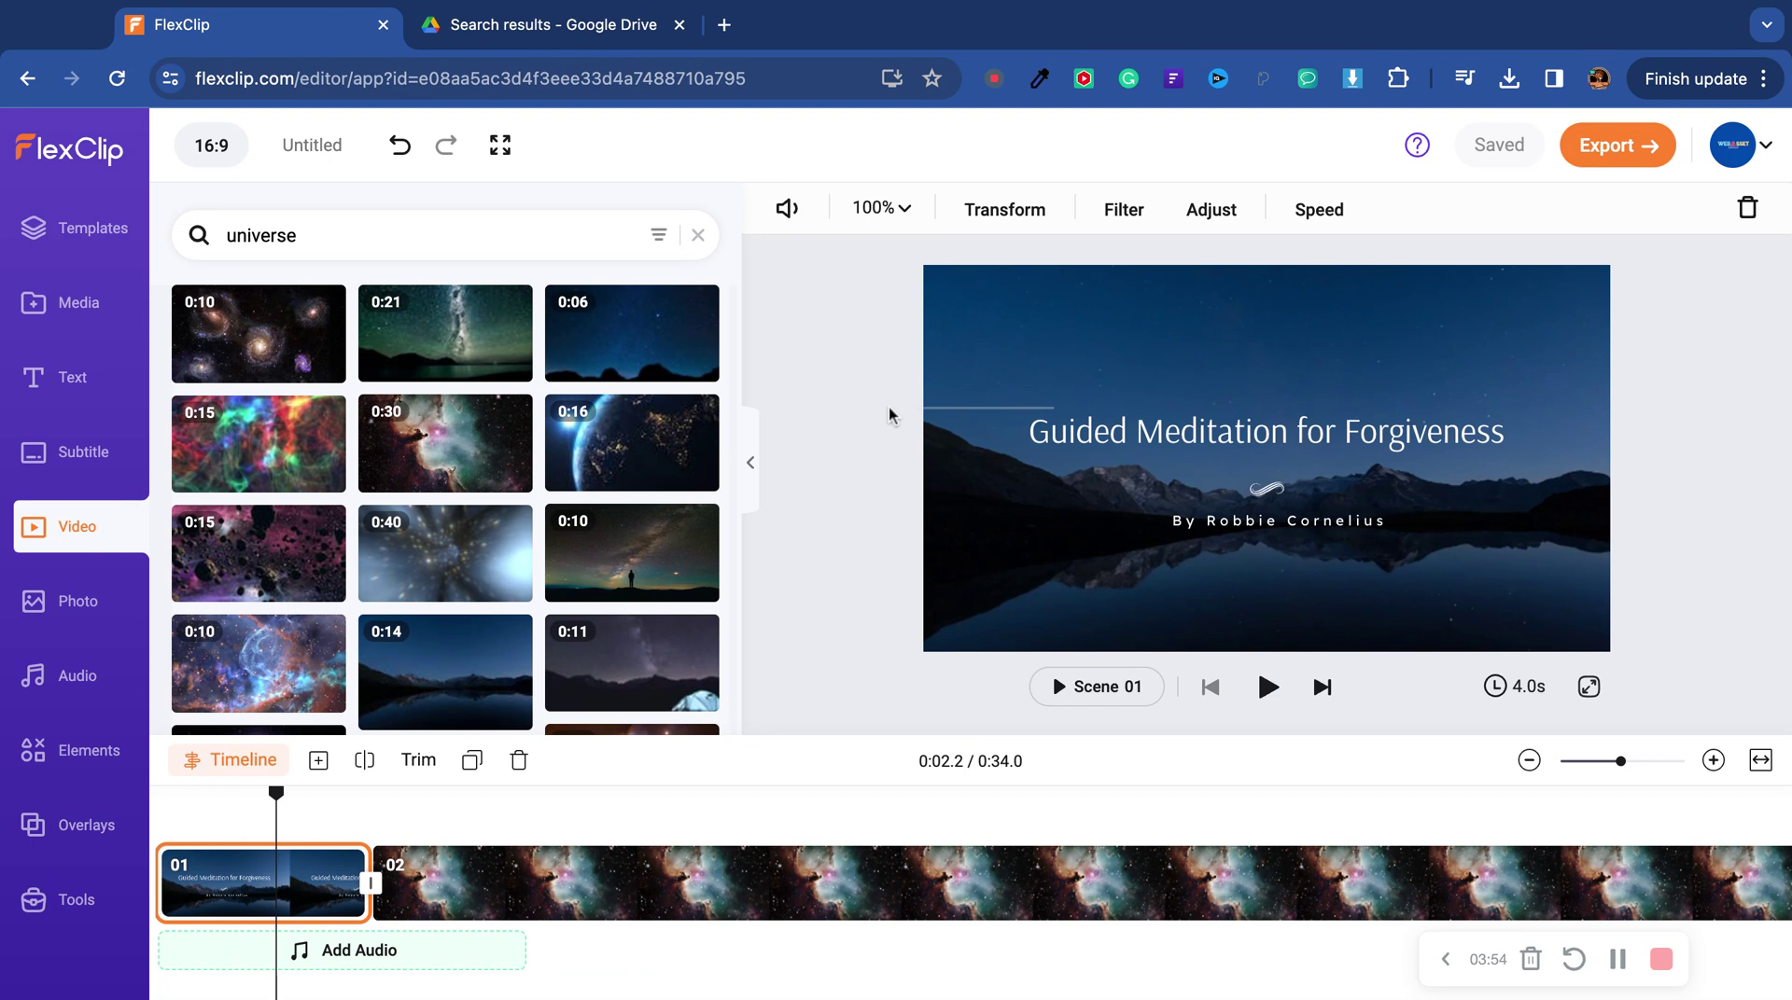
{"action": "key", "text": "ctrl+a"}
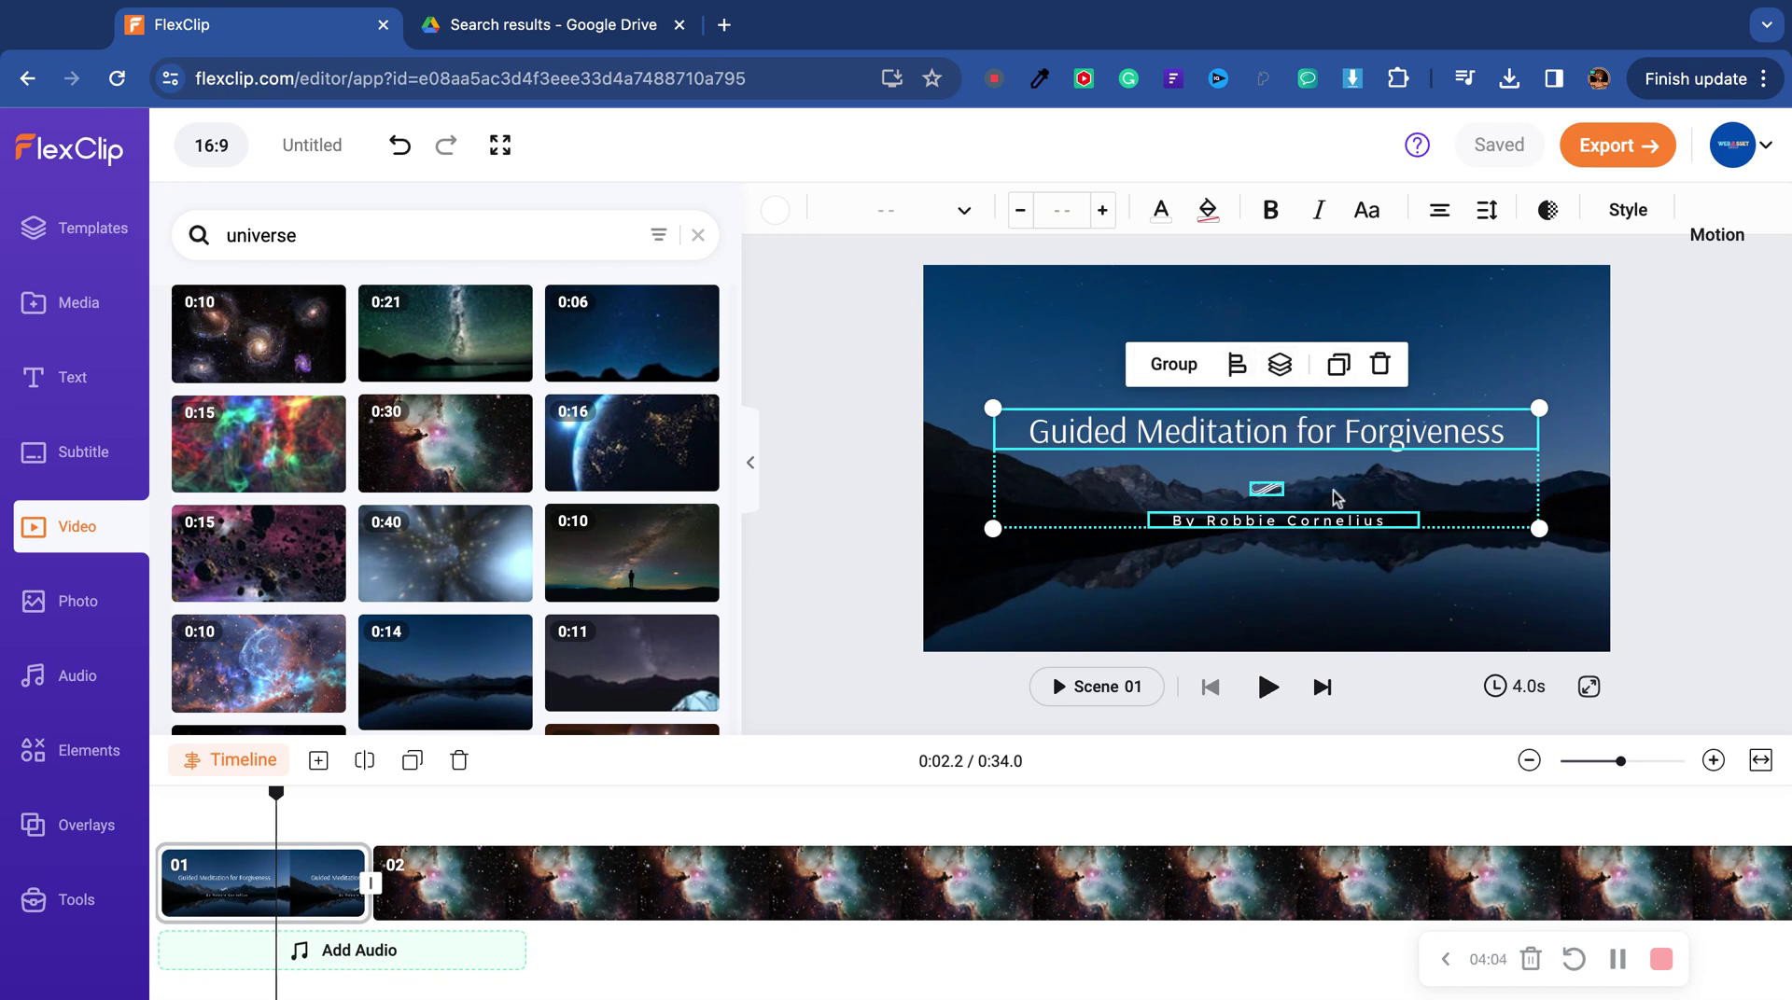
- Paste the text group onto scene 02 and replace its footage with the 0:06 starry sky clip
{"action": "left_click", "coordinate": [639, 825]}
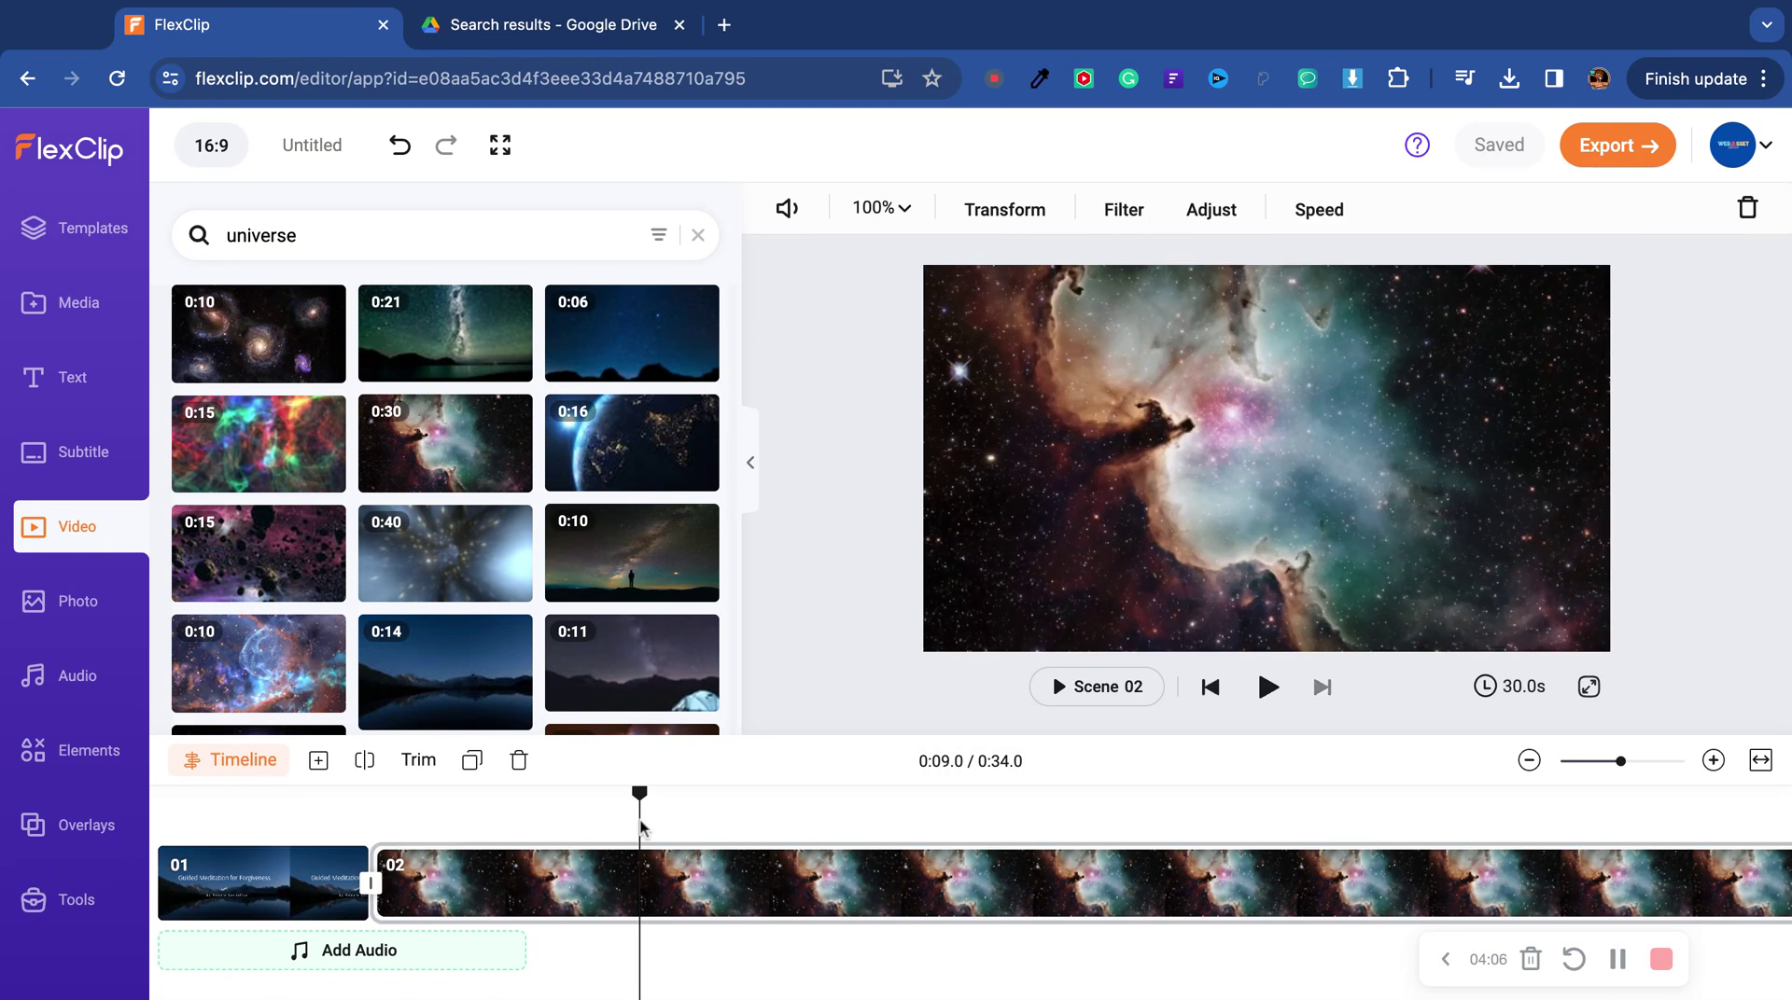
{"action": "key", "text": "ctrl+v"}
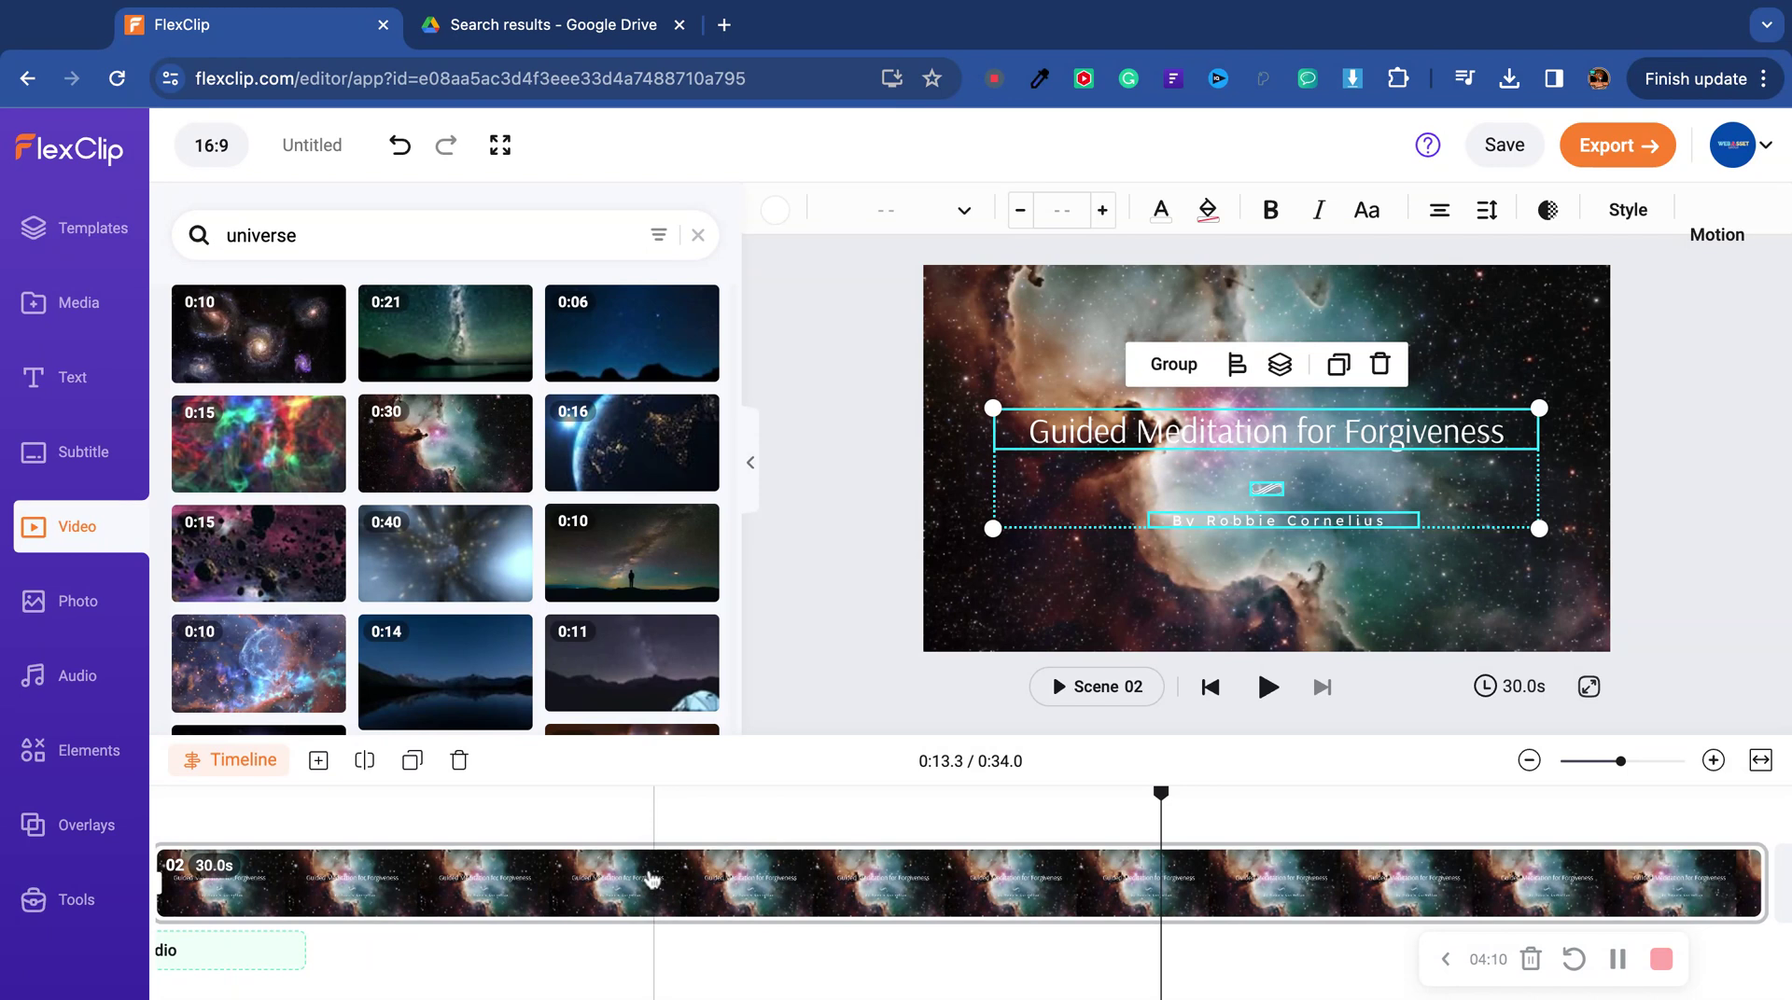
{"action": "mouse_move", "coordinate": [684, 336]}
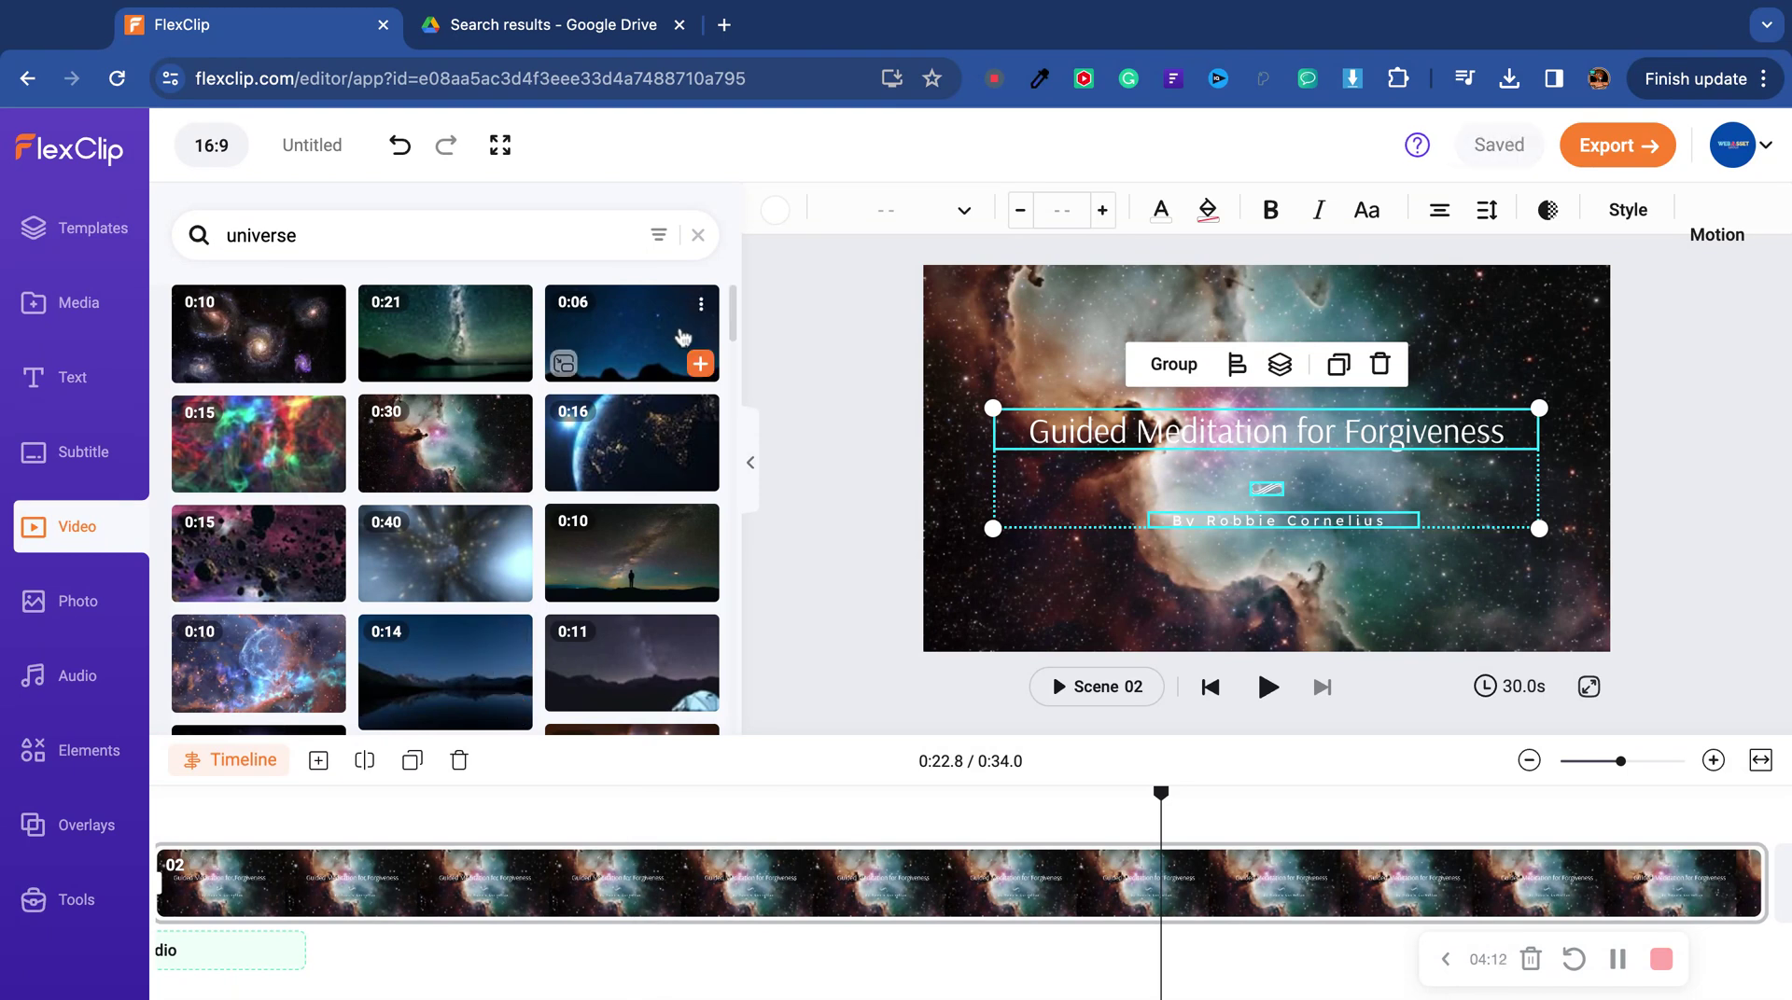
{"action": "left_click", "coordinate": [635, 323]}
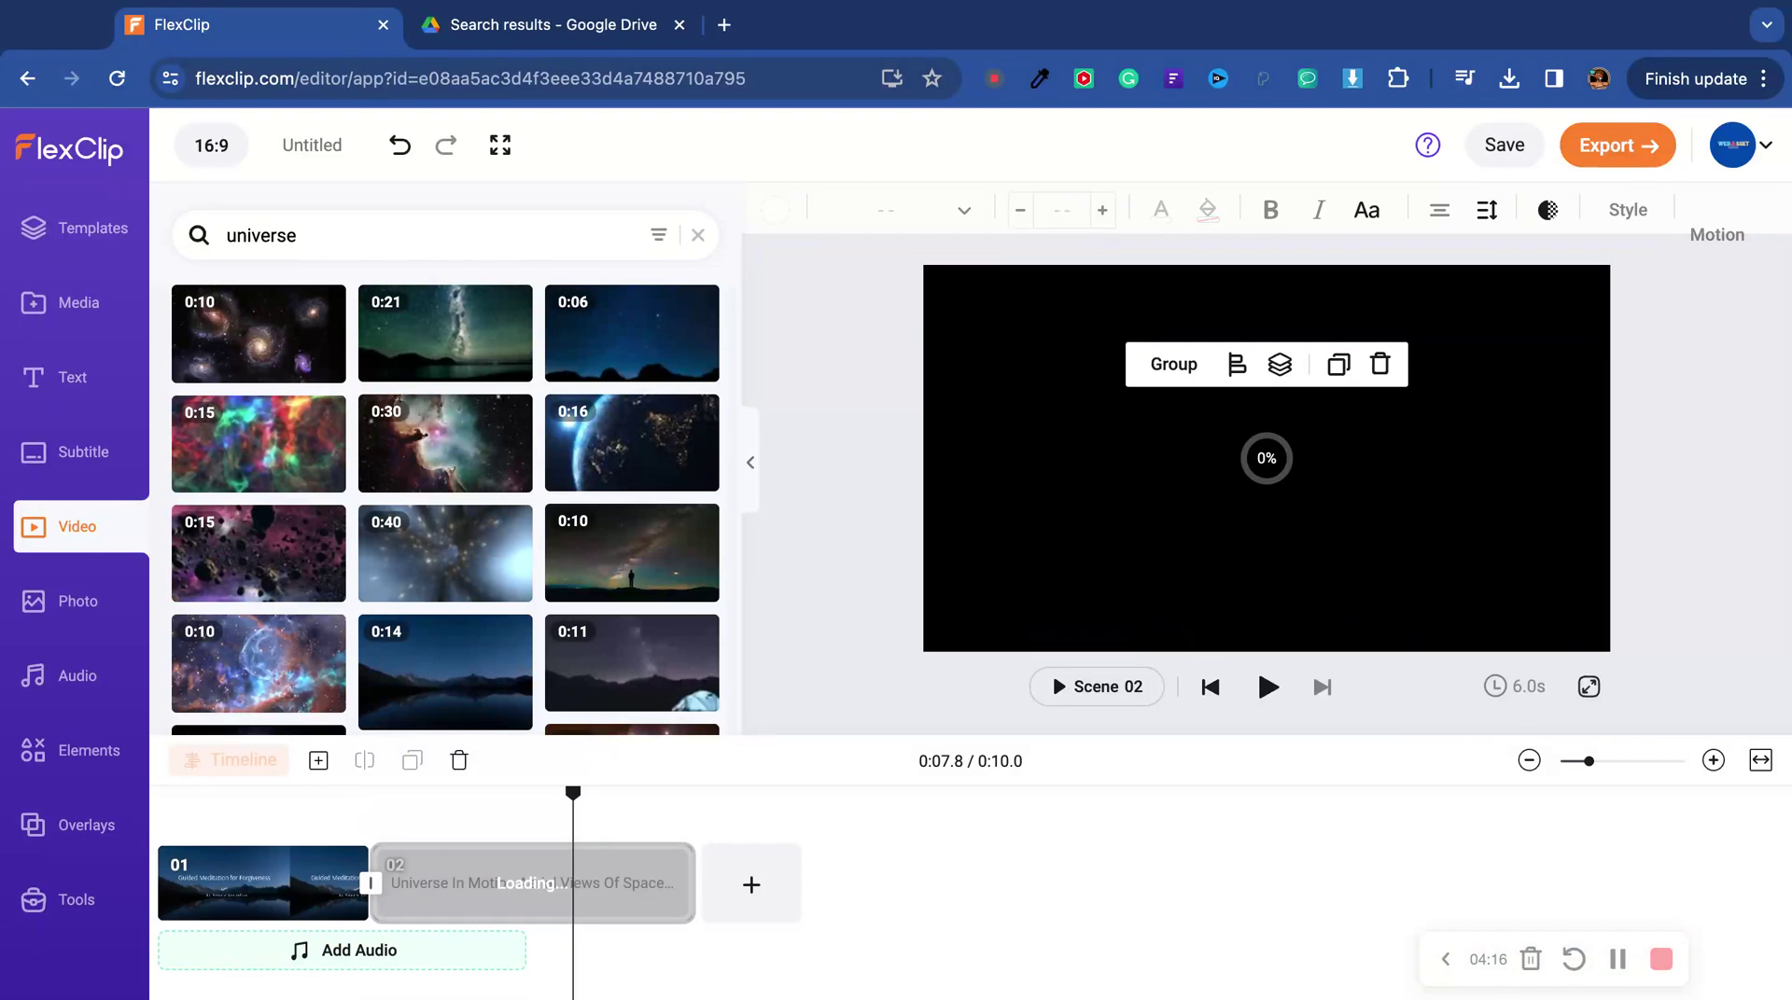
- Delete the second starry sky scene, leaving only the first scene
{"action": "left_click", "coordinate": [252, 814]}
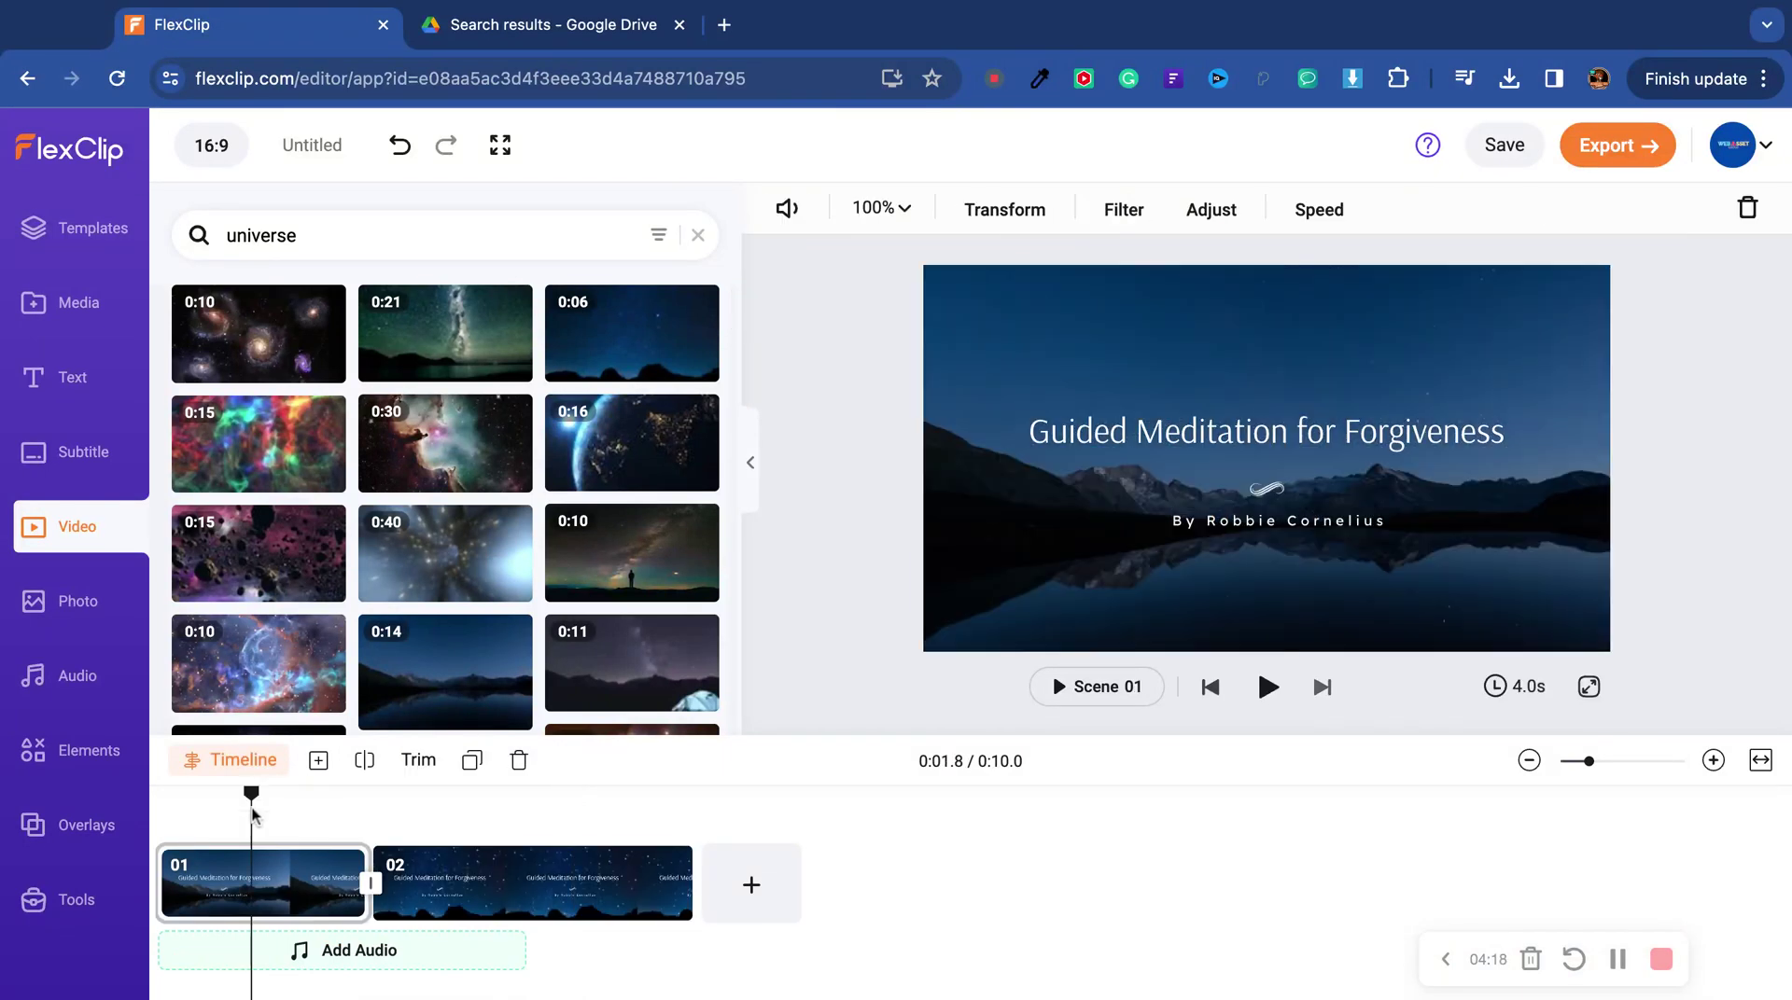
{"action": "left_click", "coordinate": [505, 905]}
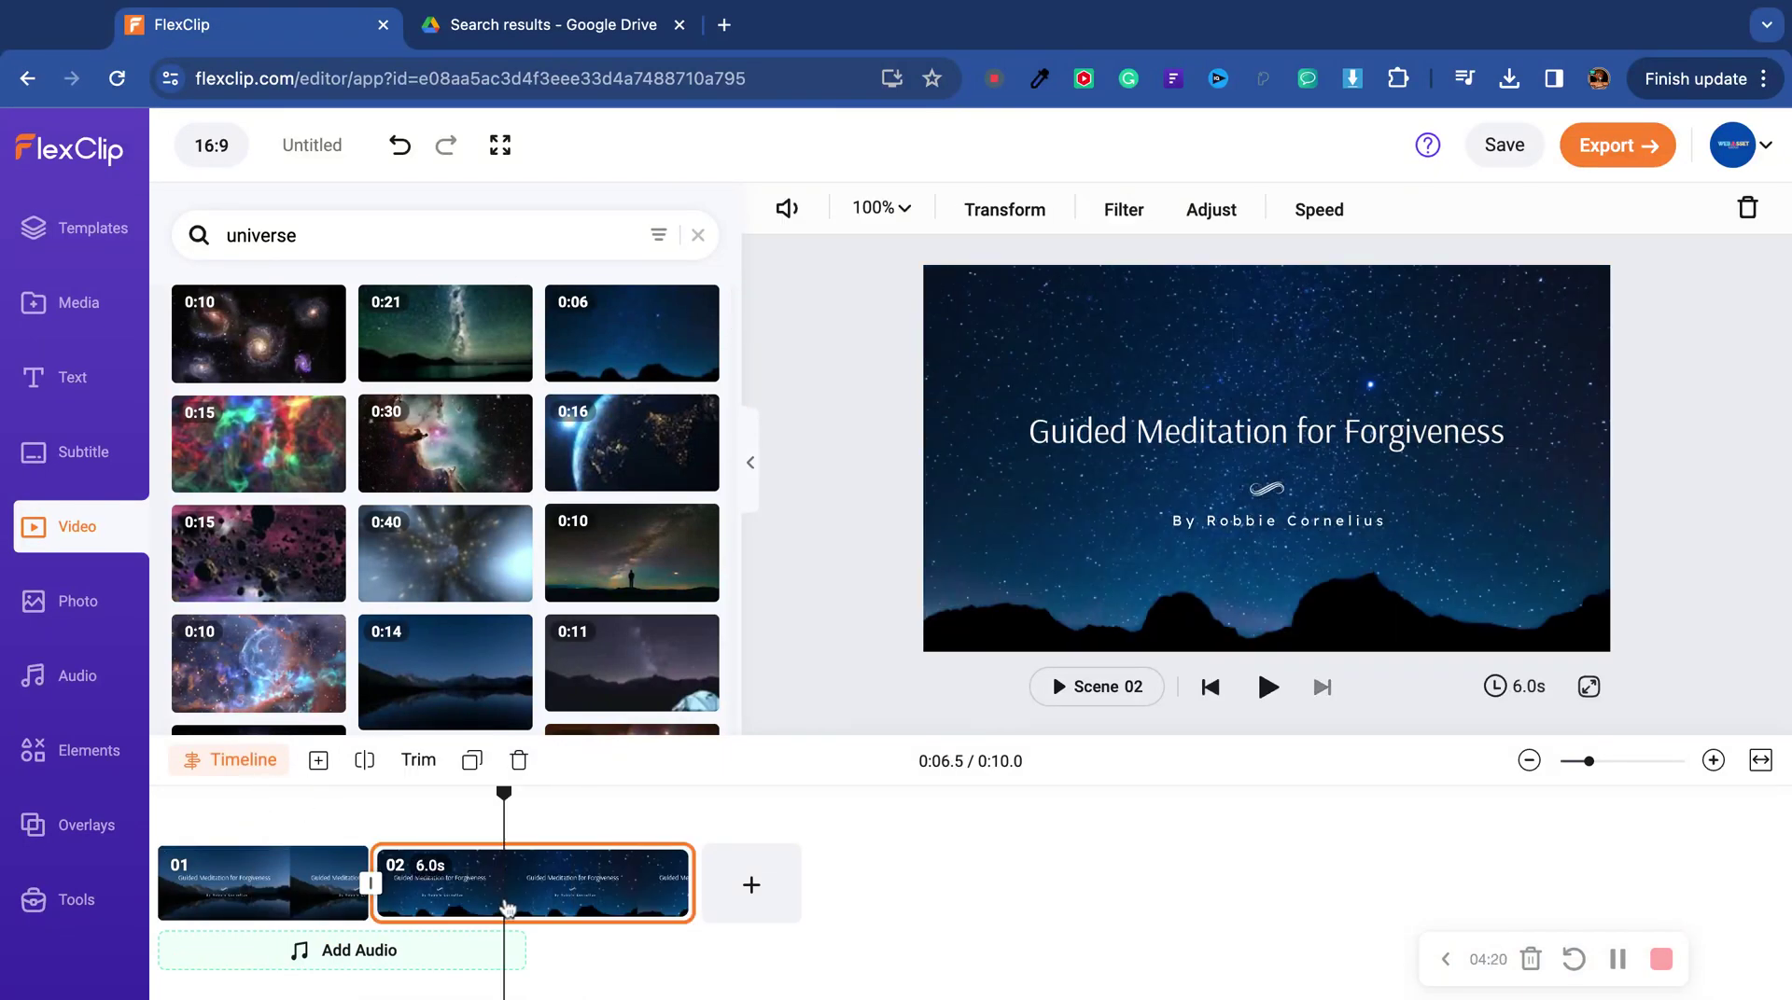
{"action": "key", "text": "Delete"}
- Replace the first scene's mountain lake background with the starry sky clip and play it from the start
{"action": "mouse_move", "coordinate": [619, 344]}
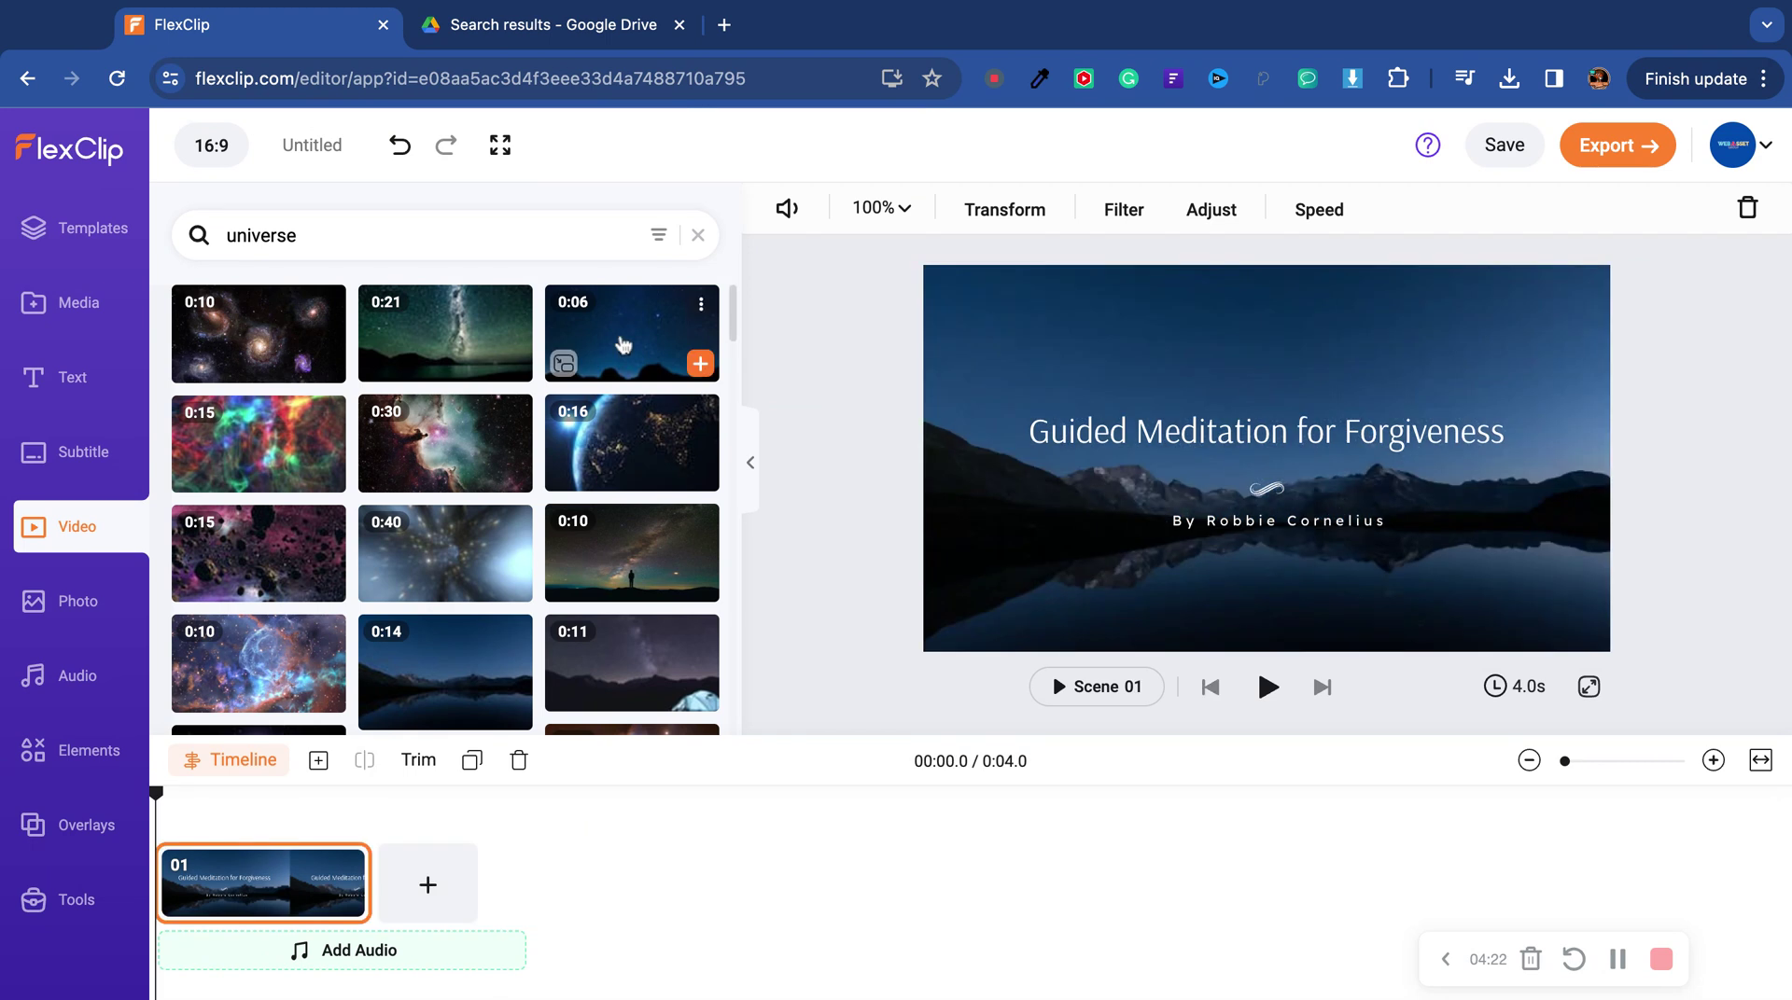
{"action": "left_click_drag", "start_coordinate": [622, 346], "coordinate": [1051, 670]}
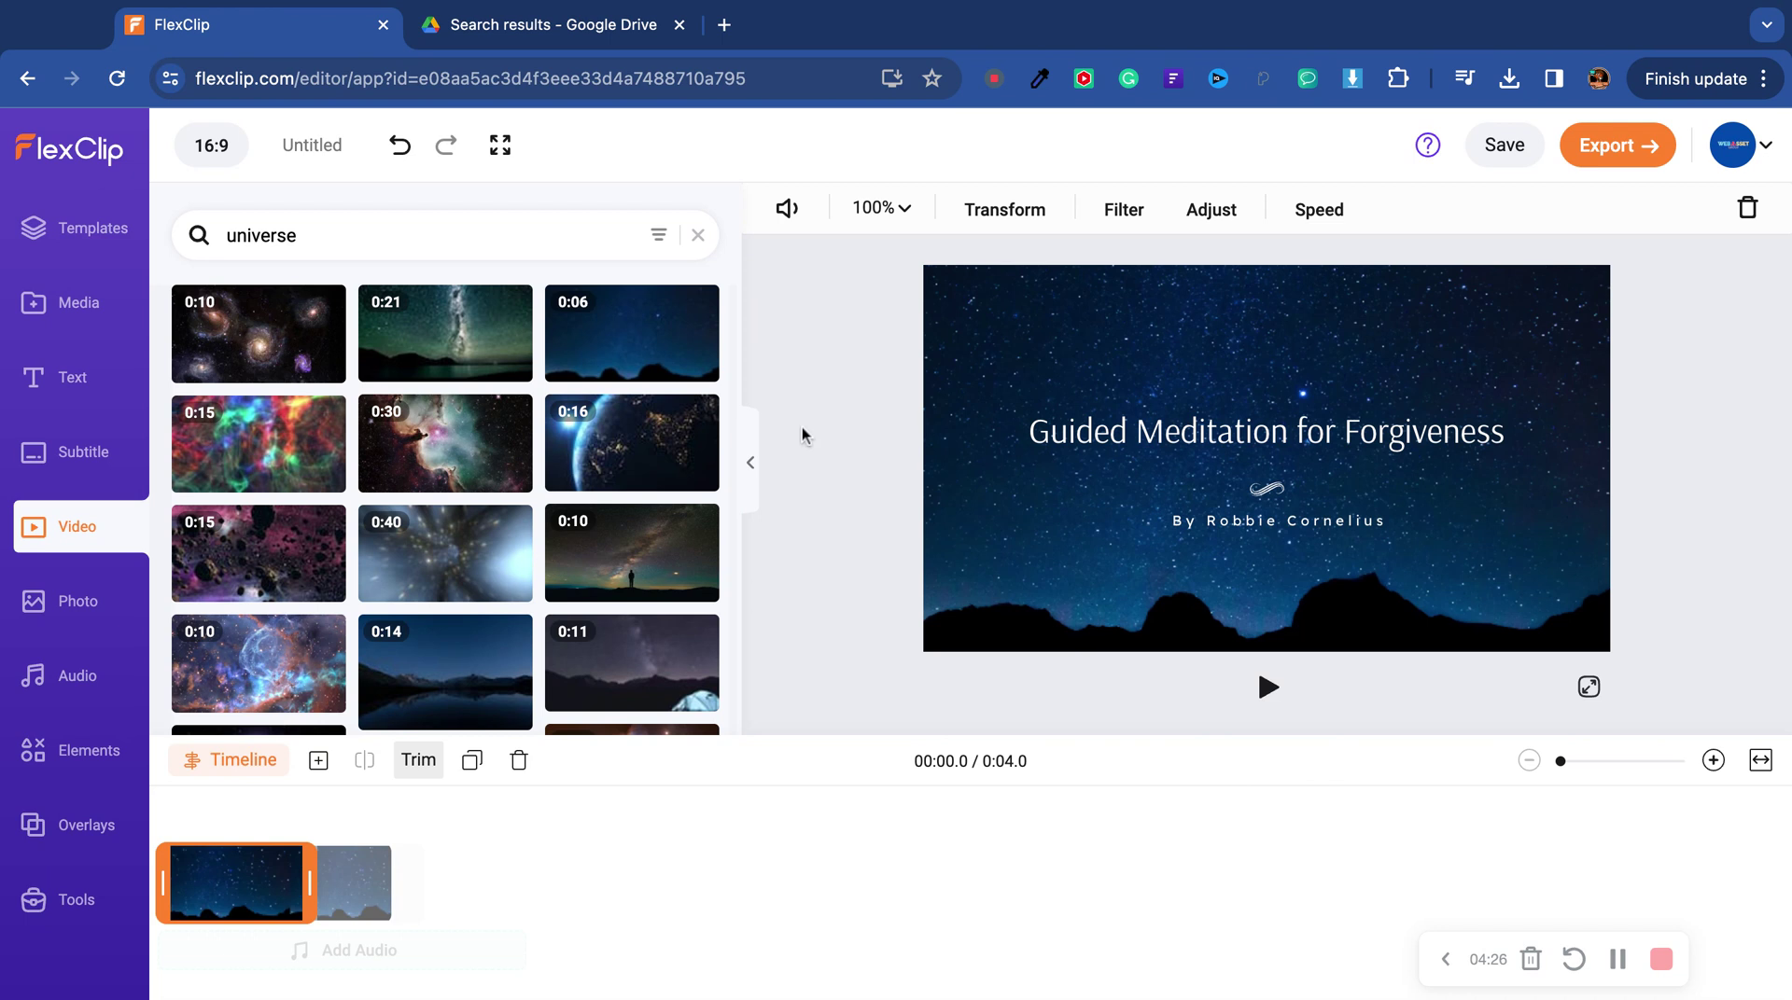
{"action": "left_click", "coordinate": [169, 805]}
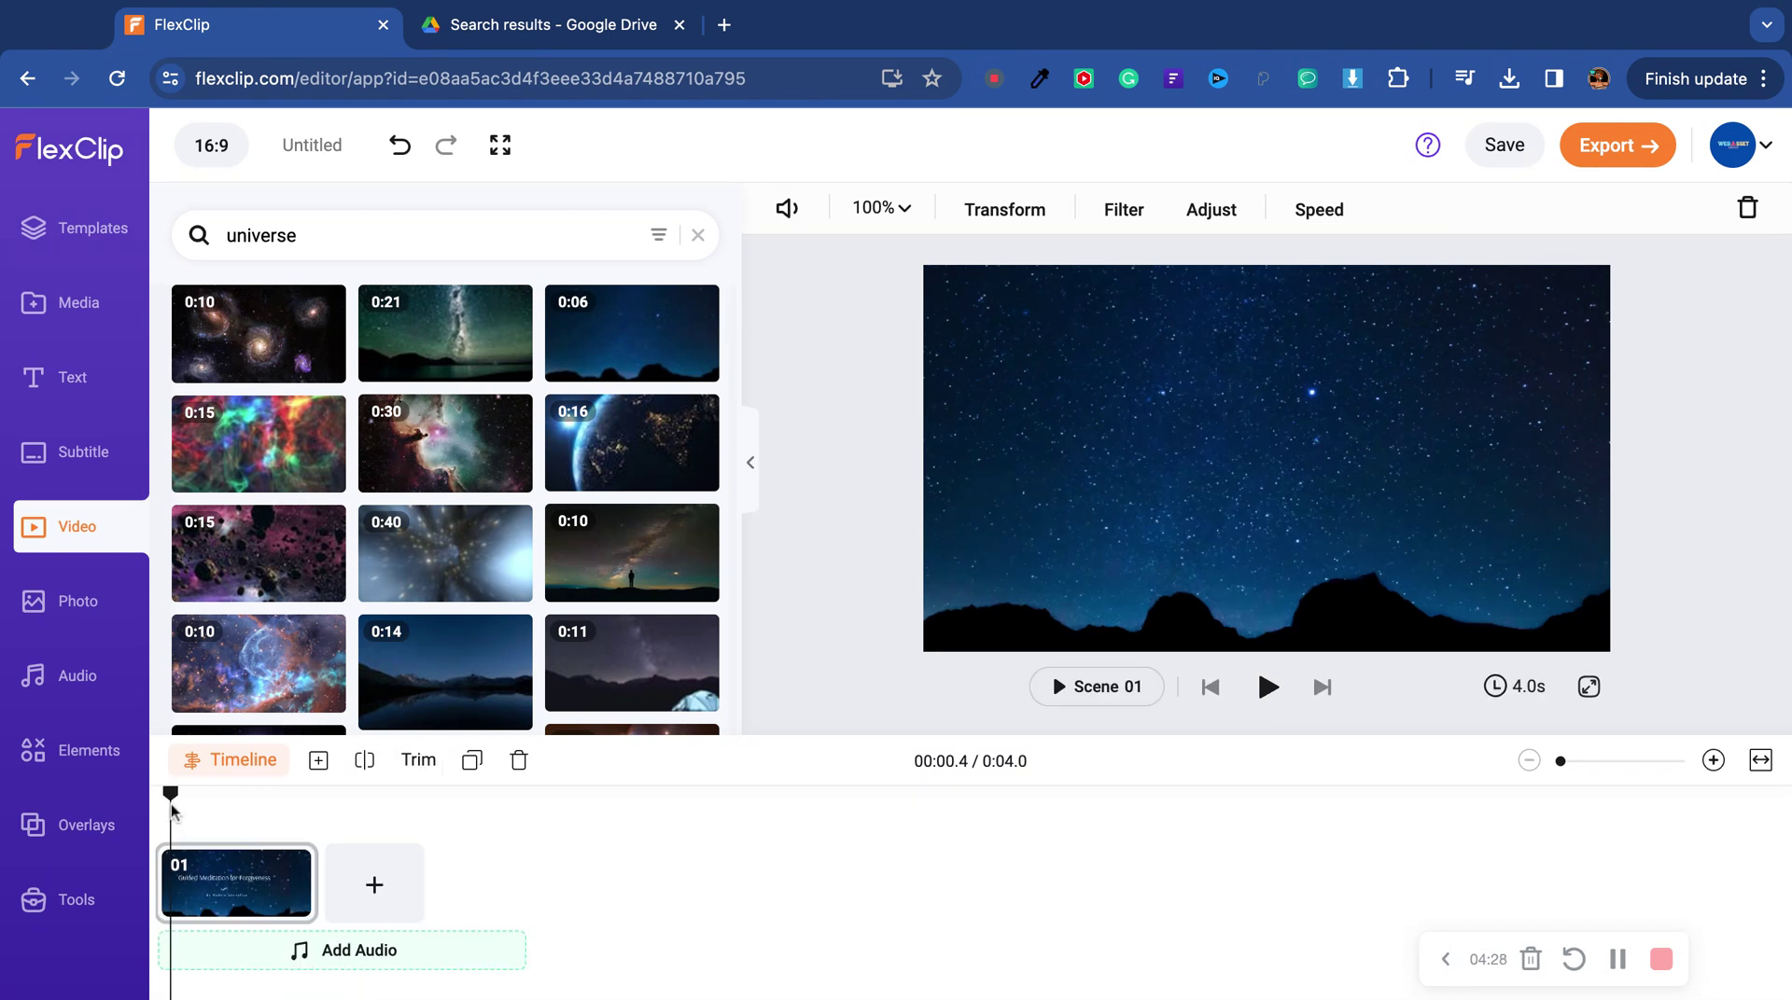
{"action": "key", "text": "space"}
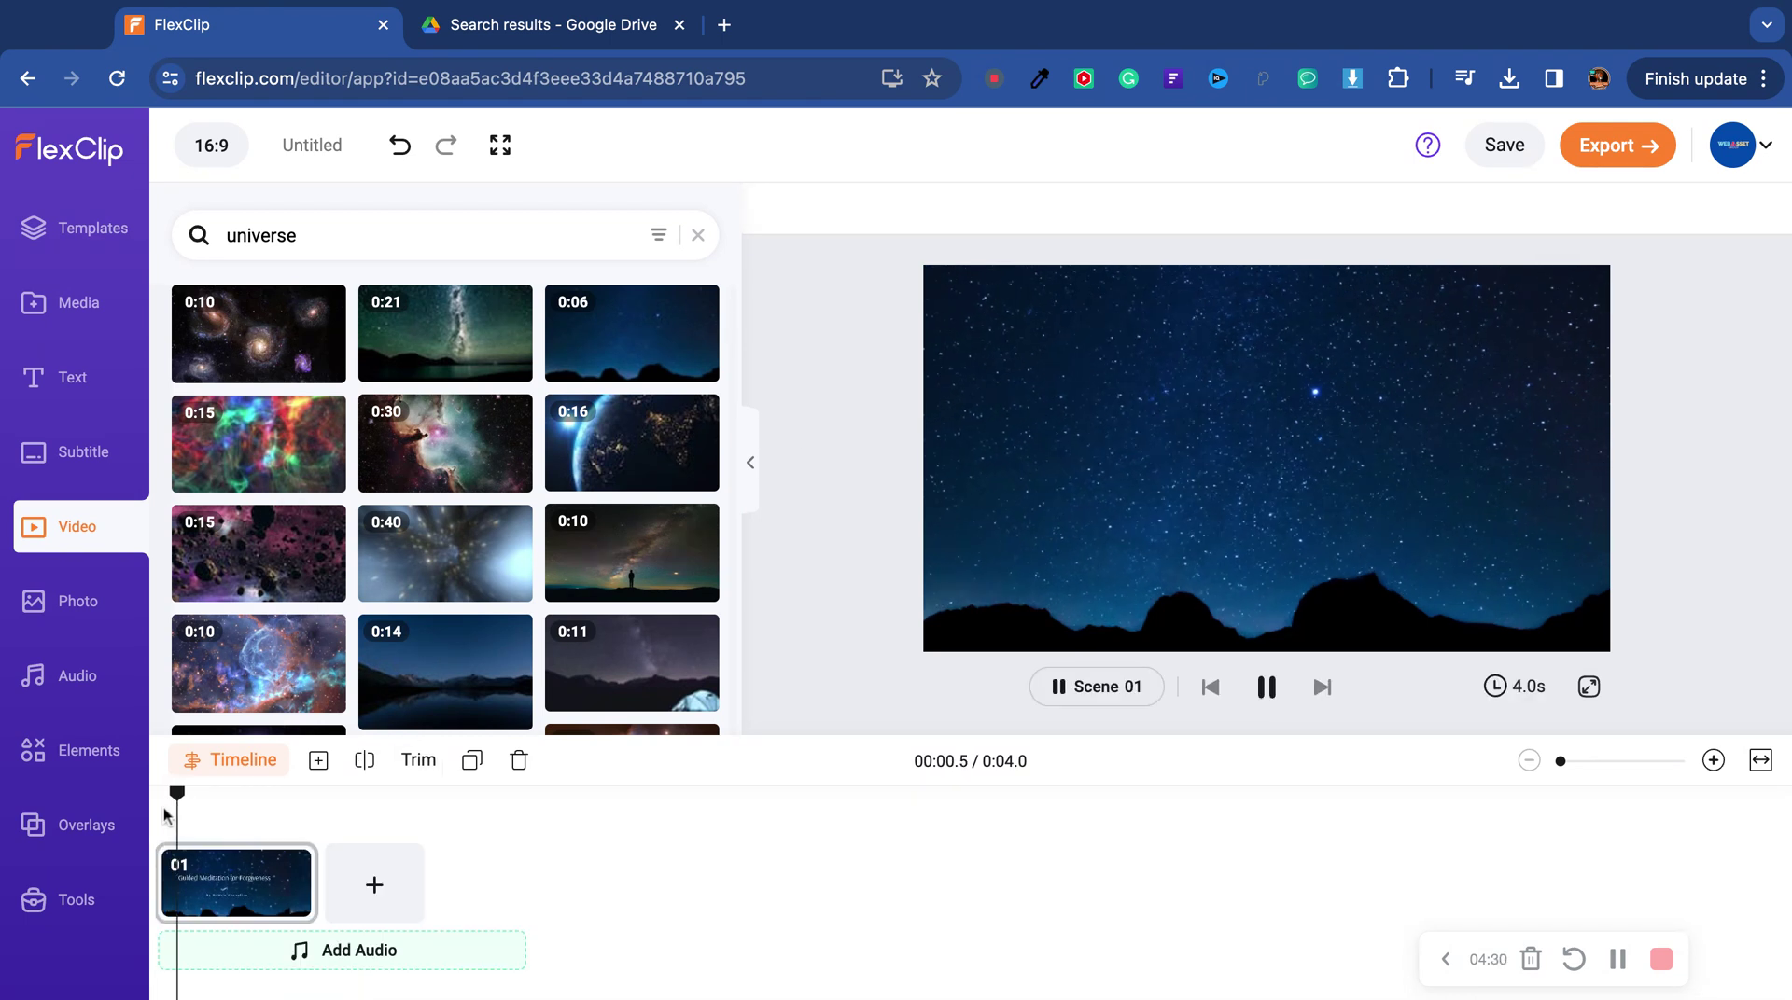
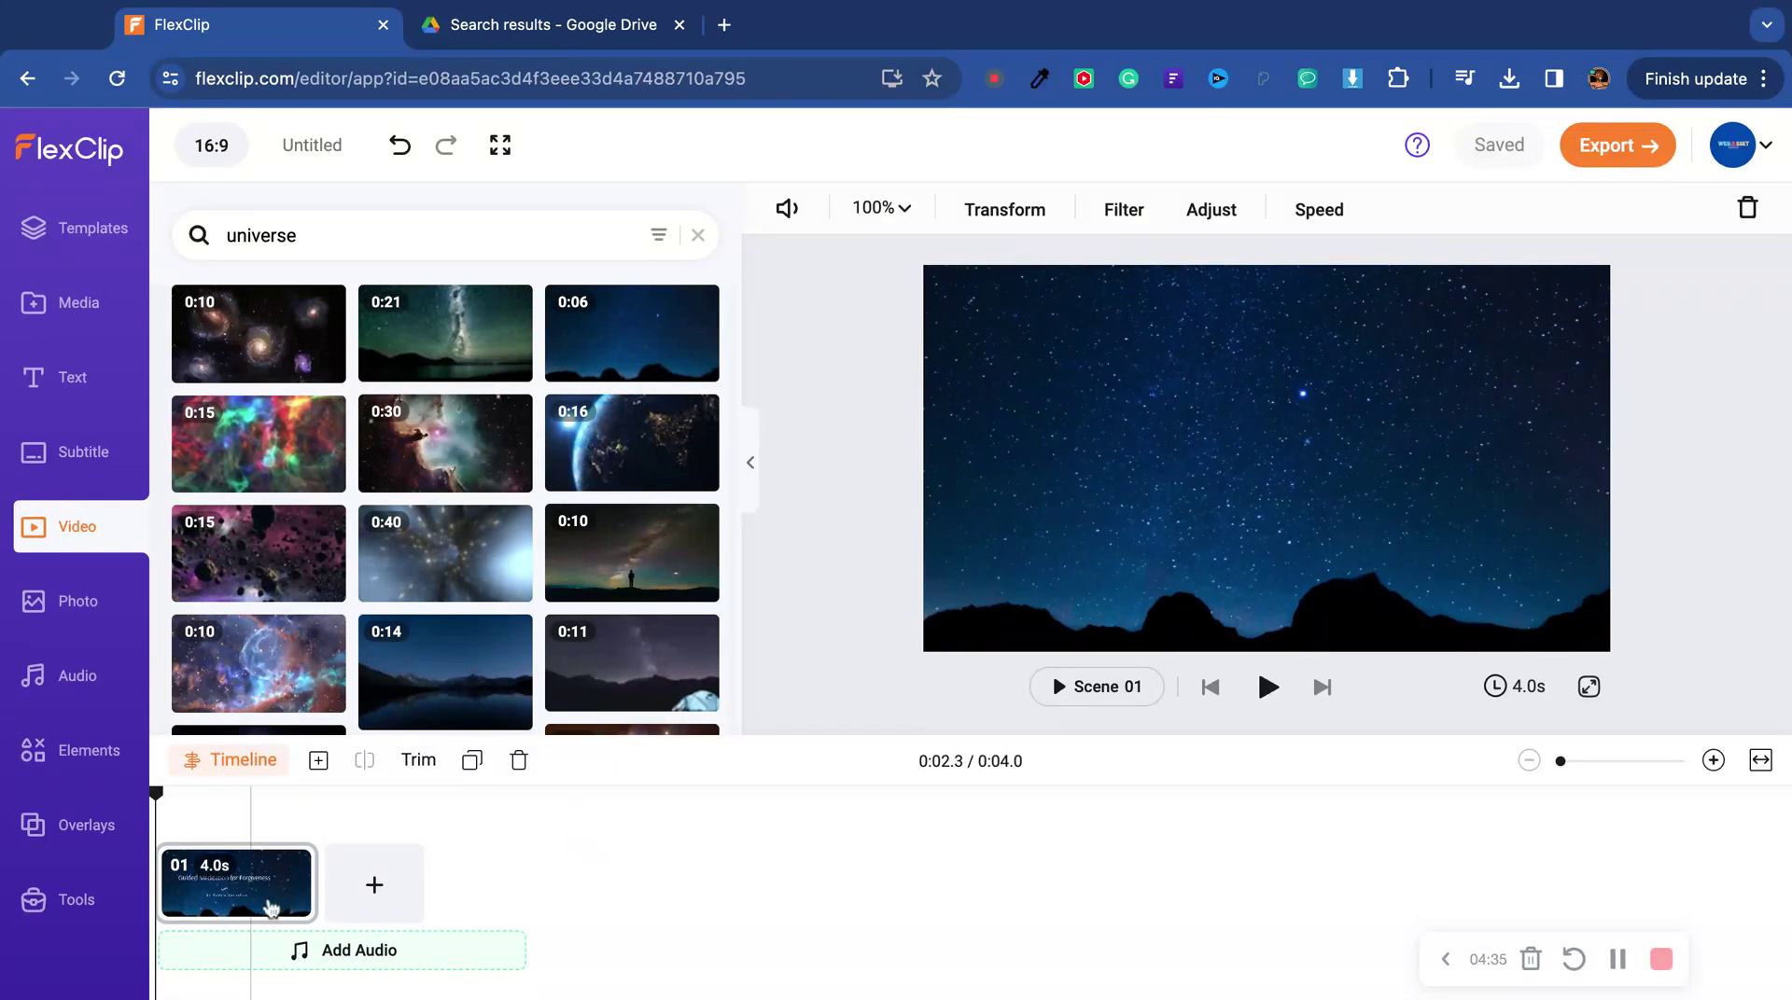
- Stretch Scene 01 to 5.9 seconds and preview the title scene
{"action": "left_click_drag", "start_coordinate": [293, 904], "coordinate": [388, 896]}
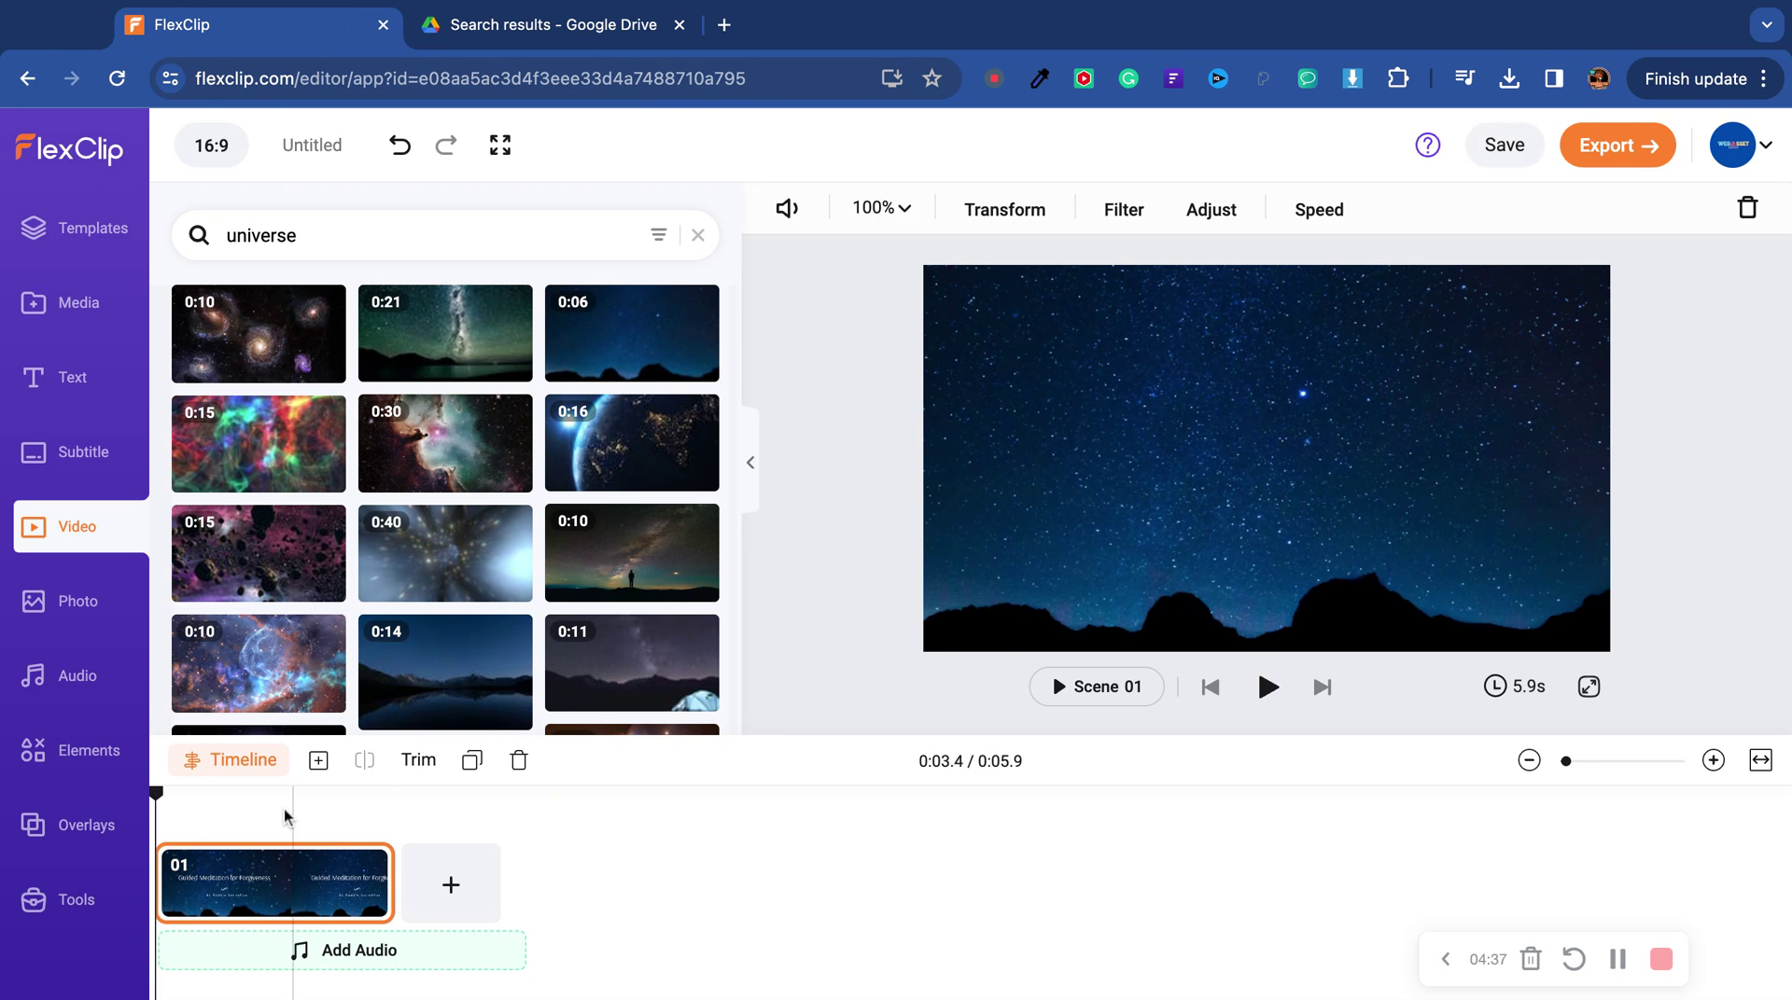
{"action": "left_click", "coordinate": [280, 814]}
{"action": "key", "text": "space"}
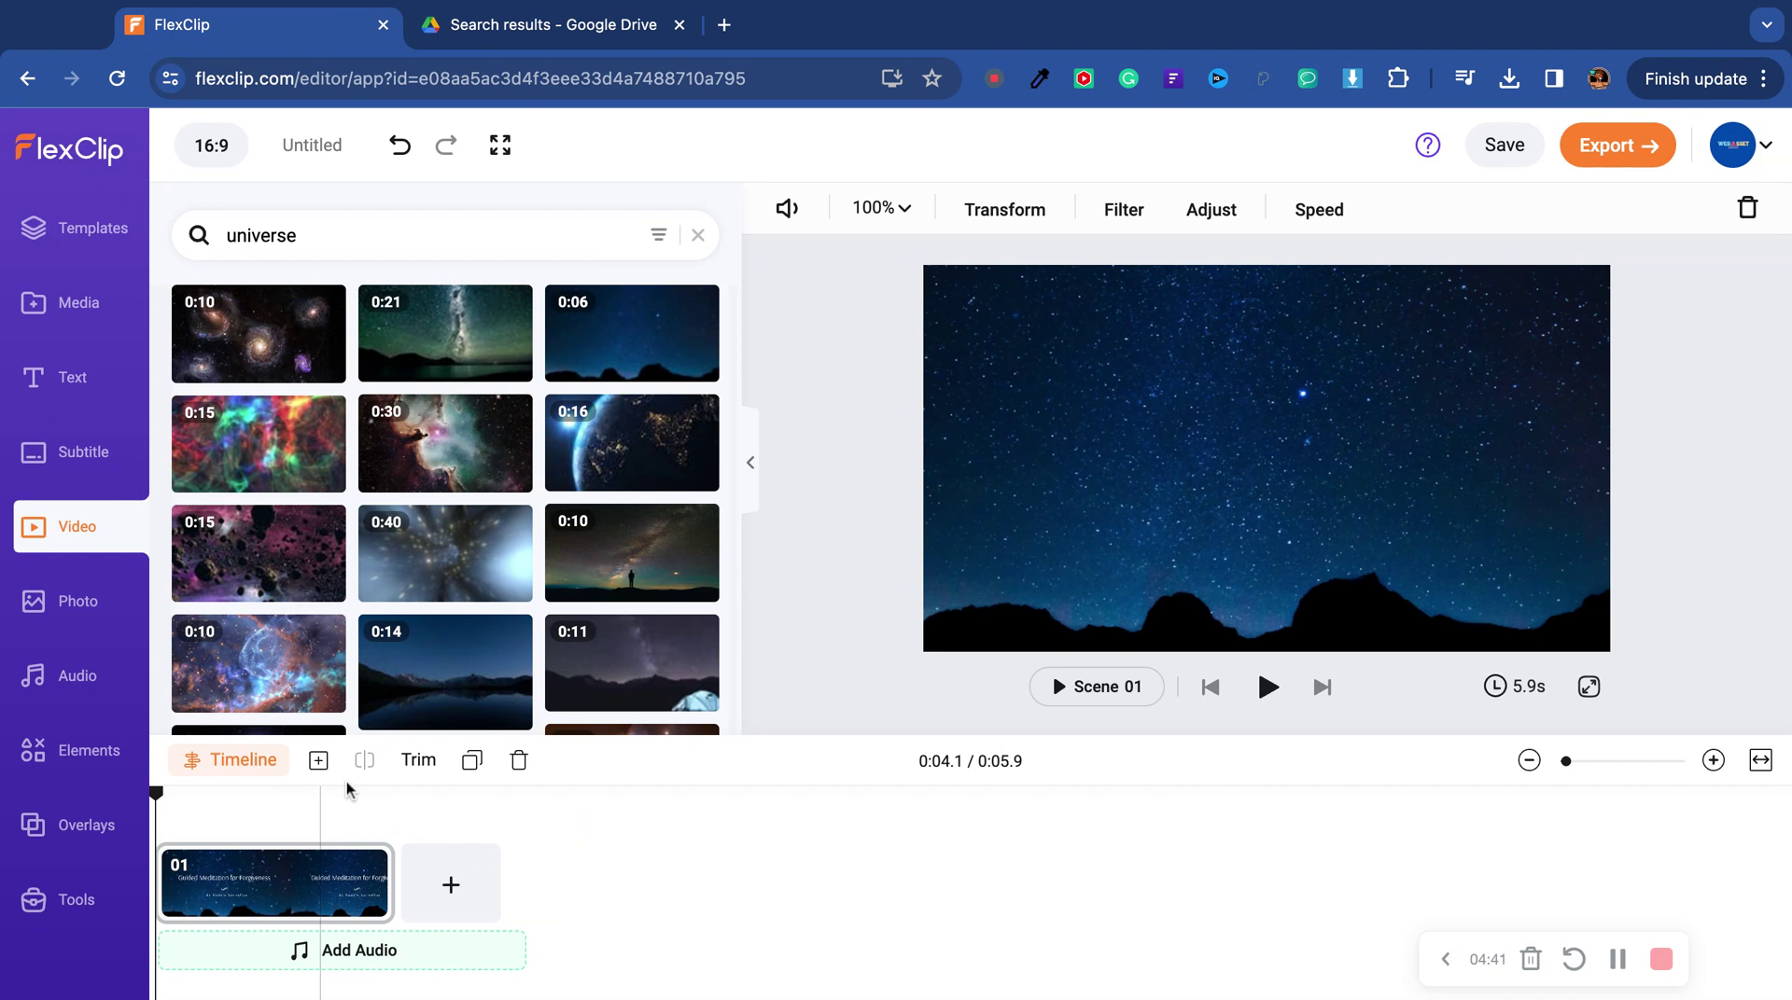
- Check the title at 0:03.9, then replay the video from the beginning
{"action": "left_click", "coordinate": [313, 952]}
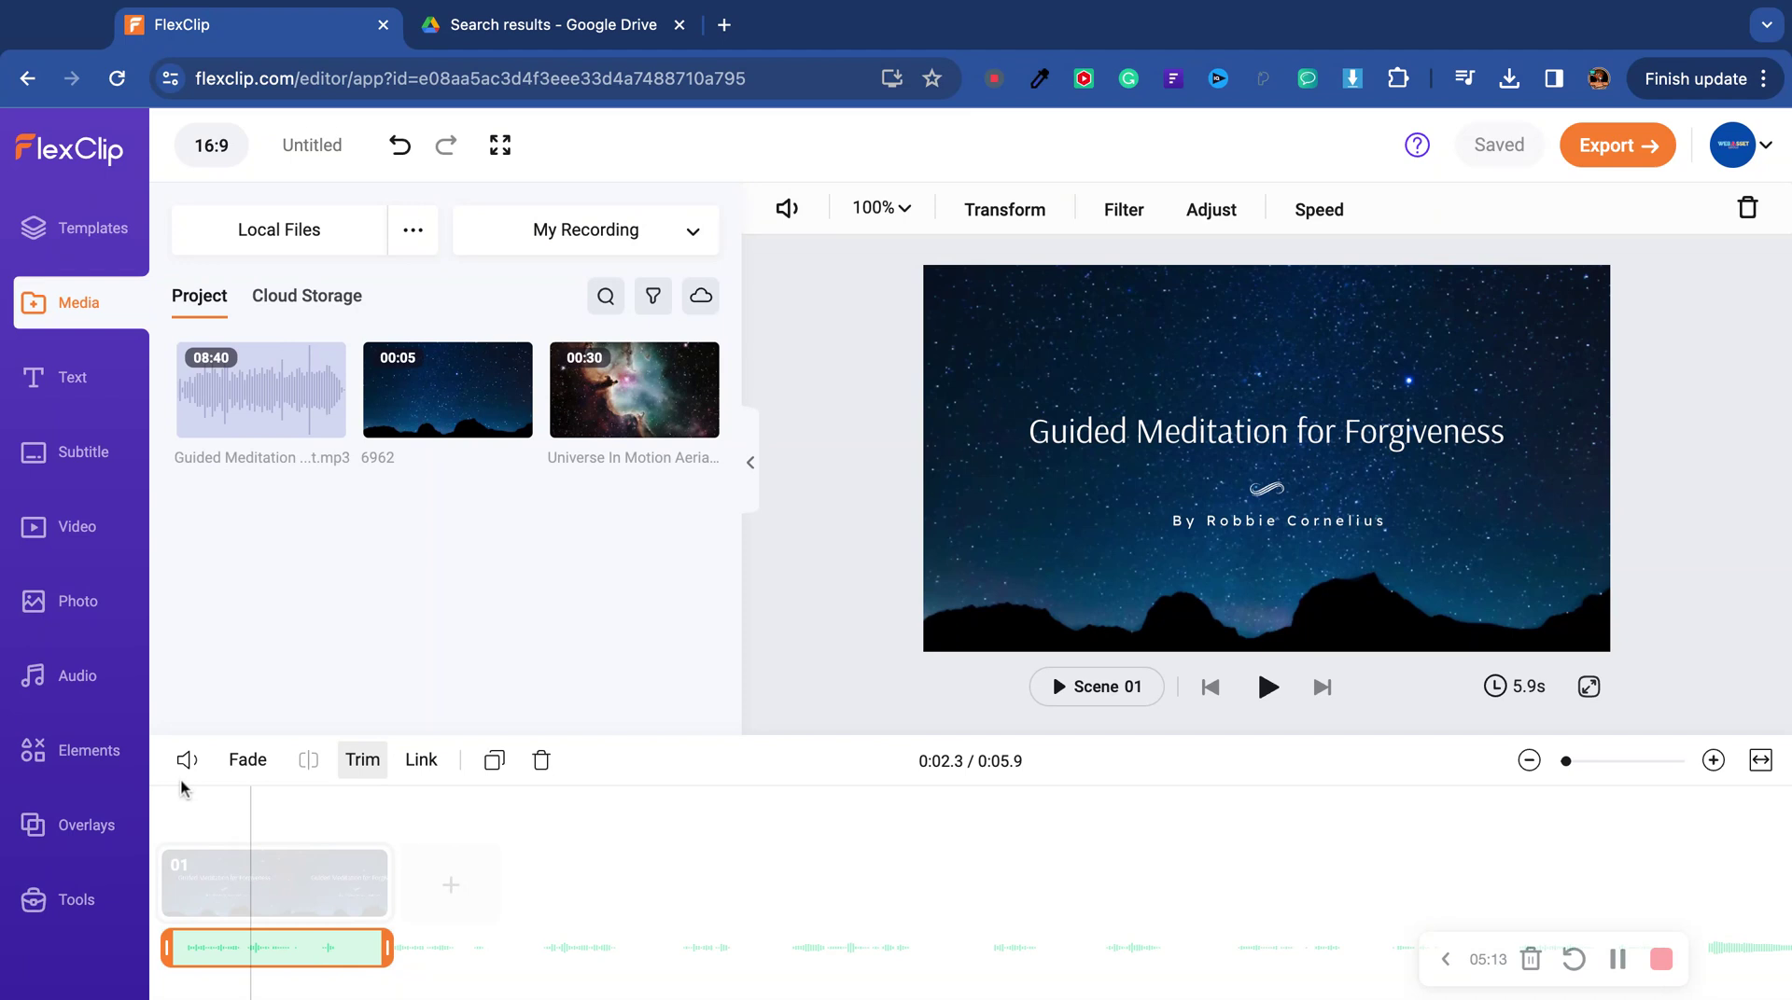
{"action": "left_click_drag", "start_coordinate": [174, 803], "coordinate": [167, 800]}
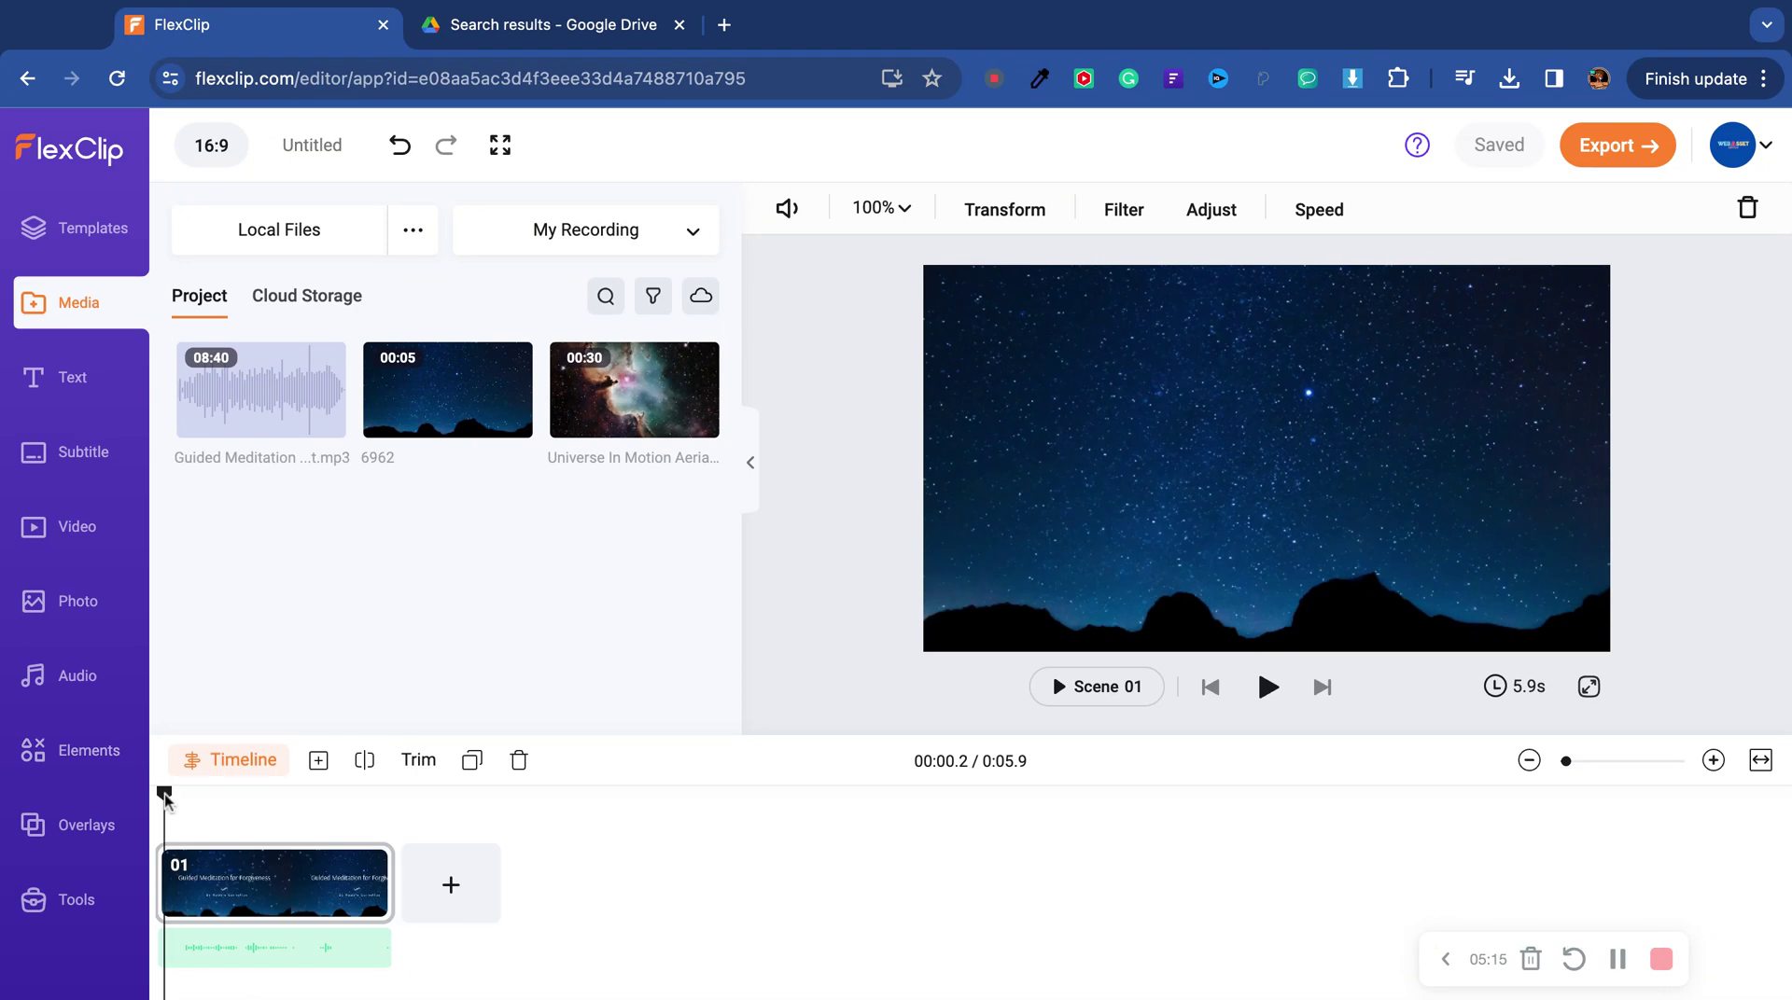
{"action": "key", "text": "space"}
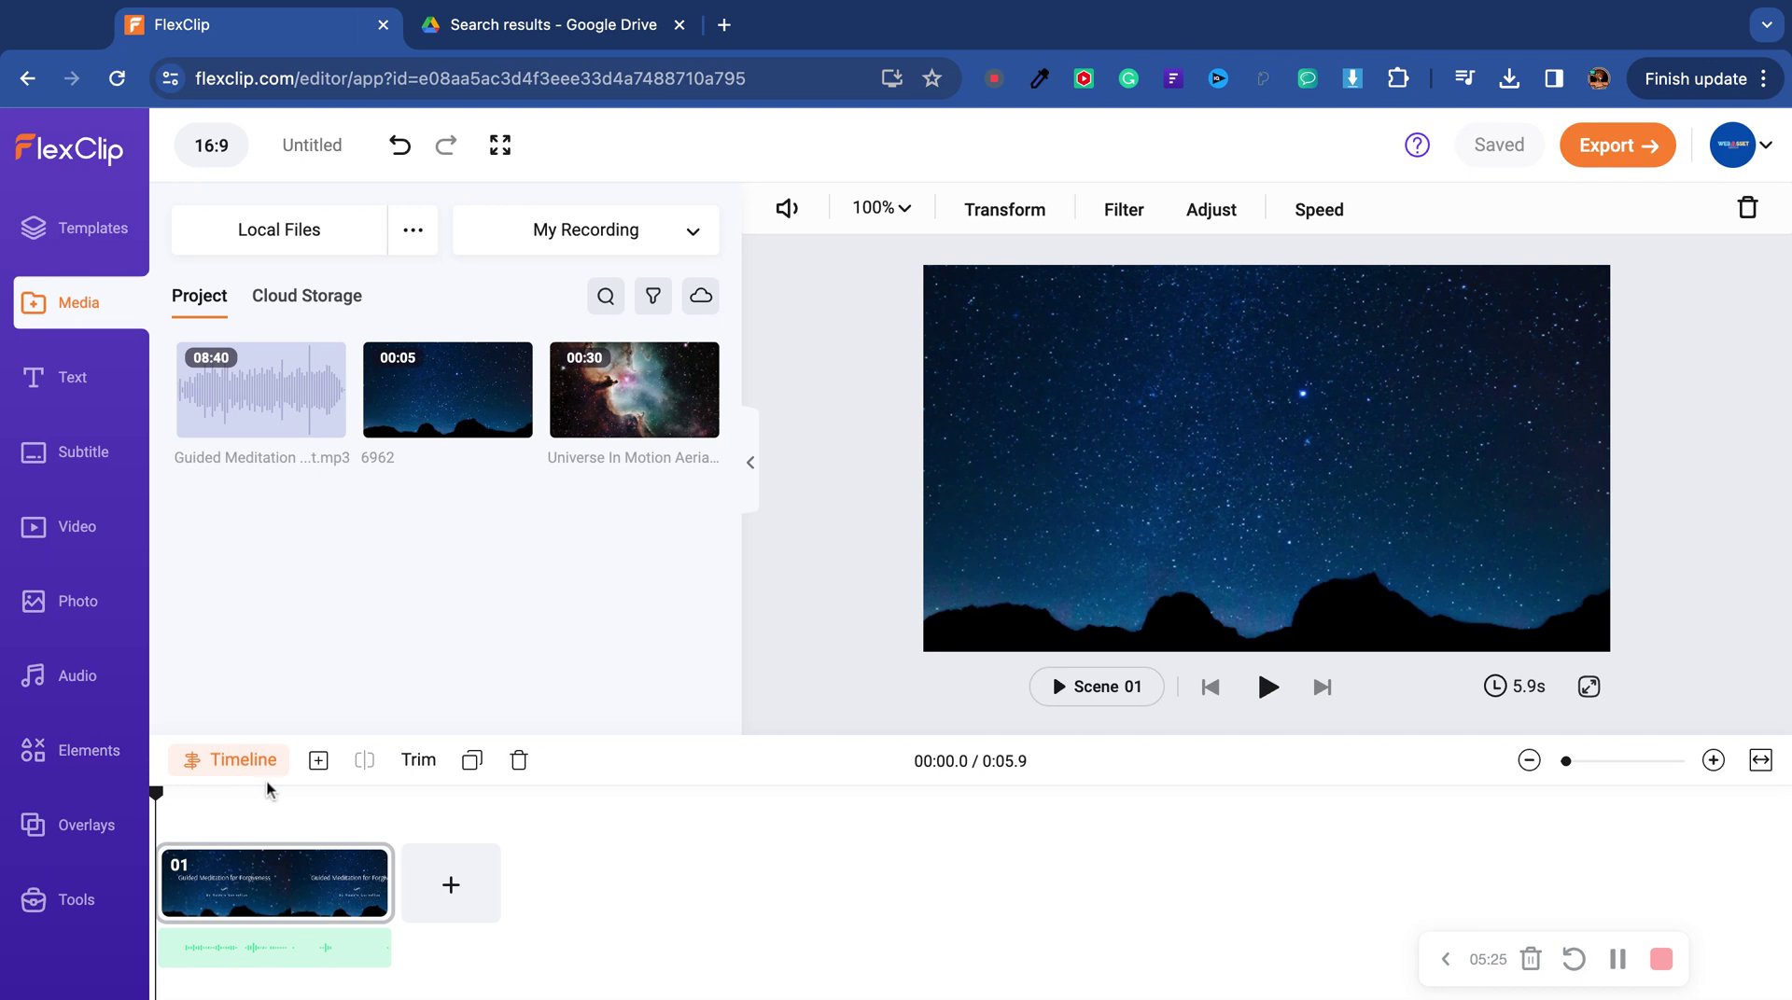
- Add a blank Scene 02, fill it with the 10-second man-under-stars universe clip, and preview it
{"action": "left_click", "coordinate": [426, 914]}
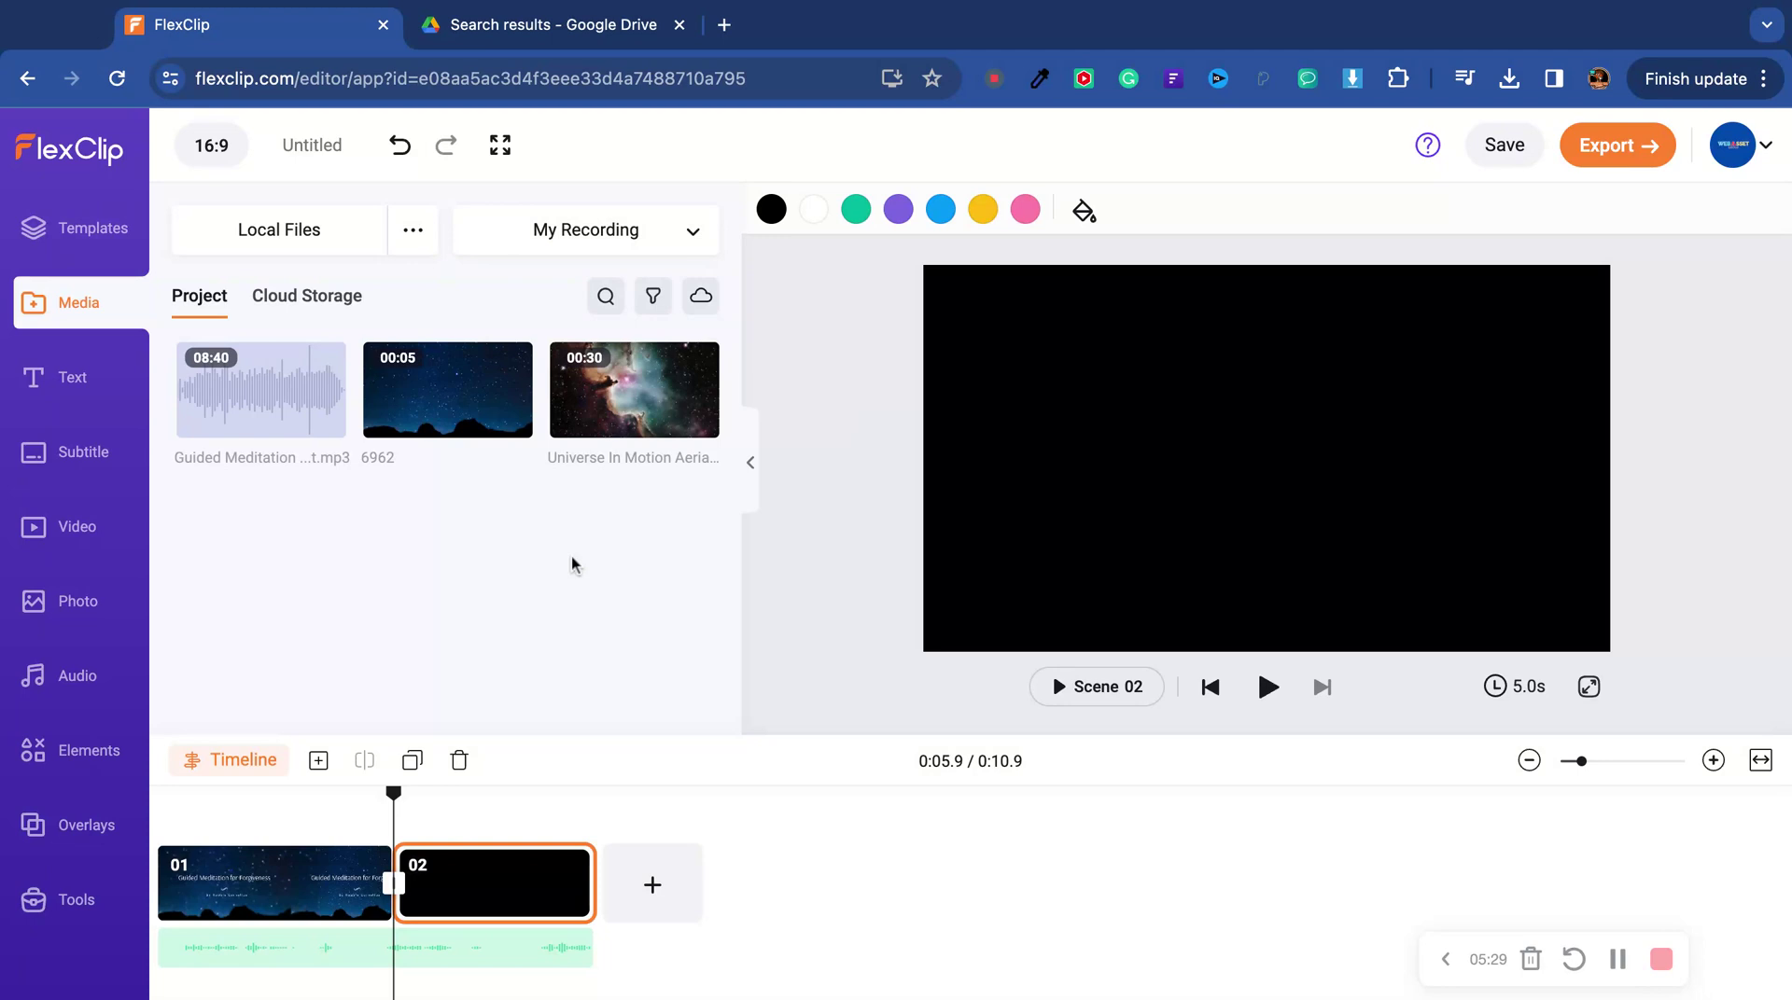
{"action": "mouse_move", "coordinate": [588, 411]}
{"action": "left_click", "coordinate": [78, 526]}
{"action": "mouse_move", "coordinate": [465, 312]}
{"action": "mouse_move", "coordinate": [663, 571]}
{"action": "left_click_drag", "start_coordinate": [648, 573], "coordinate": [512, 902]}
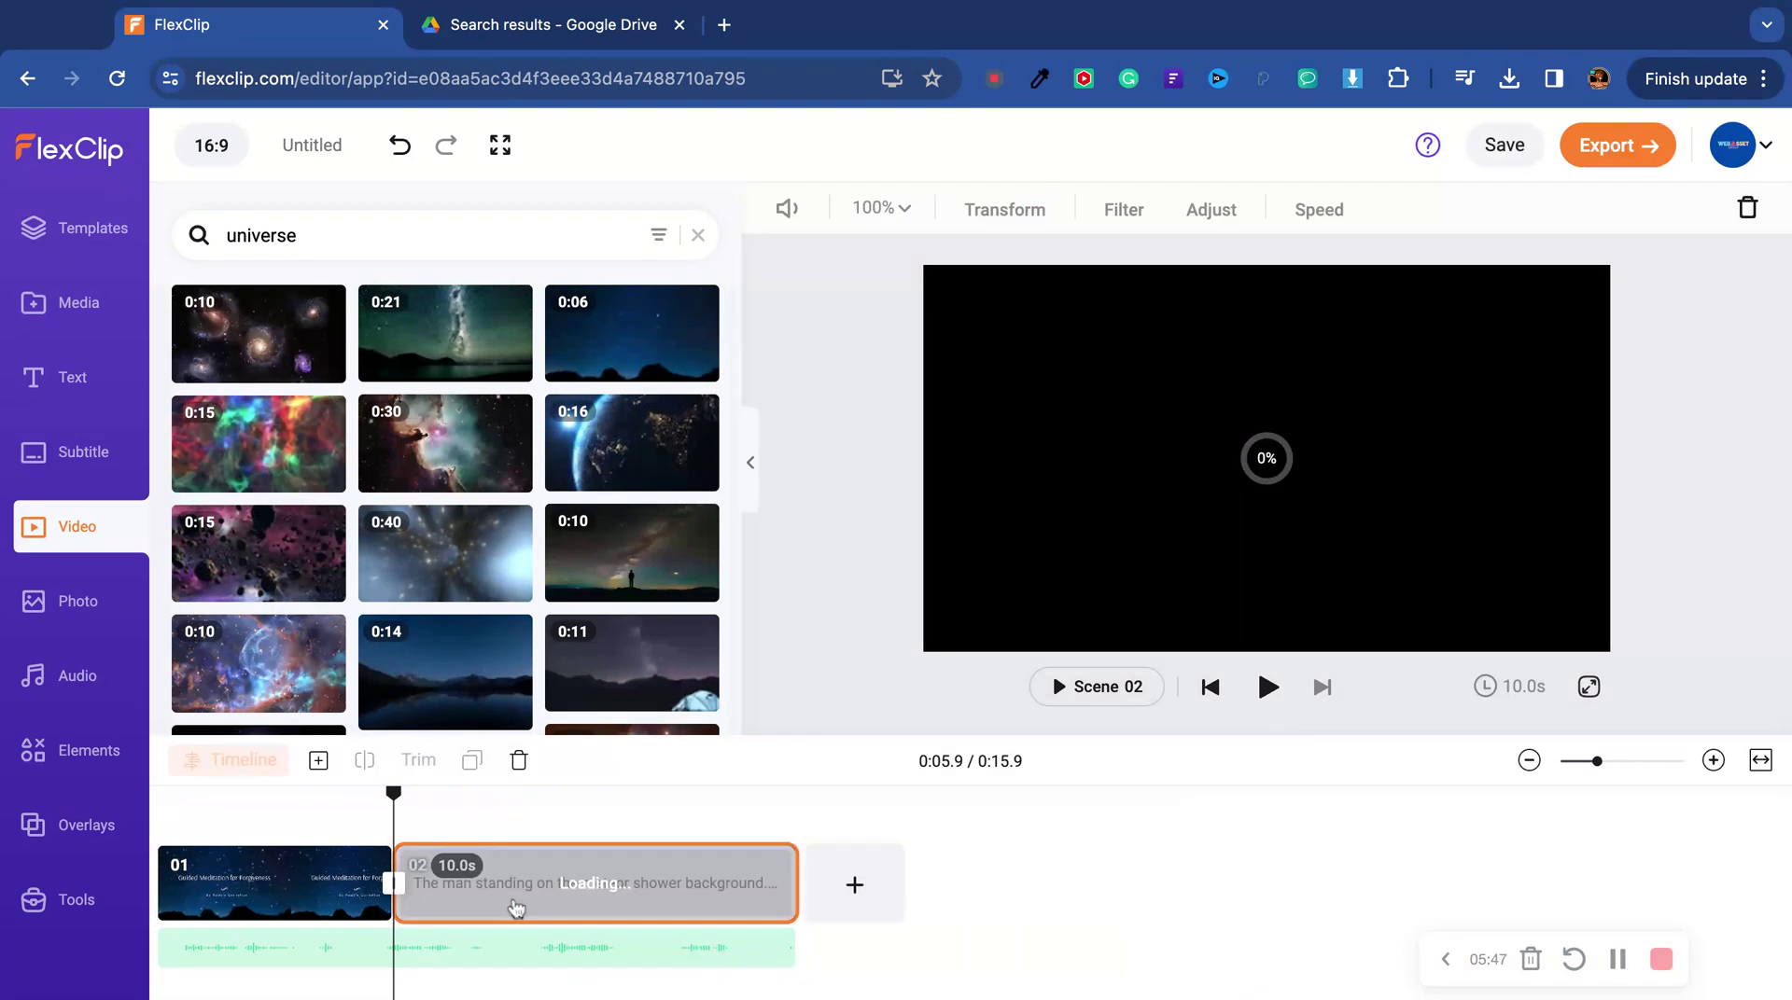
{"action": "key", "text": "space"}
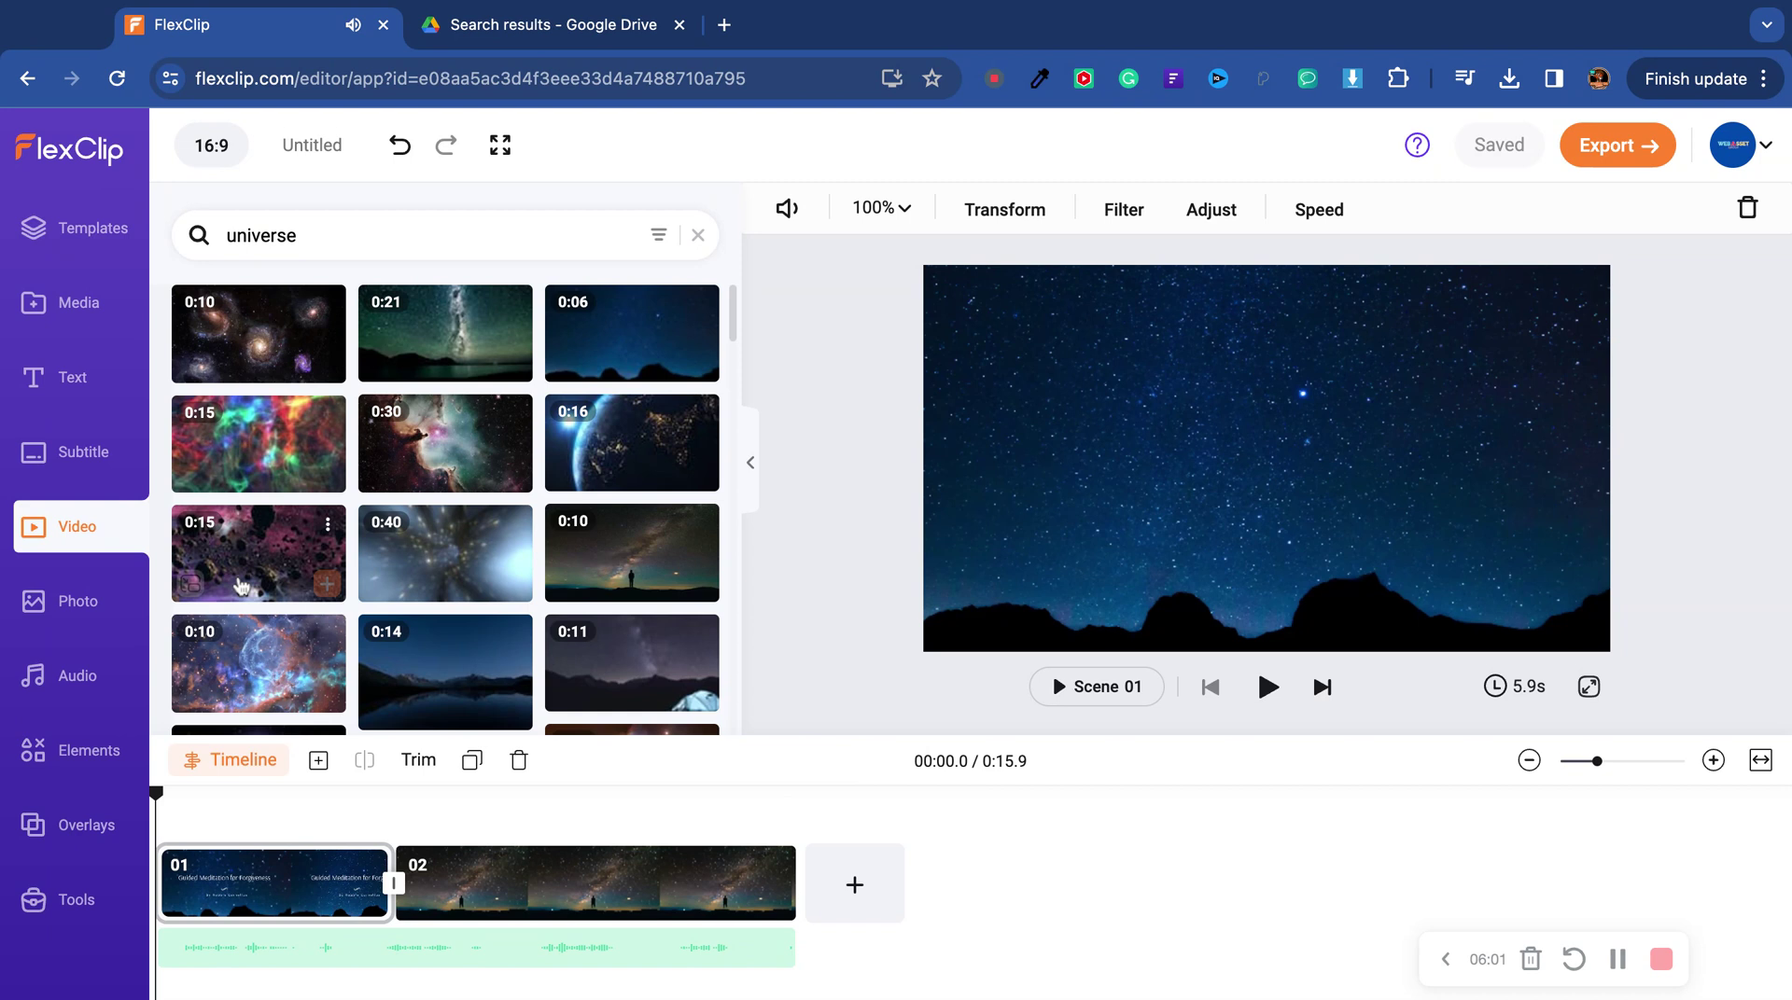
- Add a nebula clip as Scene 03 and play the video from Scene 02 onward
{"action": "mouse_move", "coordinate": [293, 670]}
{"action": "left_click_drag", "start_coordinate": [293, 670], "coordinate": [853, 877]}
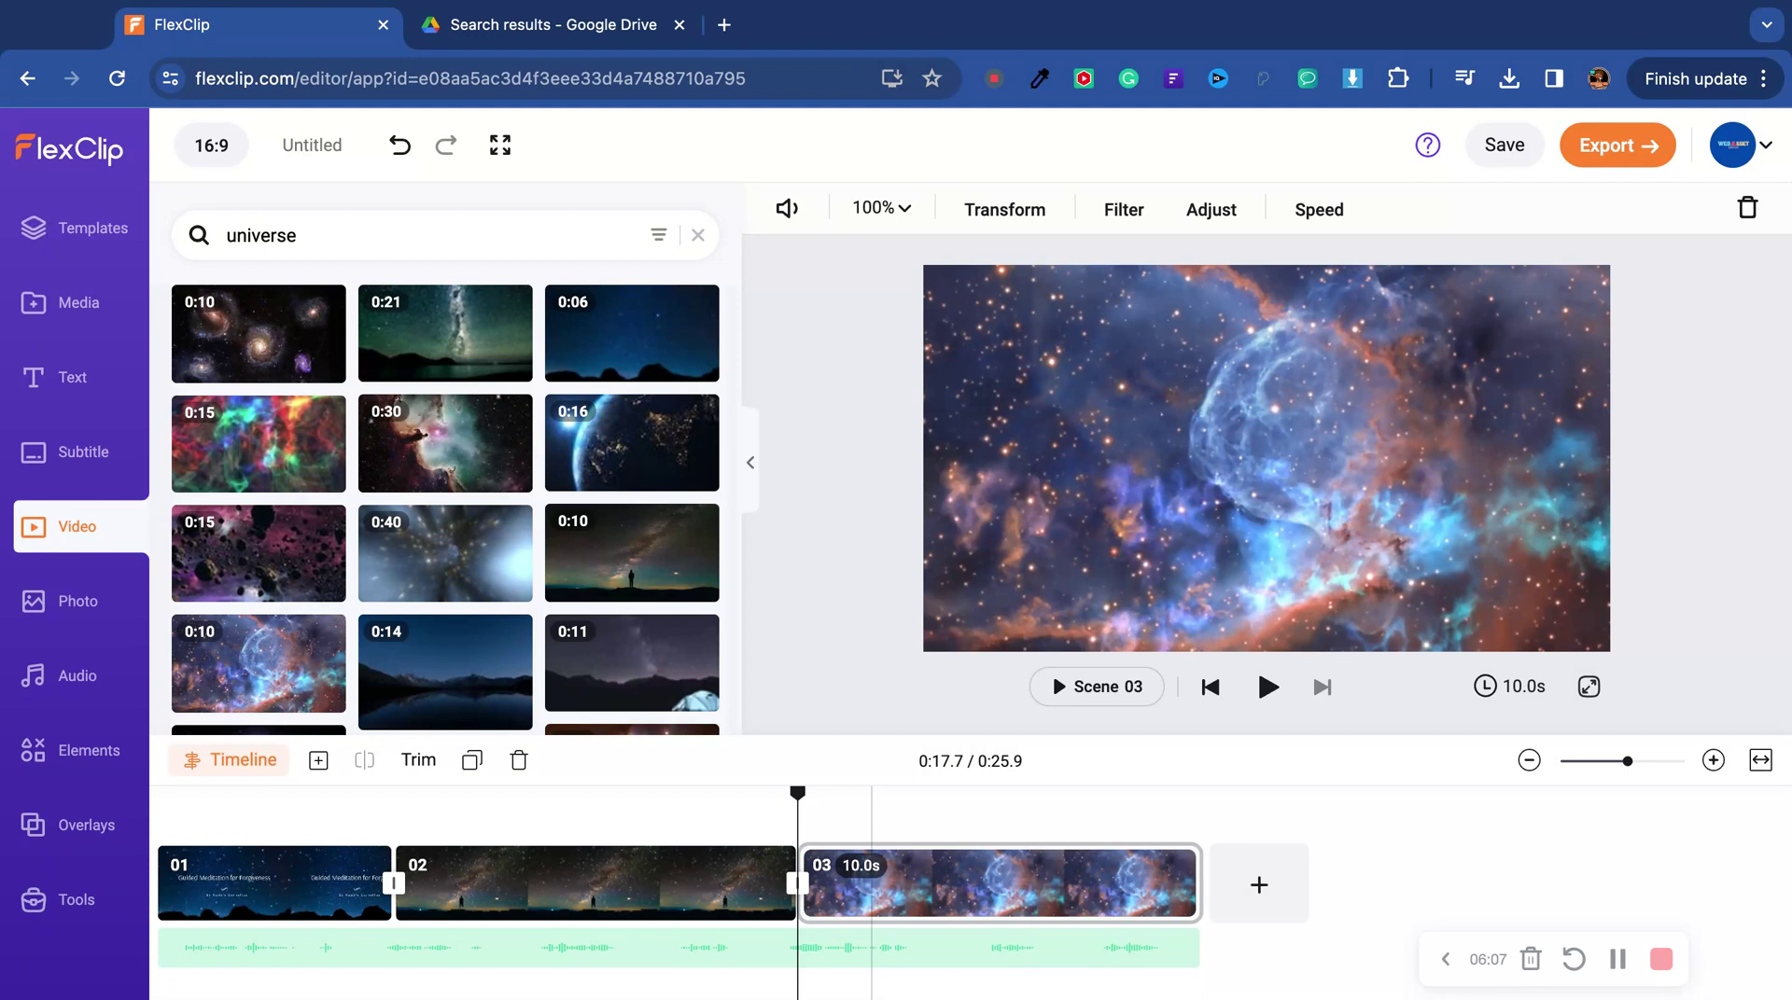
{"action": "left_click", "coordinate": [749, 812]}
{"action": "key", "text": "space"}
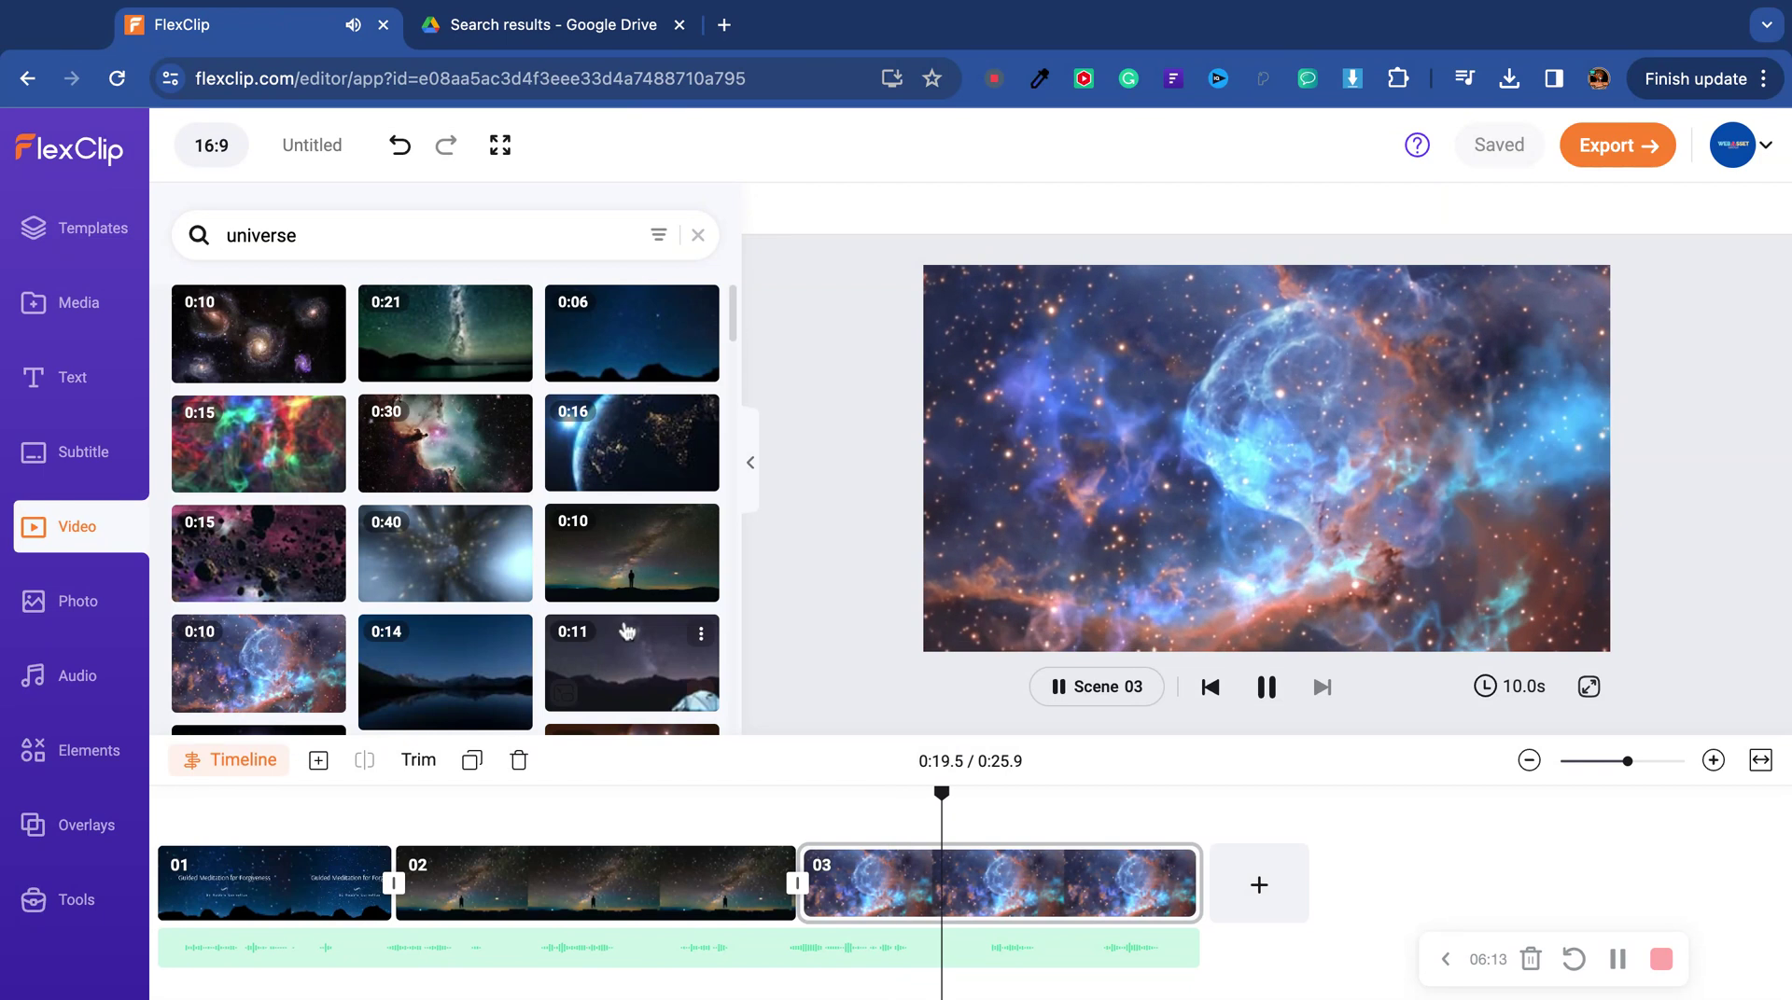
- Replace Scene 03 with the 16-second aurora clip and preview it
{"action": "scroll", "coordinate": [544, 583], "scroll_direction": "down", "scroll_amount": 5}
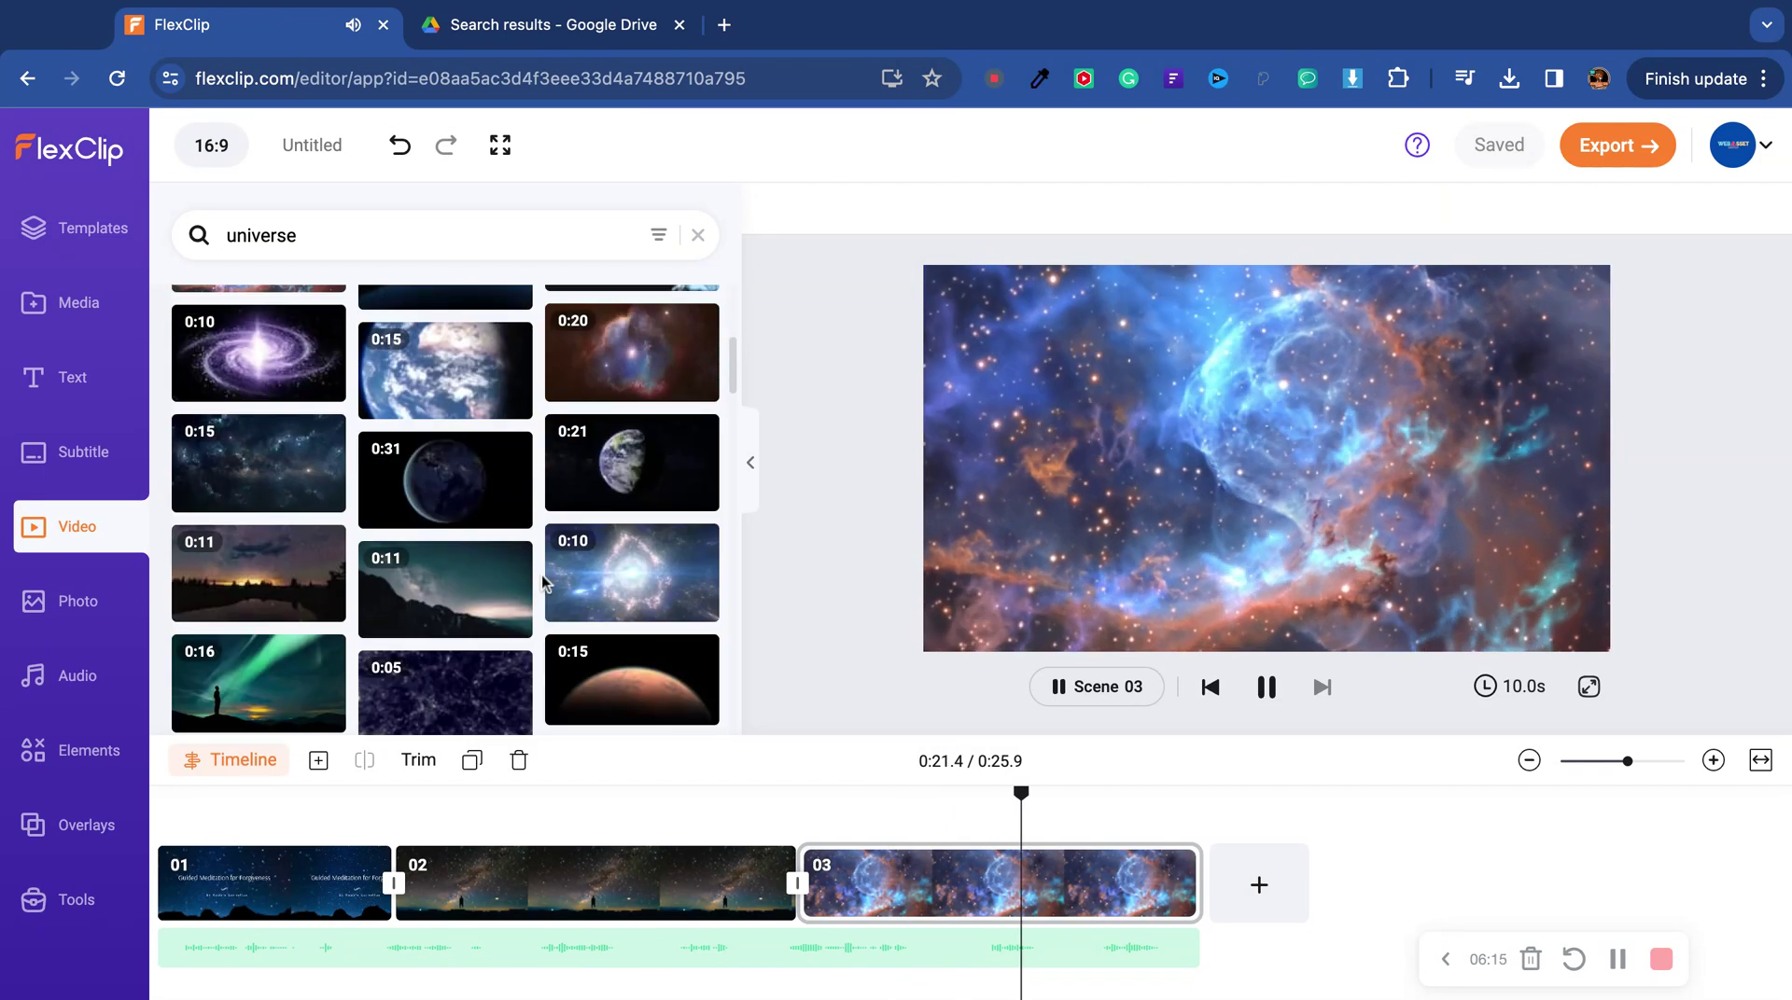
{"action": "key", "text": "space"}
{"action": "left_click_drag", "start_coordinate": [234, 659], "coordinate": [882, 851]}
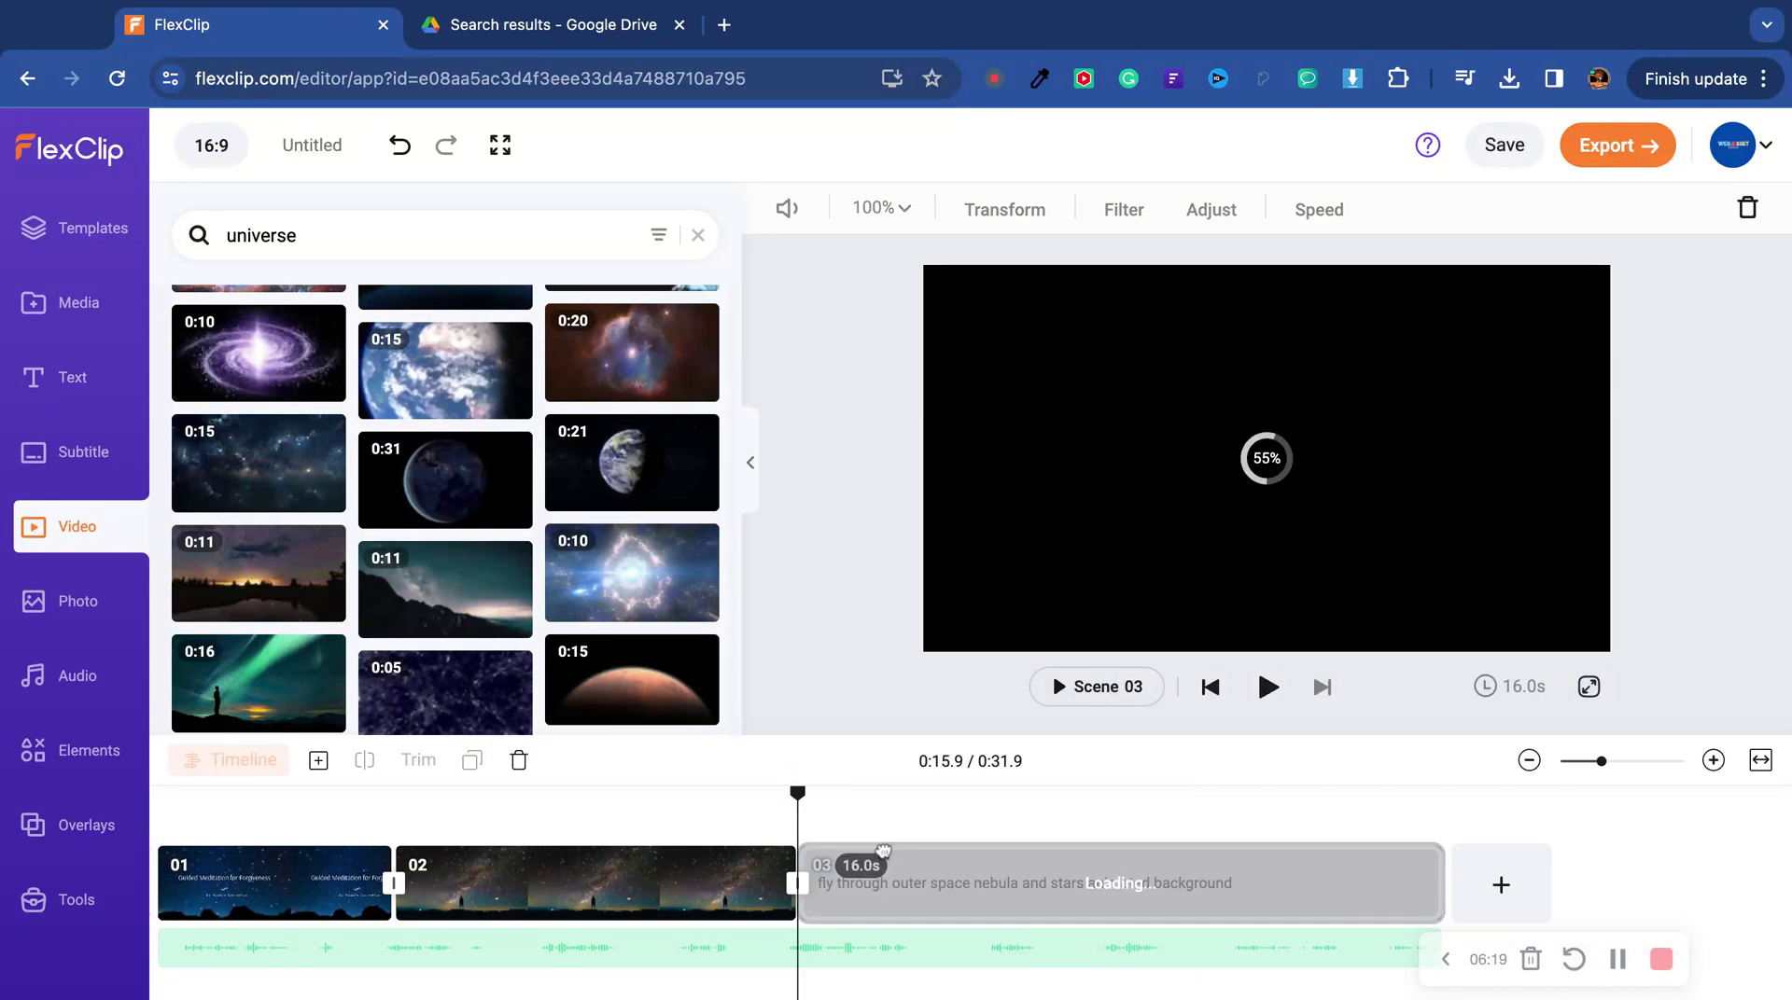
{"action": "key", "text": "space"}
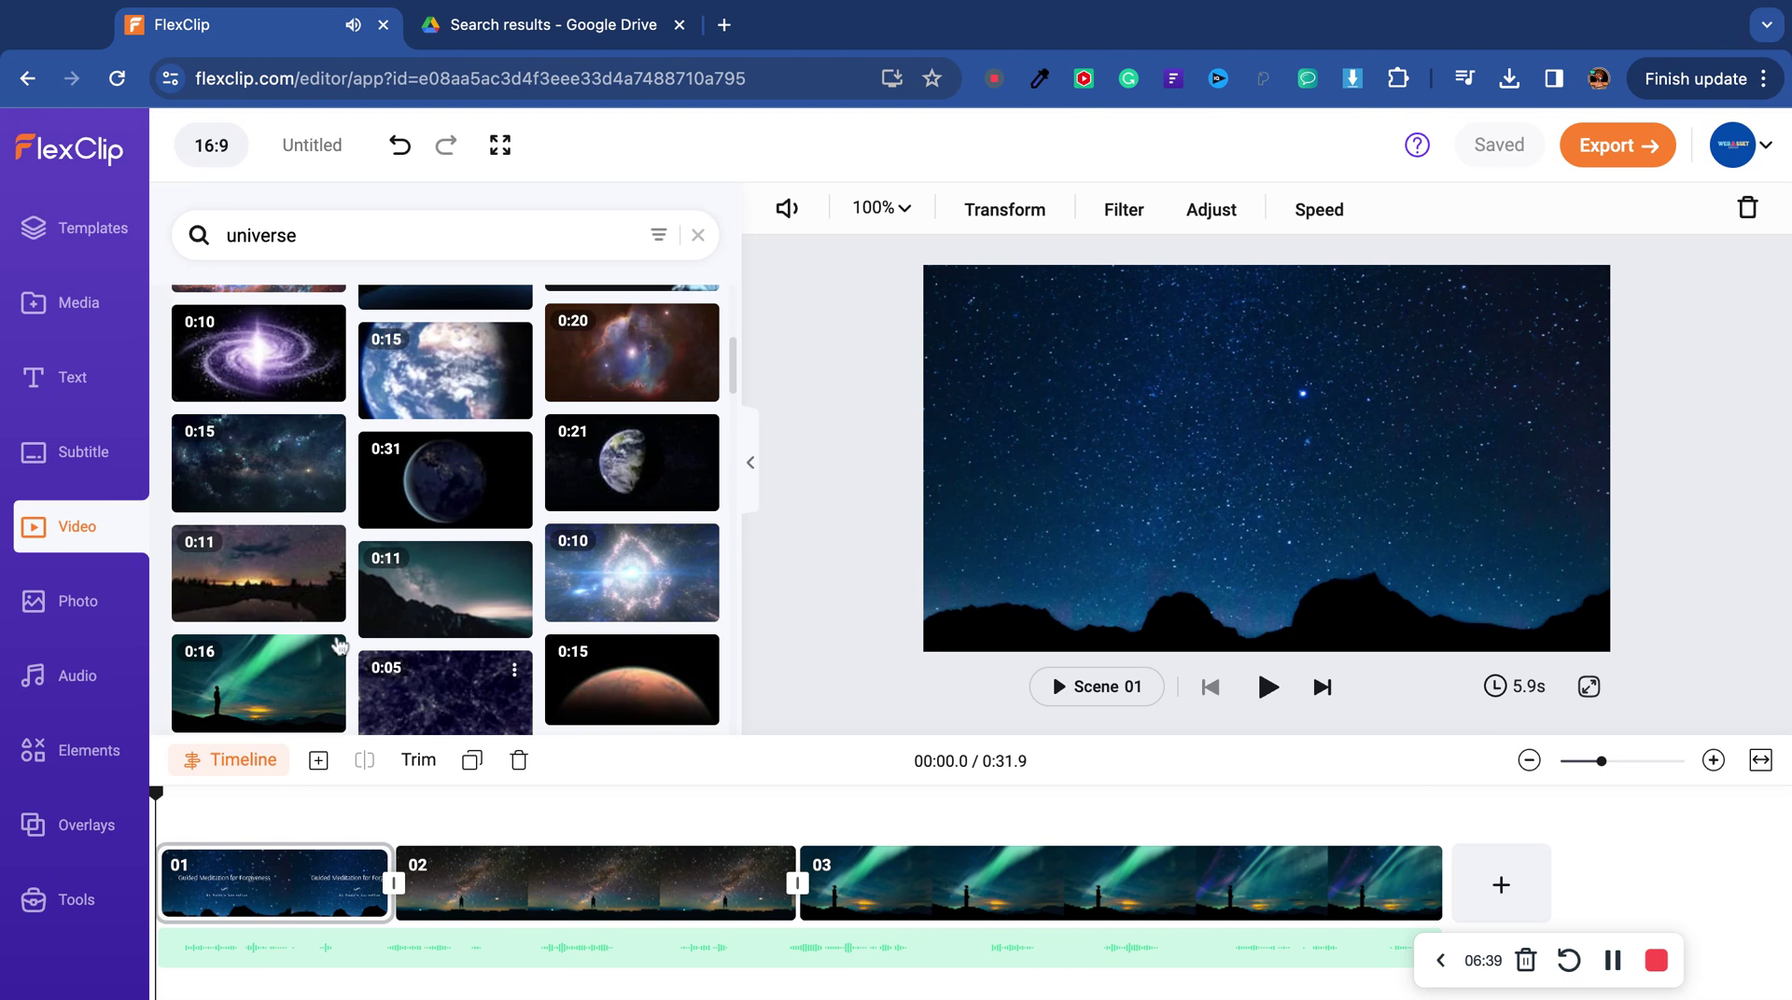
- Append the 10-second balcony night-city clip from the universe results as Scene 04
{"action": "scroll", "coordinate": [407, 567], "scroll_direction": "down", "scroll_amount": 3}
{"action": "scroll", "coordinate": [408, 566], "scroll_direction": "down", "scroll_amount": 2}
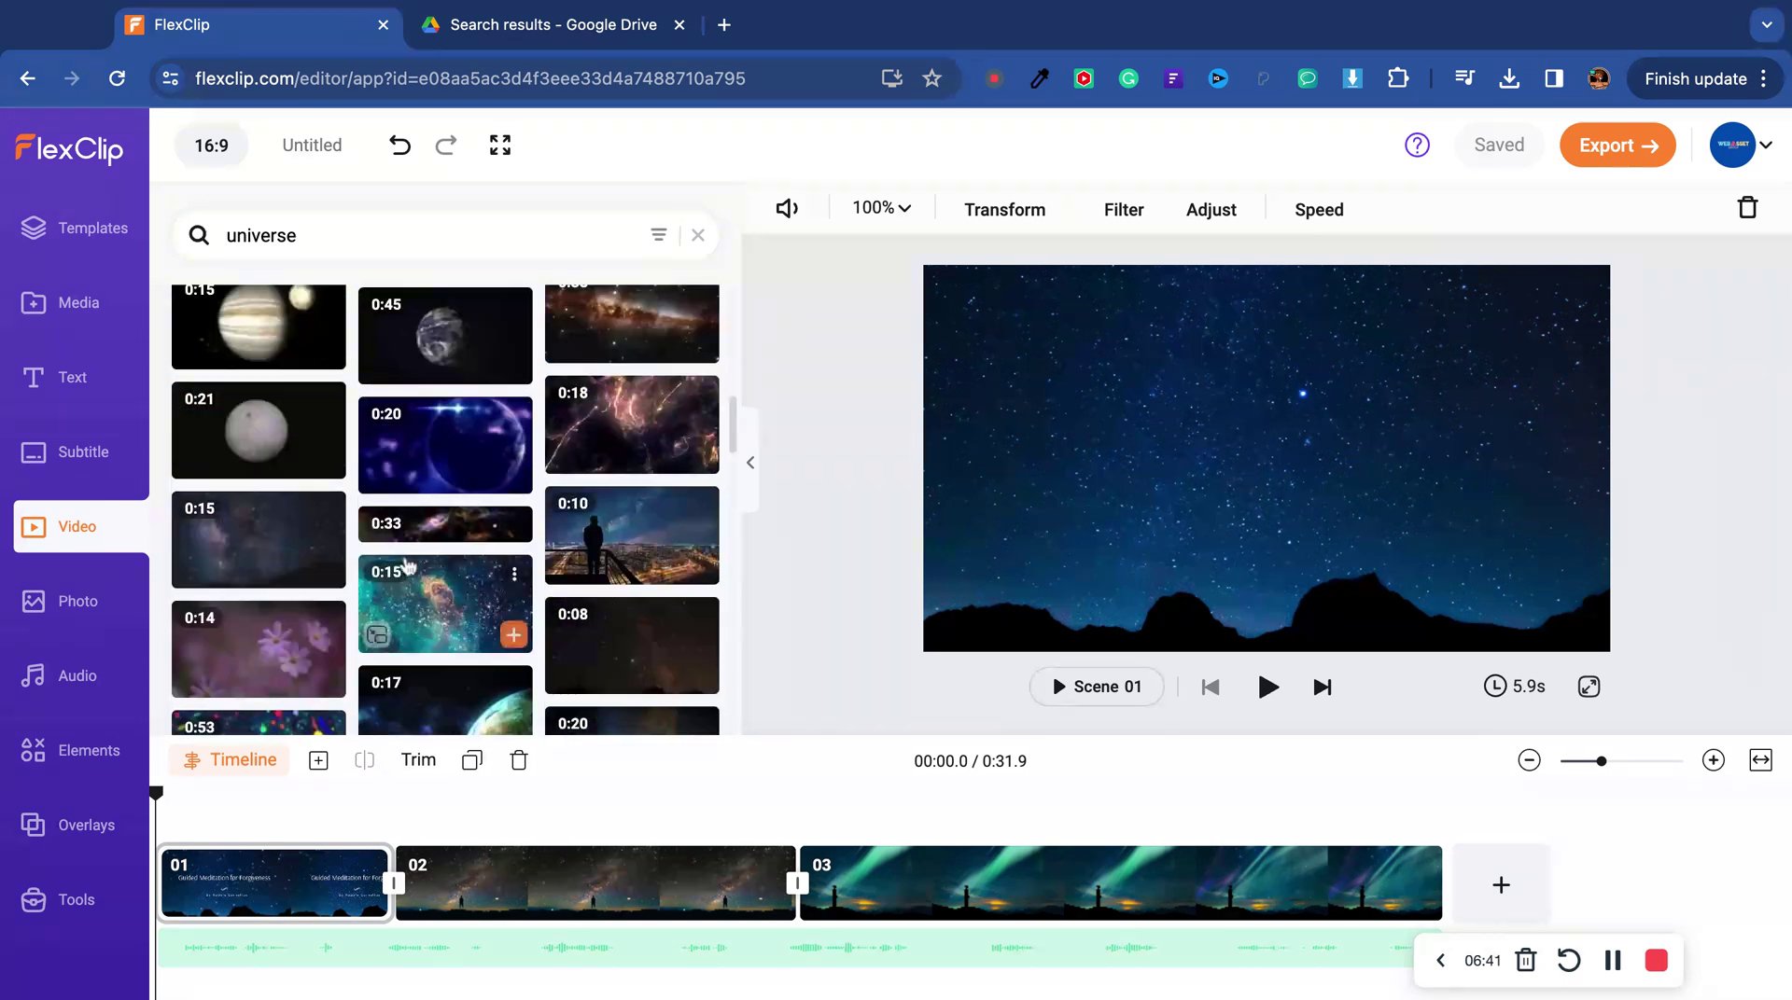
{"action": "left_click_drag", "start_coordinate": [594, 540], "coordinate": [1493, 872]}
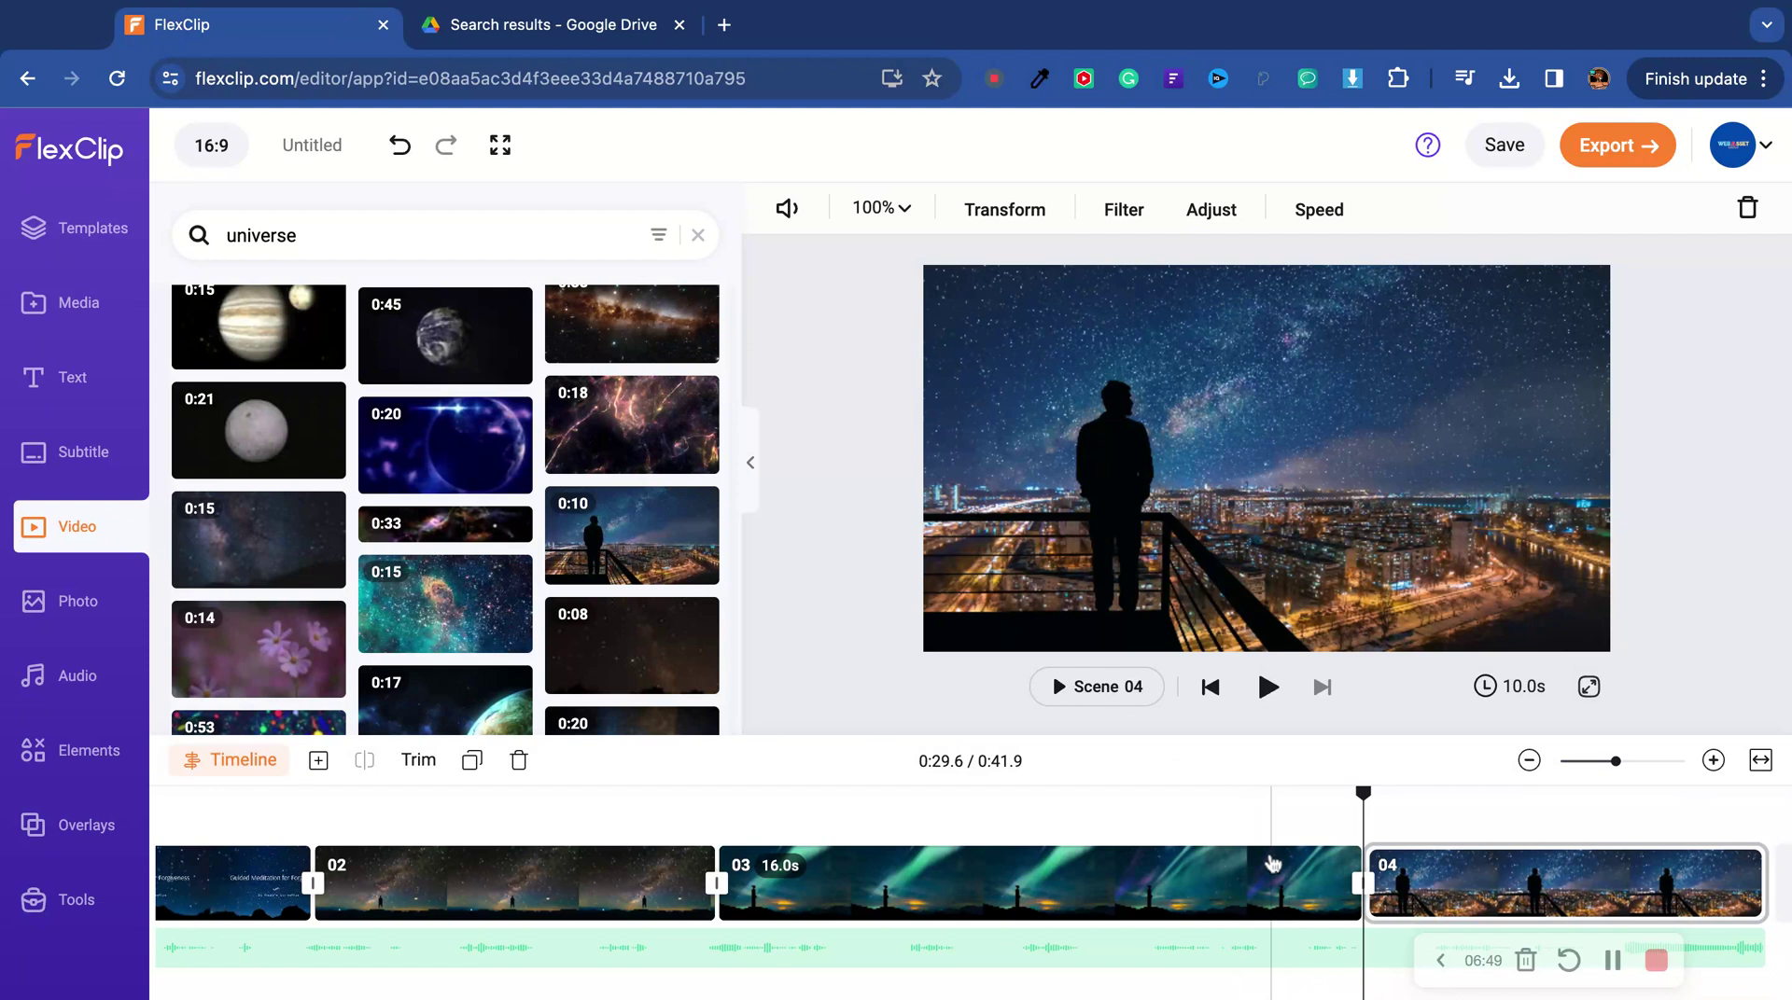
{"action": "scroll", "coordinate": [1272, 860], "scroll_direction": "right", "scroll_amount": 2}
{"action": "scroll", "coordinate": [452, 555], "scroll_direction": "down", "scroll_amount": 10}
{"action": "scroll", "coordinate": [445, 590], "scroll_direction": "down", "scroll_amount": 10}
{"action": "scroll", "coordinate": [440, 345], "scroll_direction": "down", "scroll_amount": 5}
{"action": "scroll", "coordinate": [440, 346], "scroll_direction": "down", "scroll_amount": 1}
{"action": "scroll", "coordinate": [472, 479], "scroll_direction": "down", "scroll_amount": 3}
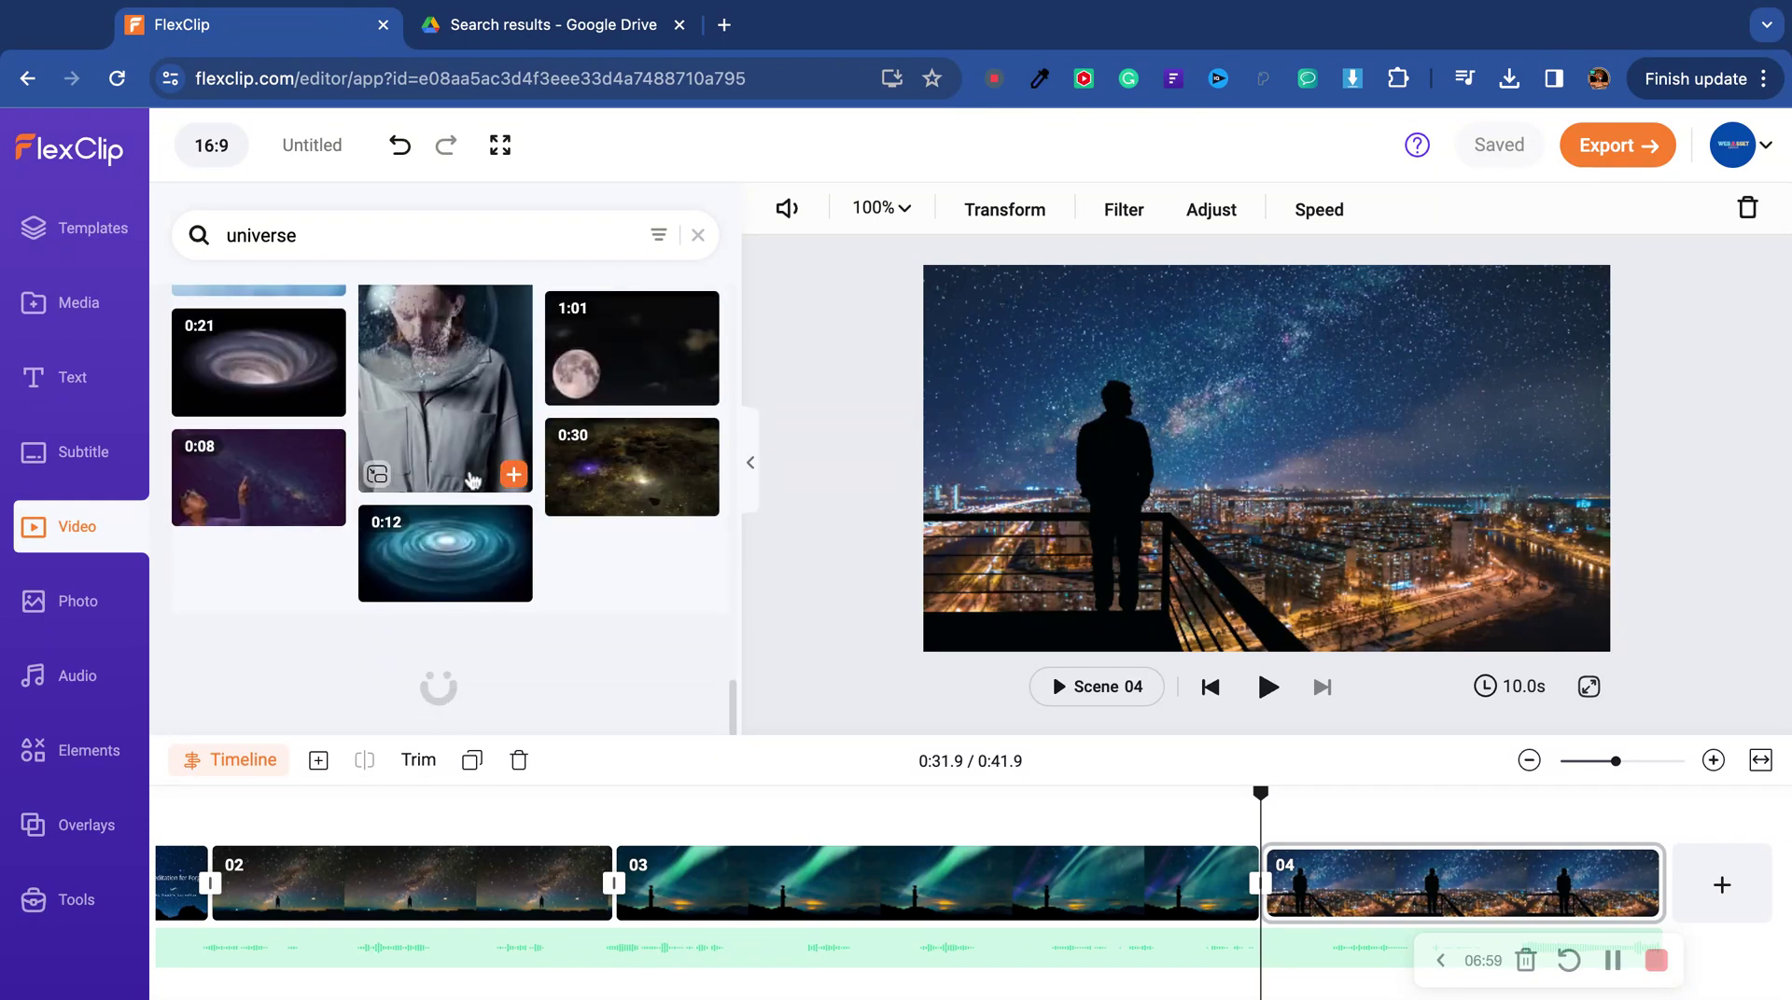
{"action": "scroll", "coordinate": [297, 465], "scroll_direction": "down", "scroll_amount": 3}
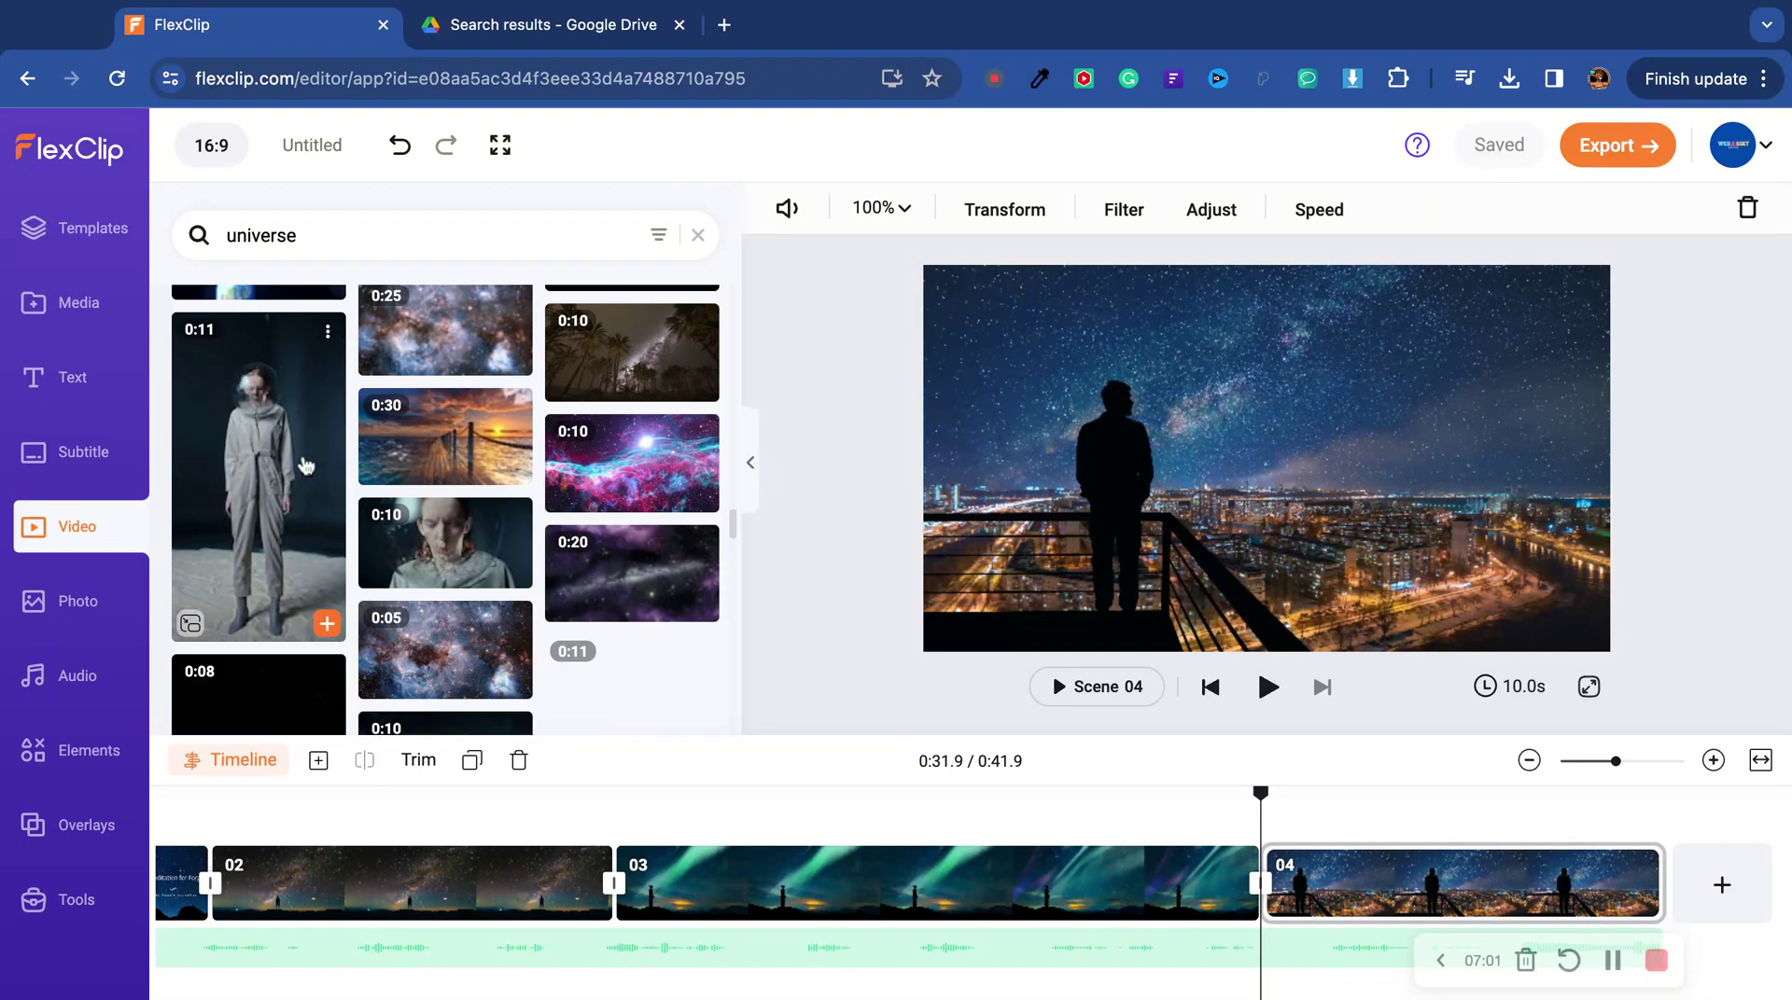
- Search the stock video library for meditation clips
{"action": "left_click", "coordinate": [455, 233]}
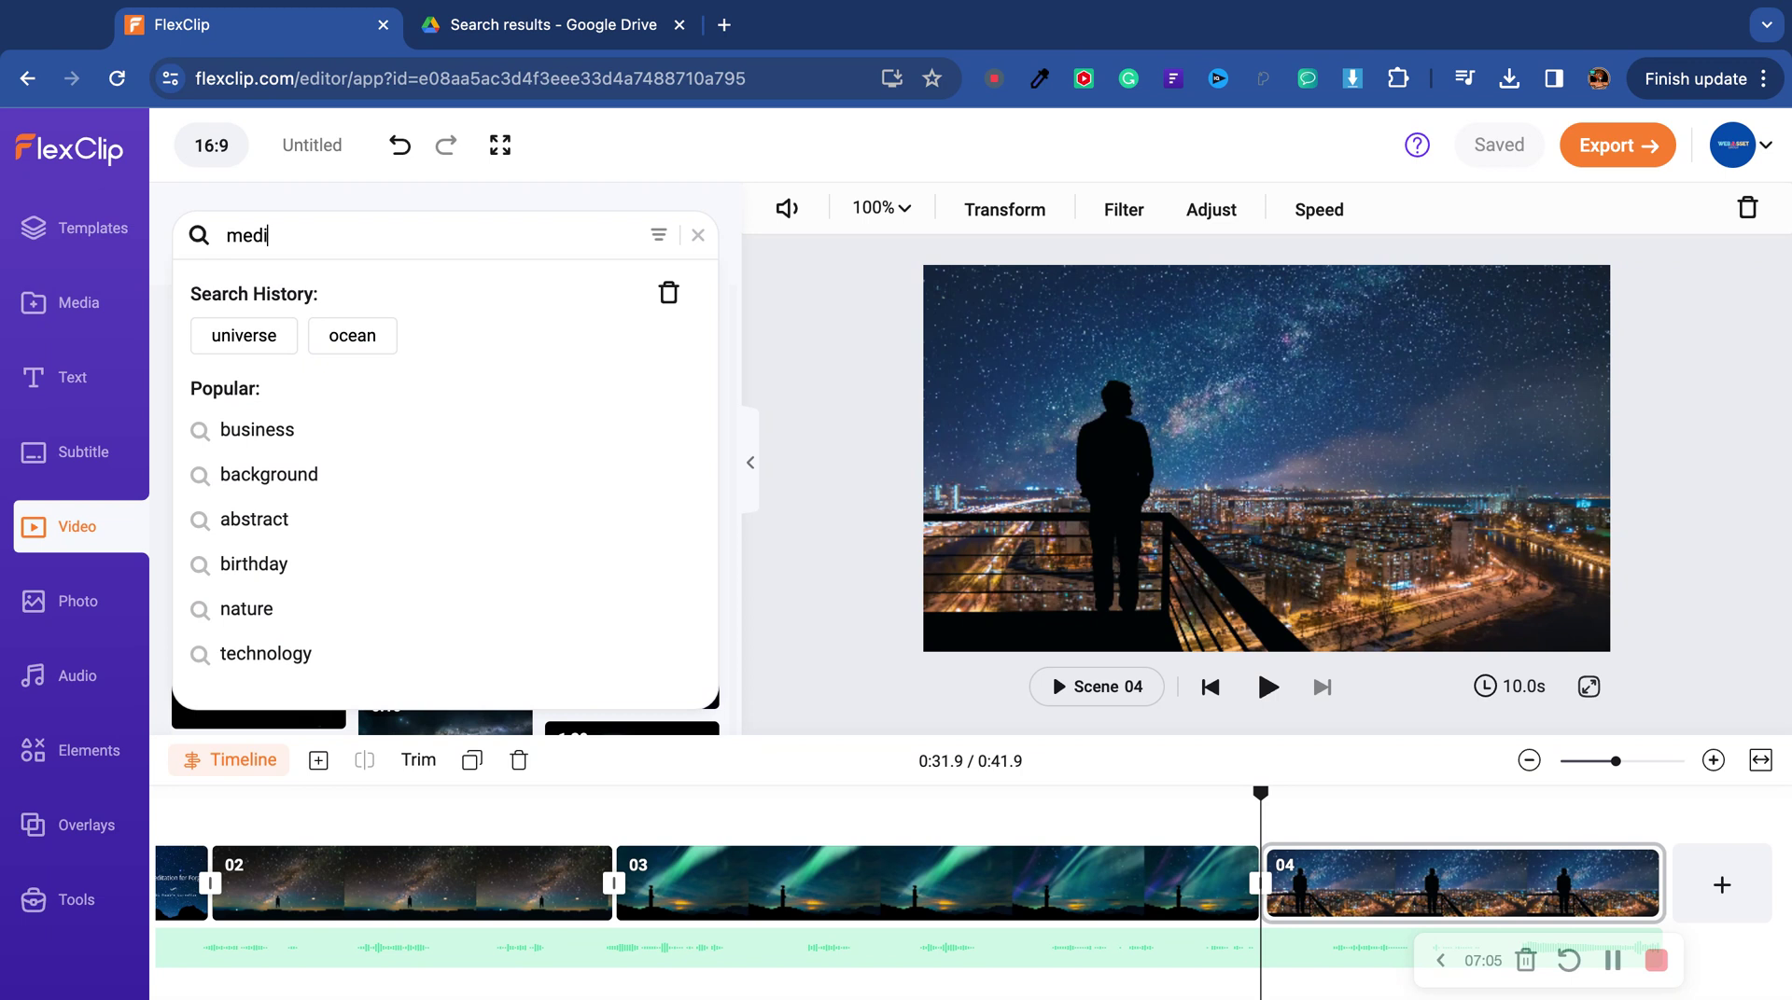
{"action": "key", "text": "Return"}
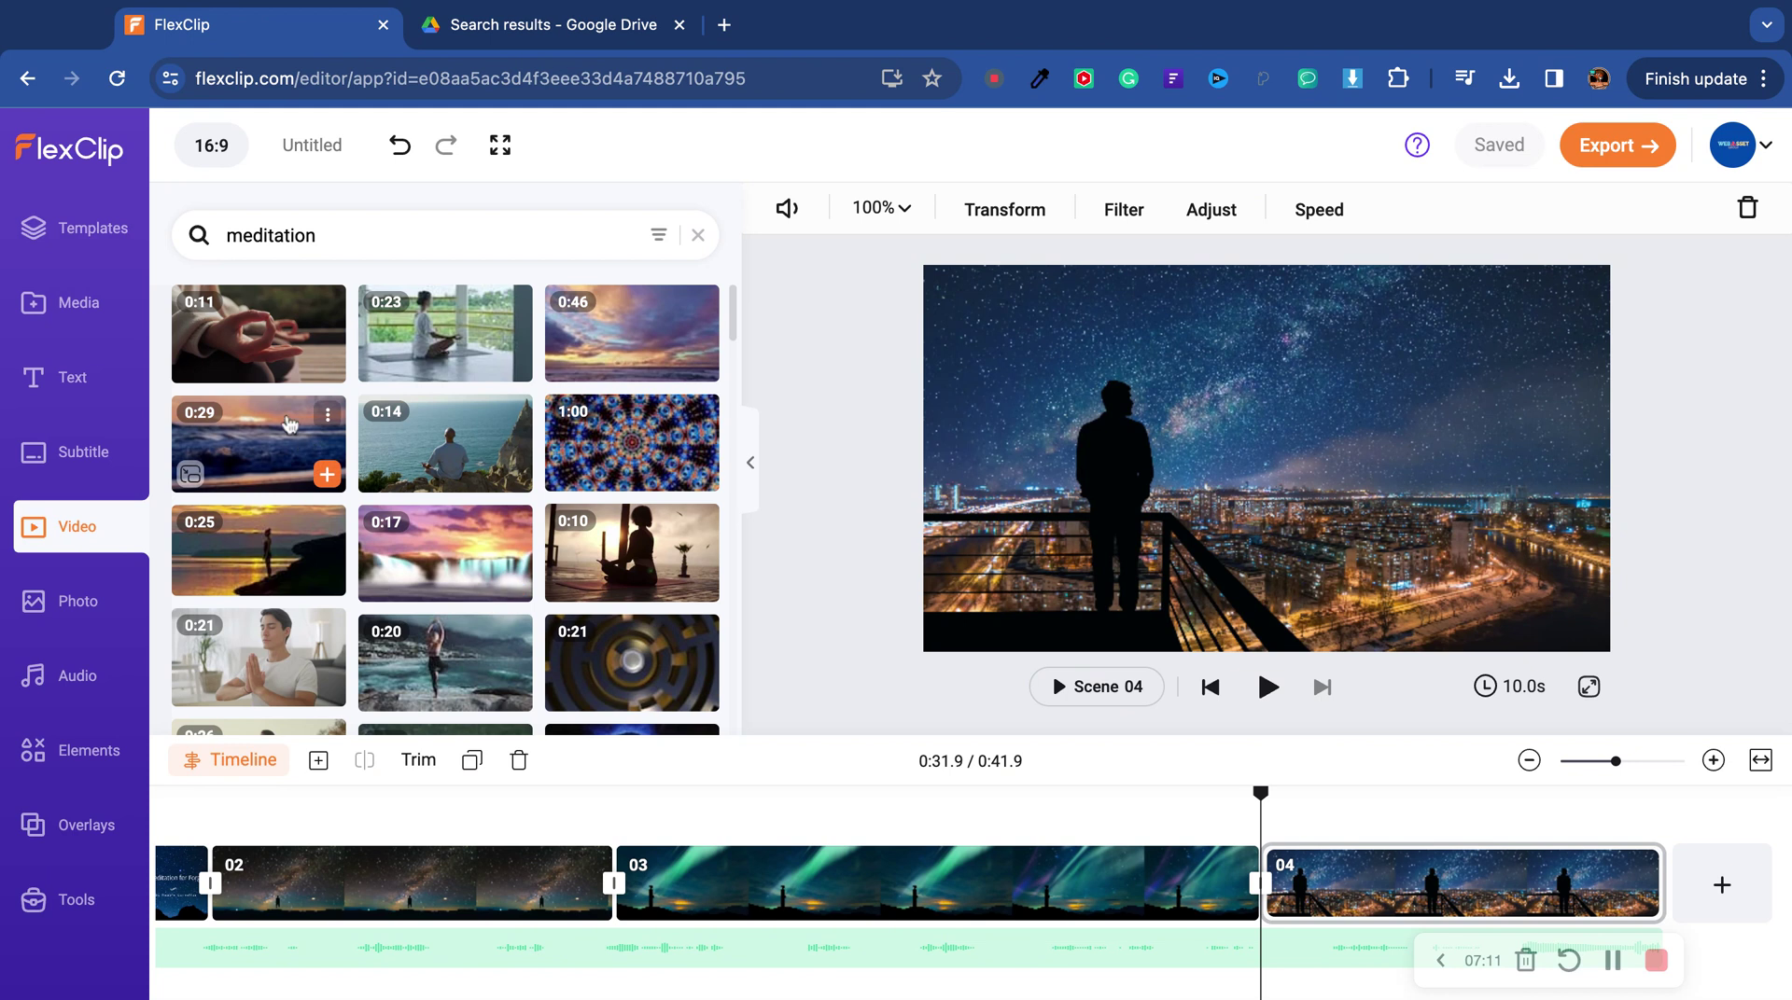
{"action": "scroll", "coordinate": [483, 619], "scroll_direction": "down", "scroll_amount": 3}
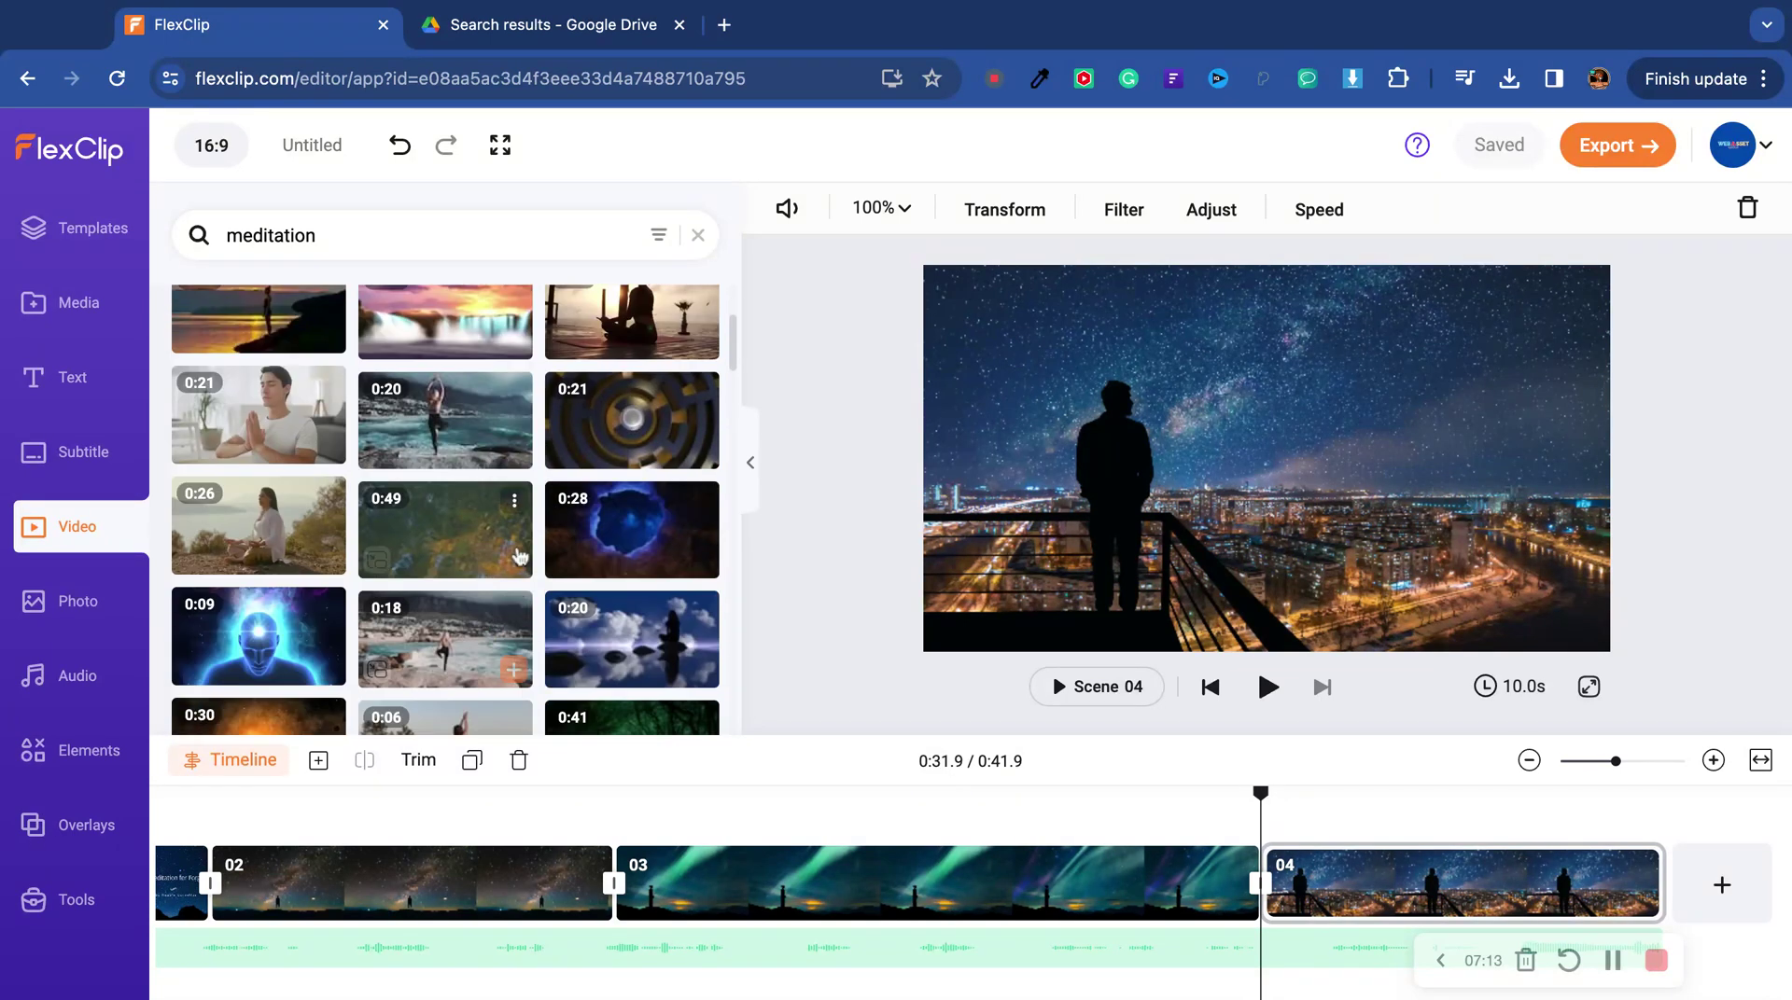
- Add the 30-second glowing meditation clip as Scene 05, followed by a blank Scene 06
{"action": "scroll", "coordinate": [299, 623], "scroll_direction": "down", "scroll_amount": 3}
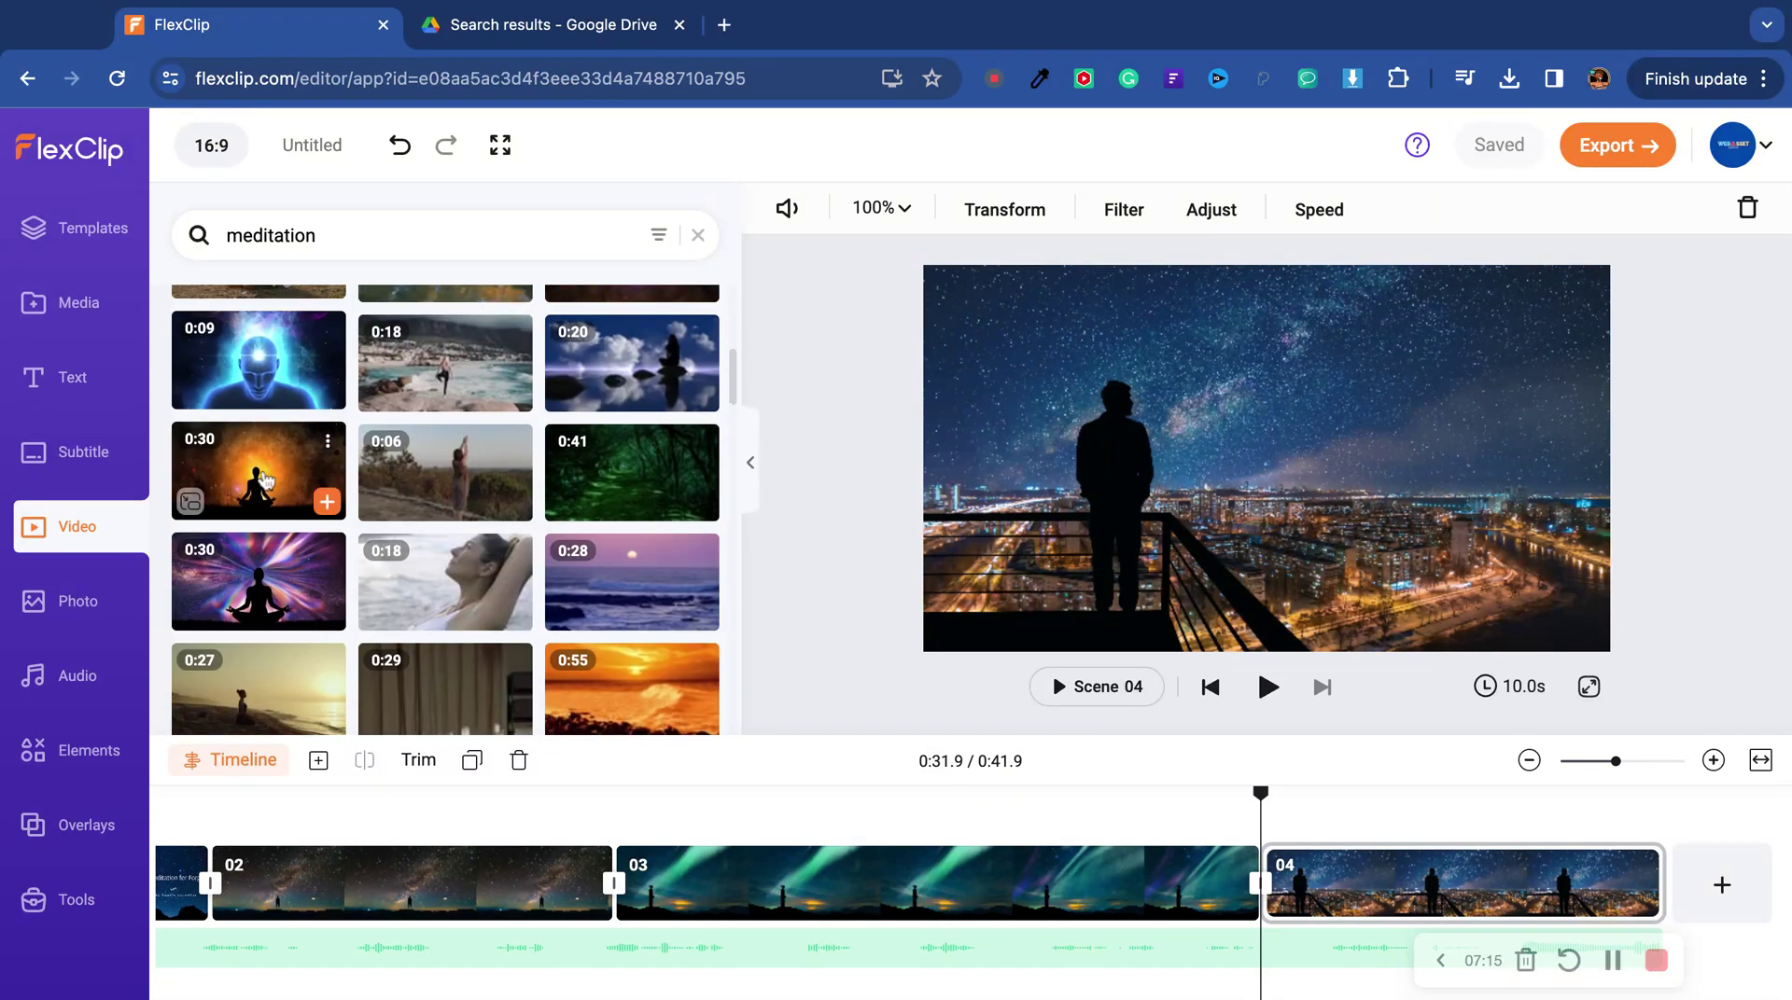
{"action": "left_click", "coordinate": [265, 481]}
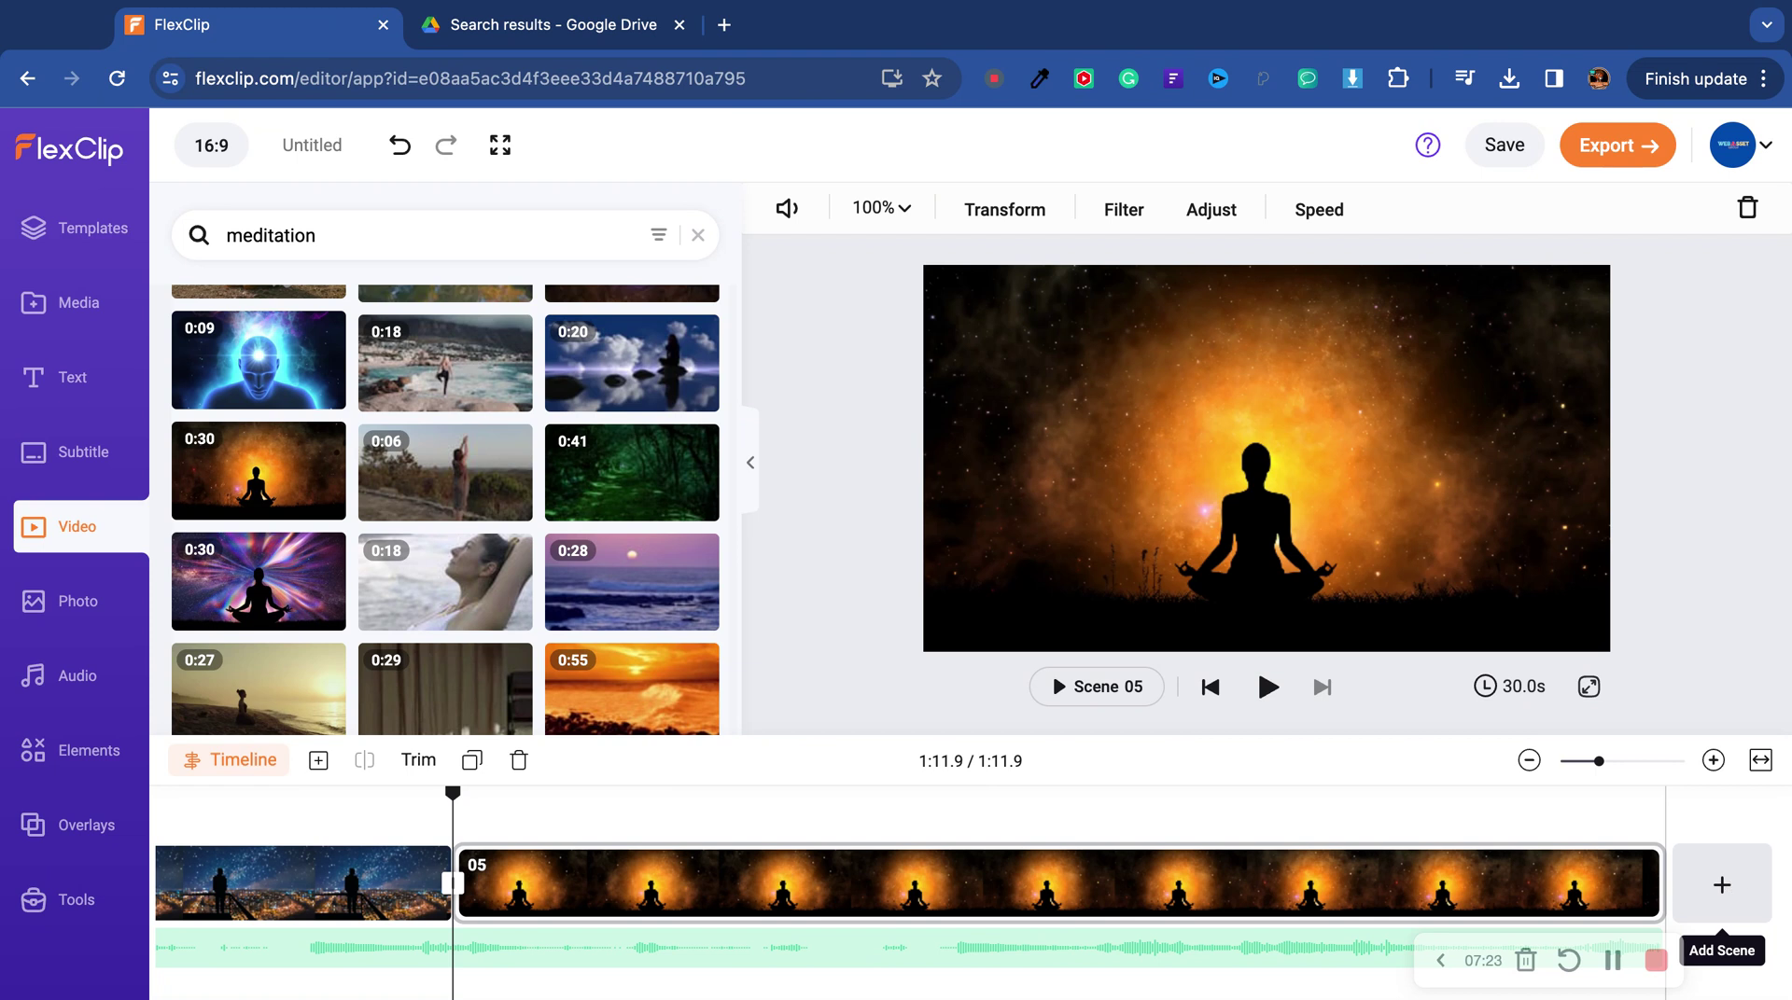
{"action": "left_click", "coordinate": [1722, 885]}
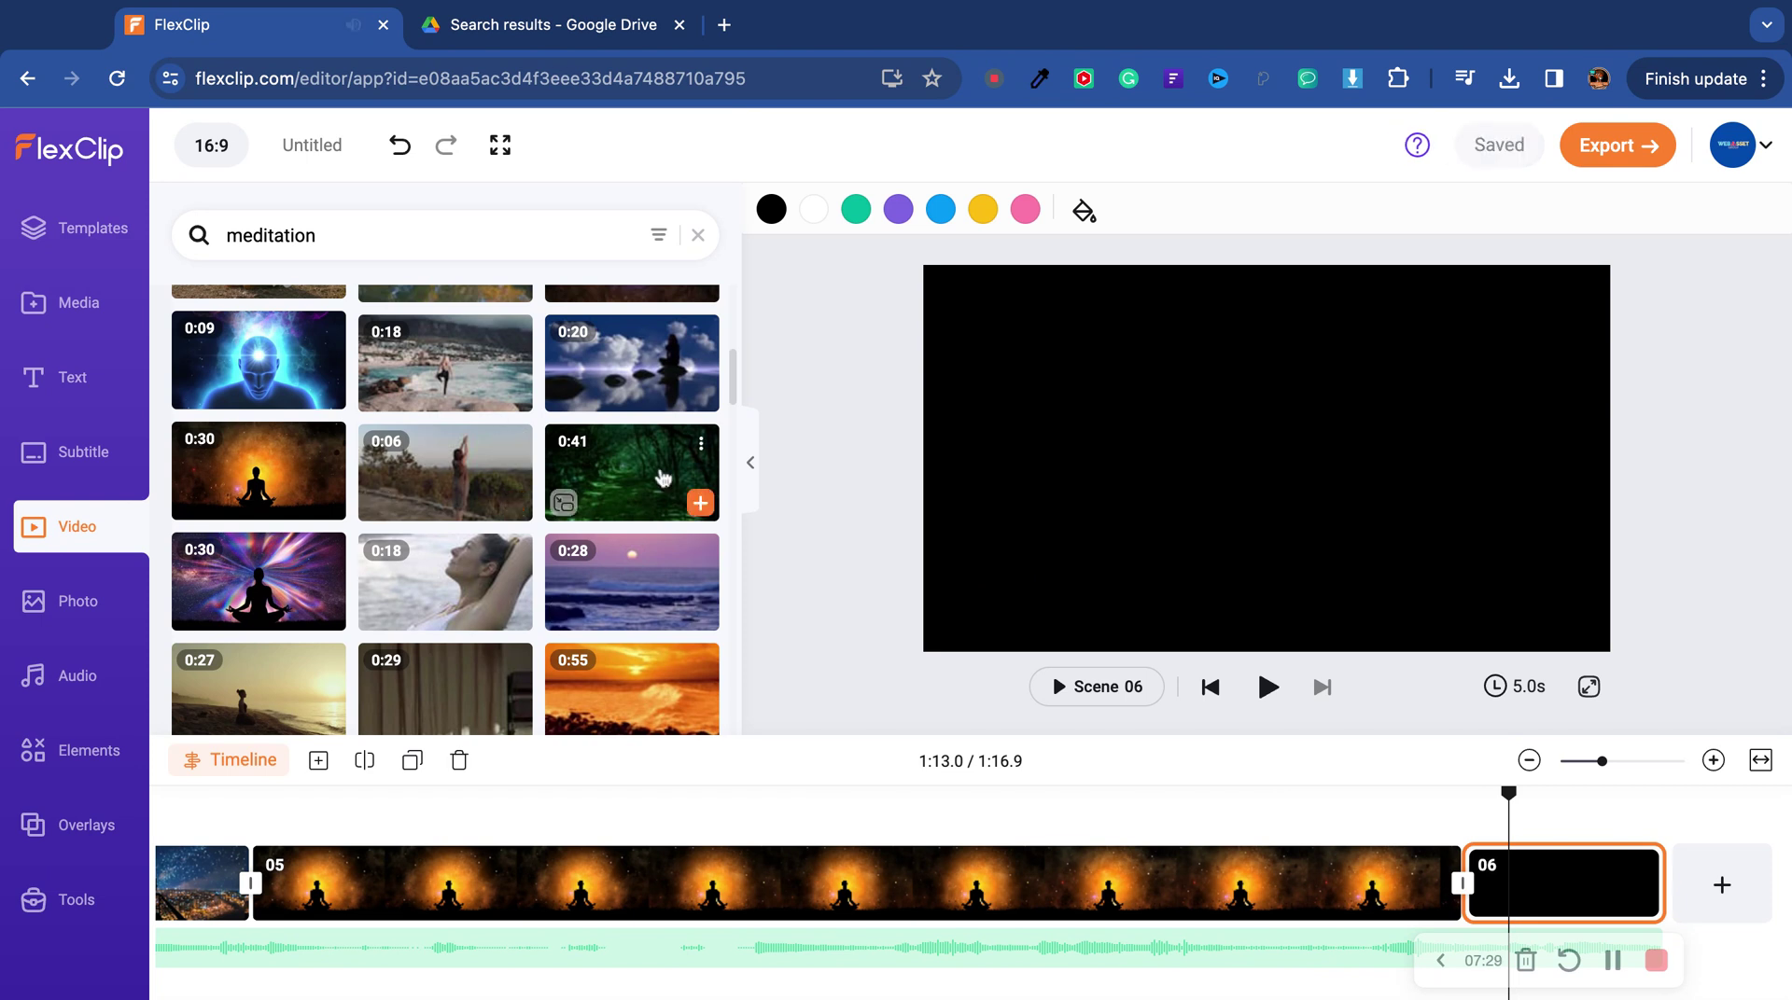
- Fill Scene 06 with the 30-second galaxy meditation clip and preview it
{"action": "scroll", "coordinate": [662, 478], "scroll_direction": "down", "scroll_amount": 10}
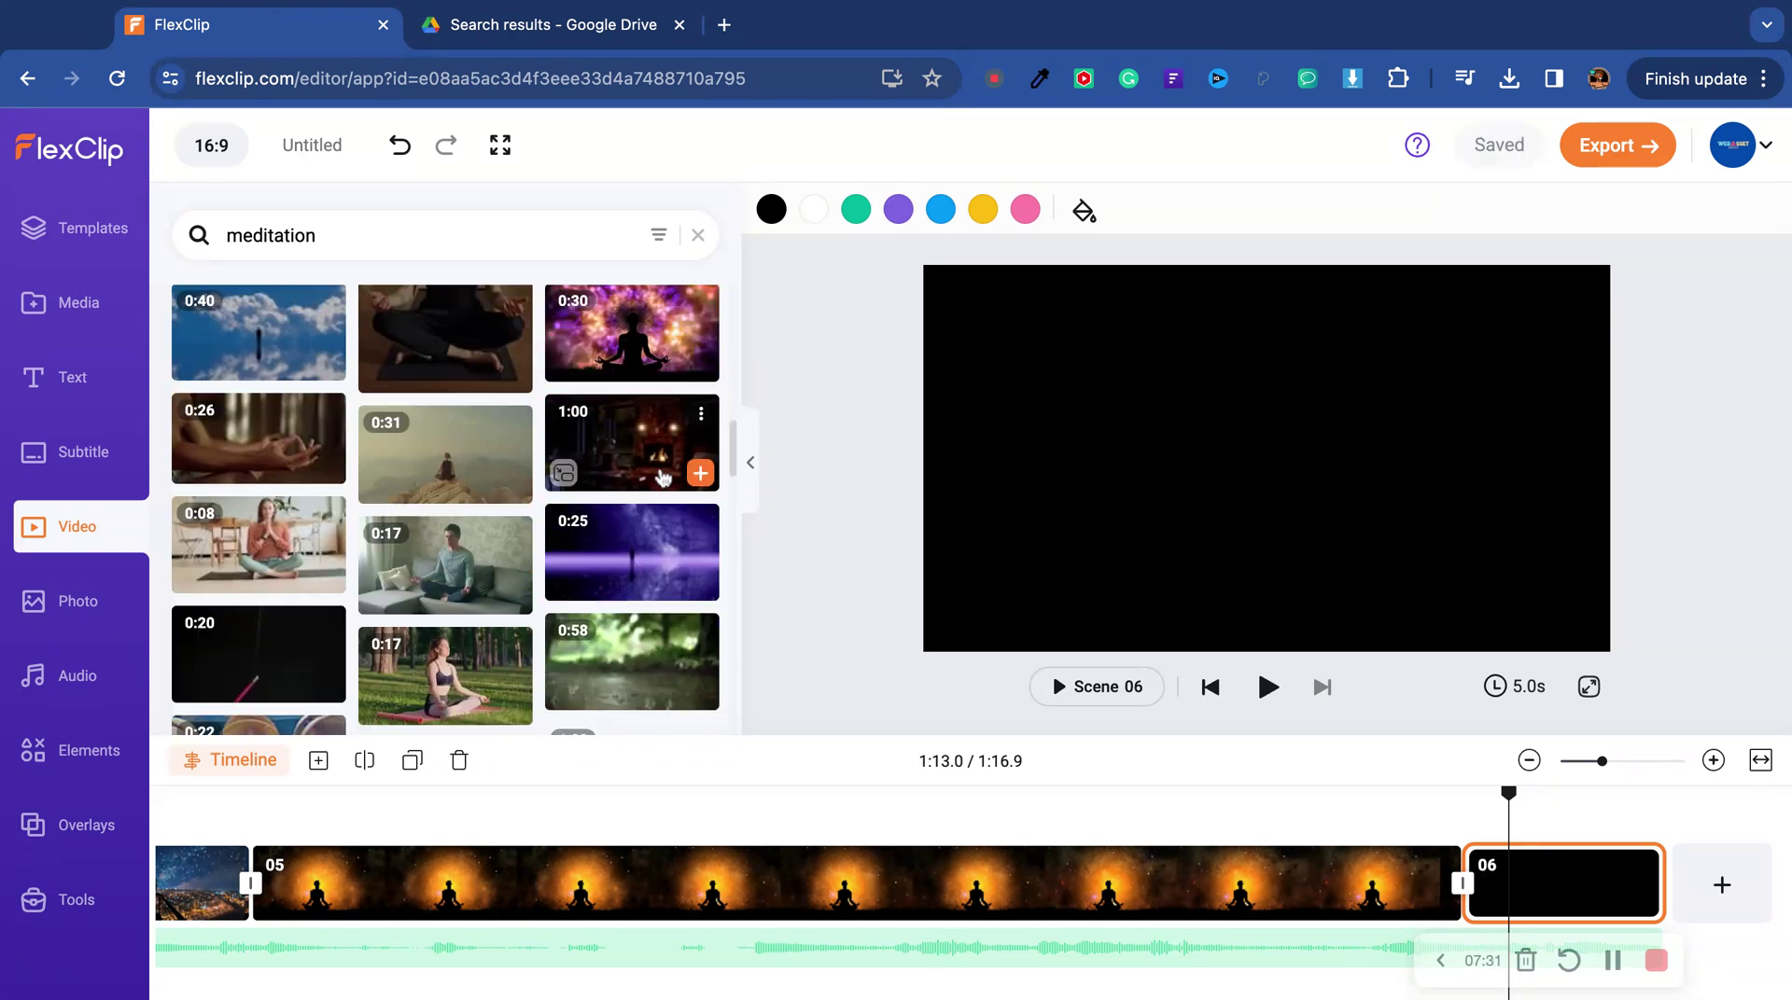
{"action": "left_click_drag", "start_coordinate": [602, 364], "coordinate": [1550, 898]}
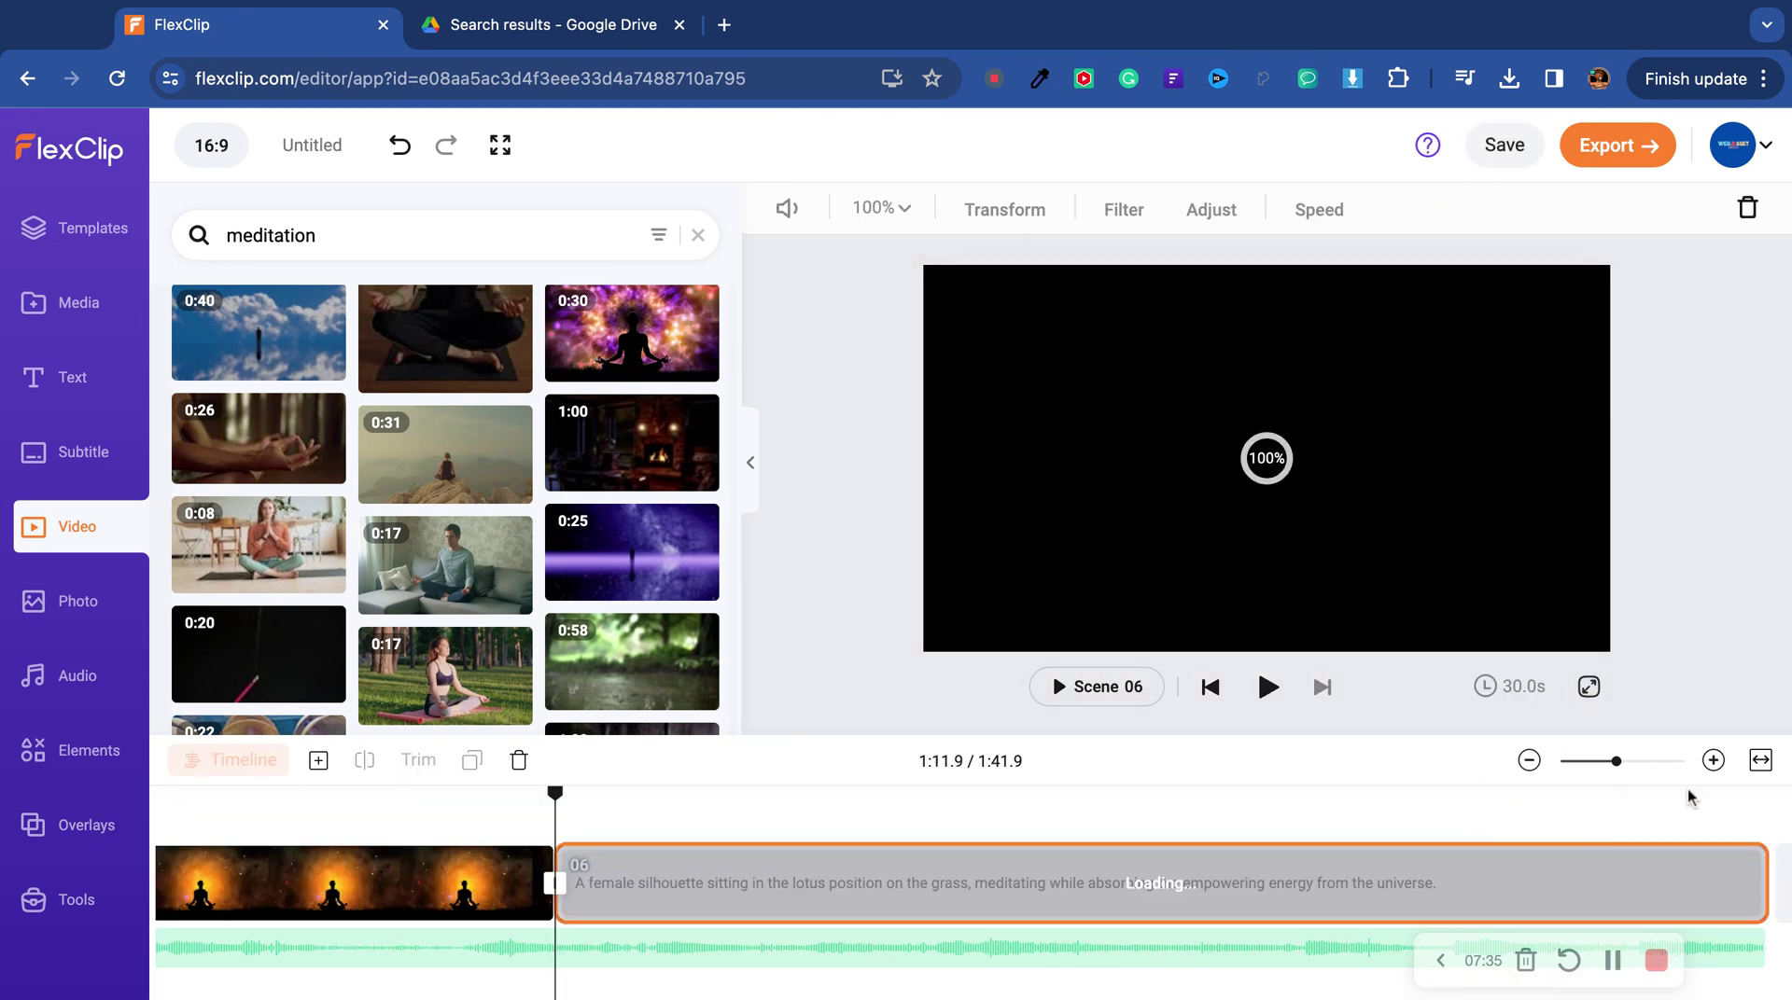
{"action": "left_click", "coordinate": [1136, 803]}
{"action": "key", "text": "space"}
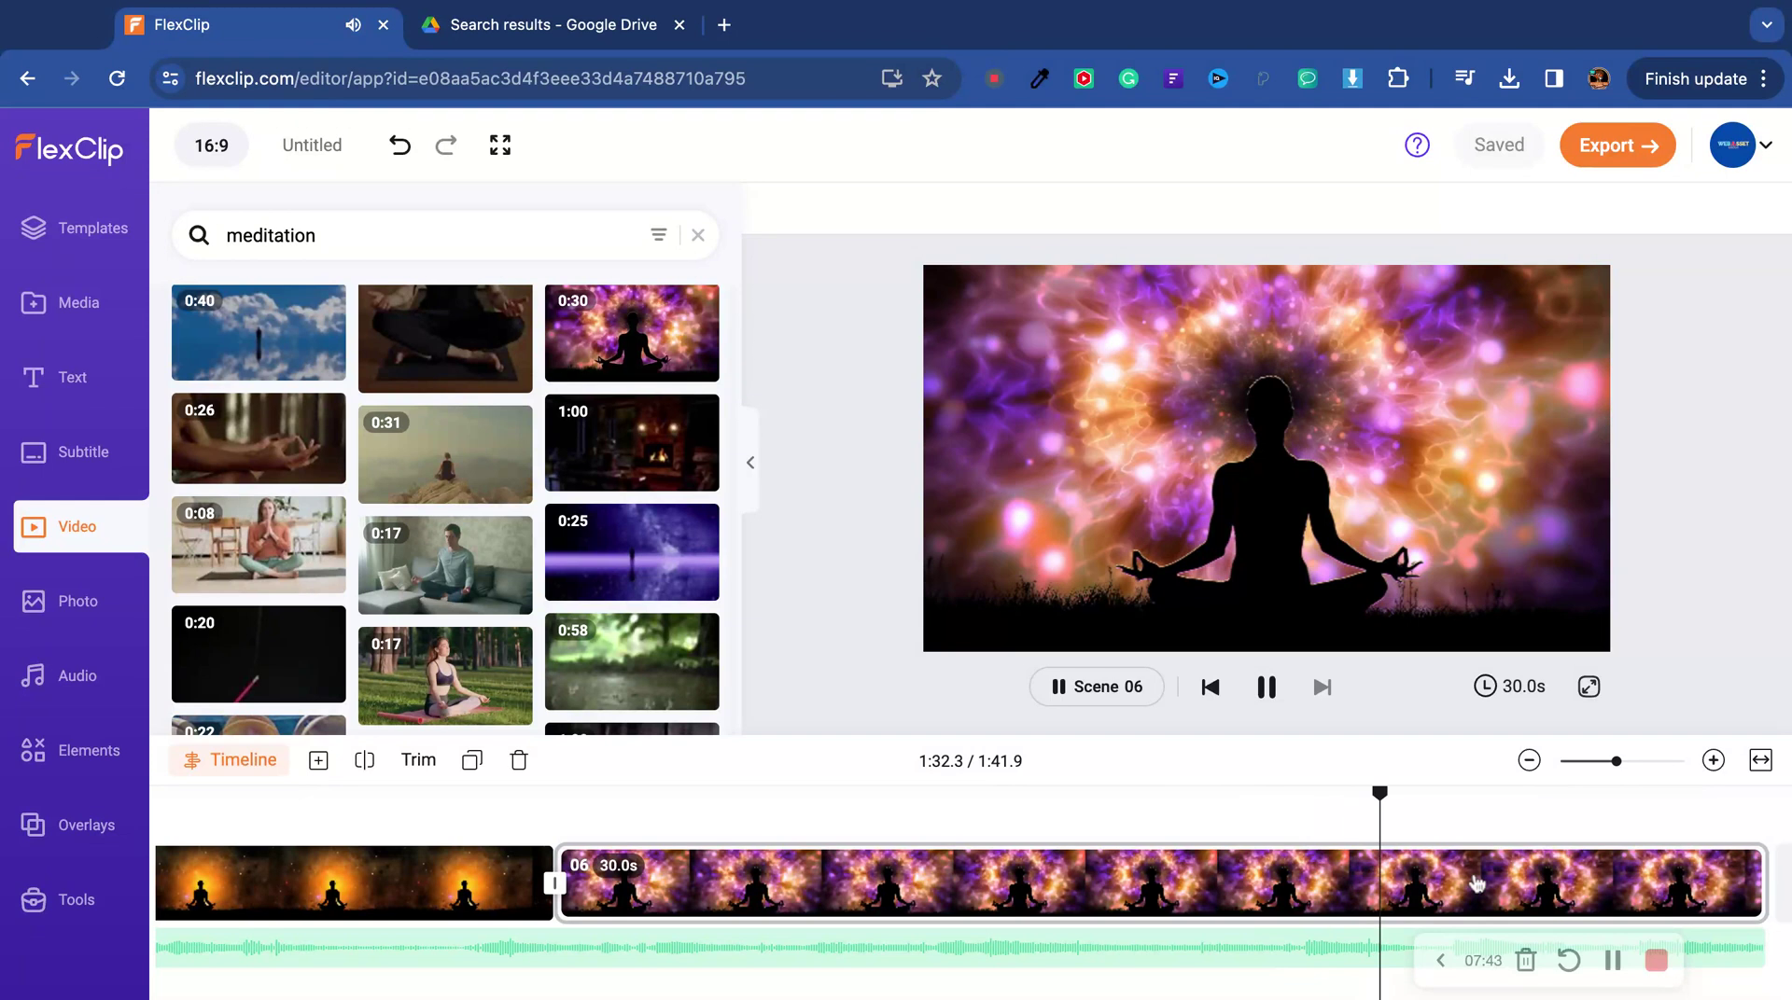
- Check the end of the video and begin a new stock video search
{"action": "left_click", "coordinate": [1732, 795]}
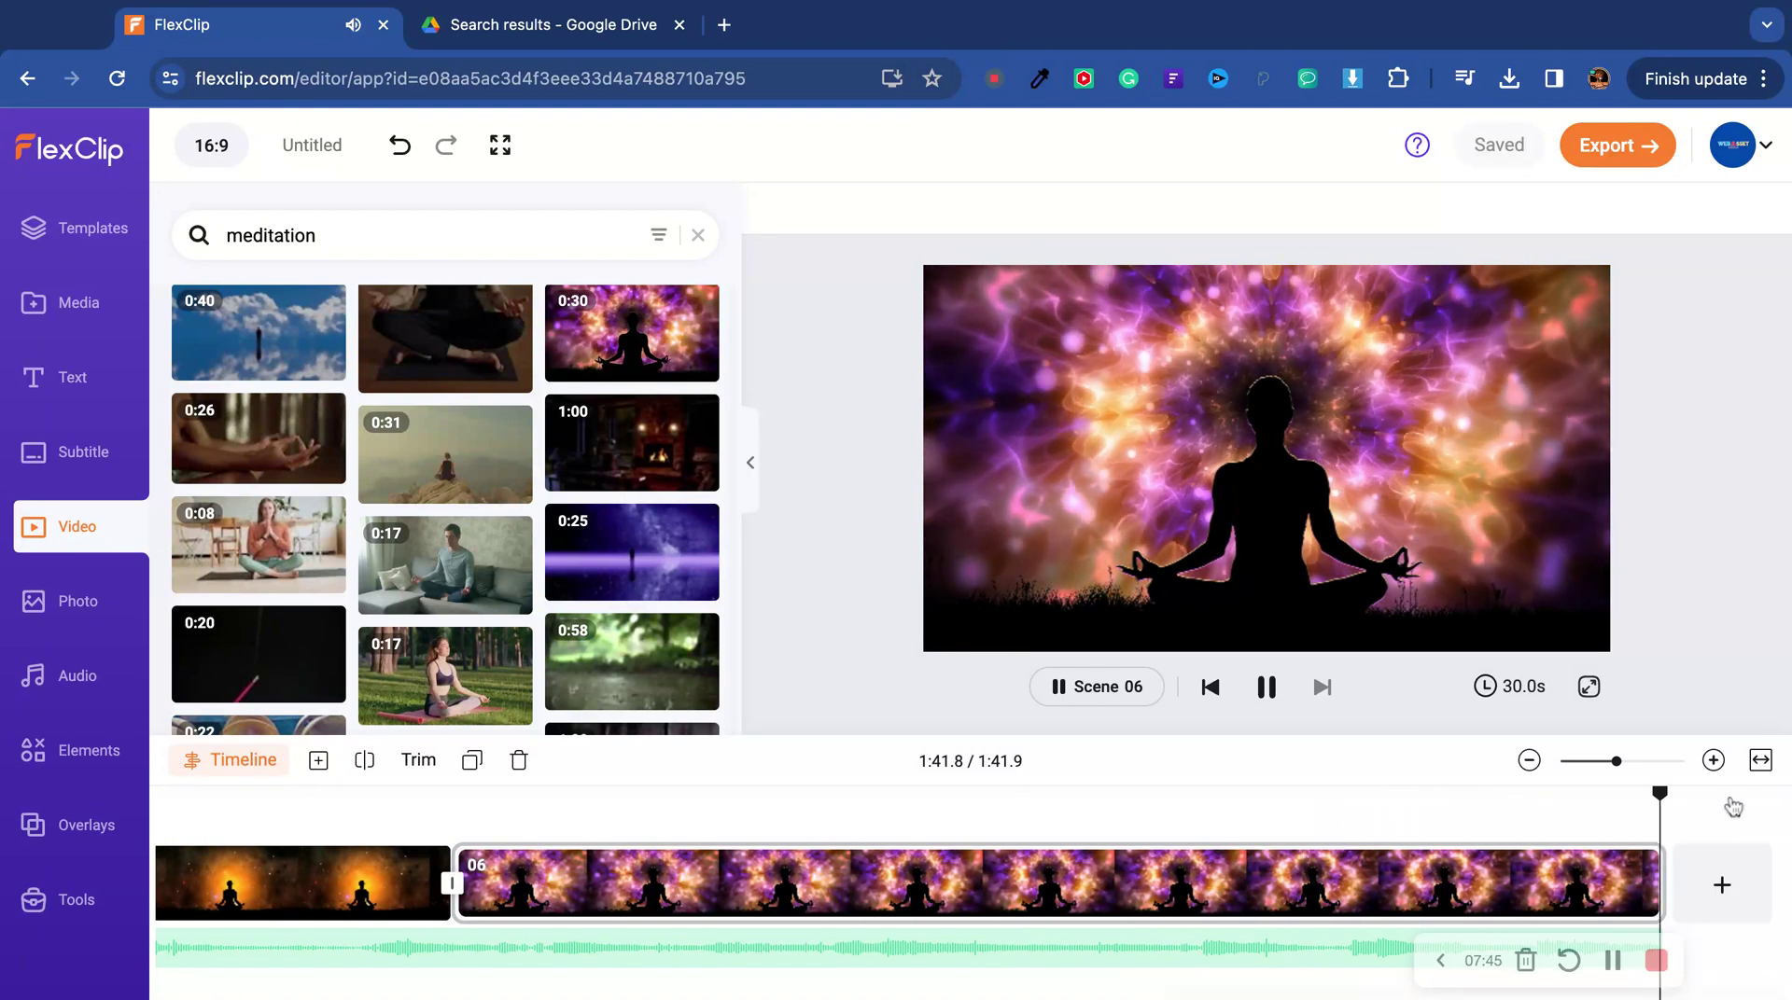
{"action": "scroll", "coordinate": [361, 583], "scroll_direction": "down", "scroll_amount": 5}
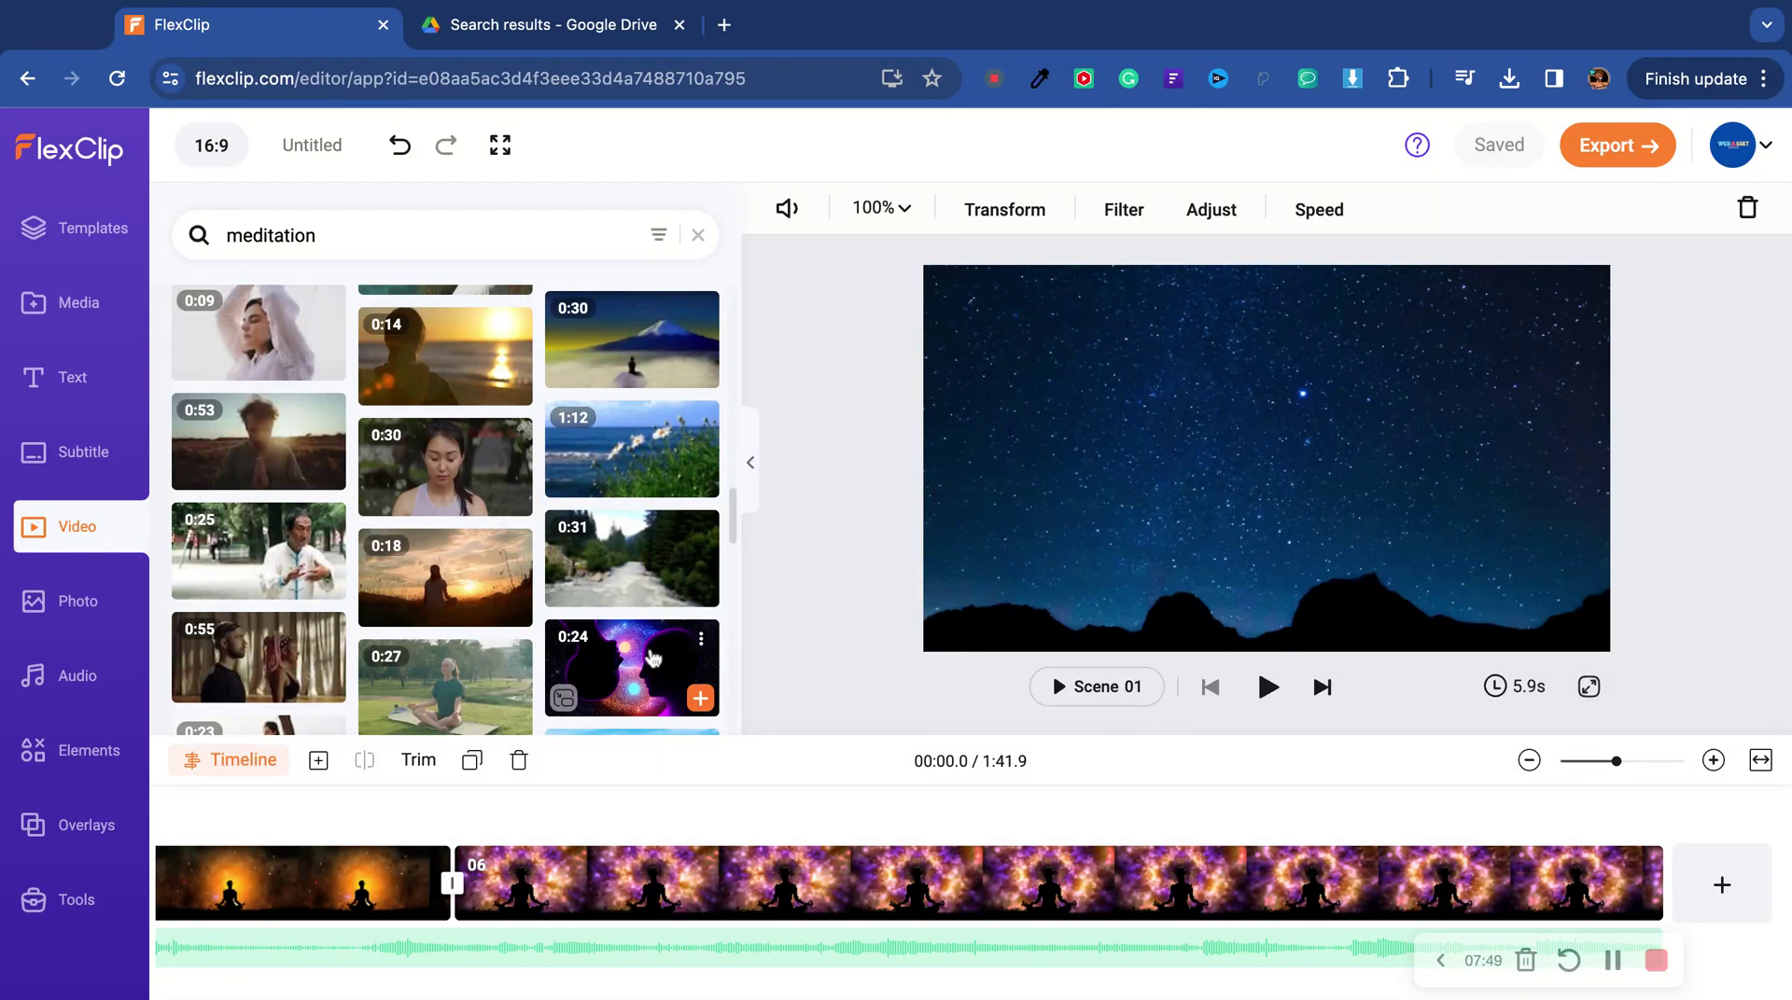
{"action": "scroll", "coordinate": [582, 555], "scroll_direction": "down", "scroll_amount": 4}
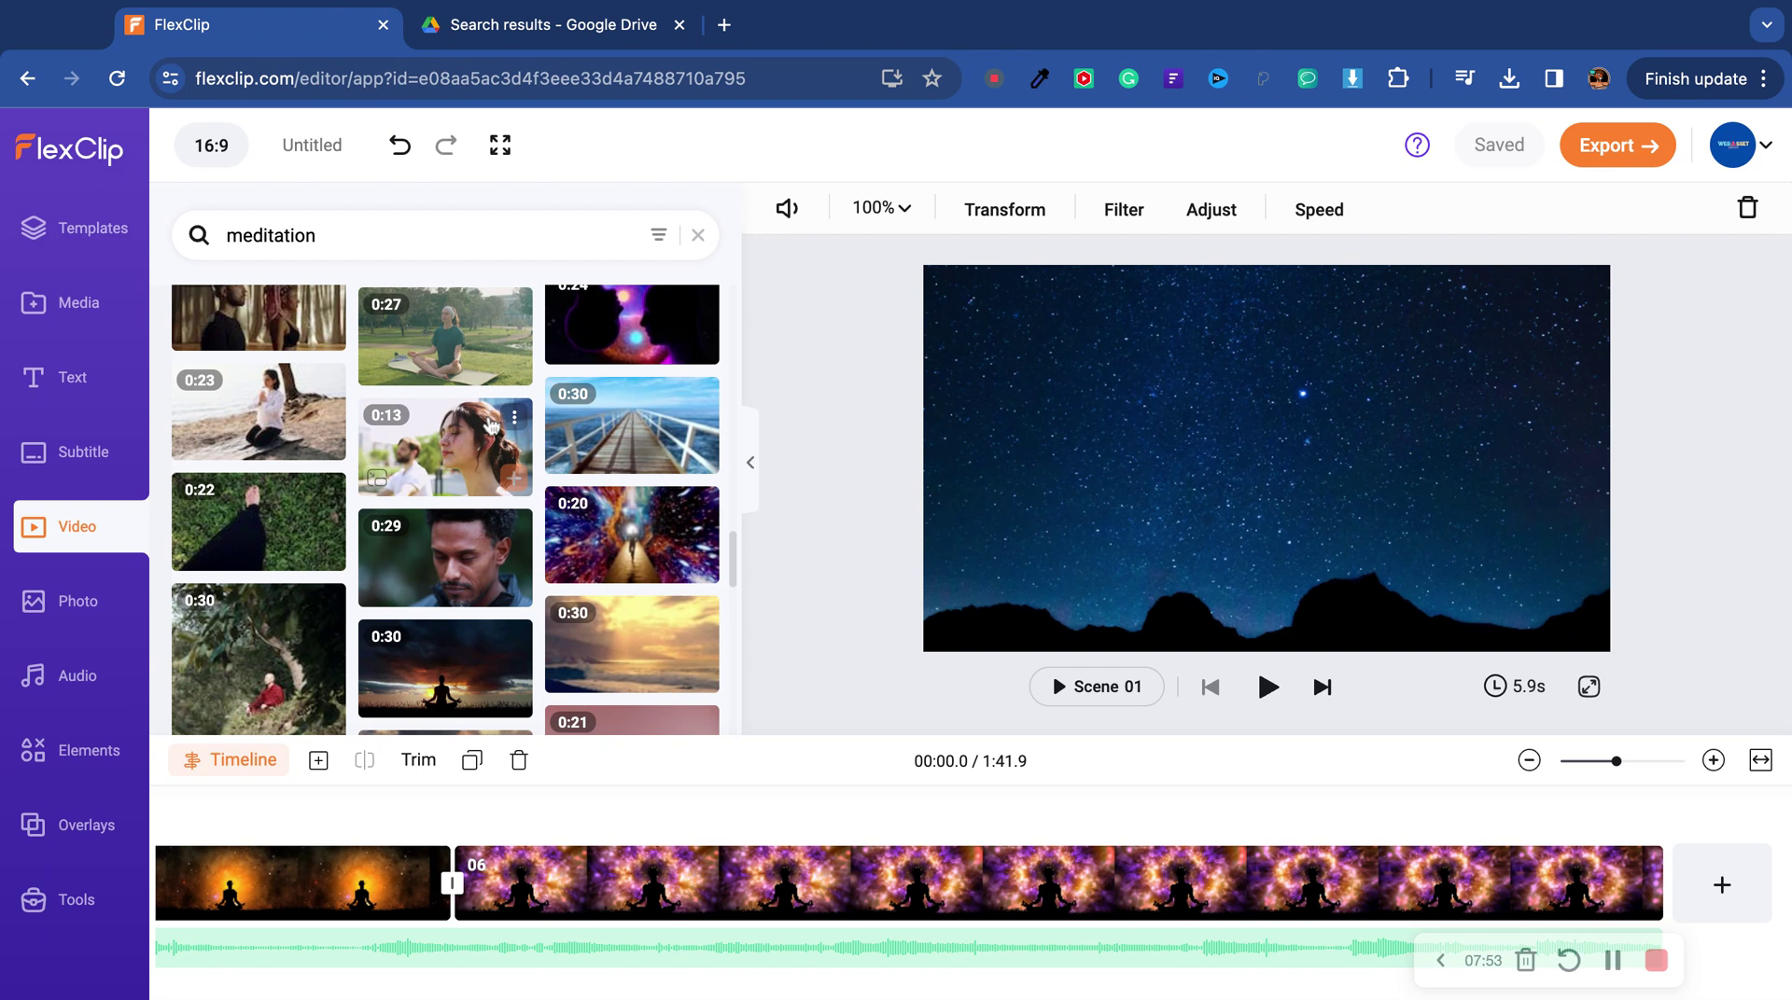
{"action": "left_click", "coordinate": [388, 234]}
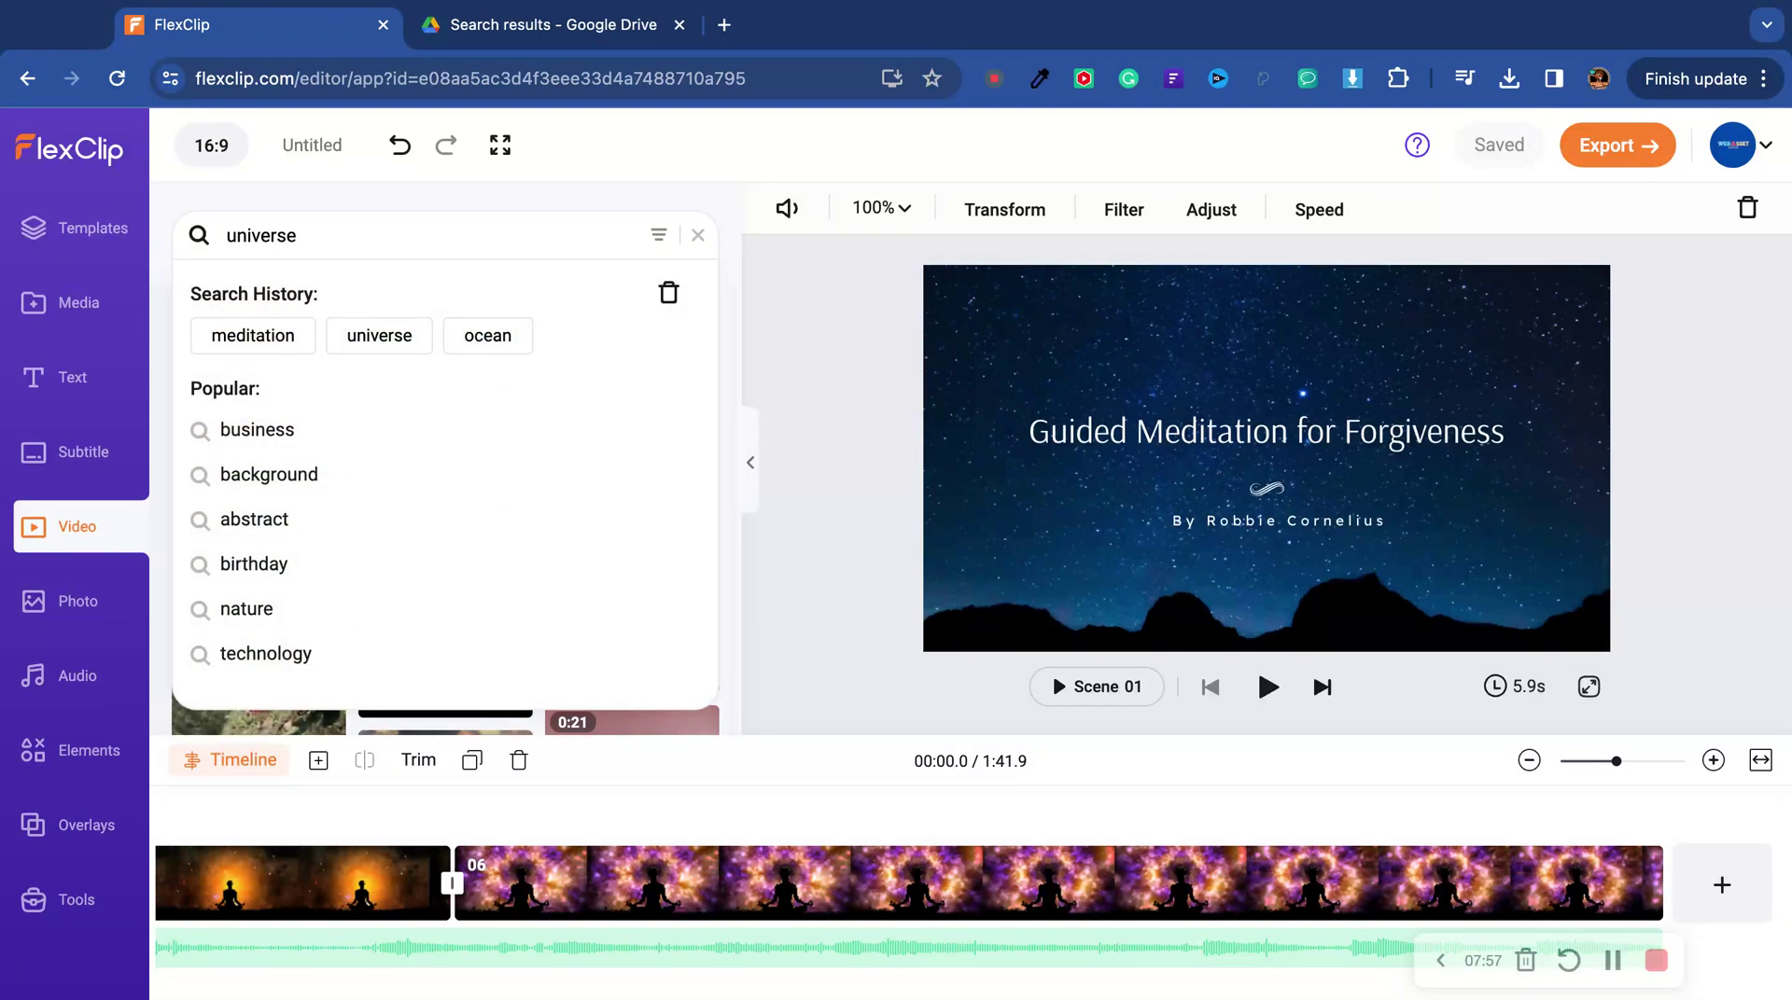
- Search 'universe people' and add the 30-second Milky Way group and 10-second crescent-moon clips as scenes
{"action": "type", "text": "le"}
{"action": "key", "text": "Return"}
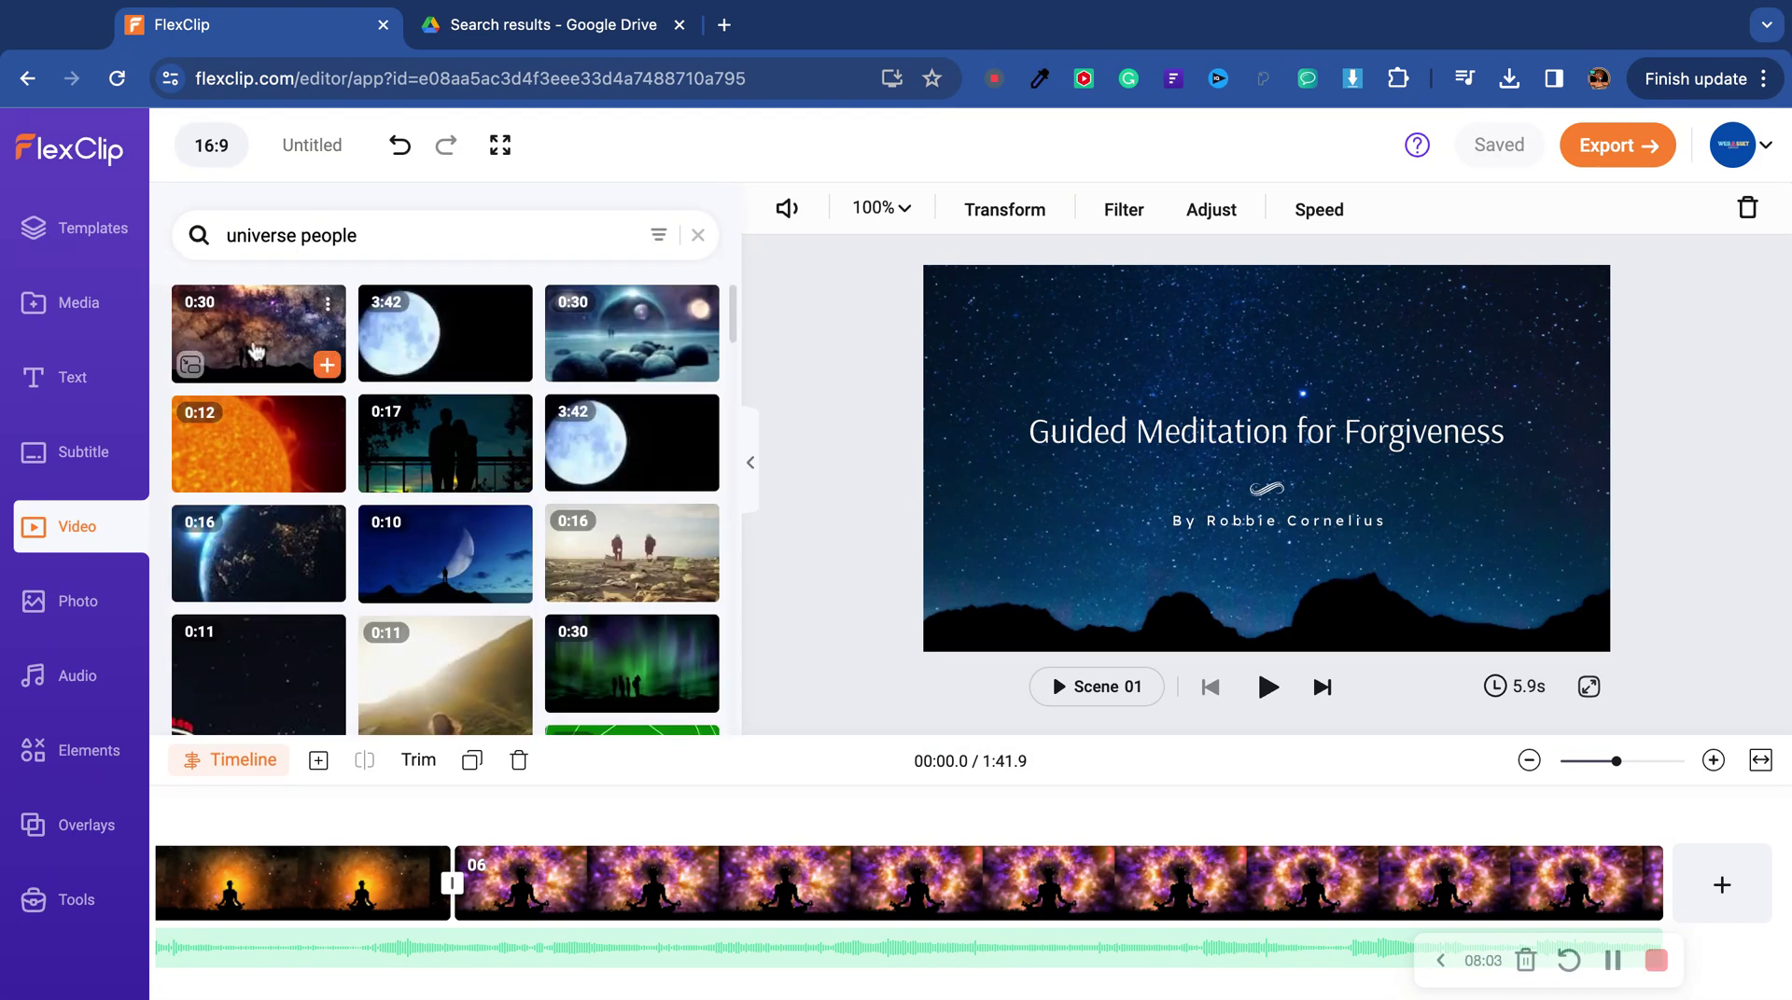
{"action": "left_click_drag", "start_coordinate": [256, 350], "coordinate": [1722, 891]}
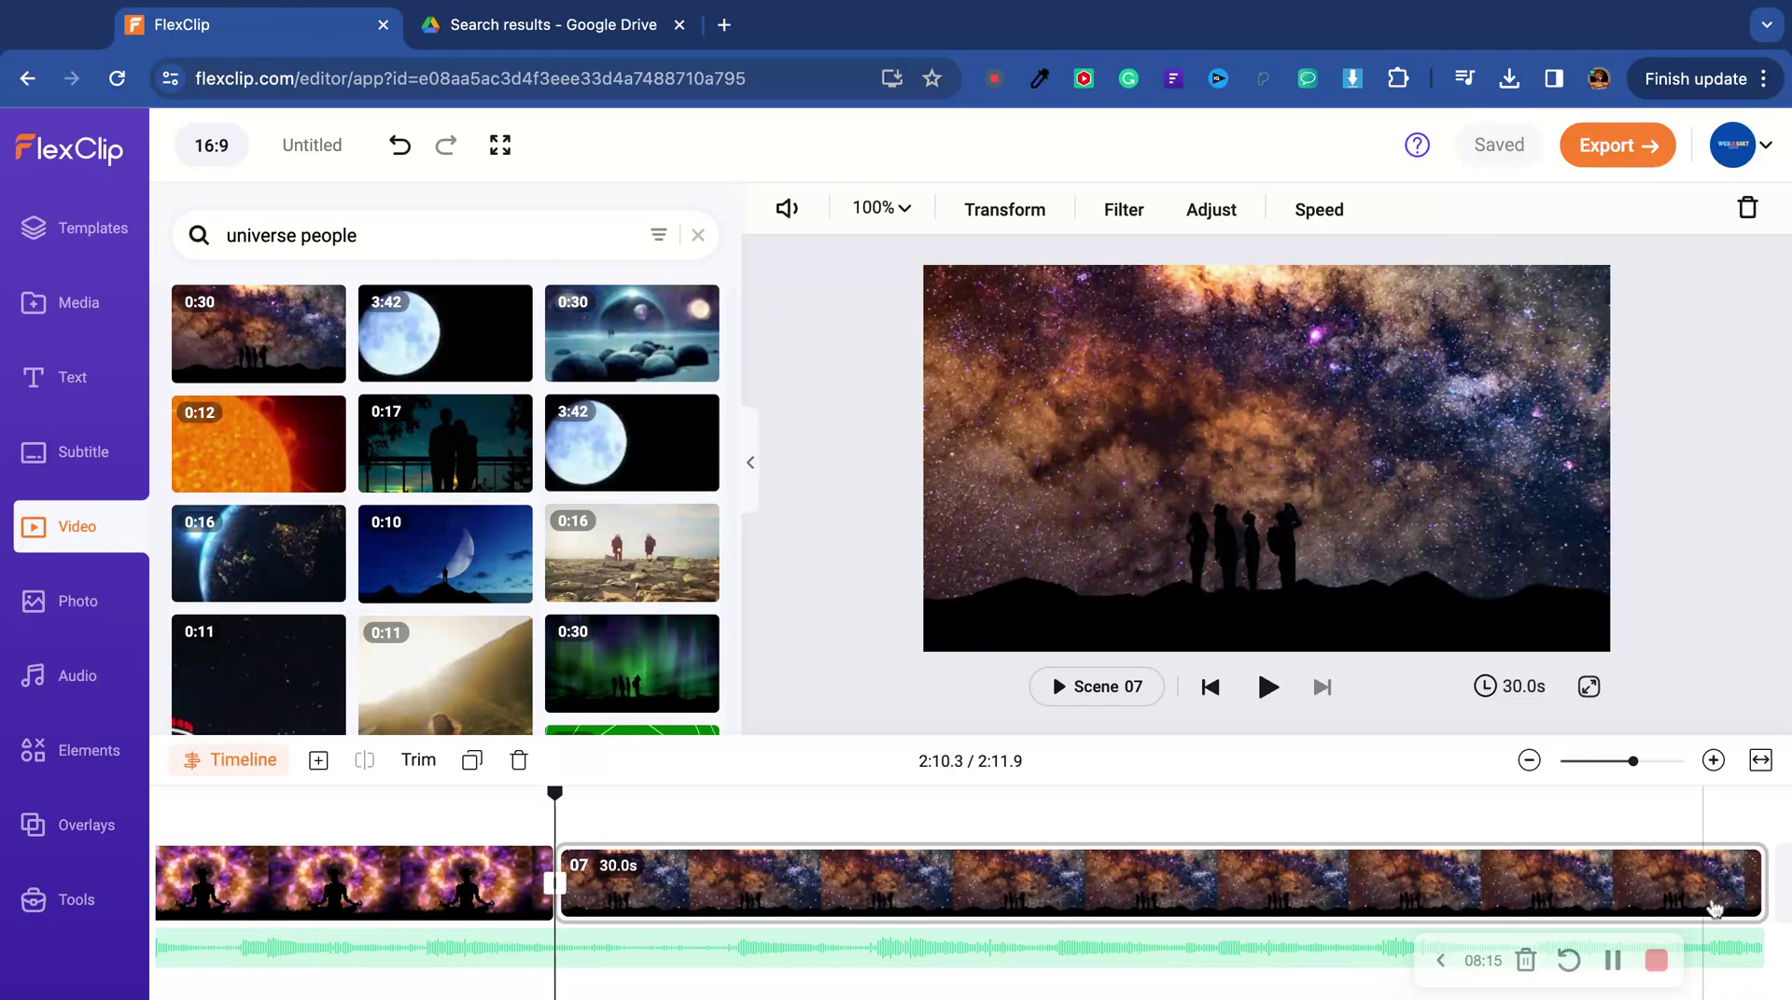
{"action": "left_click", "coordinate": [1756, 804]}
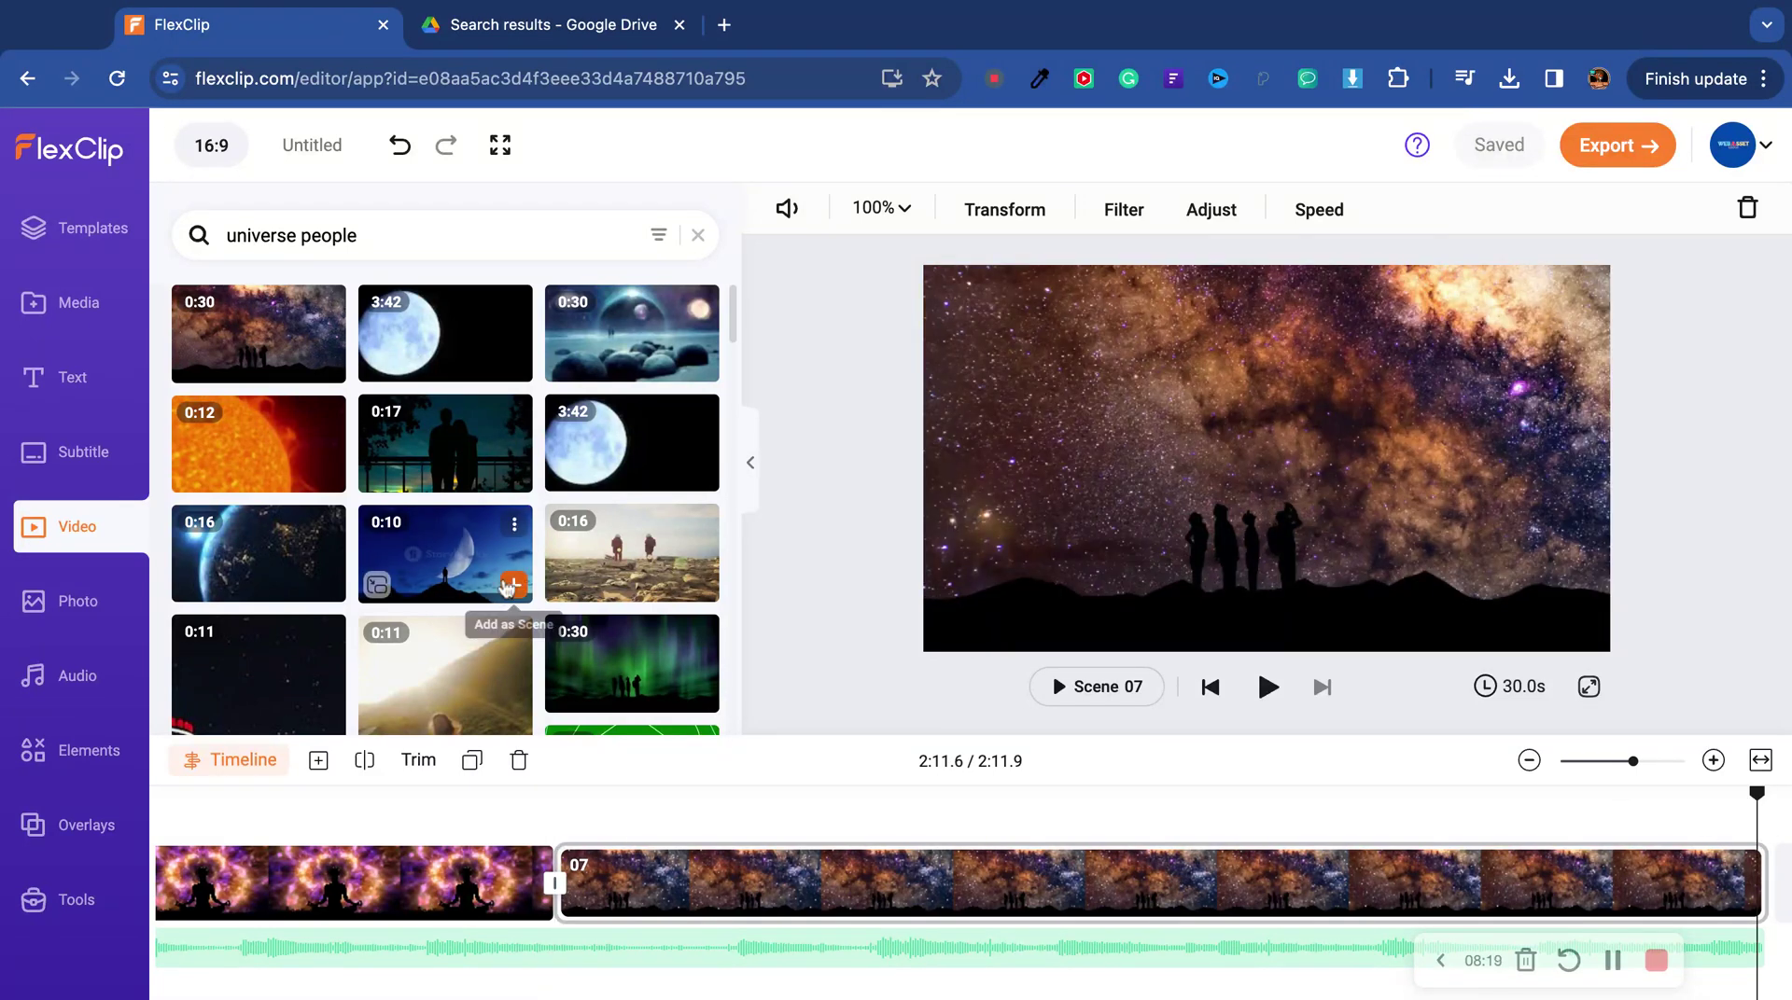
{"action": "left_click", "coordinate": [512, 585]}
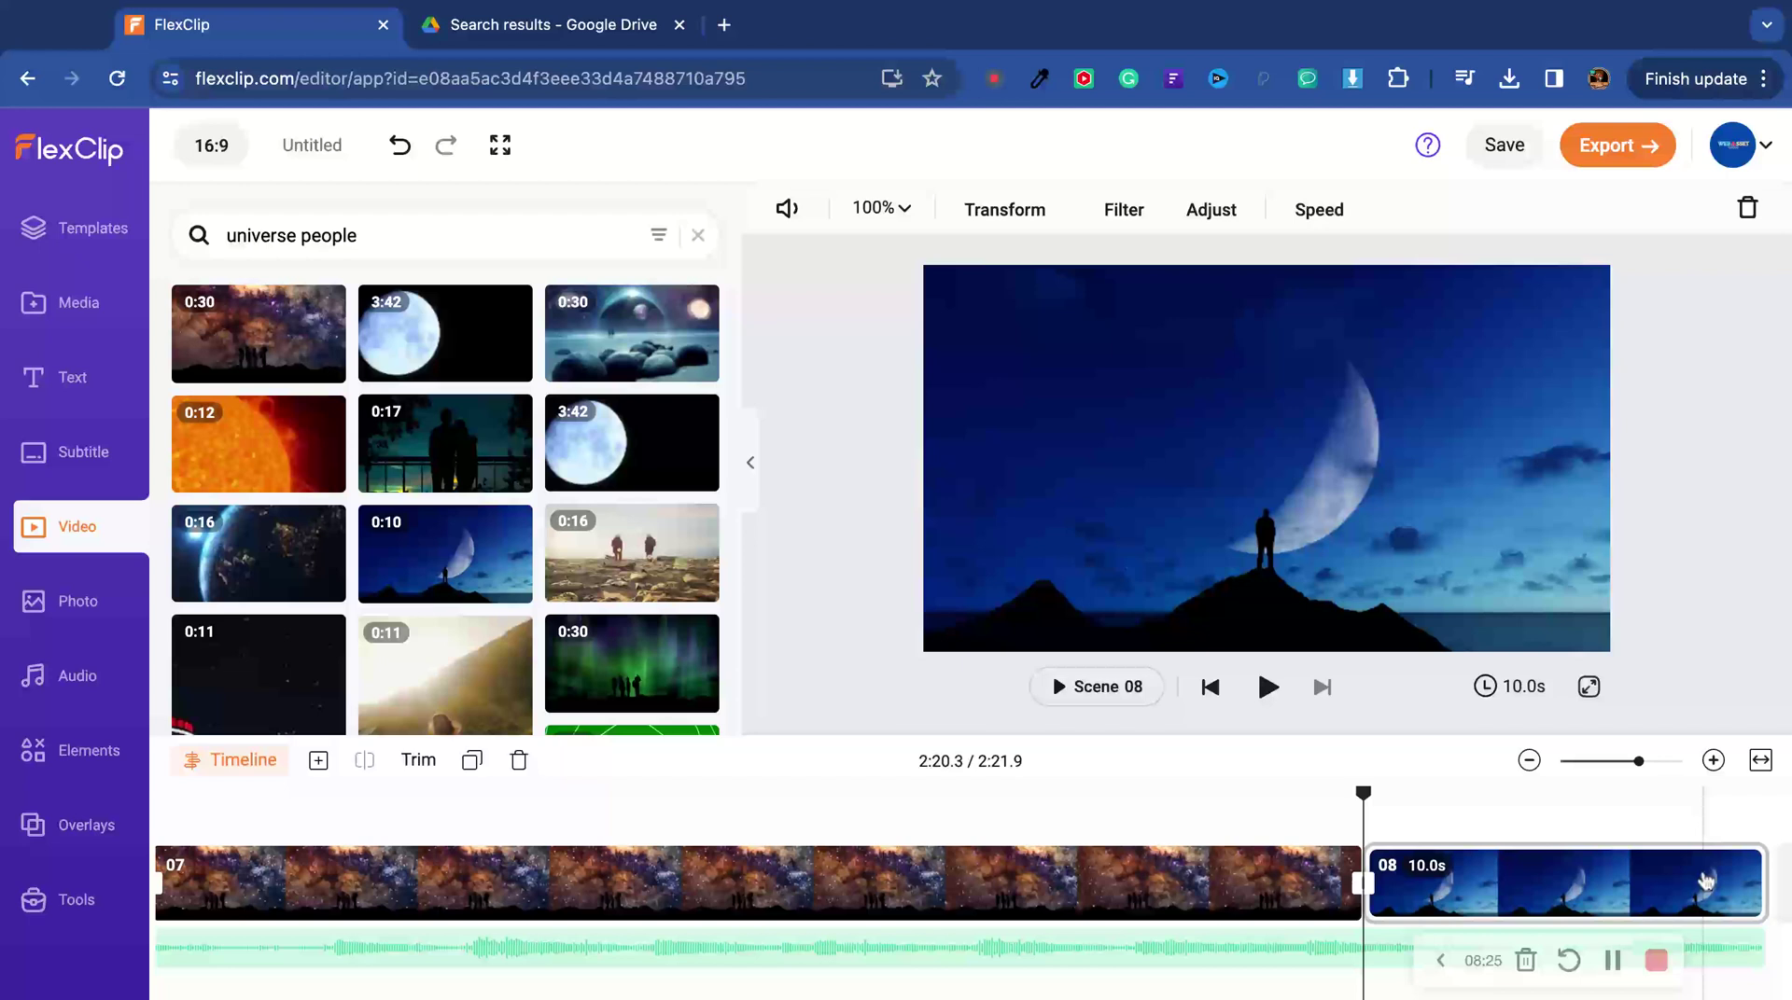
- Add the 30-second people-under-aurora clip as Scene 09 and play it through to the end
{"action": "left_click", "coordinate": [1755, 823]}
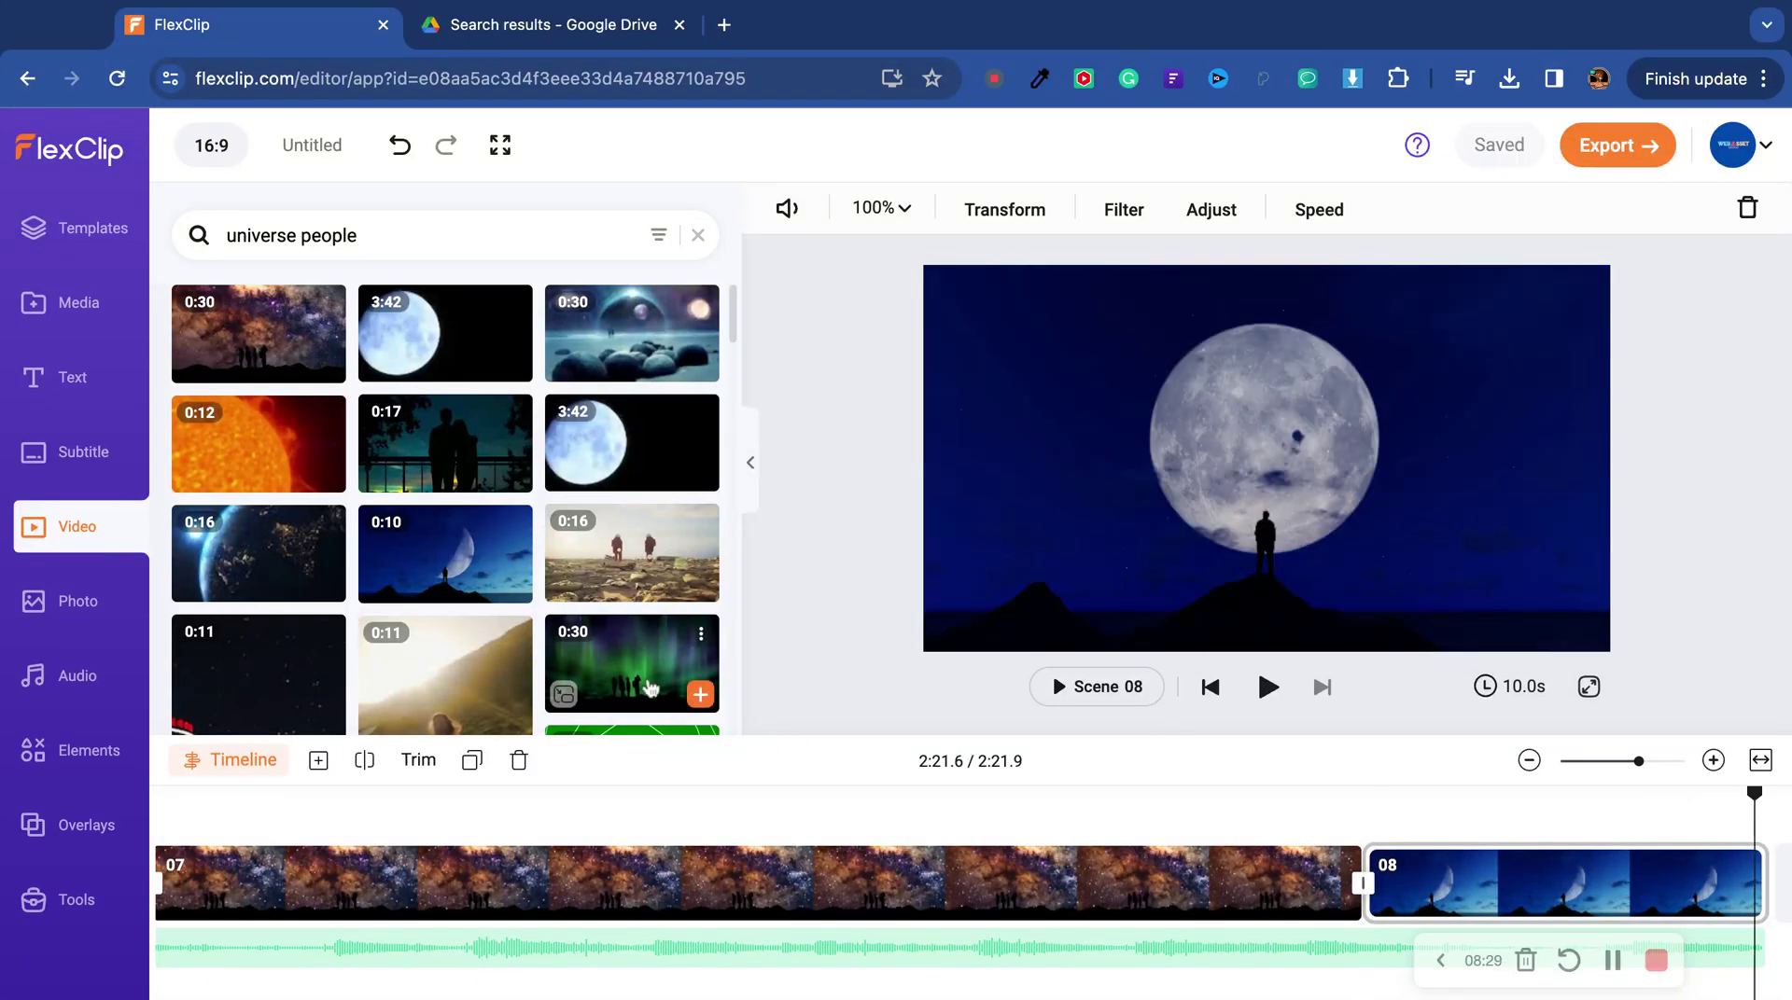
{"action": "left_click", "coordinate": [700, 696]}
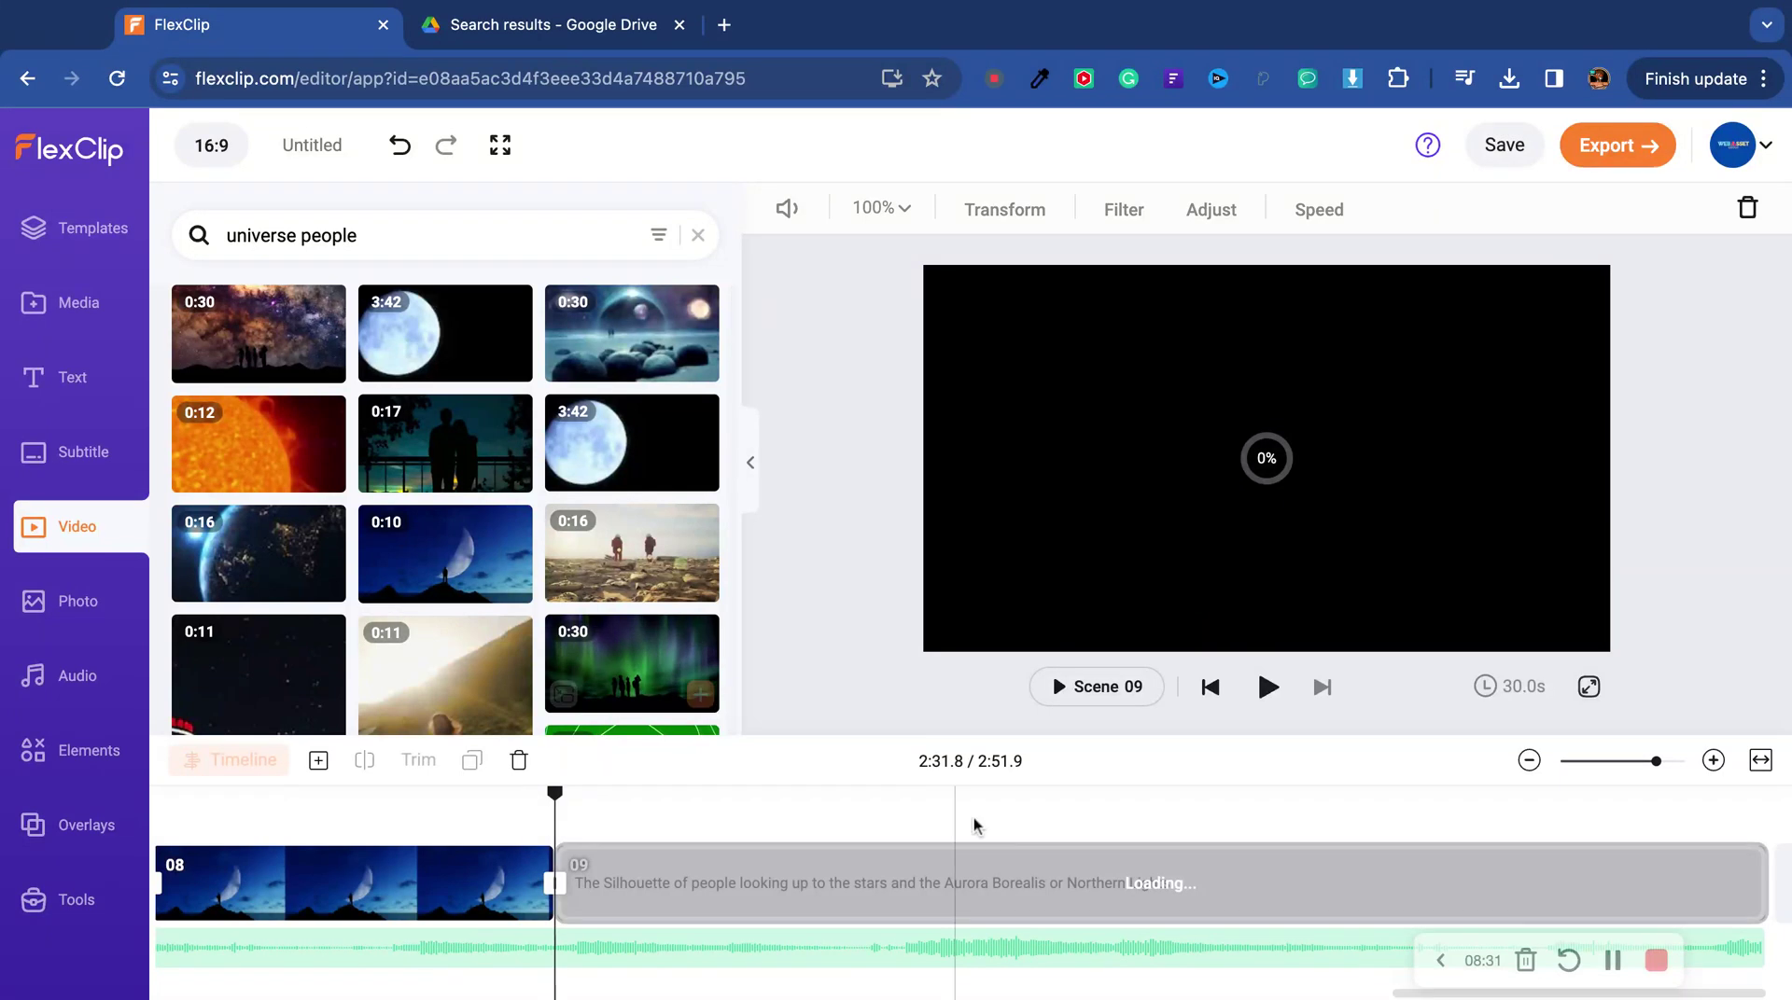
{"action": "key", "text": "space"}
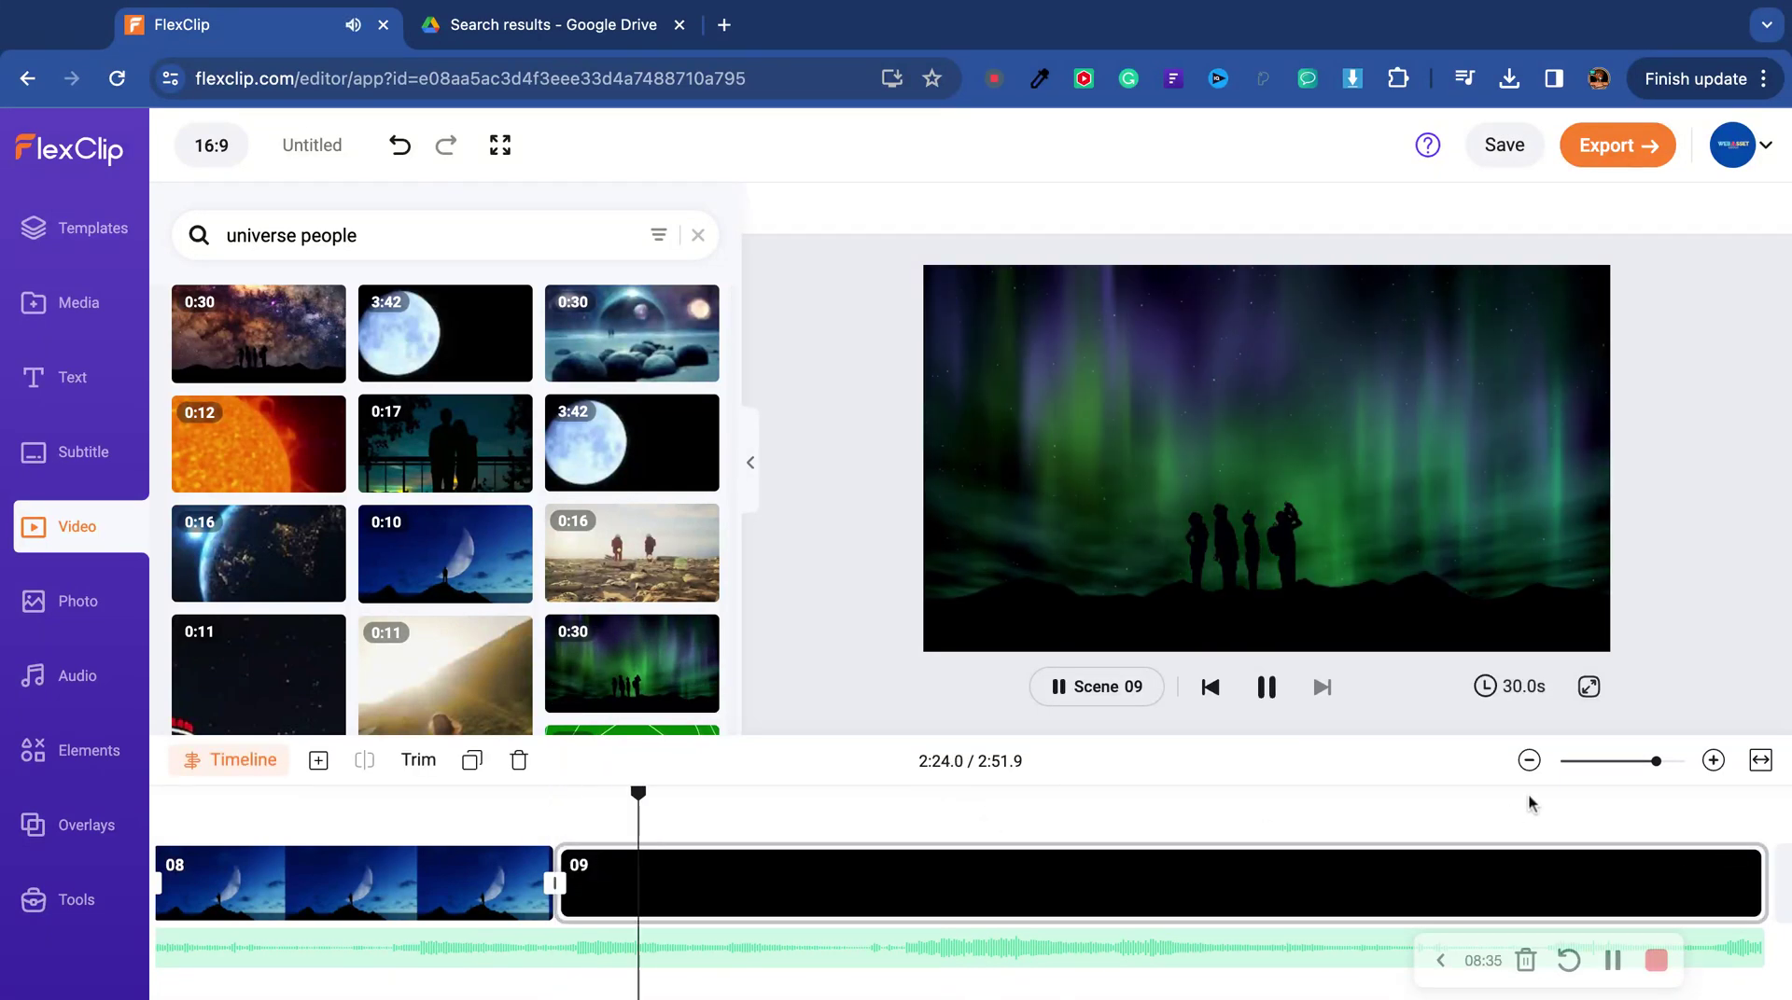
{"action": "left_click", "coordinate": [1531, 791]}
{"action": "left_click", "coordinate": [1685, 815]}
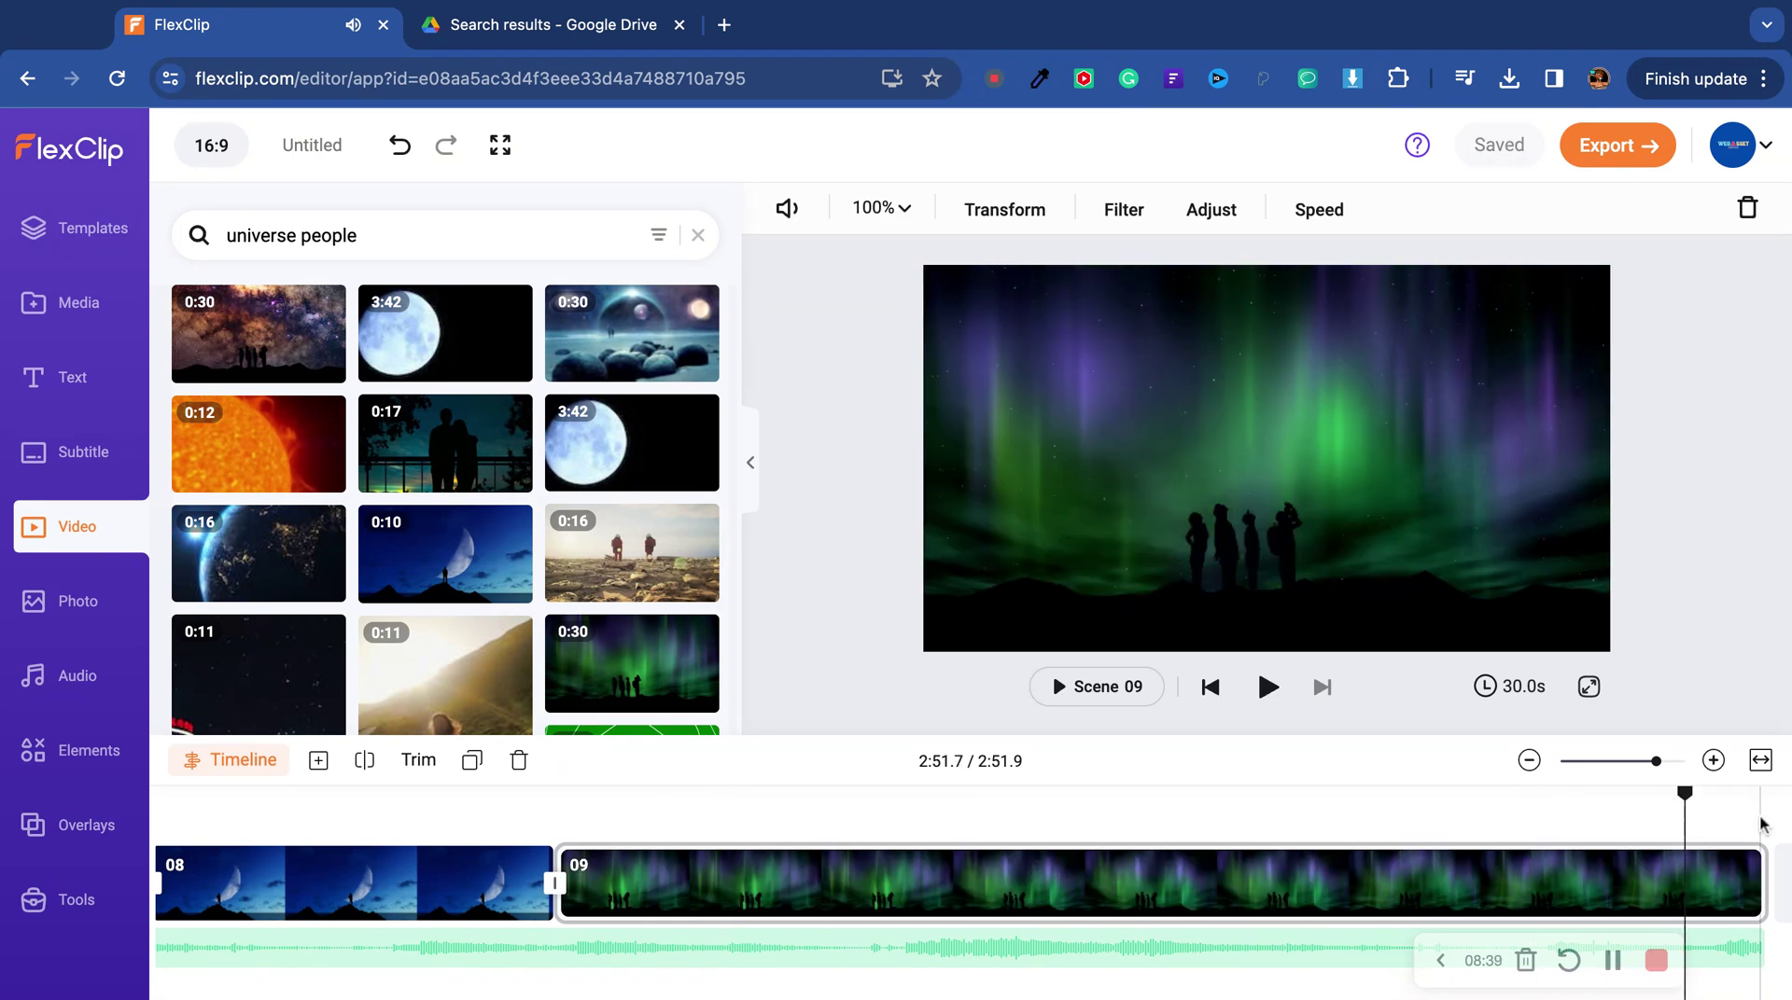
{"action": "left_click", "coordinate": [1760, 821]}
{"action": "scroll", "coordinate": [513, 616], "scroll_direction": "down", "scroll_amount": 5}
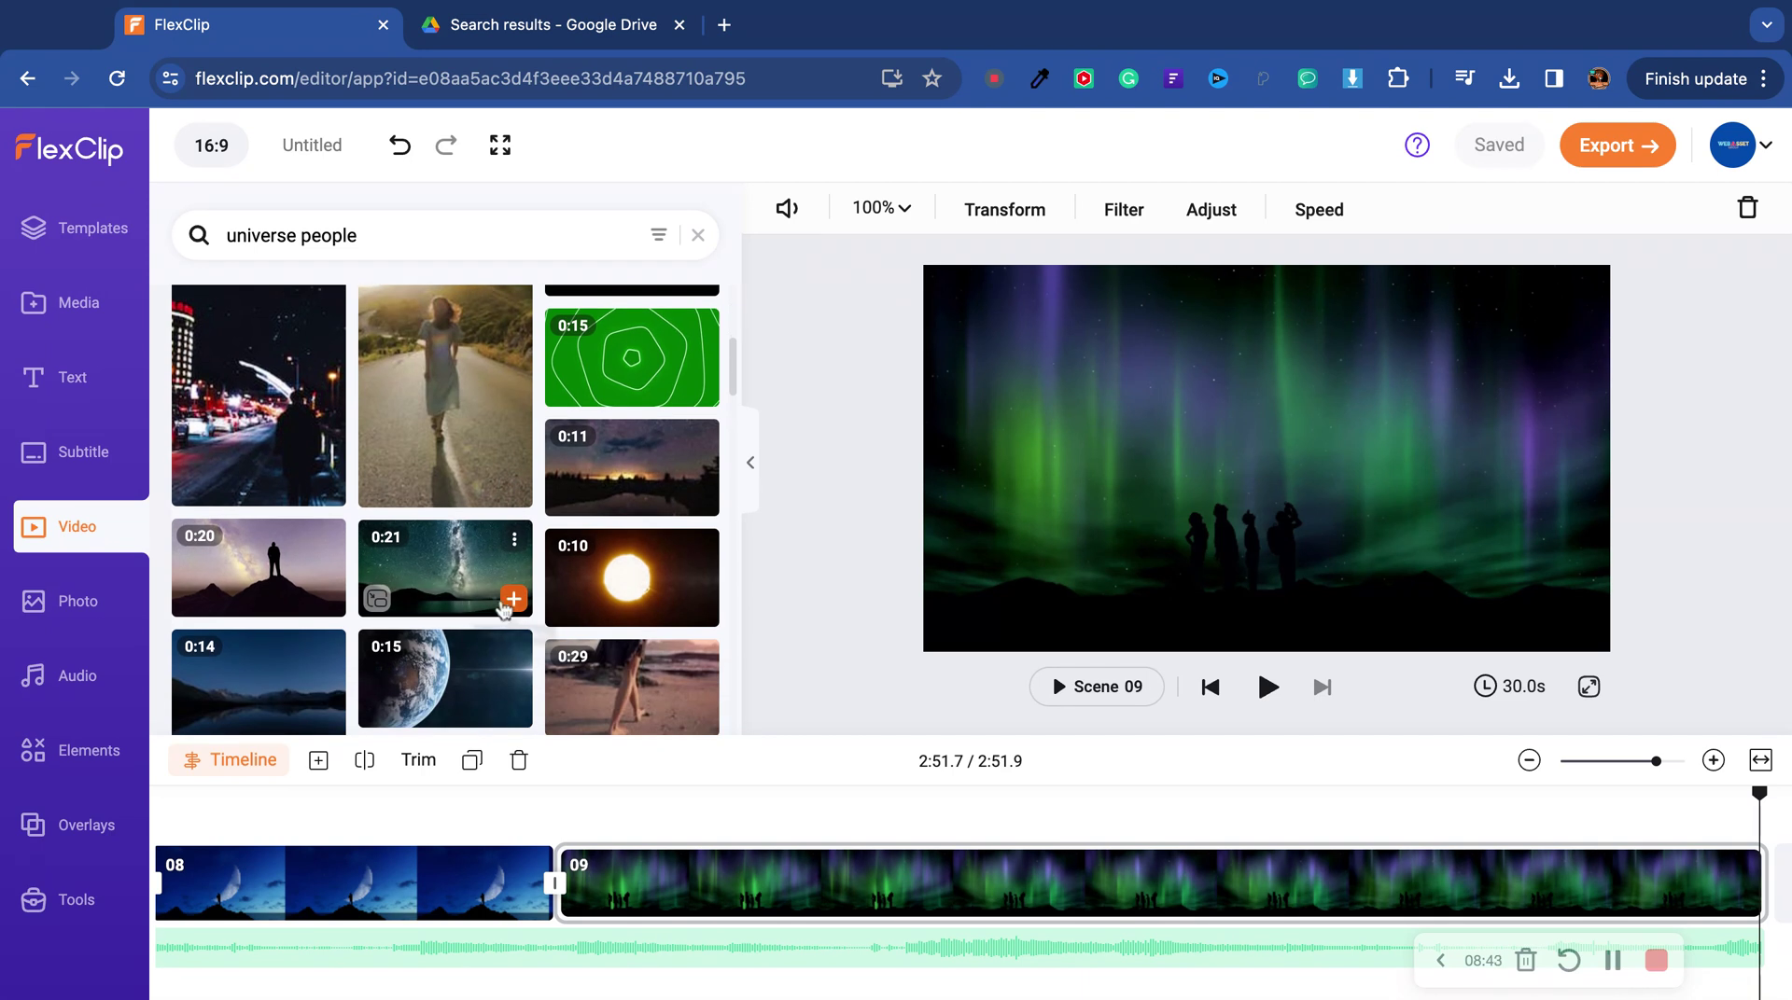
- Add the 21-second Milky Way over water, 10-second spiral galaxy and 13-second crowd clips as scenes 10–12
{"action": "left_click", "coordinate": [513, 599]}
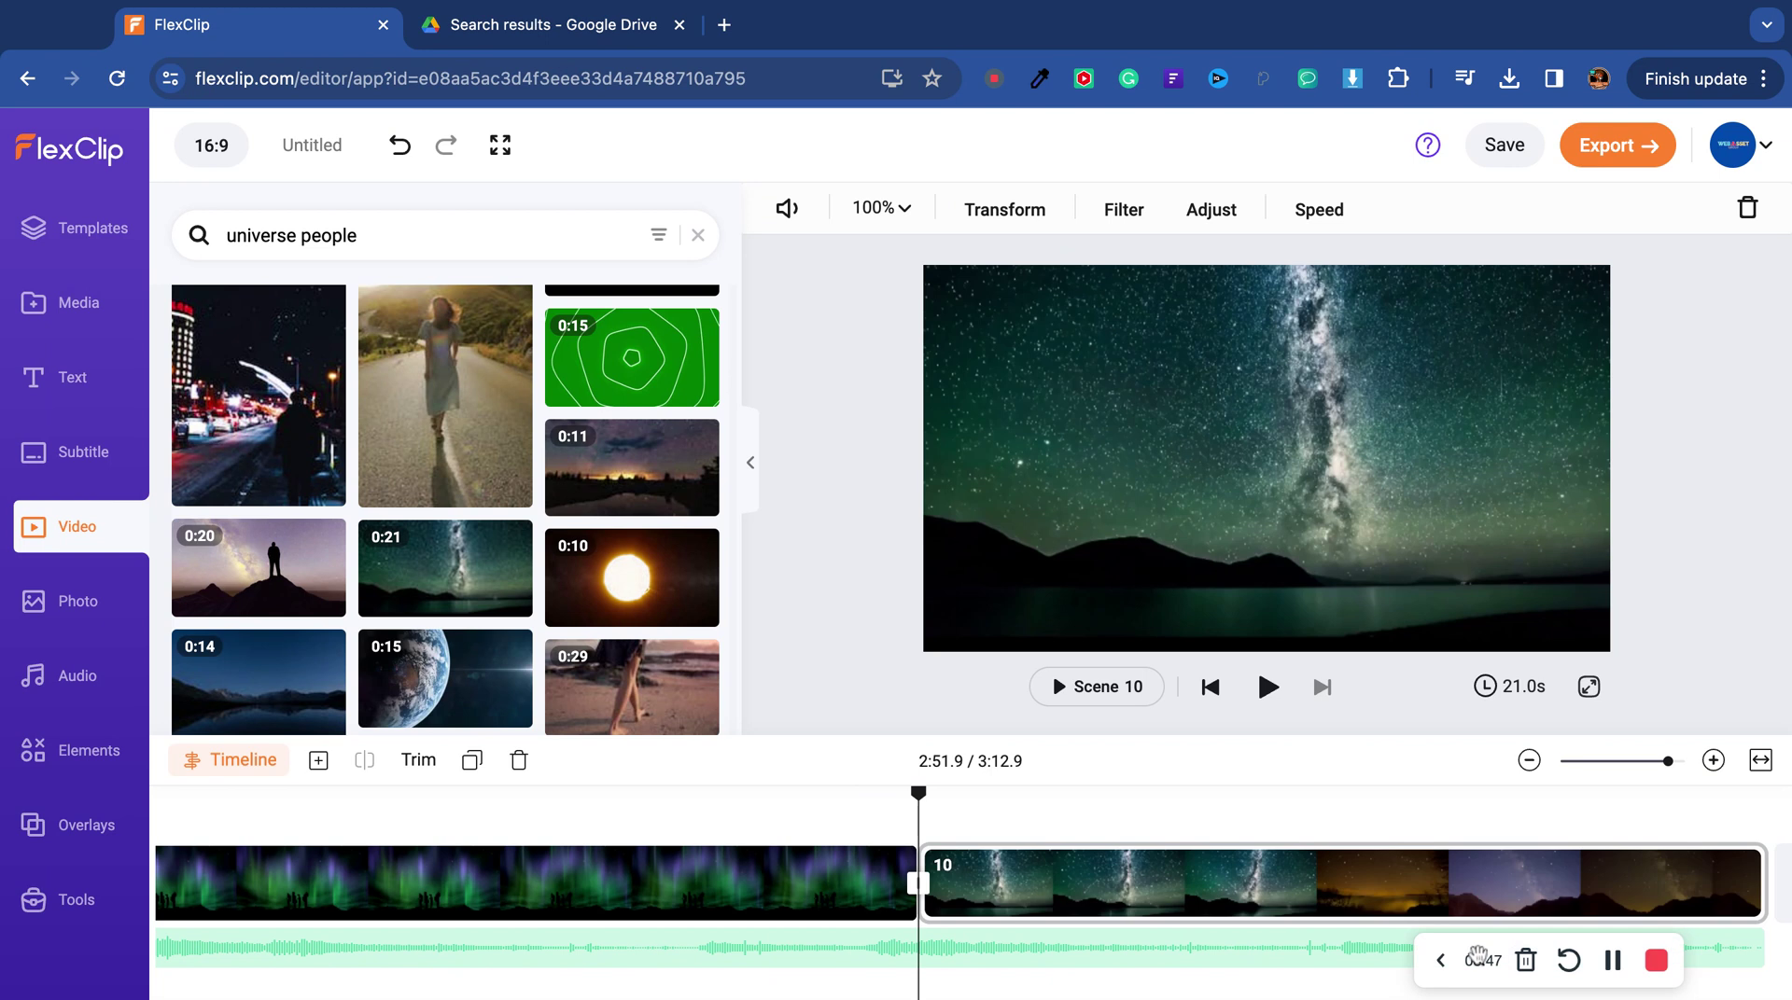
{"action": "left_click", "coordinate": [1753, 810]}
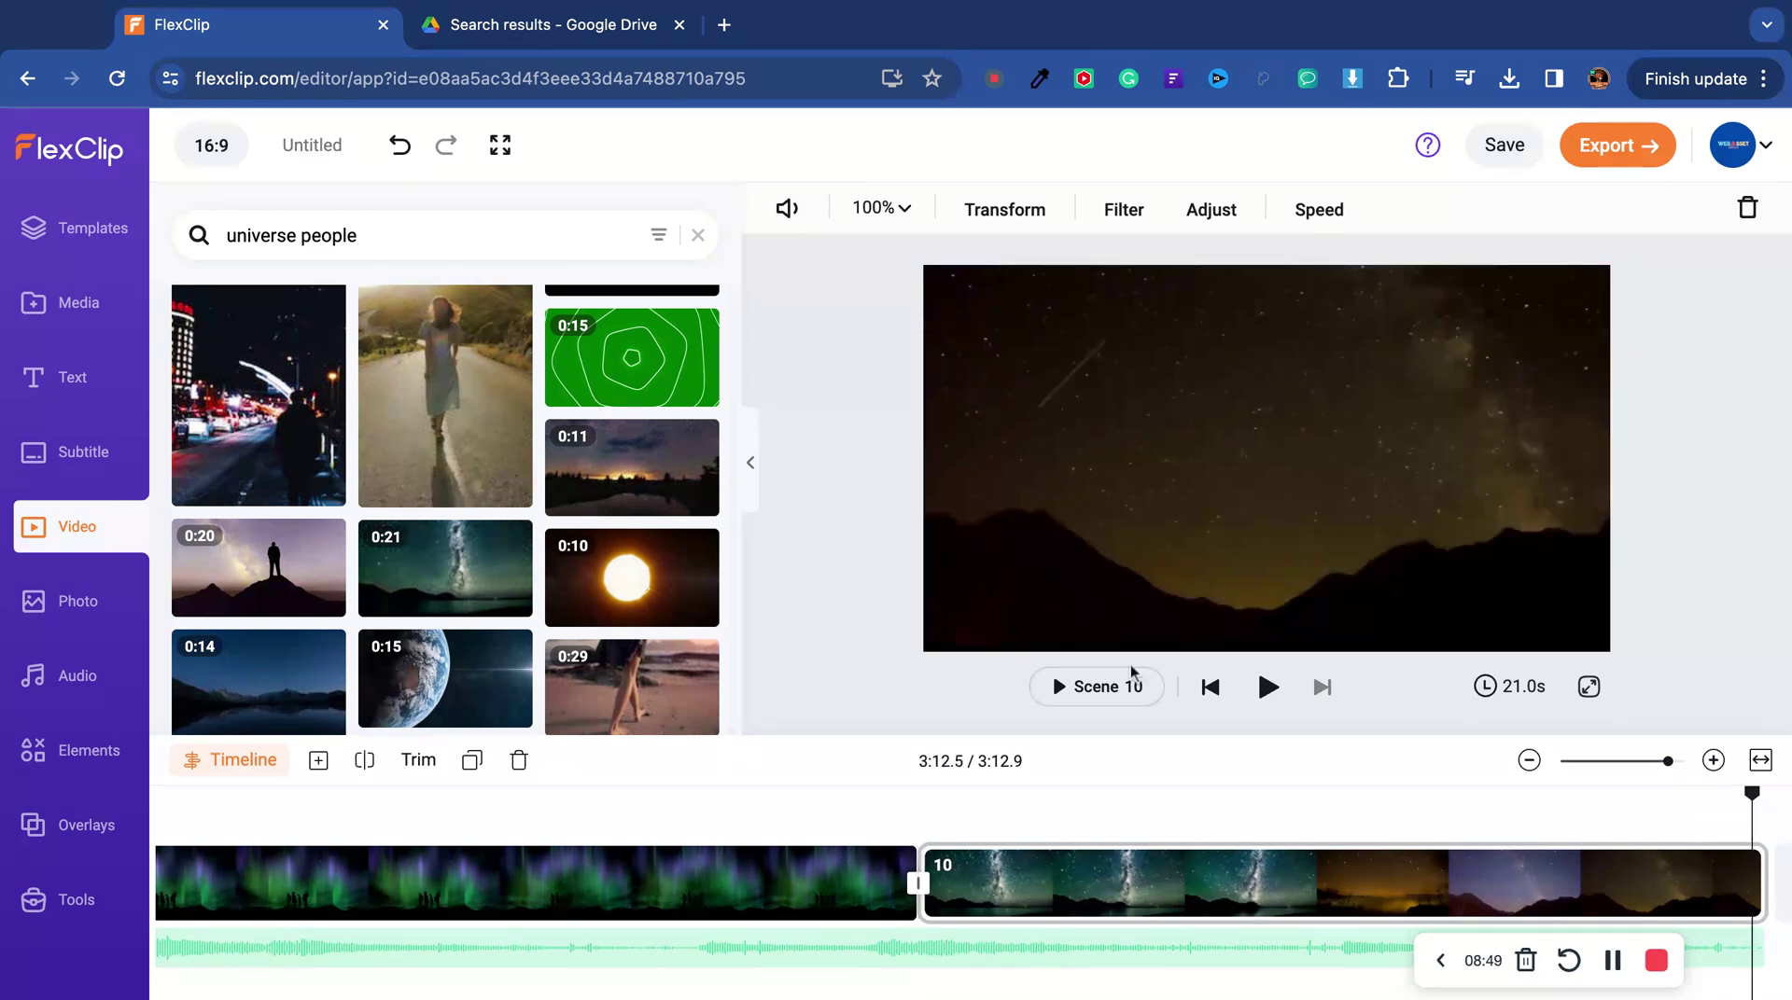
{"action": "scroll", "coordinate": [376, 602], "scroll_direction": "down", "scroll_amount": 4}
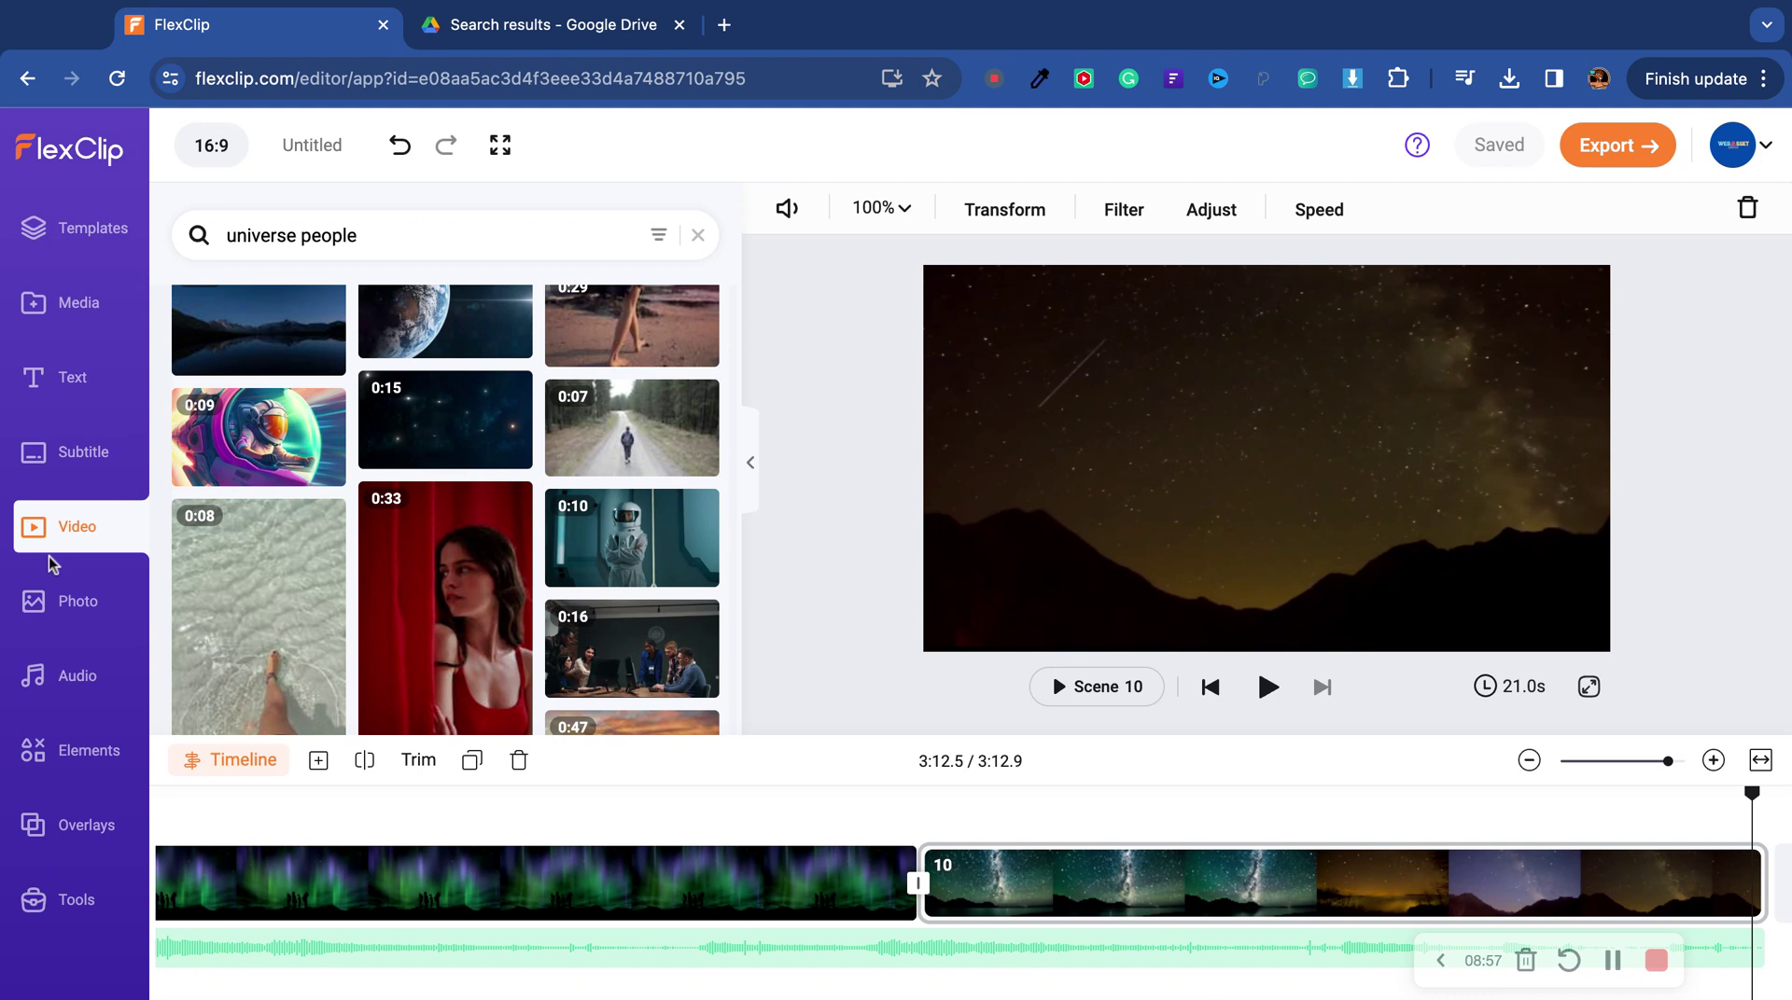
{"action": "scroll", "coordinate": [532, 504], "scroll_direction": "down", "scroll_amount": 4}
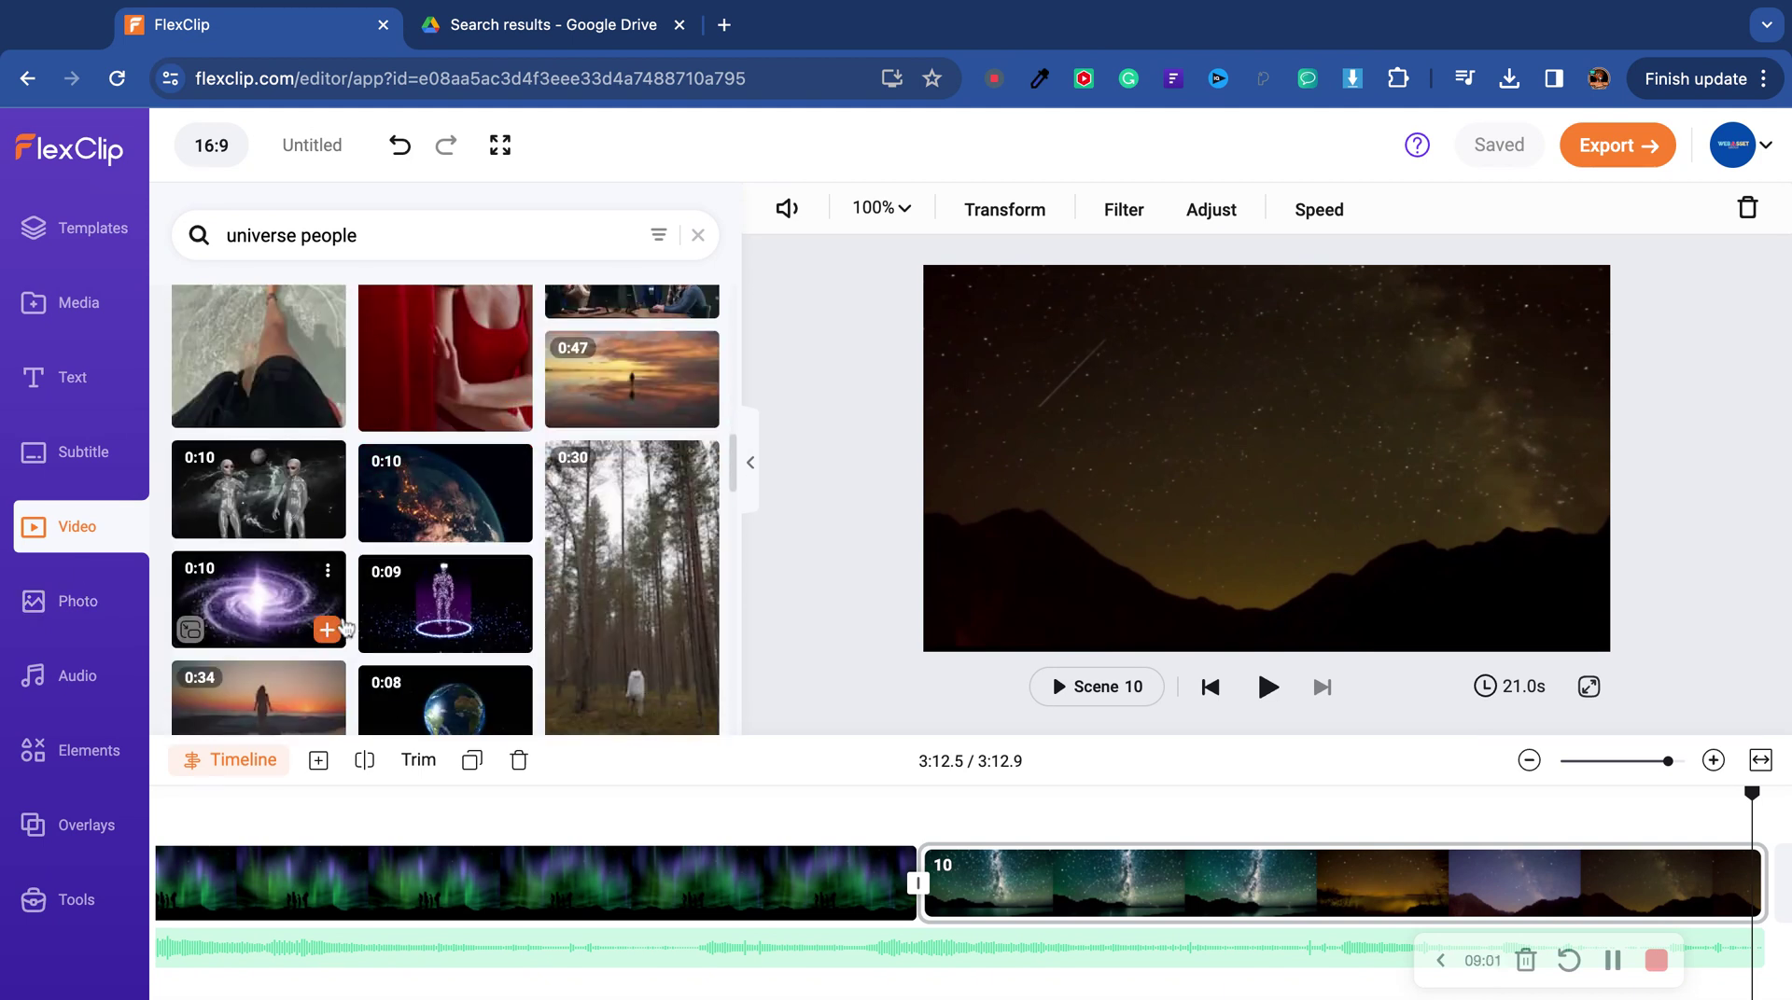
{"action": "left_click", "coordinate": [327, 631]}
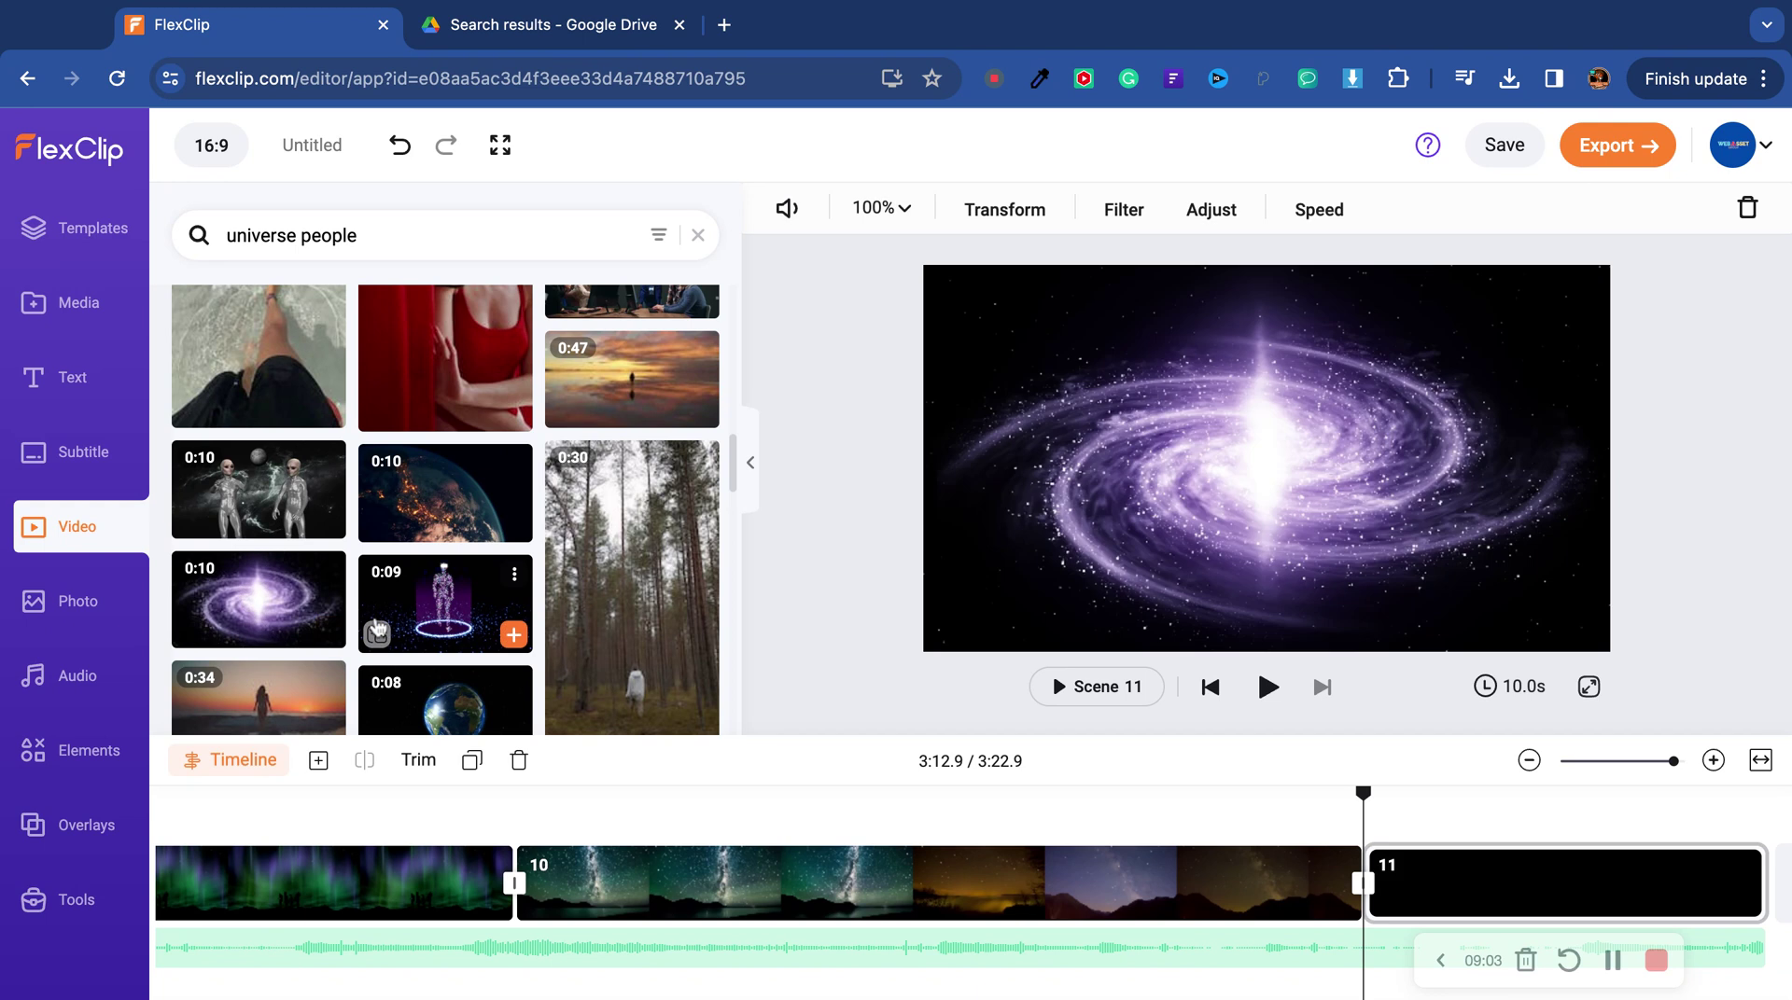
{"action": "scroll", "coordinate": [363, 558], "scroll_direction": "down", "scroll_amount": 4}
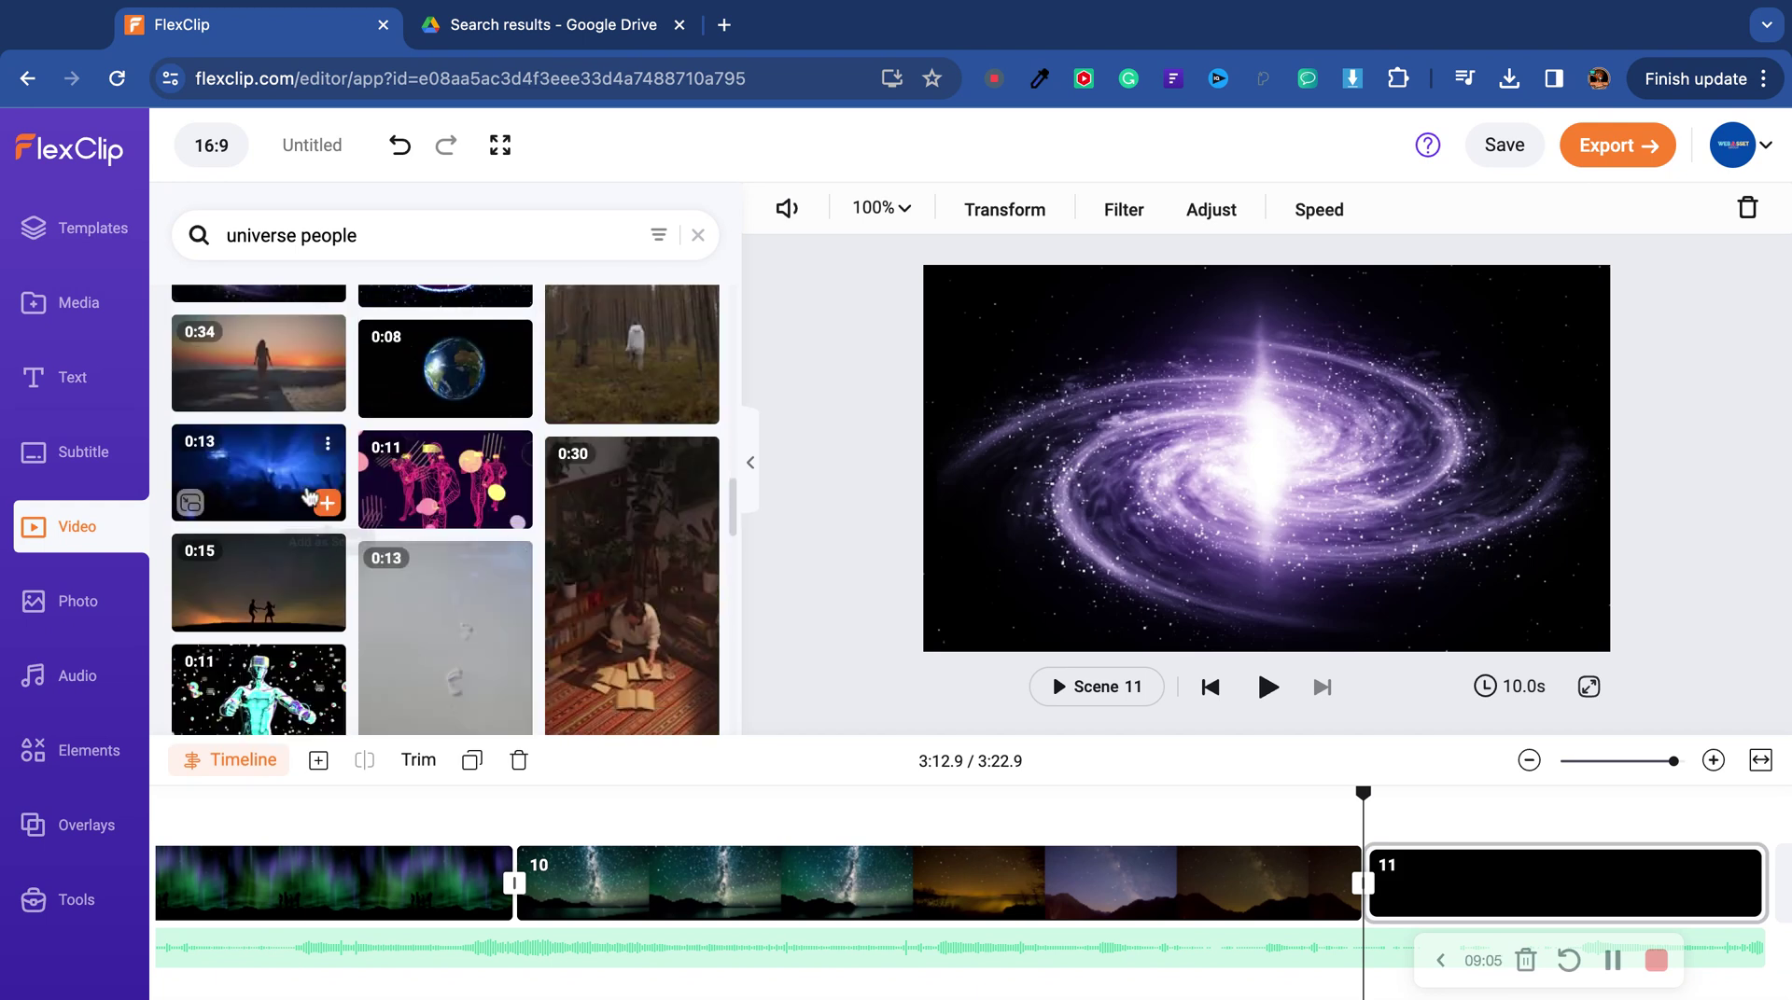
{"action": "left_click", "coordinate": [326, 504]}
{"action": "scroll", "coordinate": [404, 520], "scroll_direction": "down", "scroll_amount": 4}
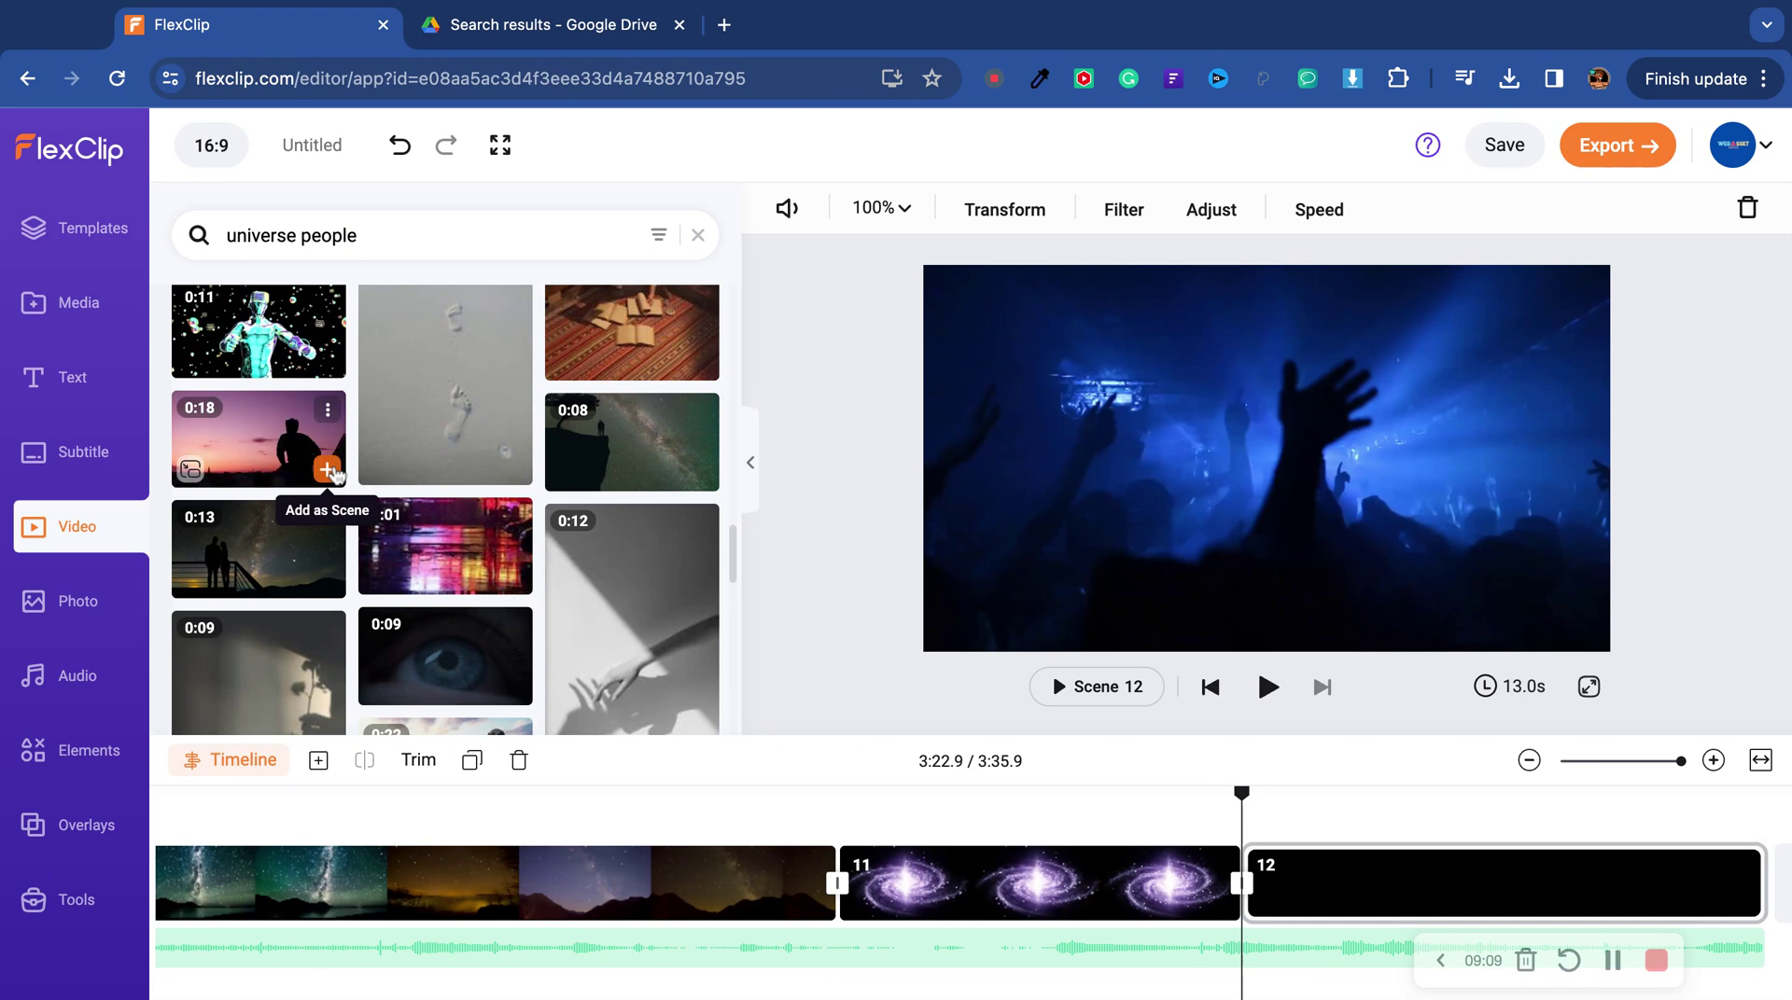
{"action": "scroll", "coordinate": [331, 474], "scroll_direction": "down", "scroll_amount": 5}
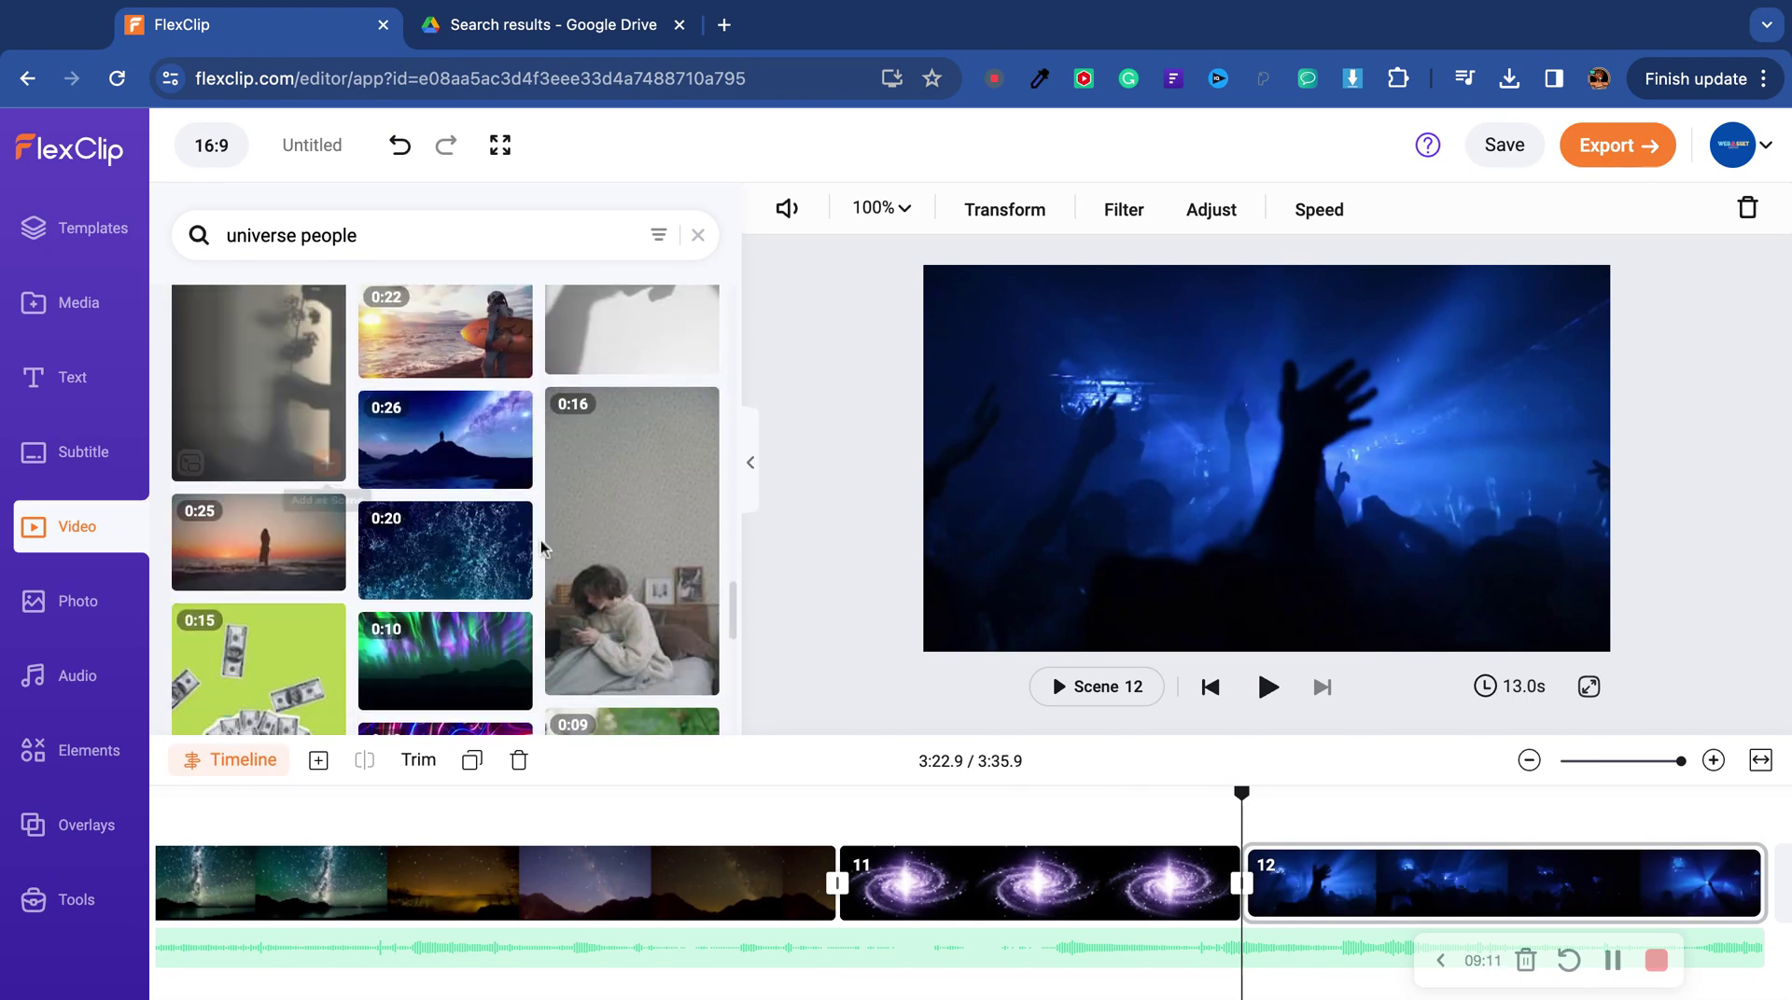
{"action": "scroll", "coordinate": [397, 300], "scroll_direction": "down", "scroll_amount": 5}
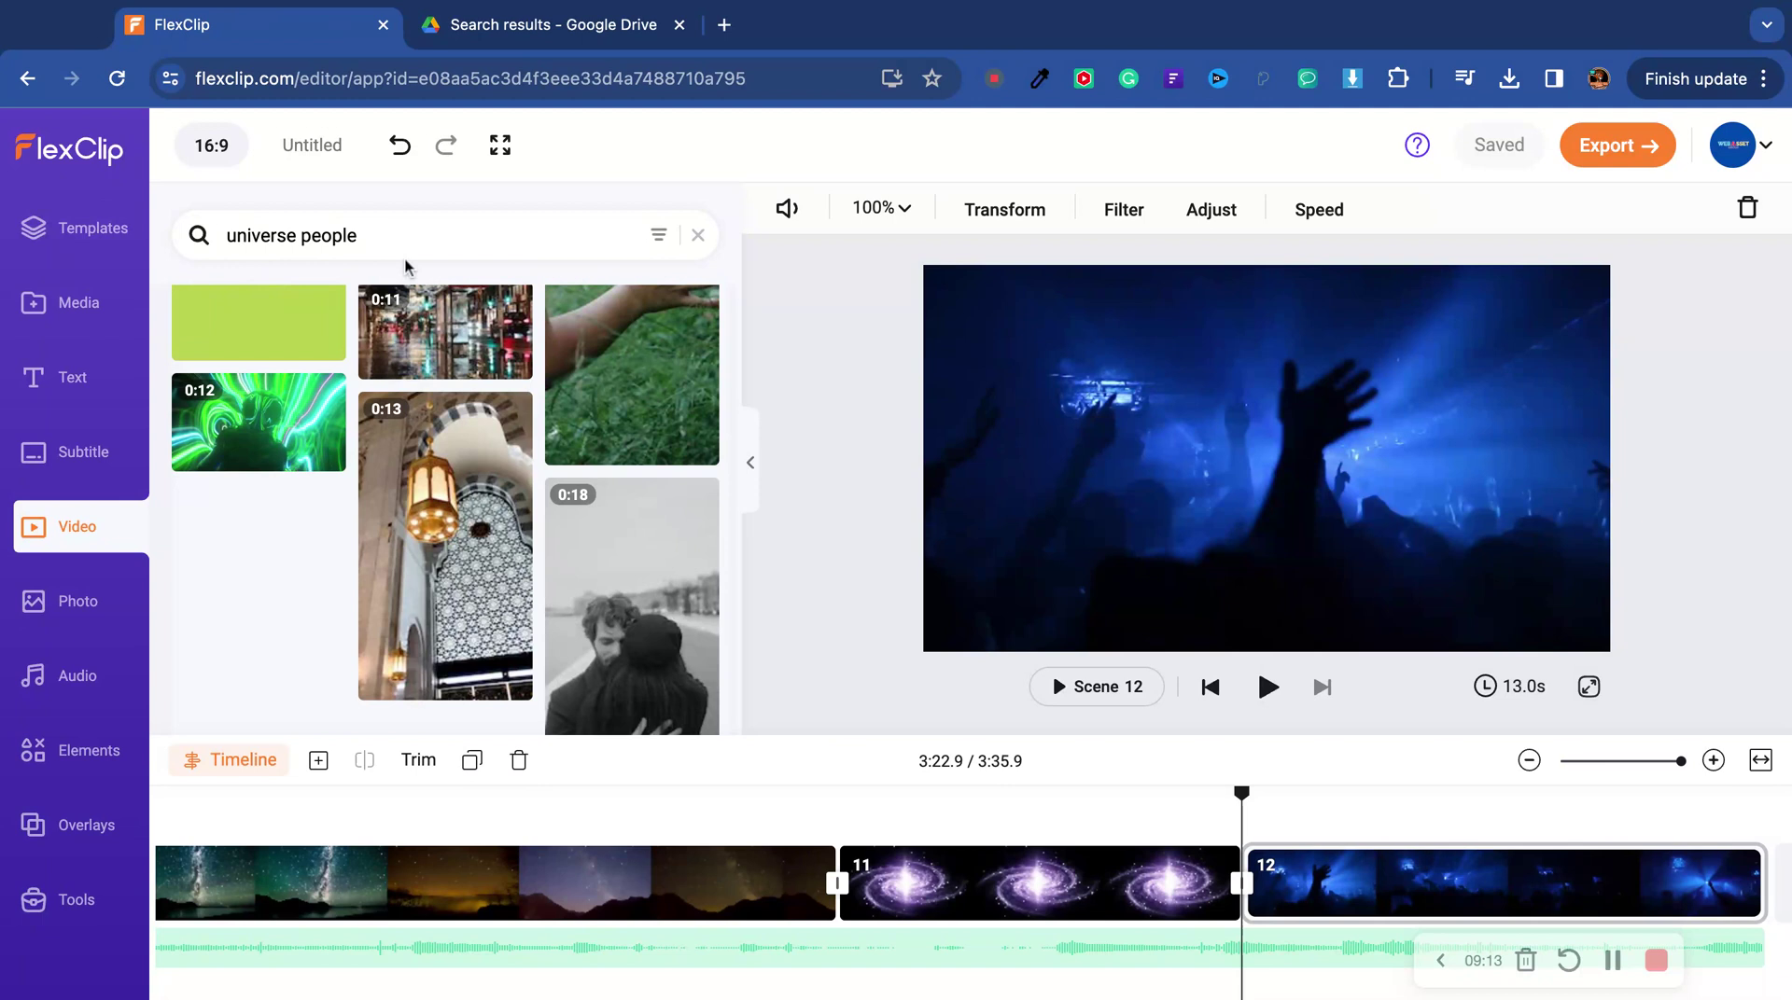
- Search for 'meditate', add the 1:04 glowing Buddha statue clip as Scene 13, and preview it
{"action": "left_click", "coordinate": [407, 235]}
{"action": "type", "text": "meditate"}
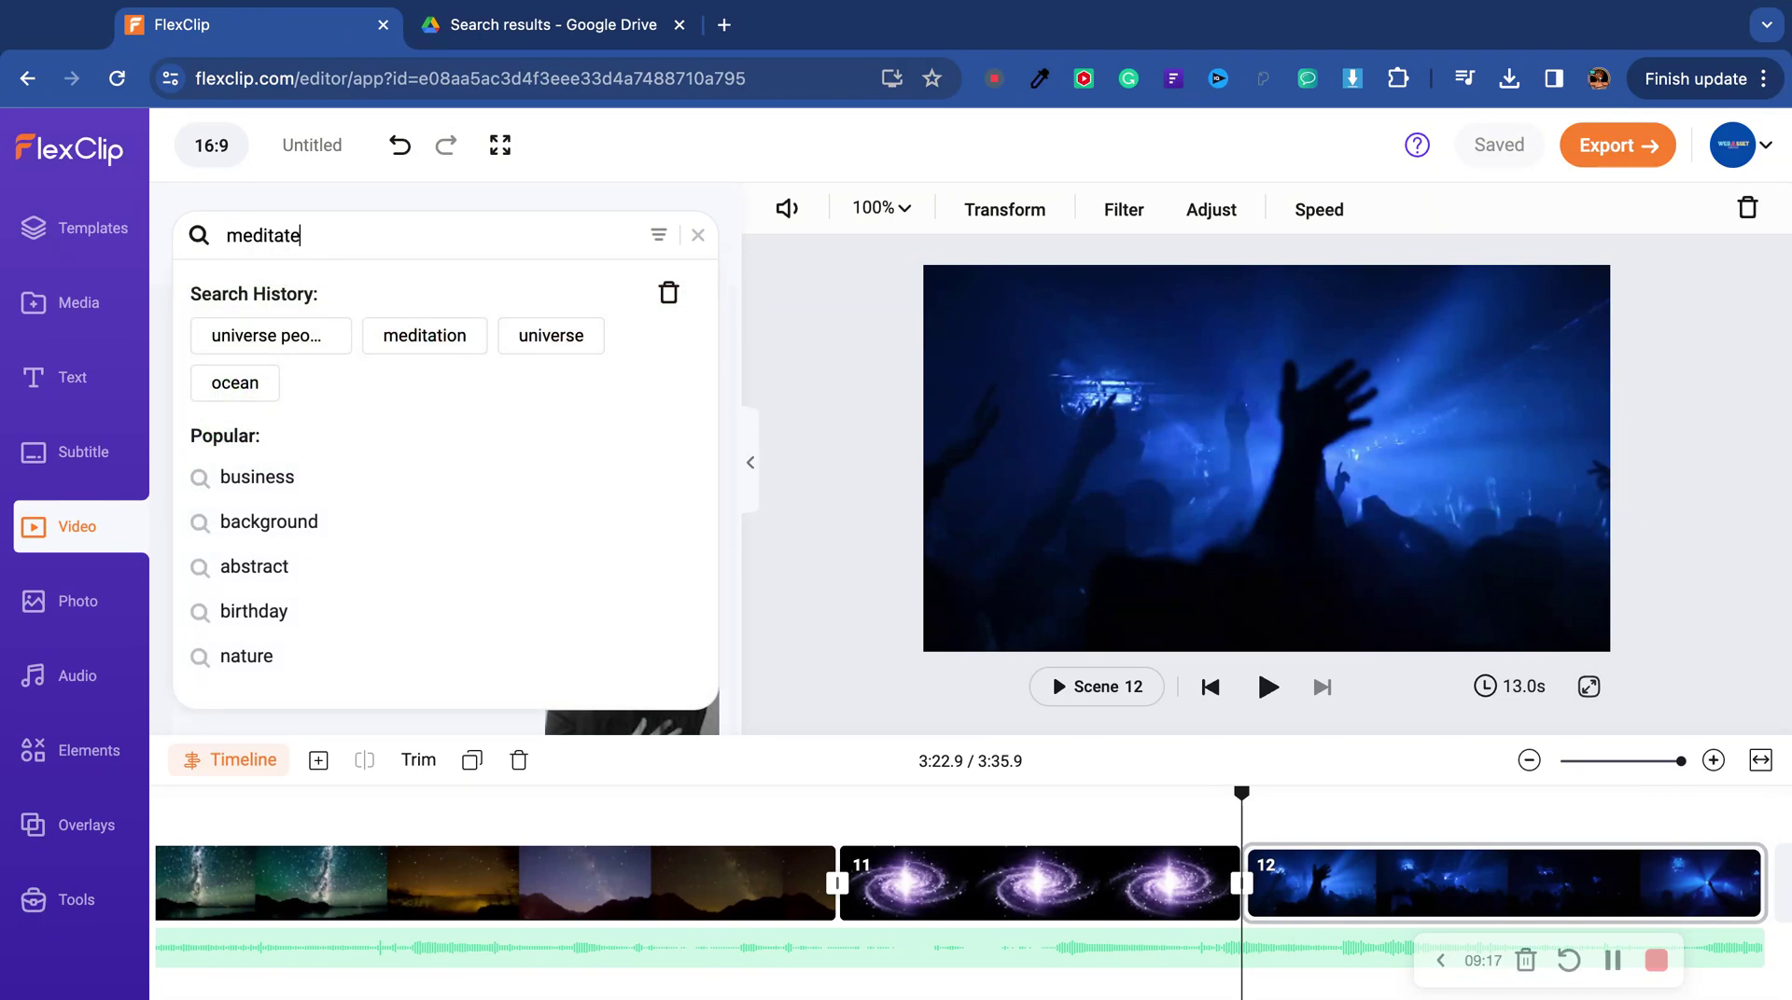
{"action": "key", "text": "Return"}
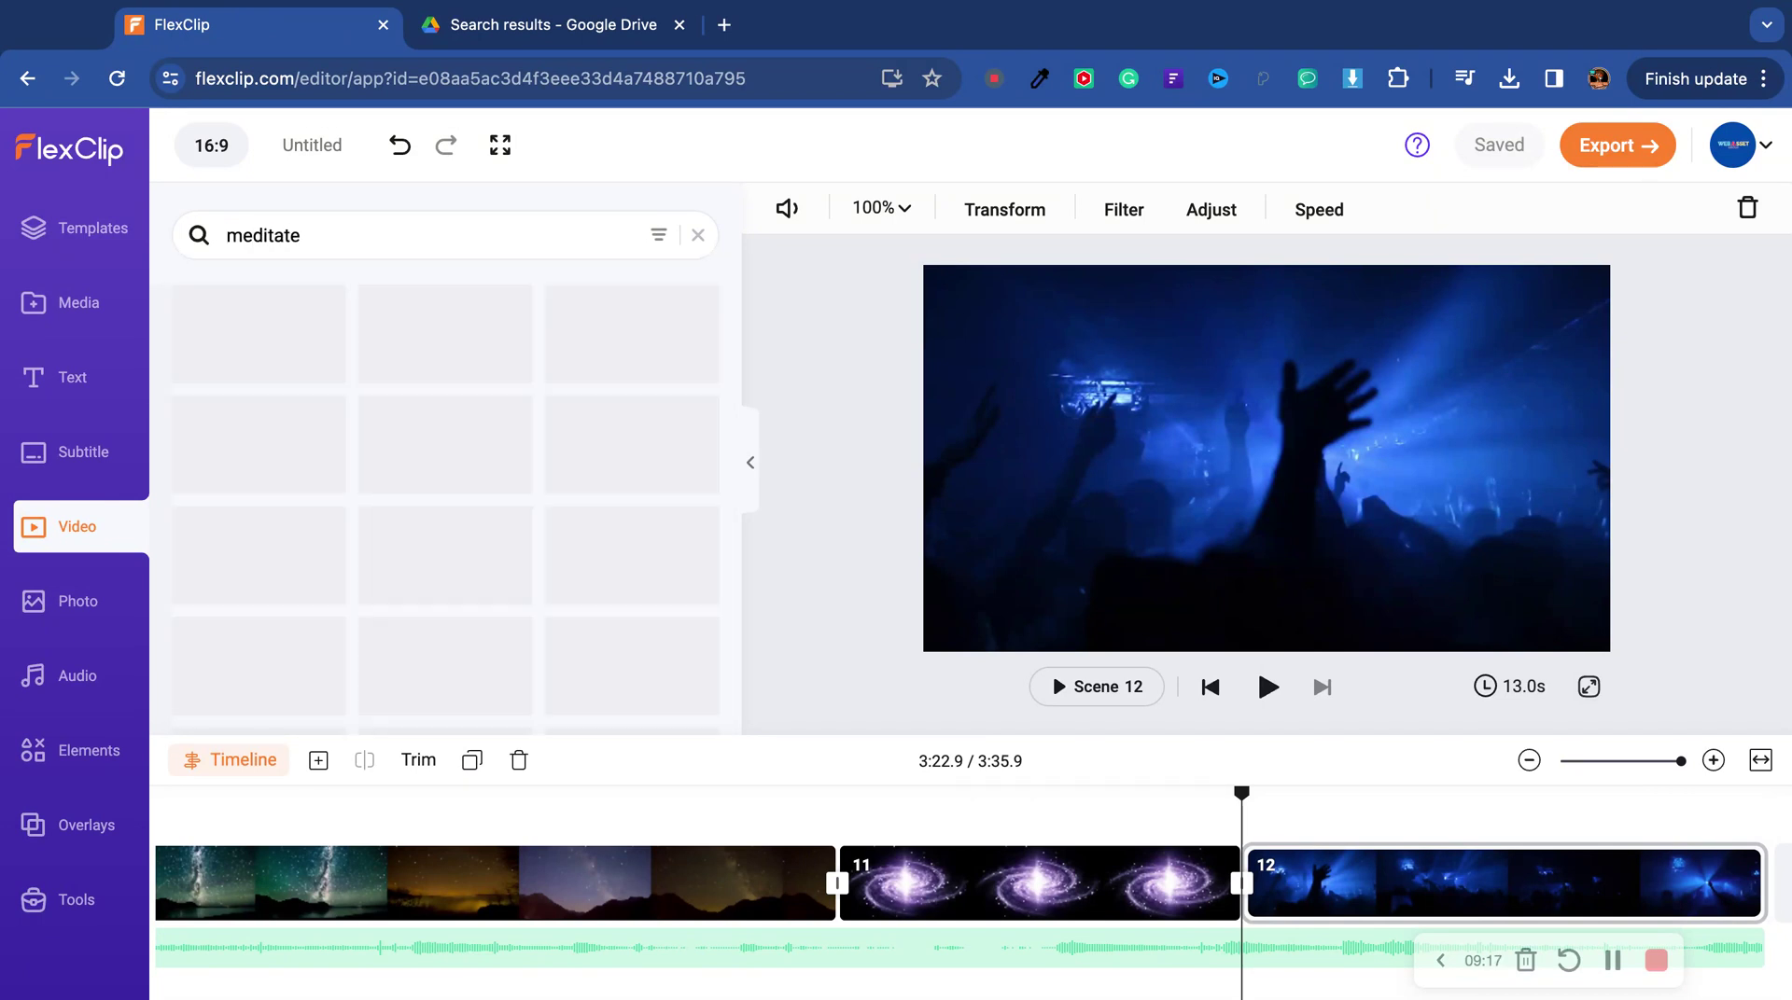
{"action": "scroll", "coordinate": [457, 508], "scroll_direction": "down", "scroll_amount": 3}
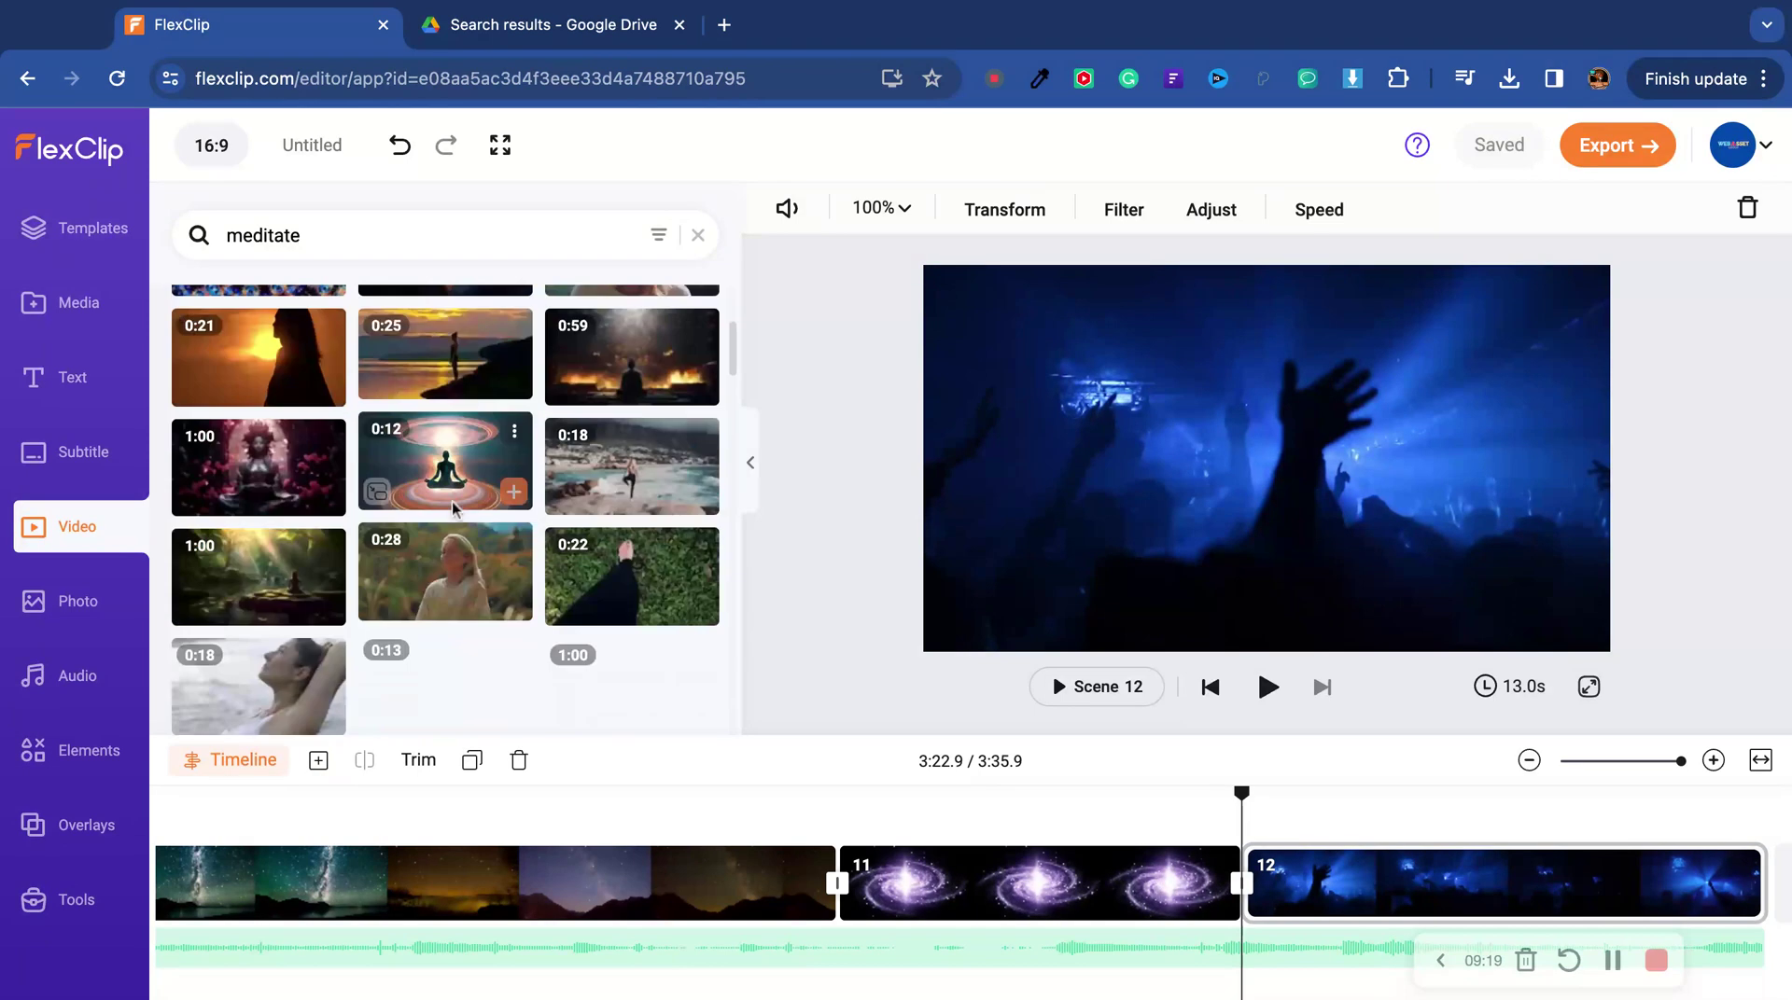
{"action": "mouse_move", "coordinate": [326, 529]}
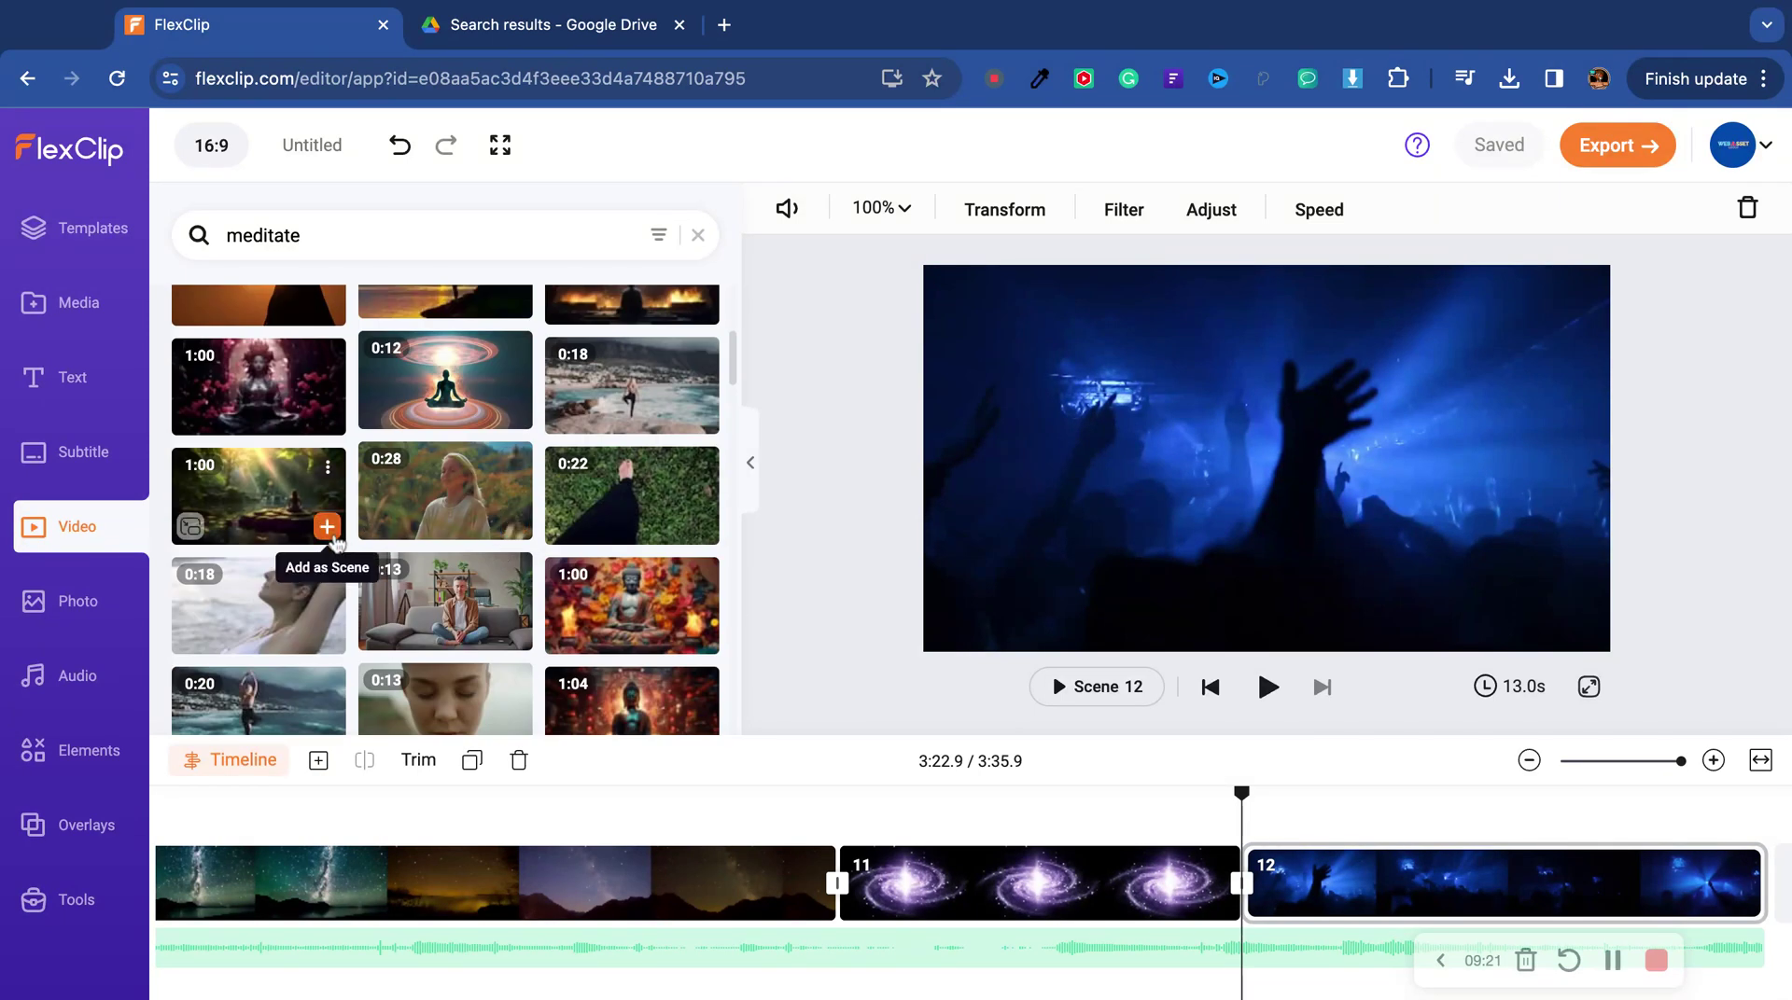
{"action": "scroll", "coordinate": [485, 560], "scroll_direction": "down", "scroll_amount": 2}
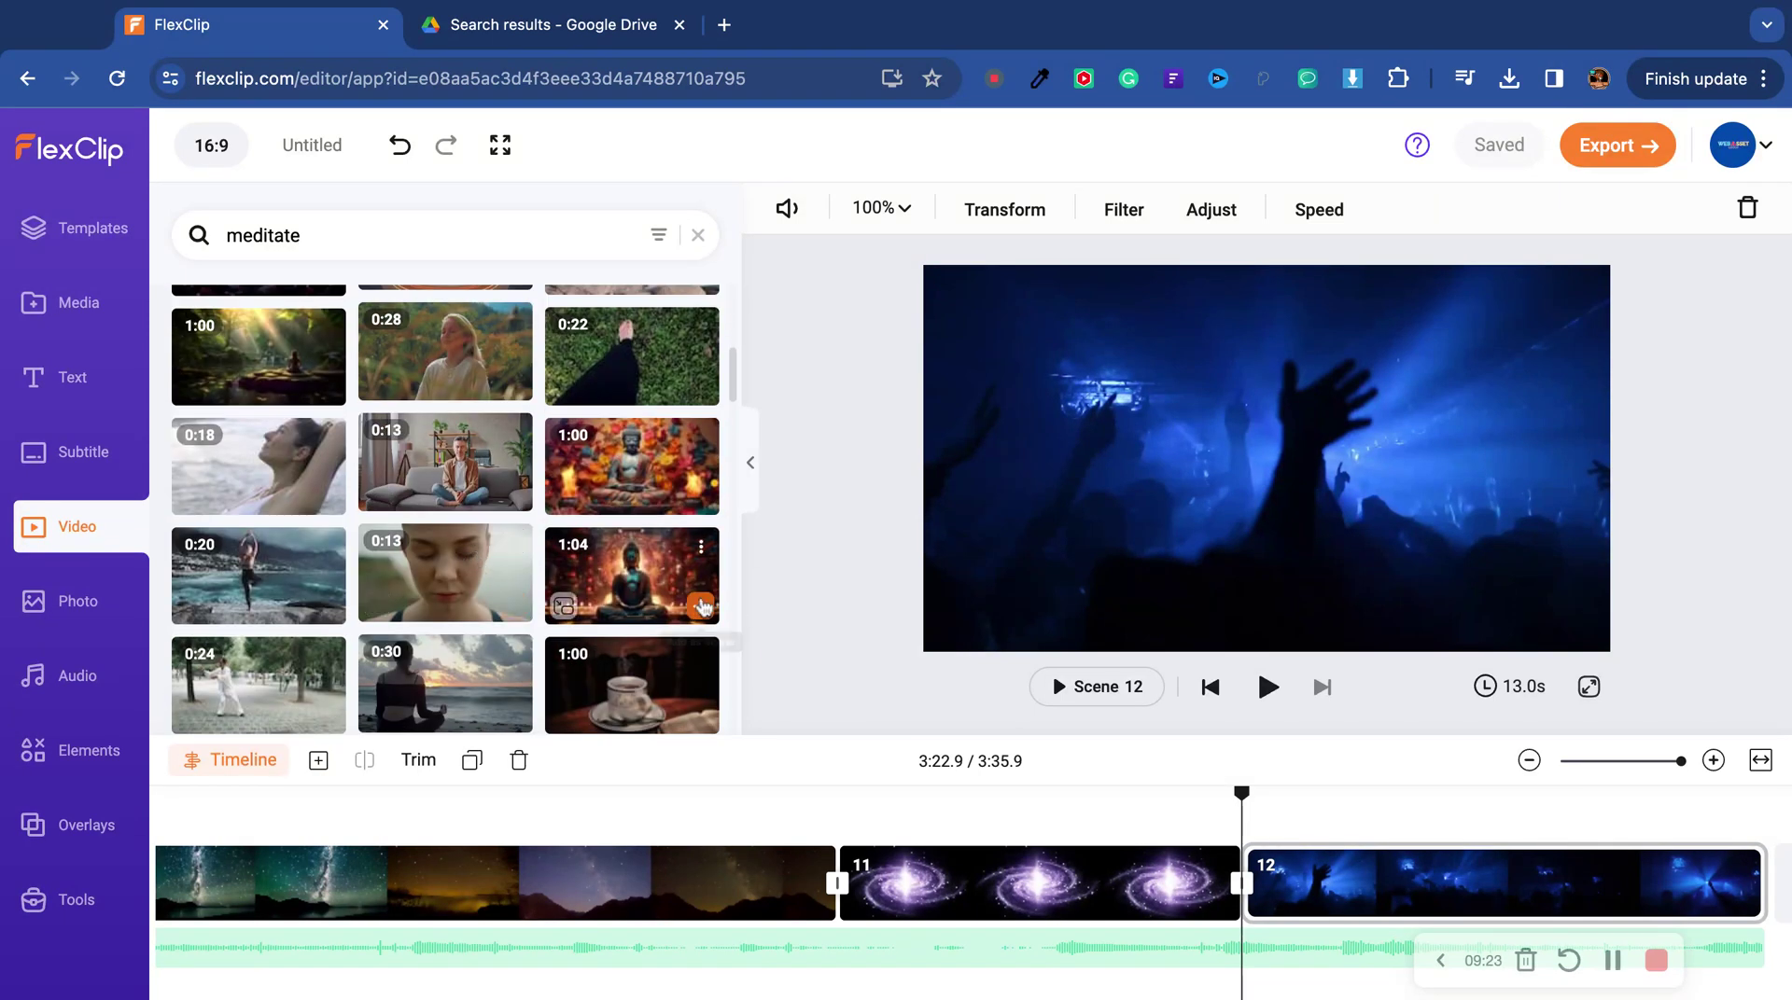
{"action": "left_click", "coordinate": [700, 608]}
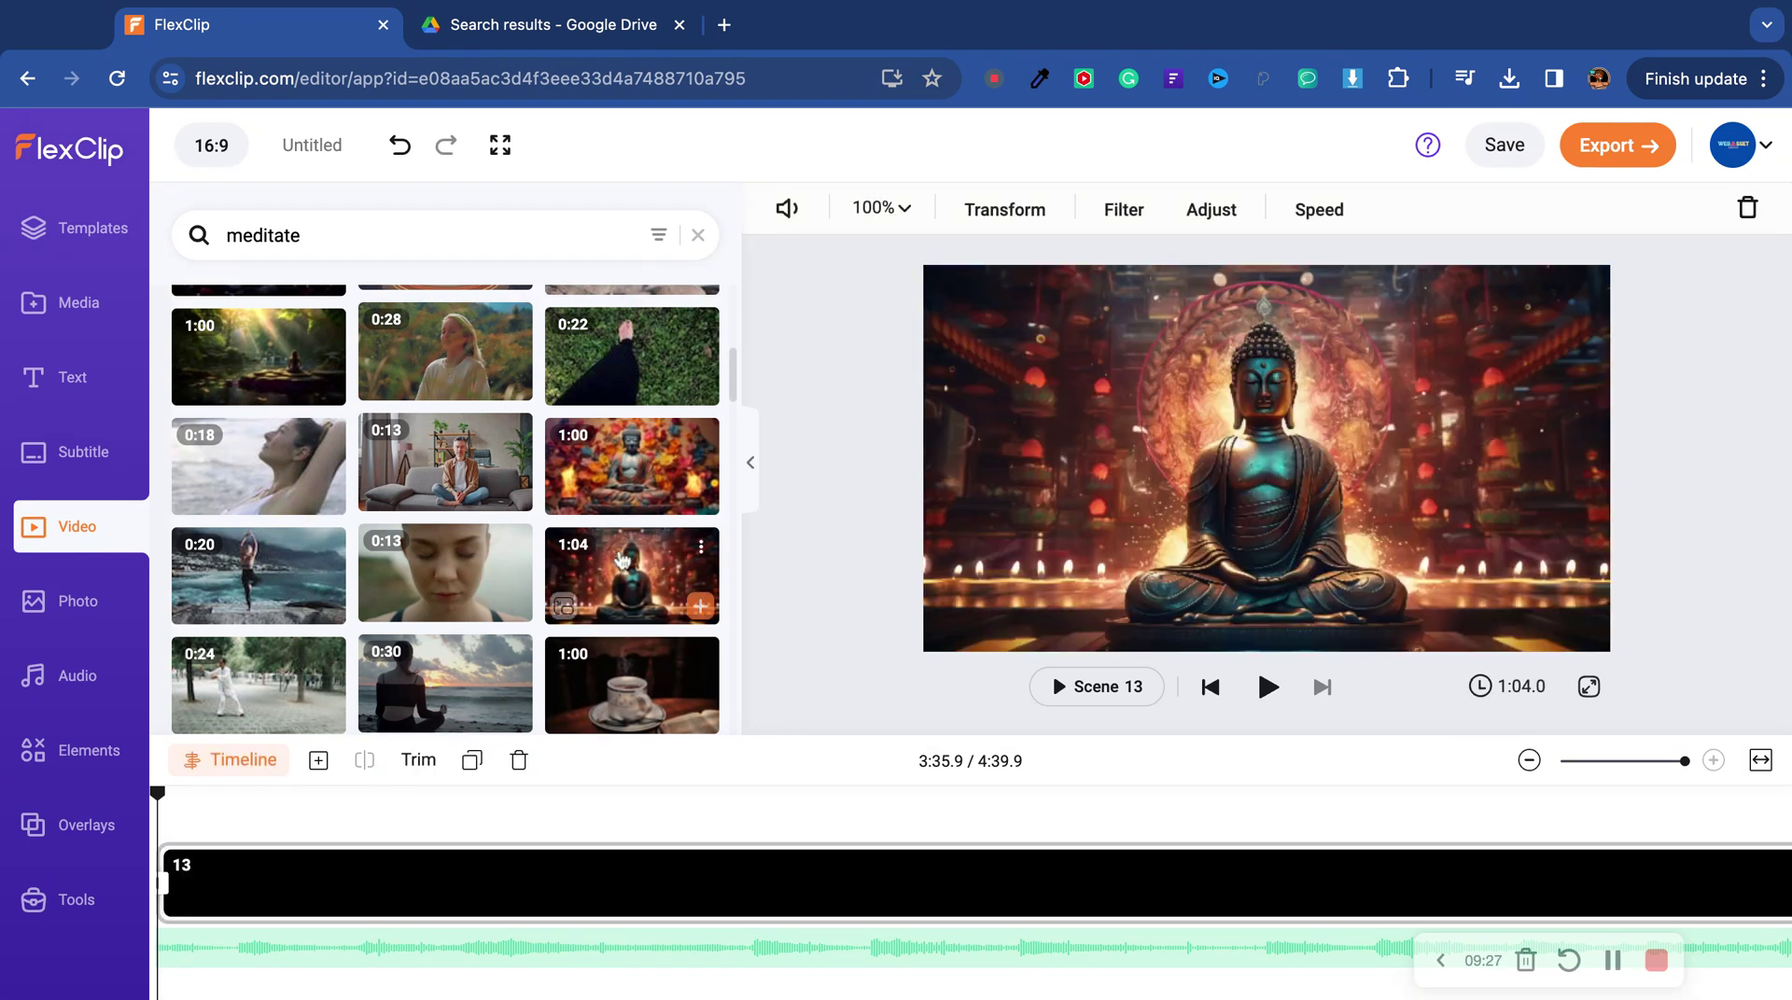
{"action": "key", "text": "space"}
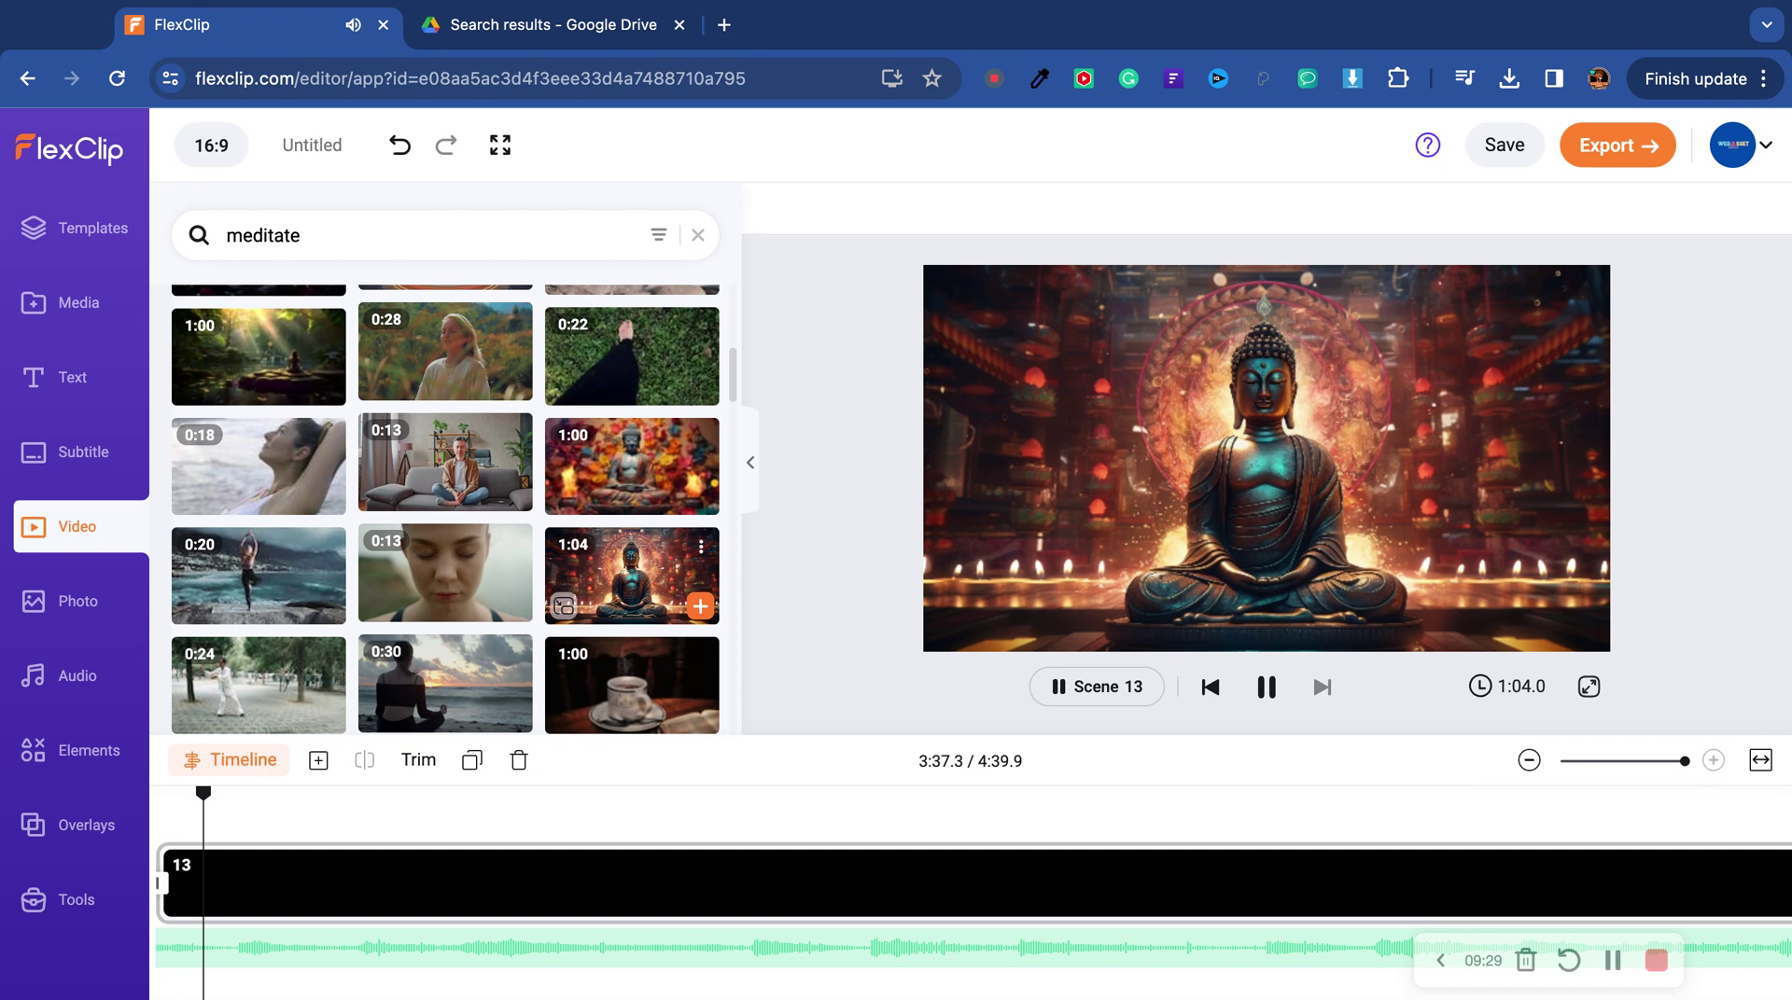
{"action": "left_click", "coordinate": [798, 878]}
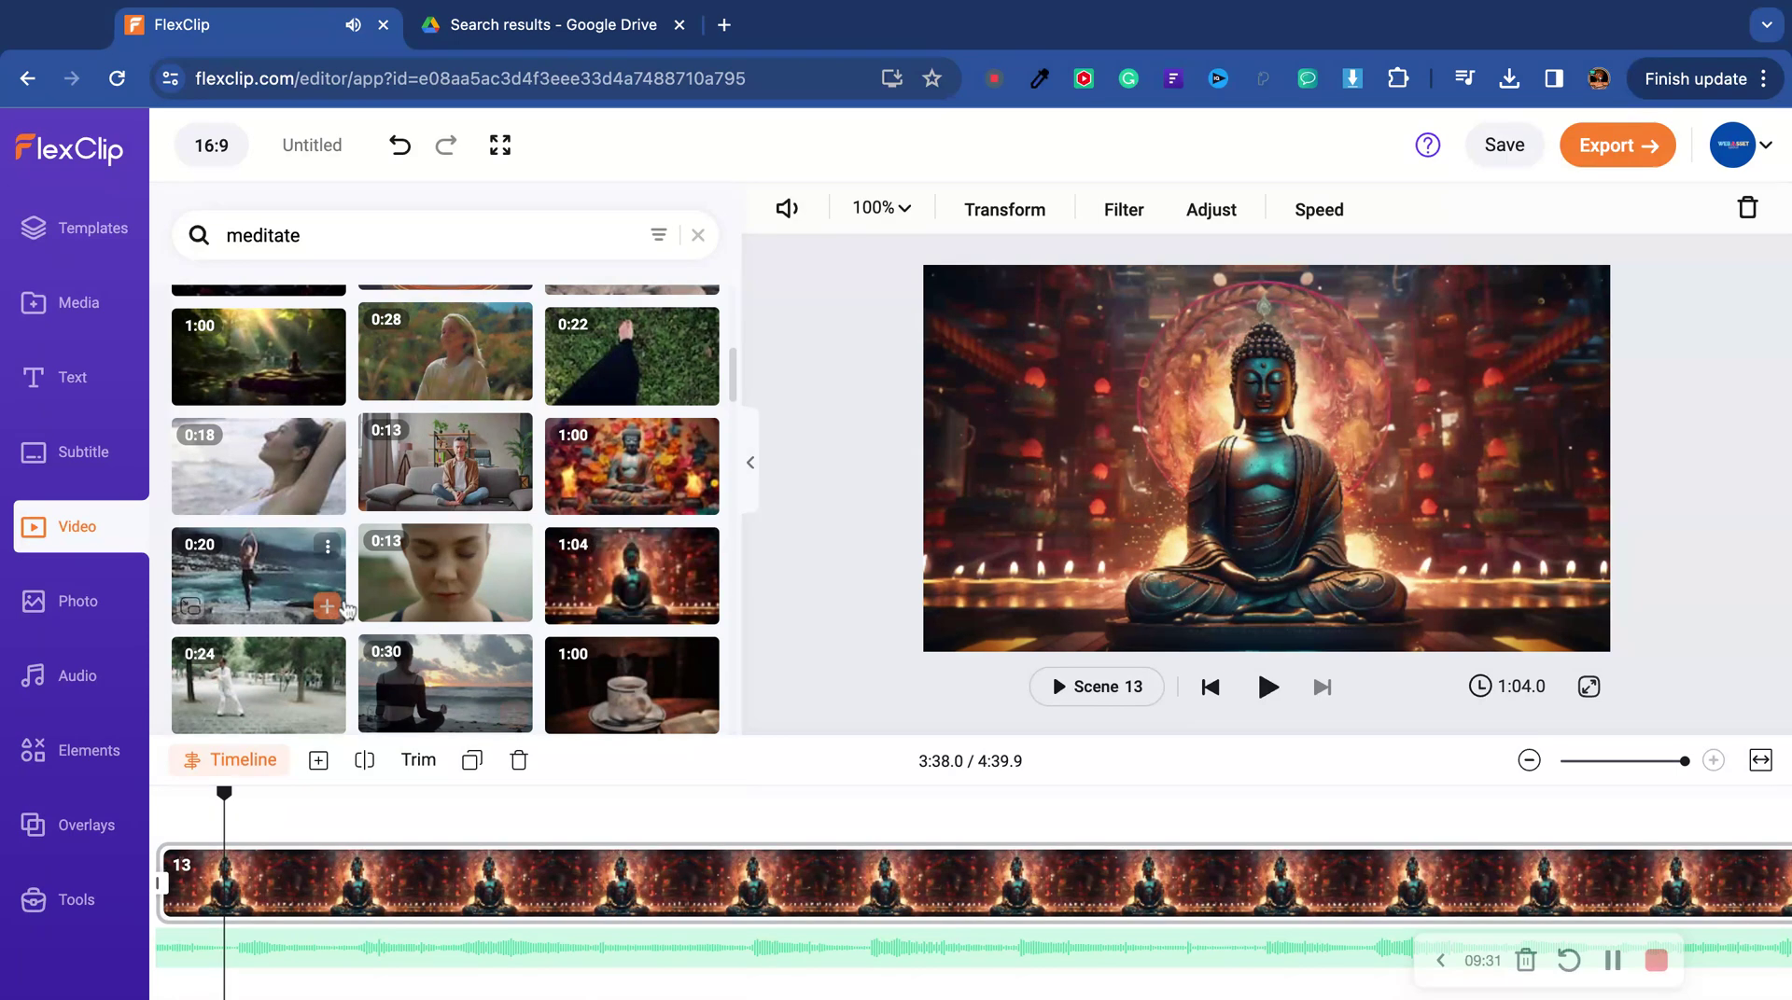
- Add the 15-second blue light-burst clip as Scene 14
{"action": "scroll", "coordinate": [343, 578], "scroll_direction": "down", "scroll_amount": 5}
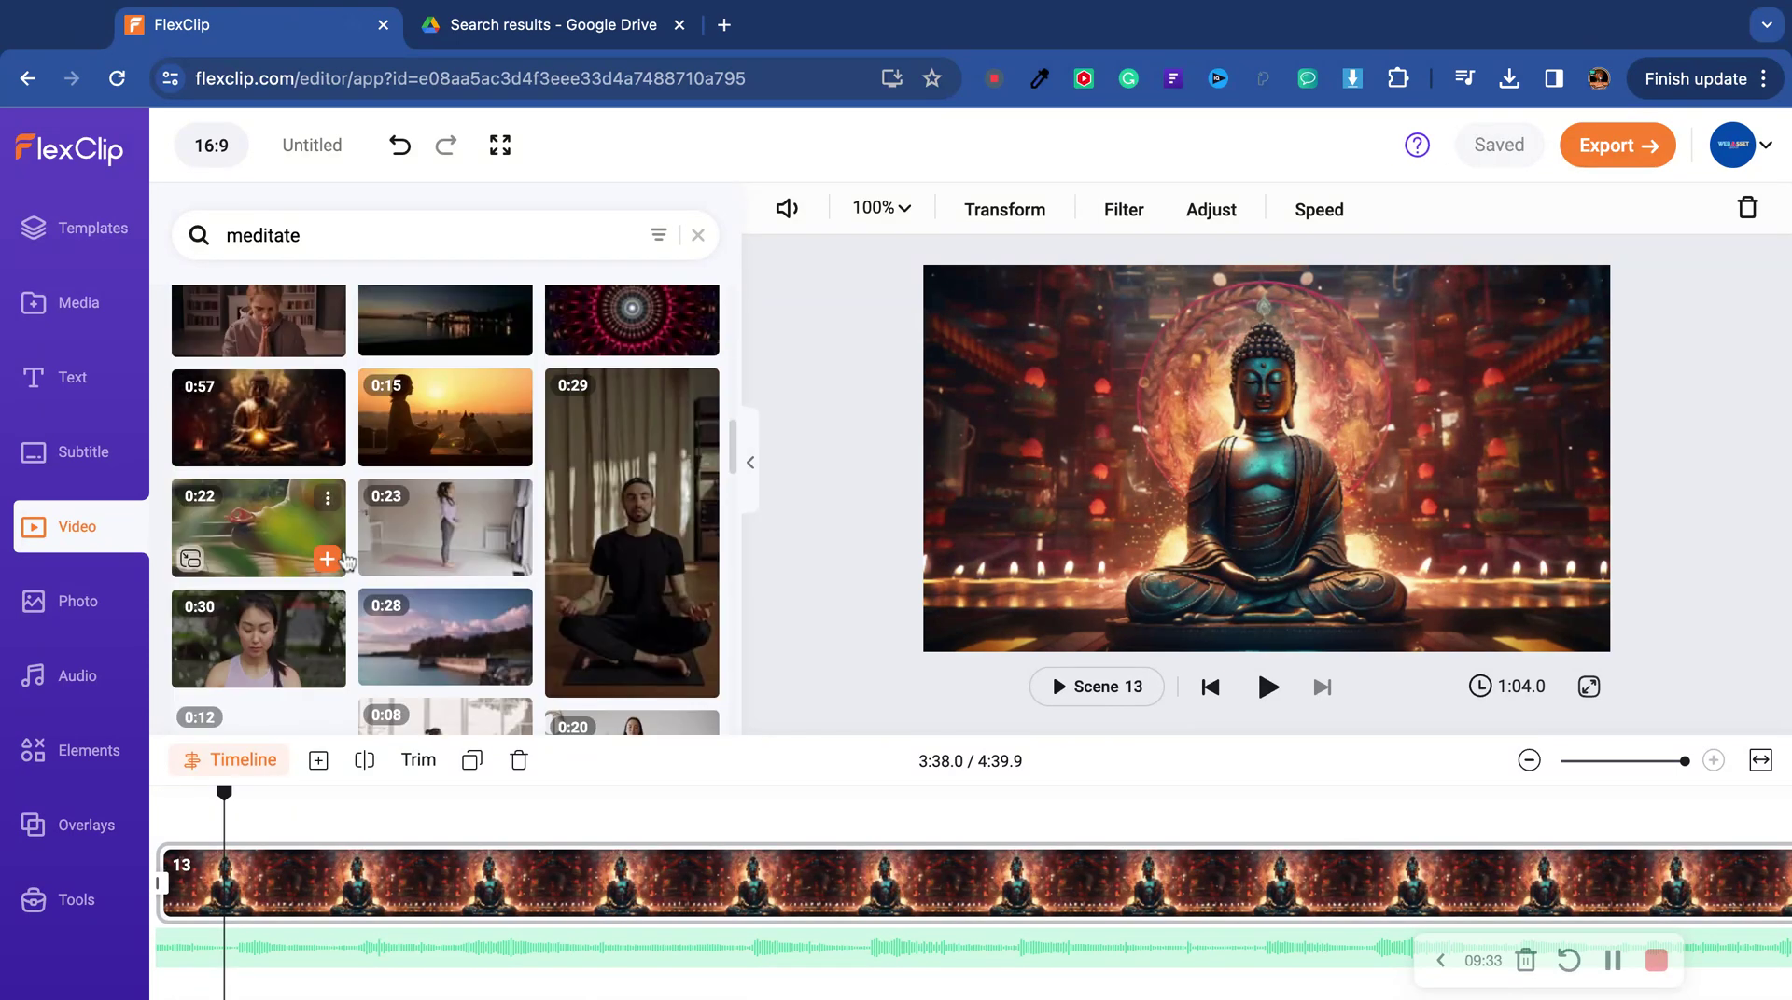
{"action": "scroll", "coordinate": [338, 523], "scroll_direction": "down", "scroll_amount": 5}
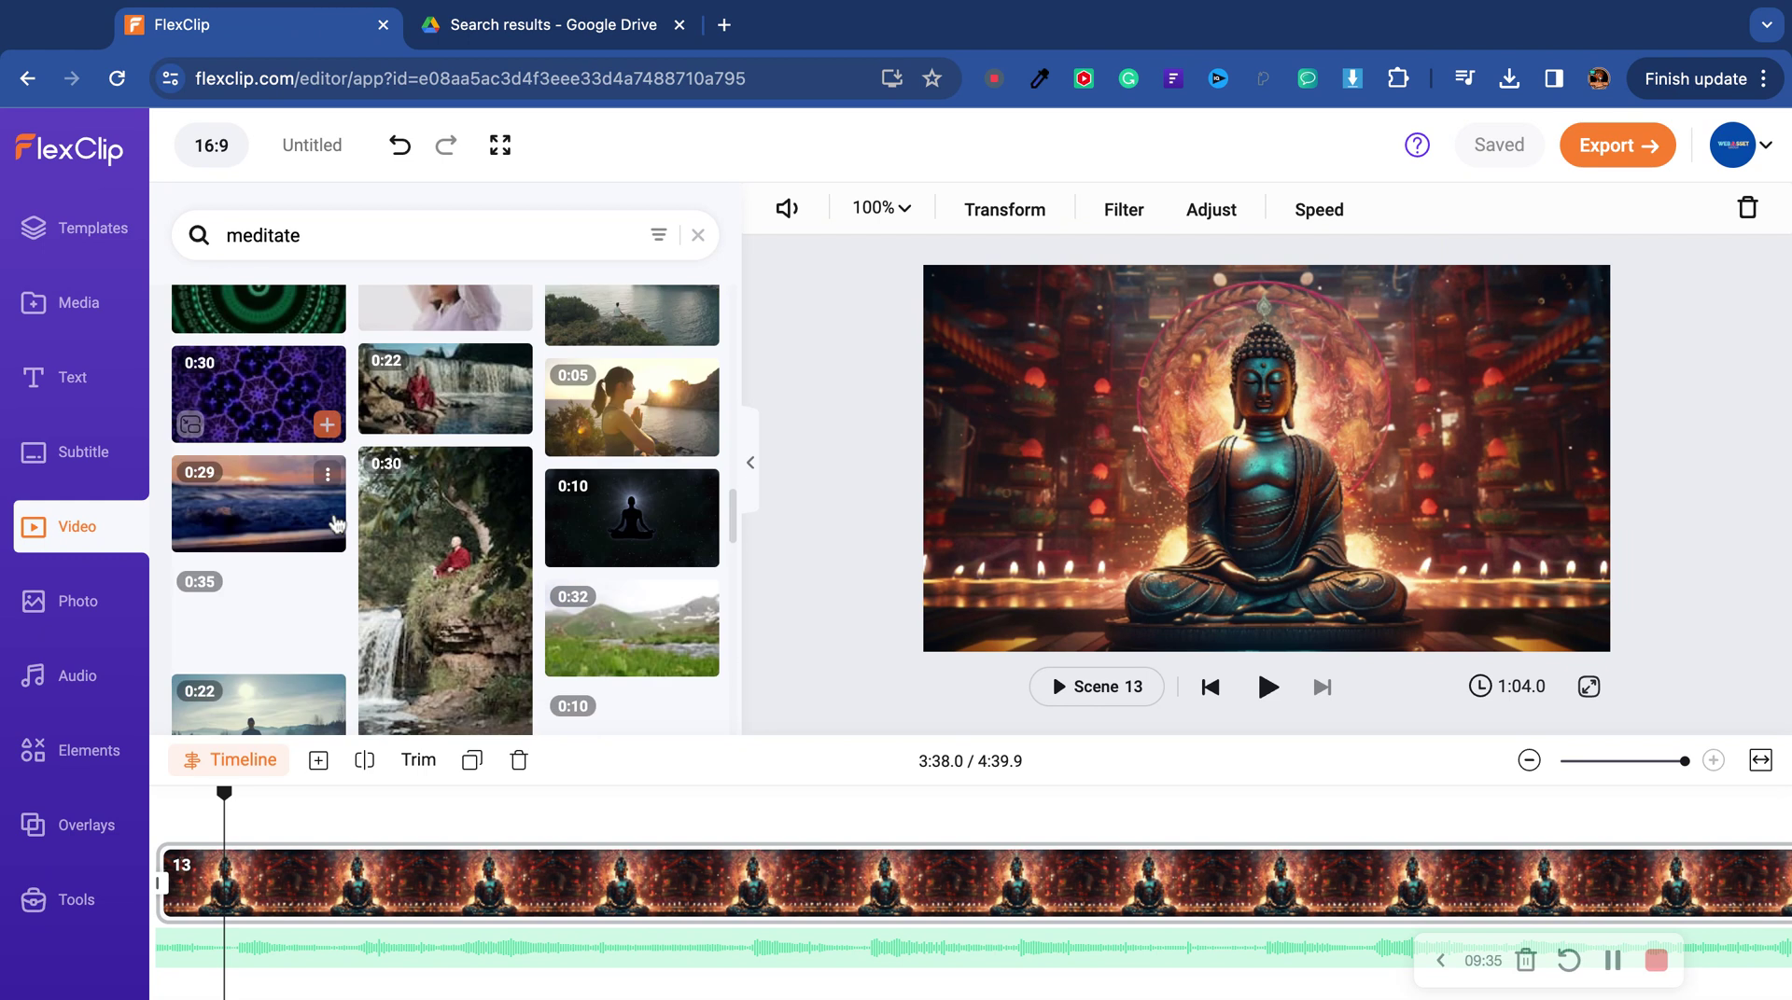
{"action": "scroll", "coordinate": [445, 560], "scroll_direction": "down", "scroll_amount": 4}
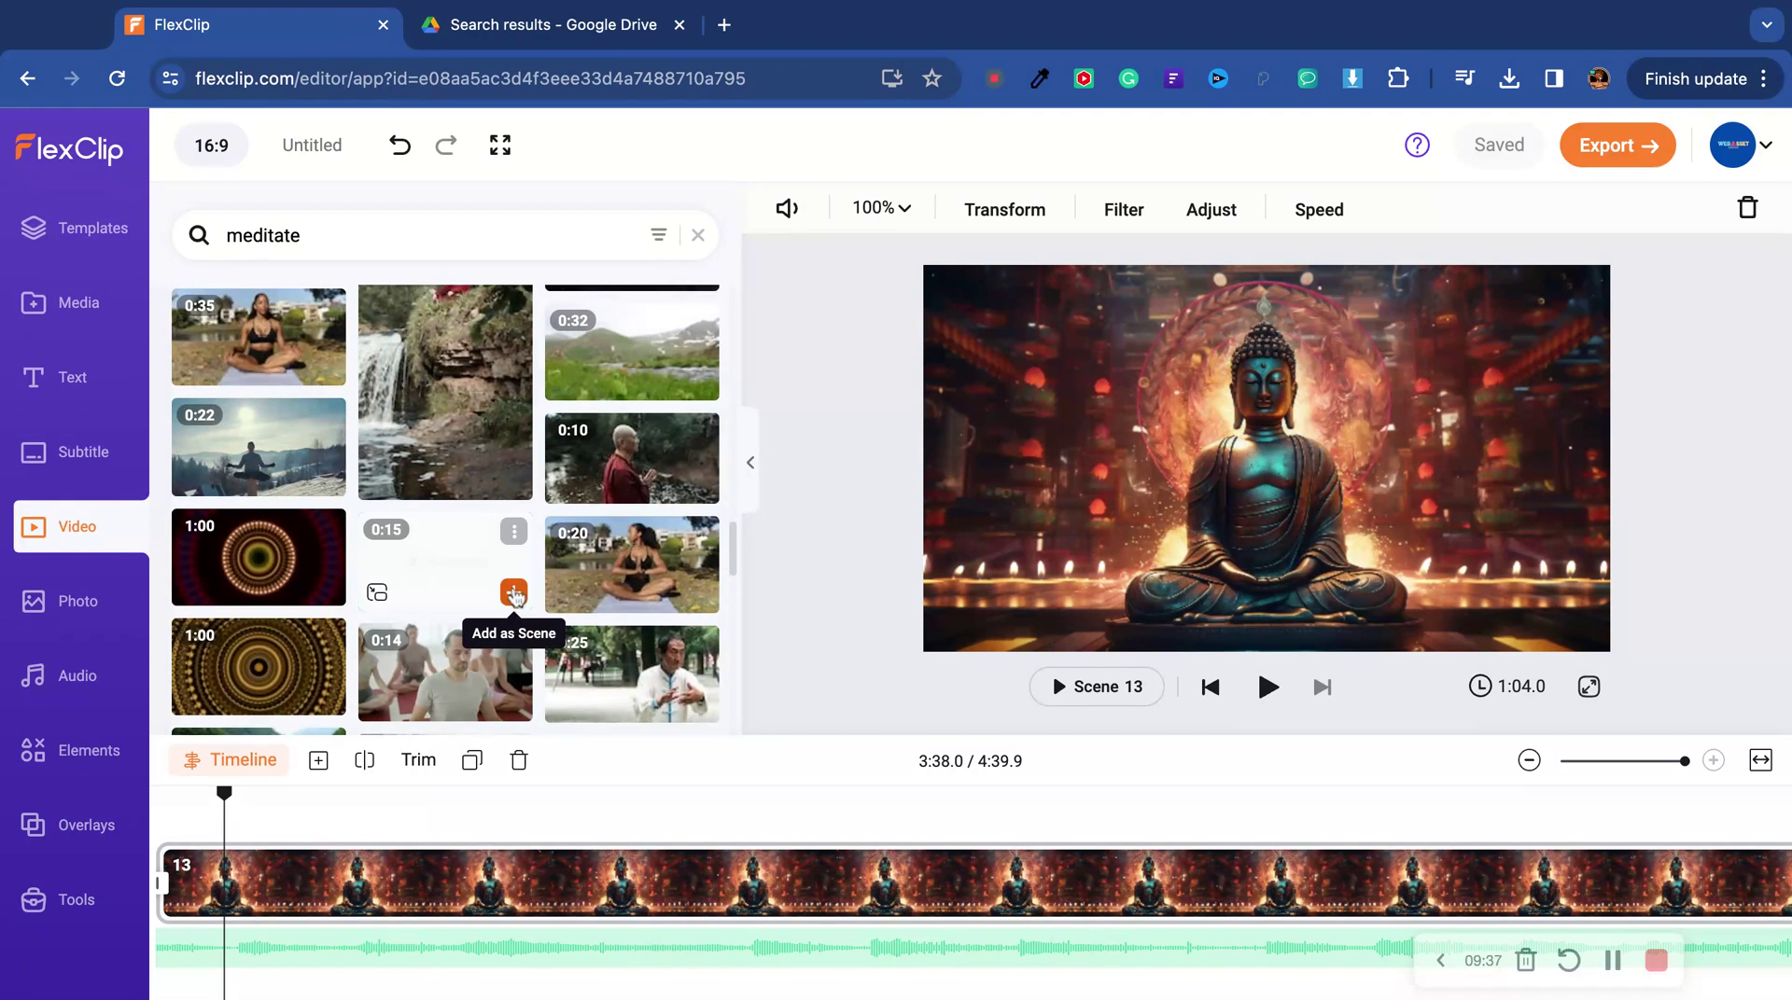
{"action": "left_click", "coordinate": [514, 593]}
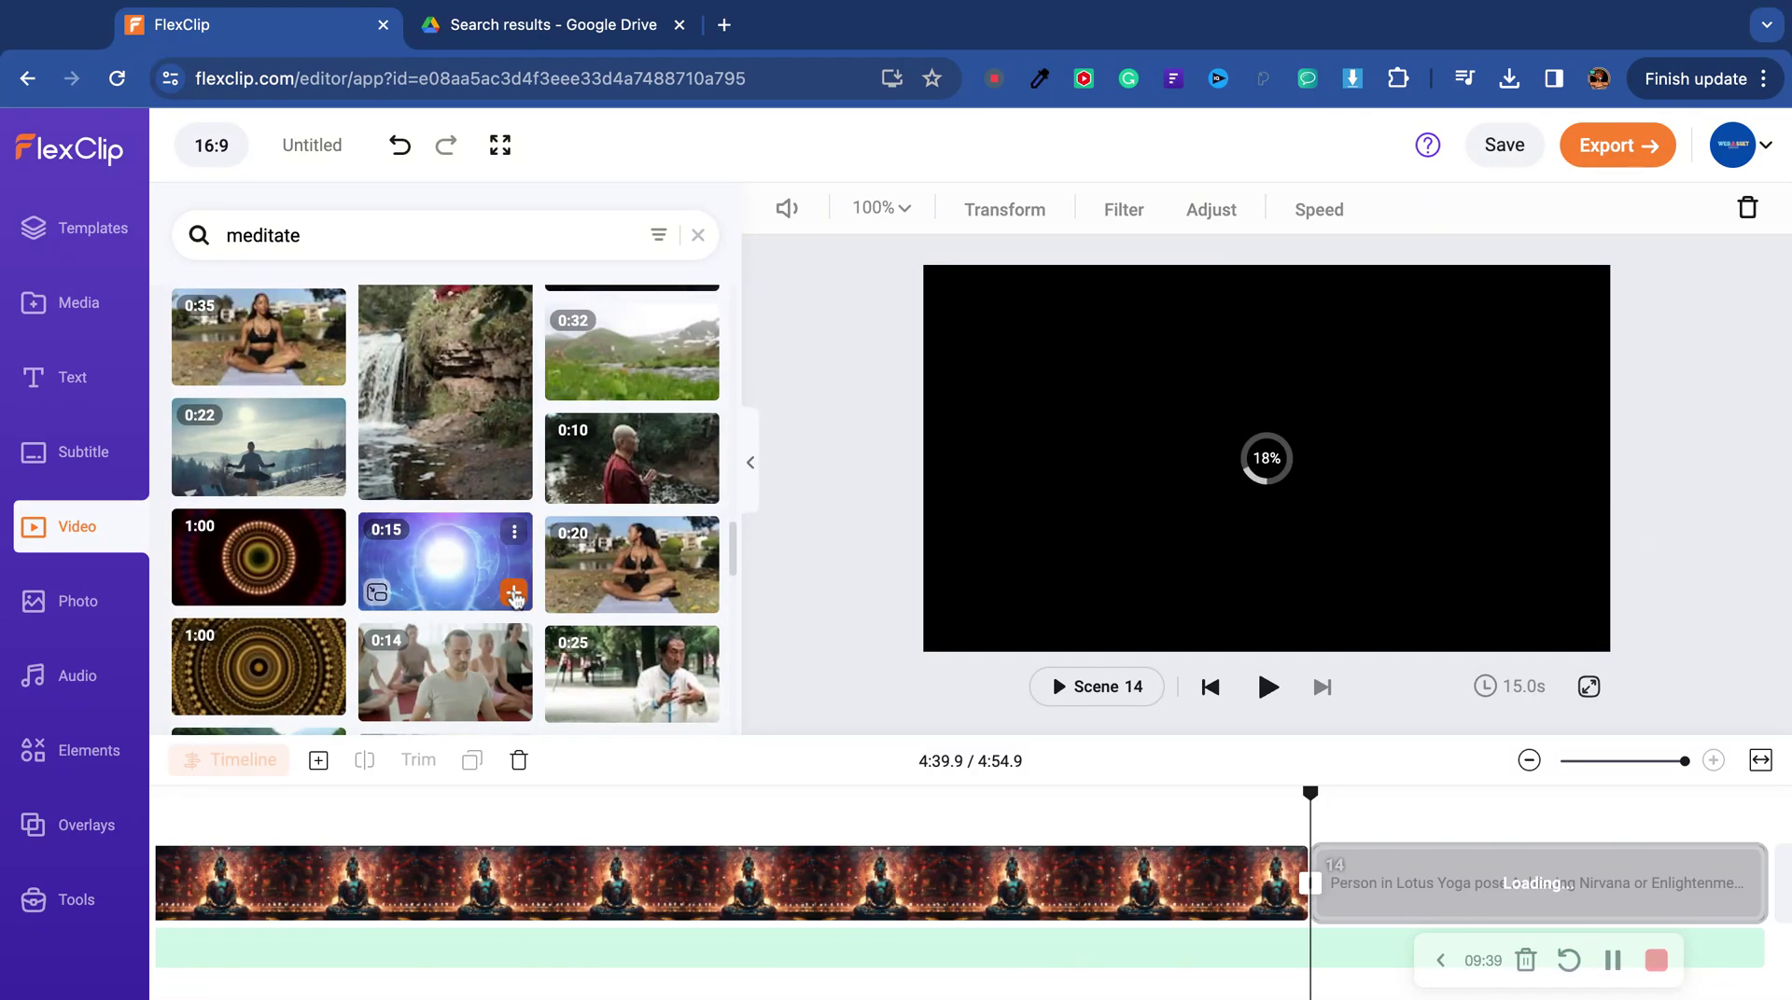
{"action": "scroll", "coordinate": [380, 452], "scroll_direction": "down", "scroll_amount": 6}
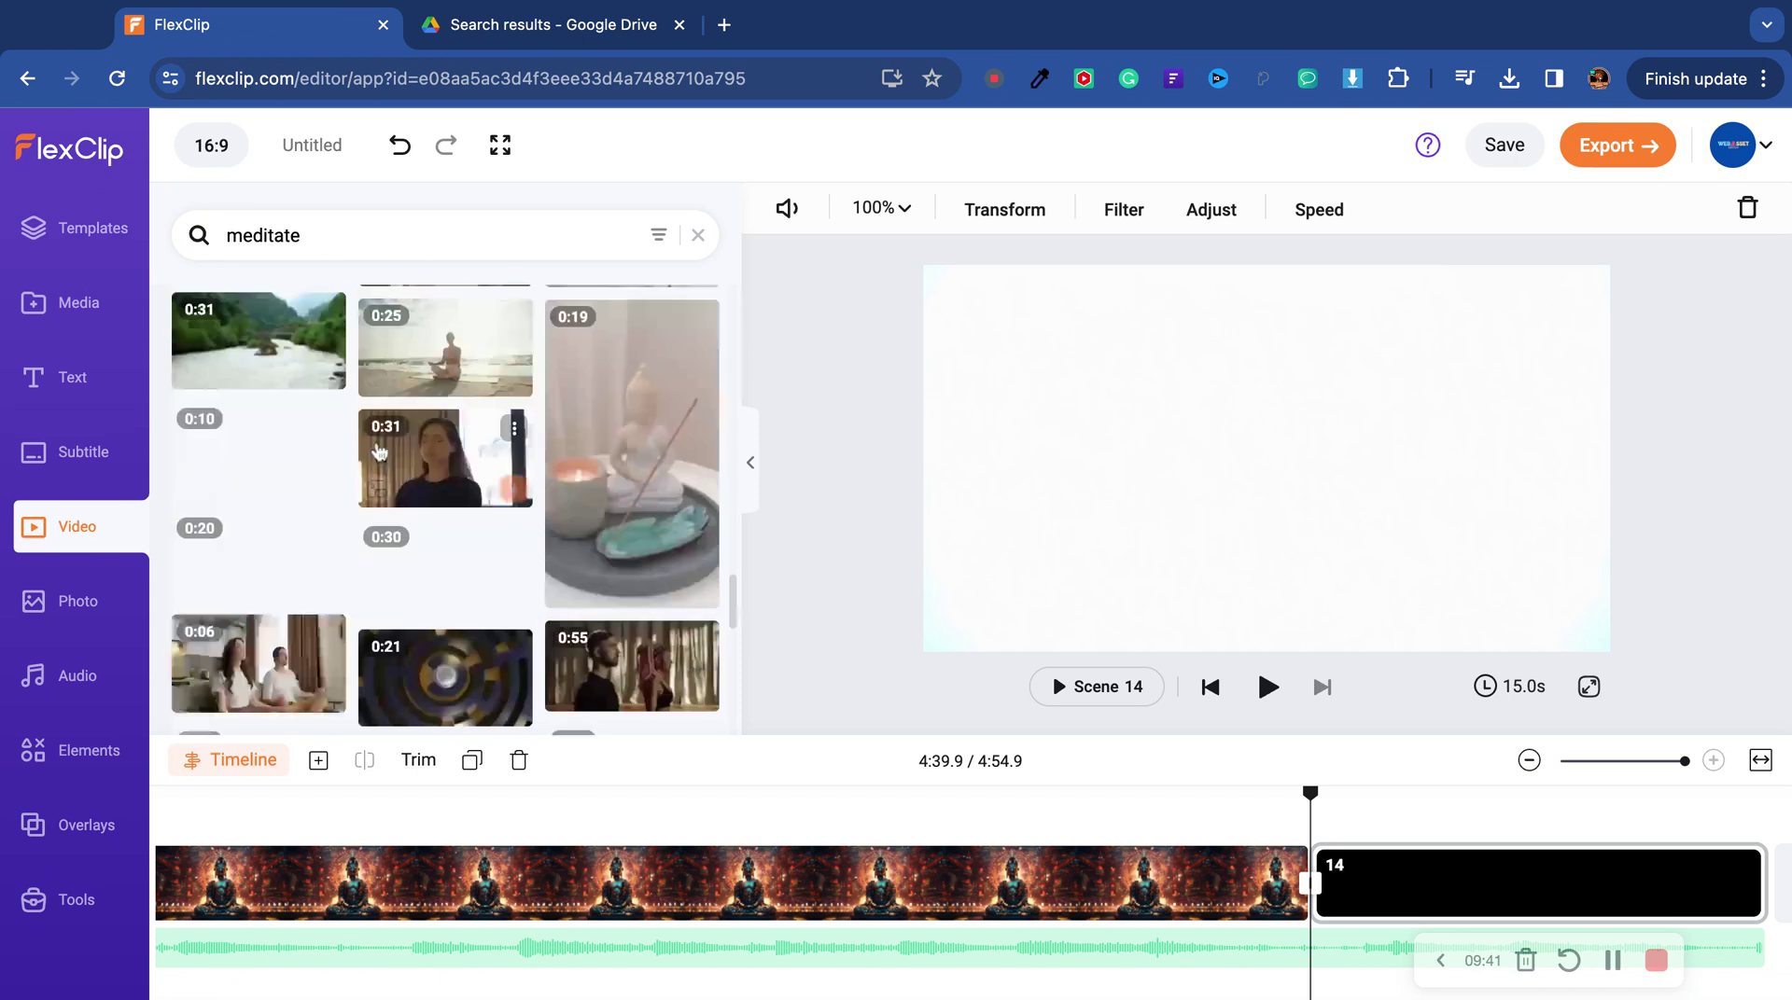
{"action": "scroll", "coordinate": [380, 452], "scroll_direction": "down", "scroll_amount": 3}
{"action": "left_click", "coordinate": [380, 235]}
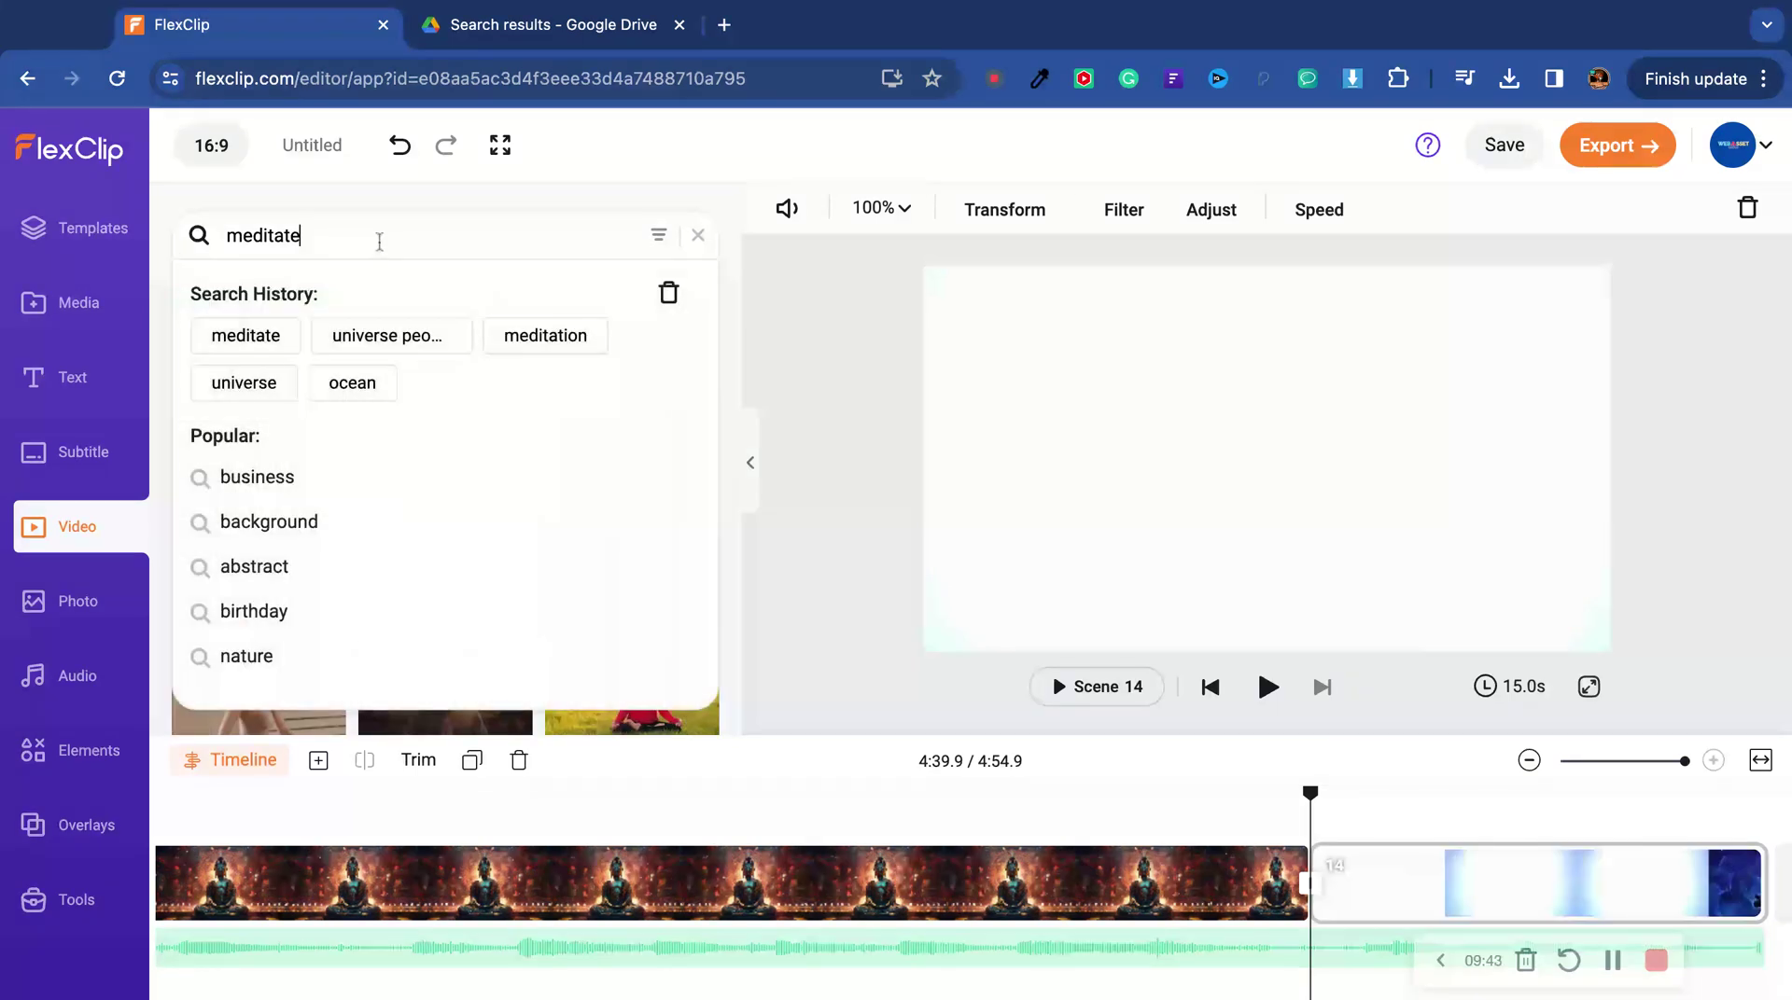
- Search stock videos for 'spiritual' and add the 0:15 glowing-figure clip and 0:25 purple clip as scenes
{"action": "type", "text": "spir"}
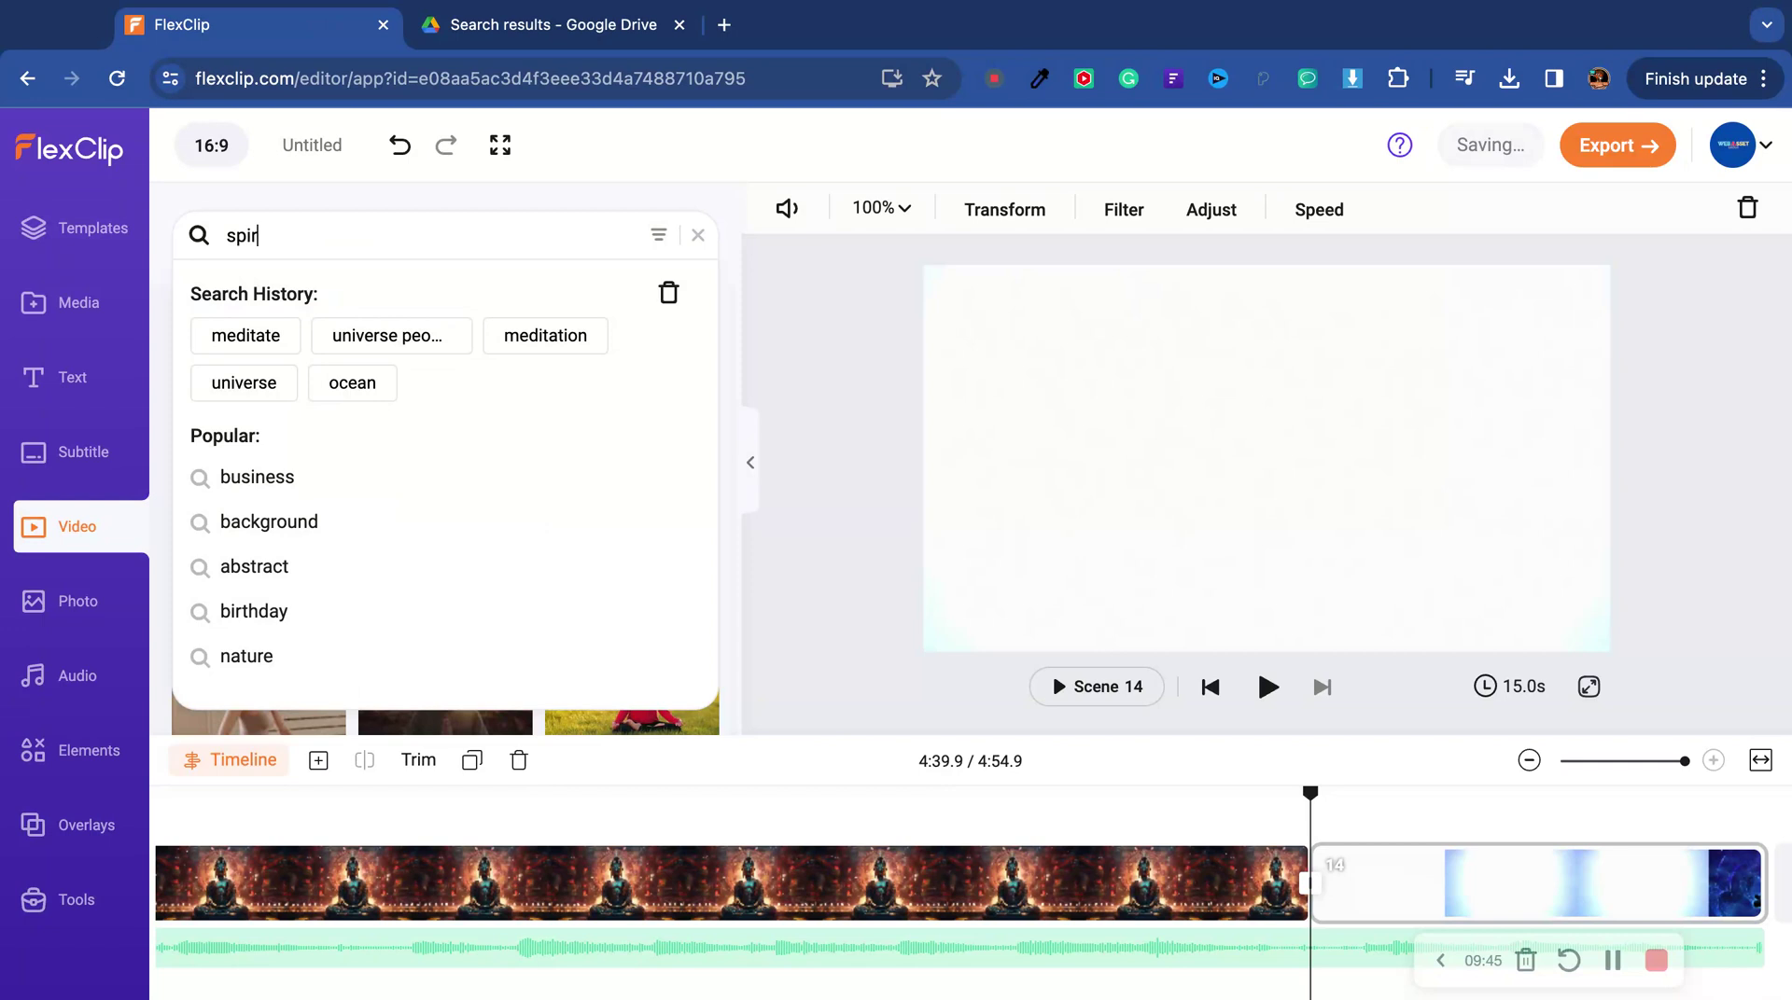
{"action": "type", "text": "itual"}
{"action": "key", "text": "Return"}
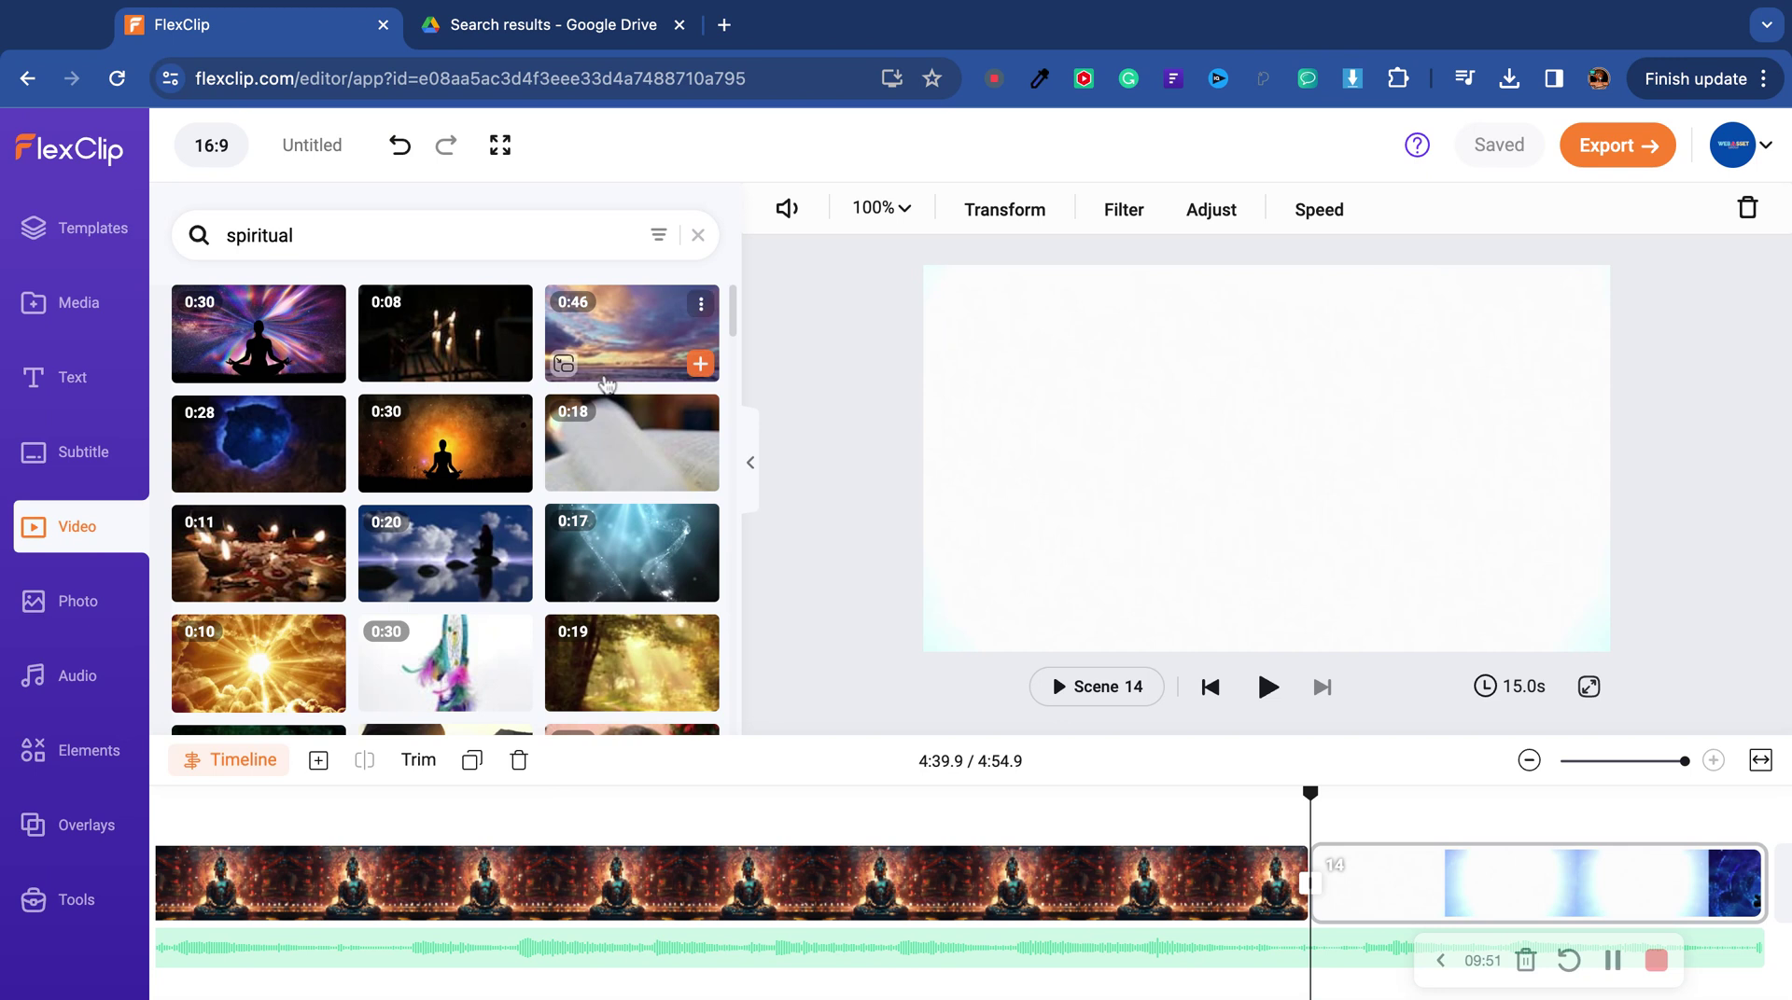
{"action": "scroll", "coordinate": [607, 386], "scroll_direction": "down", "scroll_amount": 8}
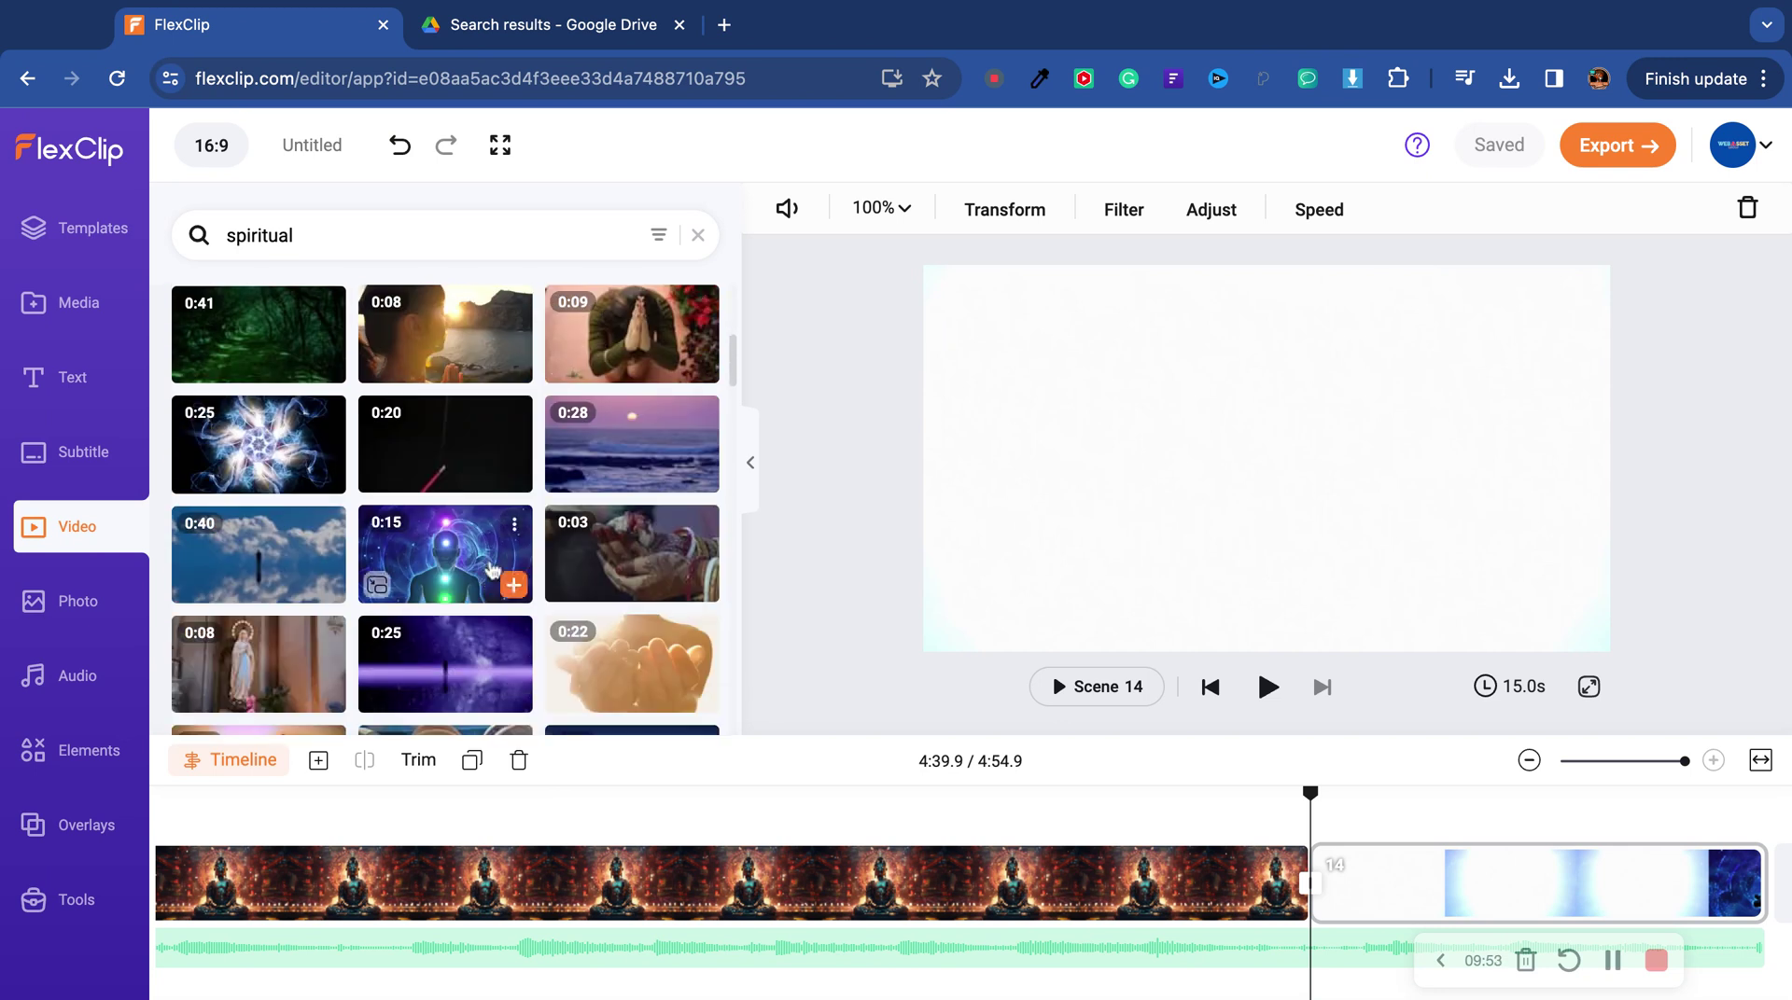
{"action": "left_click", "coordinate": [513, 586]}
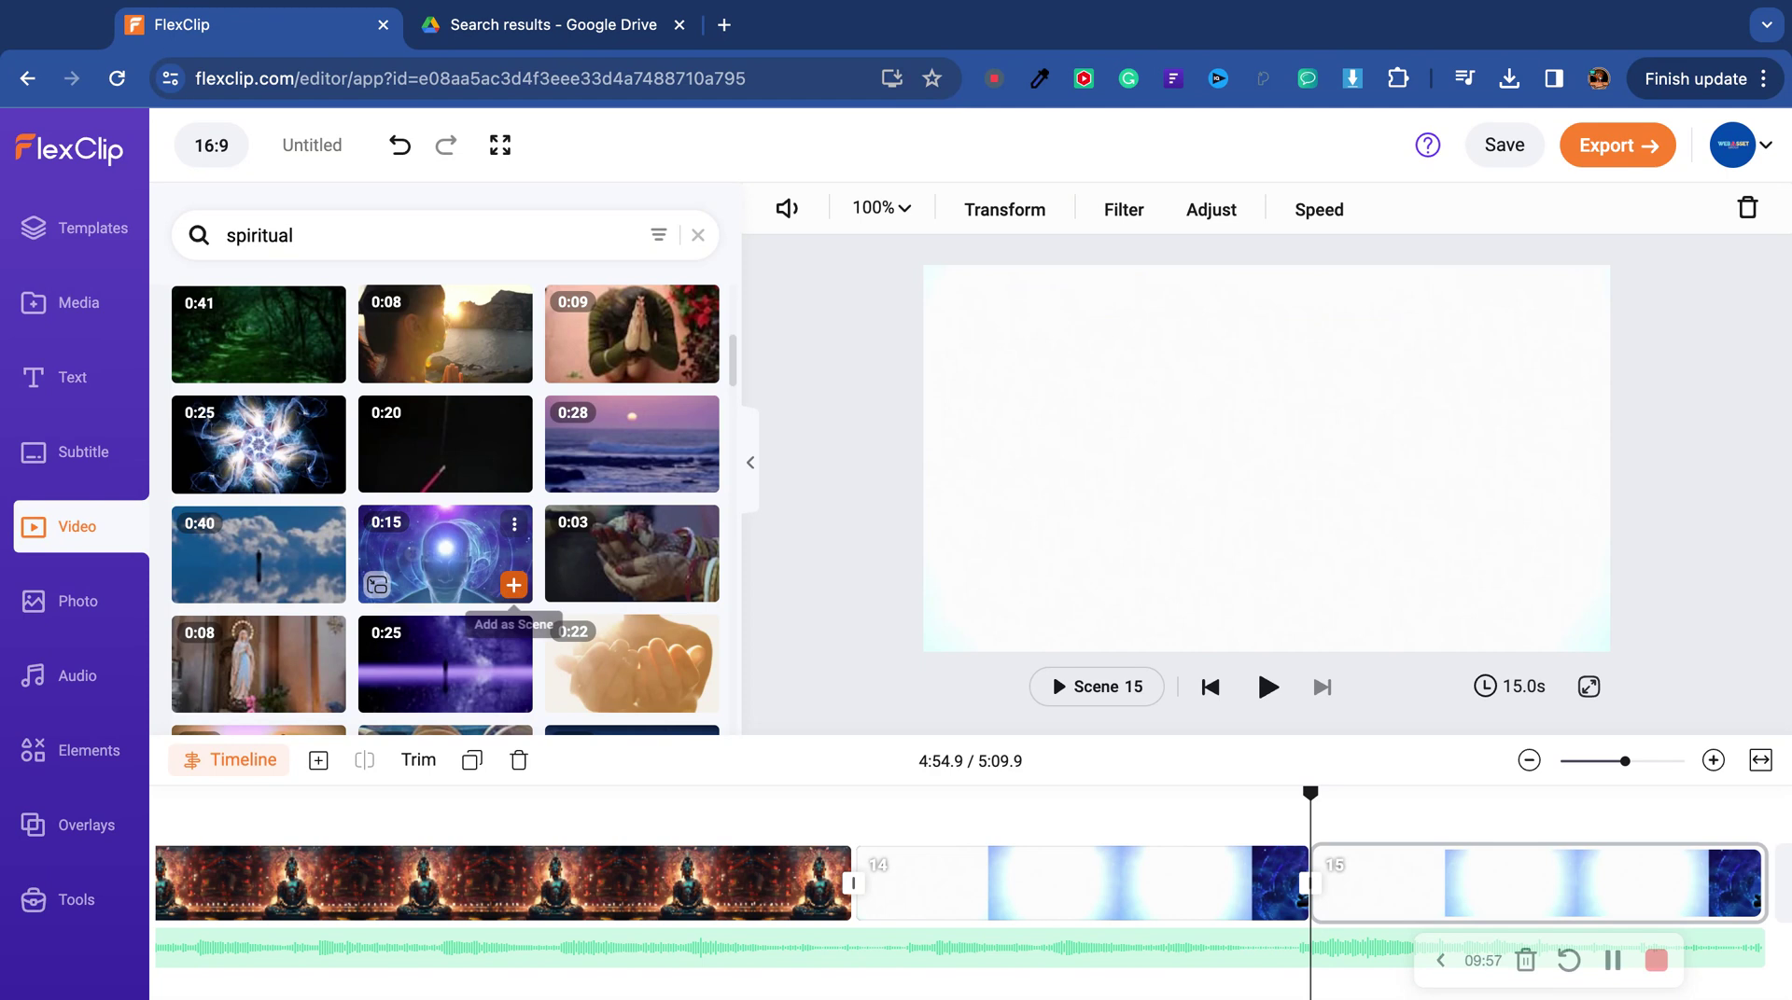
{"action": "scroll", "coordinate": [427, 579], "scroll_direction": "down", "scroll_amount": 1}
{"action": "left_click_drag", "start_coordinate": [428, 578], "coordinate": [1353, 868]}
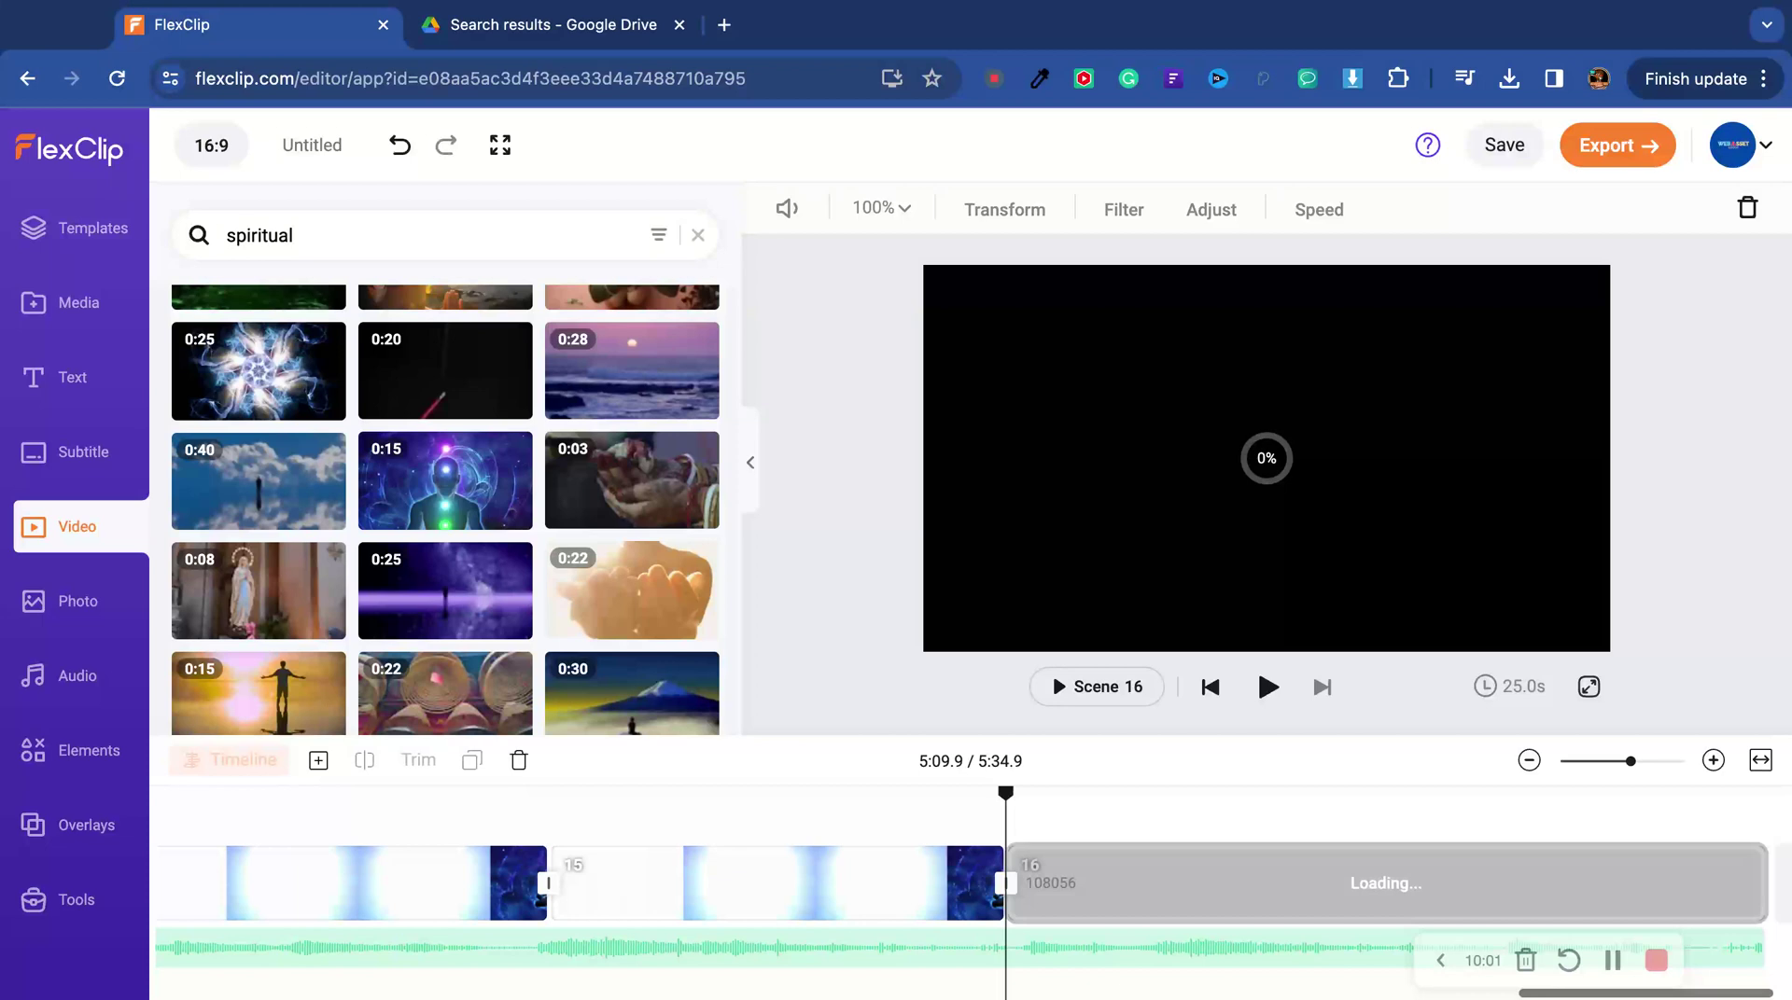
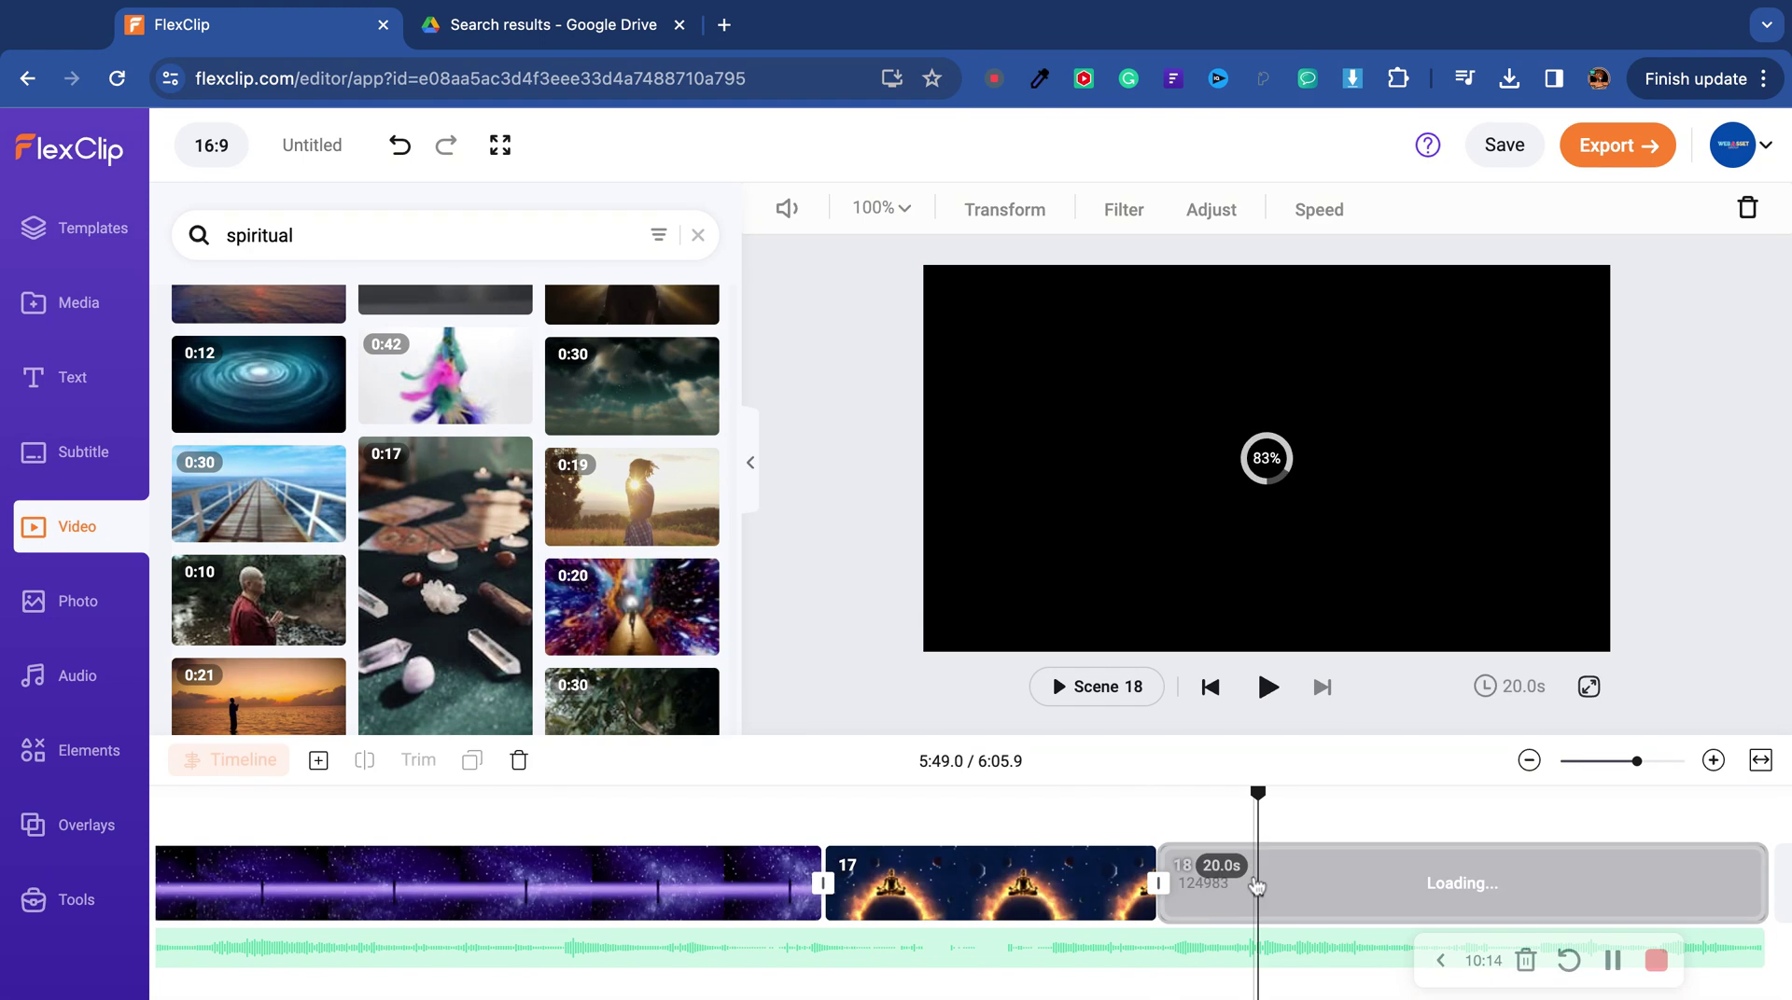
- Delete the loading Scene 18 and append the glowing trees and cosmic 0:20 clips as Scenes 18–19
{"action": "key", "text": "Delete"}
{"action": "scroll", "coordinate": [464, 478], "scroll_direction": "down", "scroll_amount": 10}
{"action": "scroll", "coordinate": [486, 497], "scroll_direction": "down", "scroll_amount": 1}
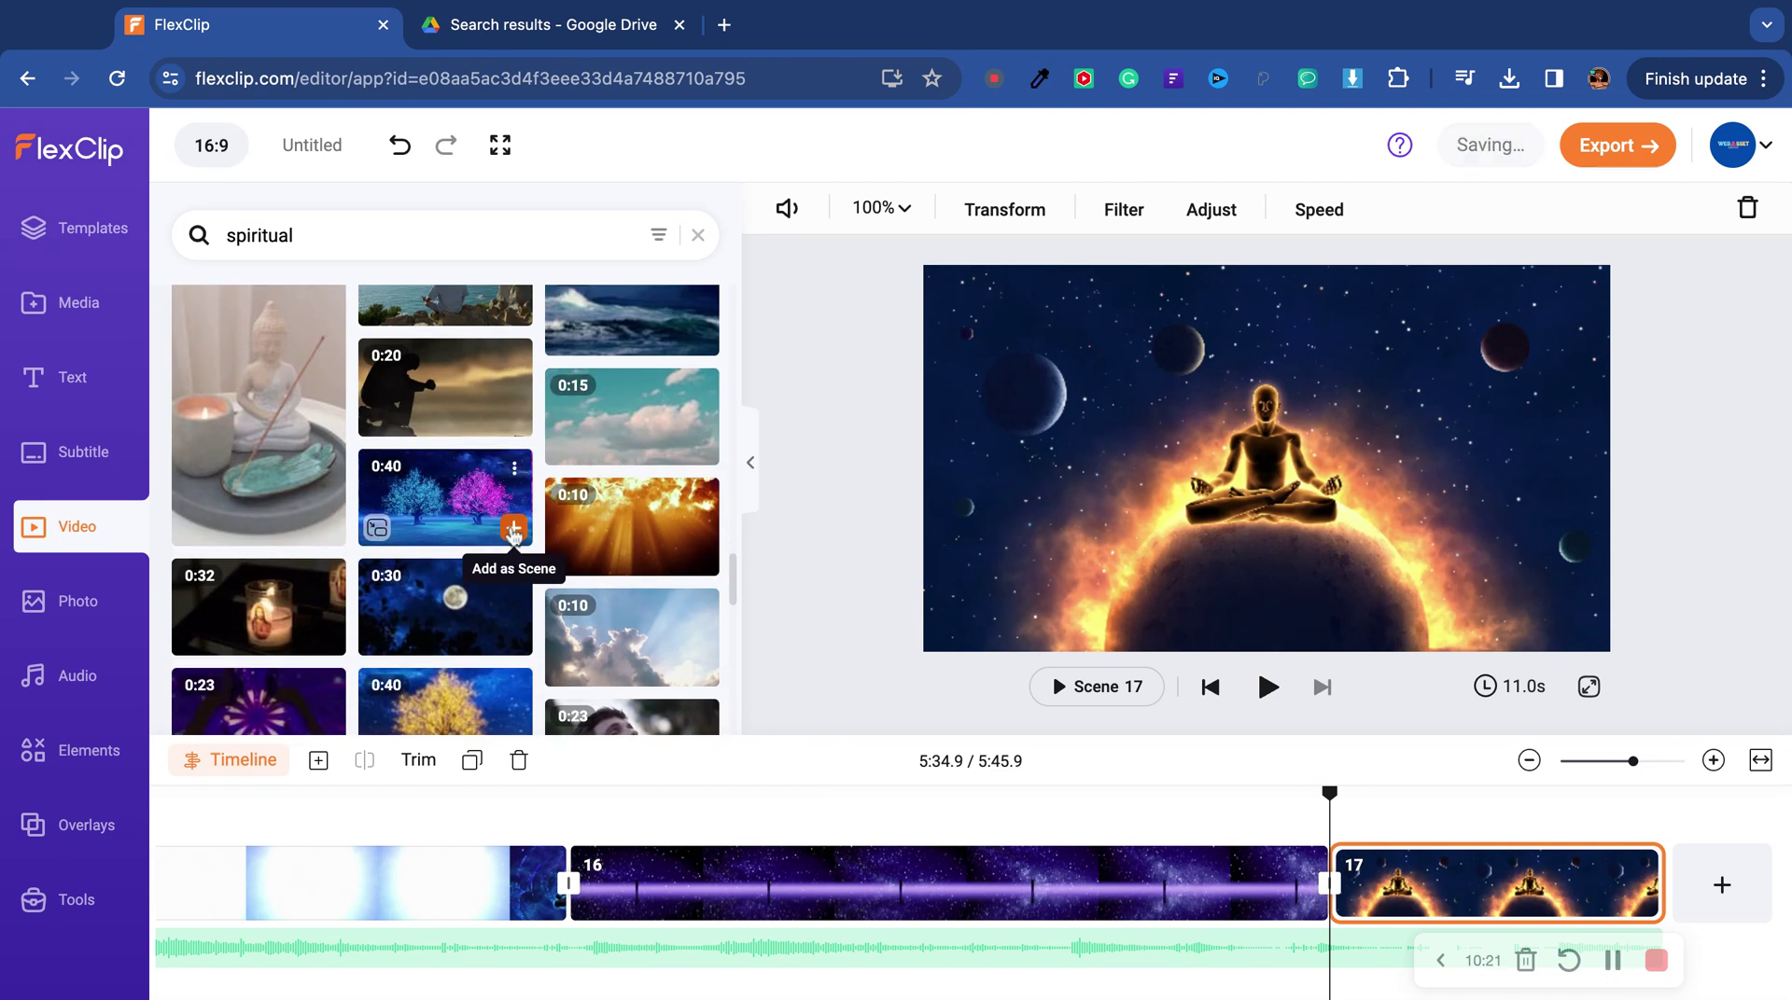
{"action": "left_click", "coordinate": [512, 529]}
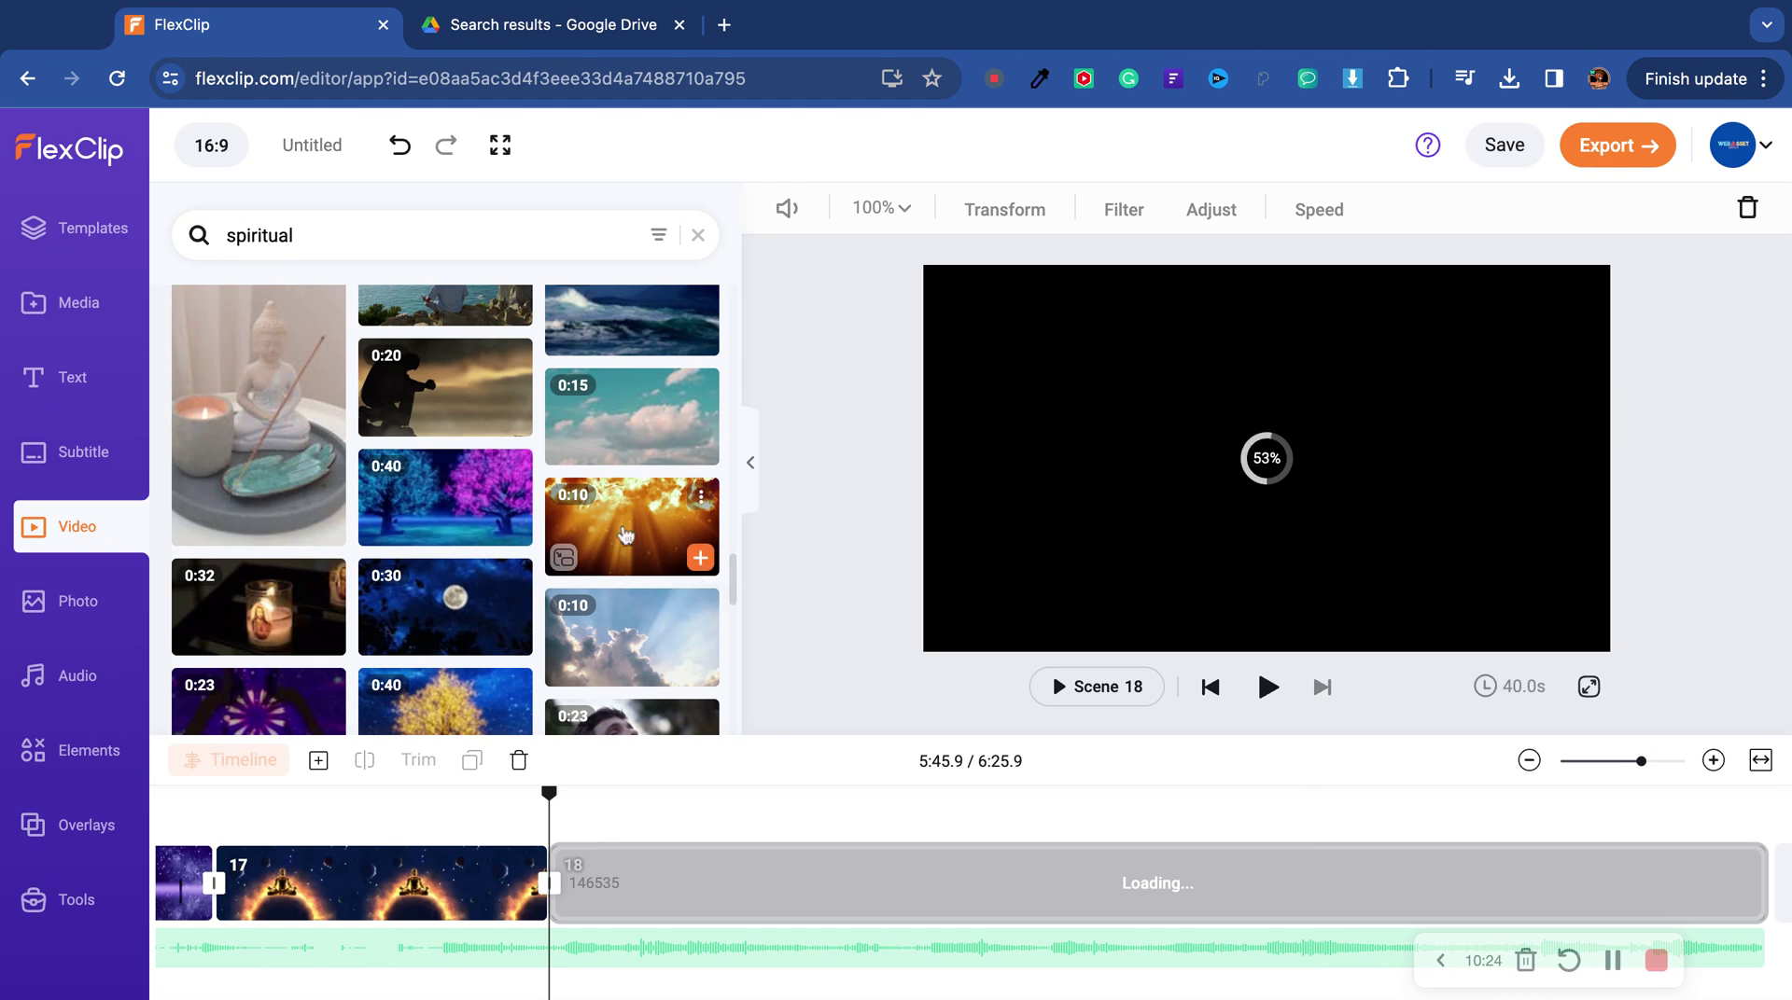
{"action": "scroll", "coordinate": [625, 535], "scroll_direction": "down", "scroll_amount": 5}
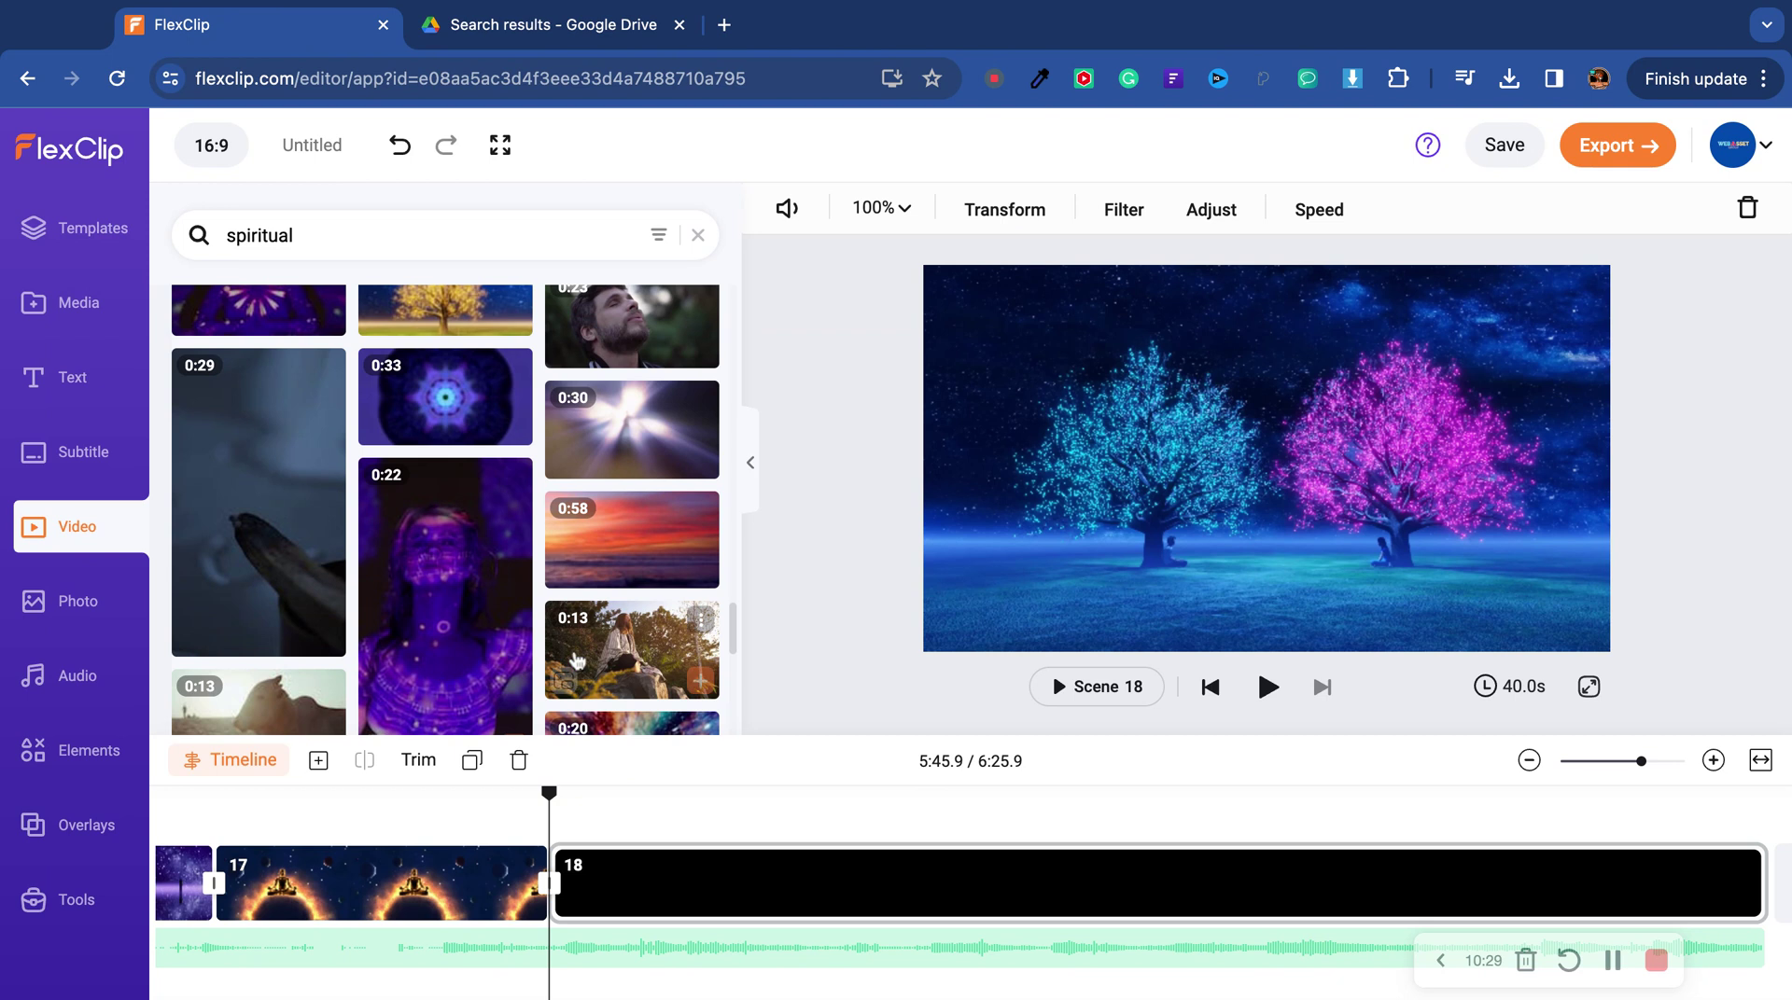
{"action": "scroll", "coordinate": [428, 611], "scroll_direction": "down", "scroll_amount": 1}
{"action": "scroll", "coordinate": [428, 611], "scroll_direction": "down", "scroll_amount": 1}
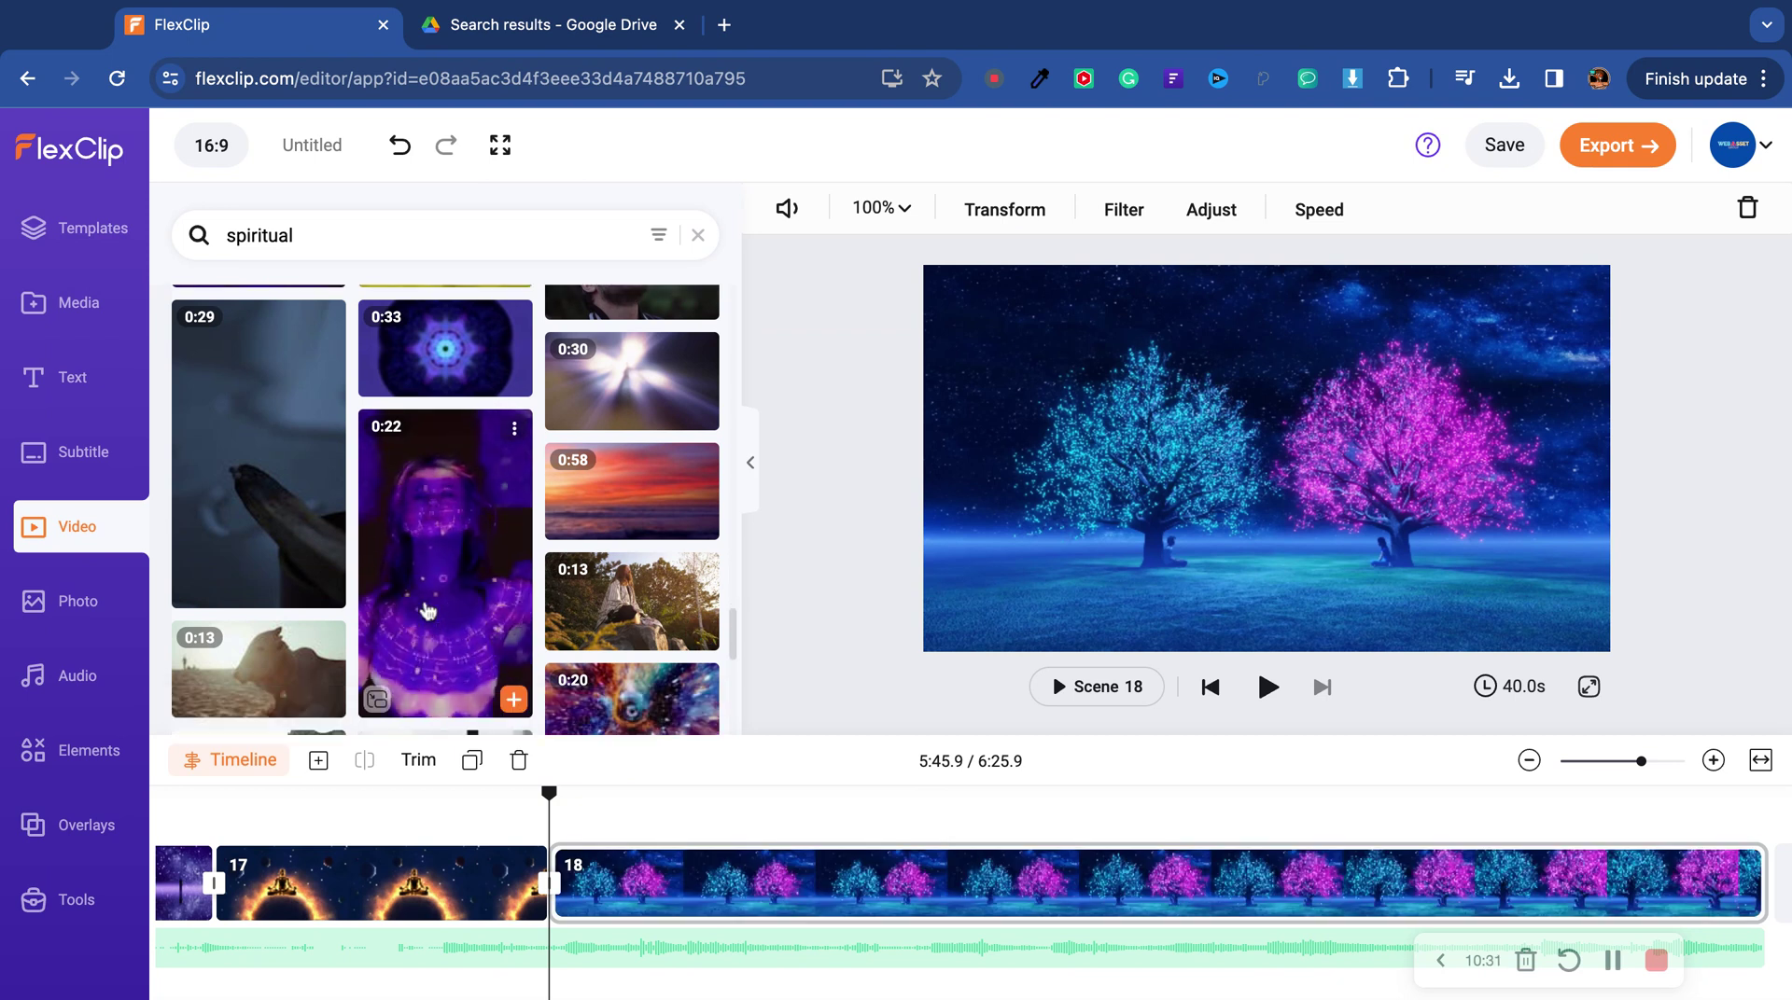
{"action": "scroll", "coordinate": [504, 611], "scroll_direction": "down", "scroll_amount": 2}
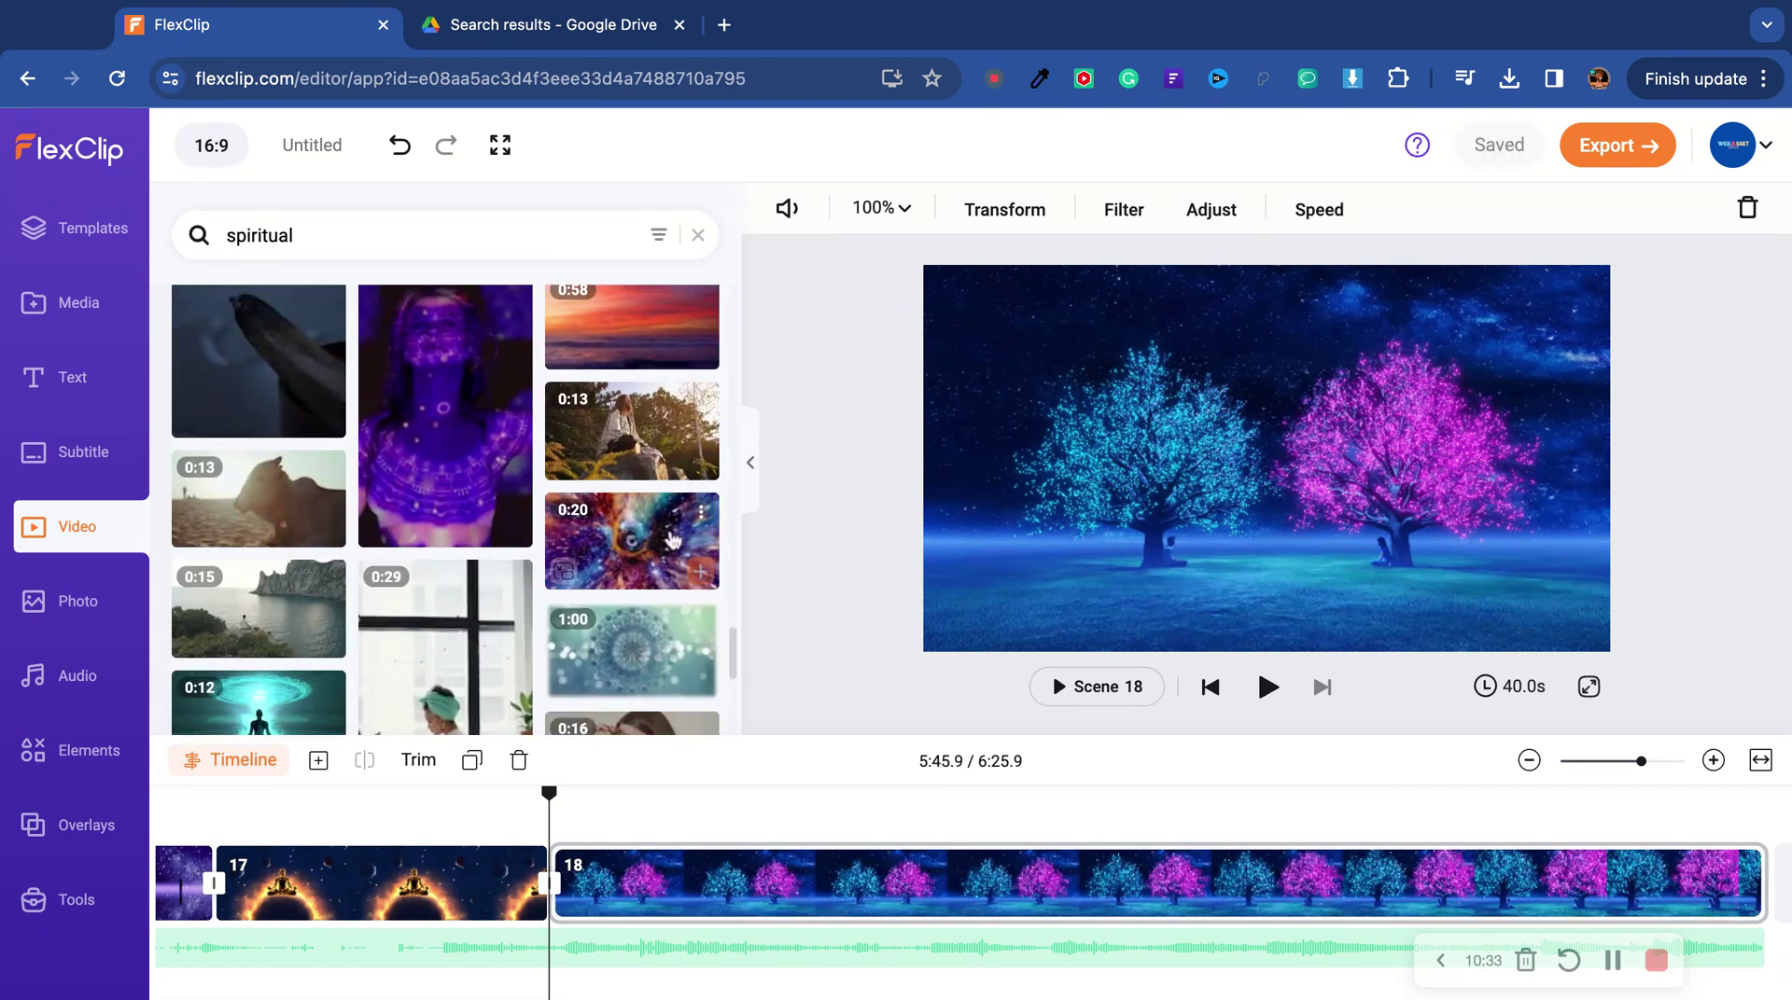
{"action": "left_click", "coordinate": [701, 570]}
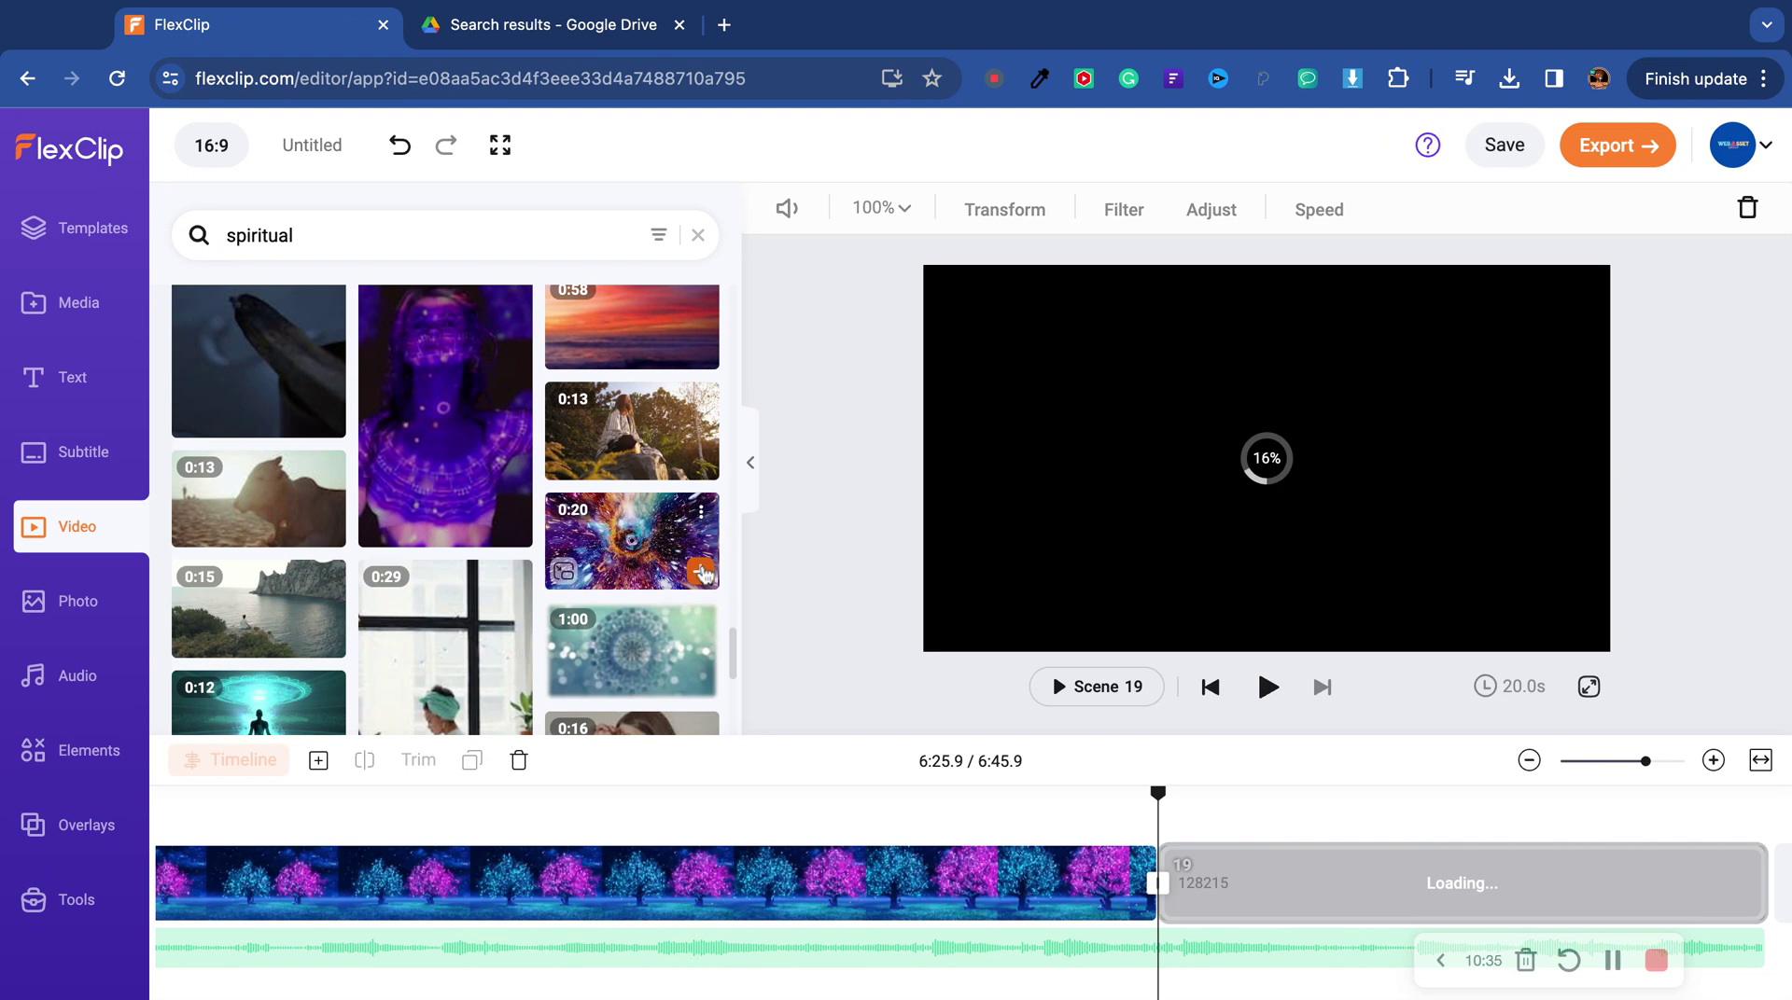
- Append the glowing meditation, dark meditating-figure, 0:40 tree and pink tree clips as Scenes 20–23
{"action": "scroll", "coordinate": [580, 573], "scroll_direction": "down", "scroll_amount": 2}
{"action": "left_click", "coordinate": [326, 598]}
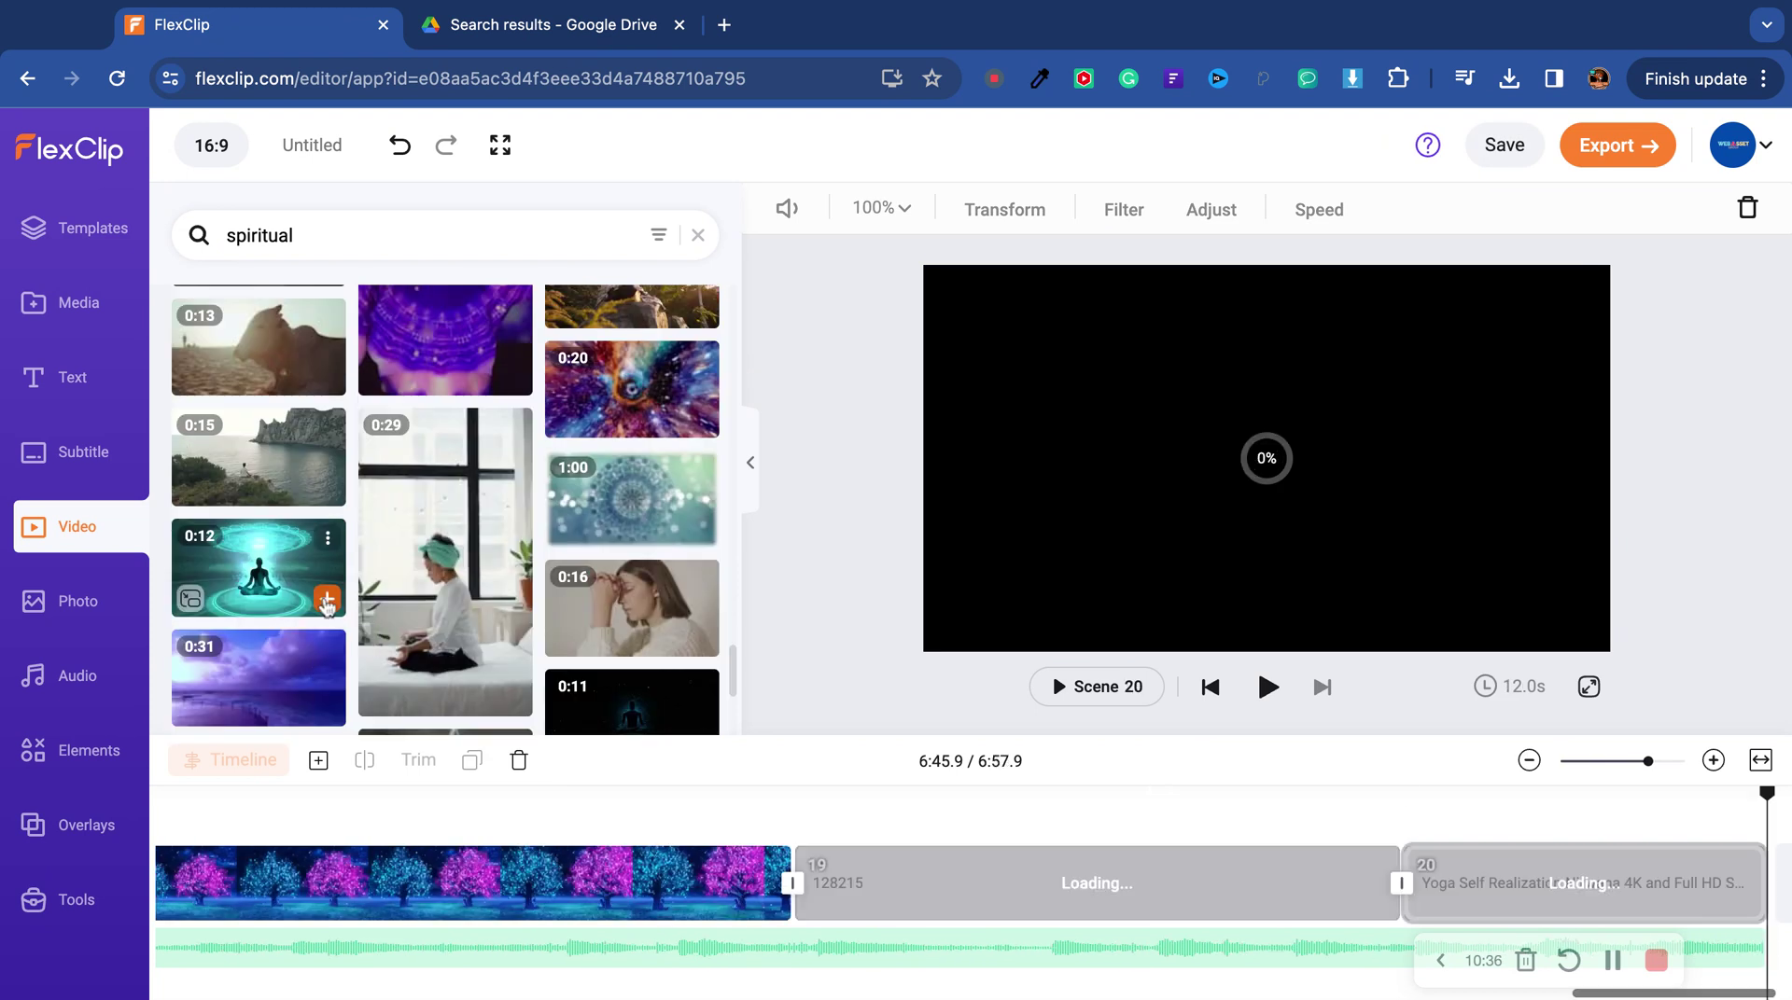
{"action": "scroll", "coordinate": [690, 541], "scroll_direction": "down", "scroll_amount": 3}
{"action": "left_click", "coordinate": [701, 565]}
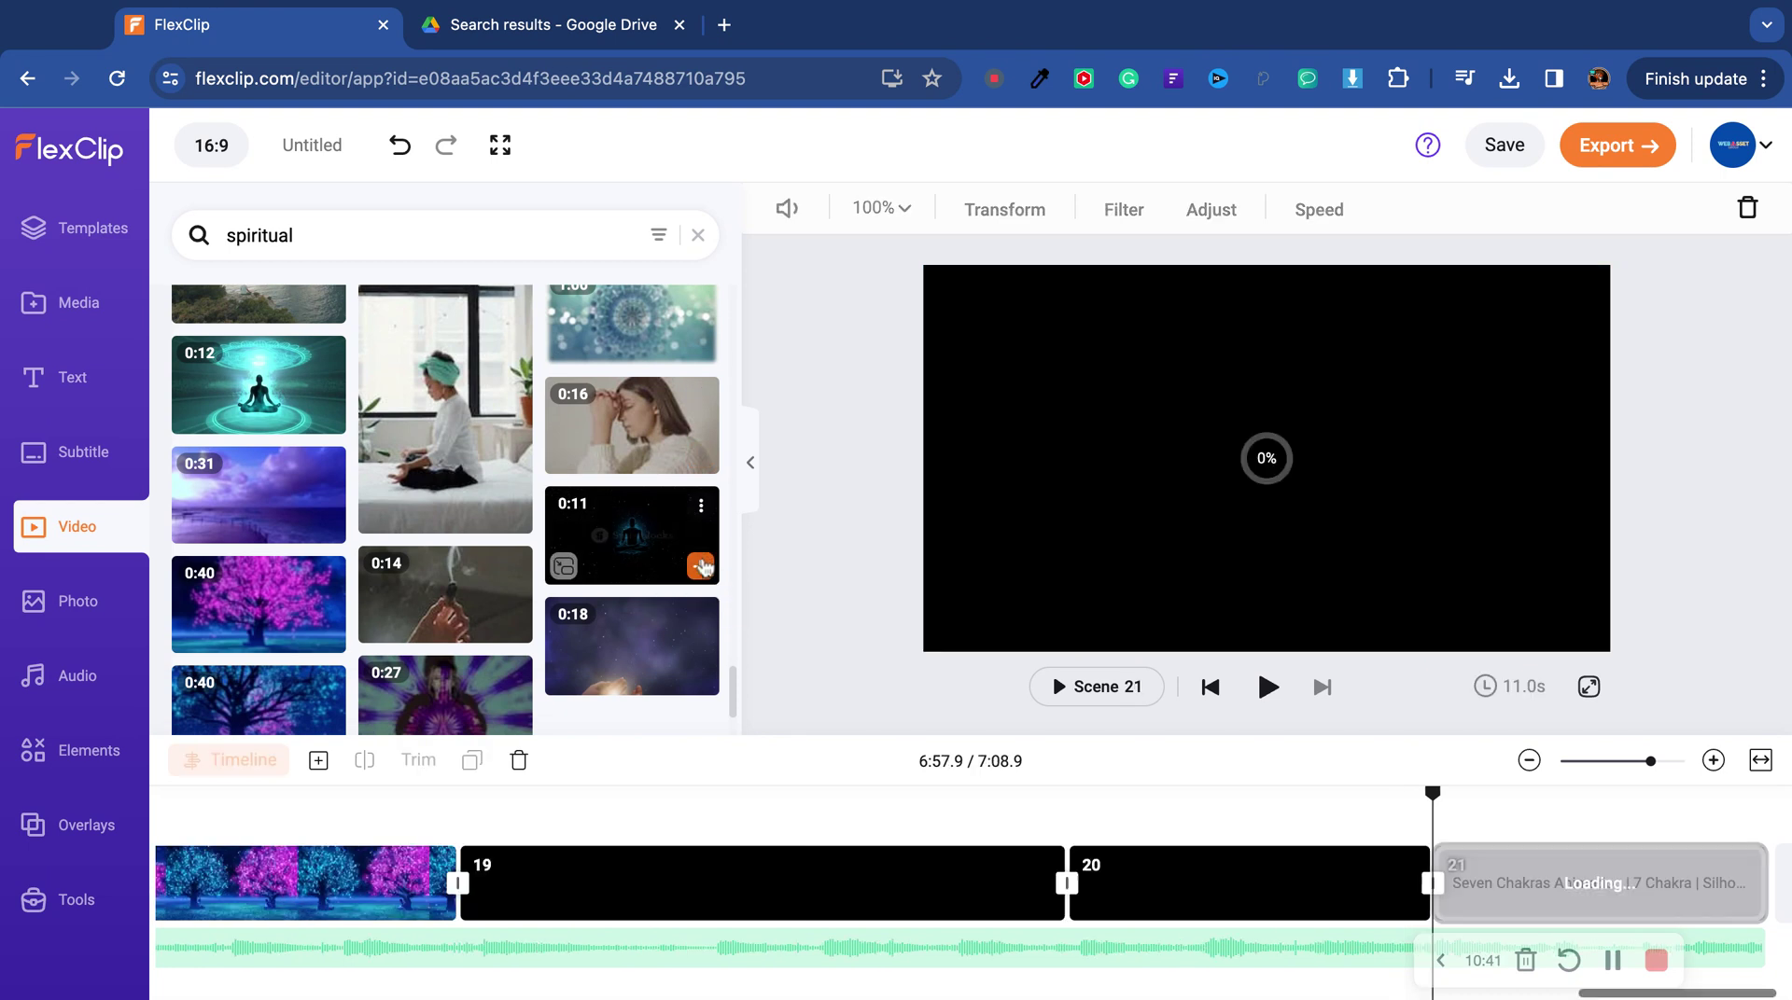
{"action": "scroll", "coordinate": [326, 579], "scroll_direction": "down", "scroll_amount": 3}
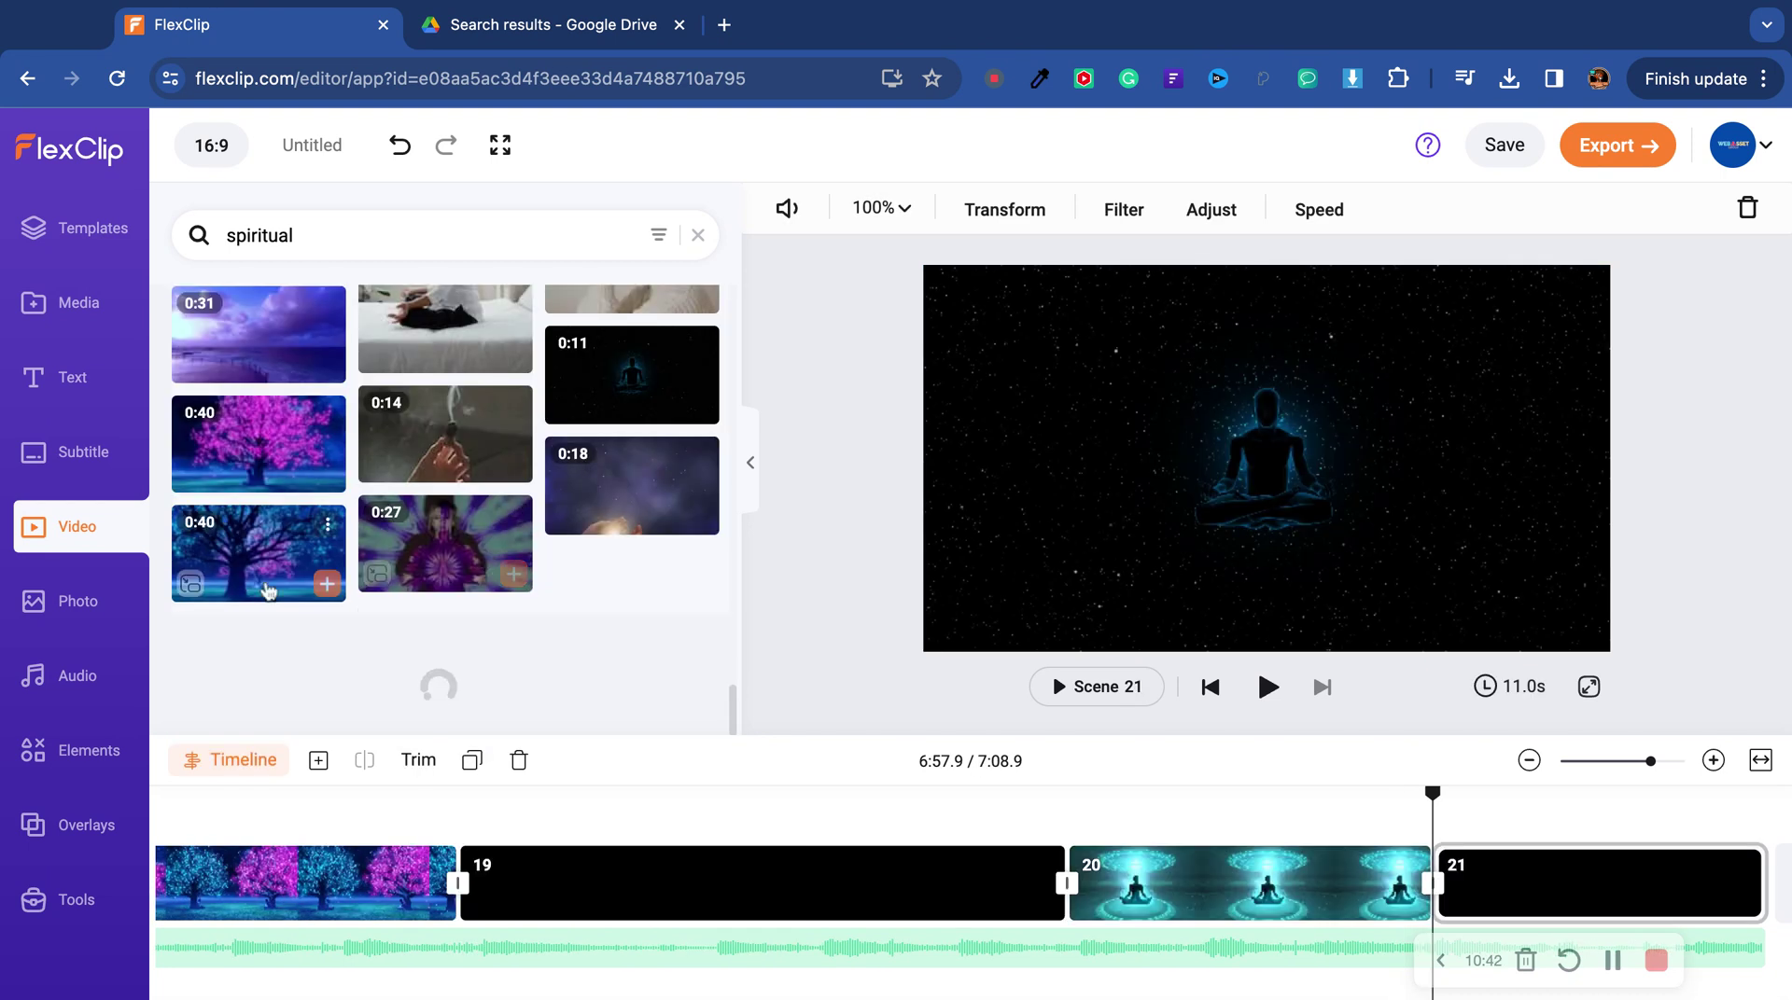
{"action": "left_click", "coordinate": [327, 583]}
{"action": "left_click", "coordinate": [327, 475]}
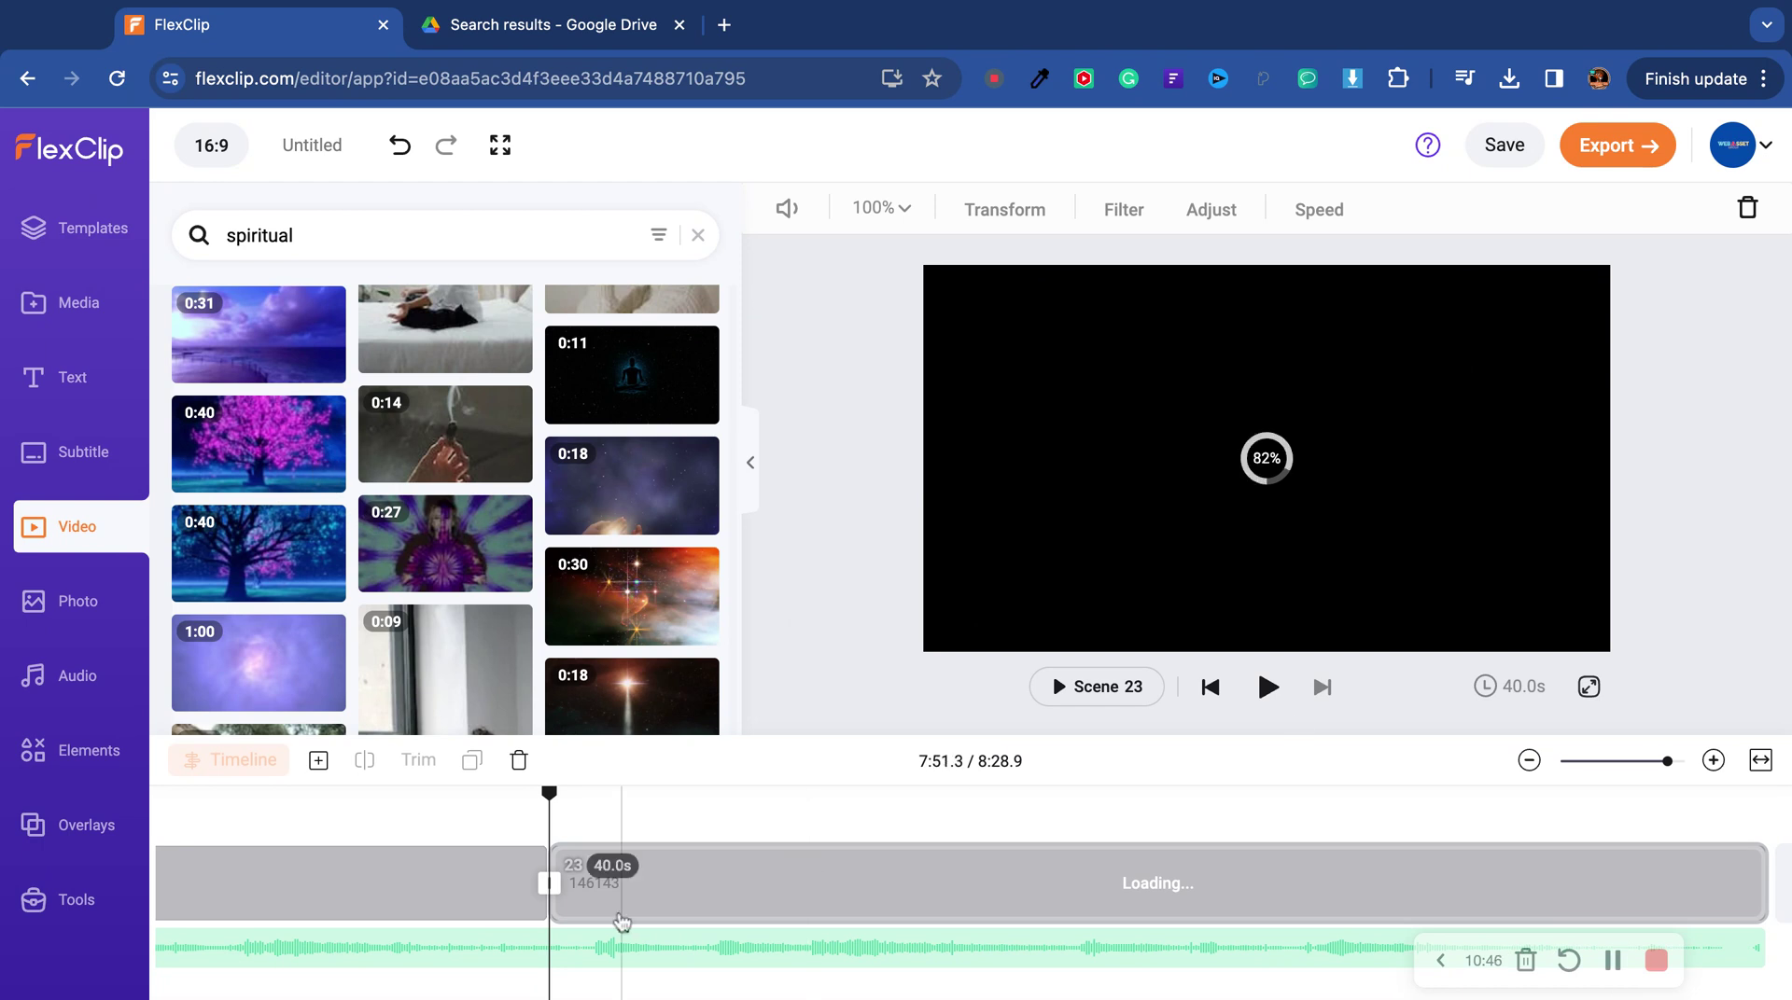
- Append the 0:43 ocean sunset clip as Scene 24 and set the playhead at 8:40.6
{"action": "mouse_move", "coordinate": [623, 626]}
{"action": "scroll", "coordinate": [623, 626], "scroll_direction": "down", "scroll_amount": 3}
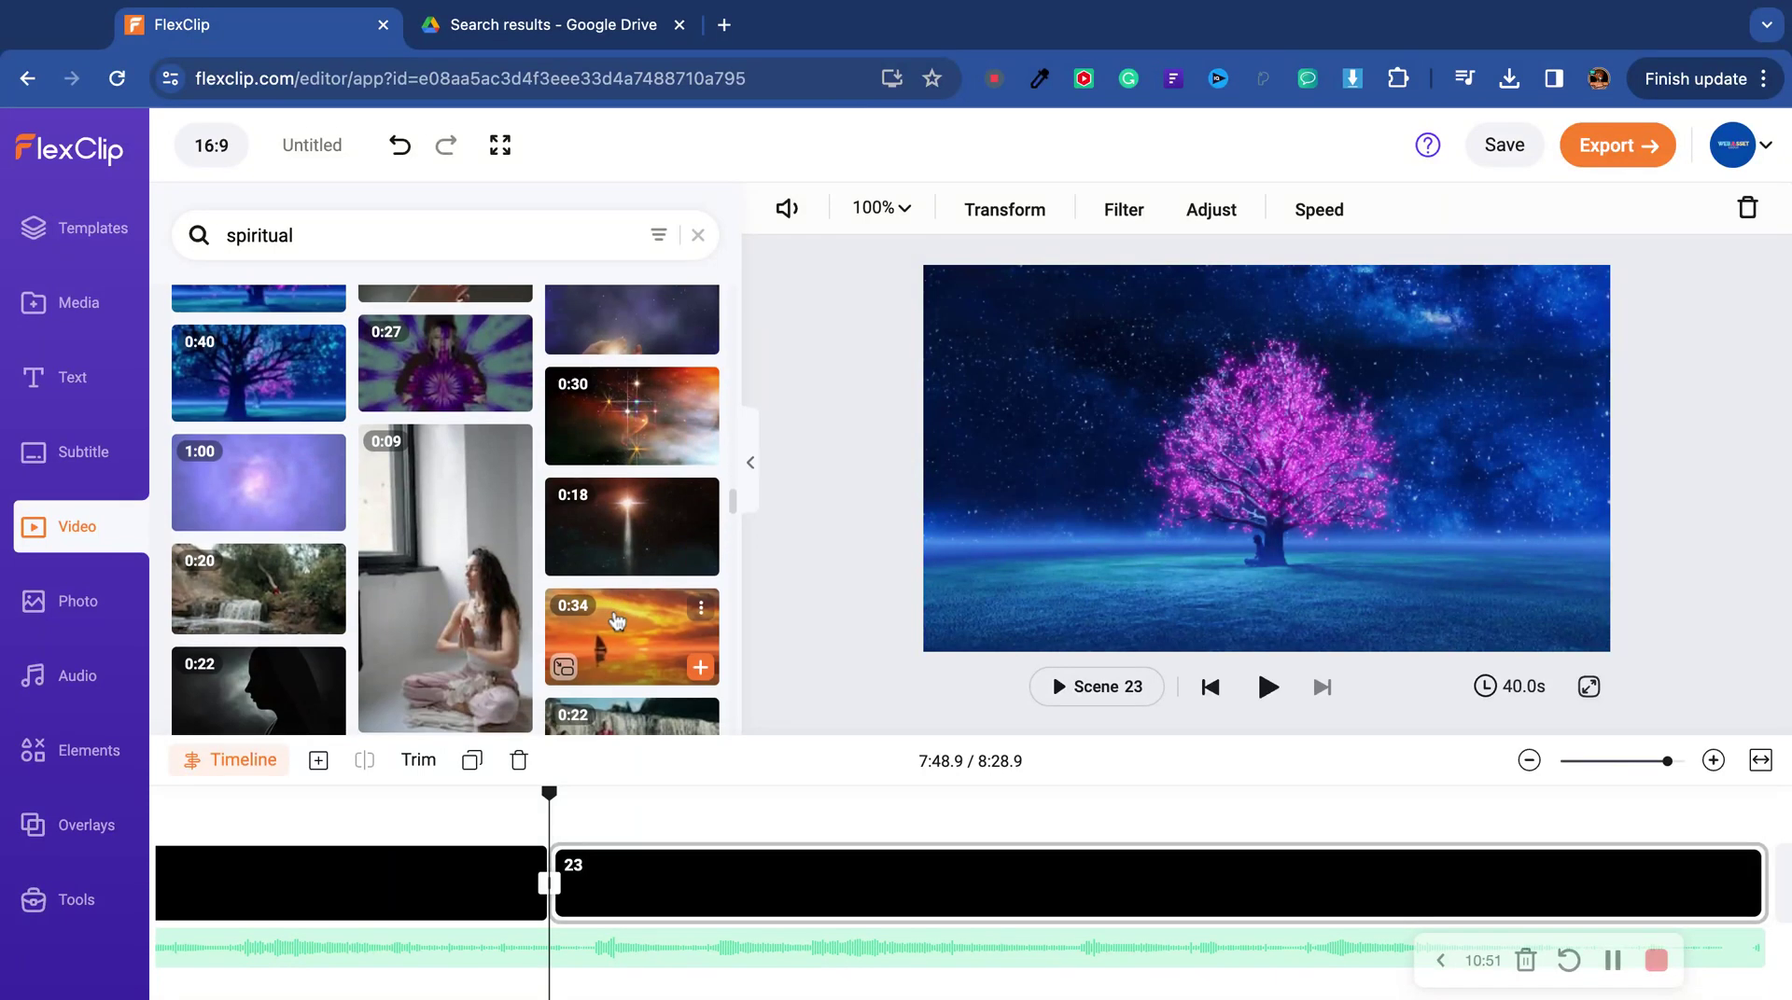
{"action": "scroll", "coordinate": [616, 622], "scroll_direction": "down", "scroll_amount": 3}
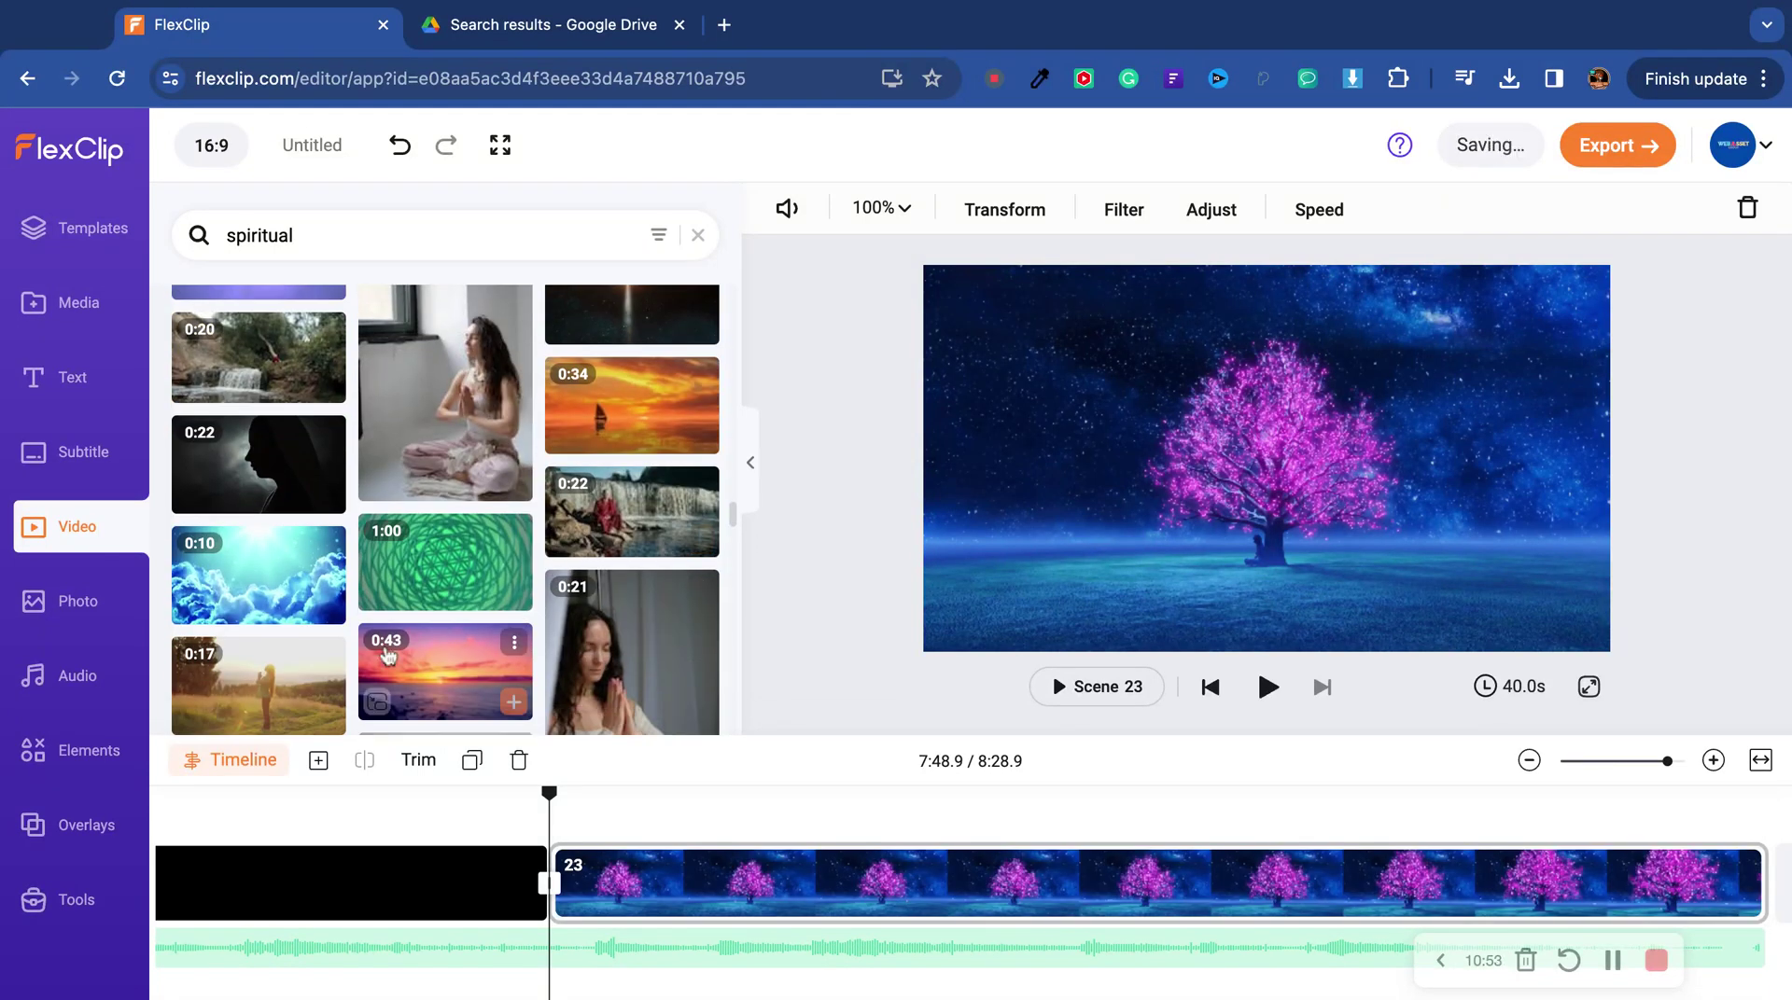
{"action": "left_click", "coordinate": [513, 702]}
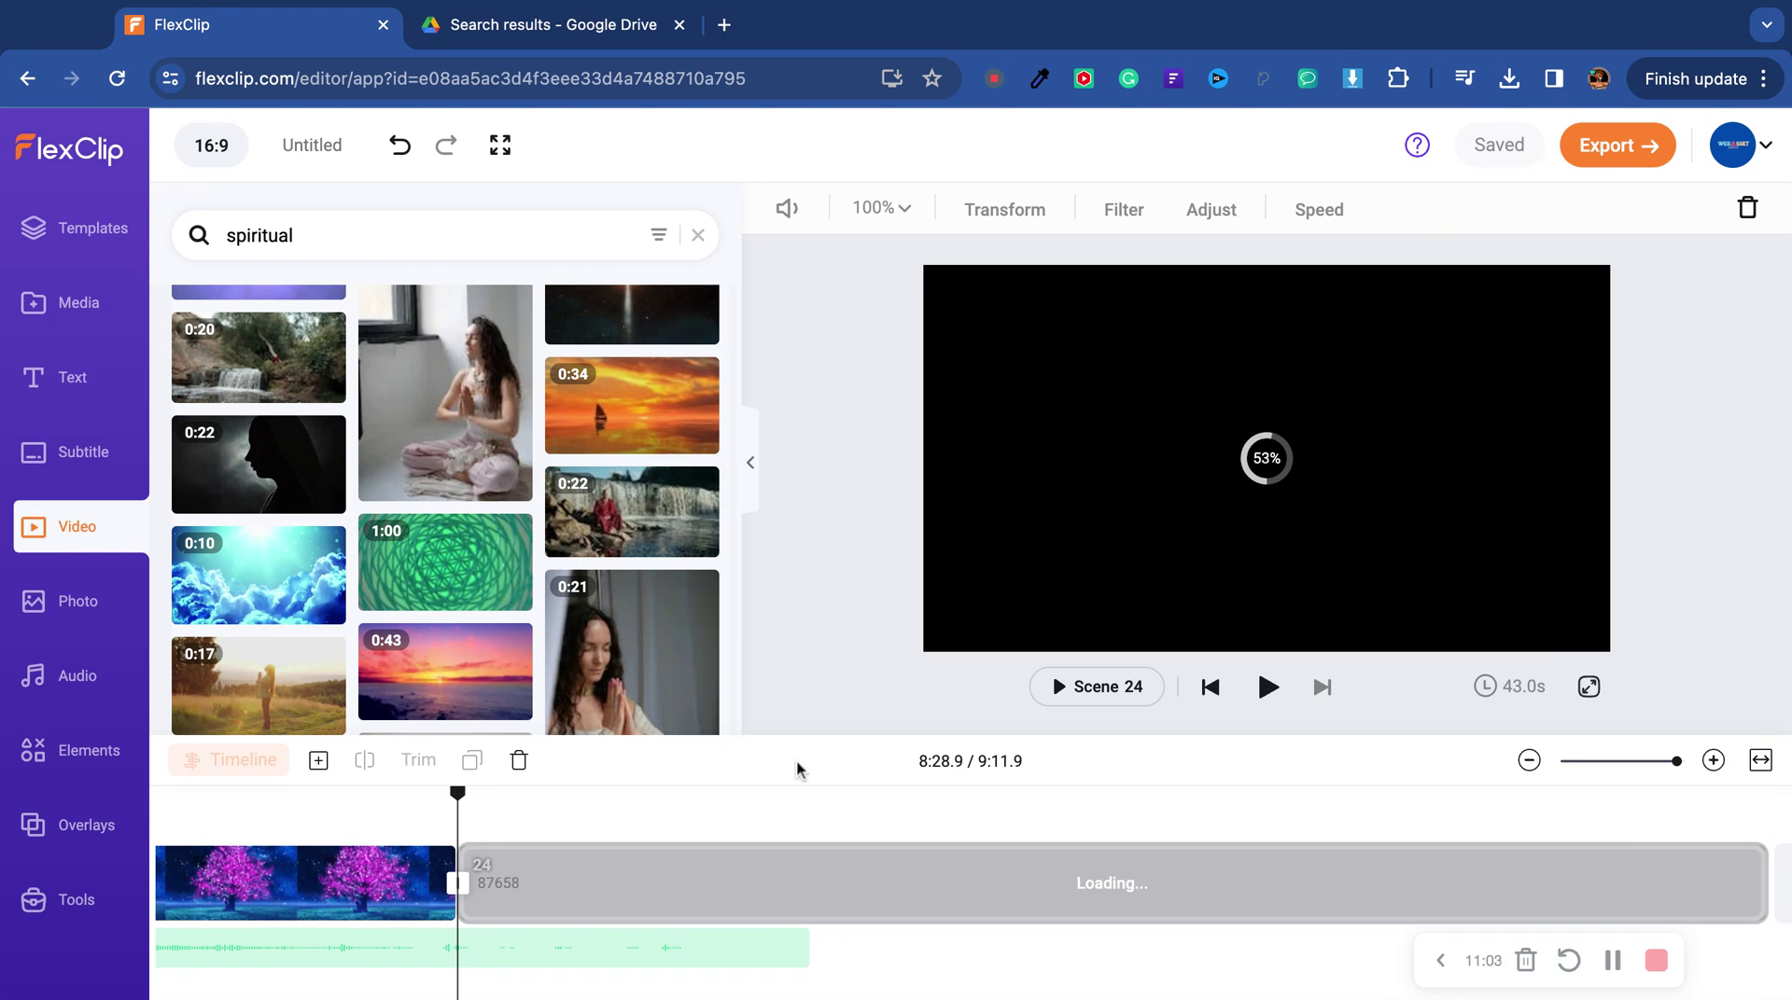
{"action": "left_click", "coordinate": [812, 793]}
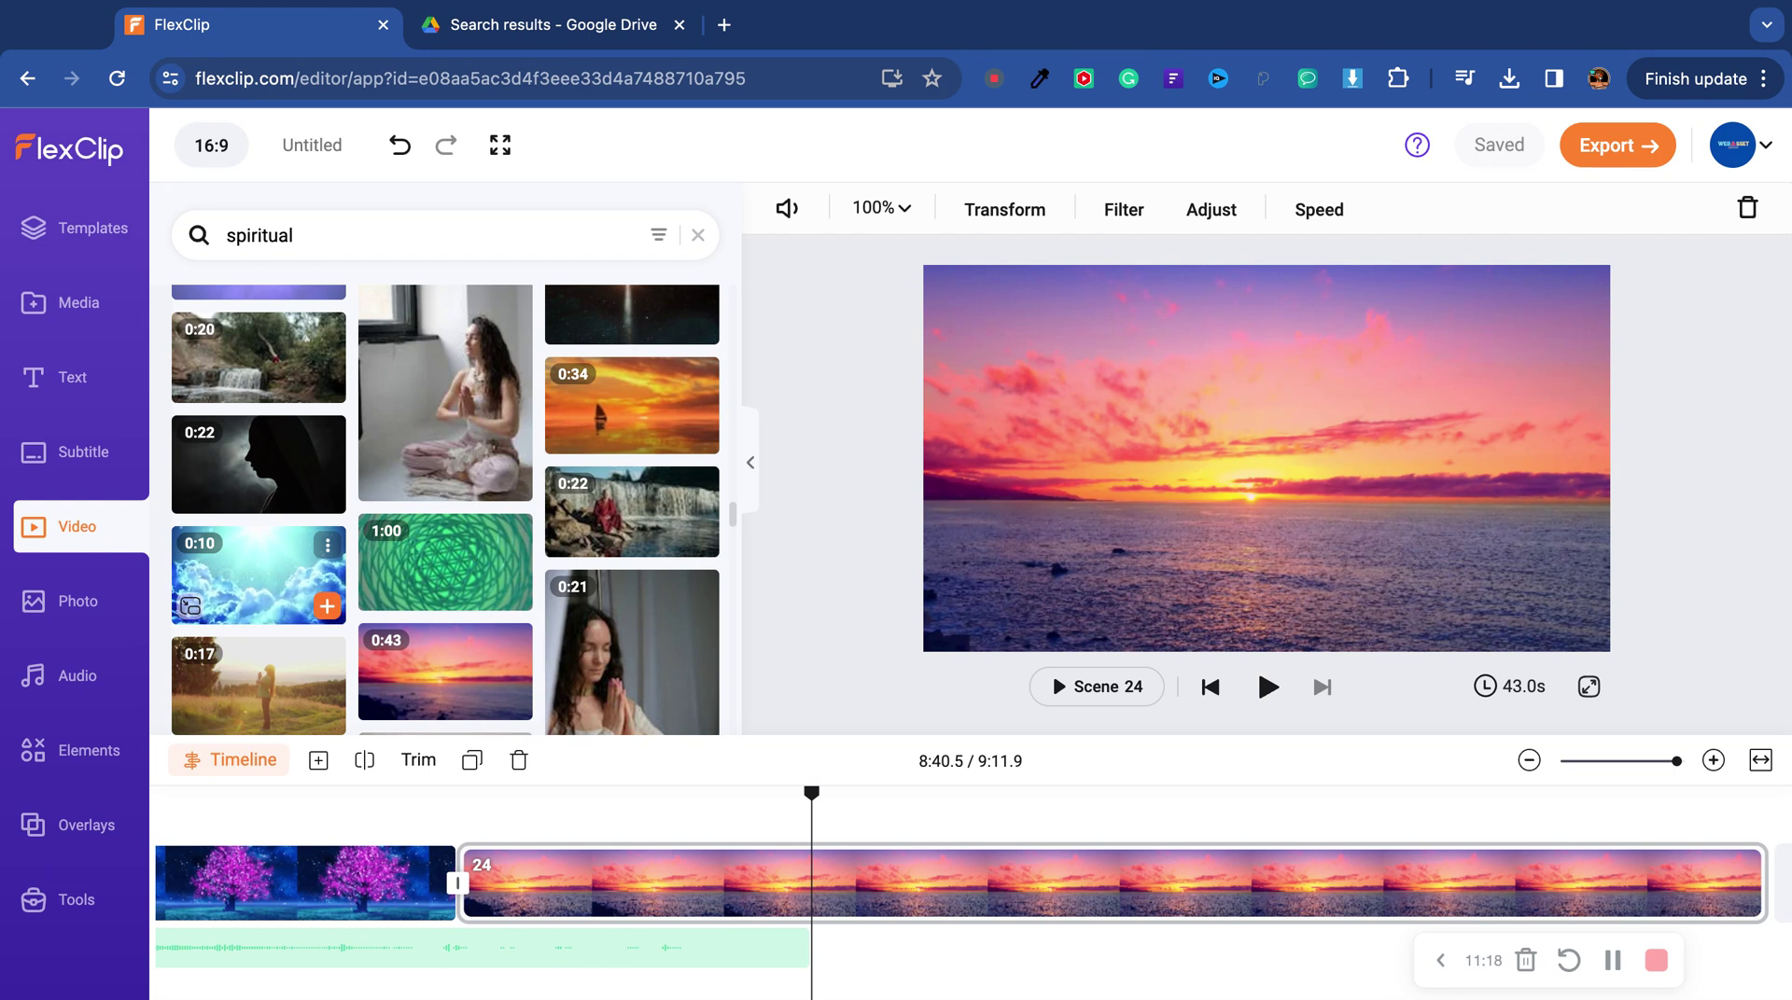
- Split the sunset clip at the playhead and delete its tail, ending the video at 8:40.5
{"action": "scroll", "coordinate": [328, 582], "scroll_direction": "down", "scroll_amount": 4}
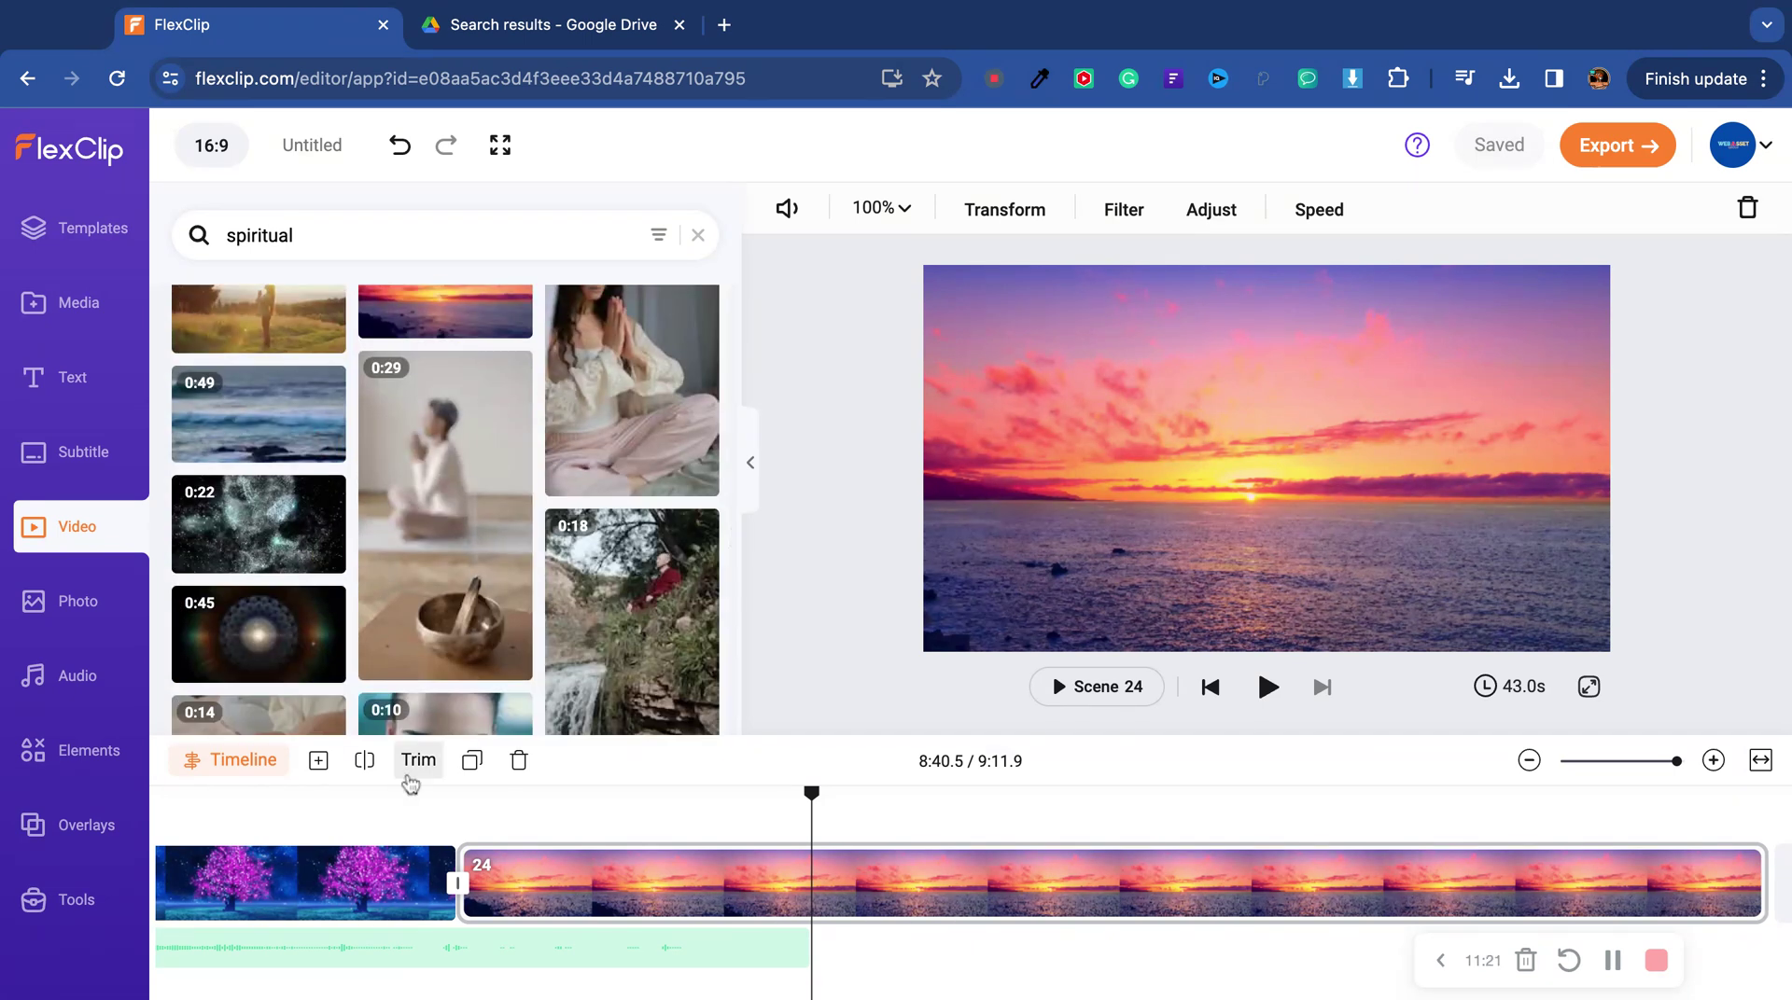
{"action": "left_click", "coordinate": [363, 777]}
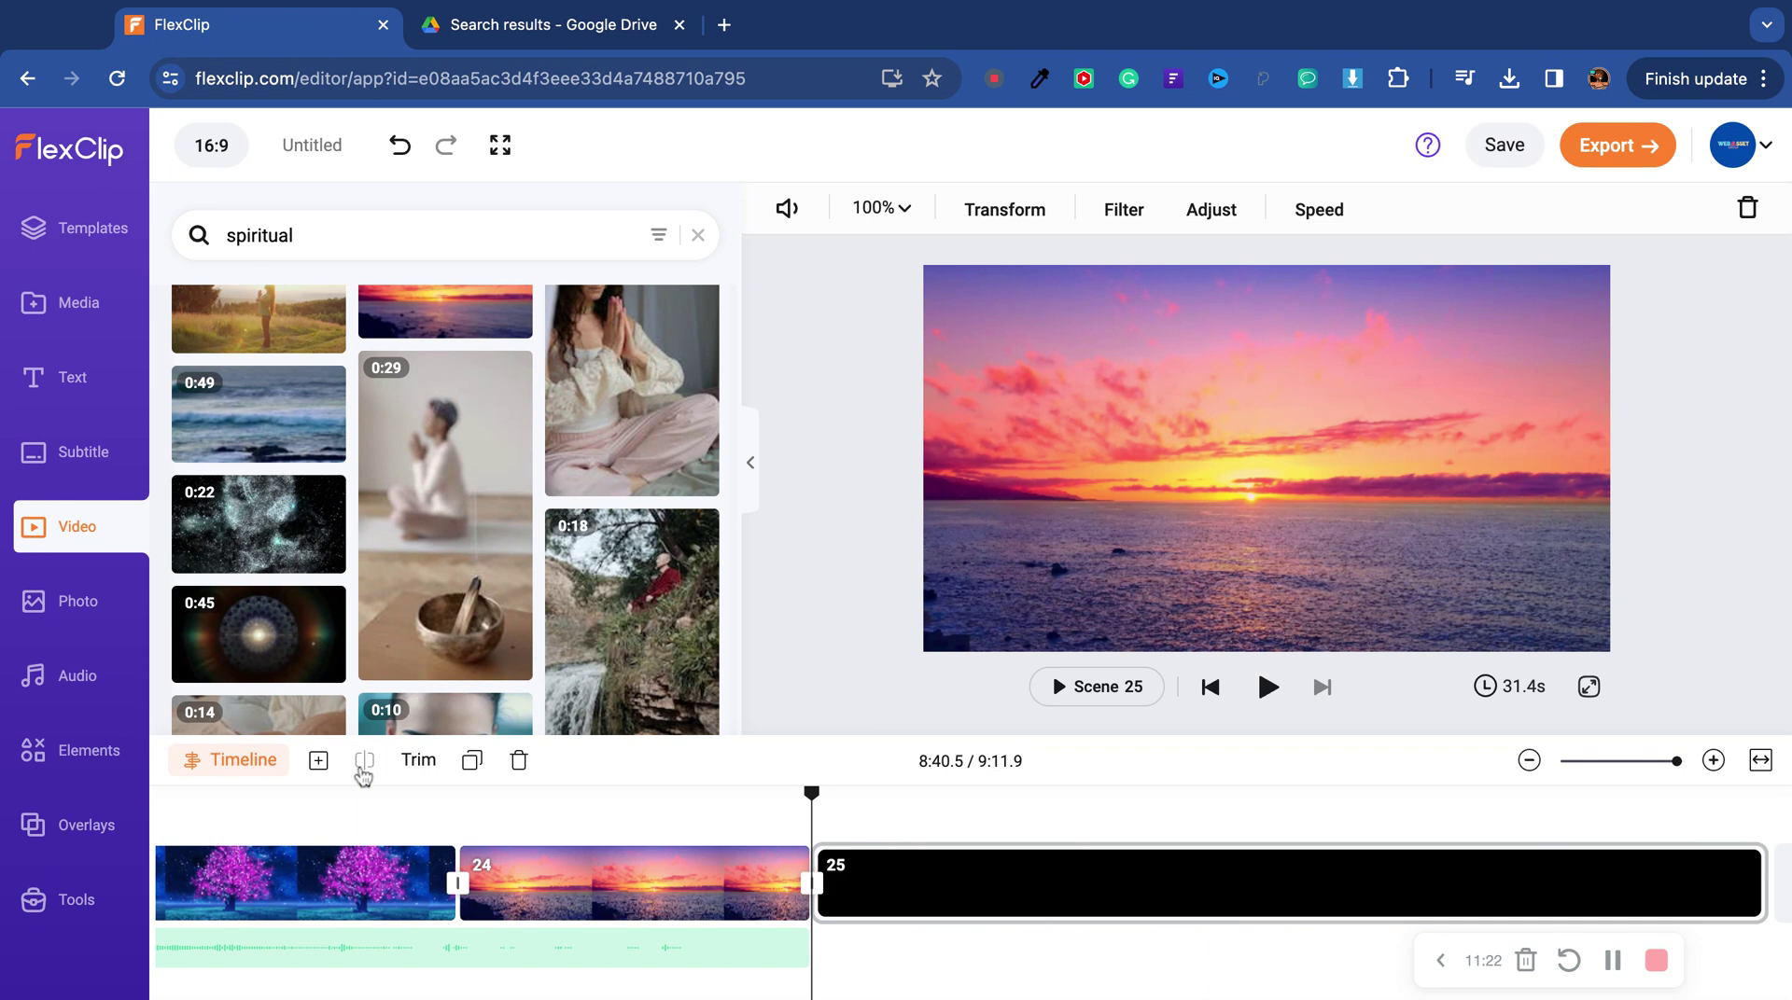
{"action": "left_click", "coordinate": [1138, 890]}
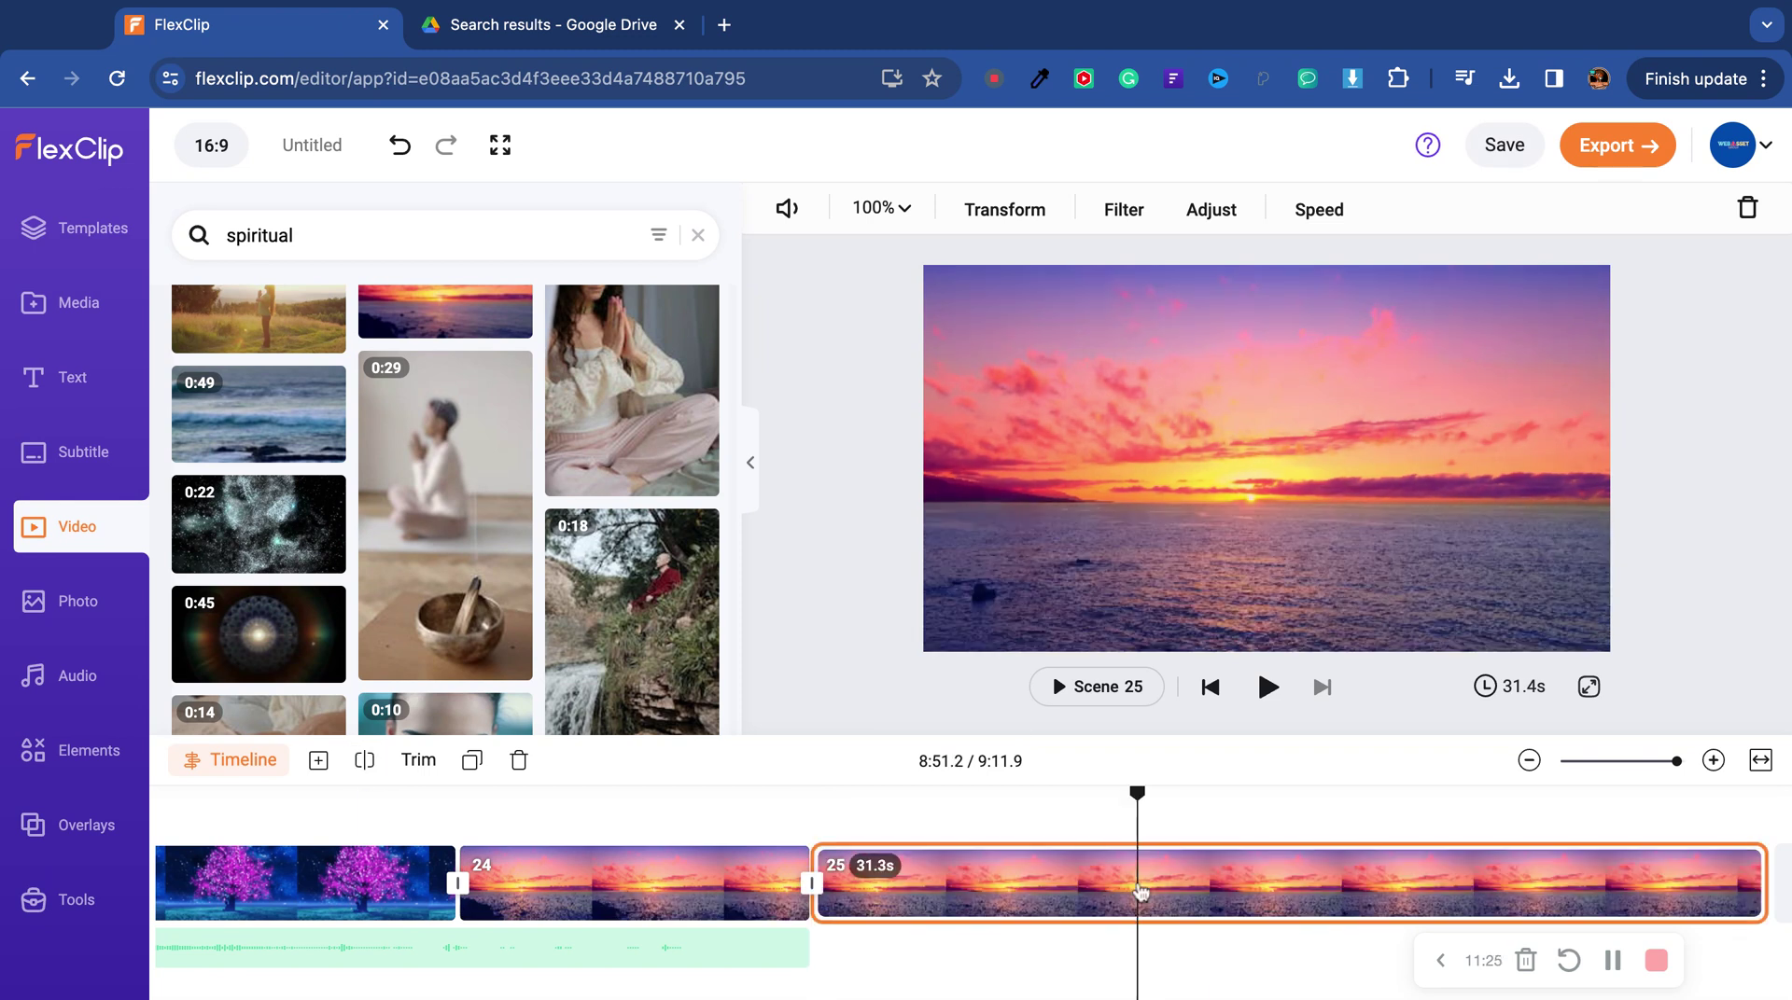
{"action": "key", "text": "Delete"}
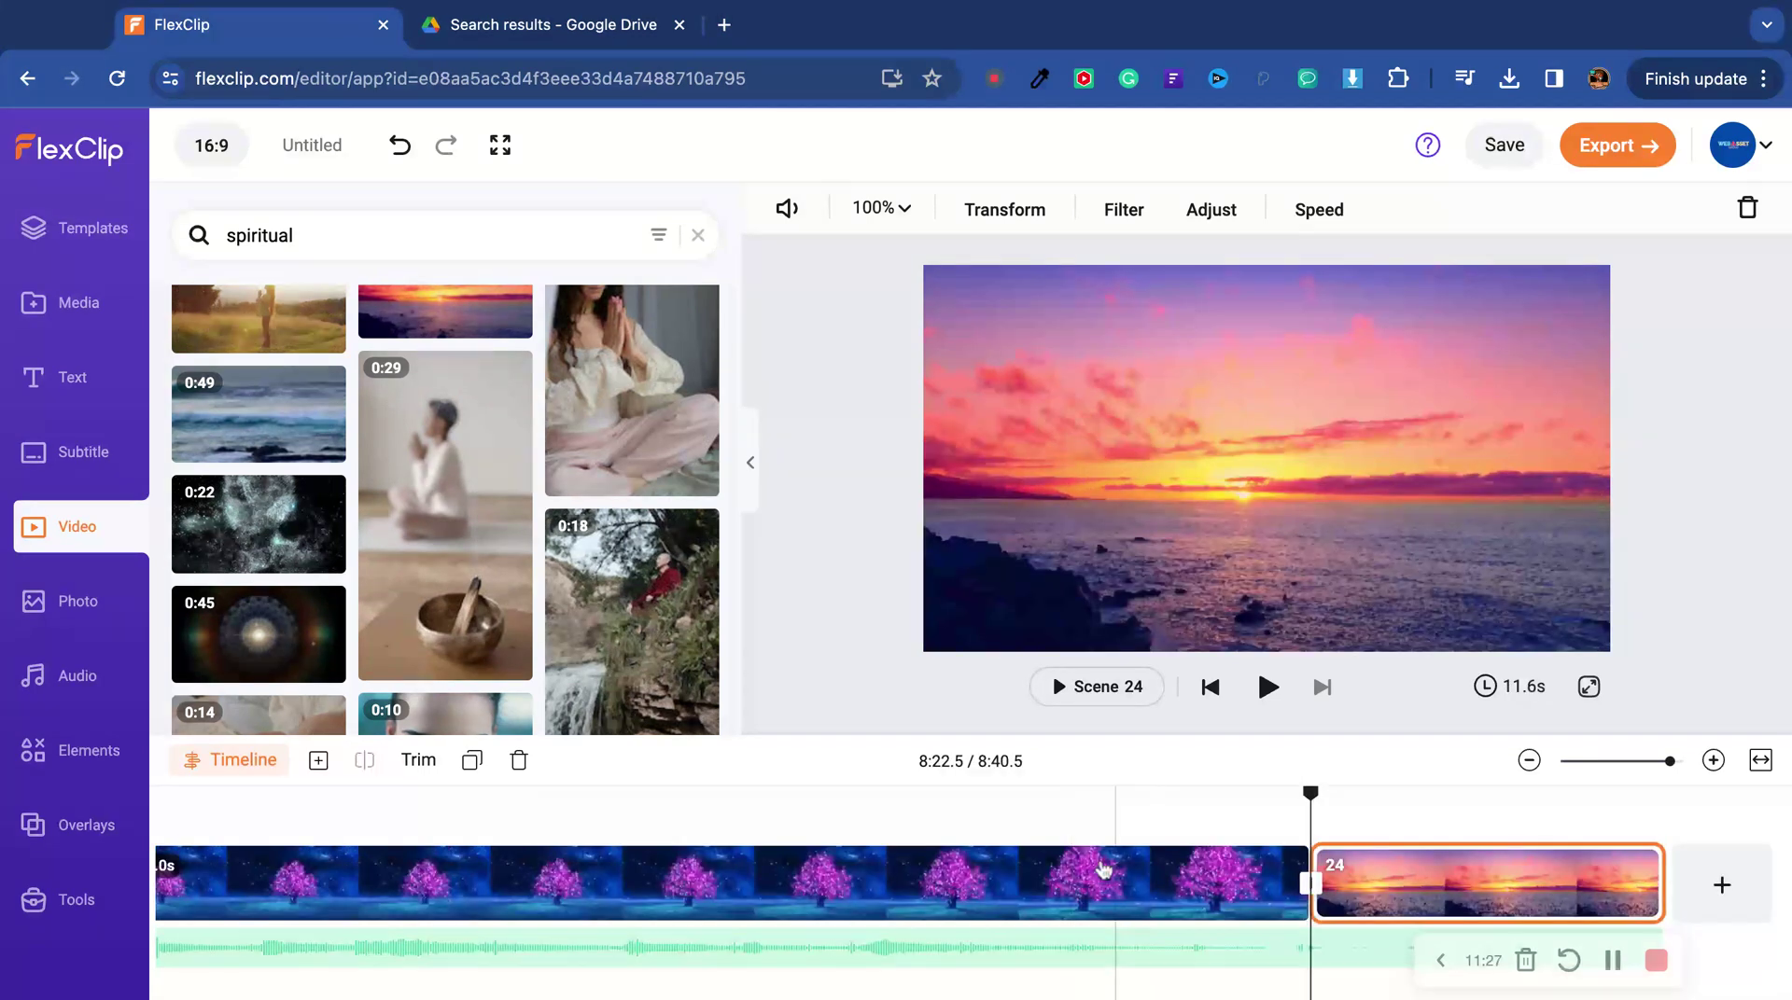
- Step back scene by scene to the opening Scene 01
{"action": "left_click", "coordinate": [1211, 691]}
{"action": "left_click", "coordinate": [1208, 696]}
{"action": "left_click", "coordinate": [1208, 696]}
{"action": "left_click", "coordinate": [1208, 695]}
{"action": "left_click", "coordinate": [1208, 695]}
{"action": "left_click", "coordinate": [1209, 690]}
{"action": "left_click", "coordinate": [1210, 691]}
{"action": "left_click", "coordinate": [1210, 690]}
{"action": "left_click", "coordinate": [1210, 688]}
{"action": "left_click", "coordinate": [1210, 688]}
{"action": "left_click", "coordinate": [1209, 688]}
{"action": "left_click", "coordinate": [1210, 688]}
{"action": "left_click", "coordinate": [1210, 688]}
{"action": "left_click", "coordinate": [1210, 688]}
{"action": "left_click", "coordinate": [1209, 687]}
{"action": "left_click", "coordinate": [1210, 687]}
{"action": "left_click", "coordinate": [1210, 688]}
{"action": "left_click", "coordinate": [1210, 688]}
{"action": "left_click", "coordinate": [1210, 688]}
{"action": "left_click", "coordinate": [1209, 687]}
{"action": "left_click", "coordinate": [1210, 687]}
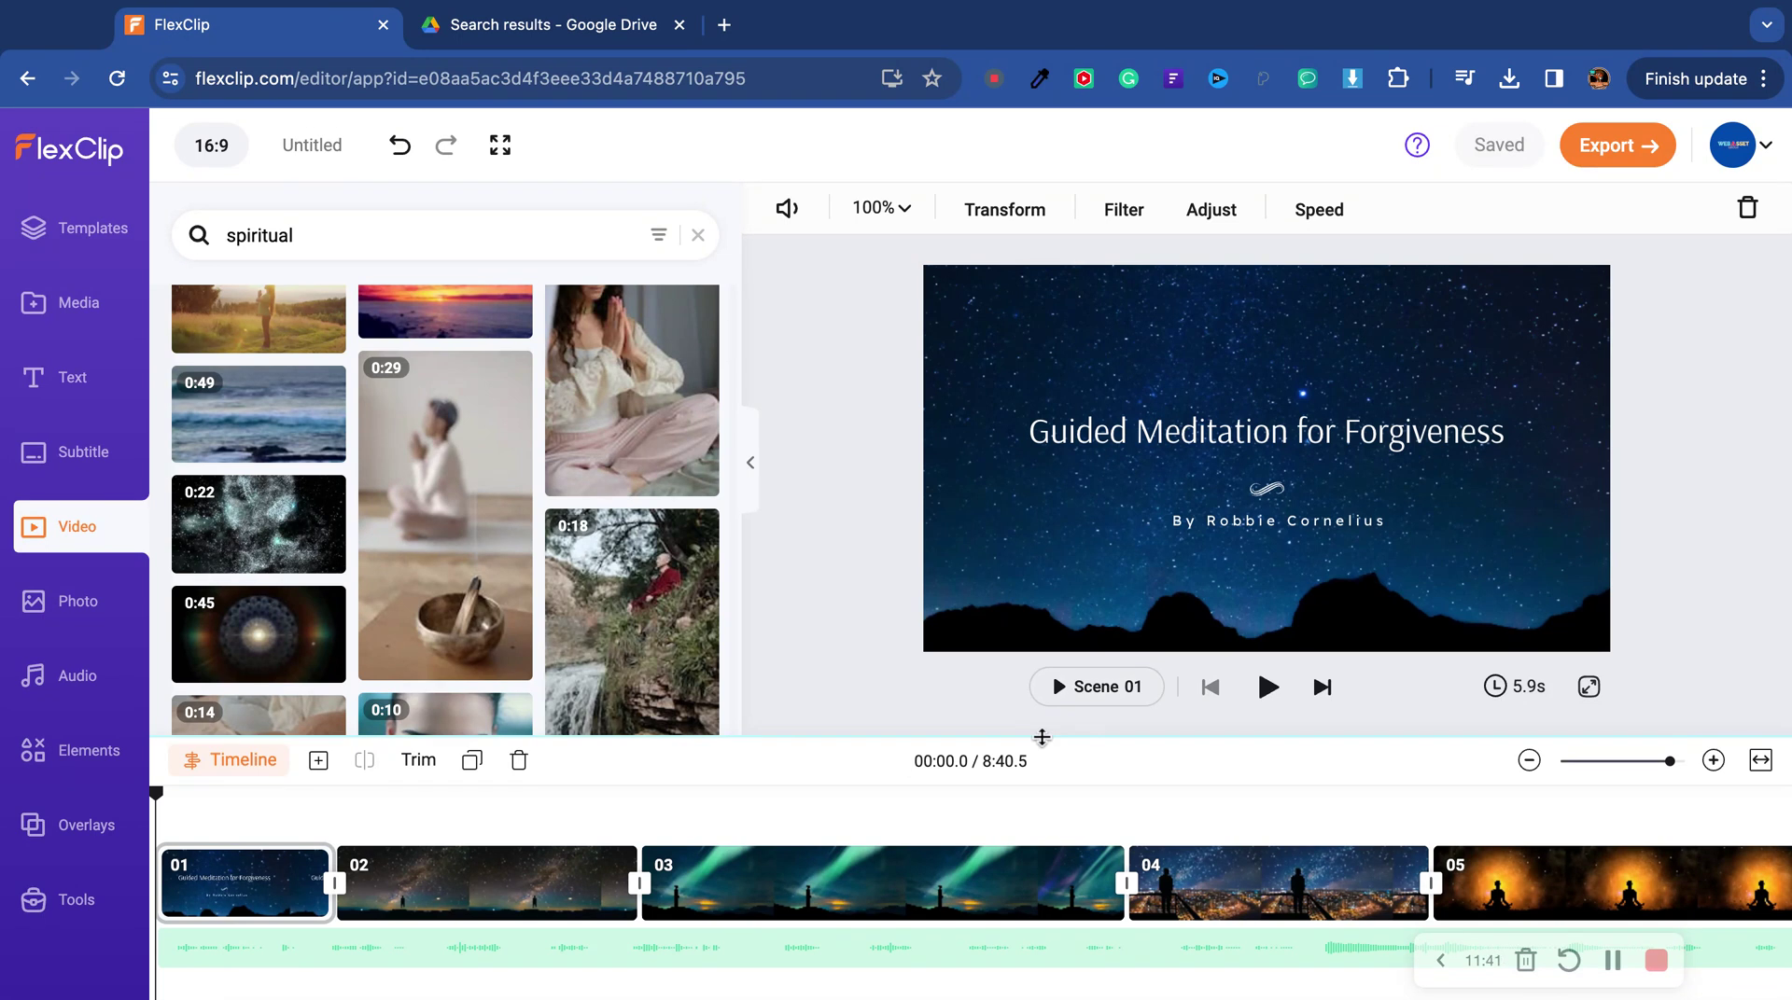
- Preview the opening scenes, return to Scene 01, and bring up the stock Photo library
{"action": "key", "text": "space"}
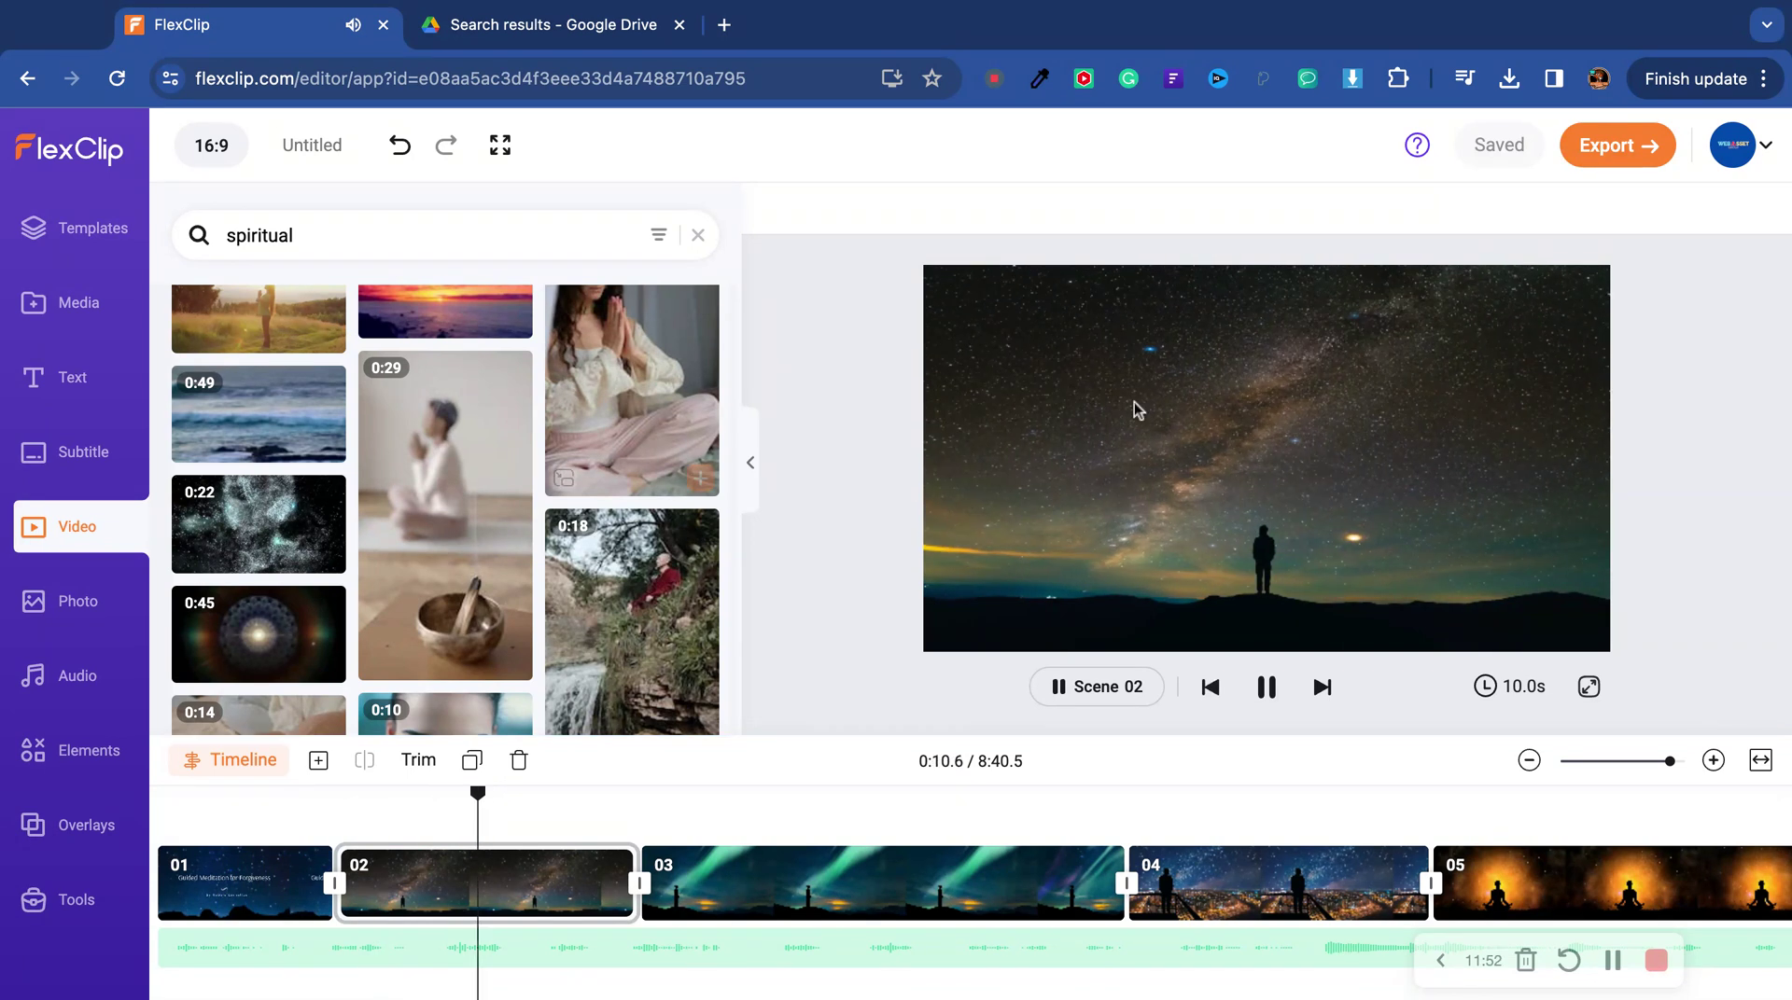
{"action": "left_click", "coordinate": [1264, 688]}
{"action": "left_click", "coordinate": [234, 832]}
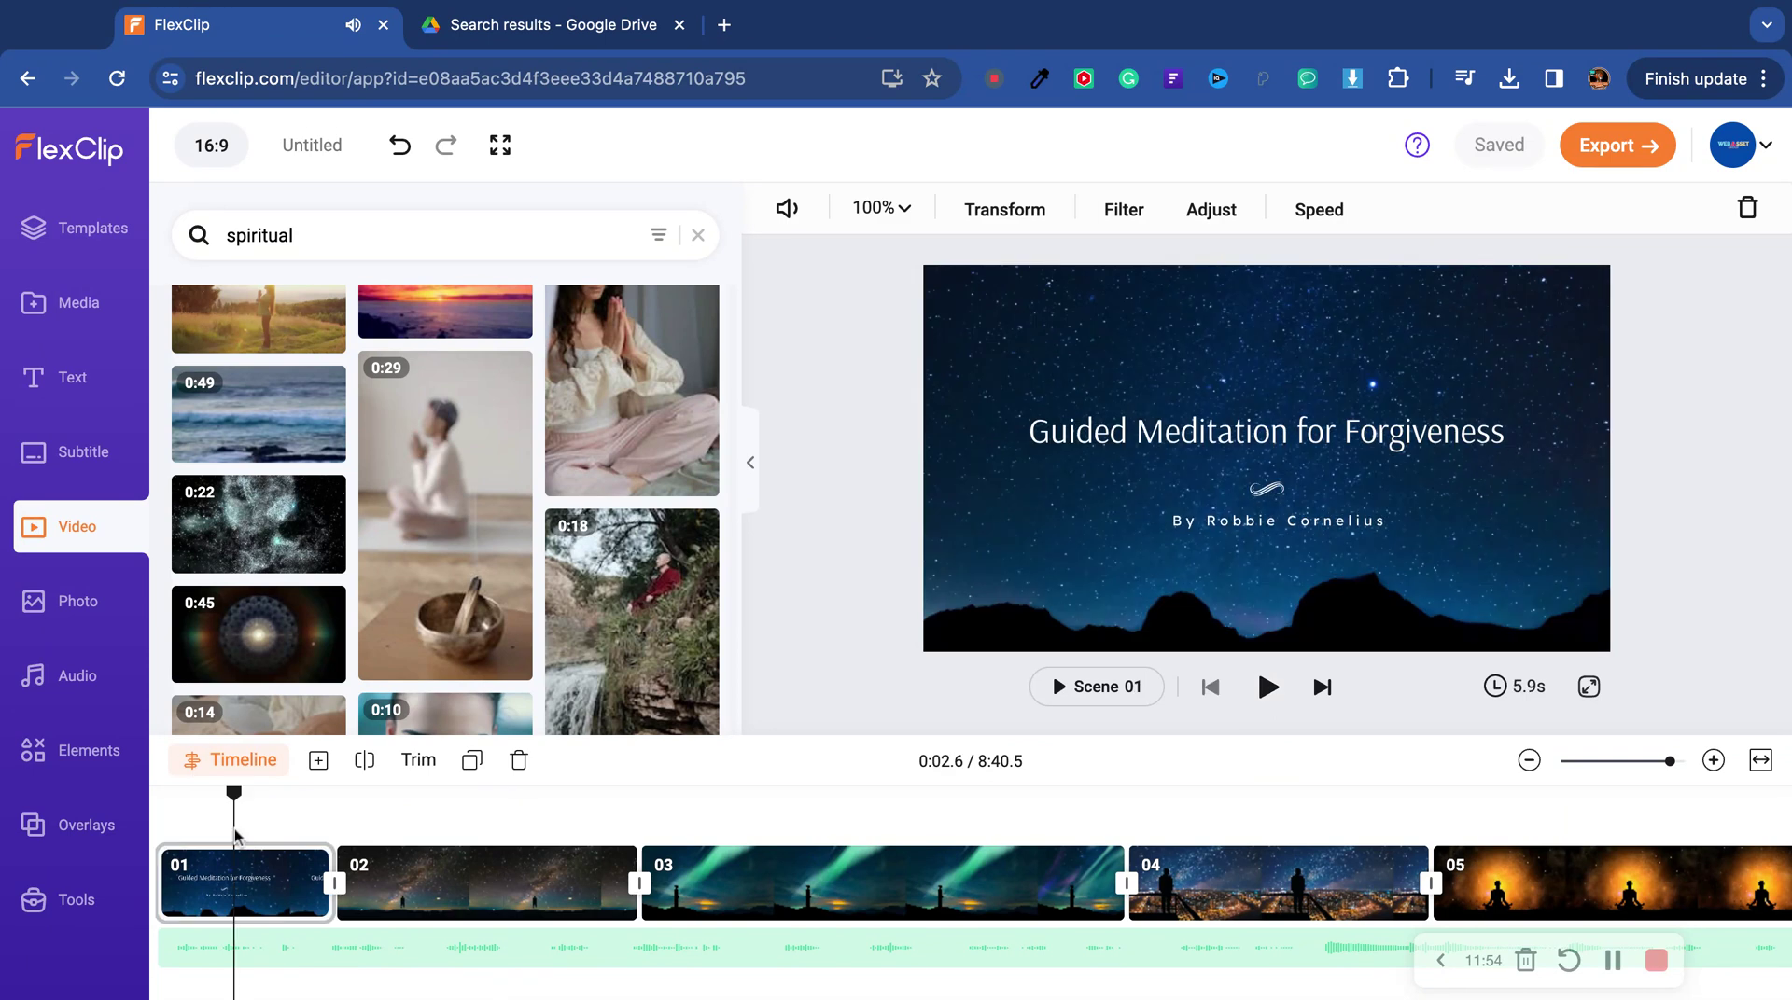
{"action": "left_click", "coordinate": [41, 616]}
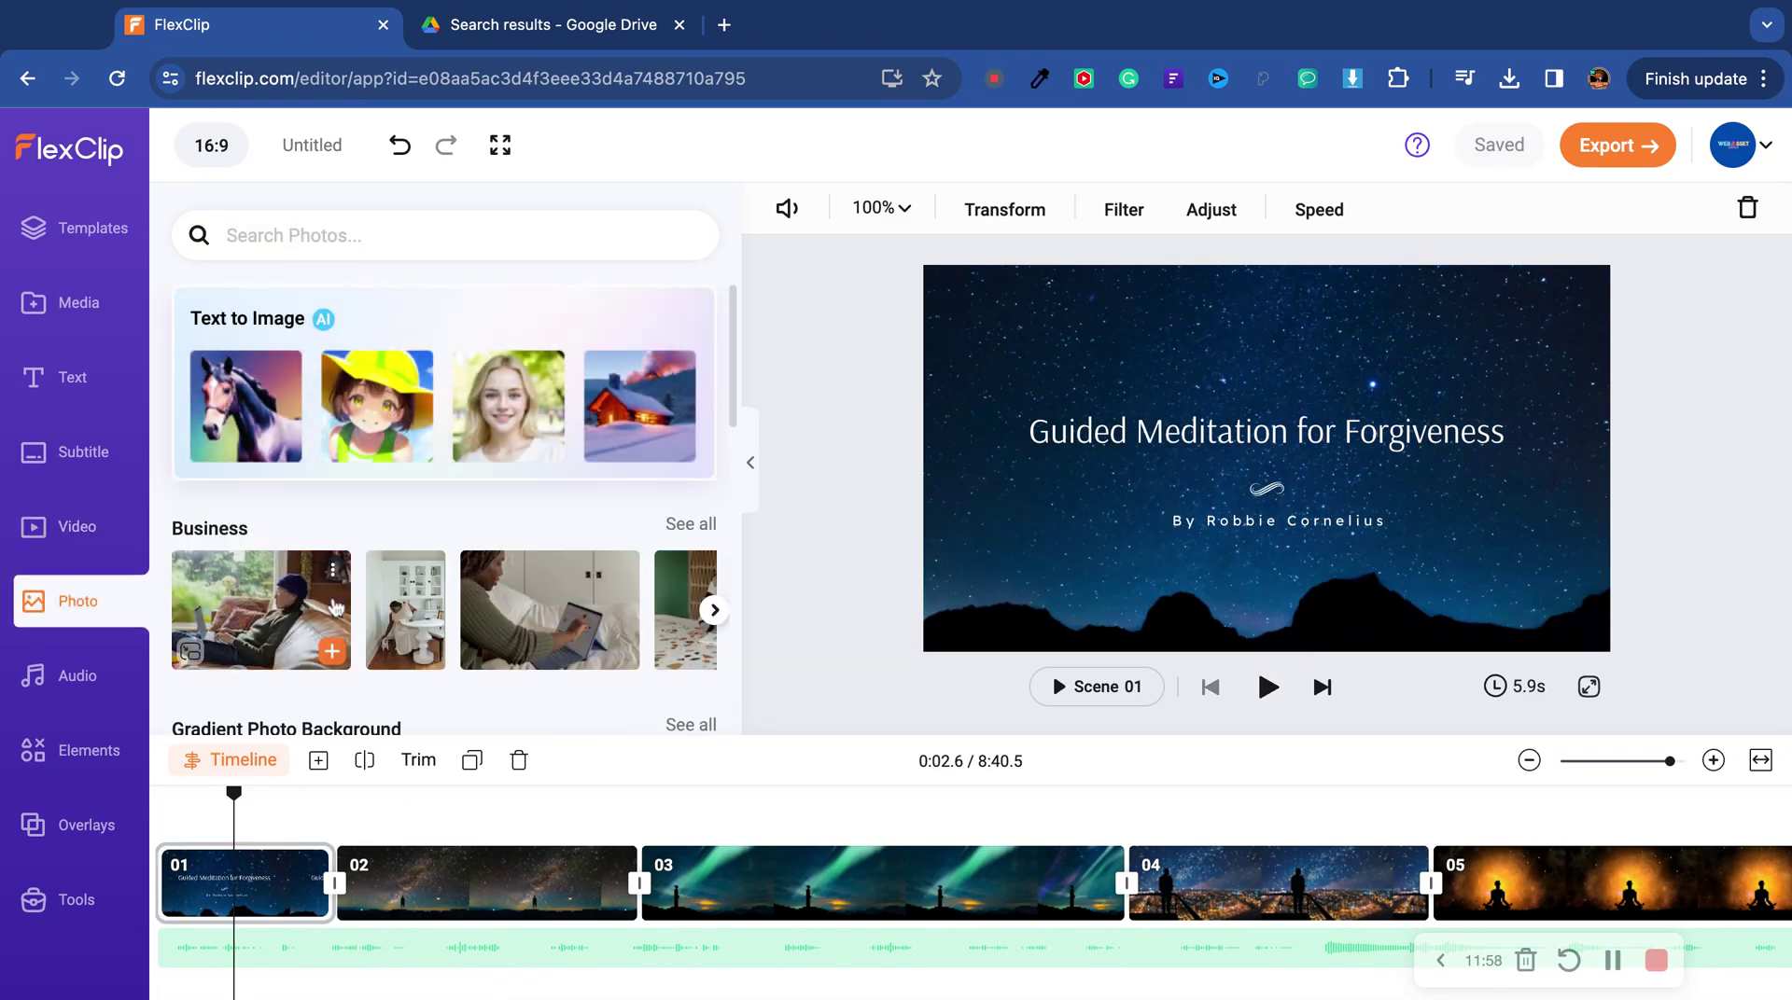
- Try adding the first Business photo as a scene, then delete it again
{"action": "scroll", "coordinate": [308, 621], "scroll_direction": "down", "scroll_amount": 1}
{"action": "left_click", "coordinate": [280, 558]}
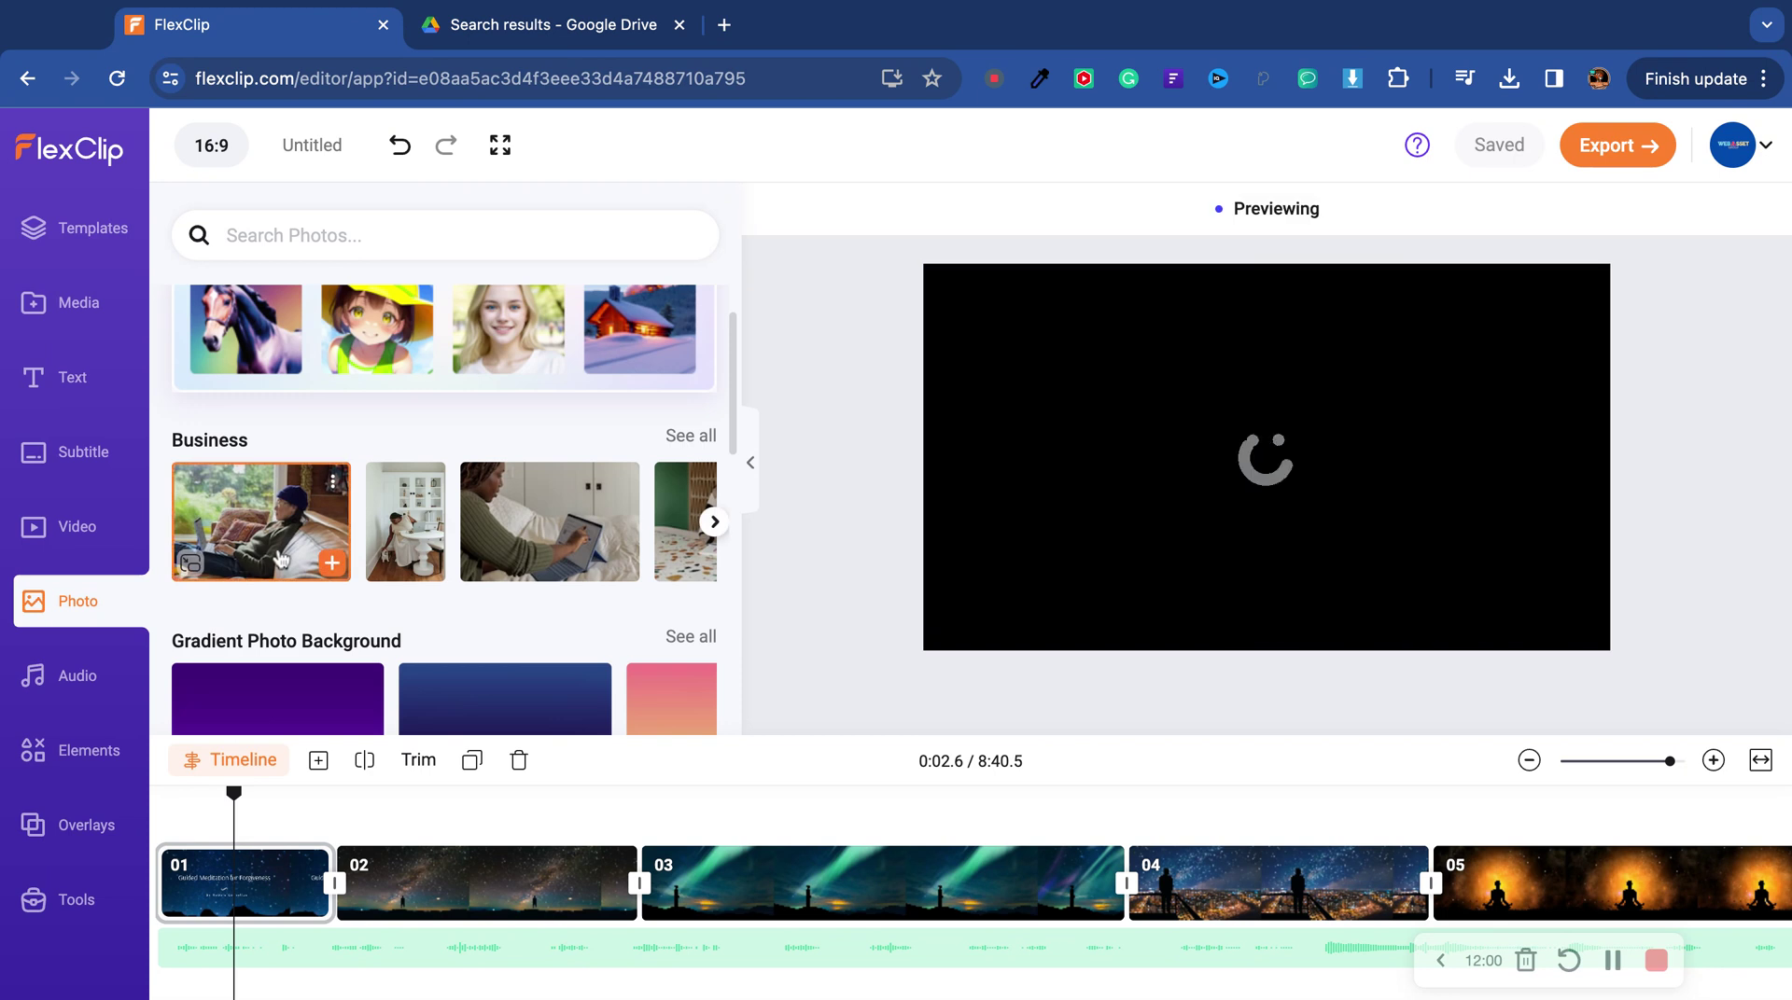
{"action": "left_click", "coordinate": [332, 564]}
{"action": "left_click_drag", "start_coordinate": [442, 882], "coordinate": [455, 821]}
{"action": "key", "text": "Delete"}
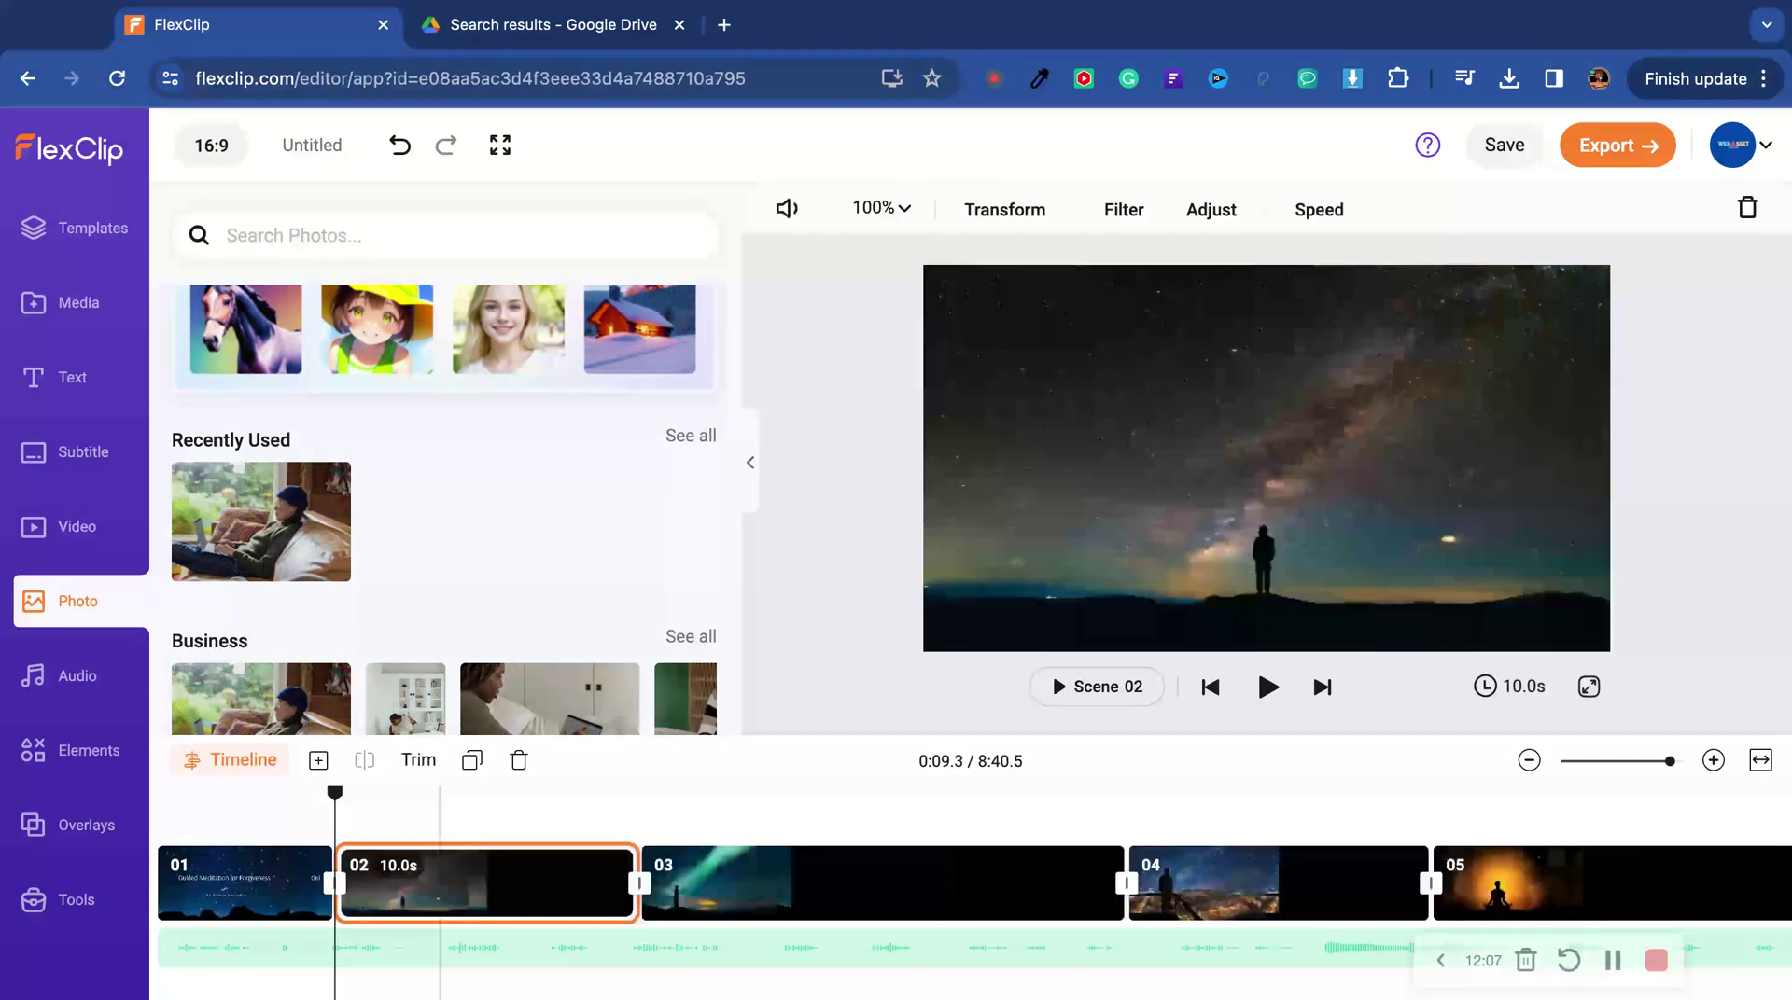
- Play from Scene 18, pause at 6:38.5 in Scene 19, and show the Overlays library
{"action": "scroll", "coordinate": [1540, 793], "scroll_direction": "right", "scroll_amount": 10}
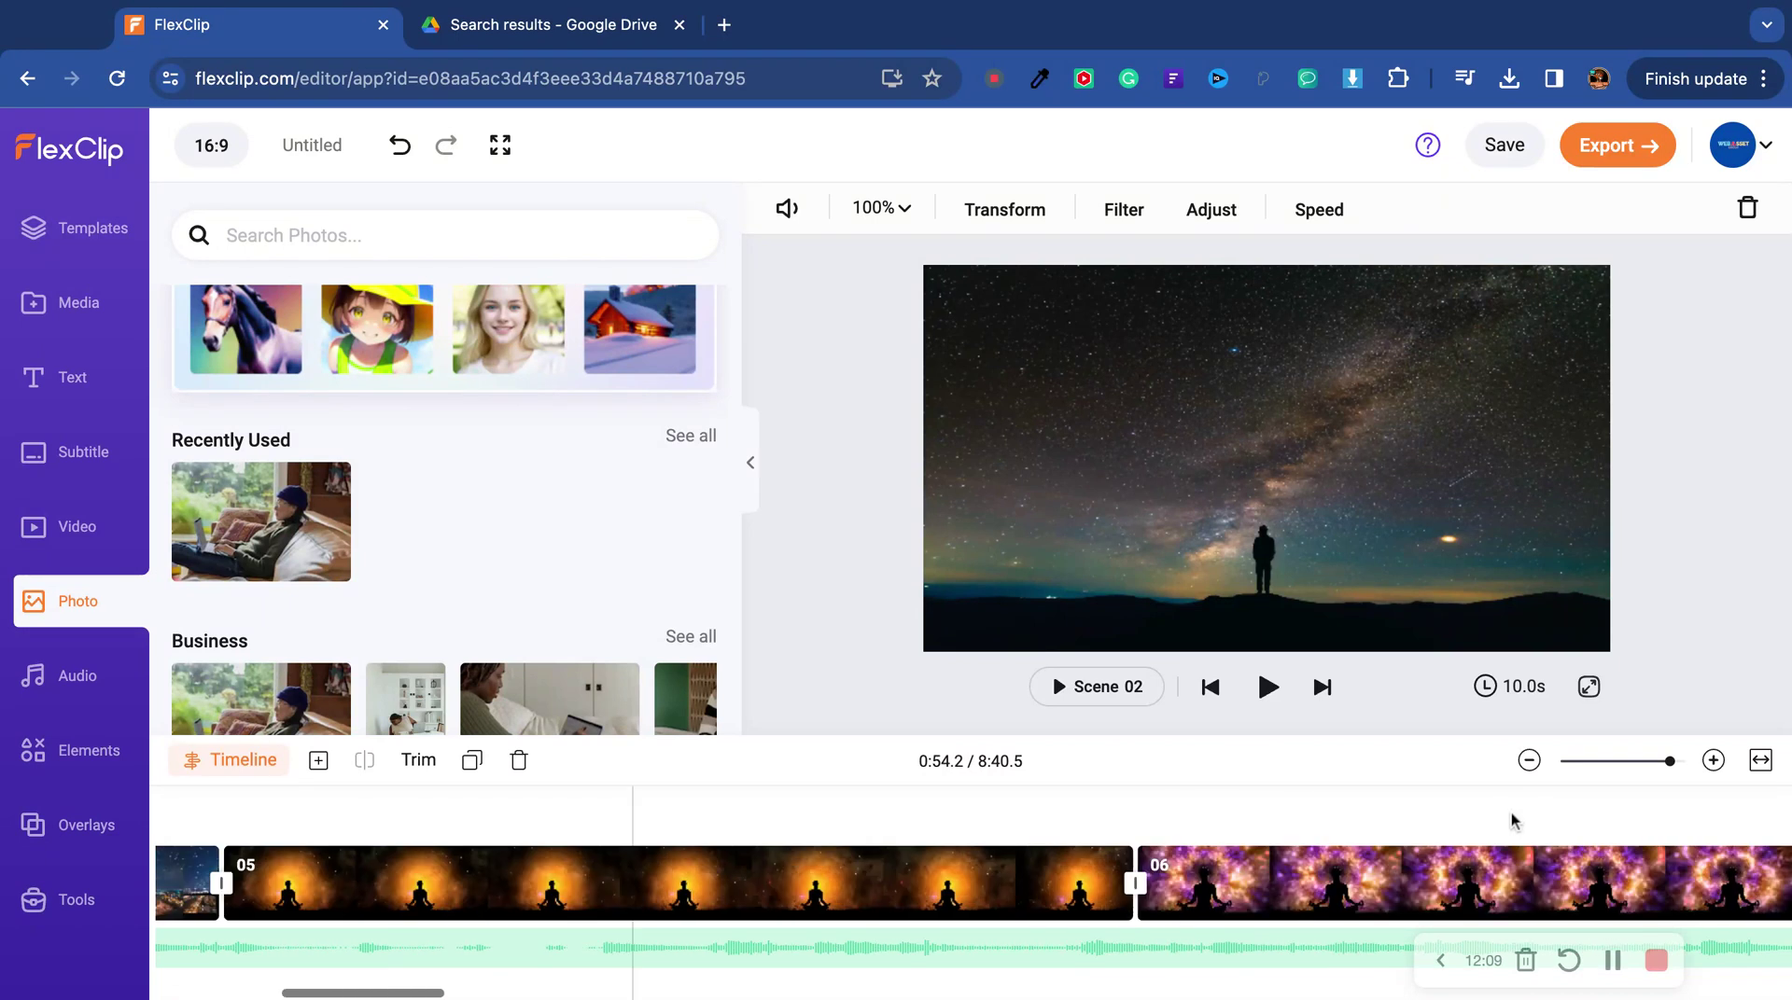
{"action": "scroll", "coordinate": [1514, 821], "scroll_direction": "right", "scroll_amount": 20}
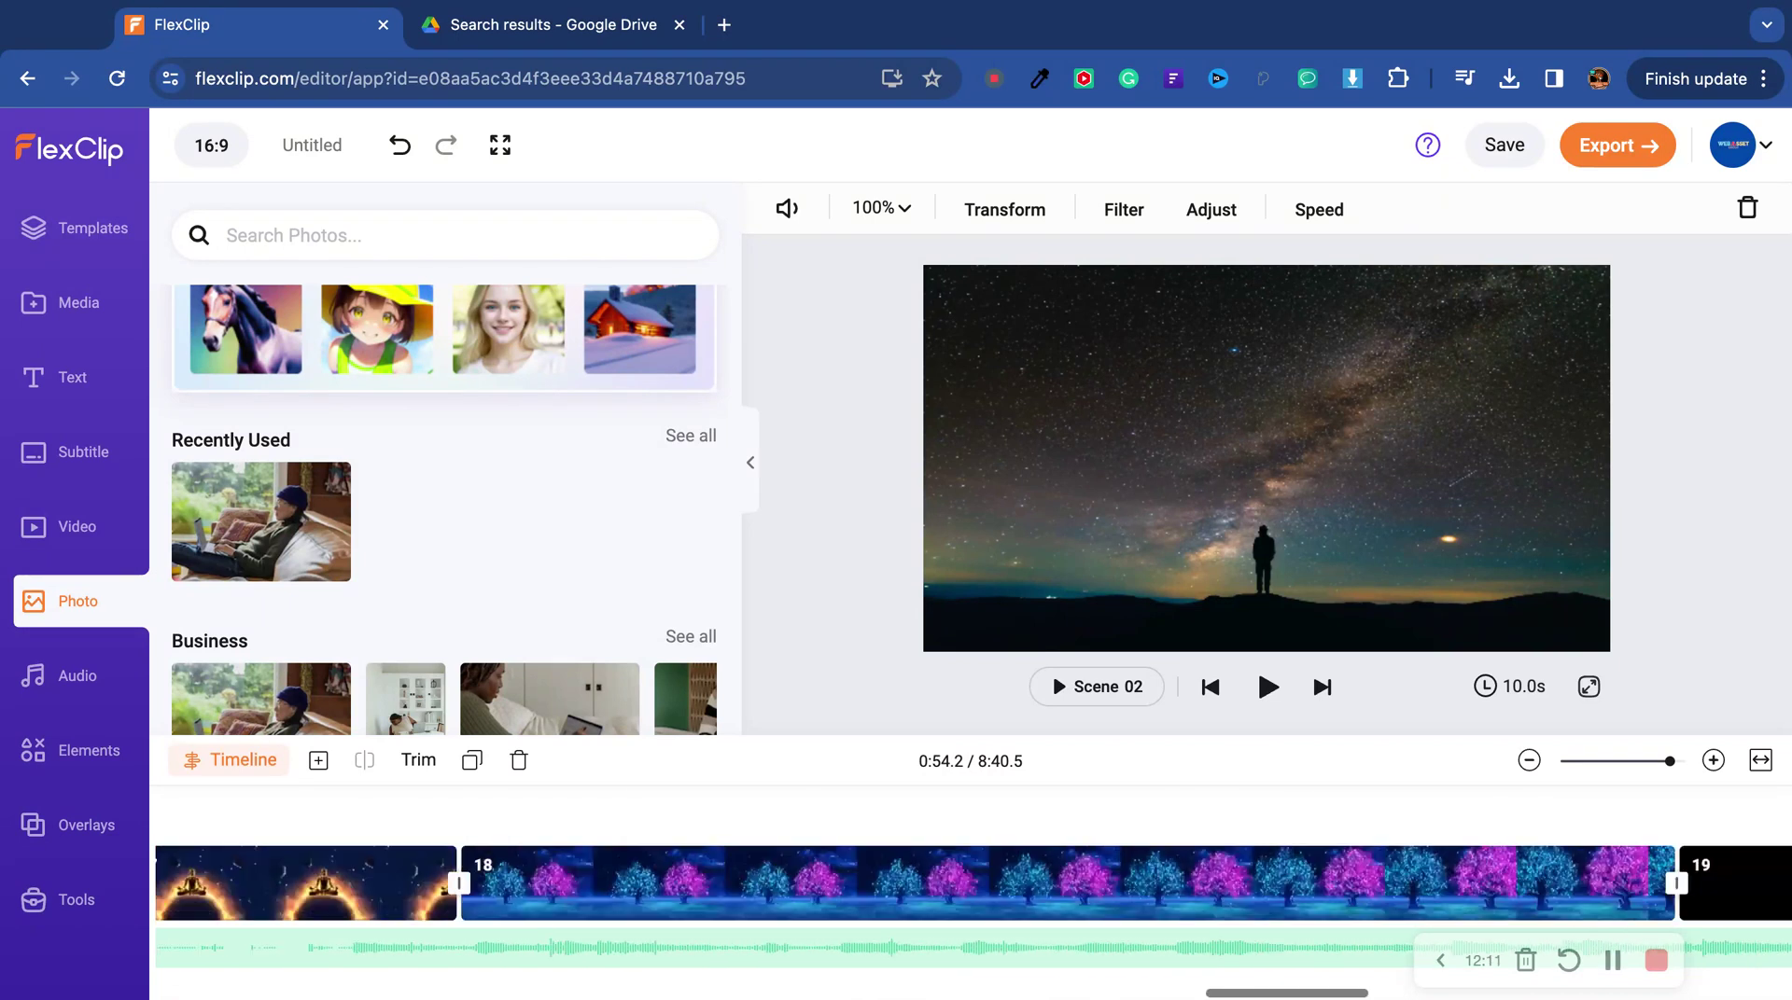
{"action": "left_click", "coordinate": [1280, 877]}
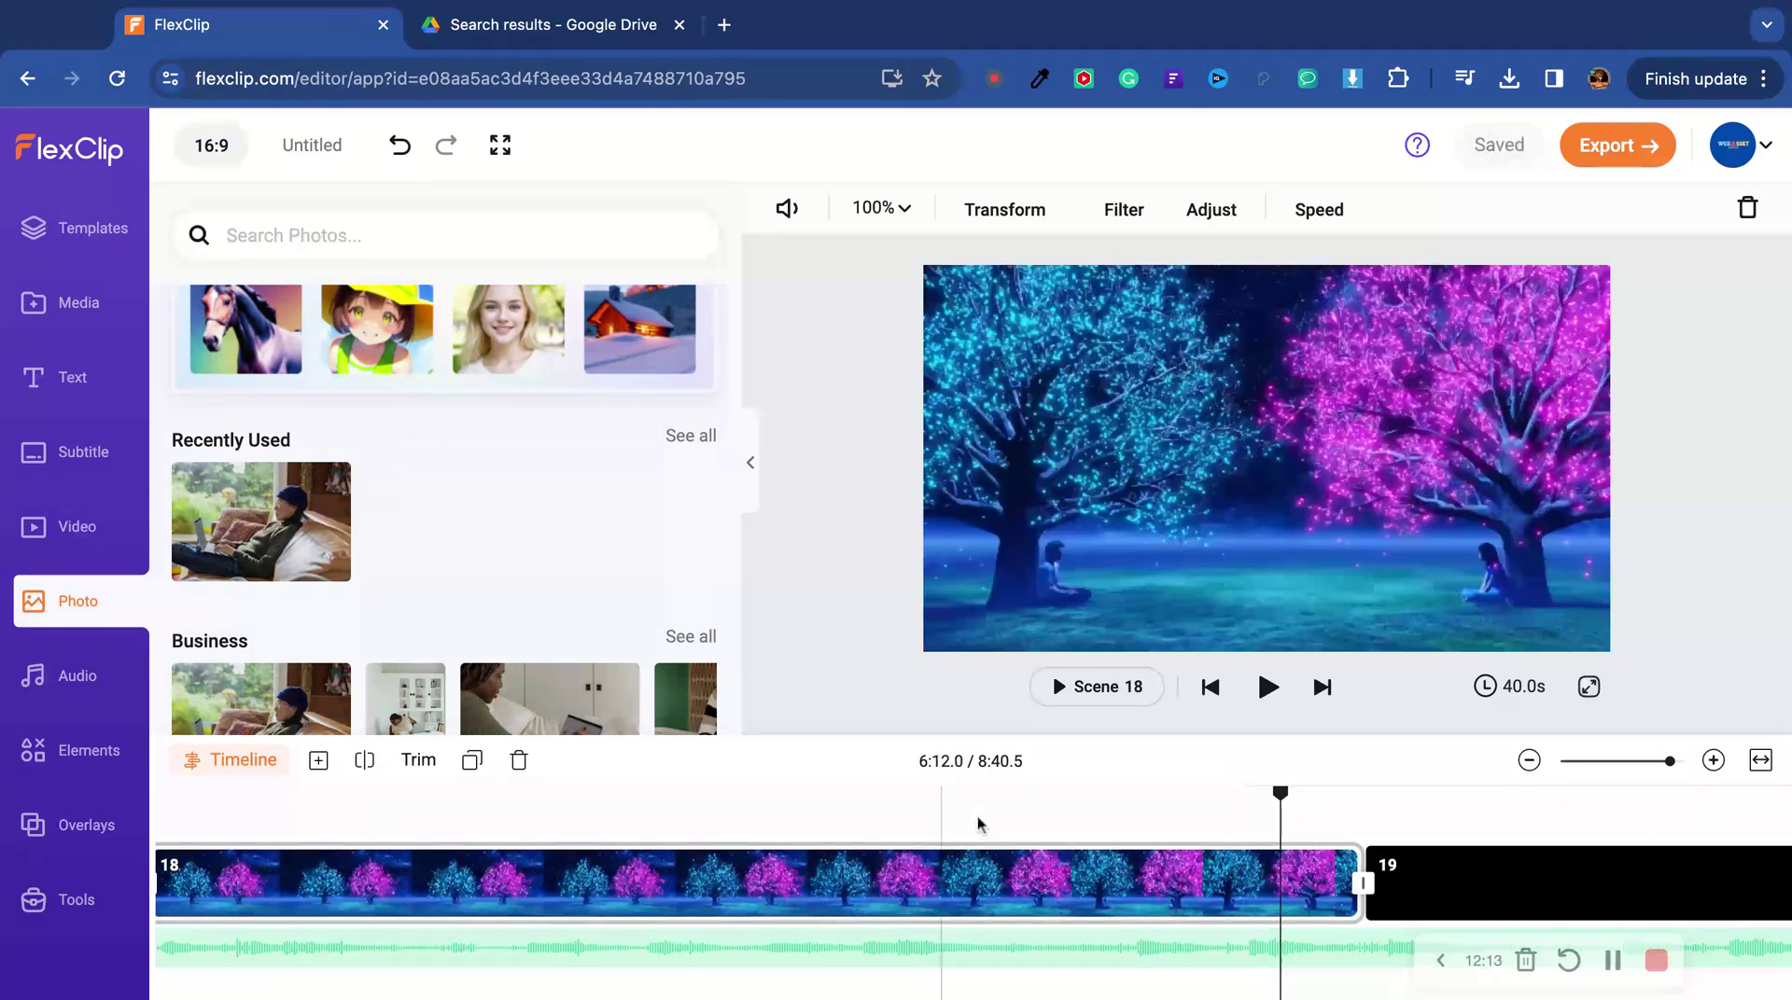
{"action": "key", "text": "space"}
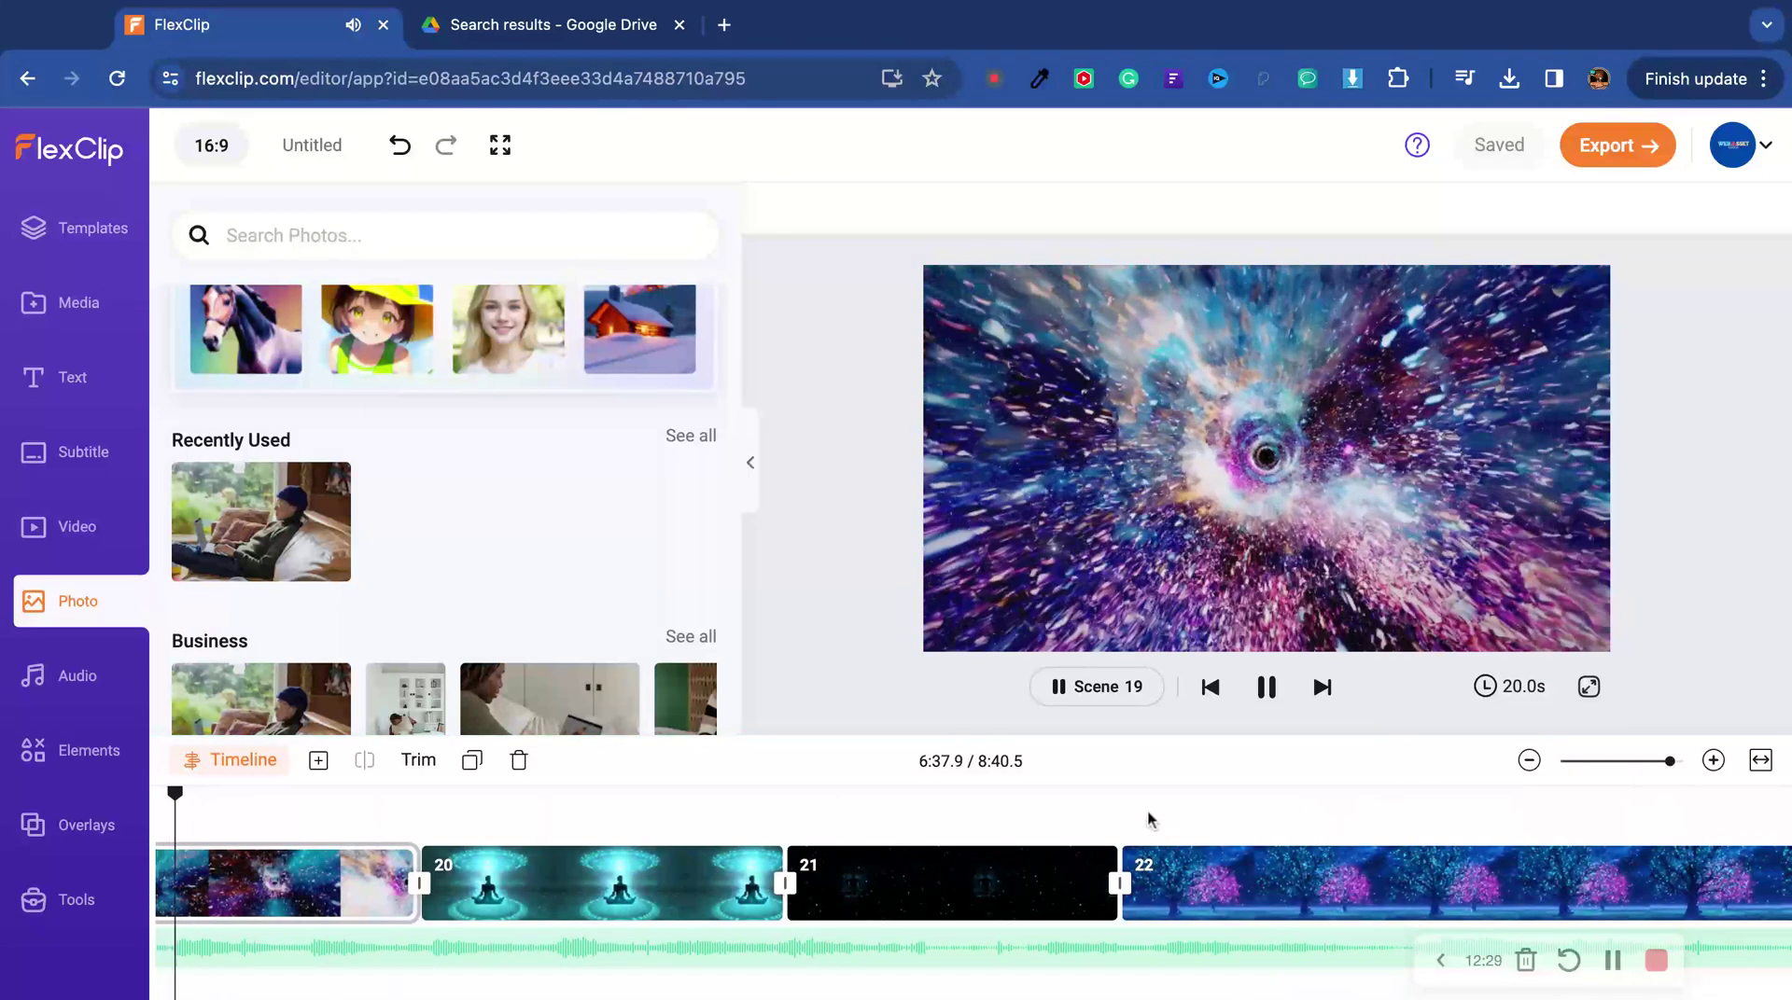
{"action": "key", "text": "space"}
{"action": "left_click", "coordinate": [61, 830]}
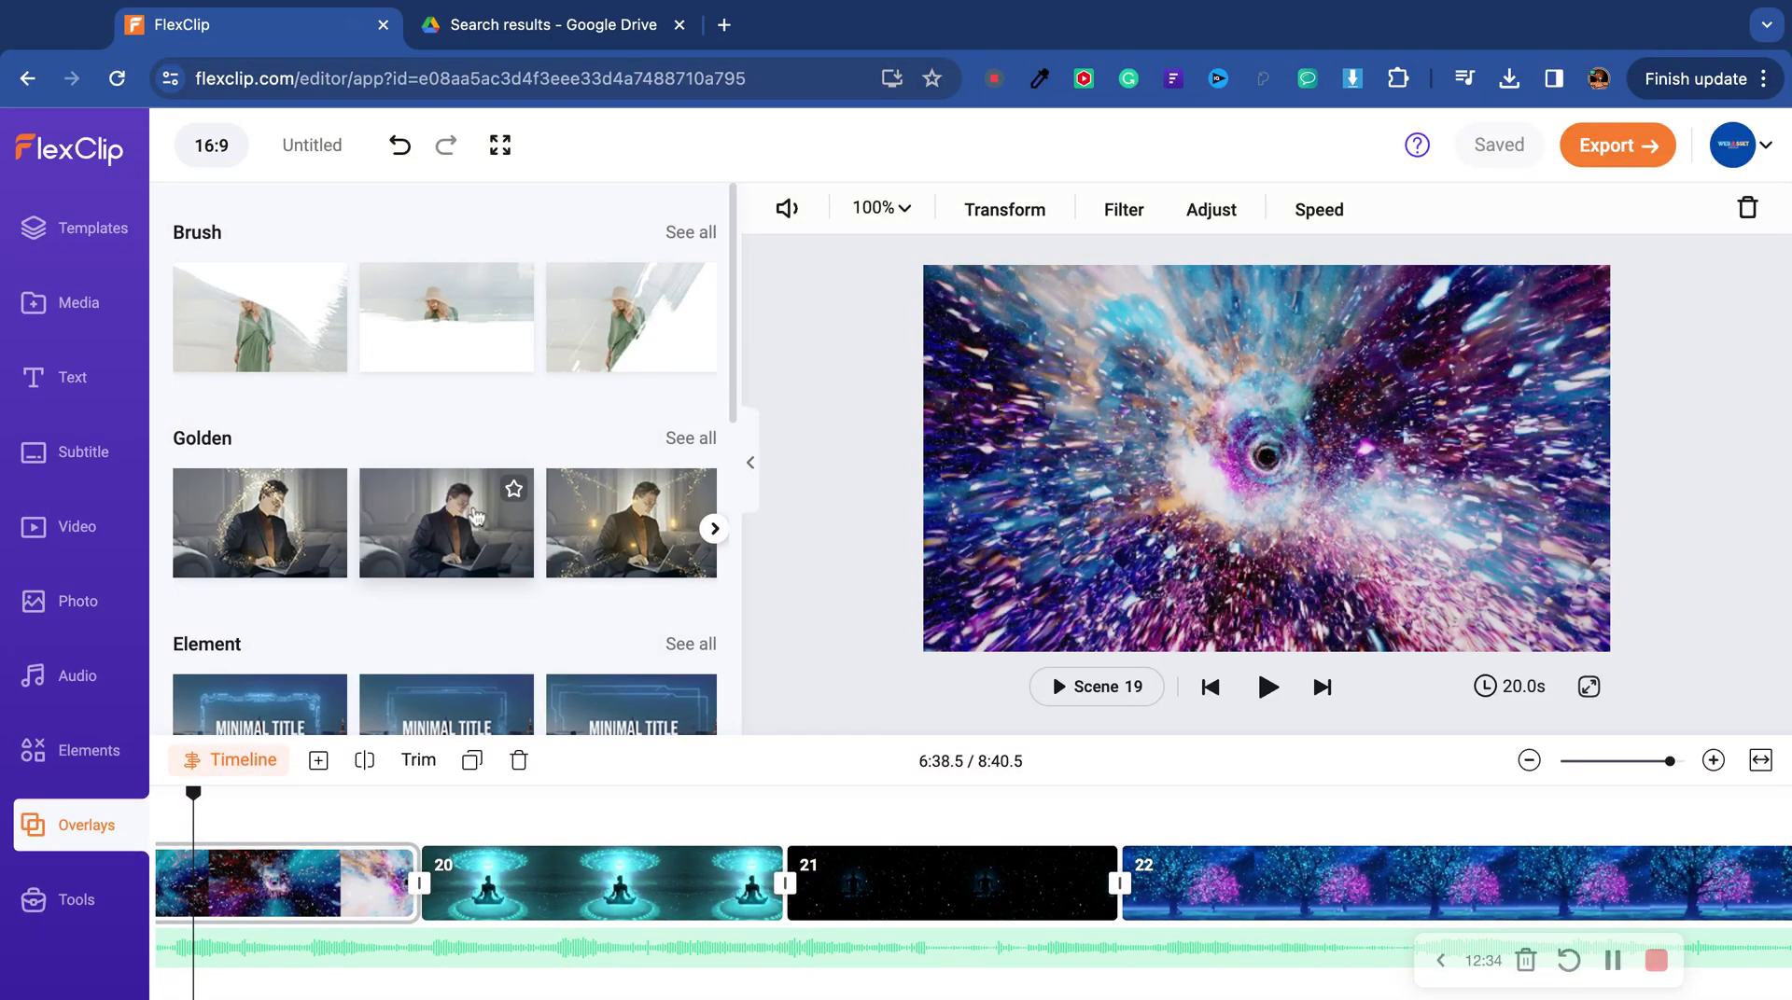
- Apply an animated overlay across Scene 20's glowing meditation clip and preview it
{"action": "scroll", "coordinate": [474, 515], "scroll_direction": "down", "scroll_amount": 10}
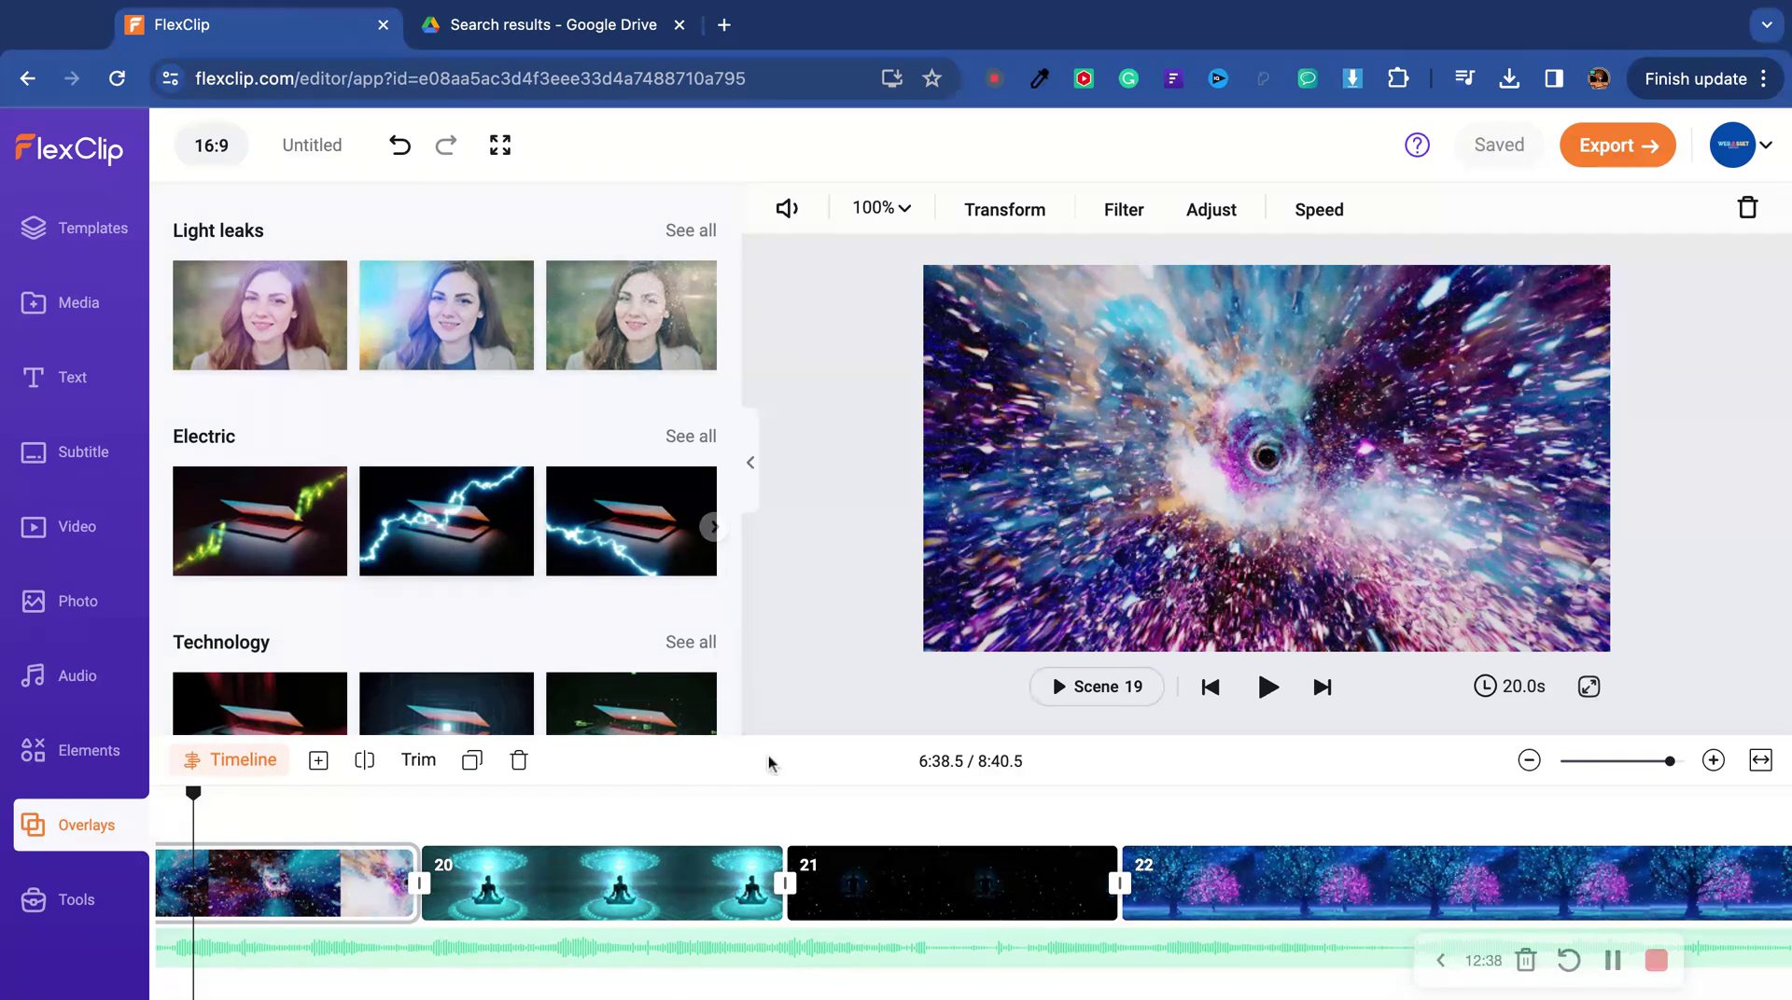
{"action": "left_click", "coordinate": [578, 857]}
{"action": "left_click", "coordinate": [540, 877]}
{"action": "scroll", "coordinate": [415, 530], "scroll_direction": "up", "scroll_amount": 2}
{"action": "left_click", "coordinate": [416, 525]}
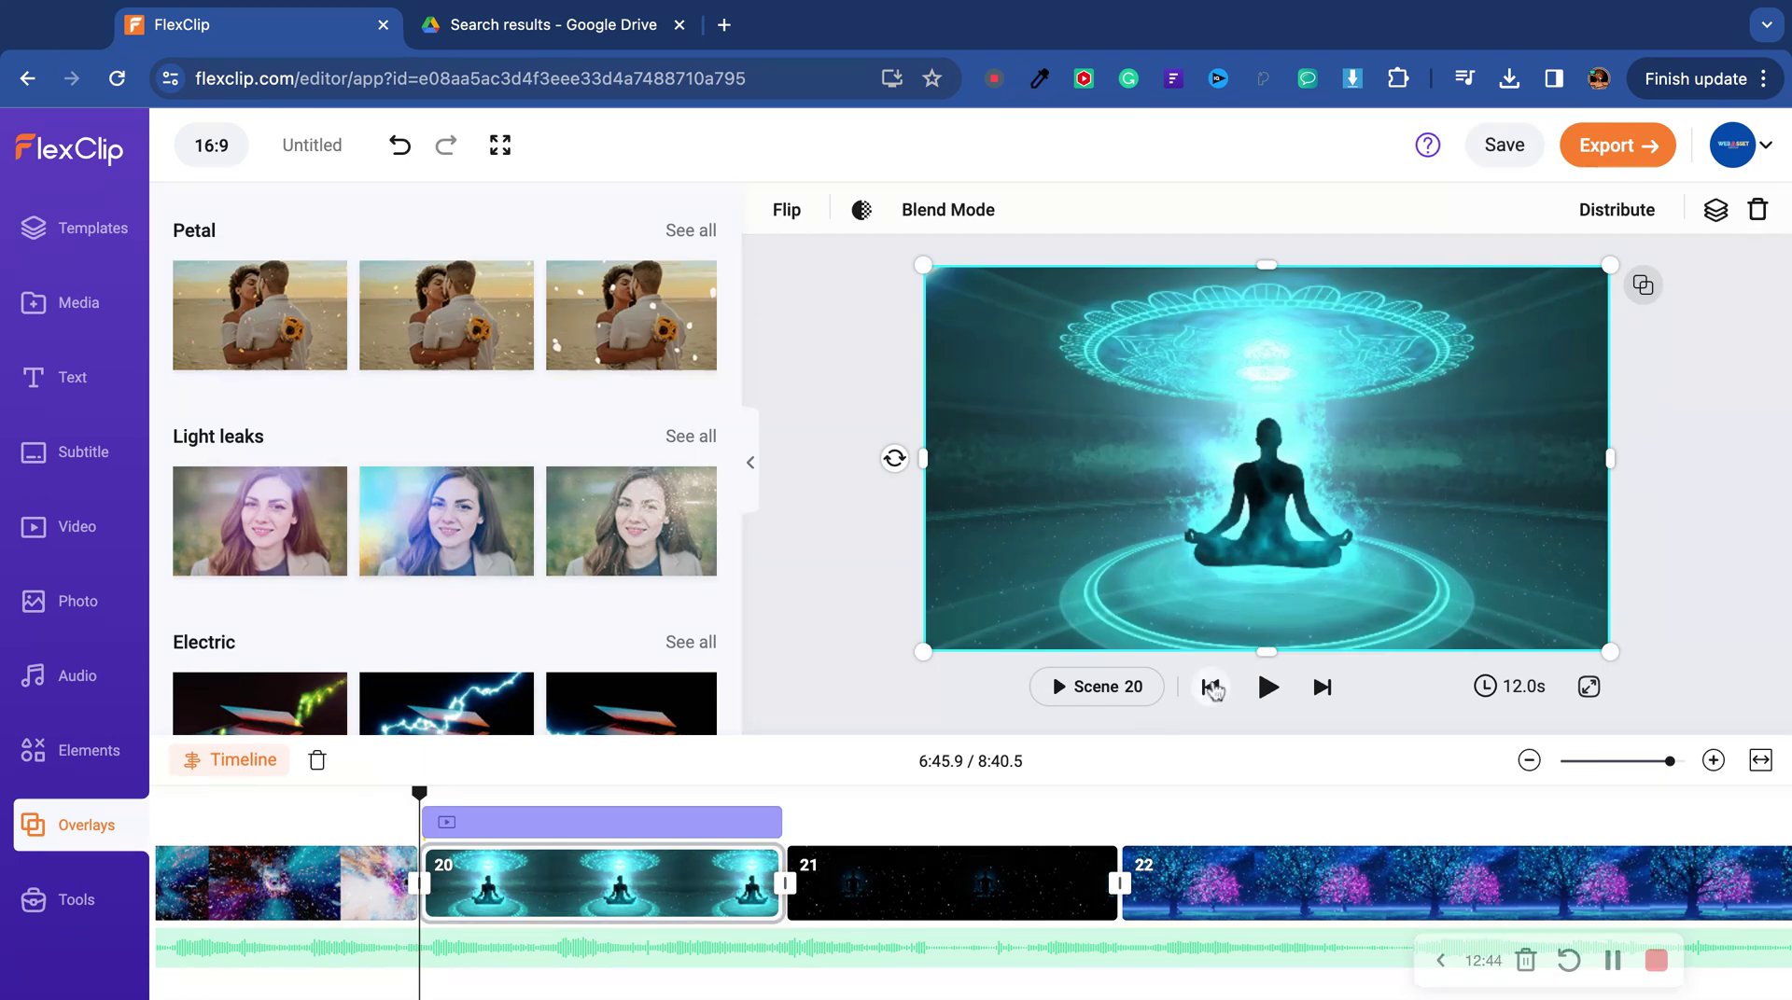
{"action": "left_click", "coordinate": [1267, 688]}
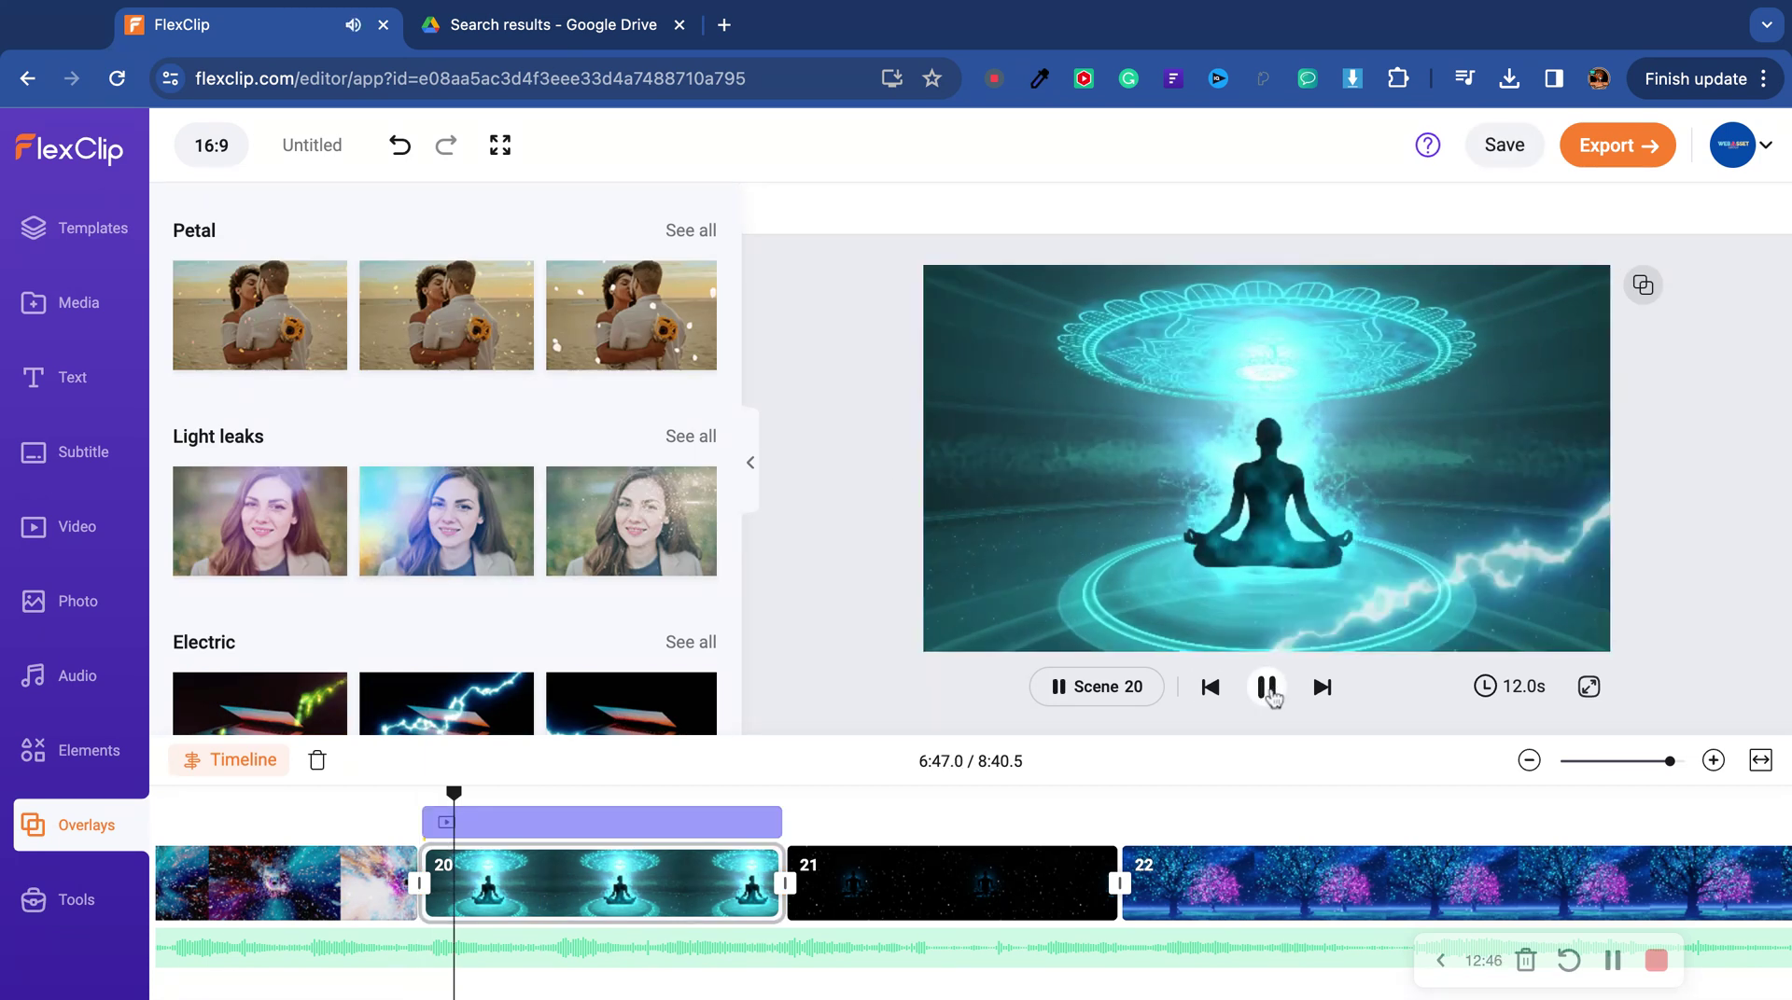
{"action": "left_click", "coordinate": [1267, 688]}
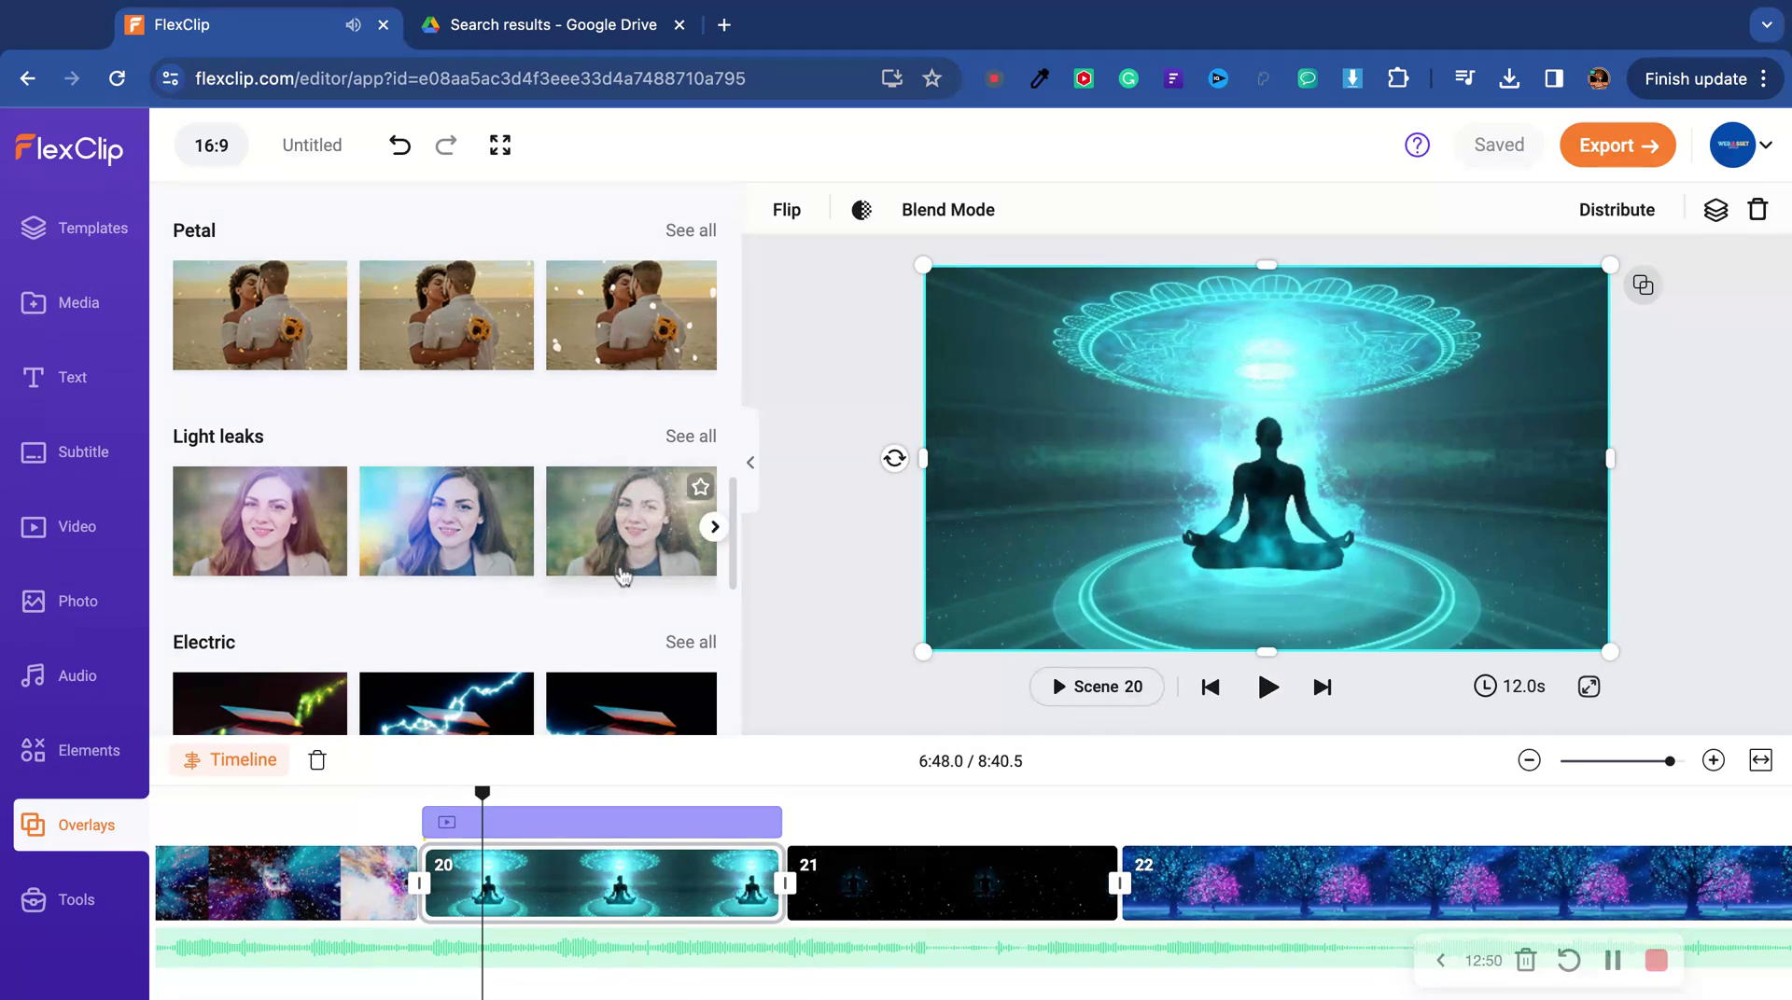
{"action": "scroll", "coordinate": [517, 429], "scroll_direction": "down", "scroll_amount": 20}
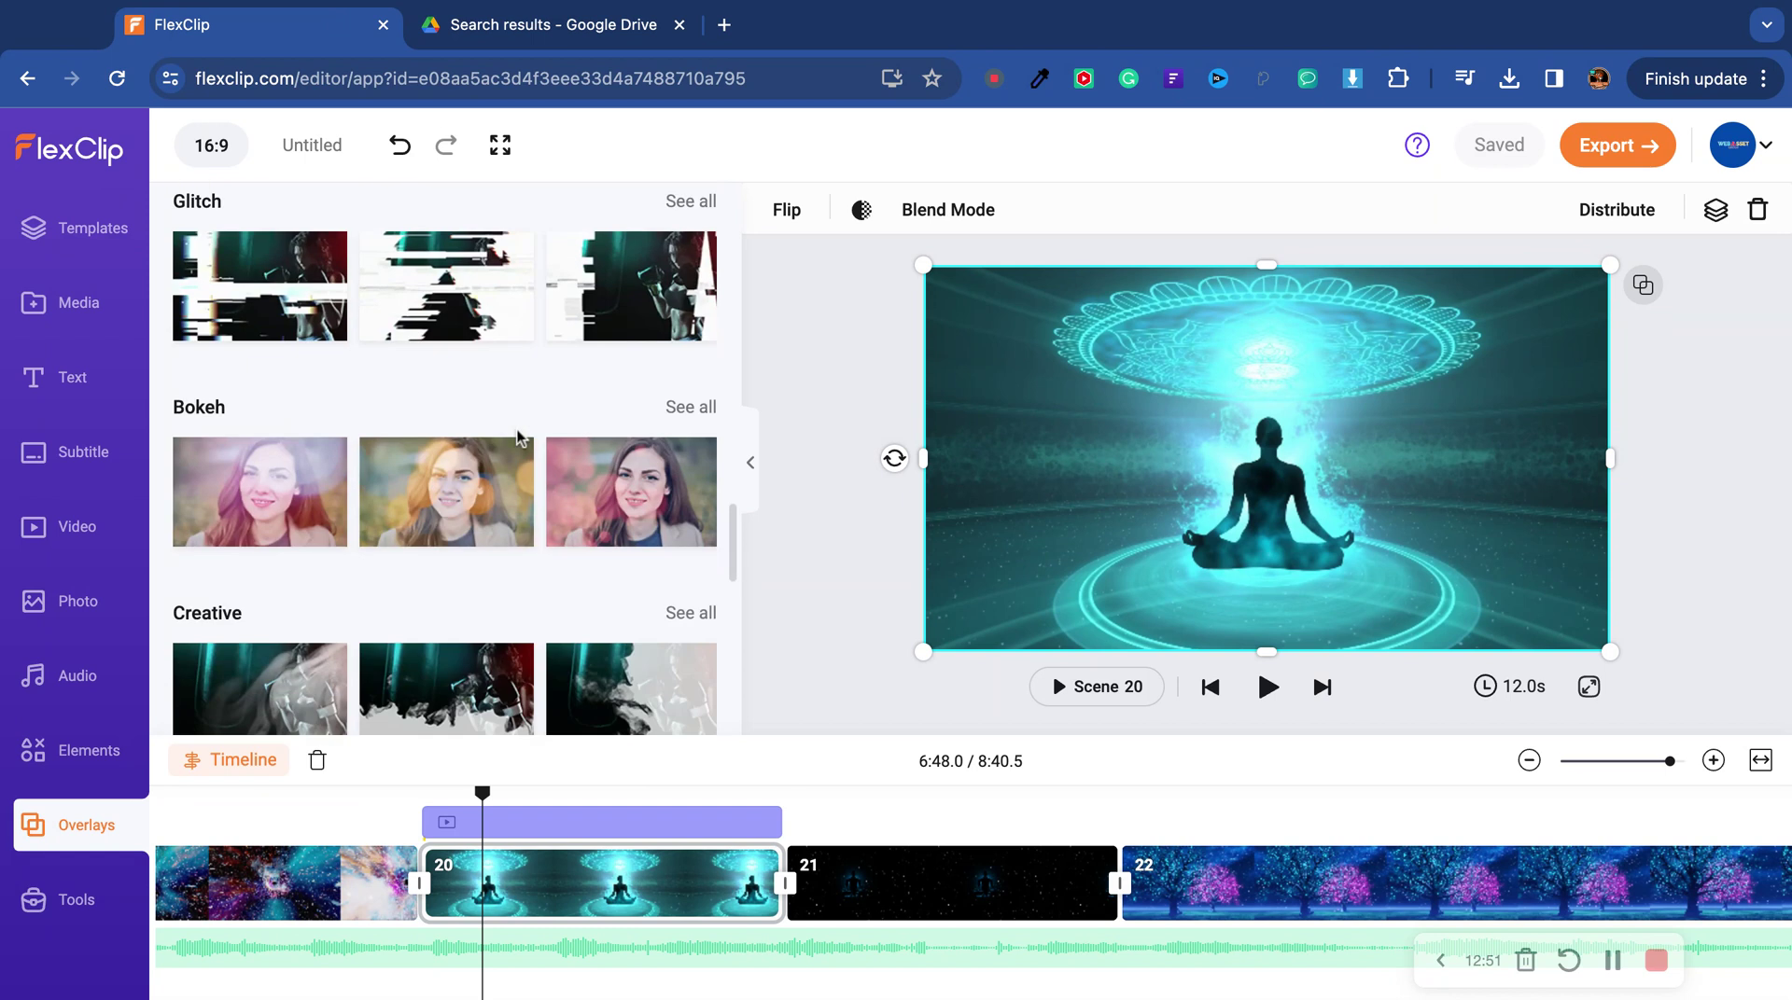
{"action": "scroll", "coordinate": [517, 429], "scroll_direction": "down", "scroll_amount": 7}
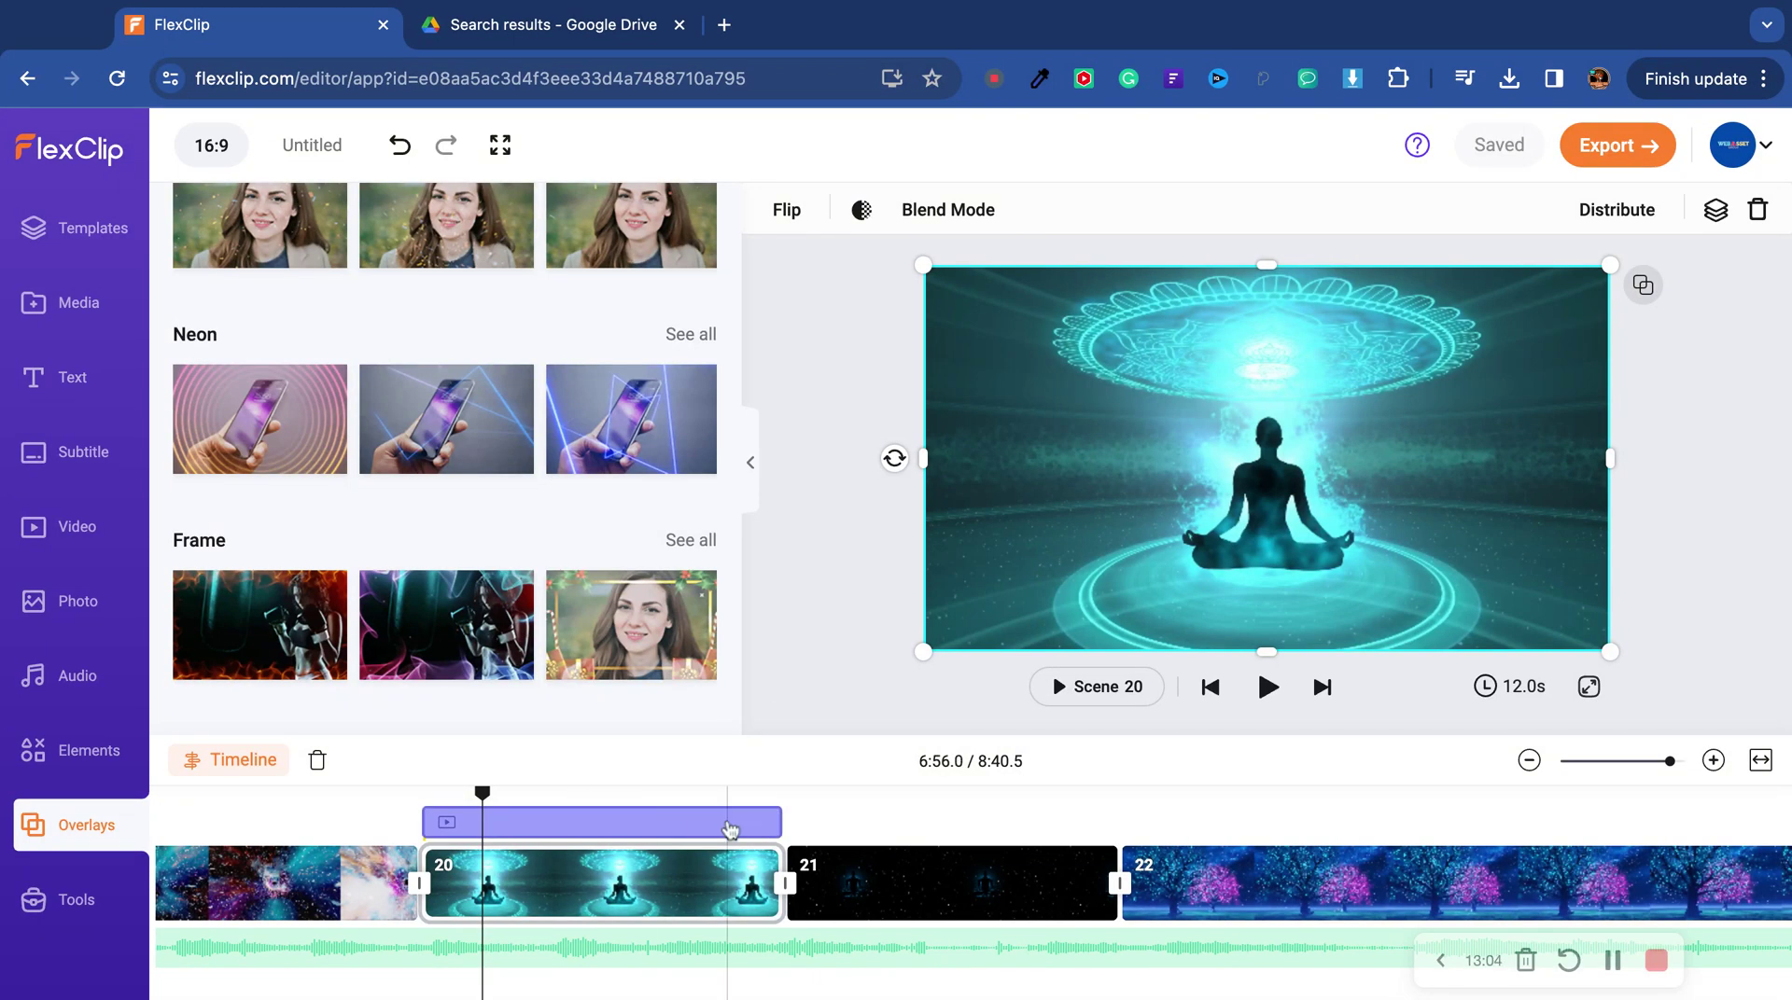
{"action": "scroll", "coordinate": [504, 818], "scroll_direction": "left", "scroll_amount": 15}
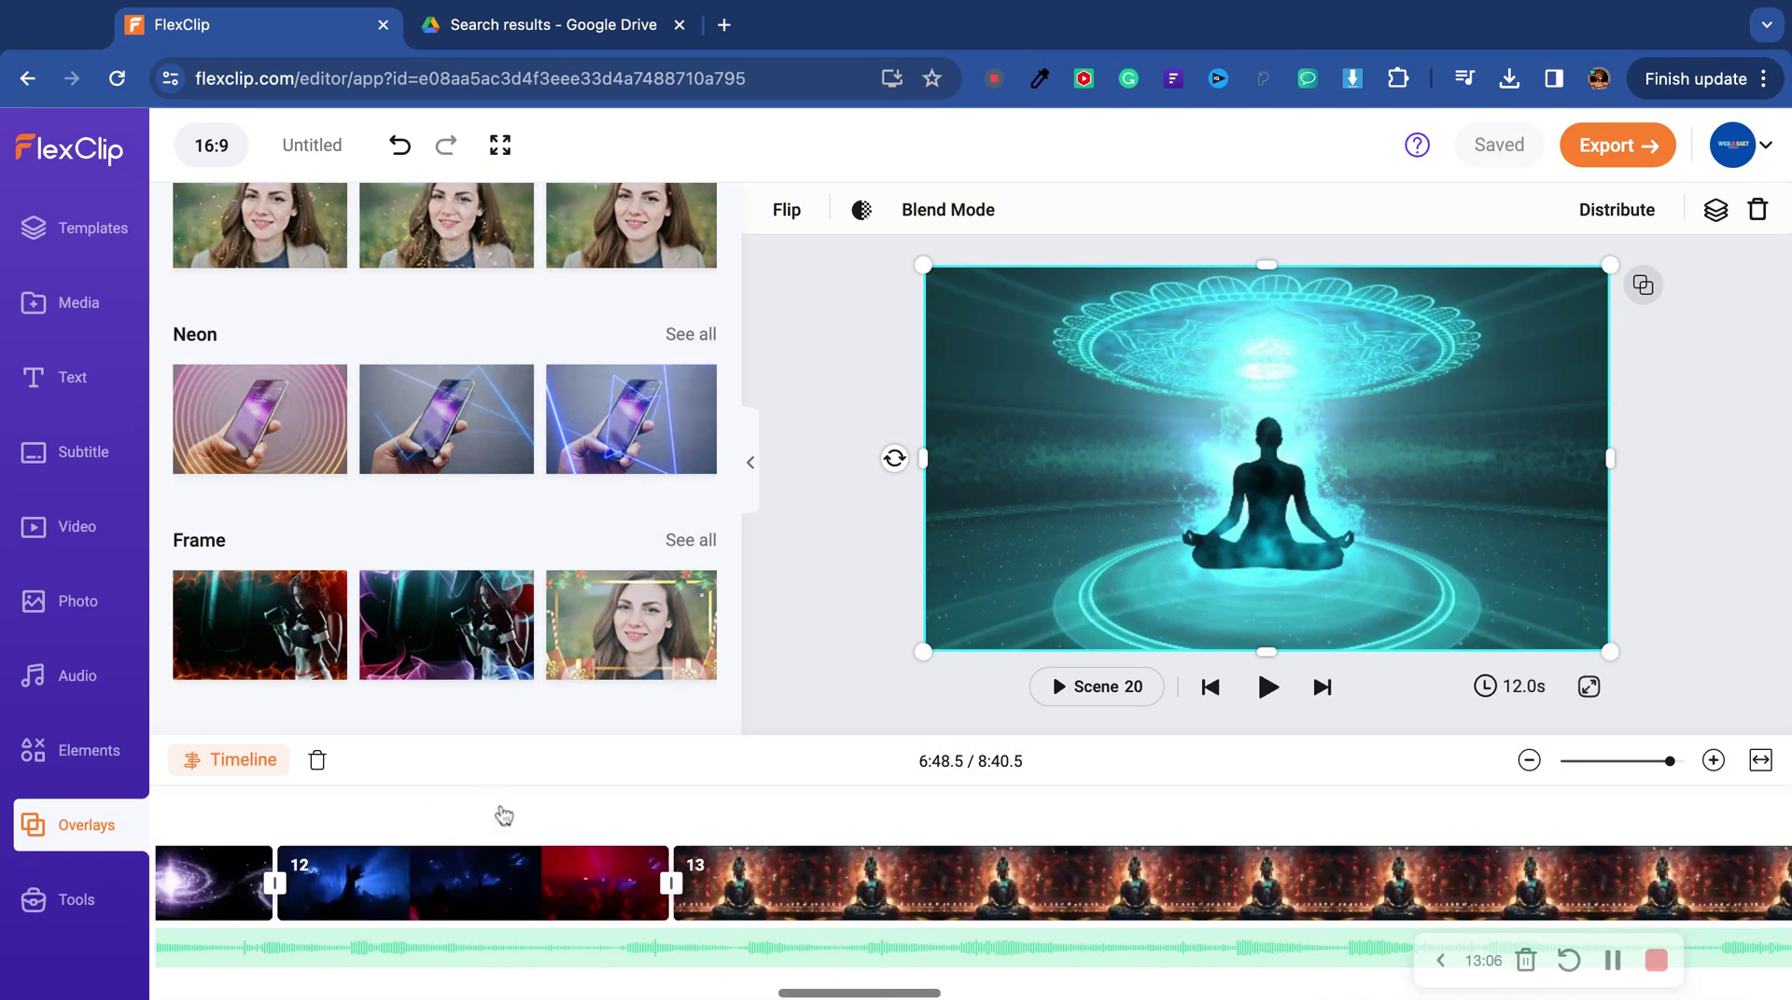
- Add a fiery border frame to Scene 05, then replace it with the purple smoke frame and preview
{"action": "scroll", "coordinate": [563, 789], "scroll_direction": "left", "scroll_amount": 10}
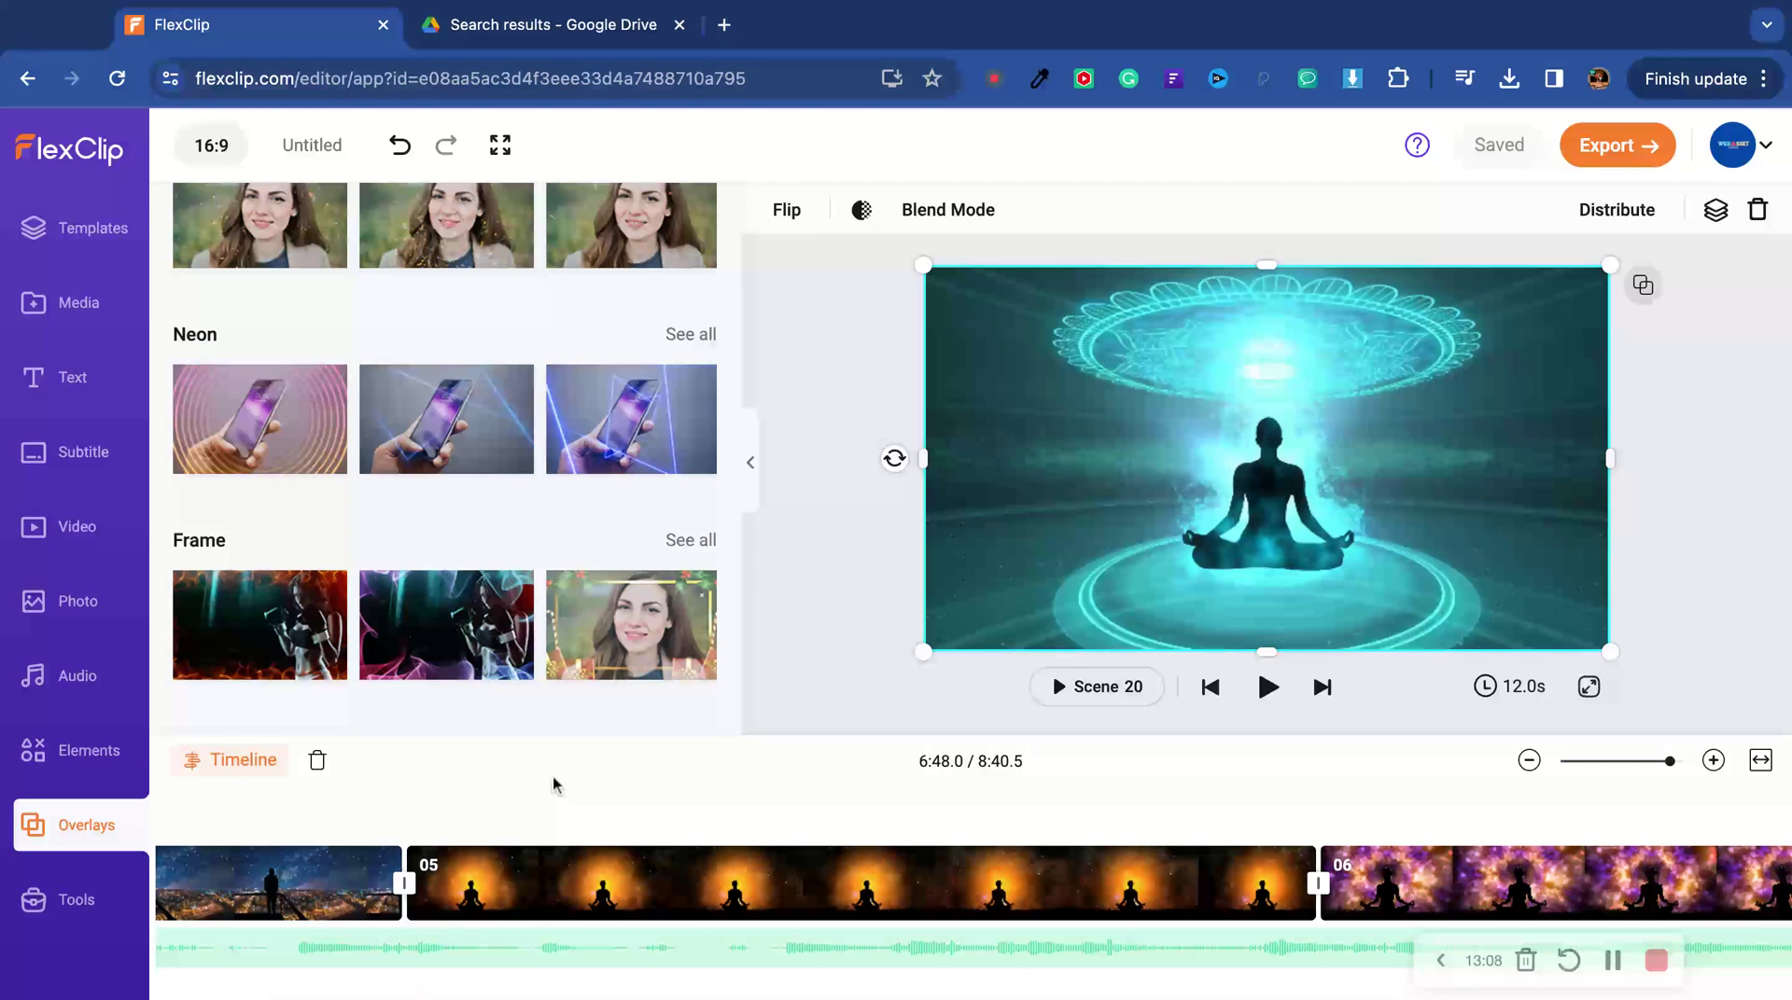
{"action": "left_click", "coordinate": [559, 882]}
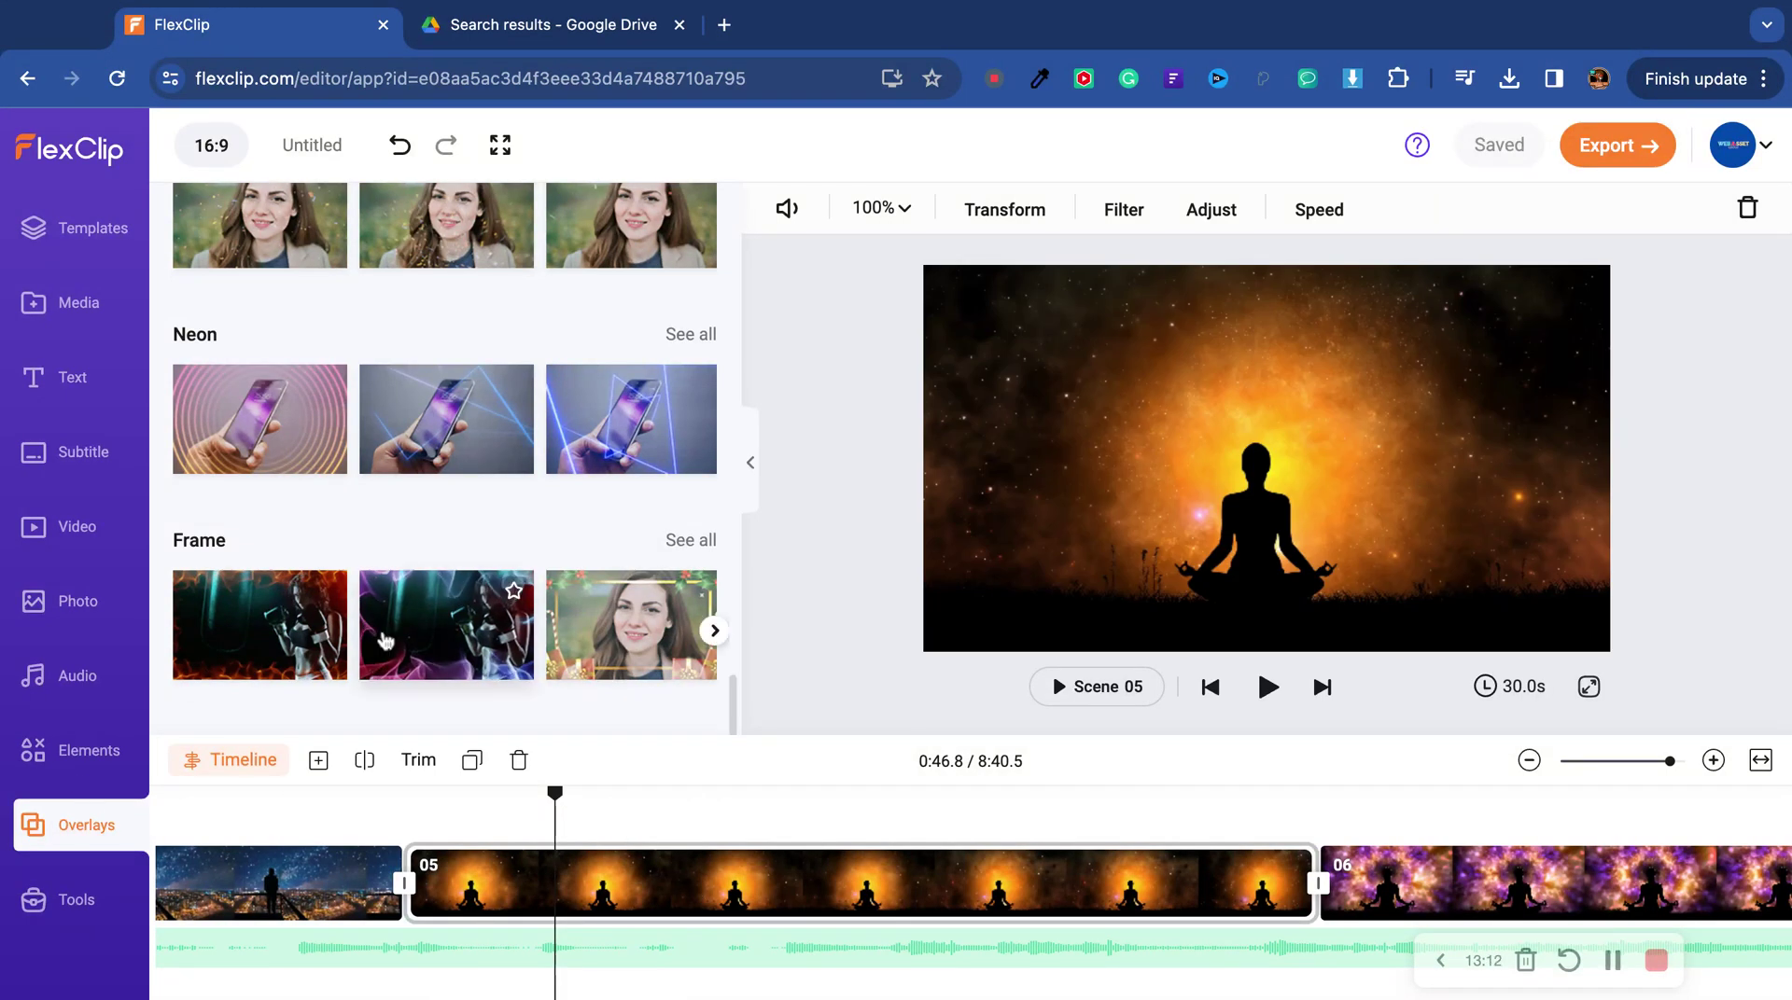
{"action": "left_click", "coordinate": [290, 627]}
{"action": "key", "text": "space"}
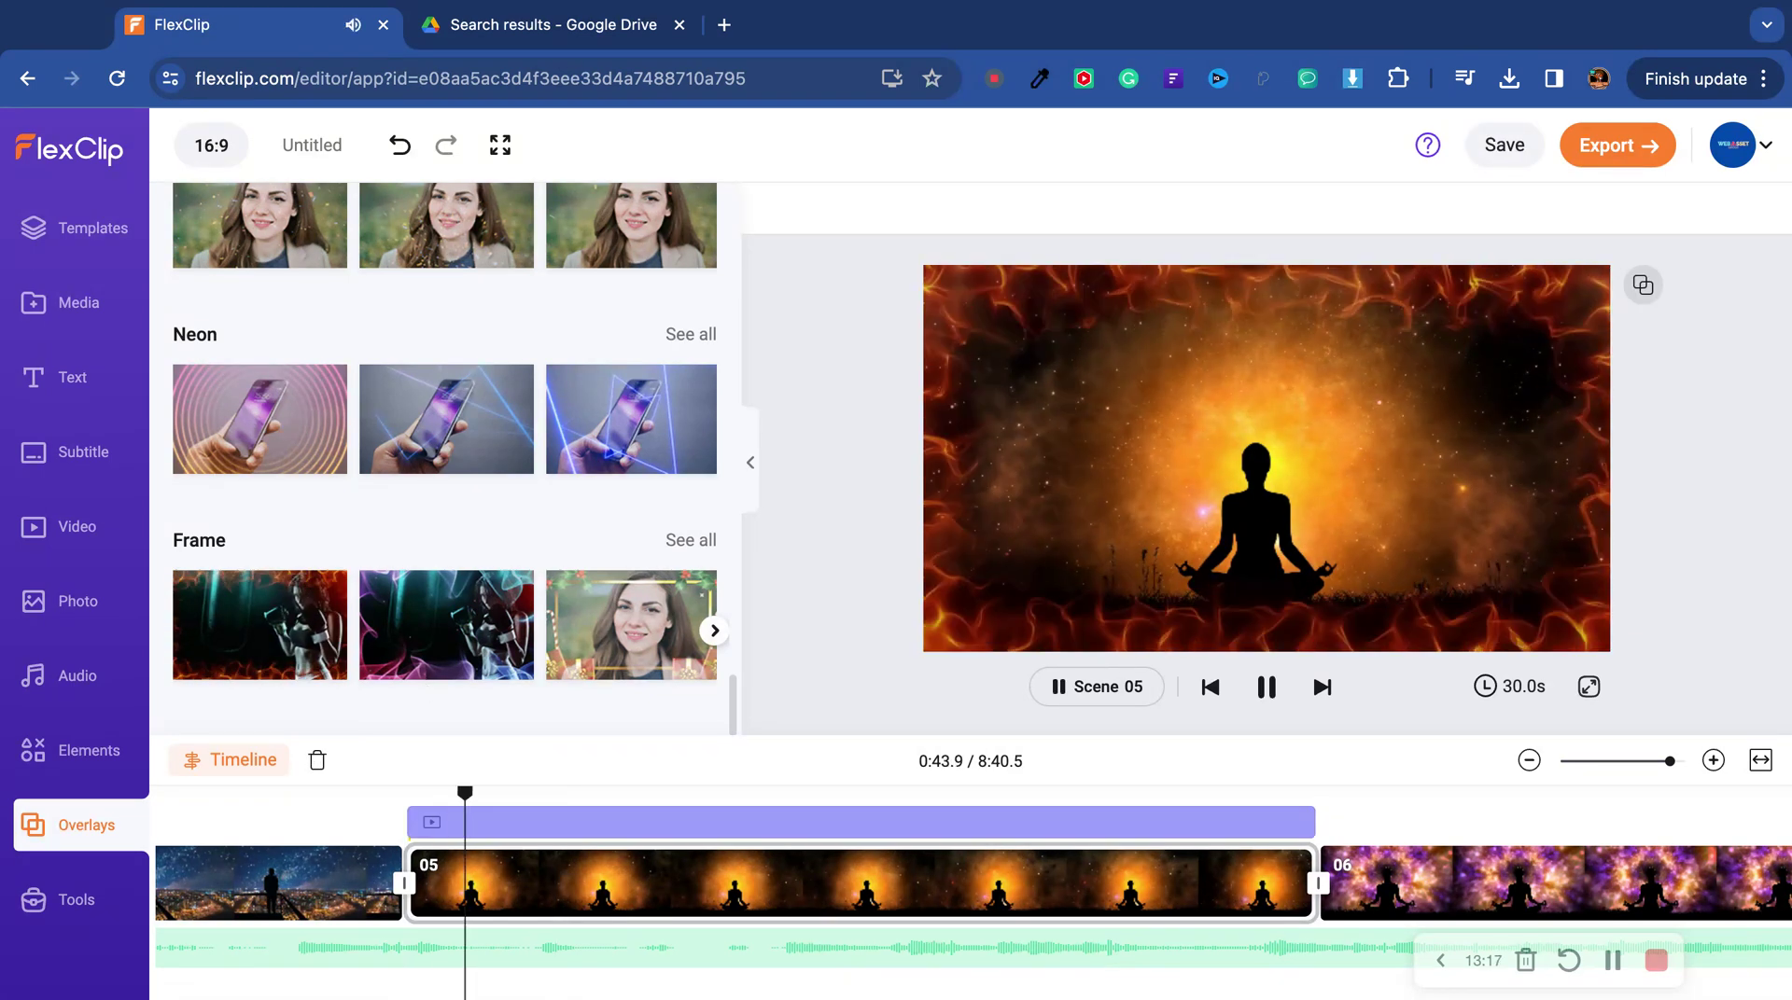
{"action": "left_click", "coordinate": [1120, 467]}
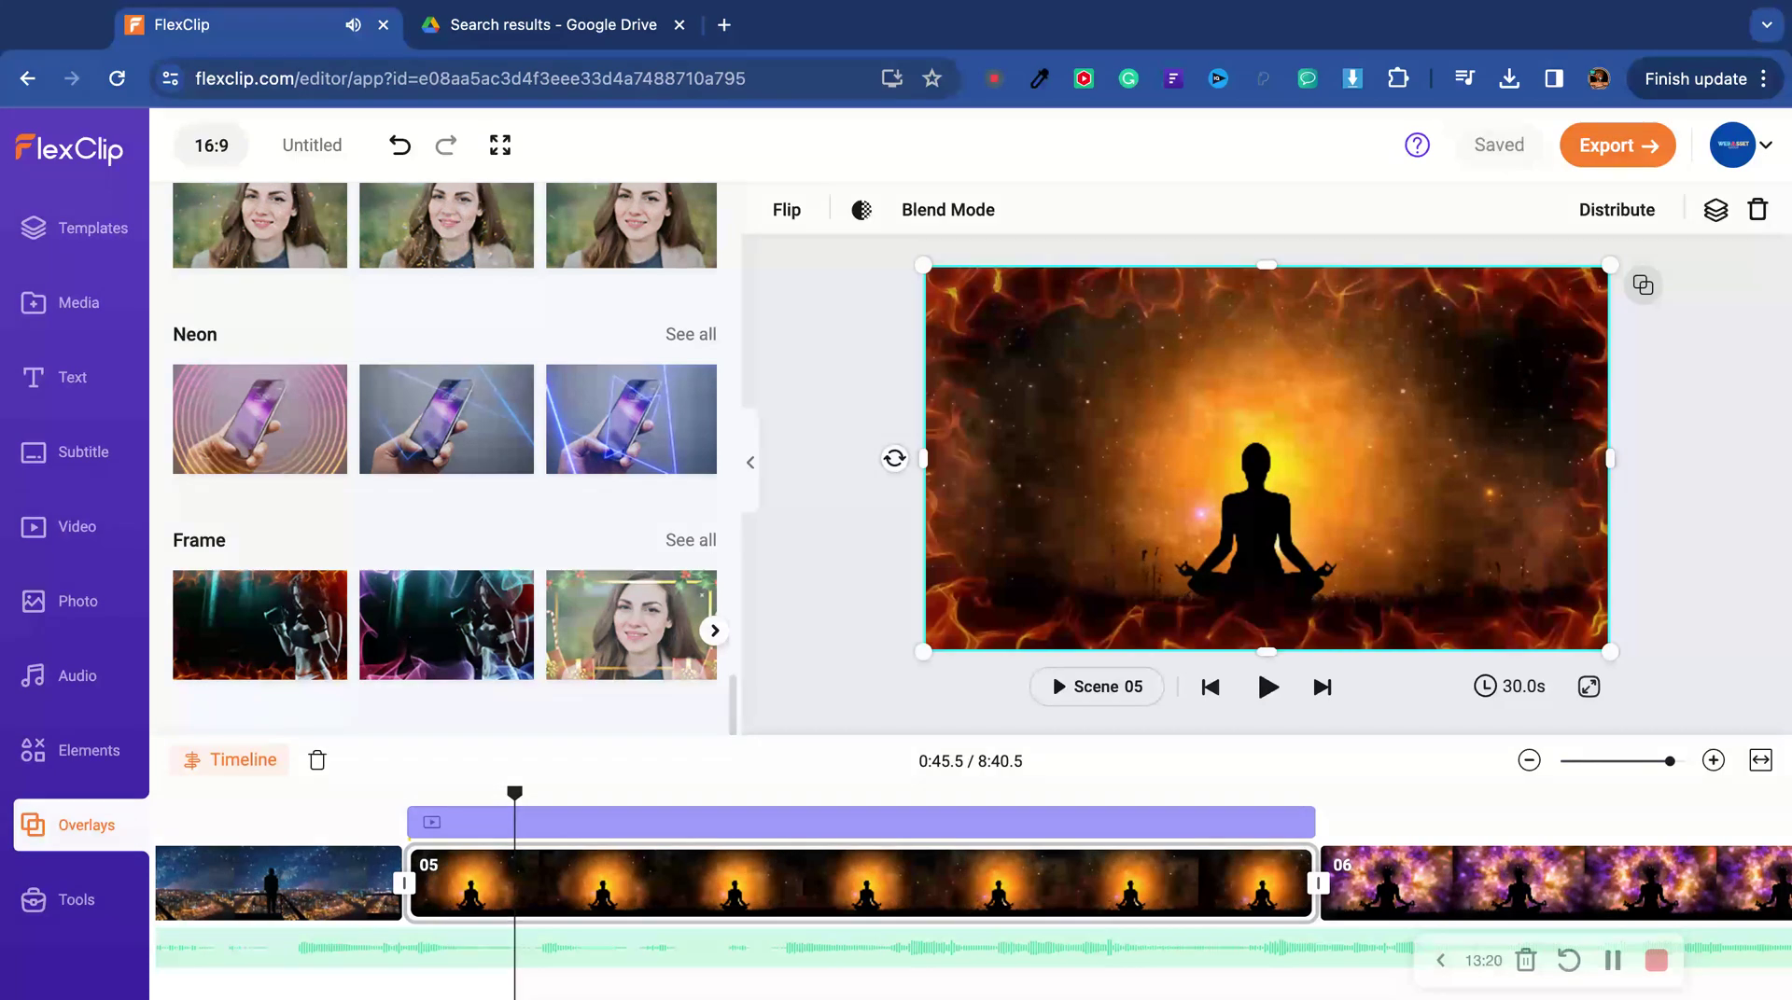
{"action": "left_click", "coordinate": [407, 634]}
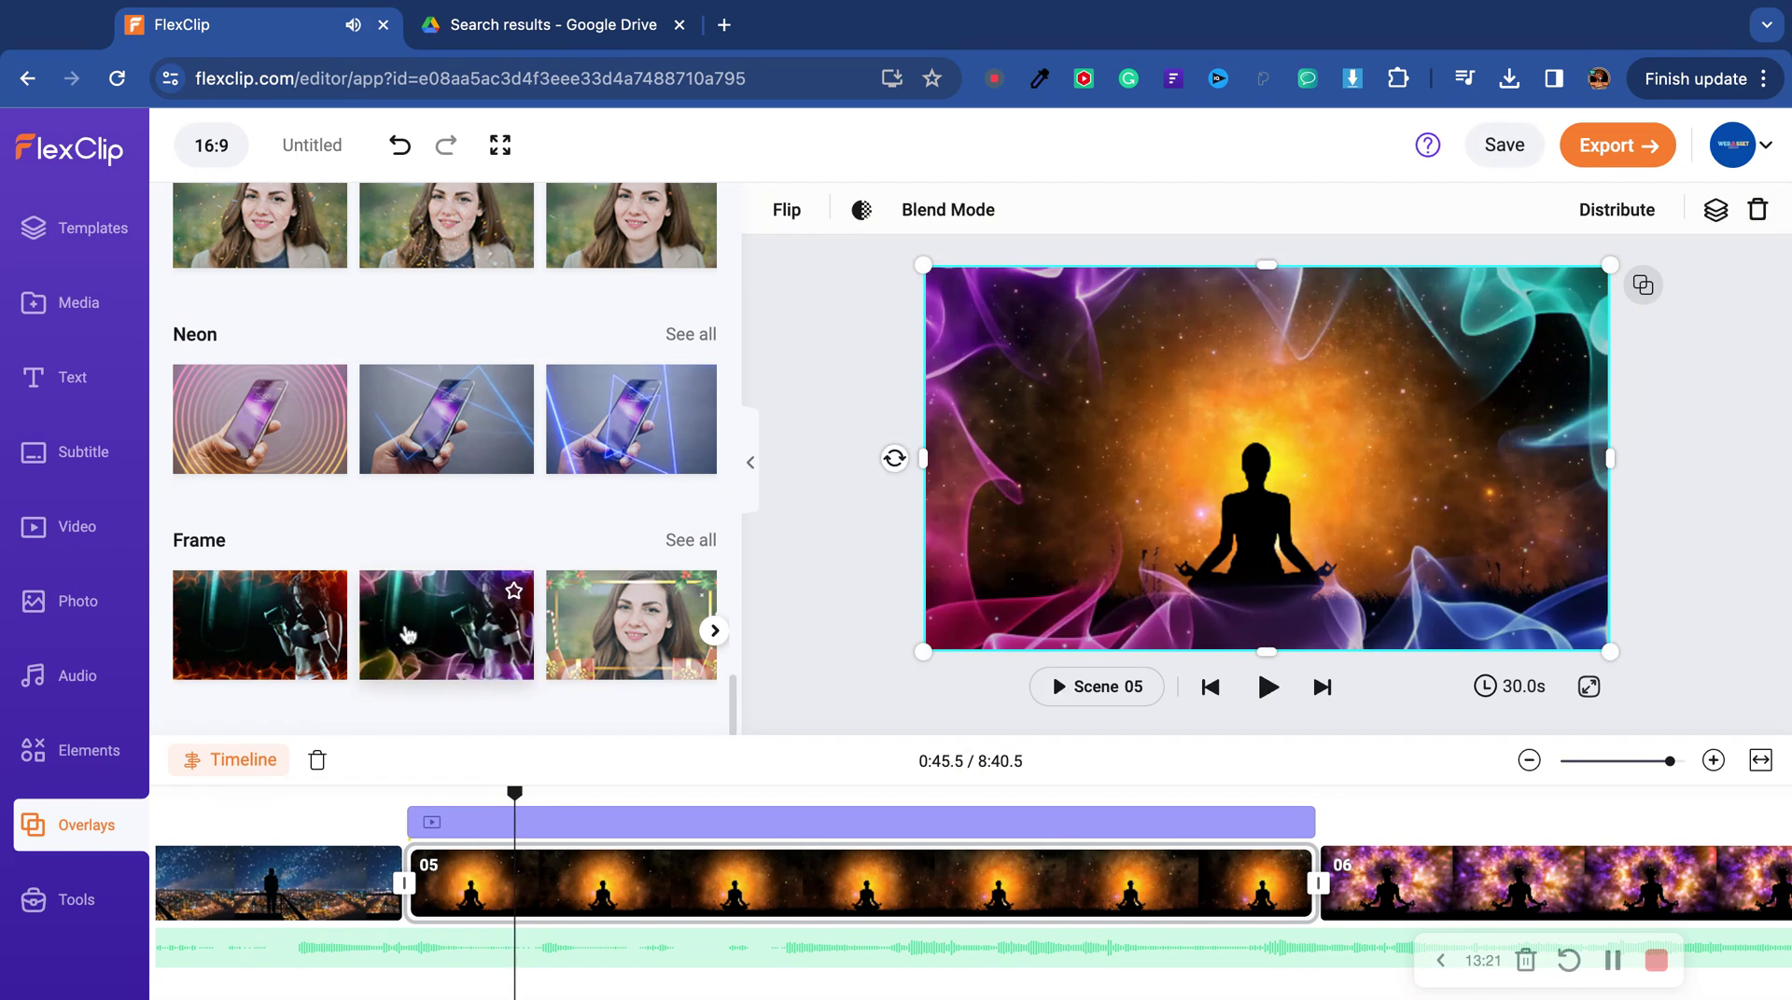
{"action": "key", "text": "space"}
{"action": "key", "text": "space"}
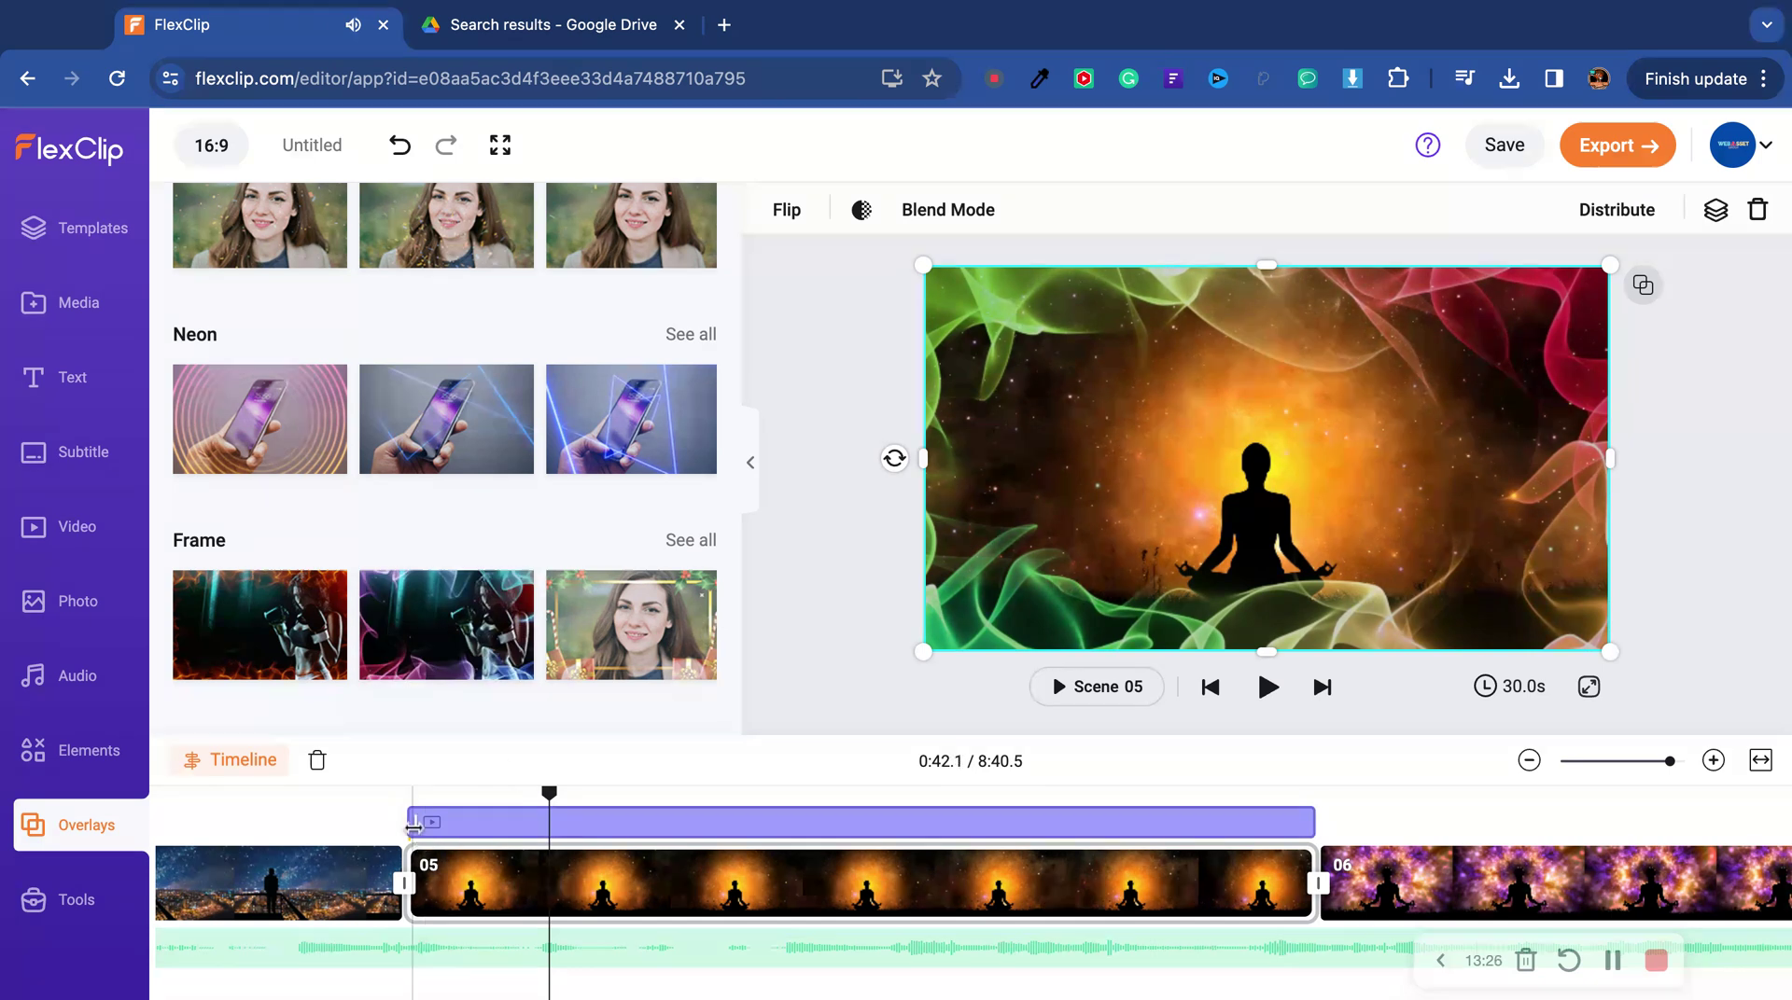
{"action": "left_click", "coordinate": [434, 823]}
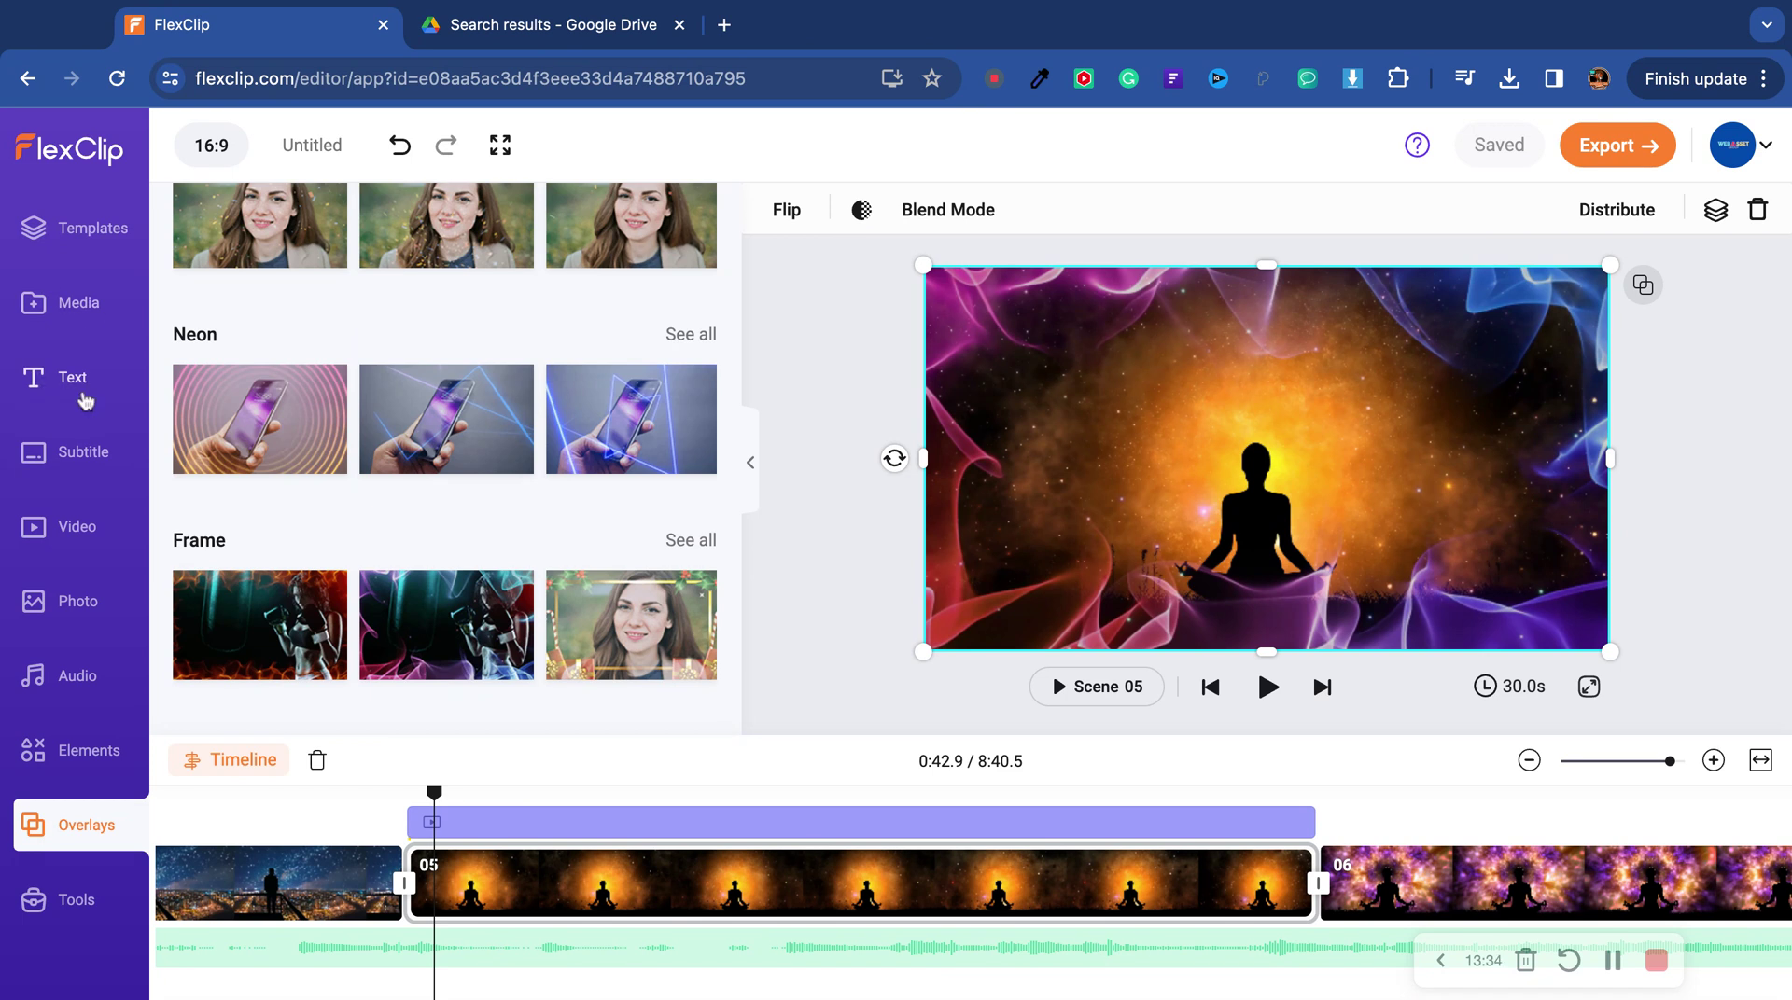
- Add the Subscribed bell text template to Scene 23's pink tree clip
{"action": "left_click", "coordinate": [86, 399]}
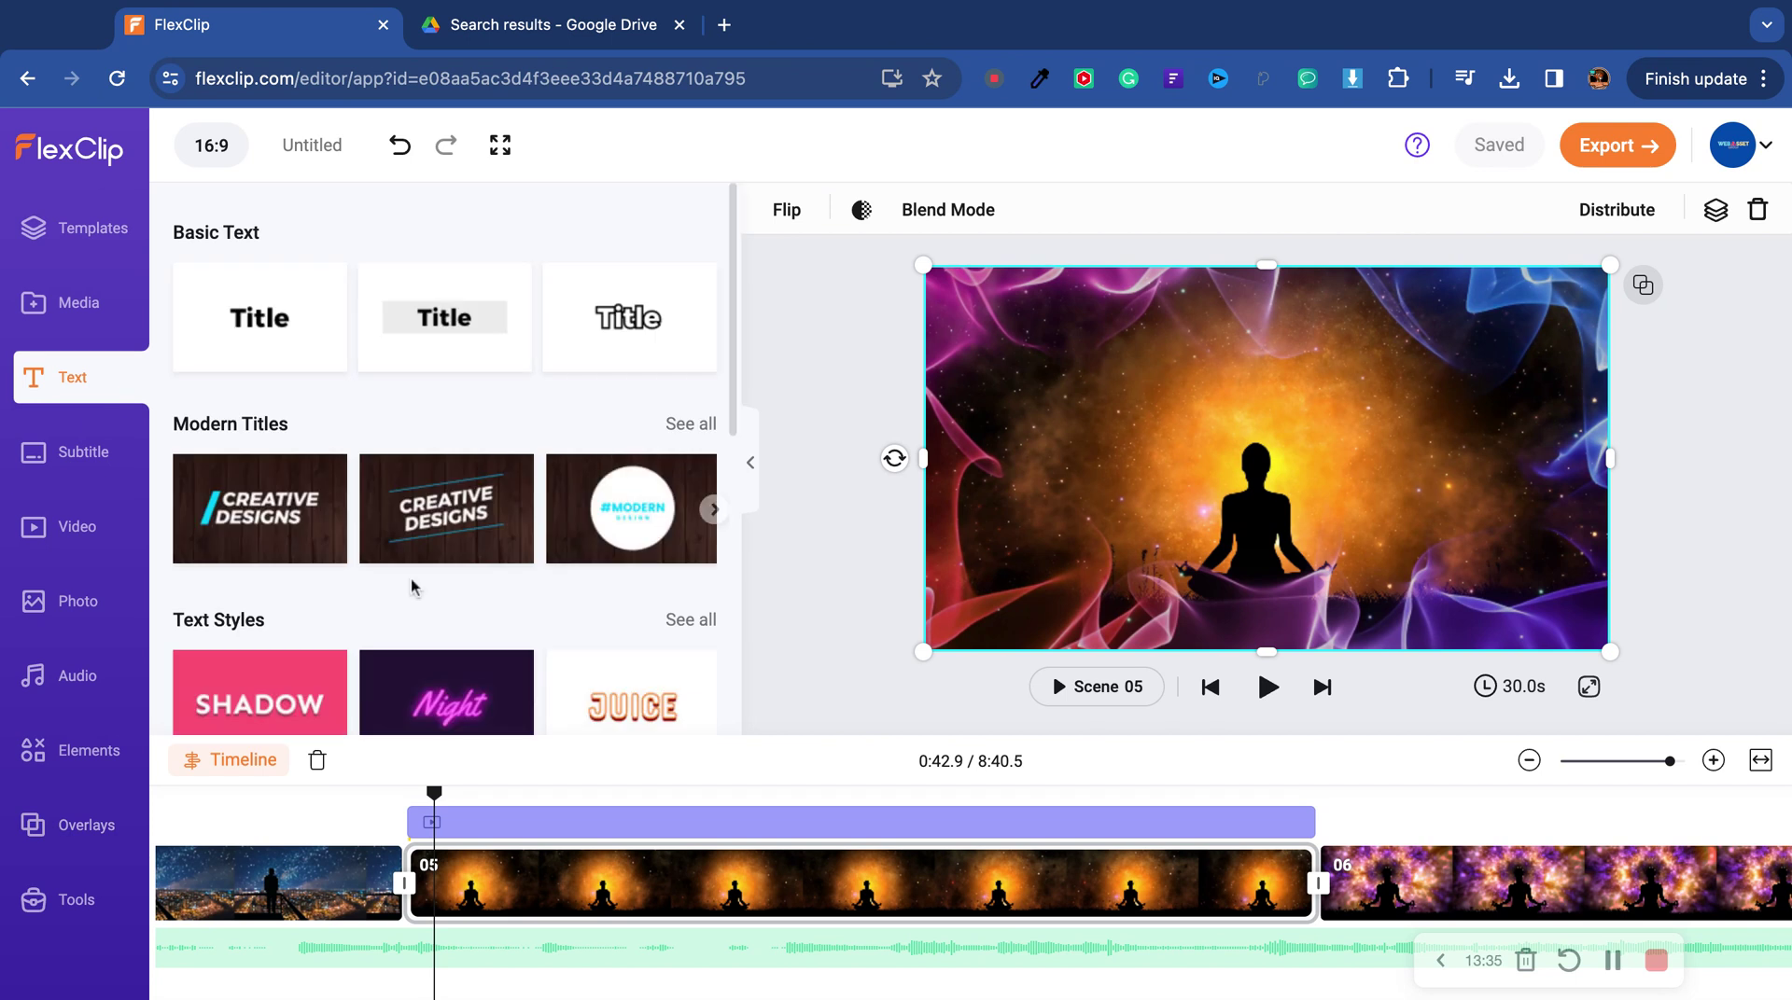
{"action": "scroll", "coordinate": [457, 476], "scroll_direction": "down", "scroll_amount": 3}
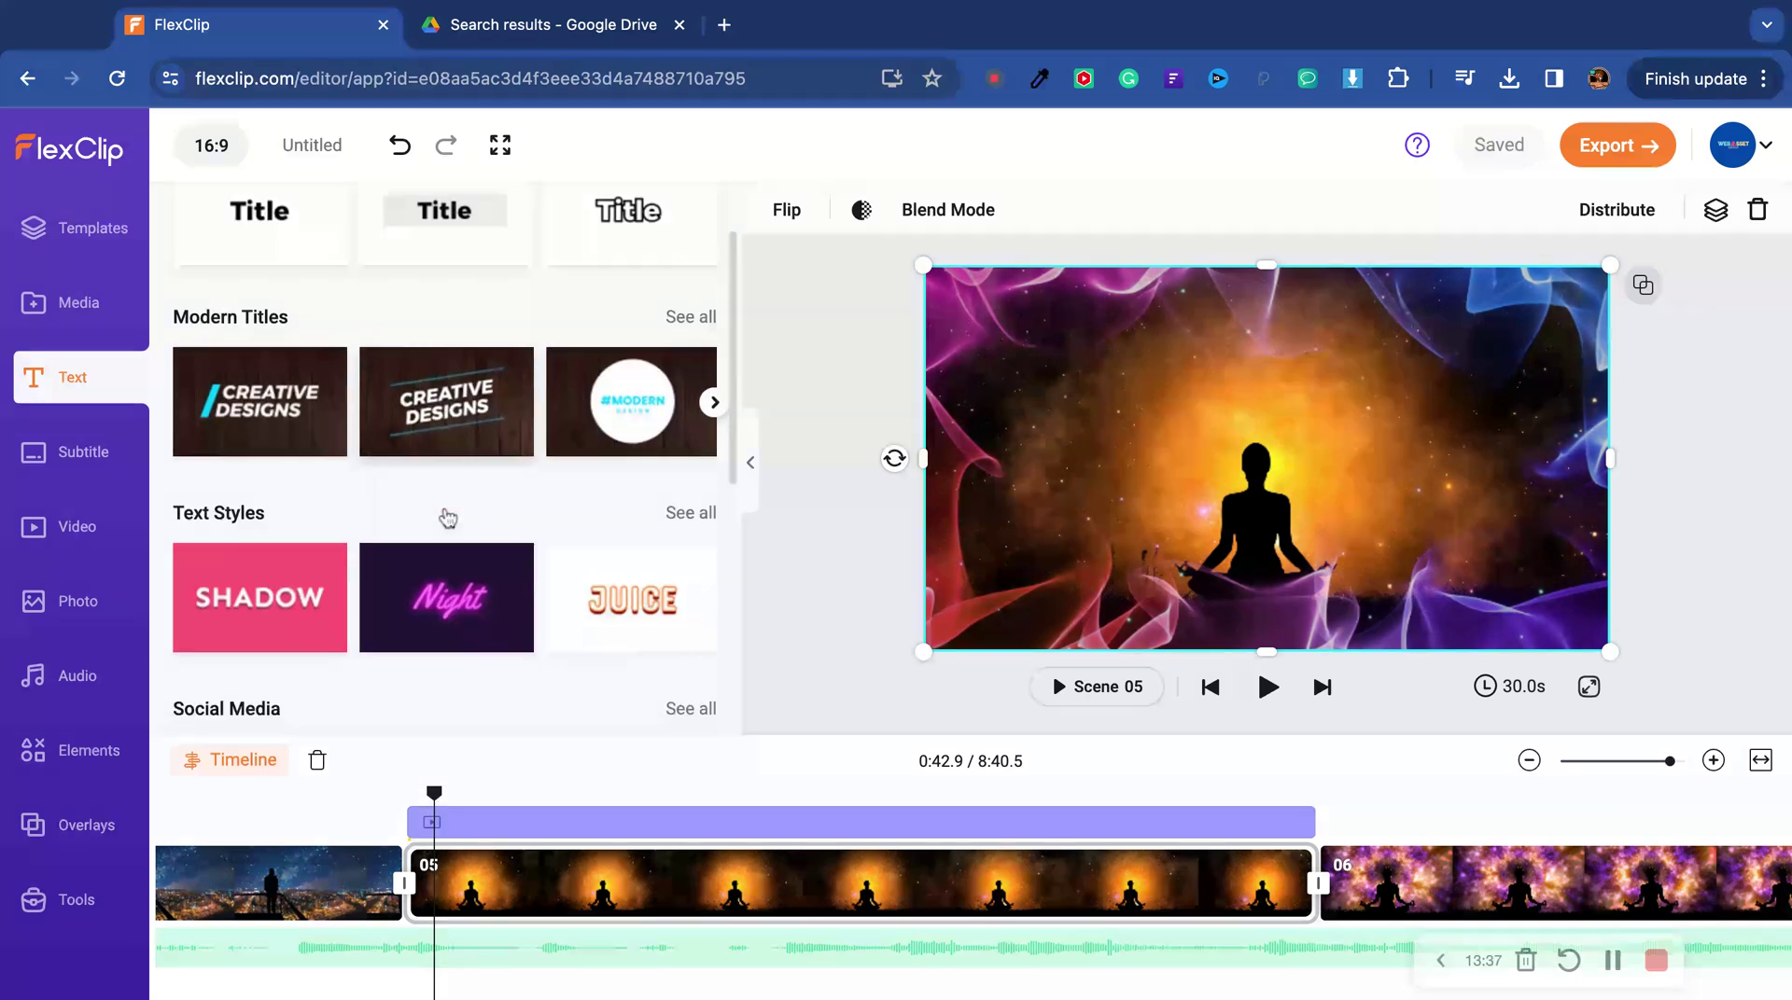
{"action": "scroll", "coordinate": [448, 518], "scroll_direction": "down", "scroll_amount": 2}
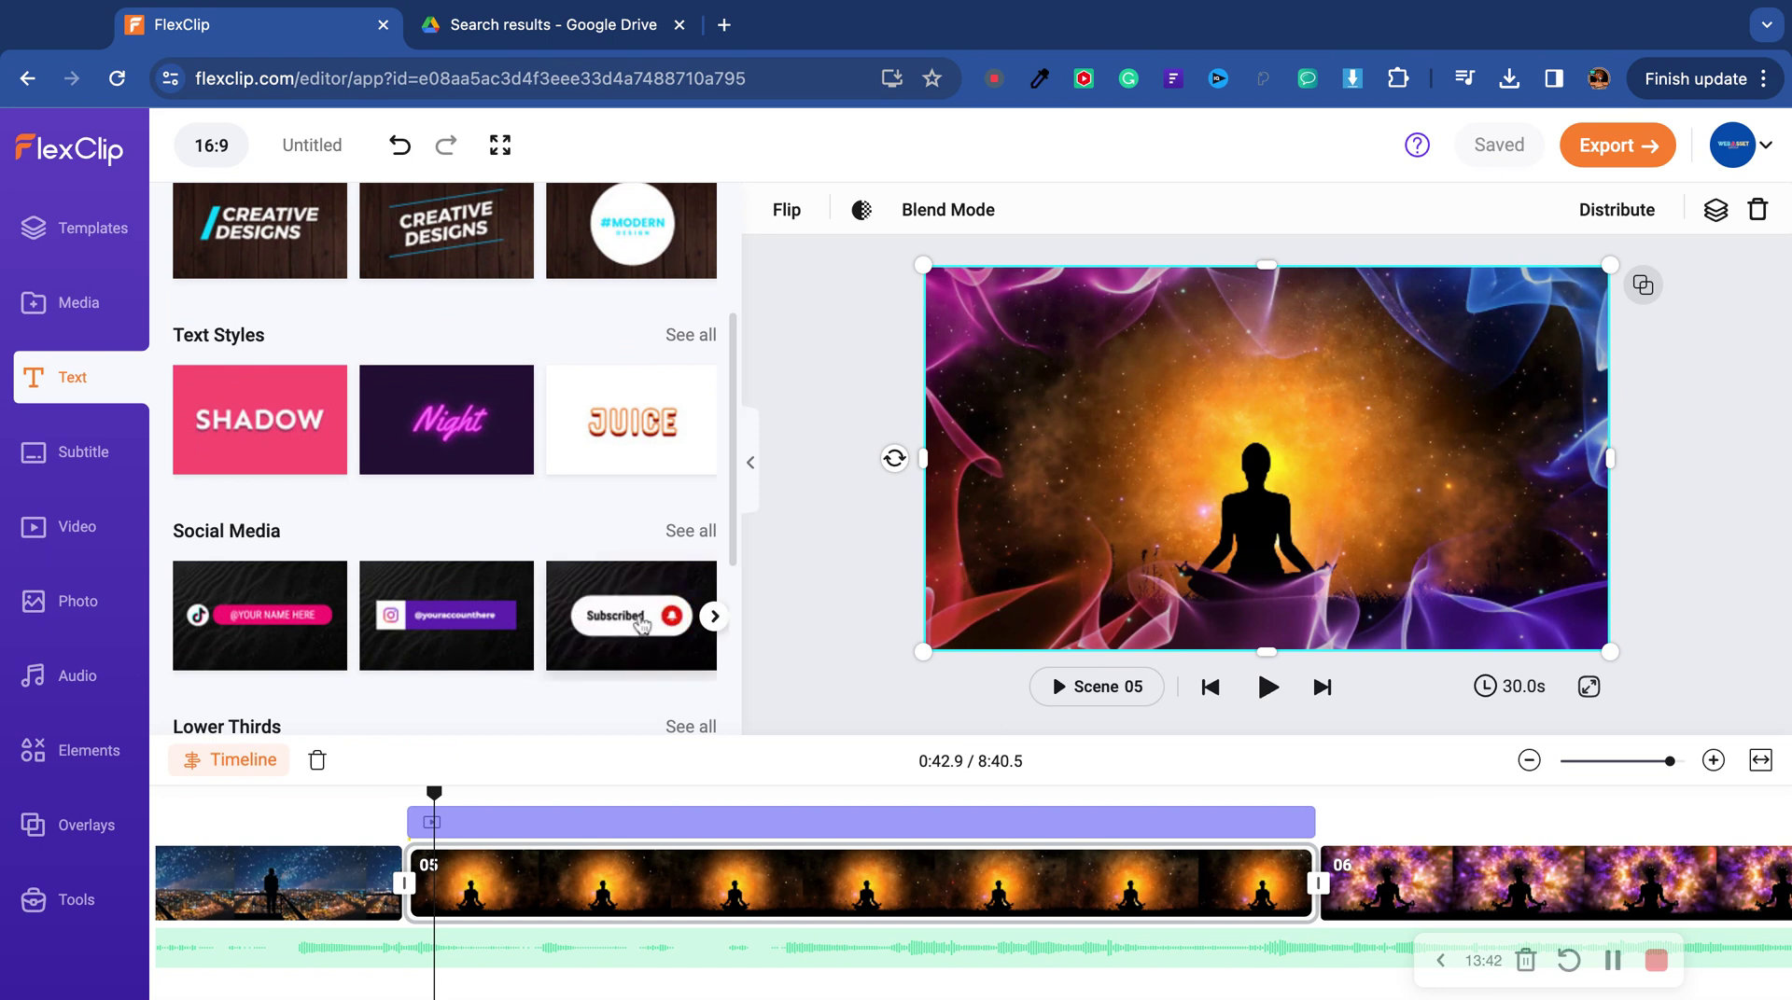
{"action": "left_click", "coordinate": [1069, 823]}
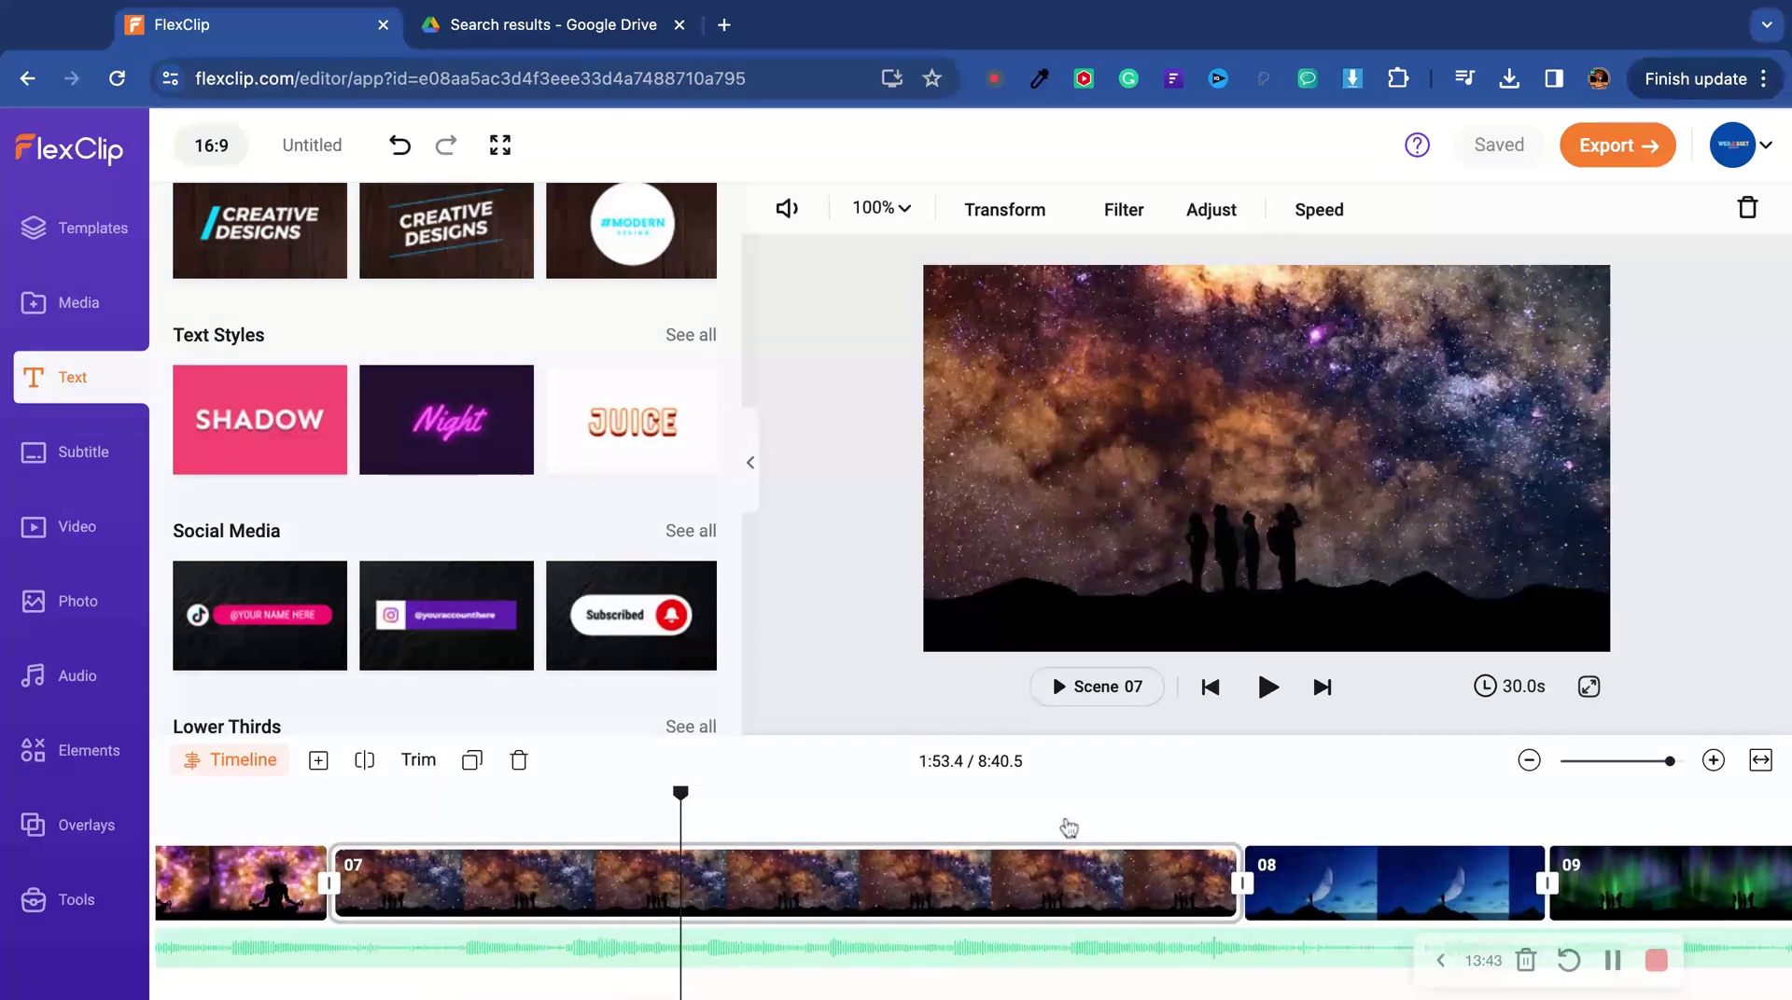
{"action": "scroll", "coordinate": [1068, 826], "scroll_direction": "right", "scroll_amount": 15}
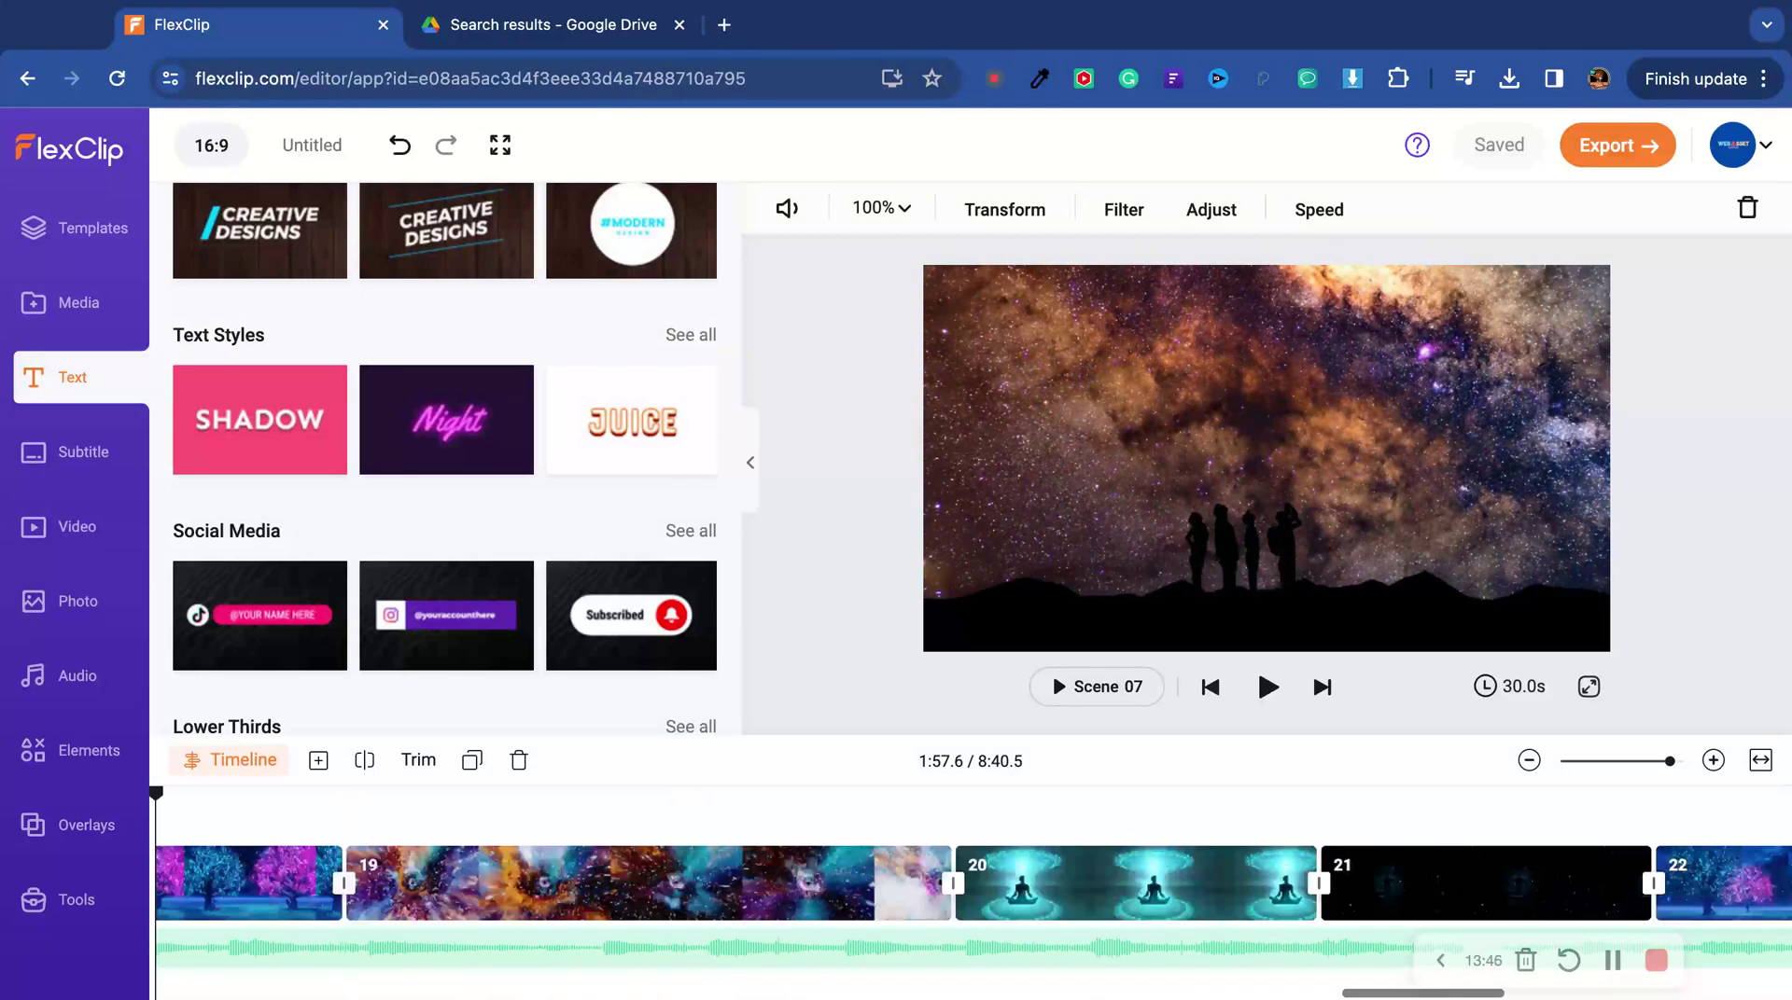
{"action": "scroll", "coordinate": [1068, 882], "scroll_direction": "right", "scroll_amount": 5}
{"action": "left_click", "coordinate": [1657, 882]}
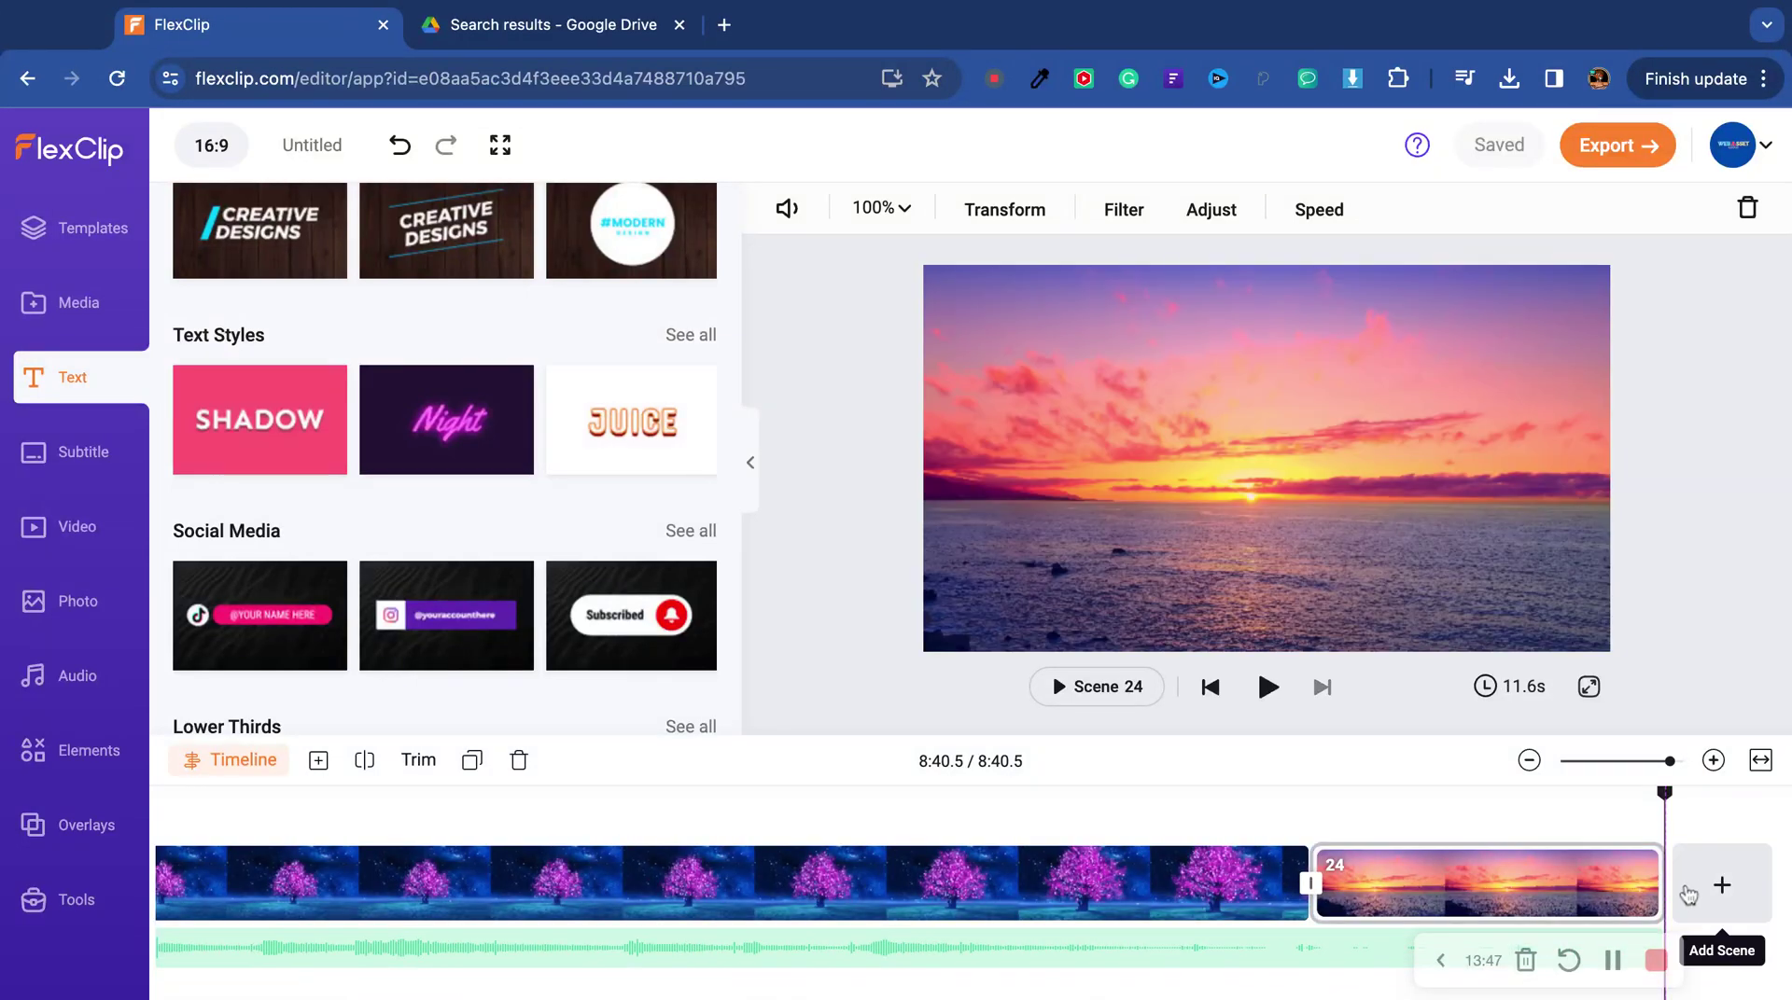
{"action": "left_click", "coordinate": [828, 882]}
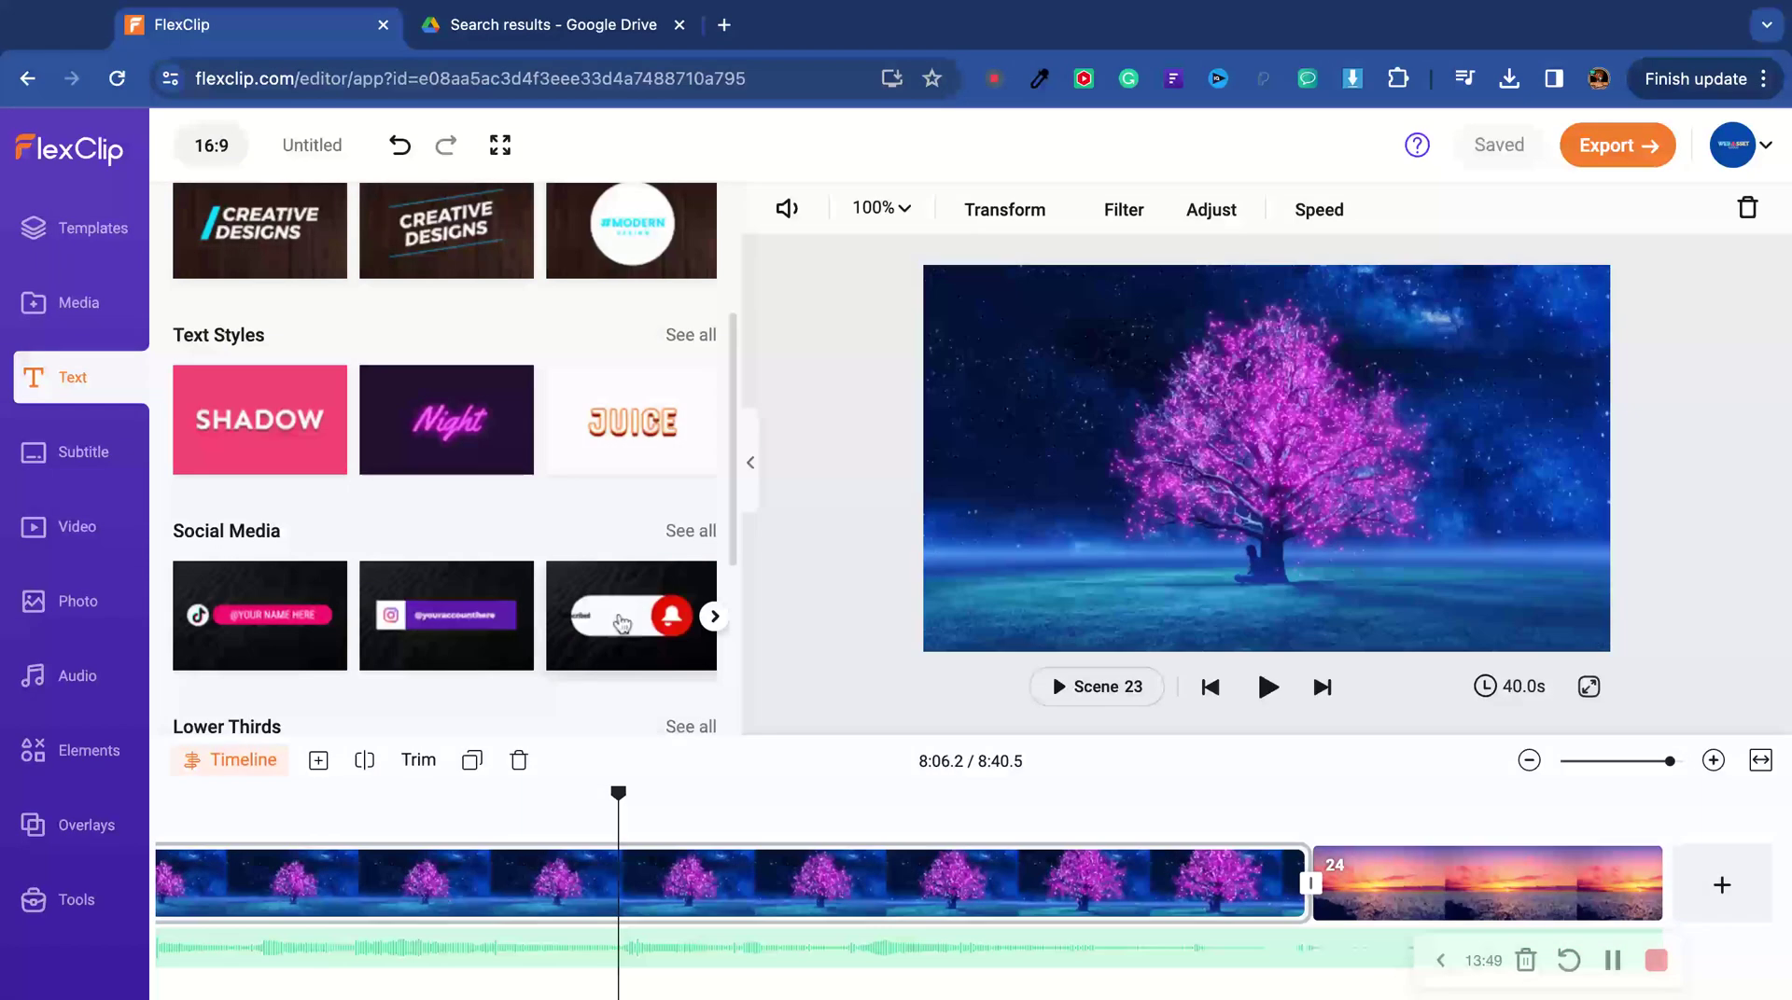
{"action": "left_click", "coordinate": [621, 624]}
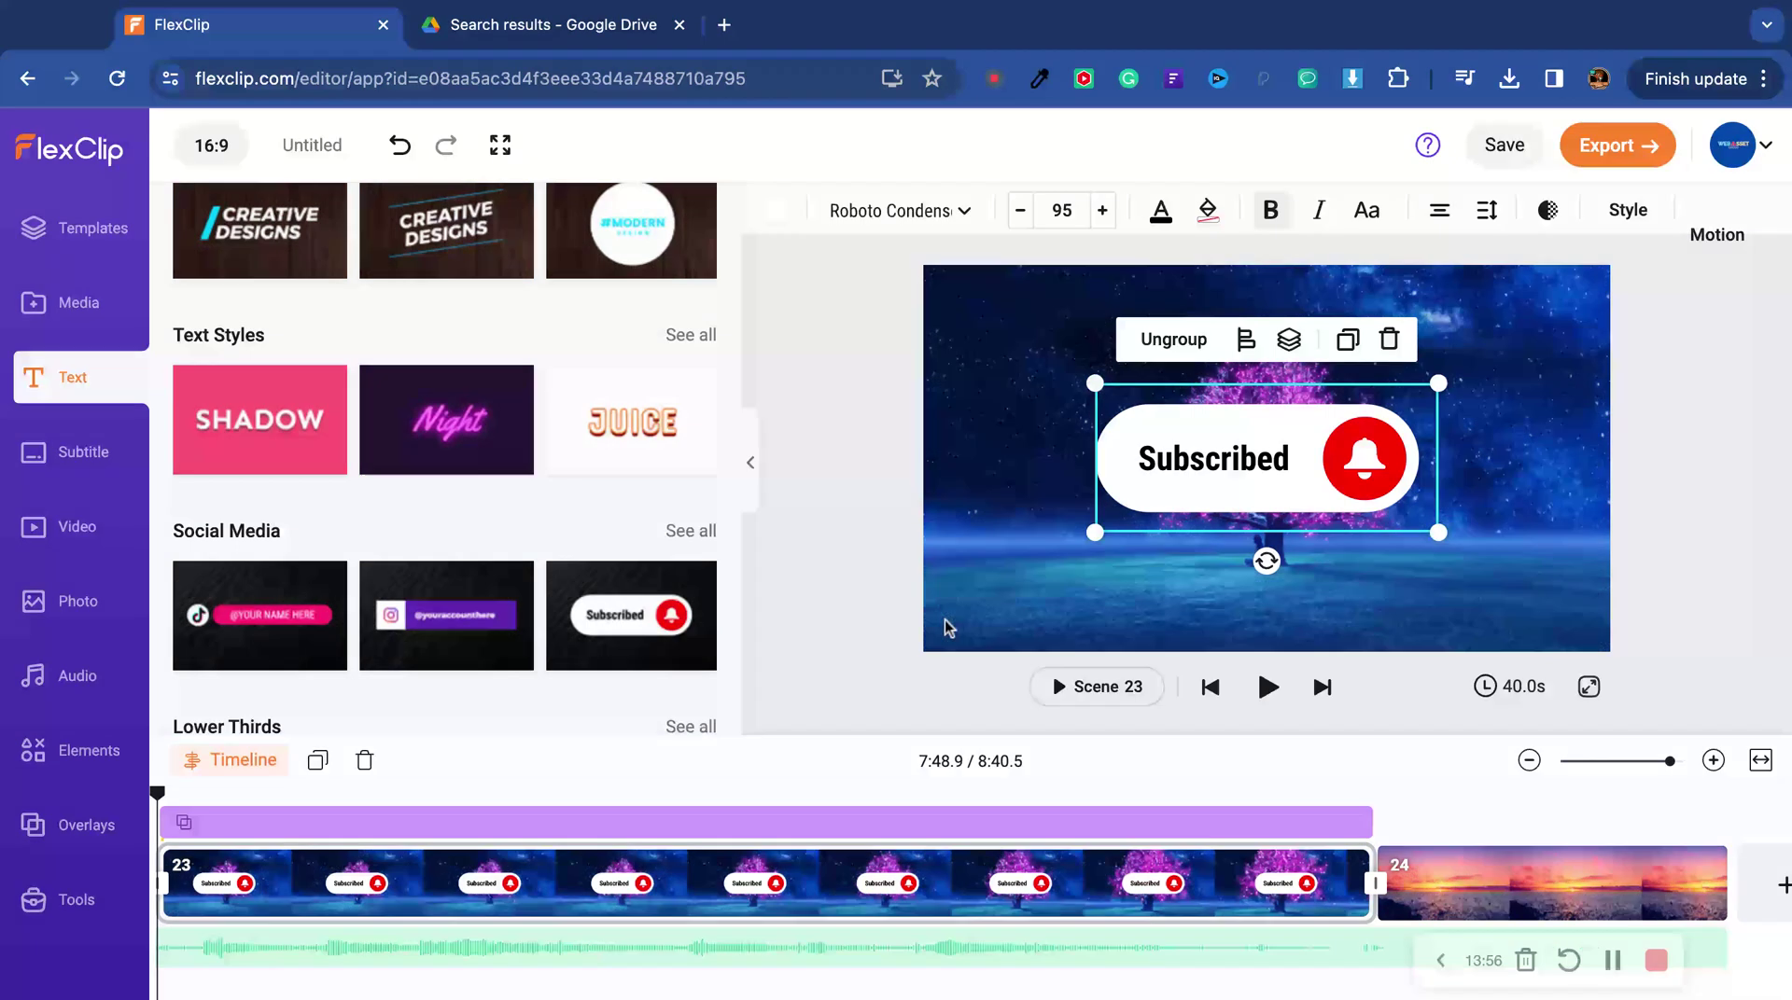
- Play back from just before Scene 23 to check the Subscribed badge, then select it
{"action": "left_click", "coordinate": [693, 531]}
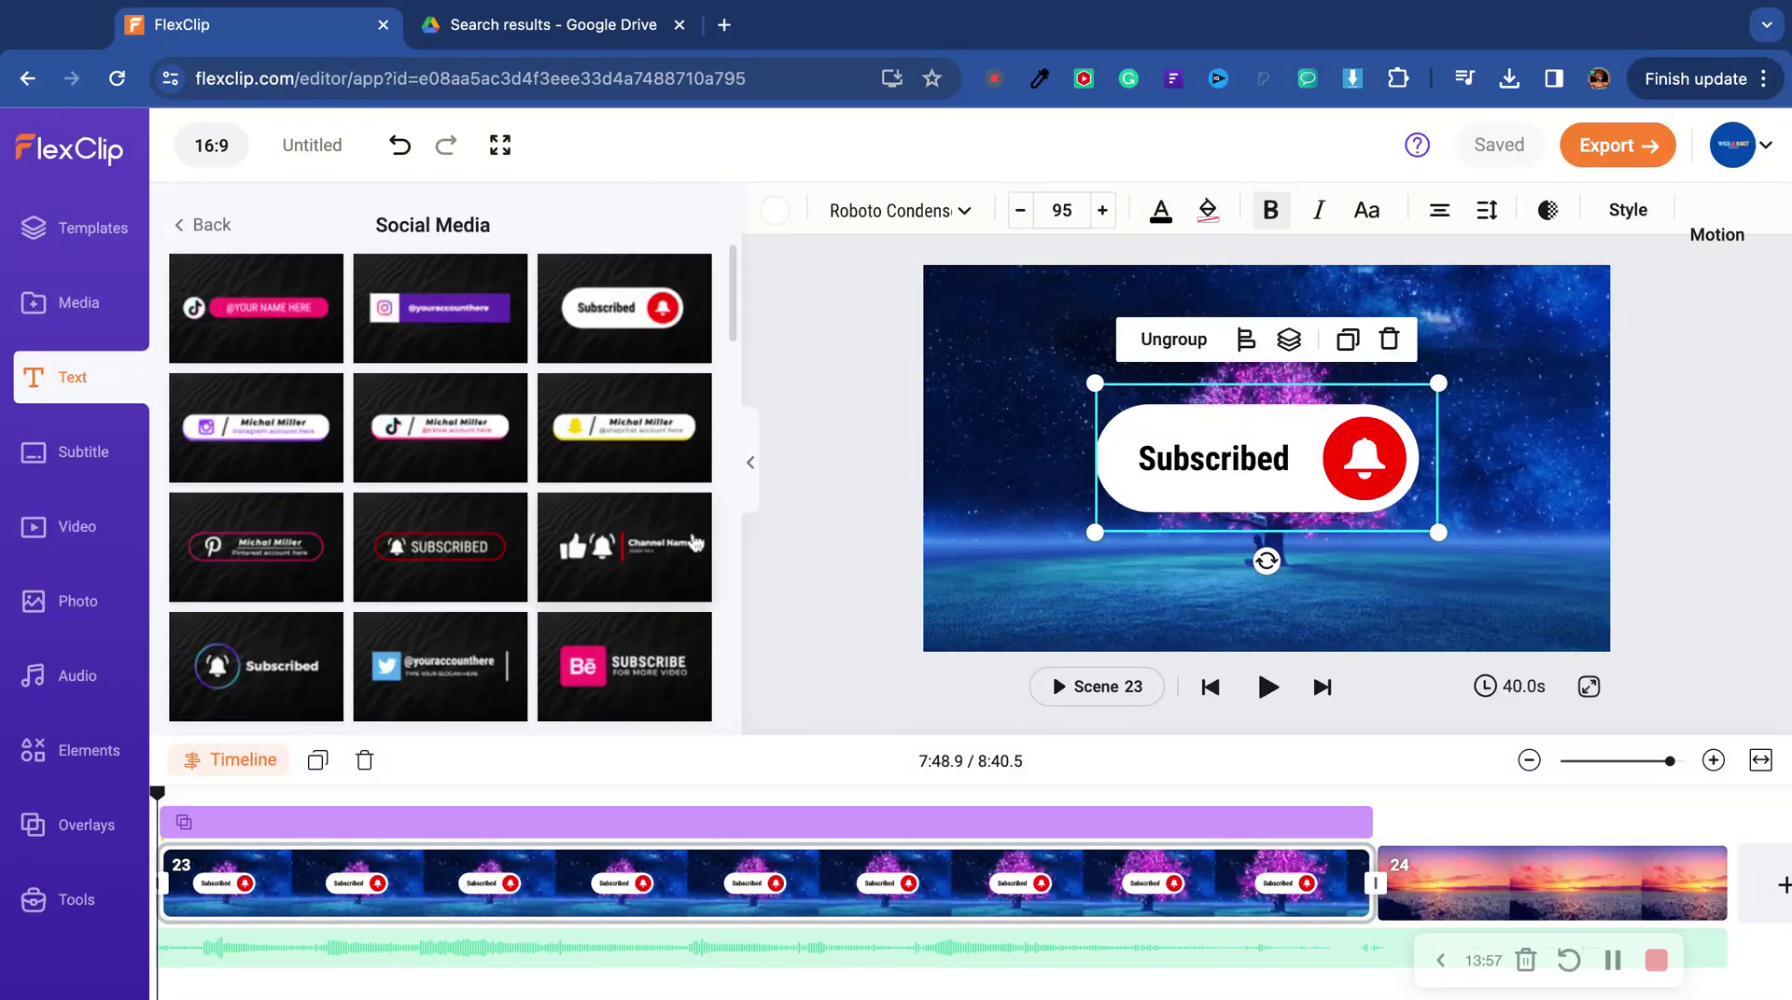
{"action": "scroll", "coordinate": [565, 465], "scroll_direction": "down", "scroll_amount": 5}
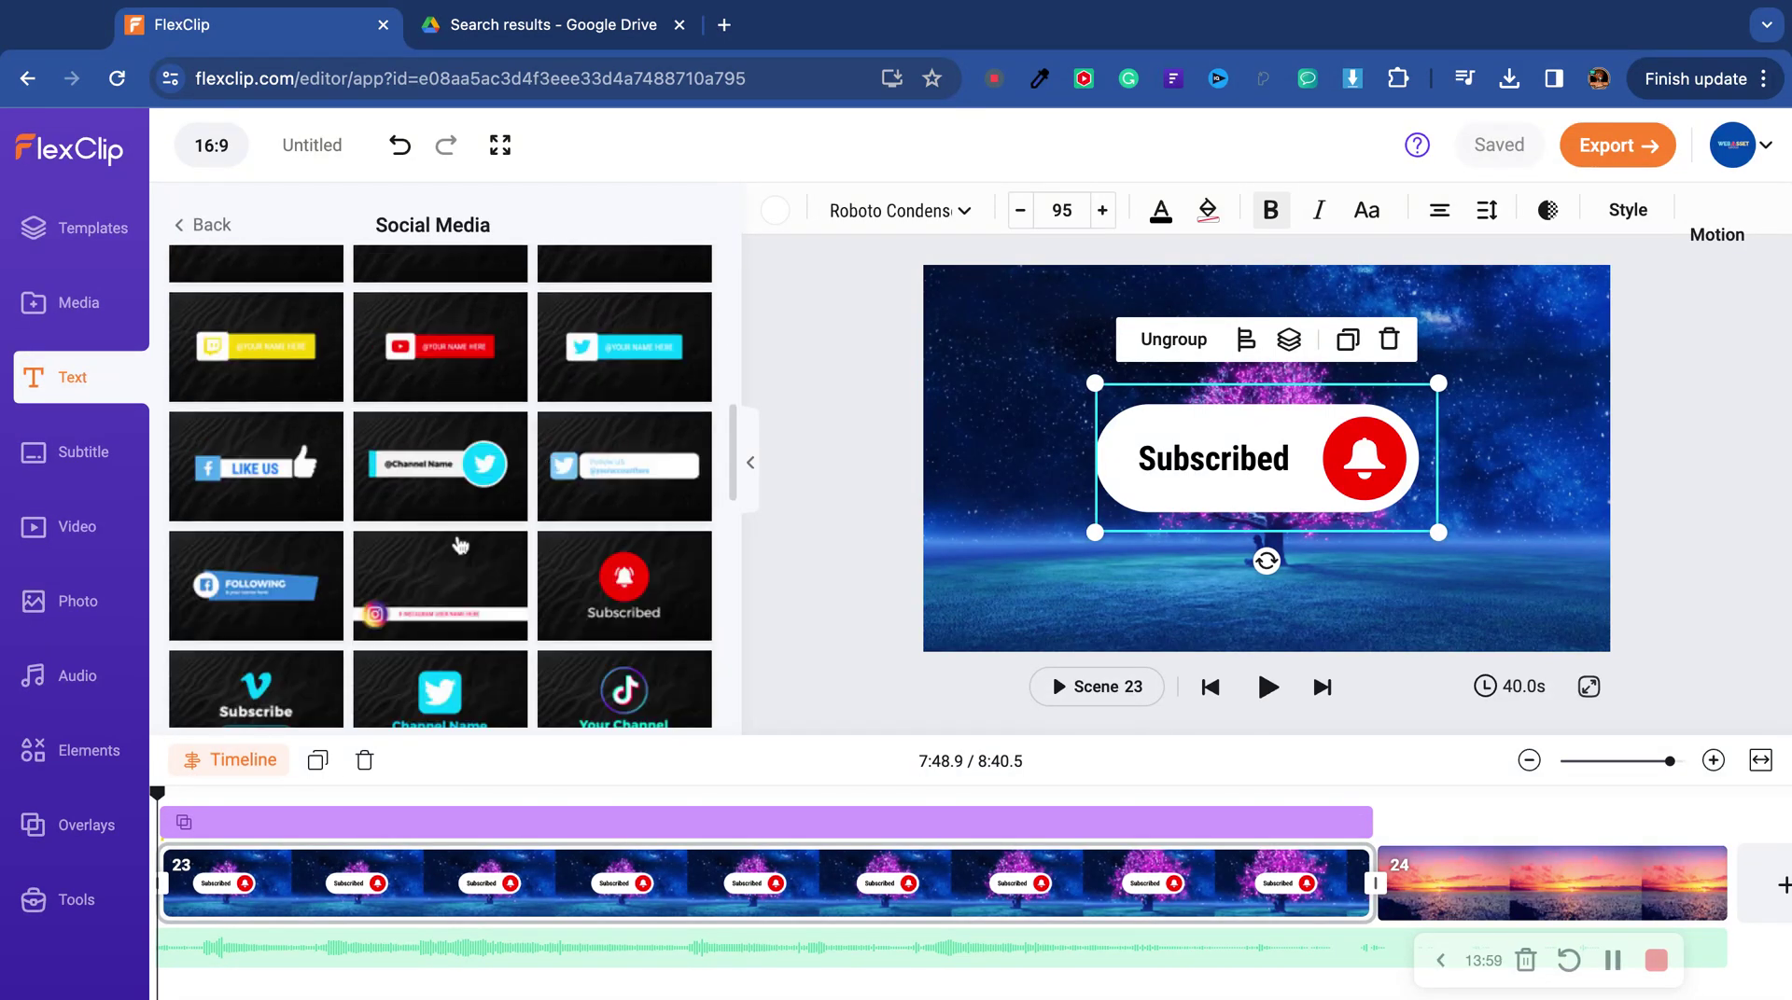
{"action": "left_click", "coordinate": [1185, 469]}
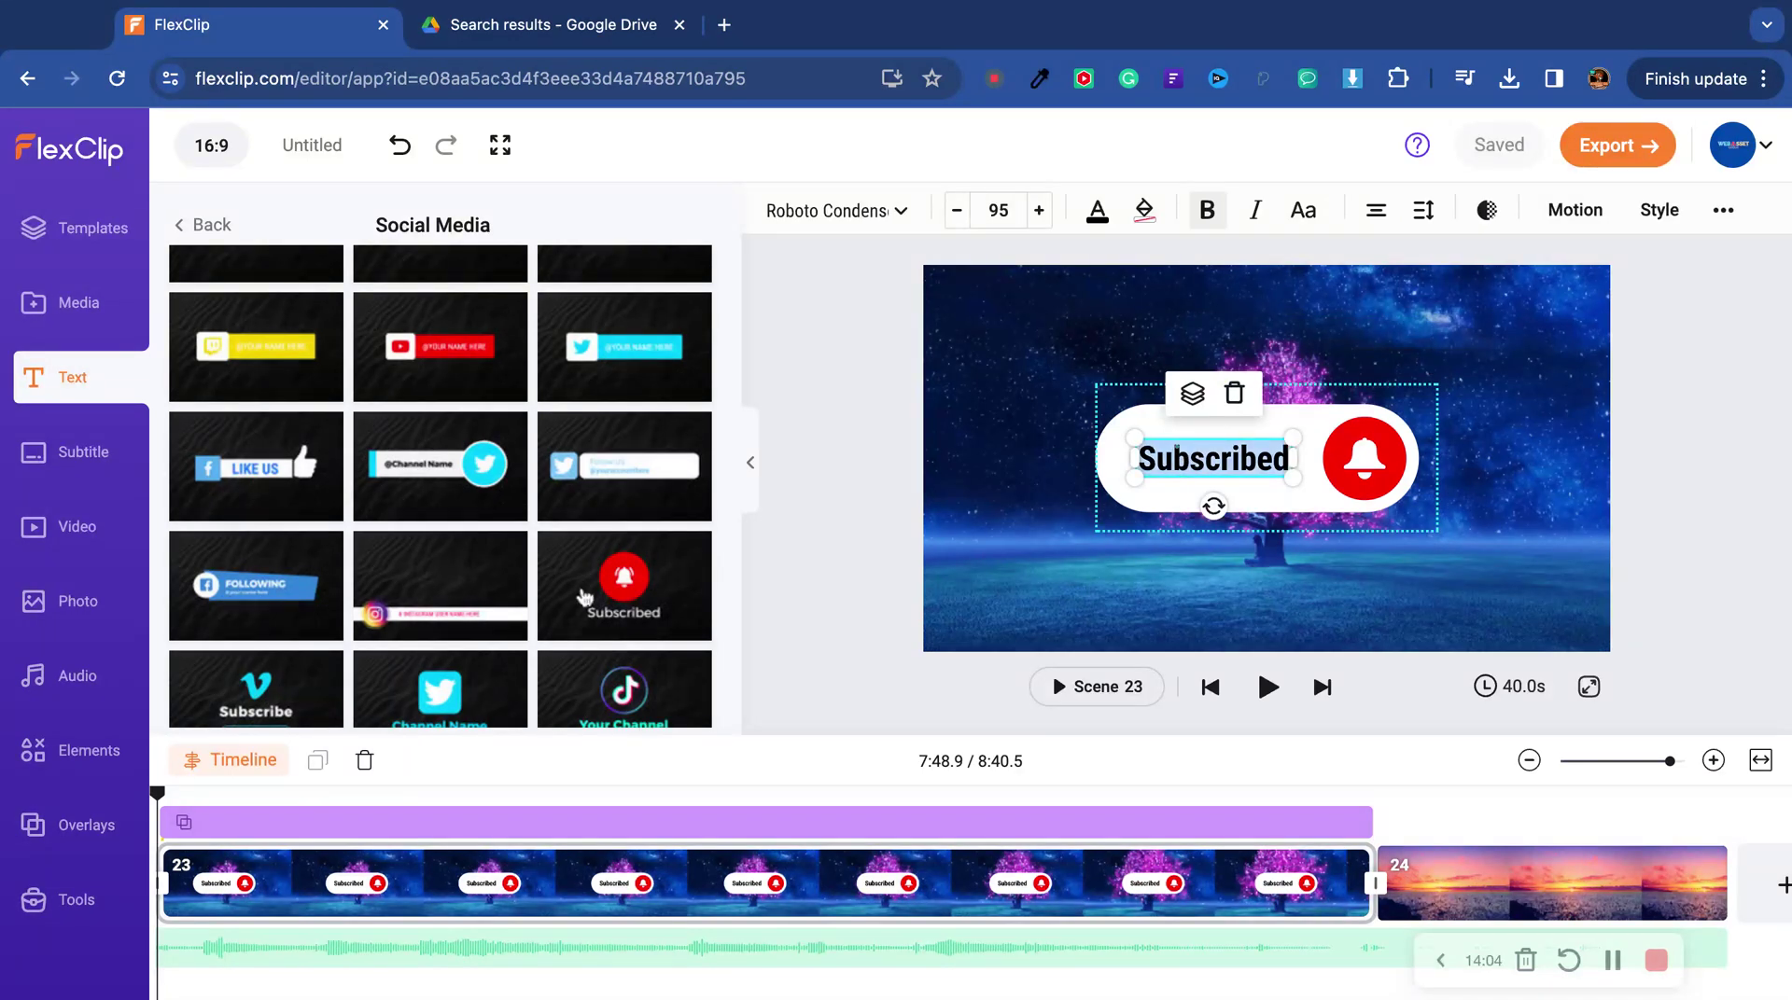
{"action": "scroll", "coordinate": [340, 833], "scroll_direction": "left", "scroll_amount": 3}
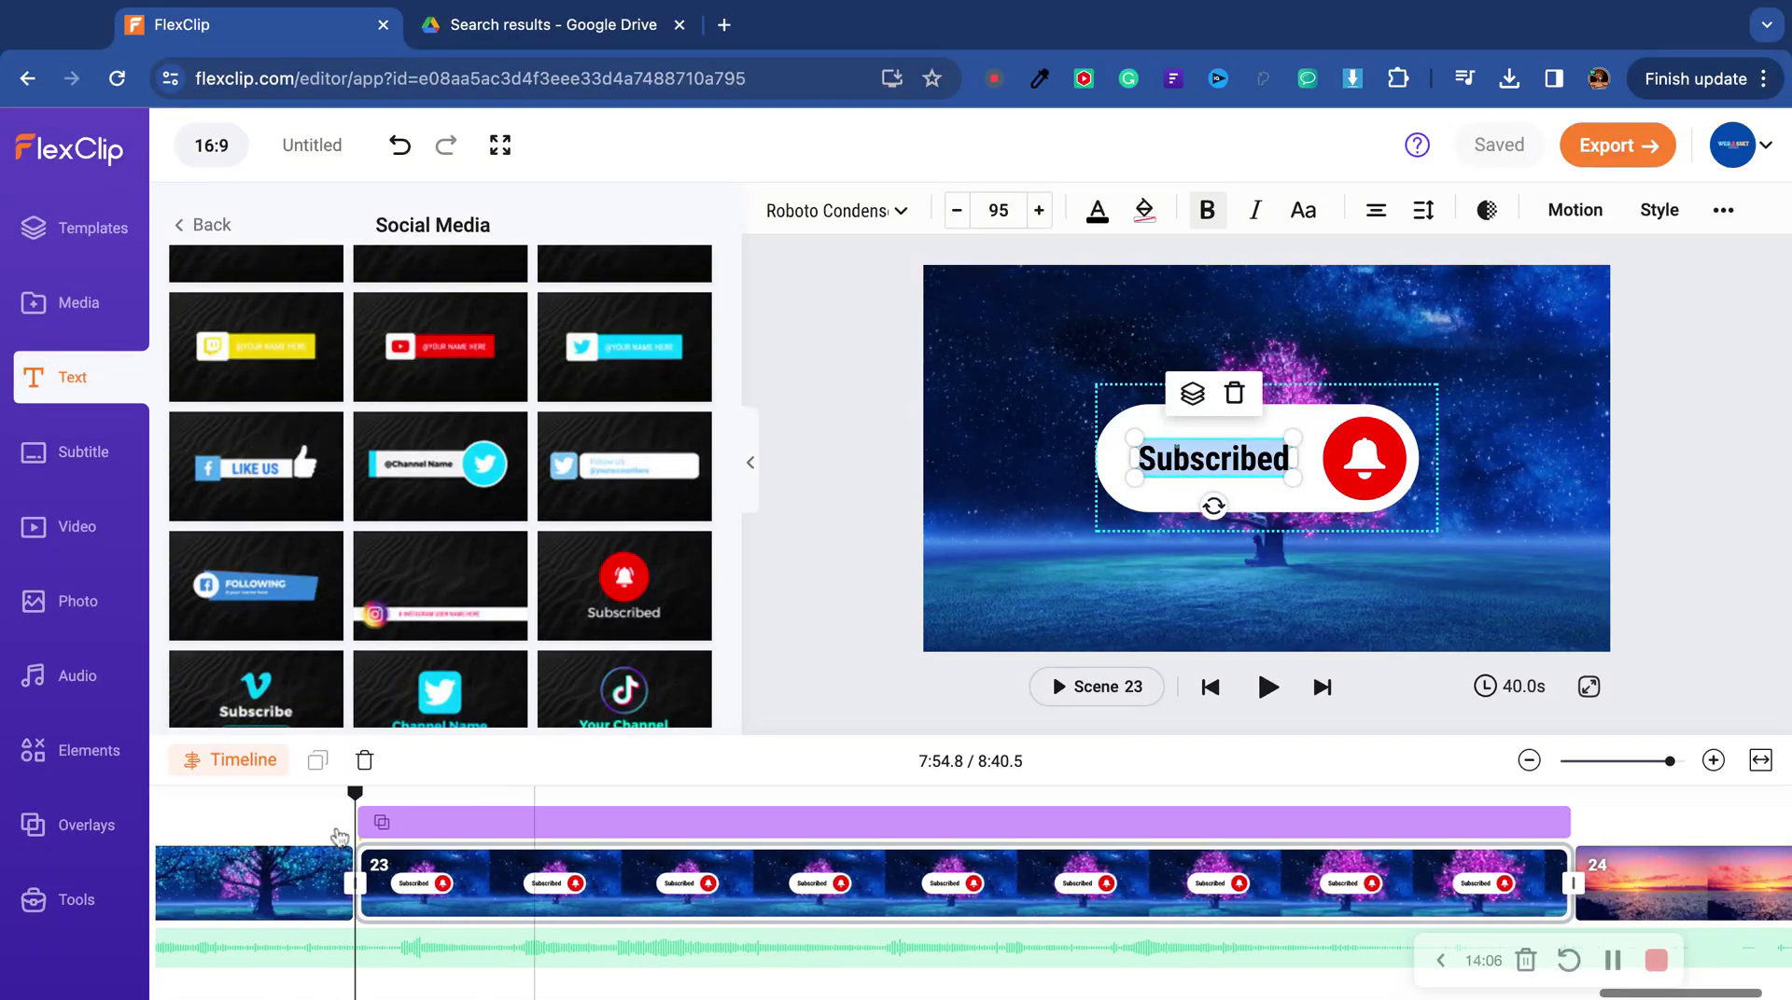
{"action": "left_click", "coordinate": [323, 803]}
{"action": "key", "text": "space"}
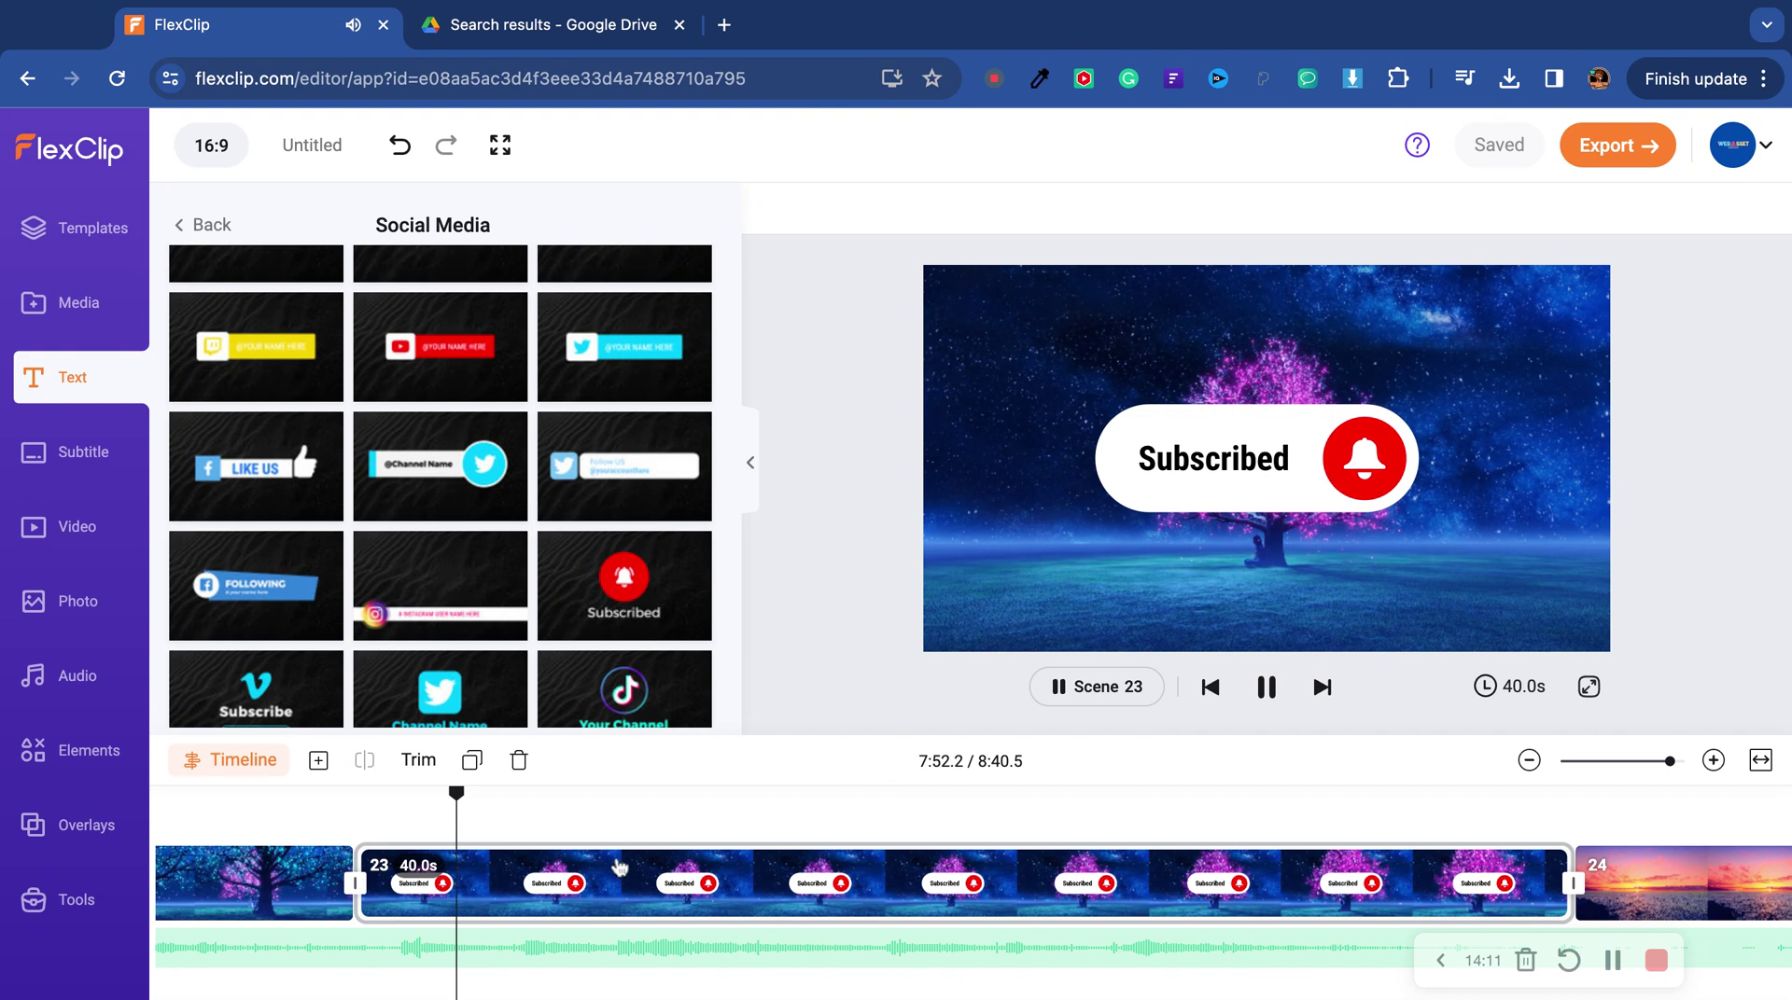
{"action": "key", "text": "space"}
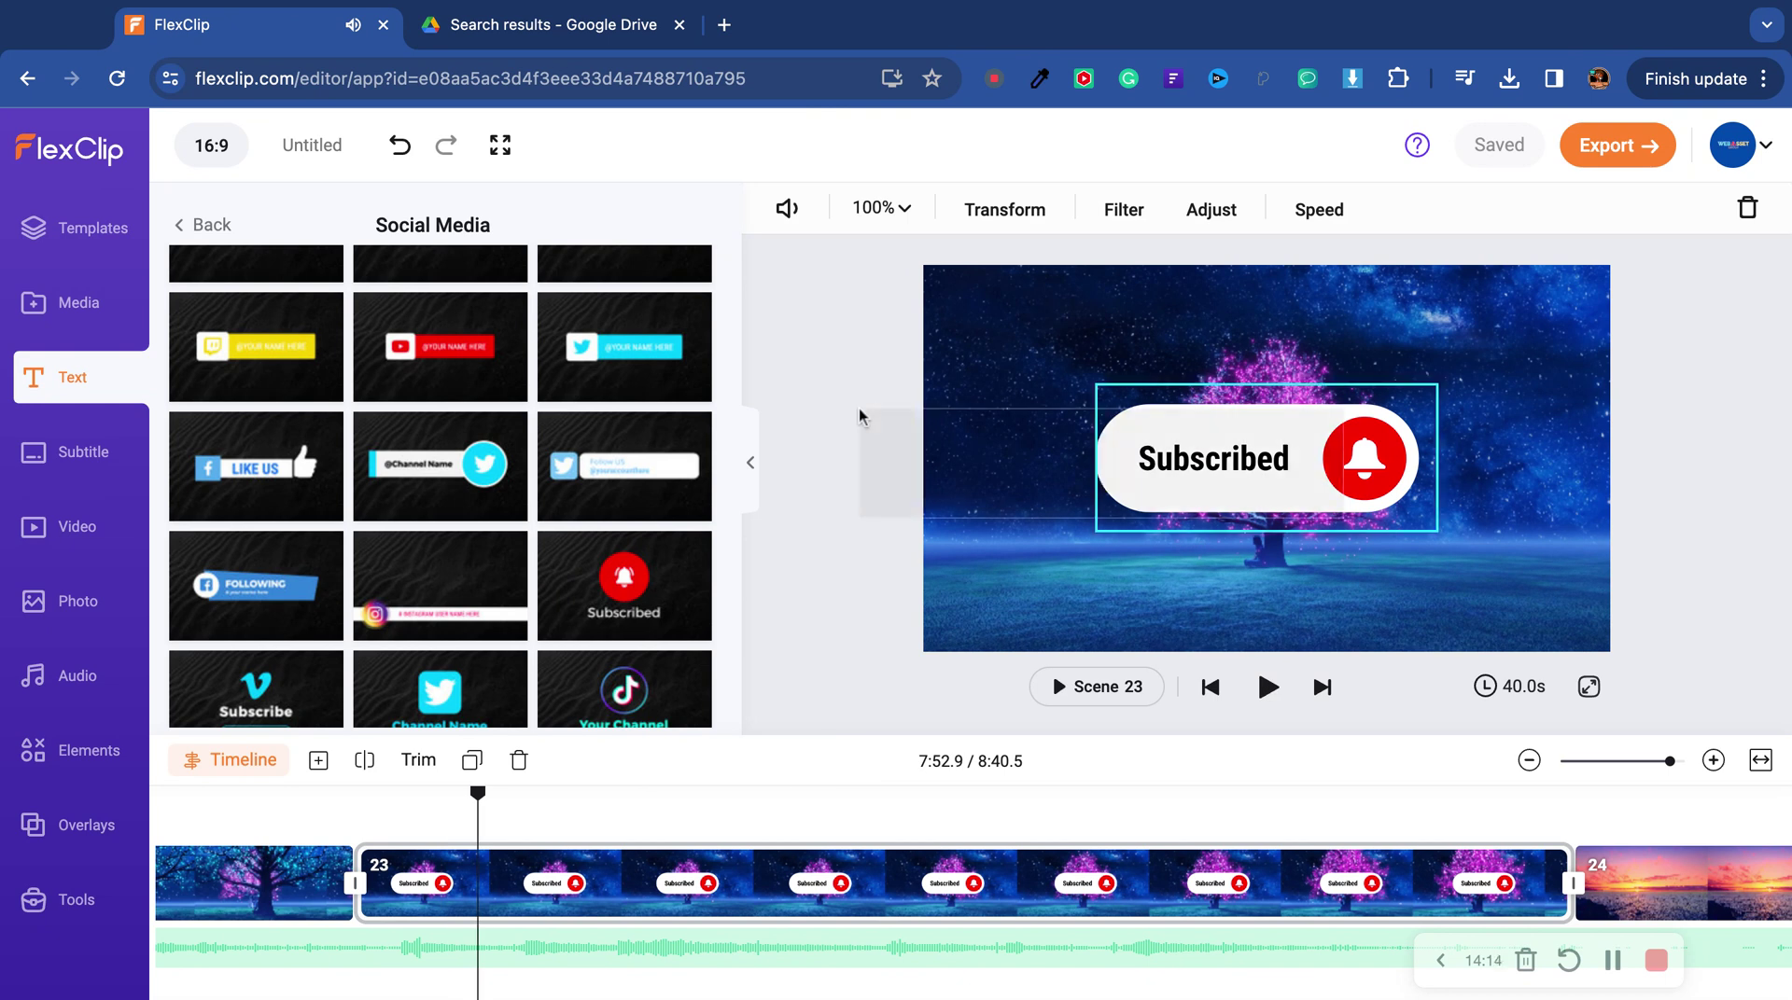
{"action": "left_click", "coordinate": [1111, 410]}
- Shrink the Subscribed badge to text size 42, move it lower-left, and preview Scene 23
{"action": "left_click_drag", "start_coordinate": [1094, 383], "coordinate": [1285, 440]}
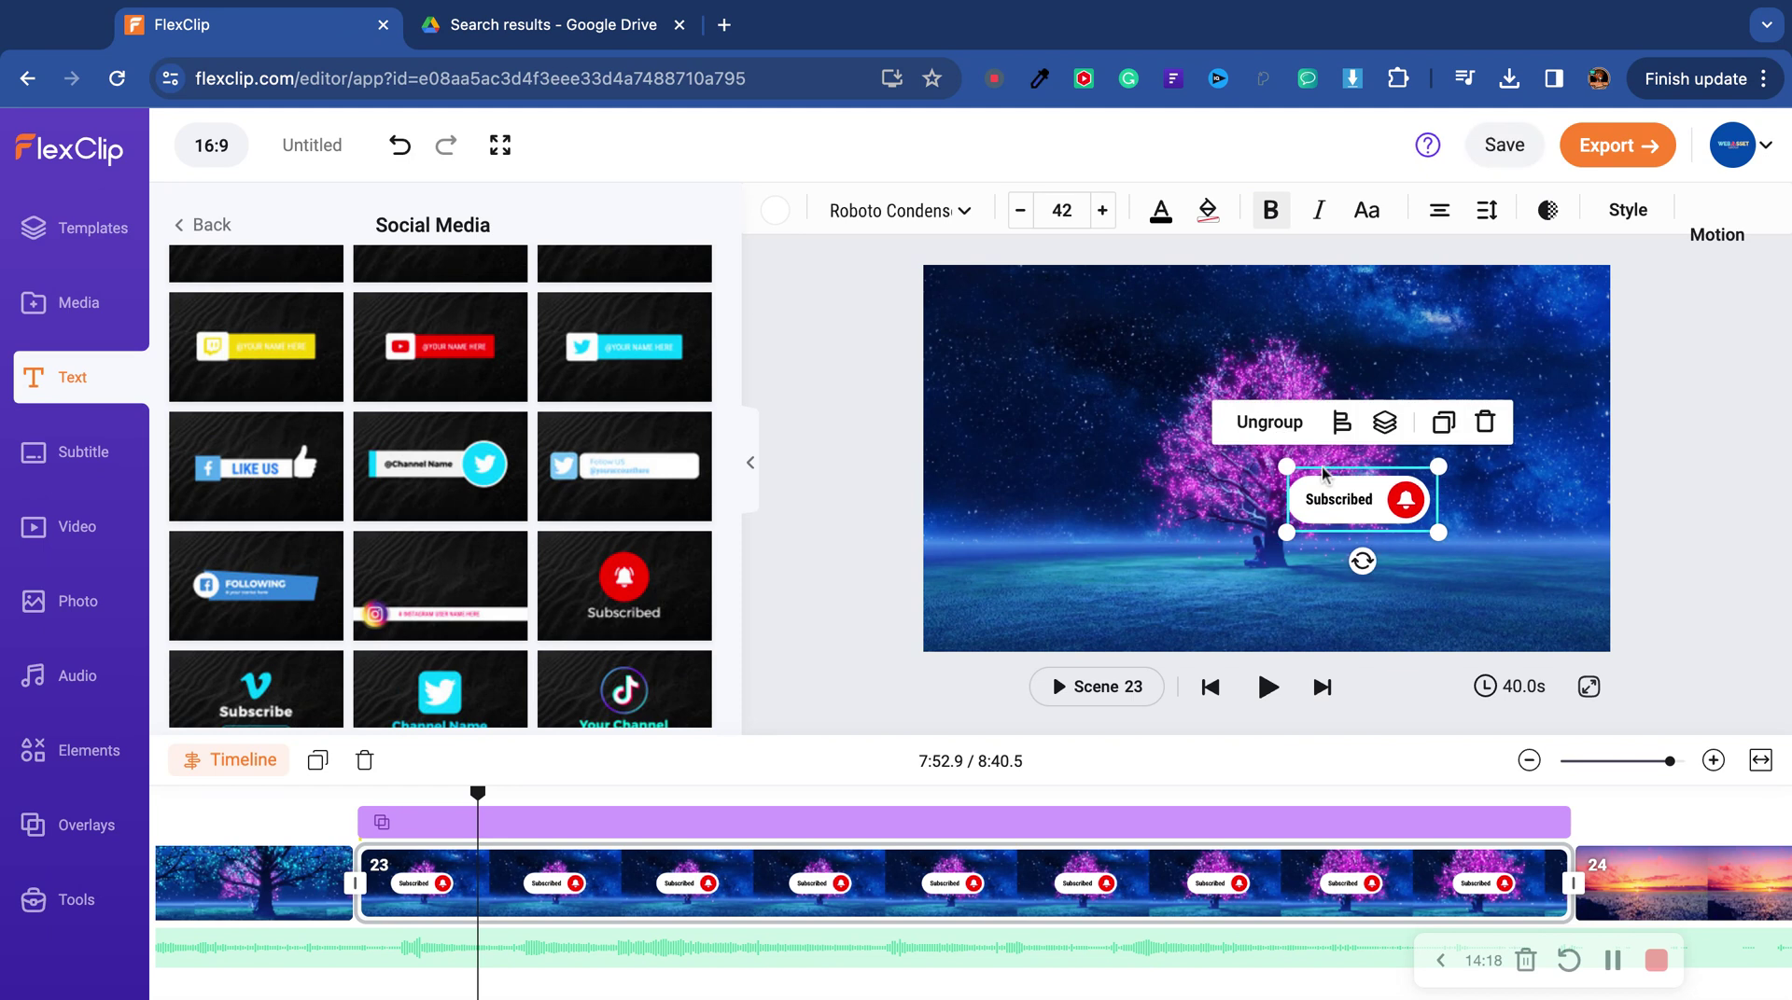
{"action": "left_click_drag", "start_coordinate": [1378, 501], "coordinate": [1028, 591]}
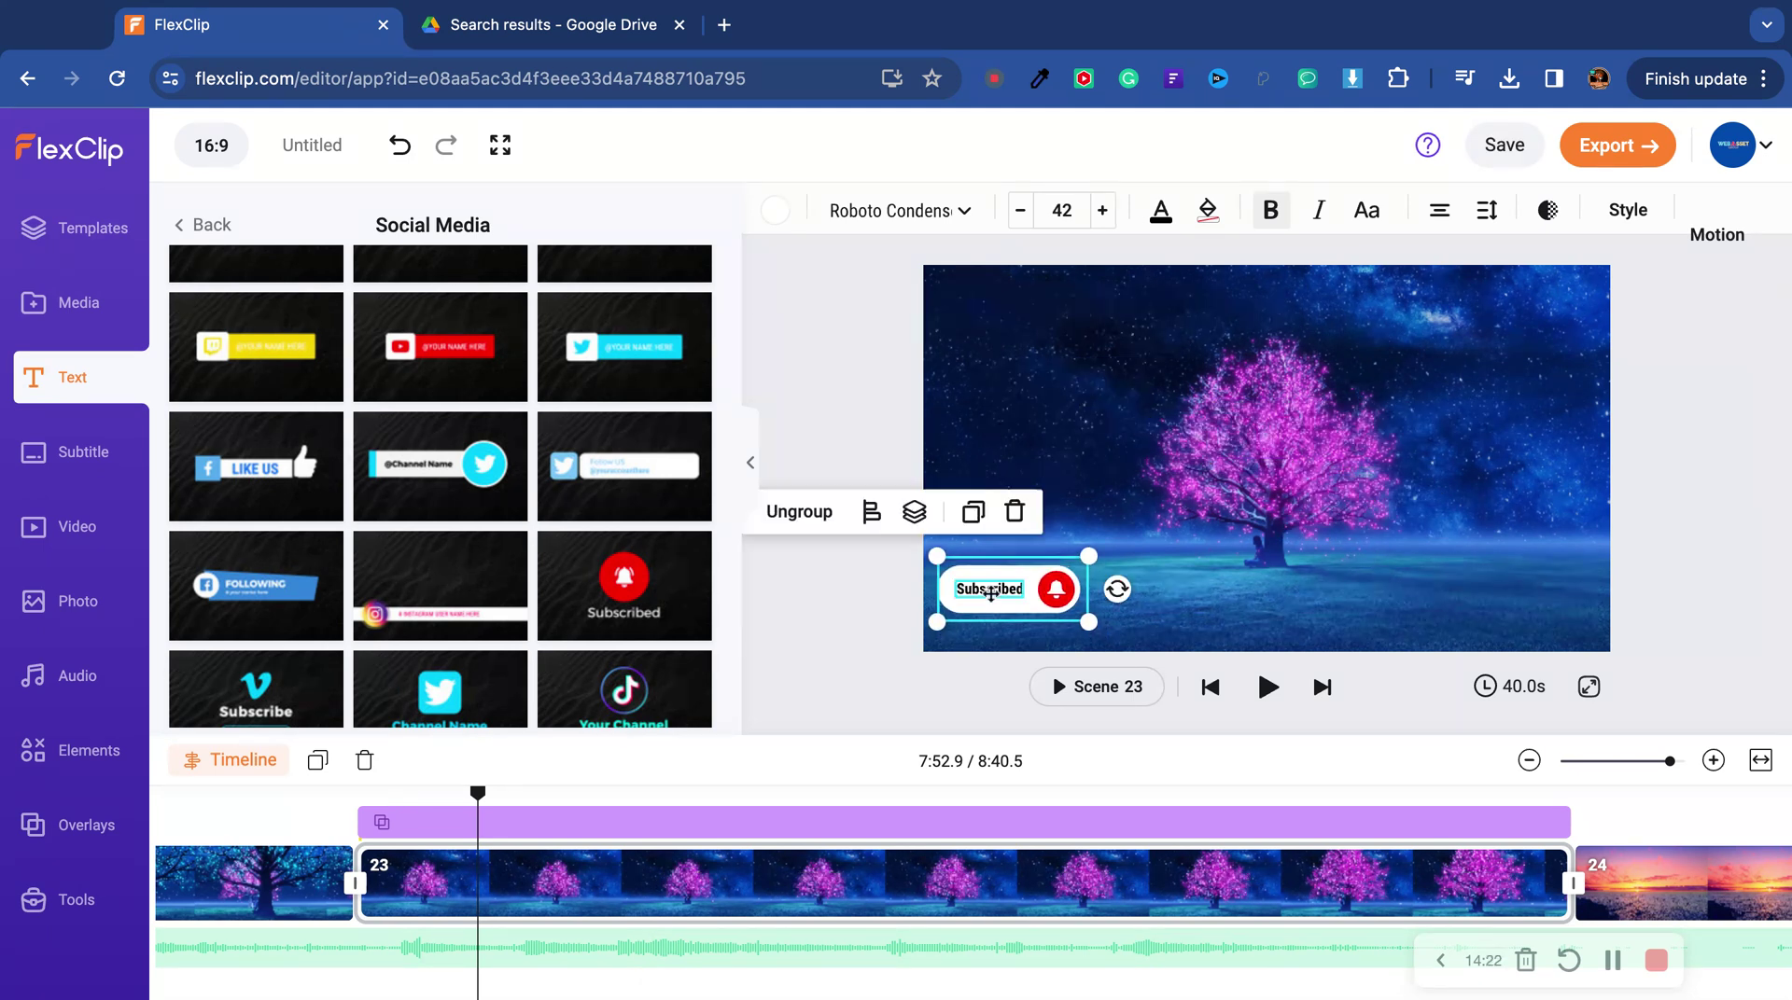
{"action": "left_click", "coordinate": [910, 653]}
{"action": "key", "text": "space"}
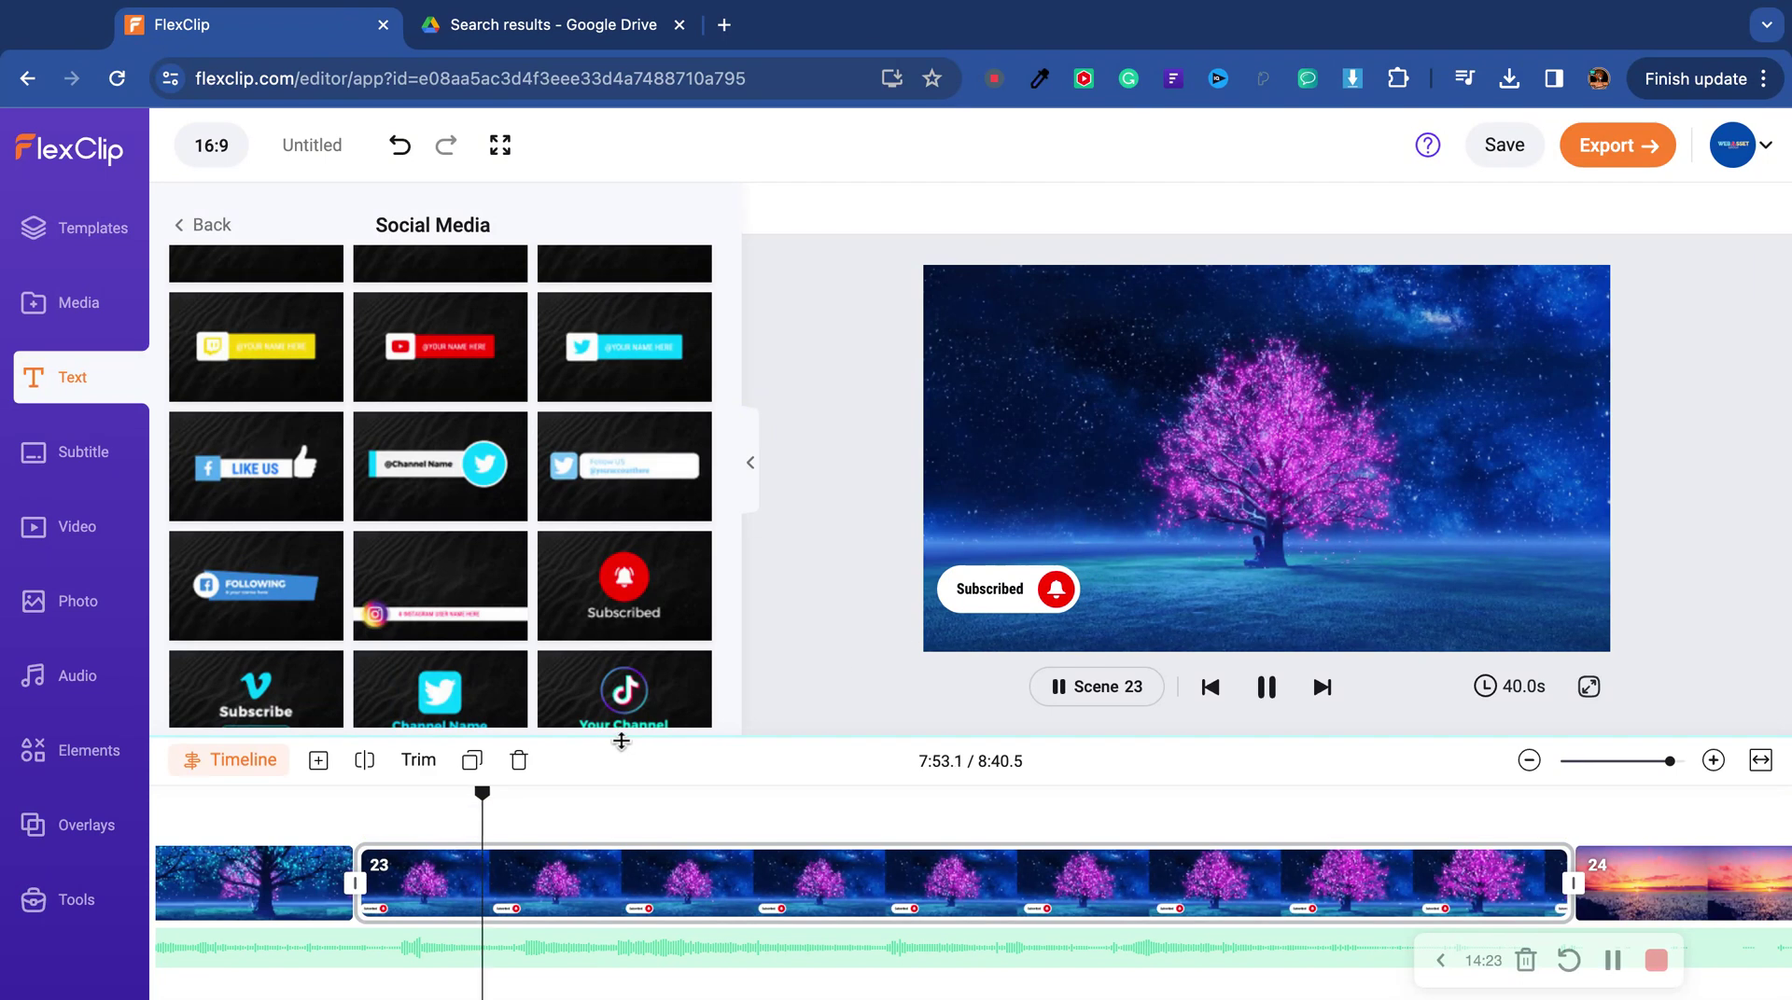
{"action": "left_click", "coordinate": [314, 805]}
{"action": "key", "text": "space"}
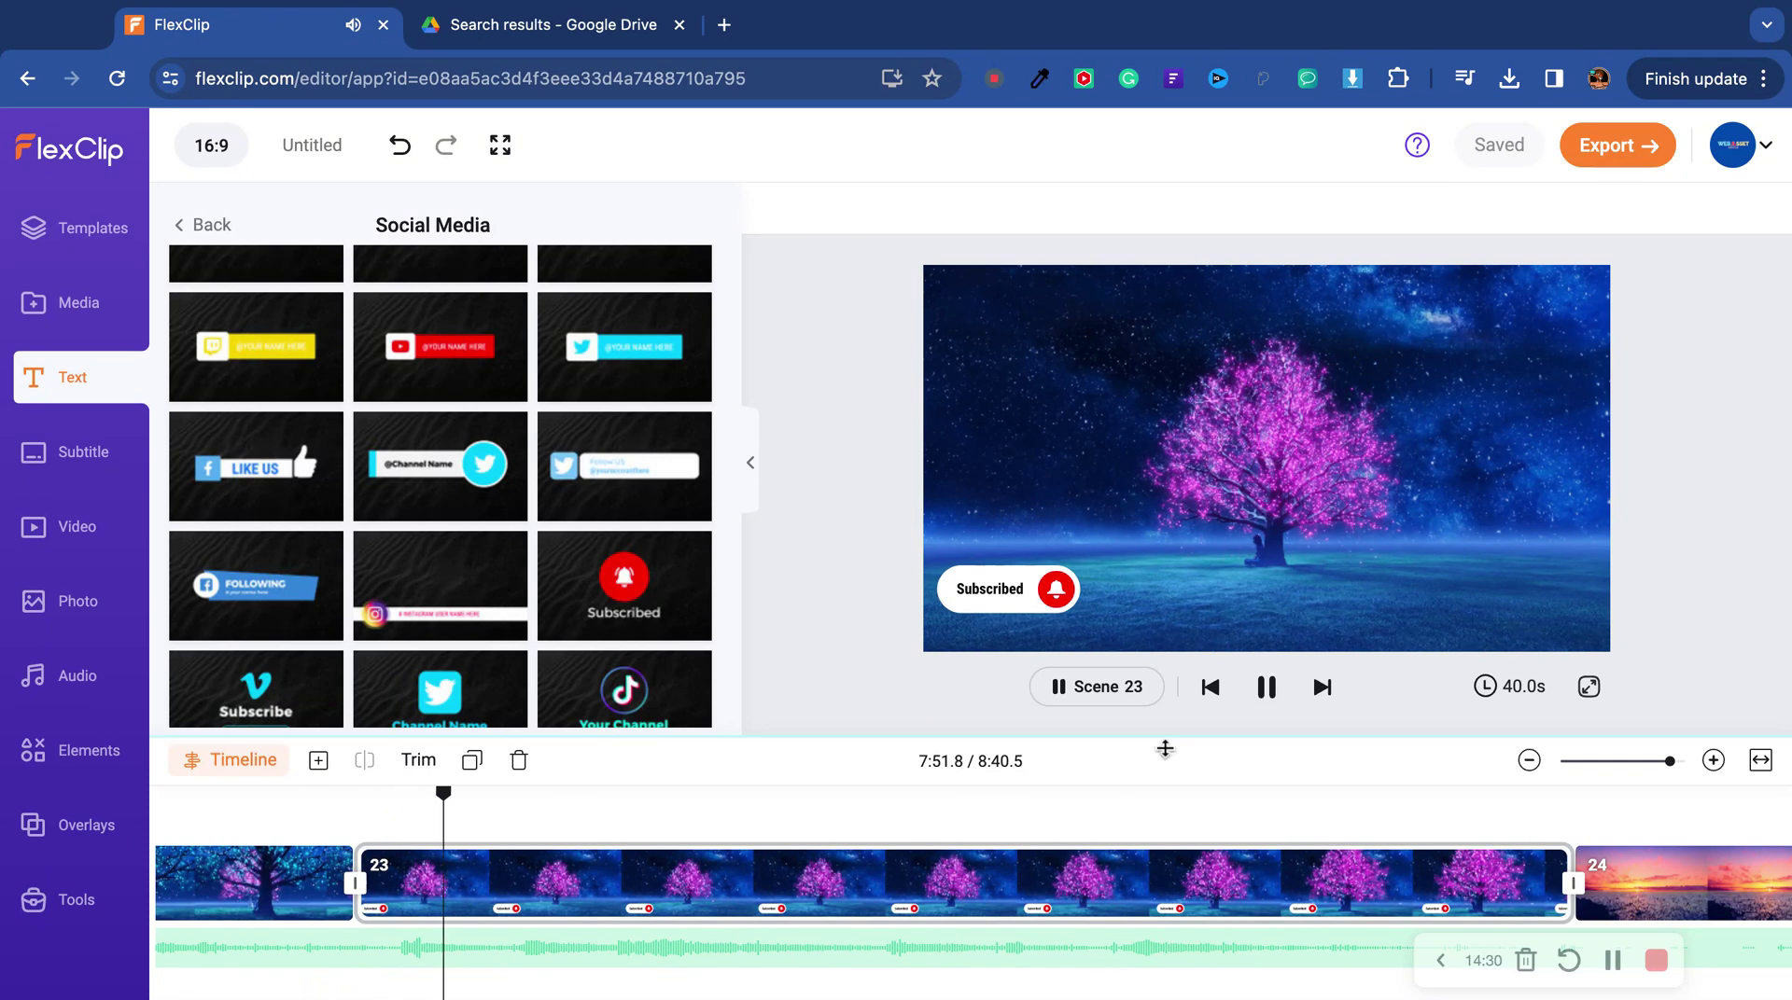
{"action": "left_click", "coordinate": [1125, 821]}
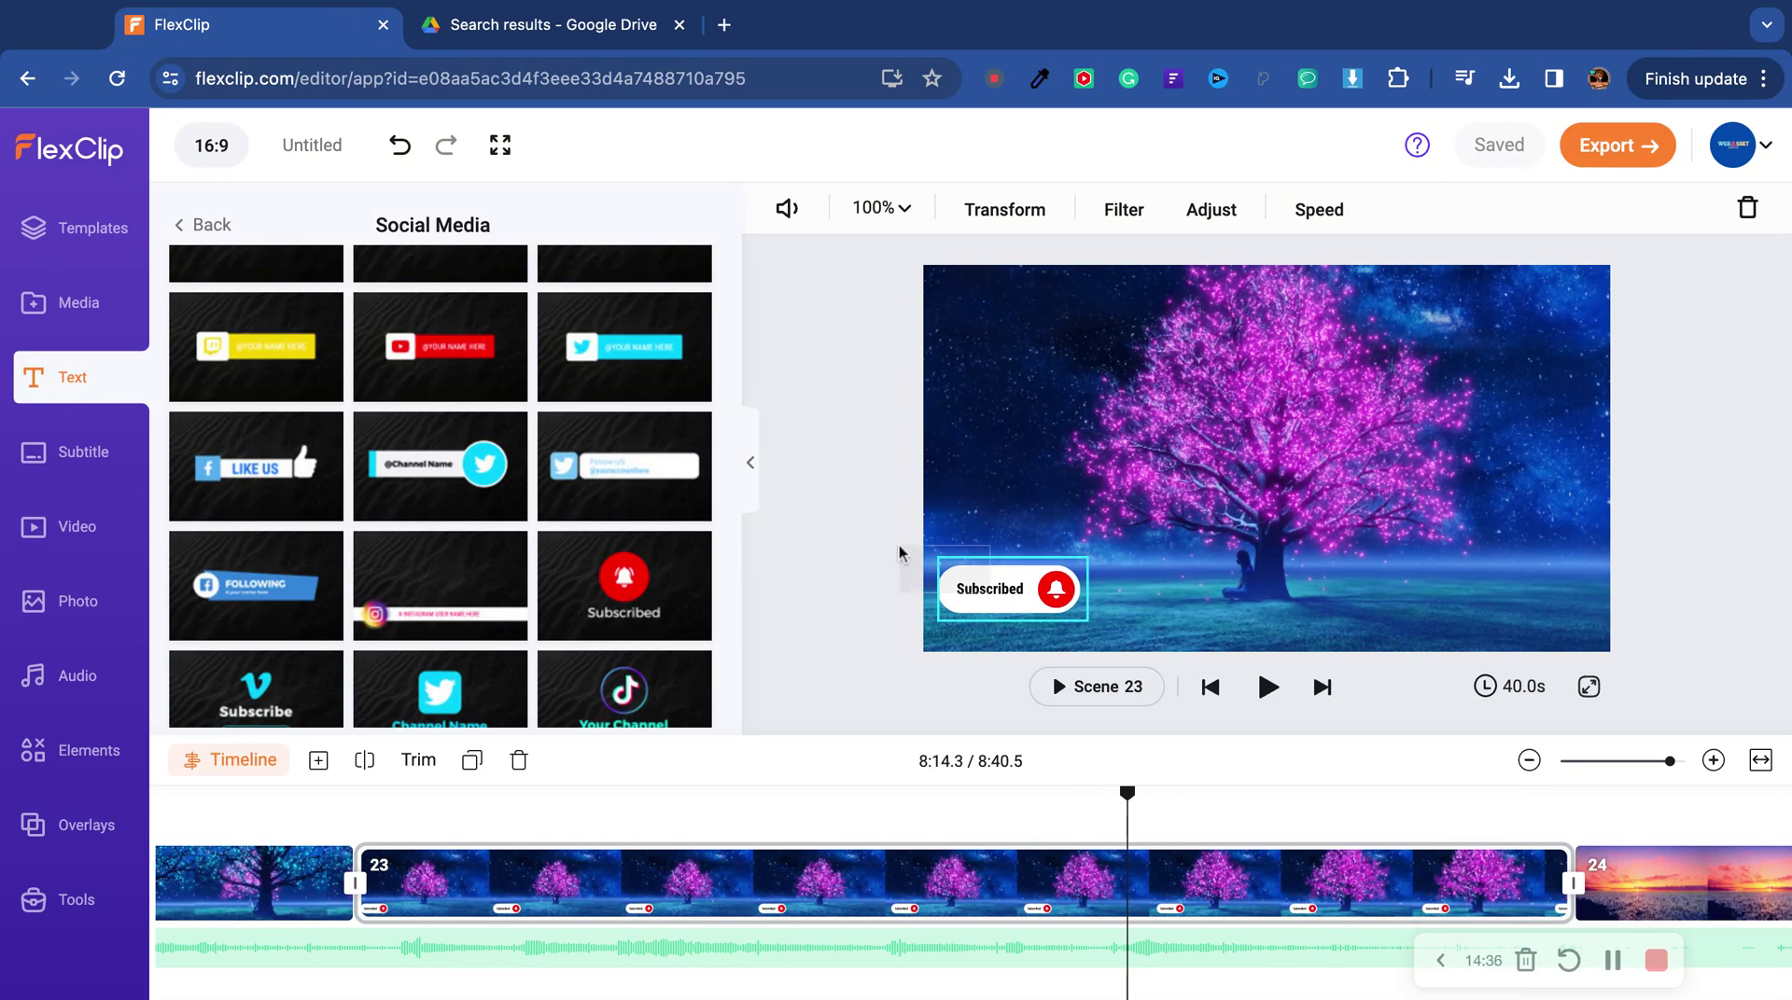
{"action": "left_click", "coordinate": [947, 590]}
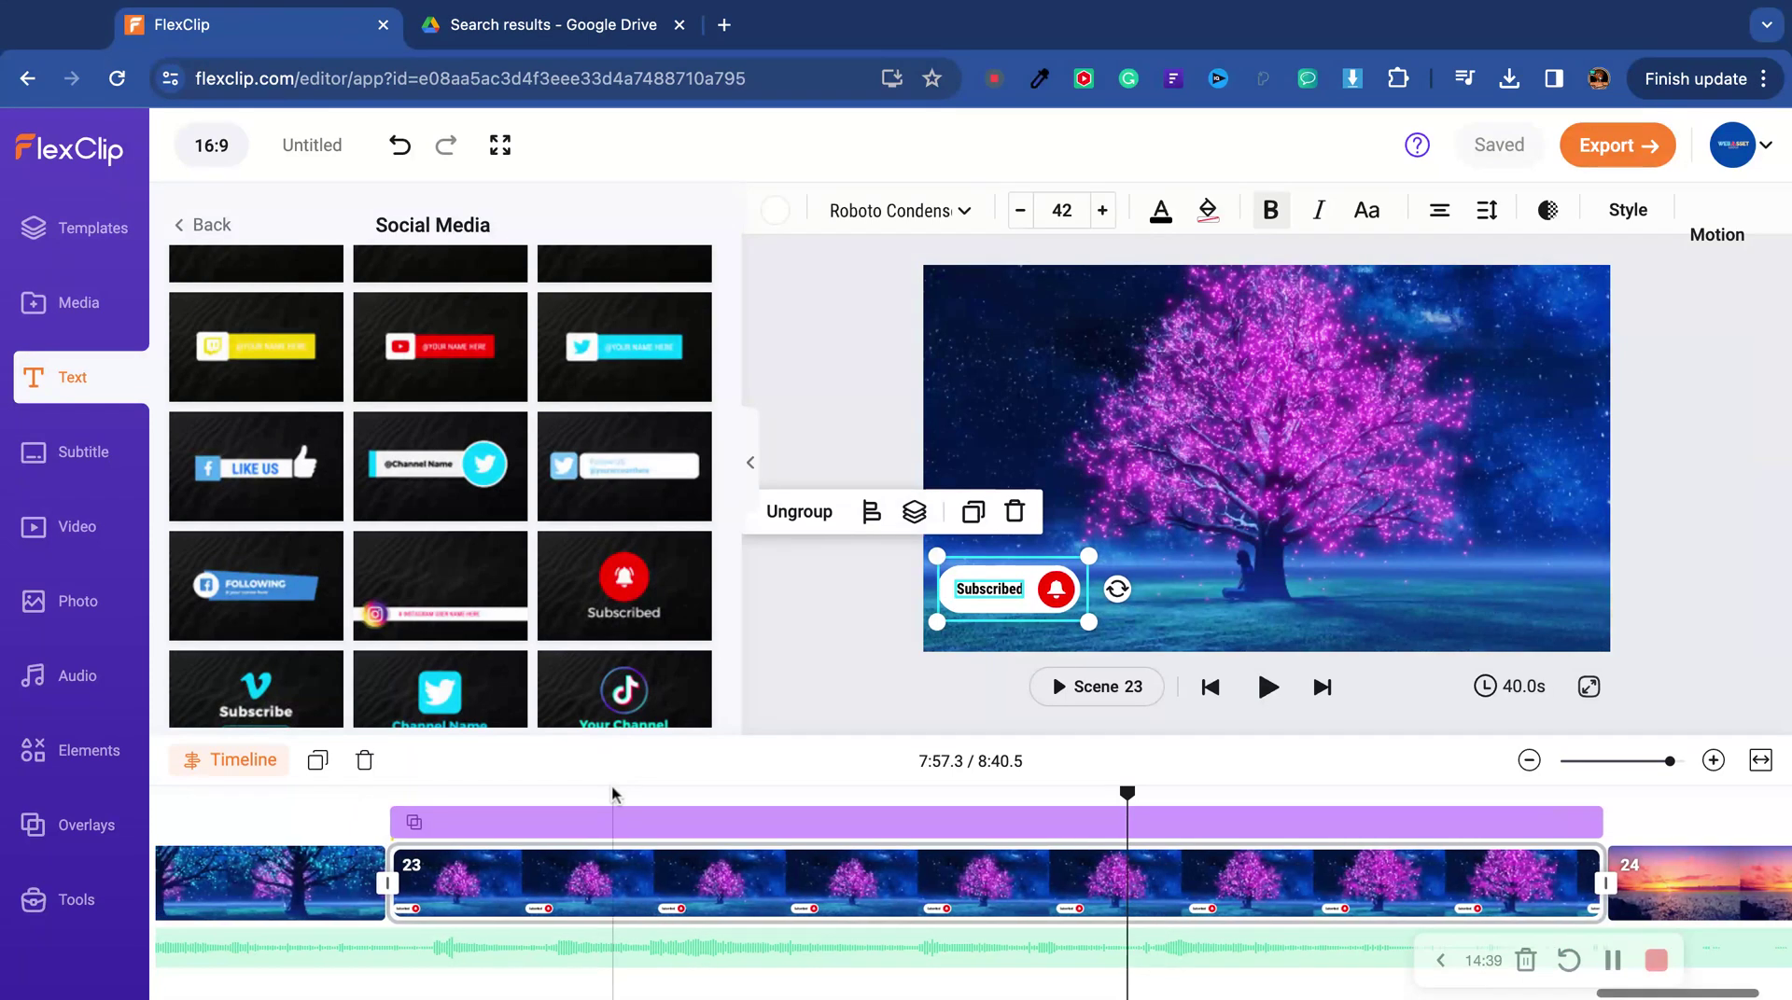
- Add the Subscribed badge to Scene 02's starry-sky clip and preview it
{"action": "scroll", "coordinate": [613, 794], "scroll_direction": "left", "scroll_amount": 15}
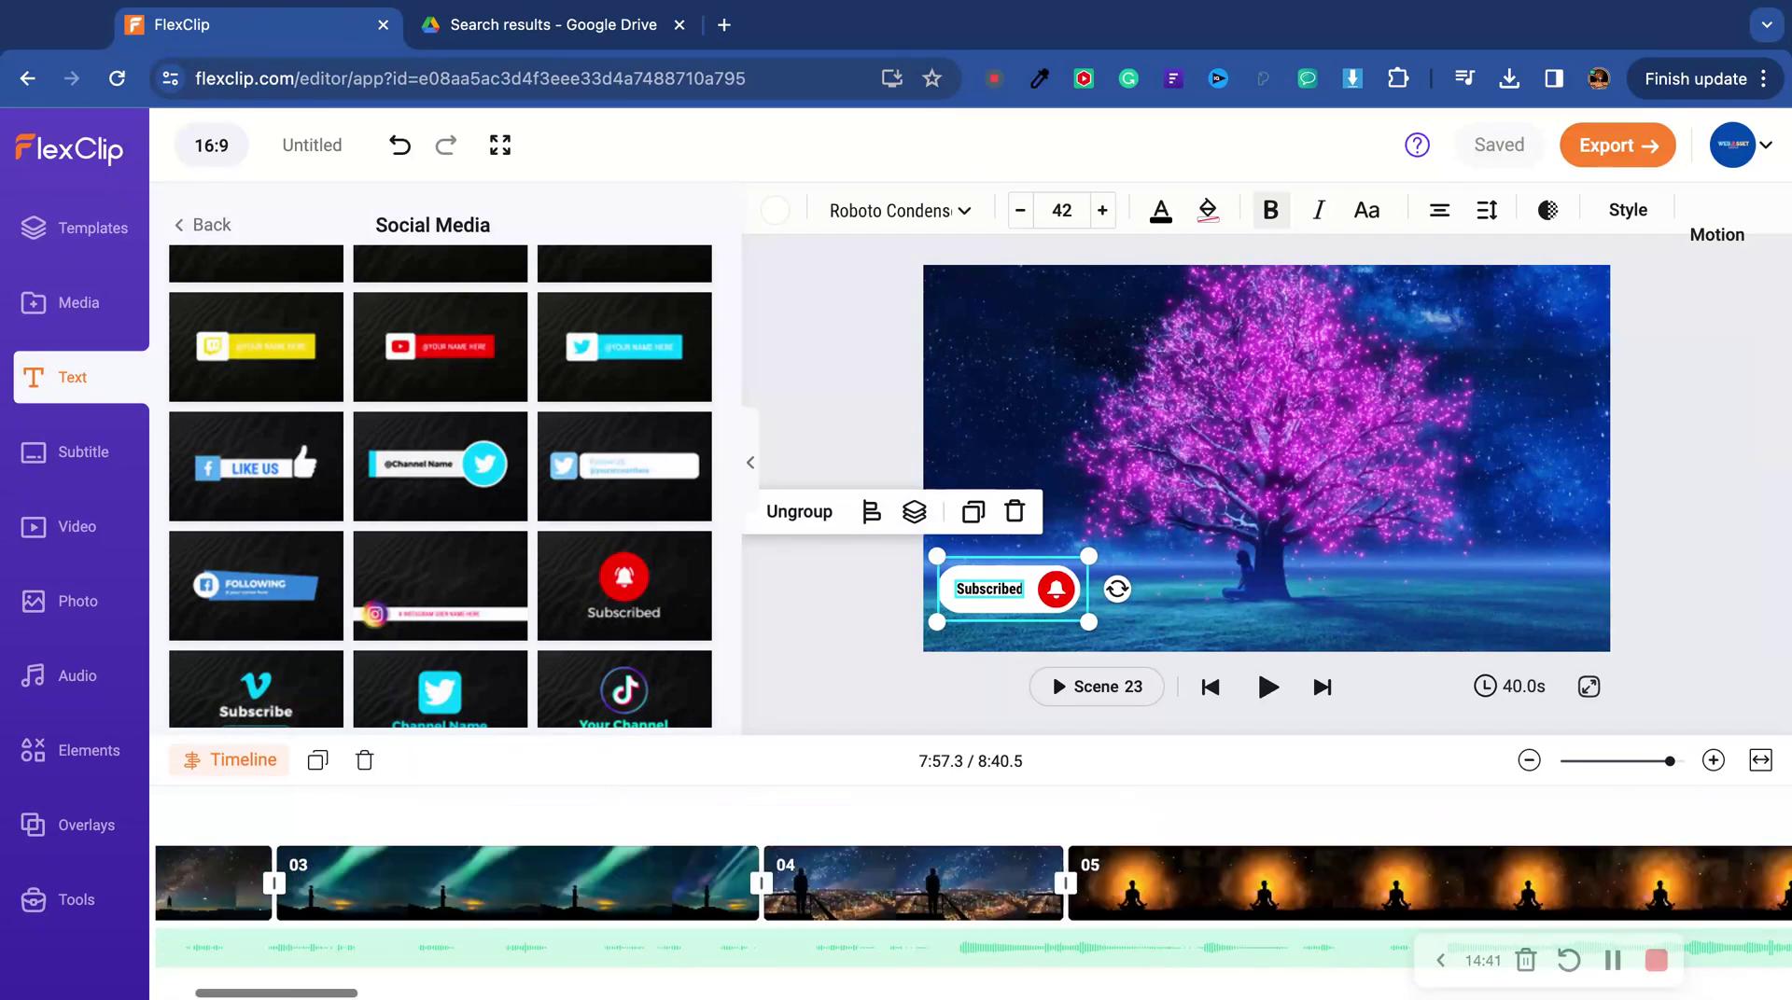
{"action": "scroll", "coordinate": [613, 794], "scroll_direction": "left", "scroll_amount": 5}
{"action": "left_click", "coordinate": [478, 799]}
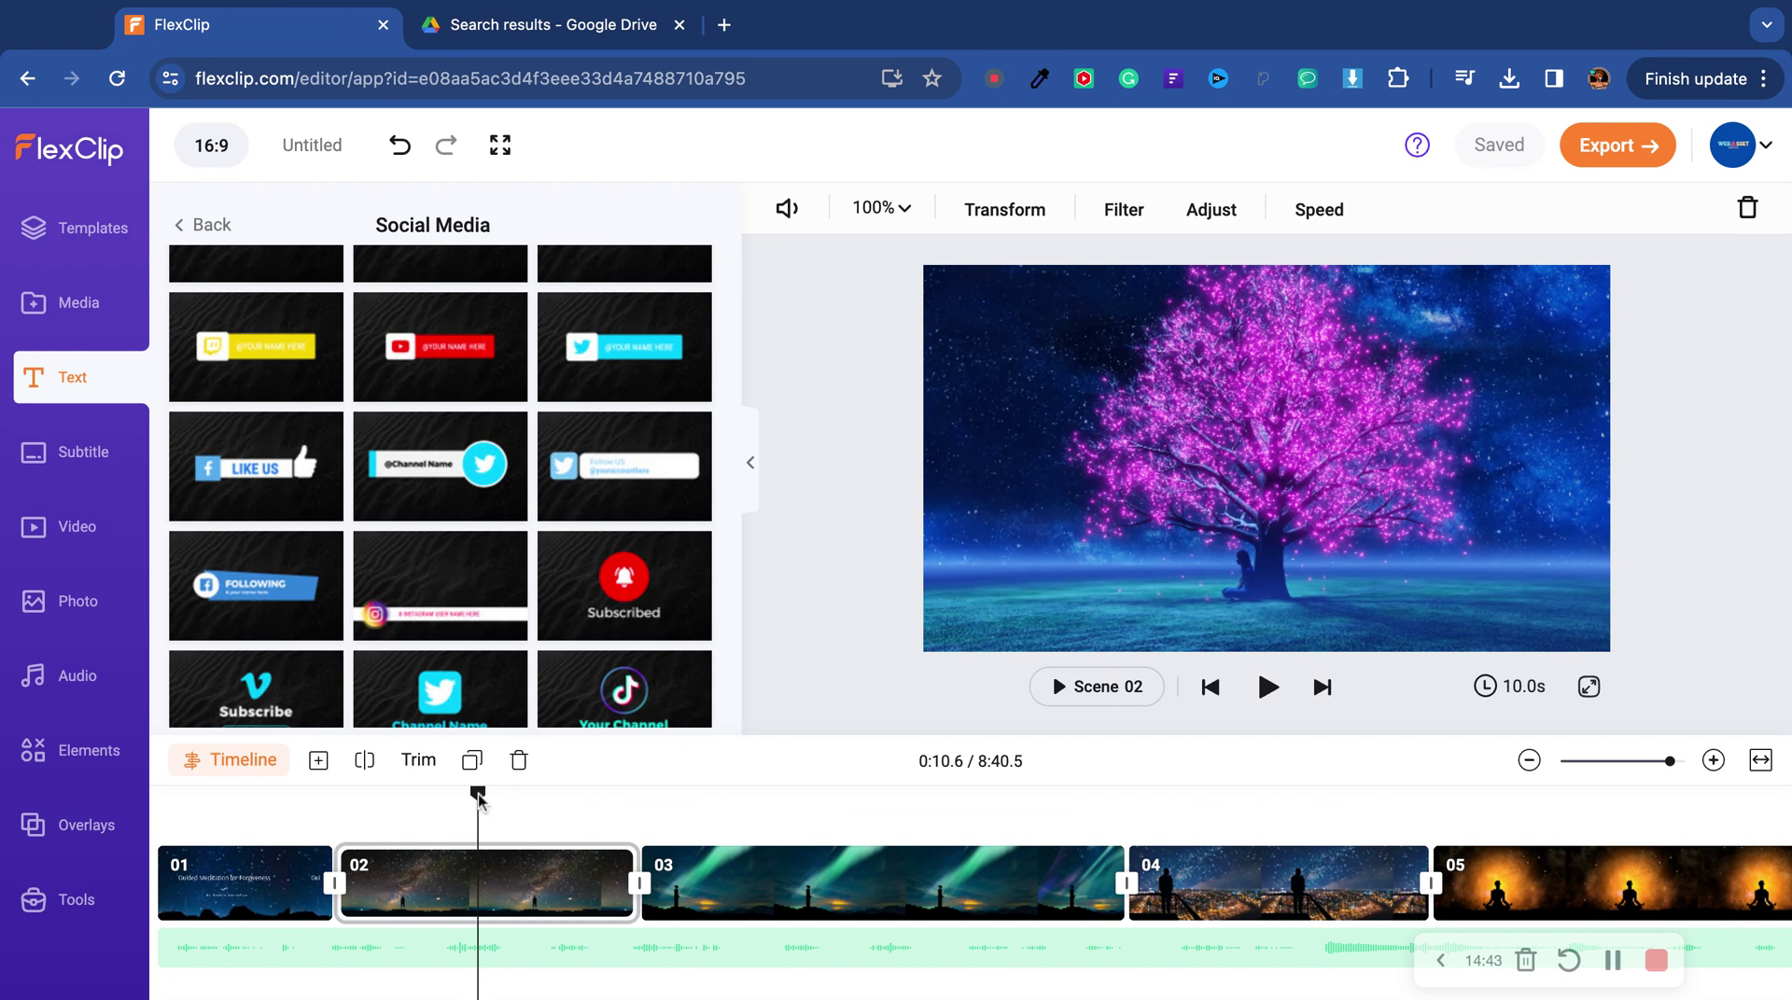
{"action": "left_click", "coordinate": [624, 586]}
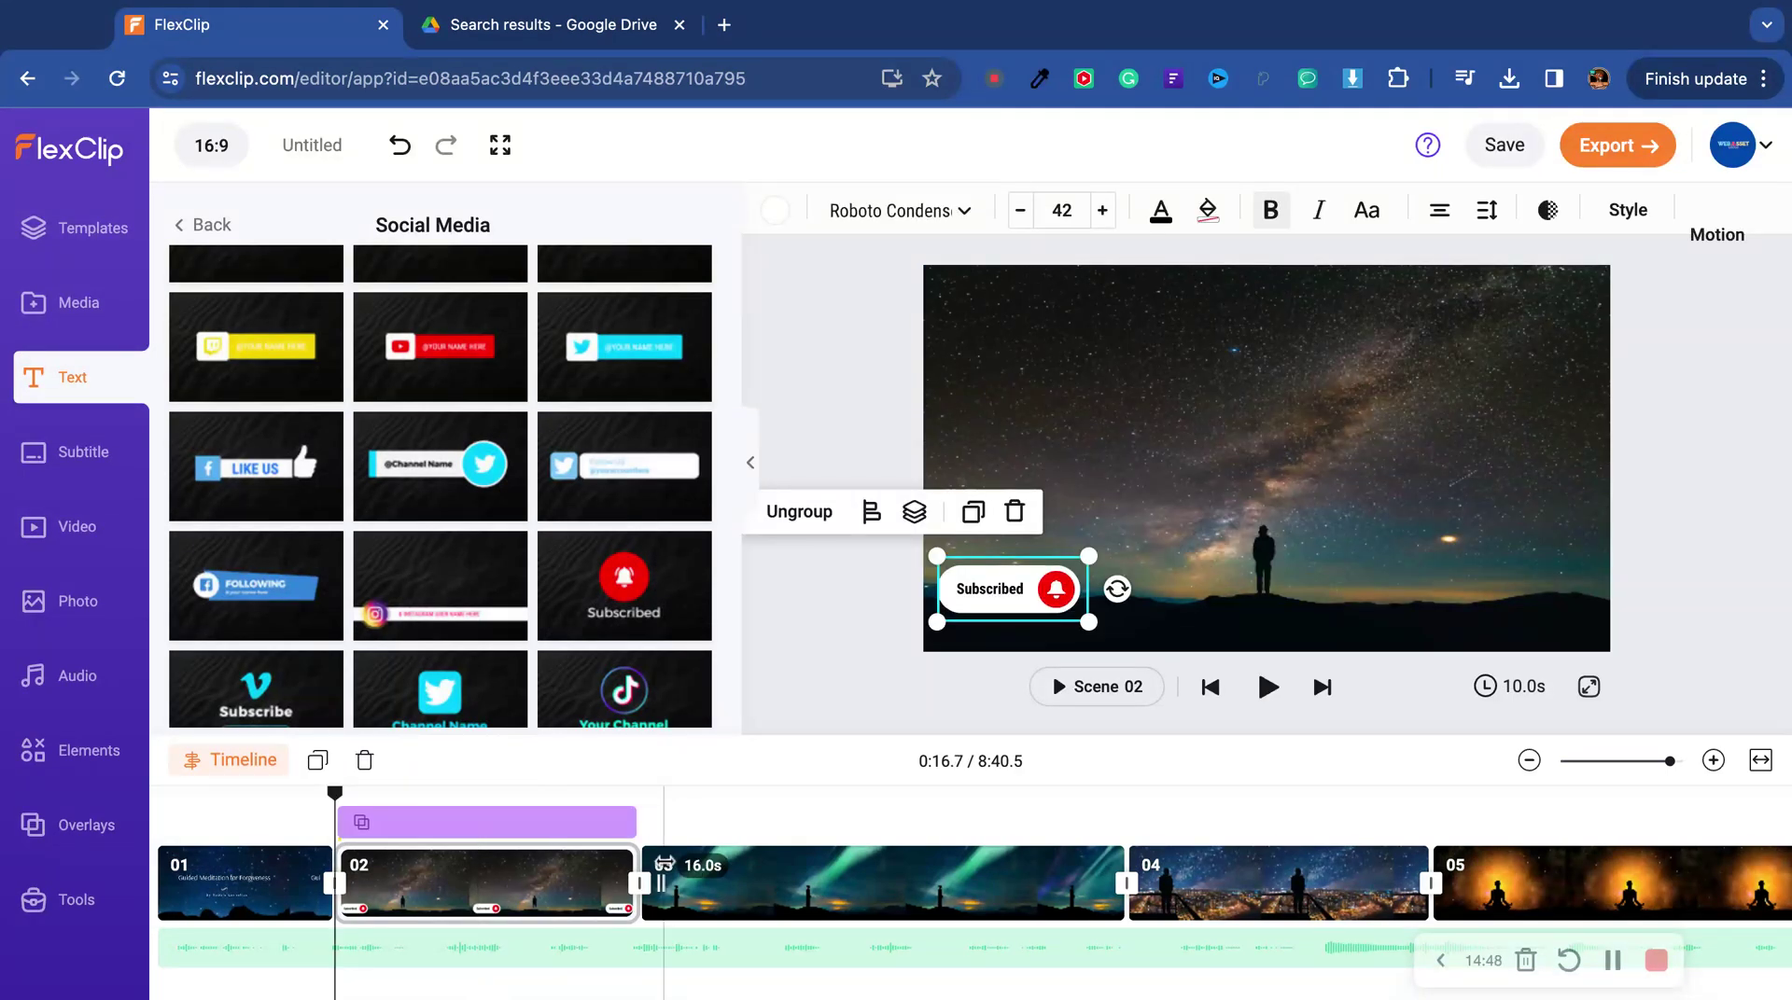
{"action": "key", "text": "space"}
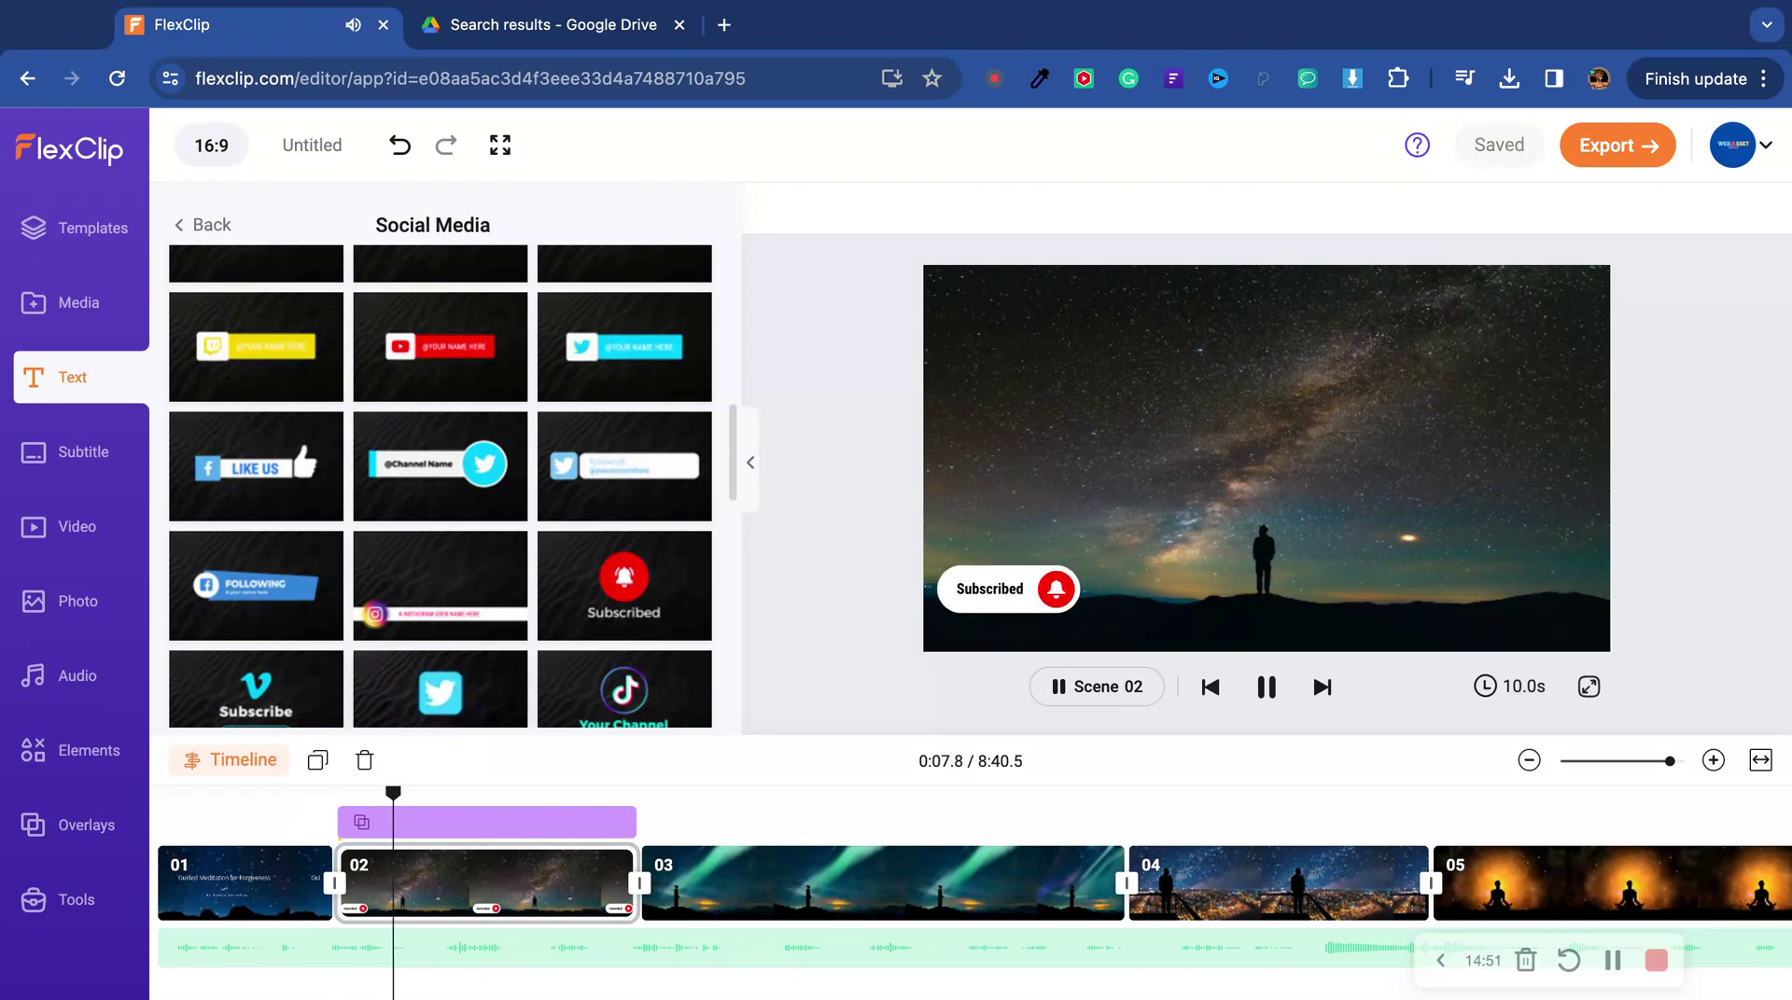
{"action": "key", "text": "space"}
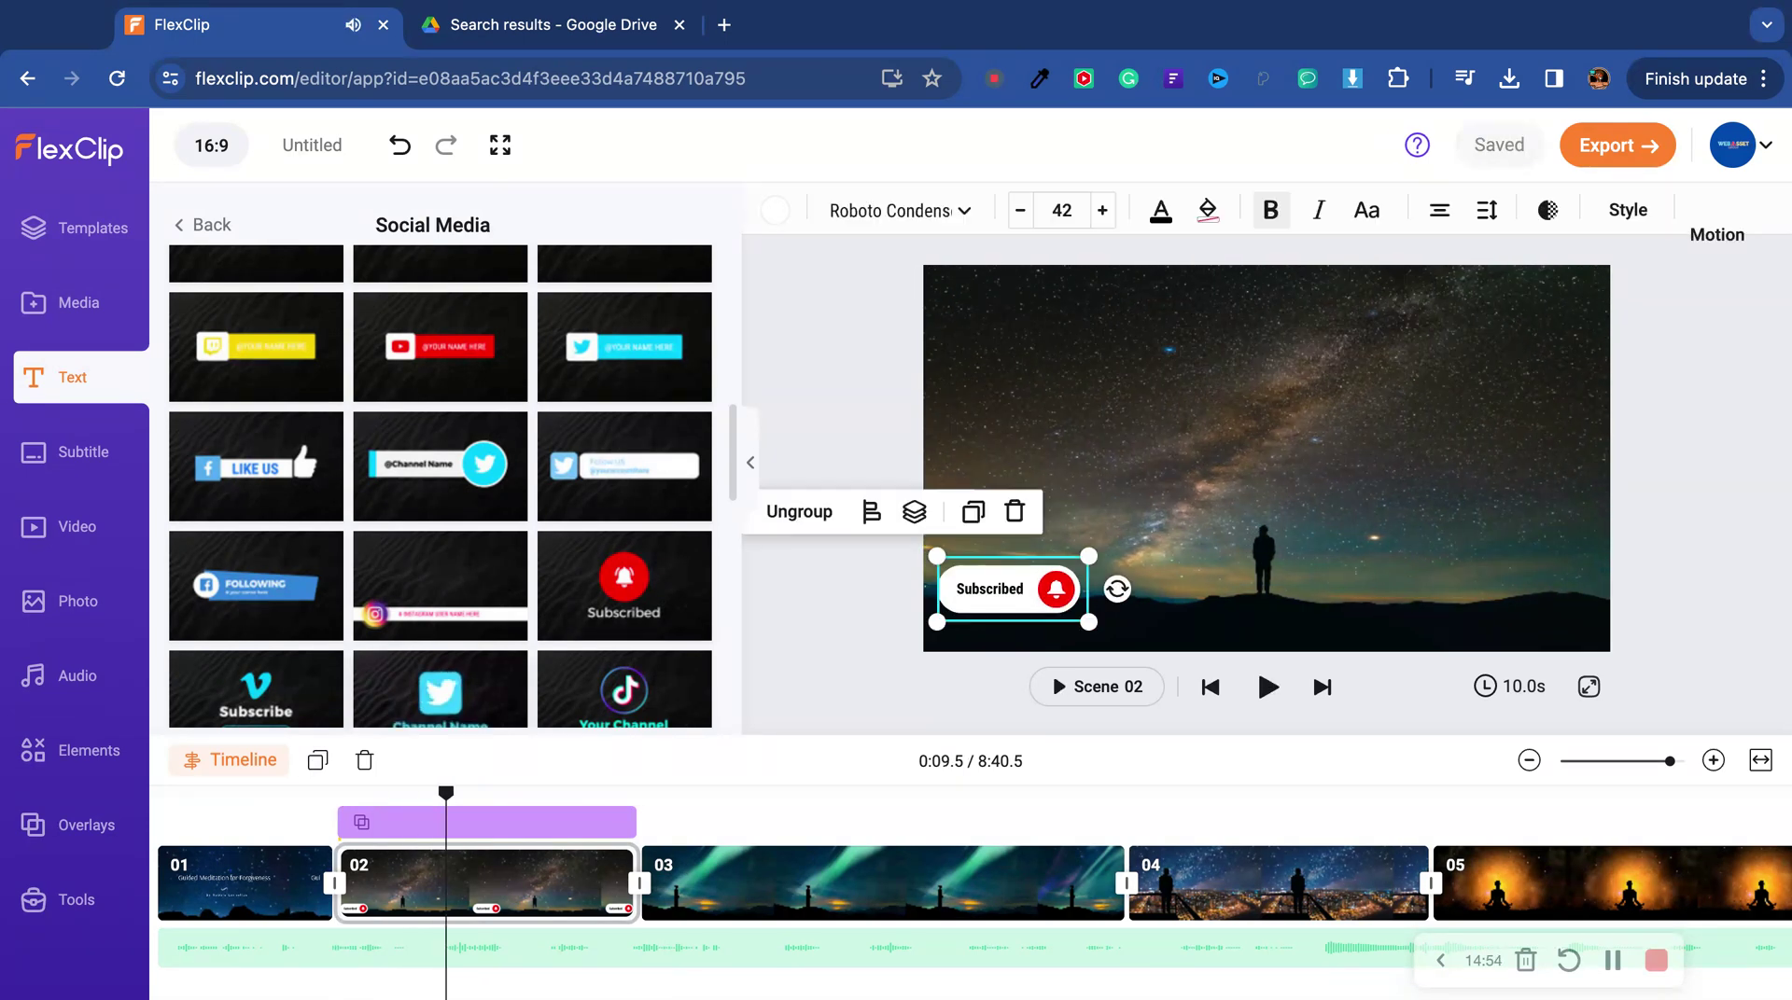
- Browse the project Media library and then the stock Video library
{"action": "scroll", "coordinate": [439, 654], "scroll_direction": "down", "scroll_amount": 5}
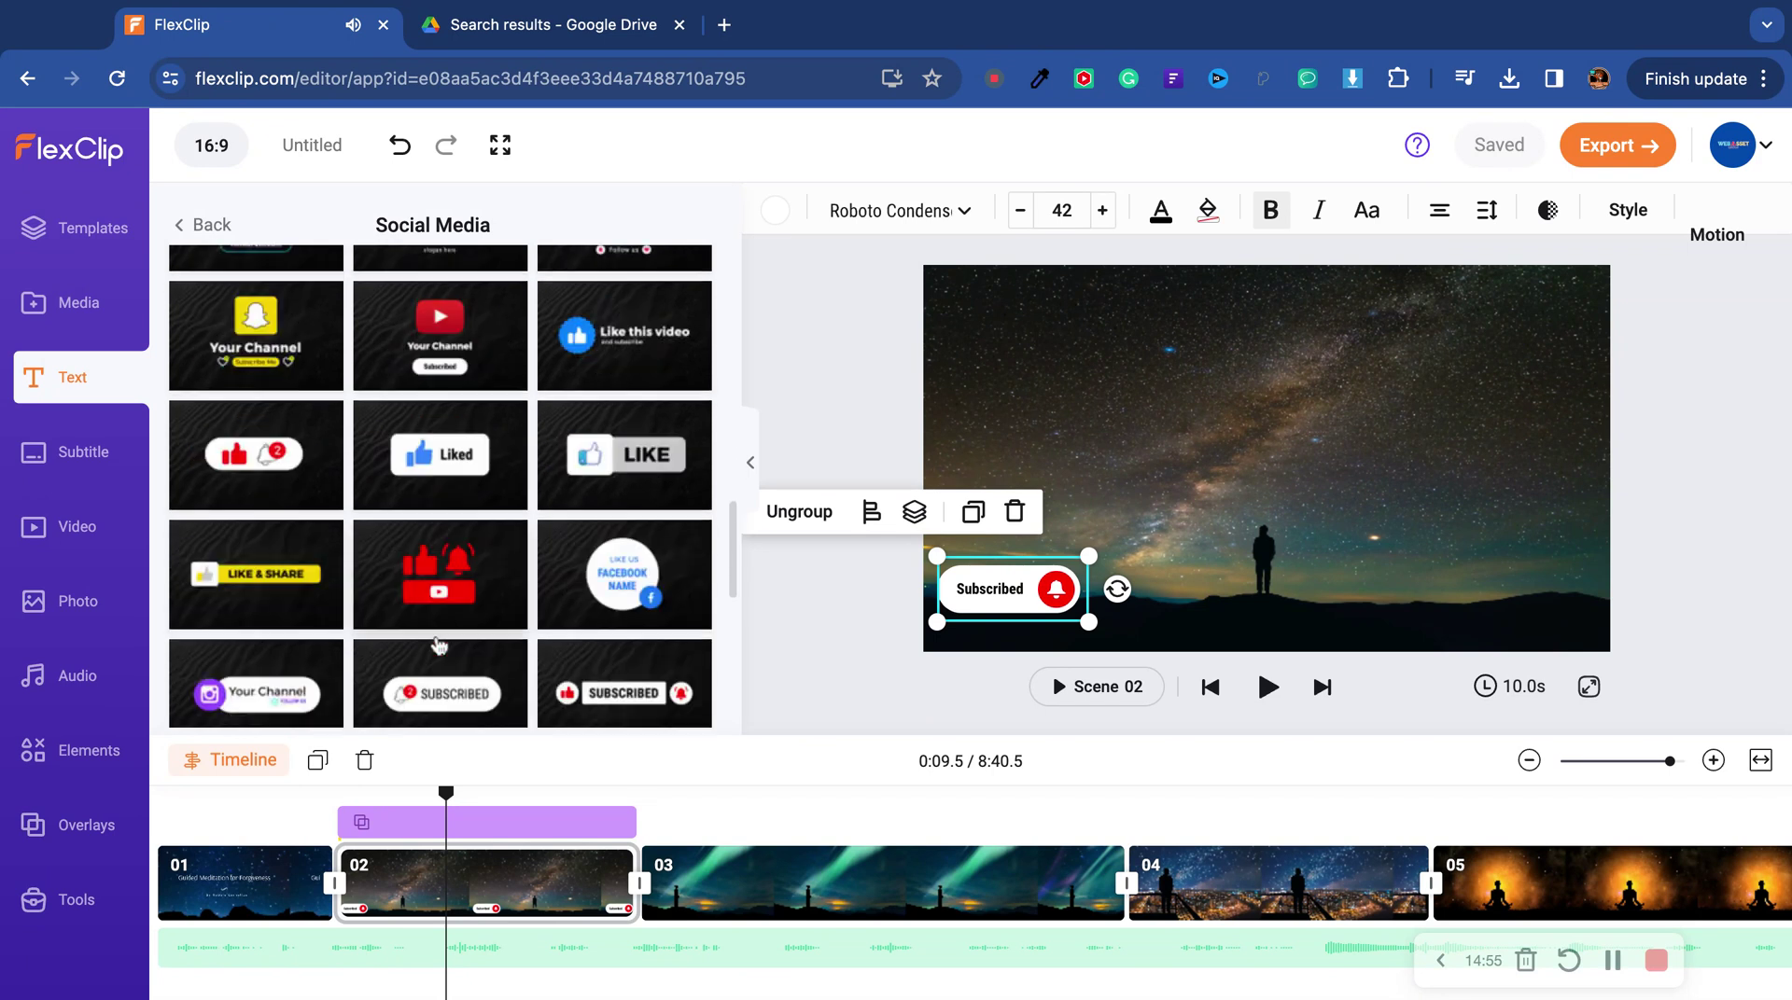
{"action": "scroll", "coordinate": [439, 644], "scroll_direction": "down", "scroll_amount": 1}
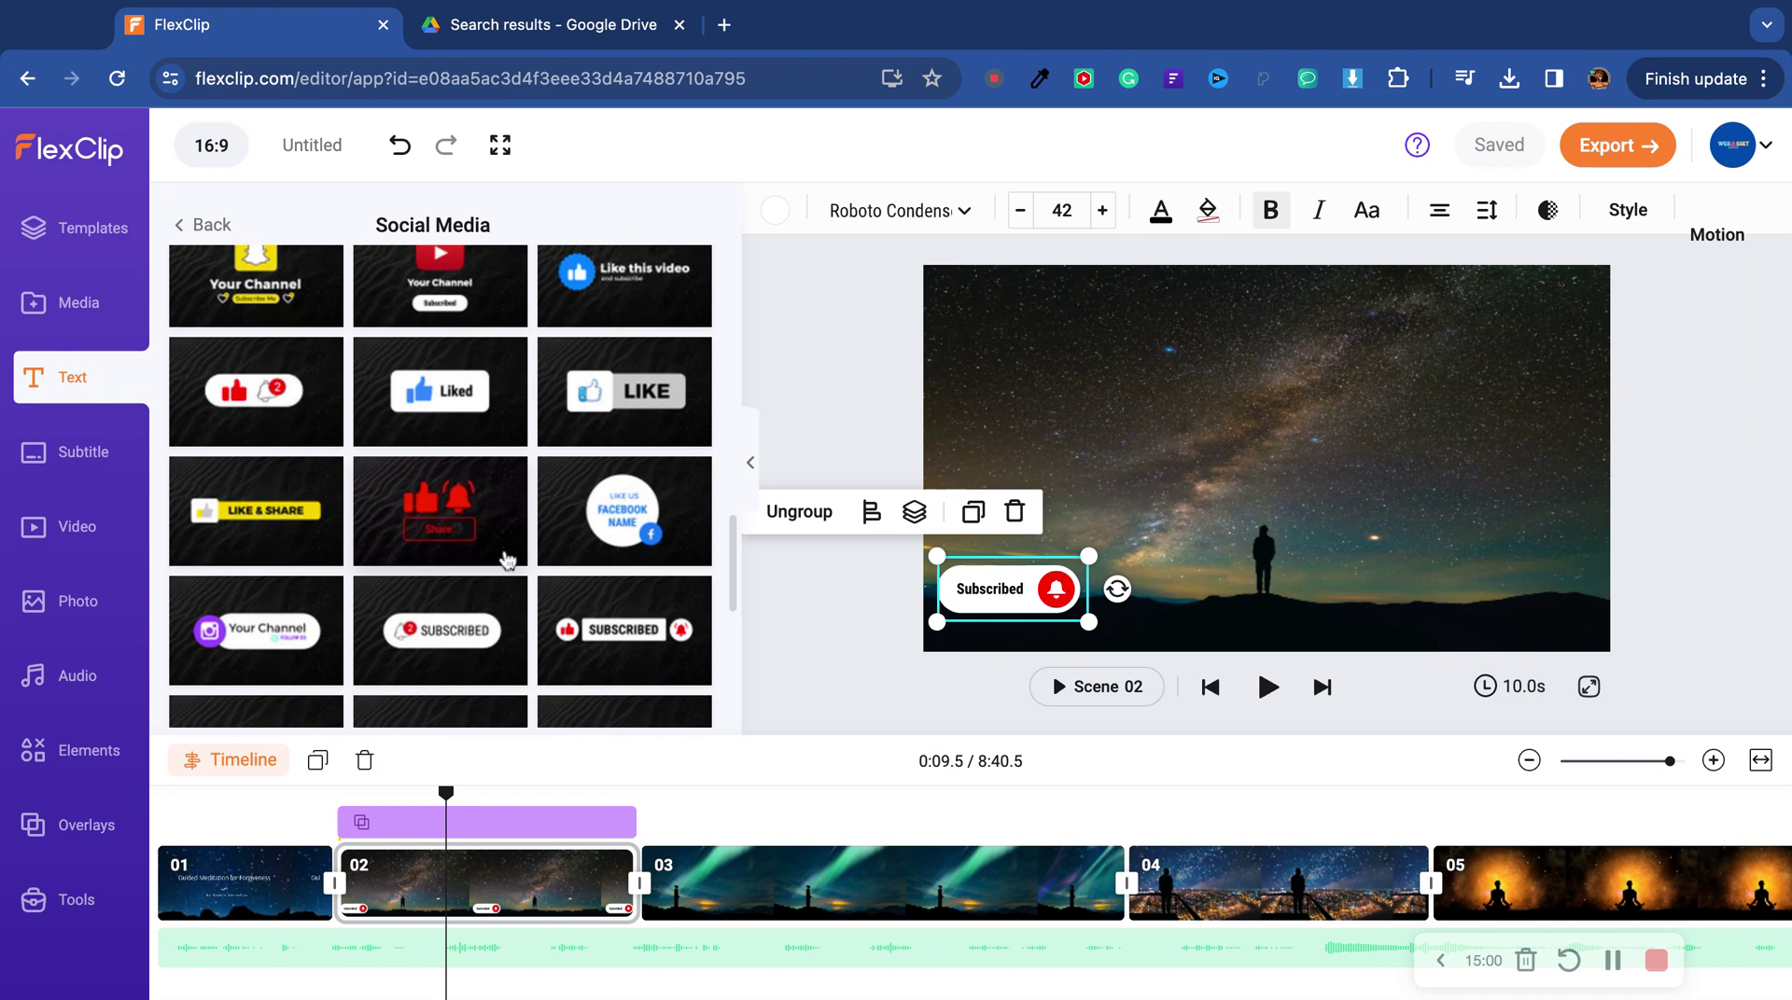
{"action": "left_click", "coordinate": [83, 318]}
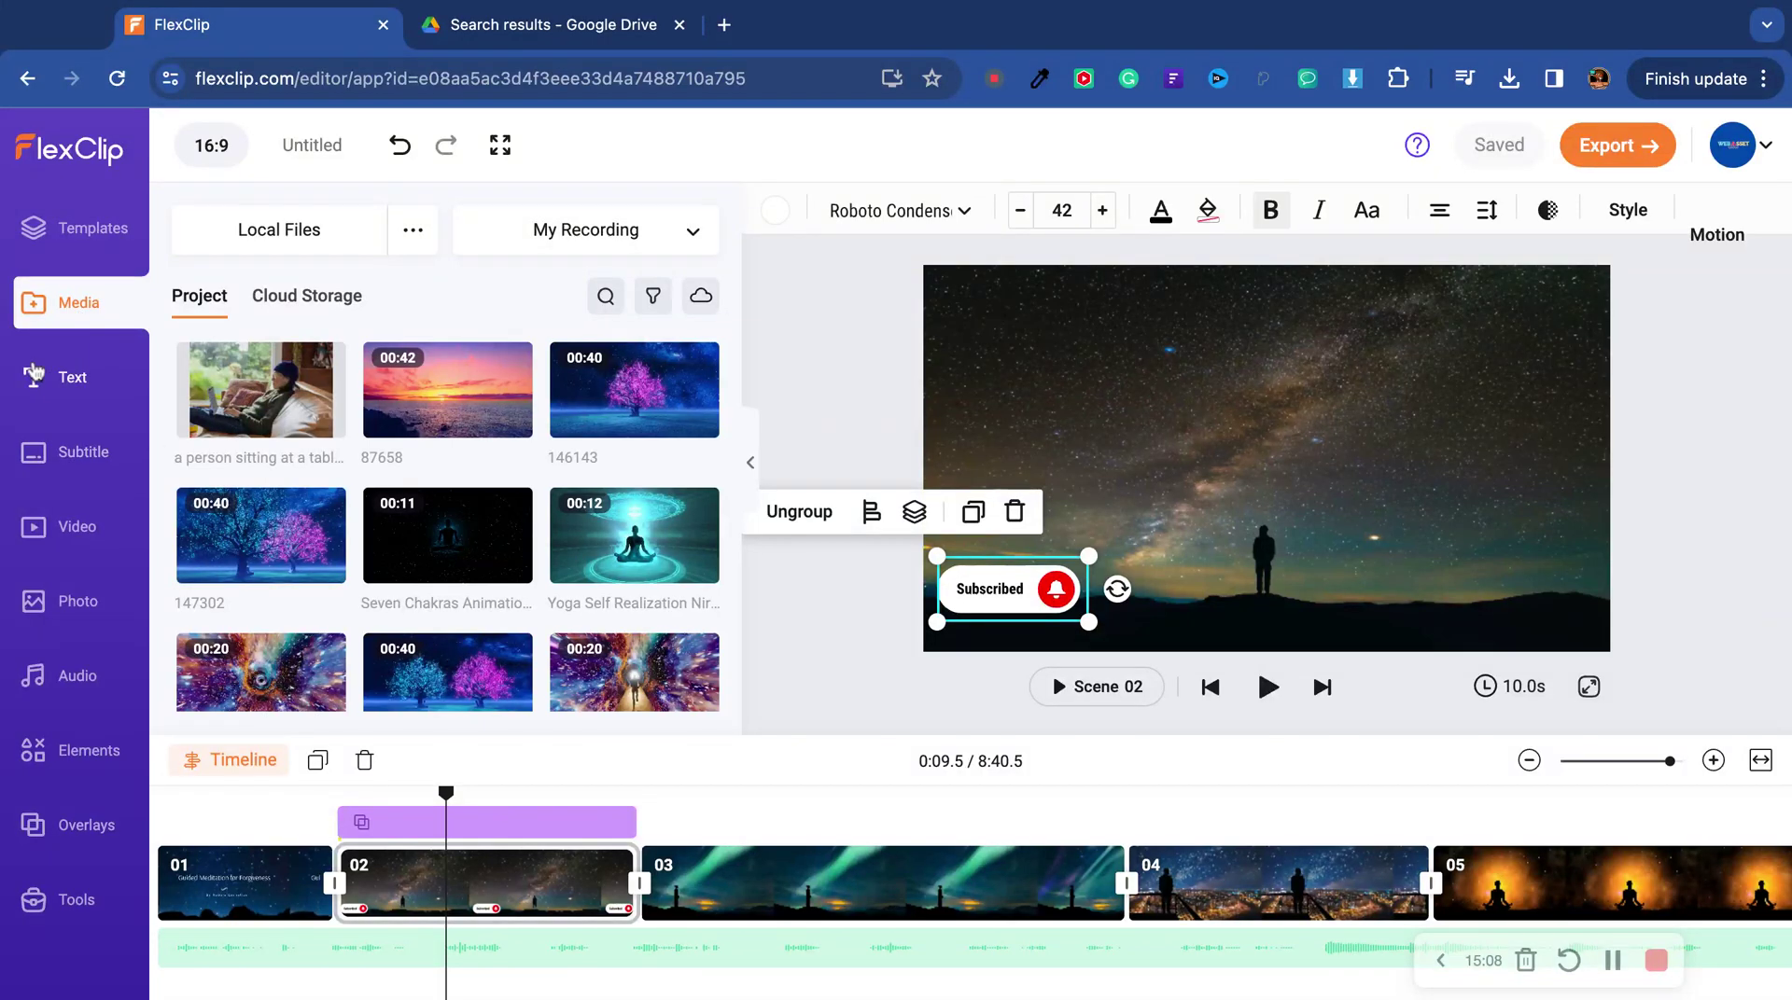
{"action": "left_click", "coordinate": [110, 525]}
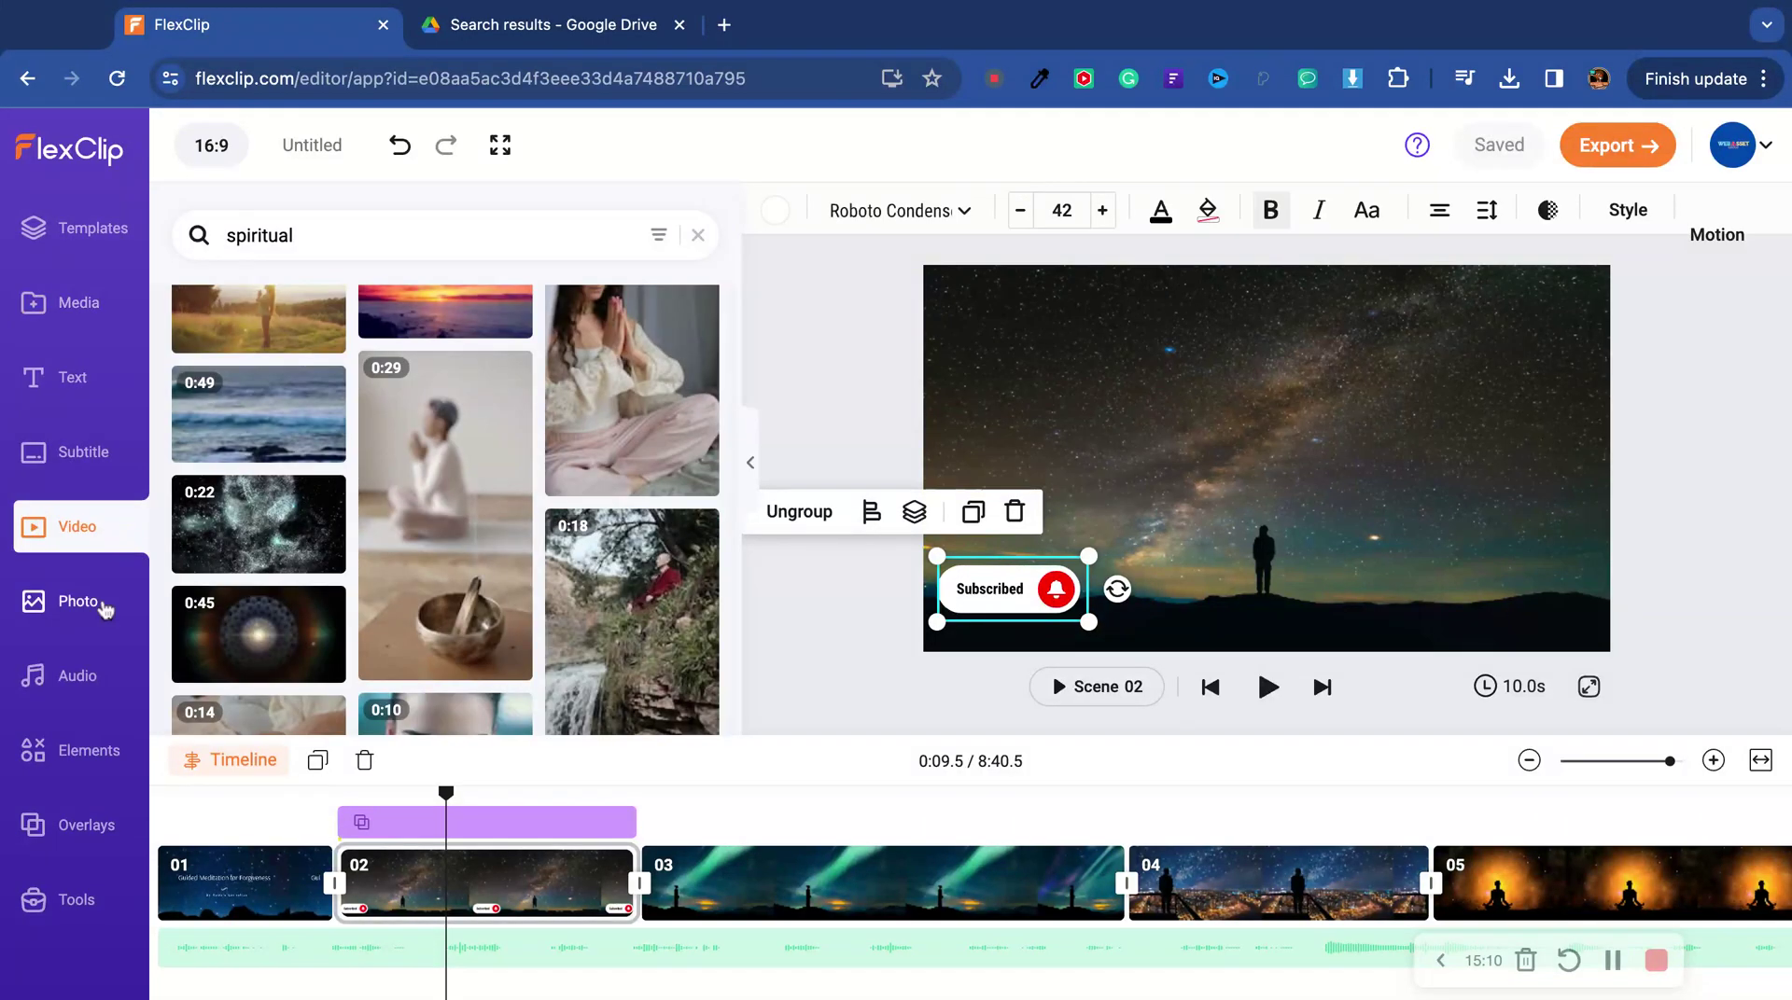
- Switch from the Photo library to the Elements library
{"action": "left_click", "coordinate": [106, 603]}
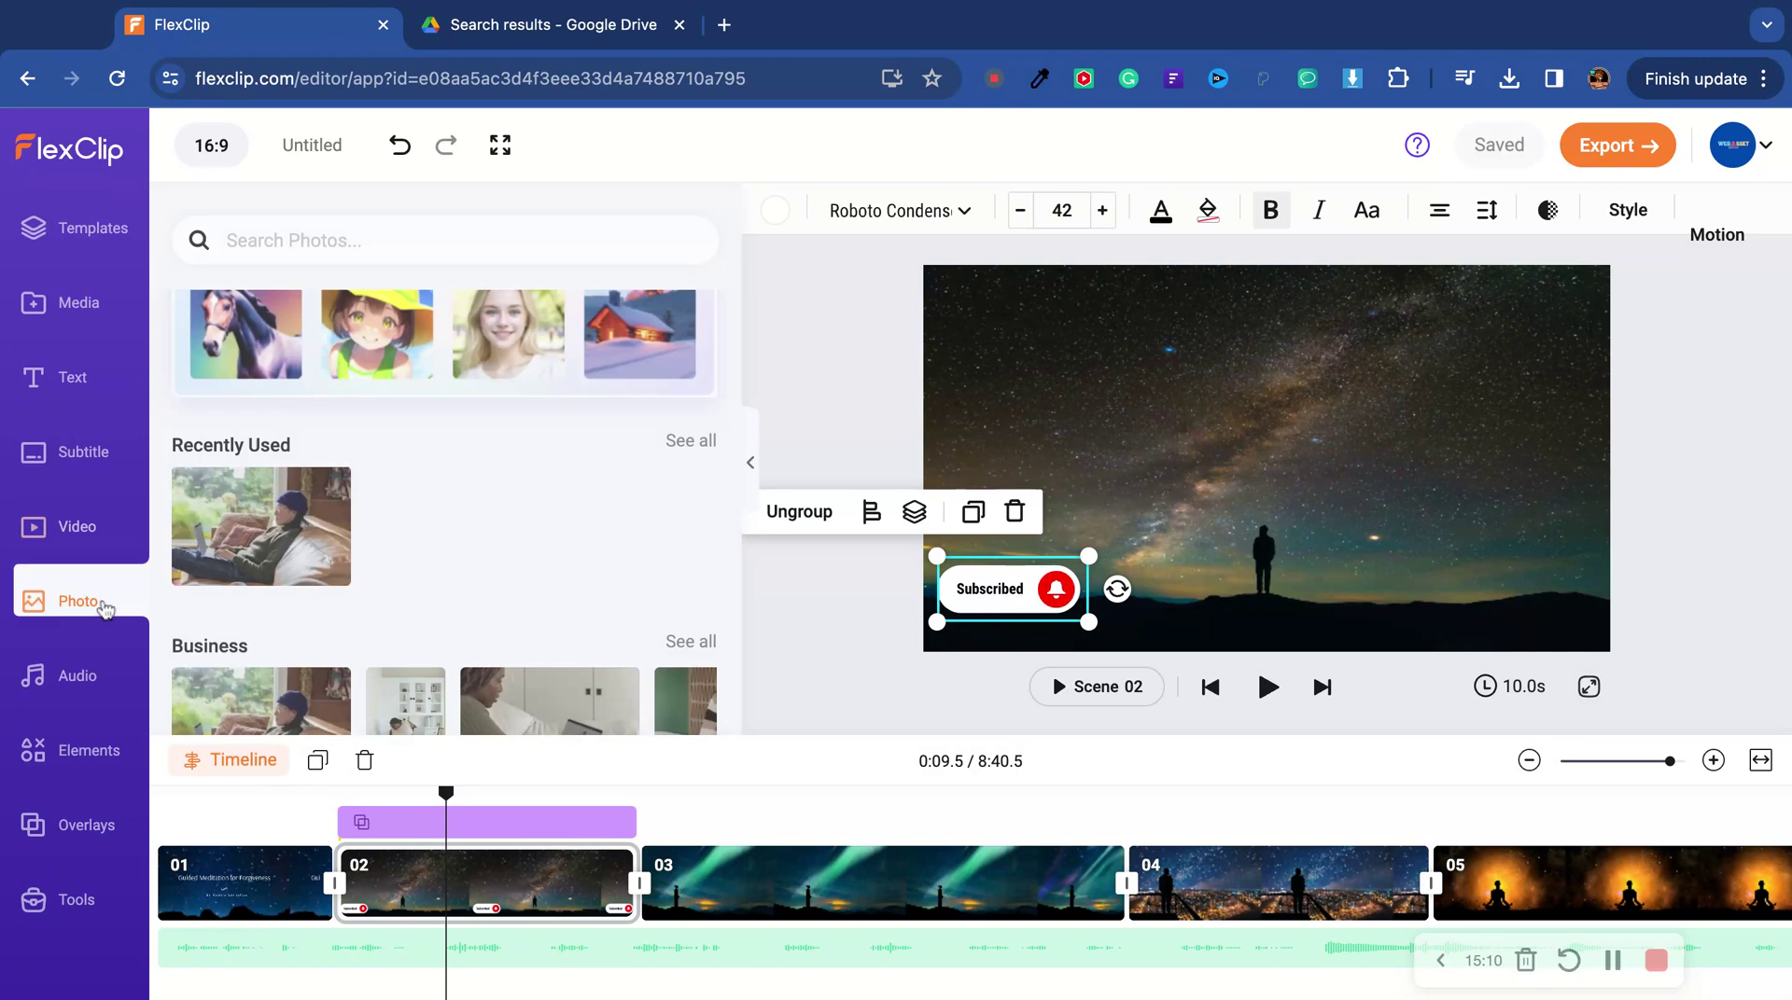
{"action": "left_click", "coordinate": [84, 751]}
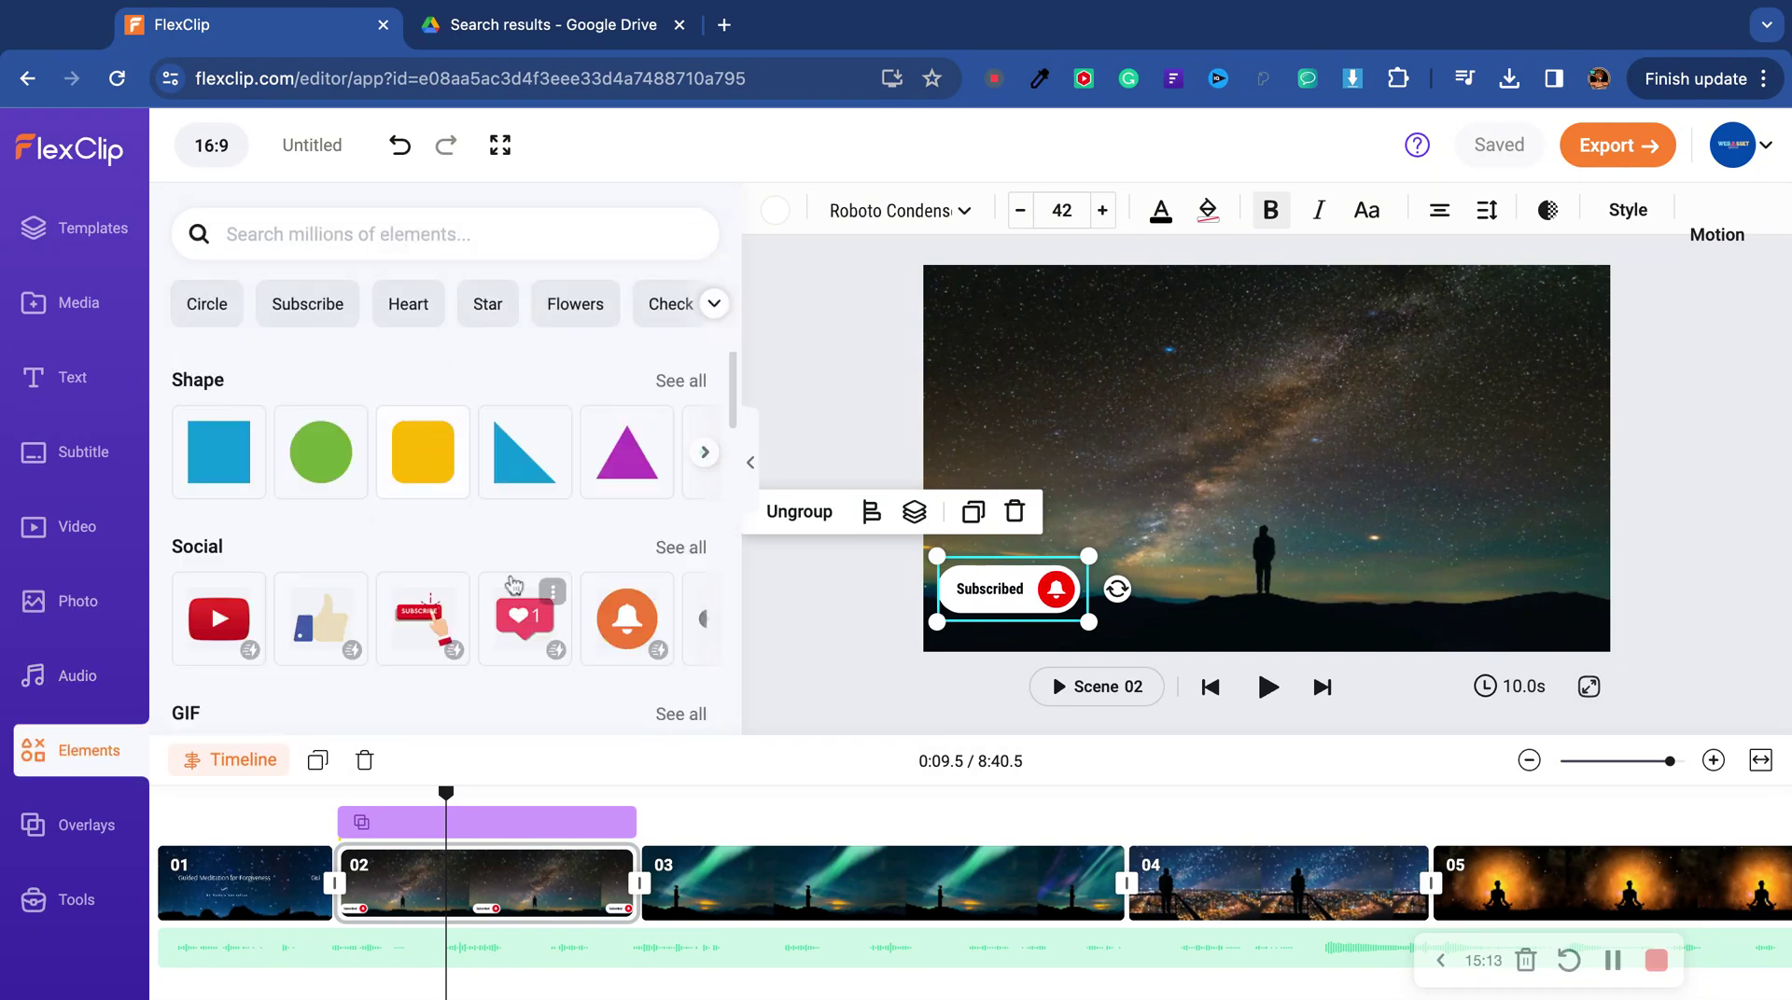
{"action": "scroll", "coordinate": [418, 551], "scroll_direction": "down", "scroll_amount": 4}
{"action": "scroll", "coordinate": [414, 590], "scroll_direction": "up", "scroll_amount": 2}
{"action": "scroll", "coordinate": [416, 571], "scroll_direction": "up", "scroll_amount": 1}
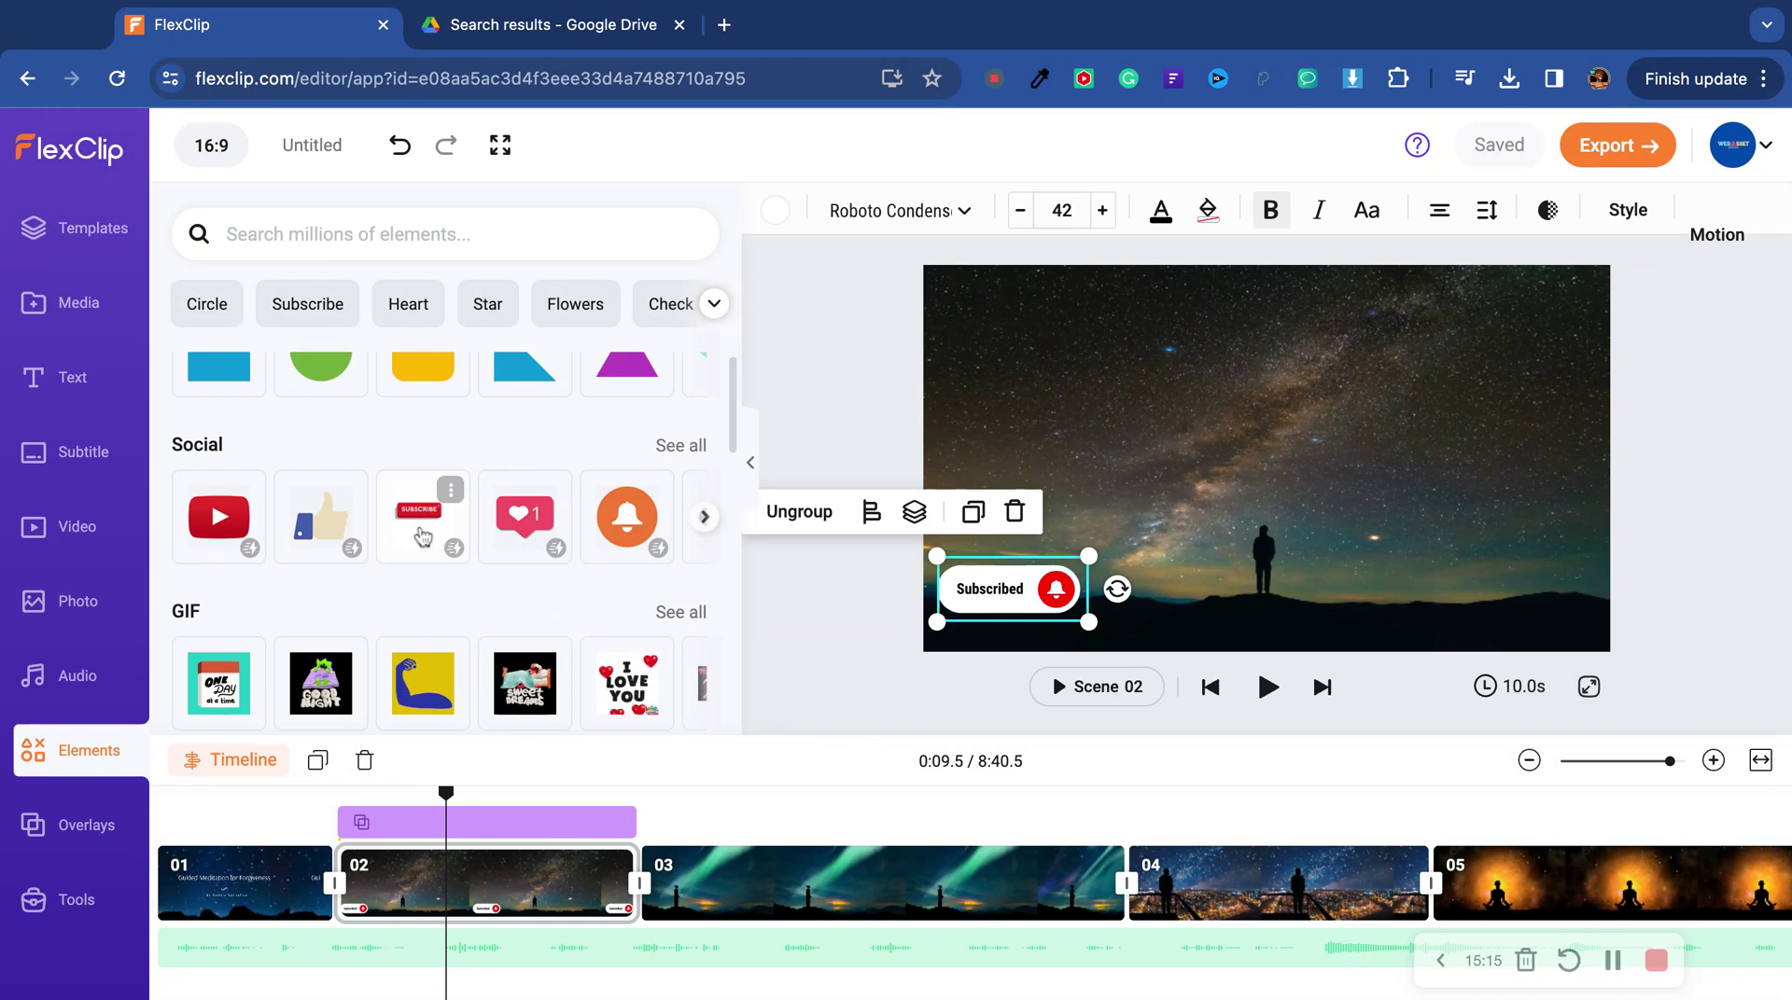
- Try an enlarged Social Subscribe sticker on Scene 02, preview it, then delete it
{"action": "left_click", "coordinate": [423, 536]}
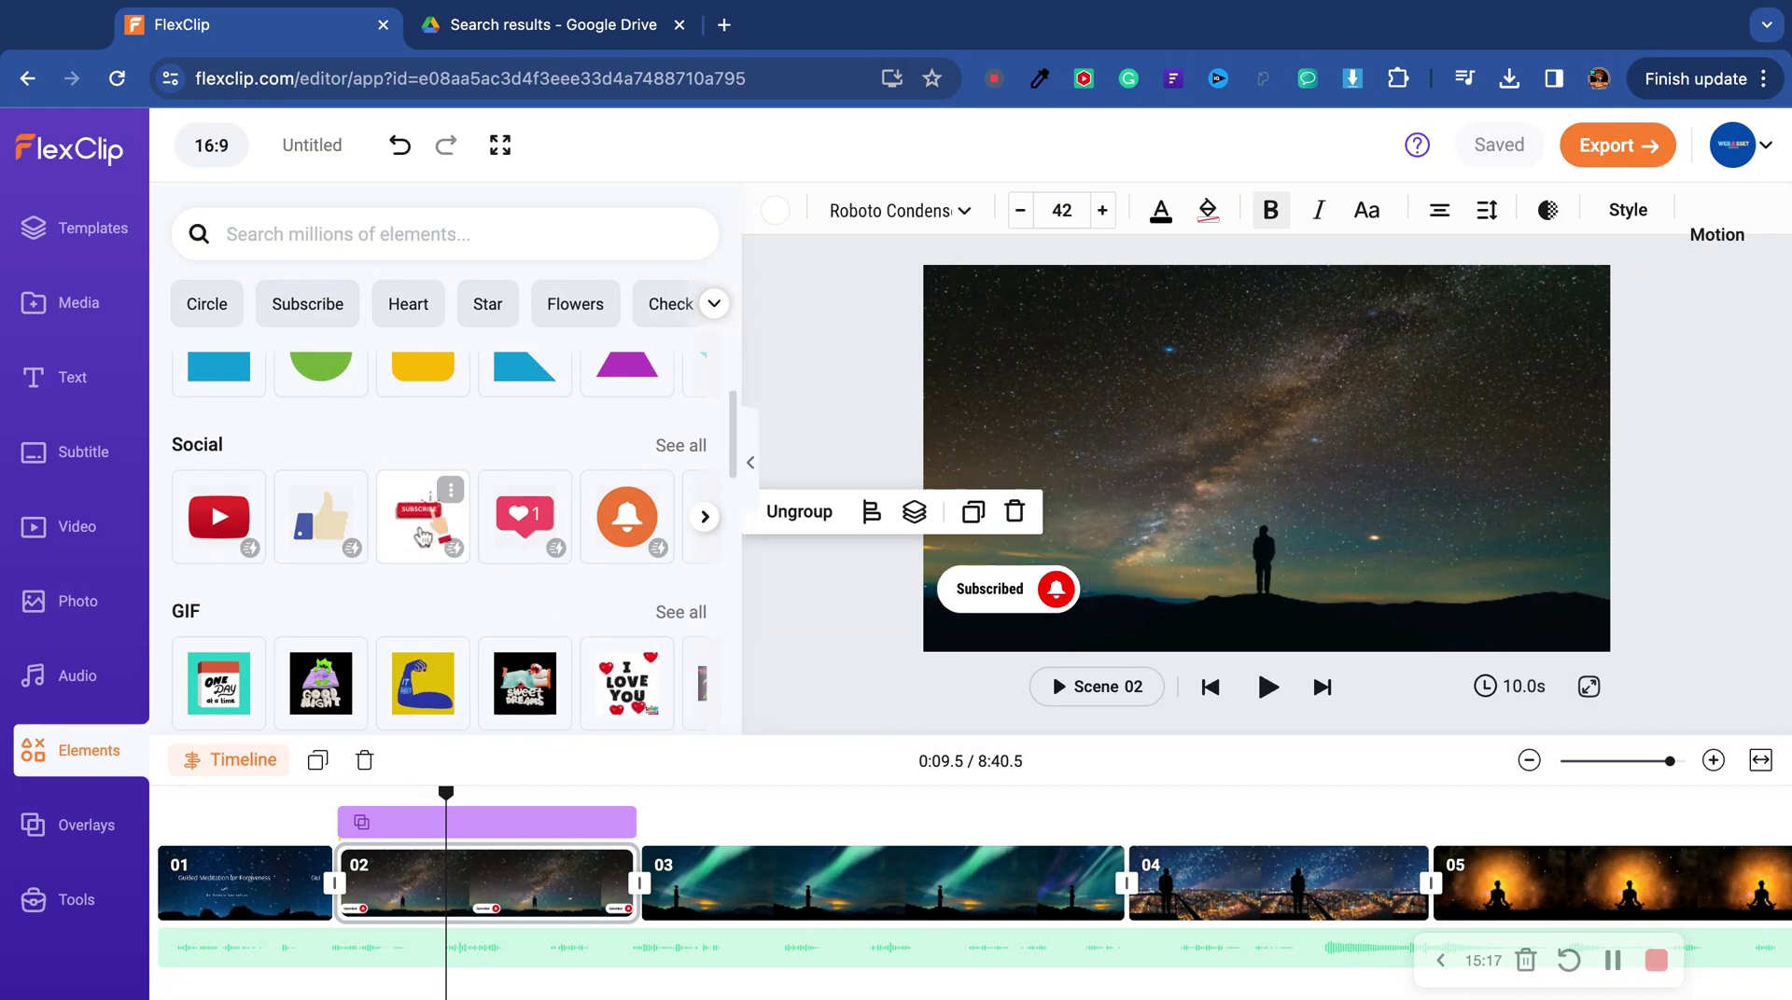
{"action": "left_click_drag", "start_coordinate": [1348, 504], "coordinate": [1698, 731]}
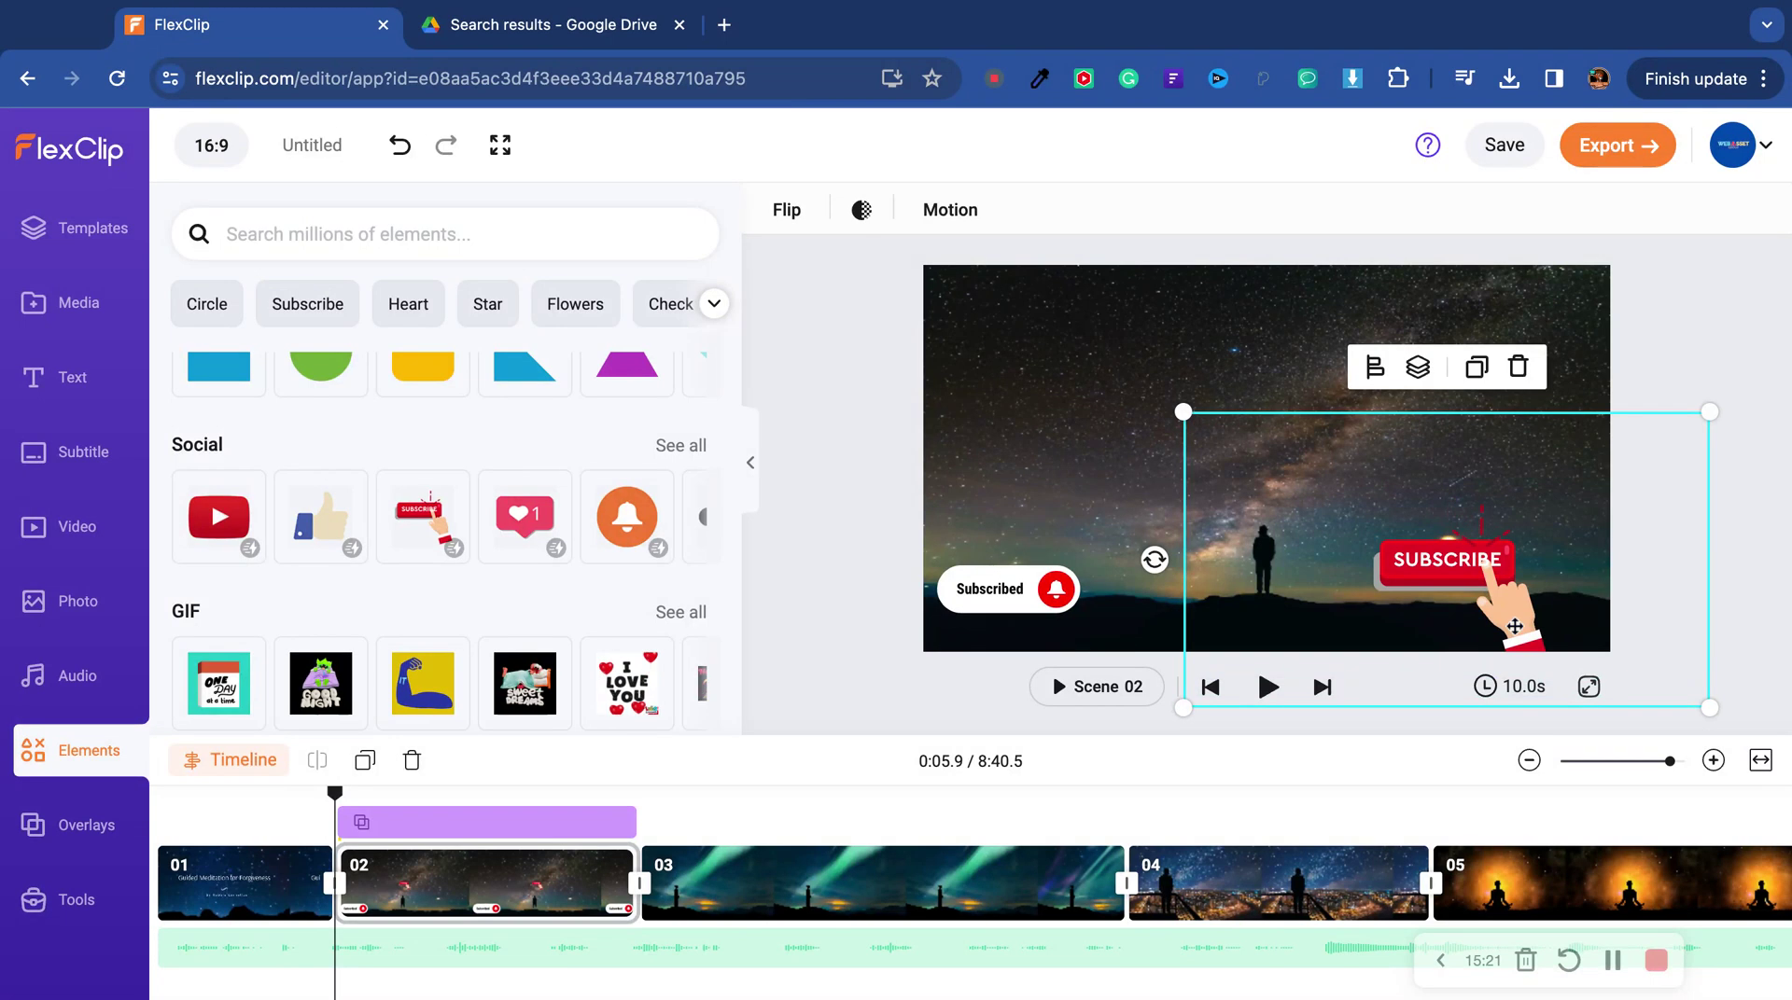
{"action": "key", "text": "space"}
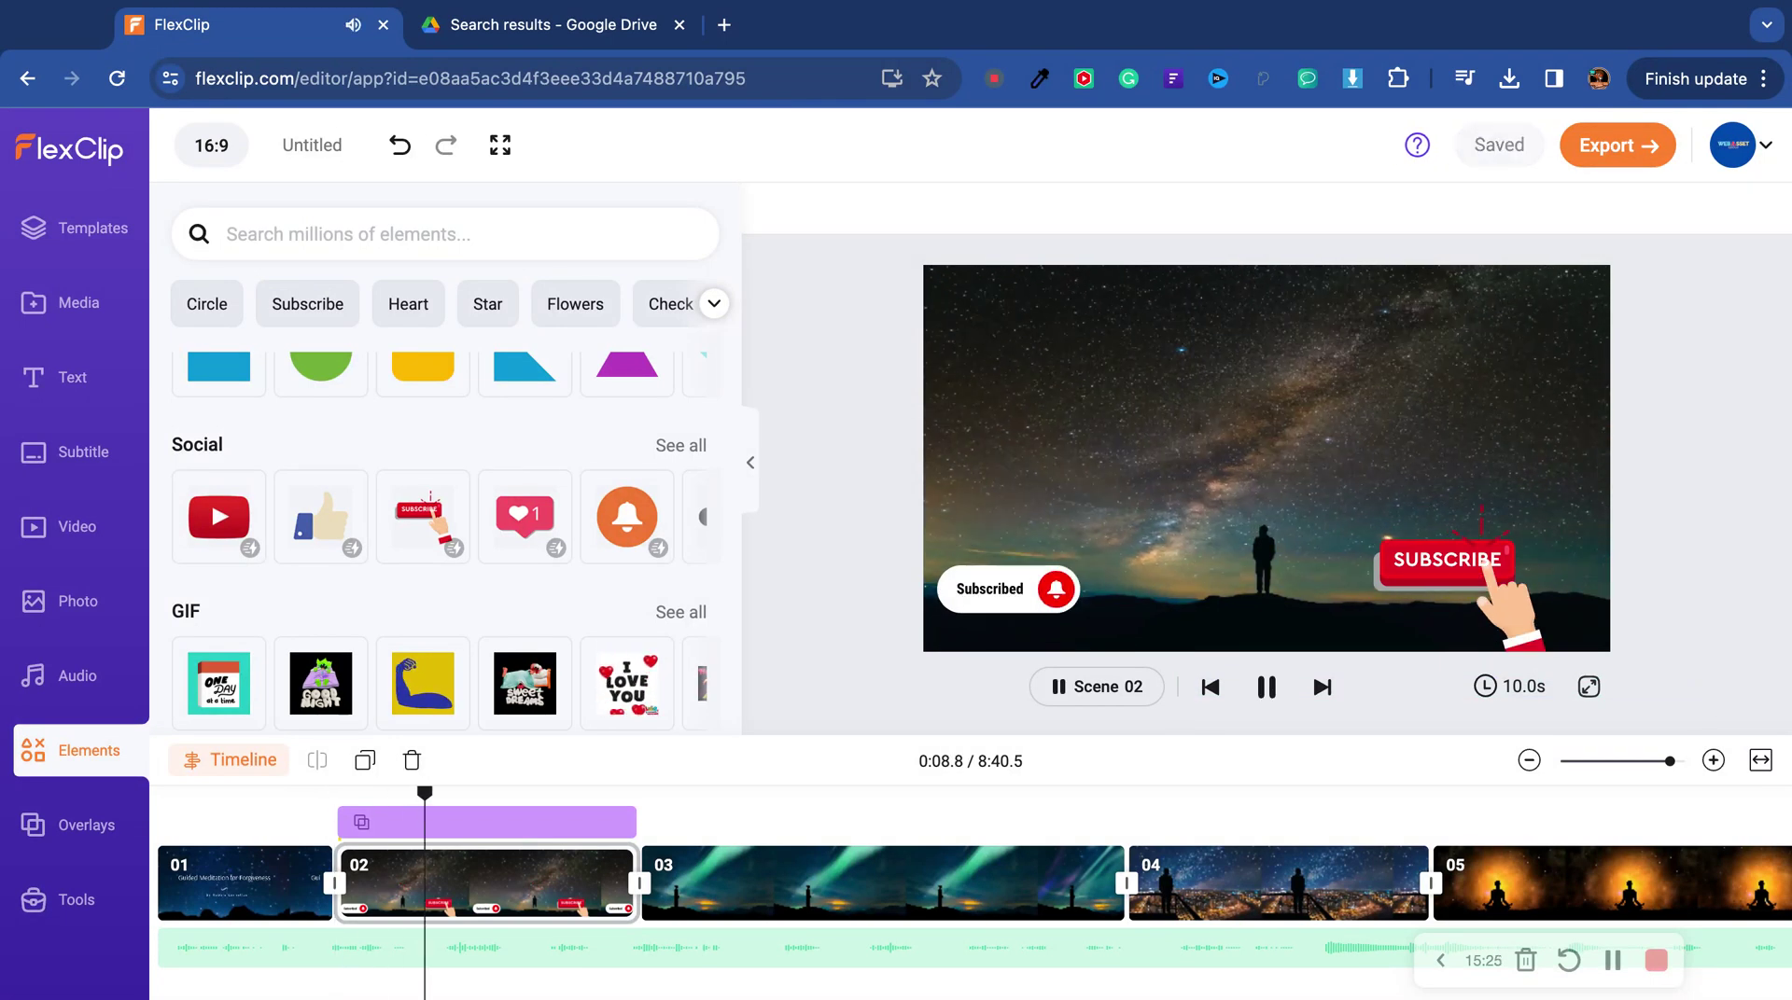
{"action": "left_click", "coordinate": [1515, 579]}
{"action": "key", "text": "Delete"}
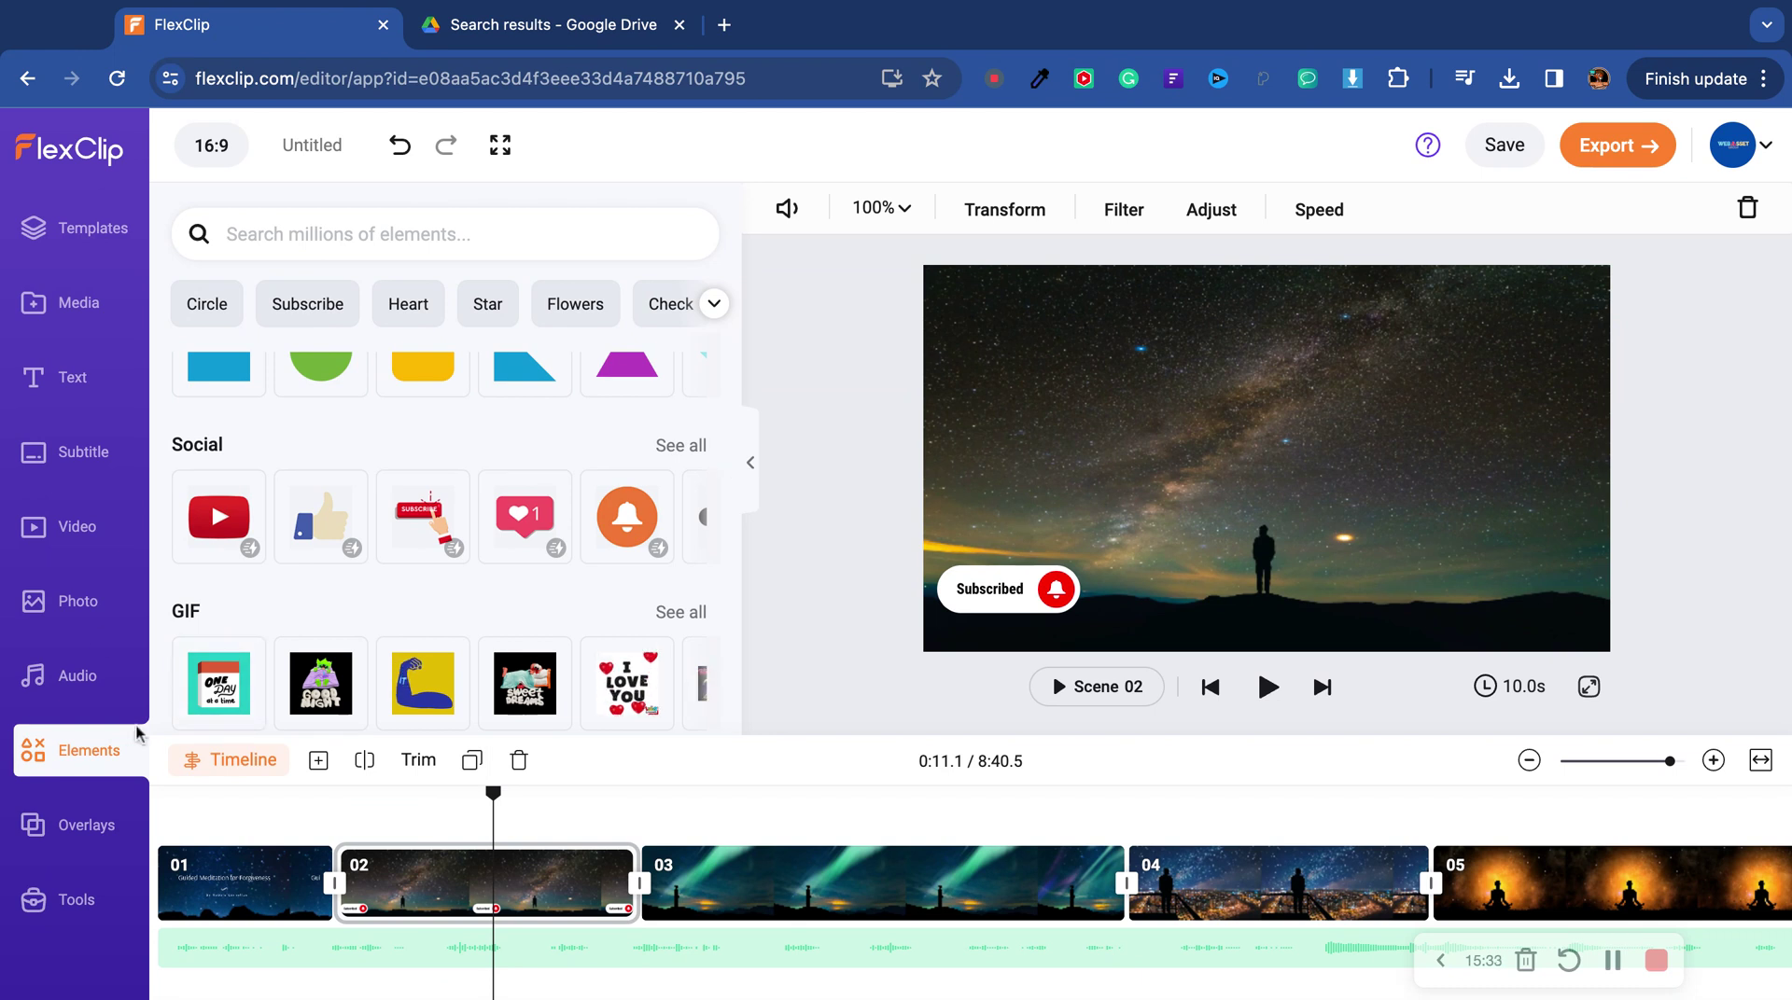
{"action": "left_click", "coordinate": [84, 916]}
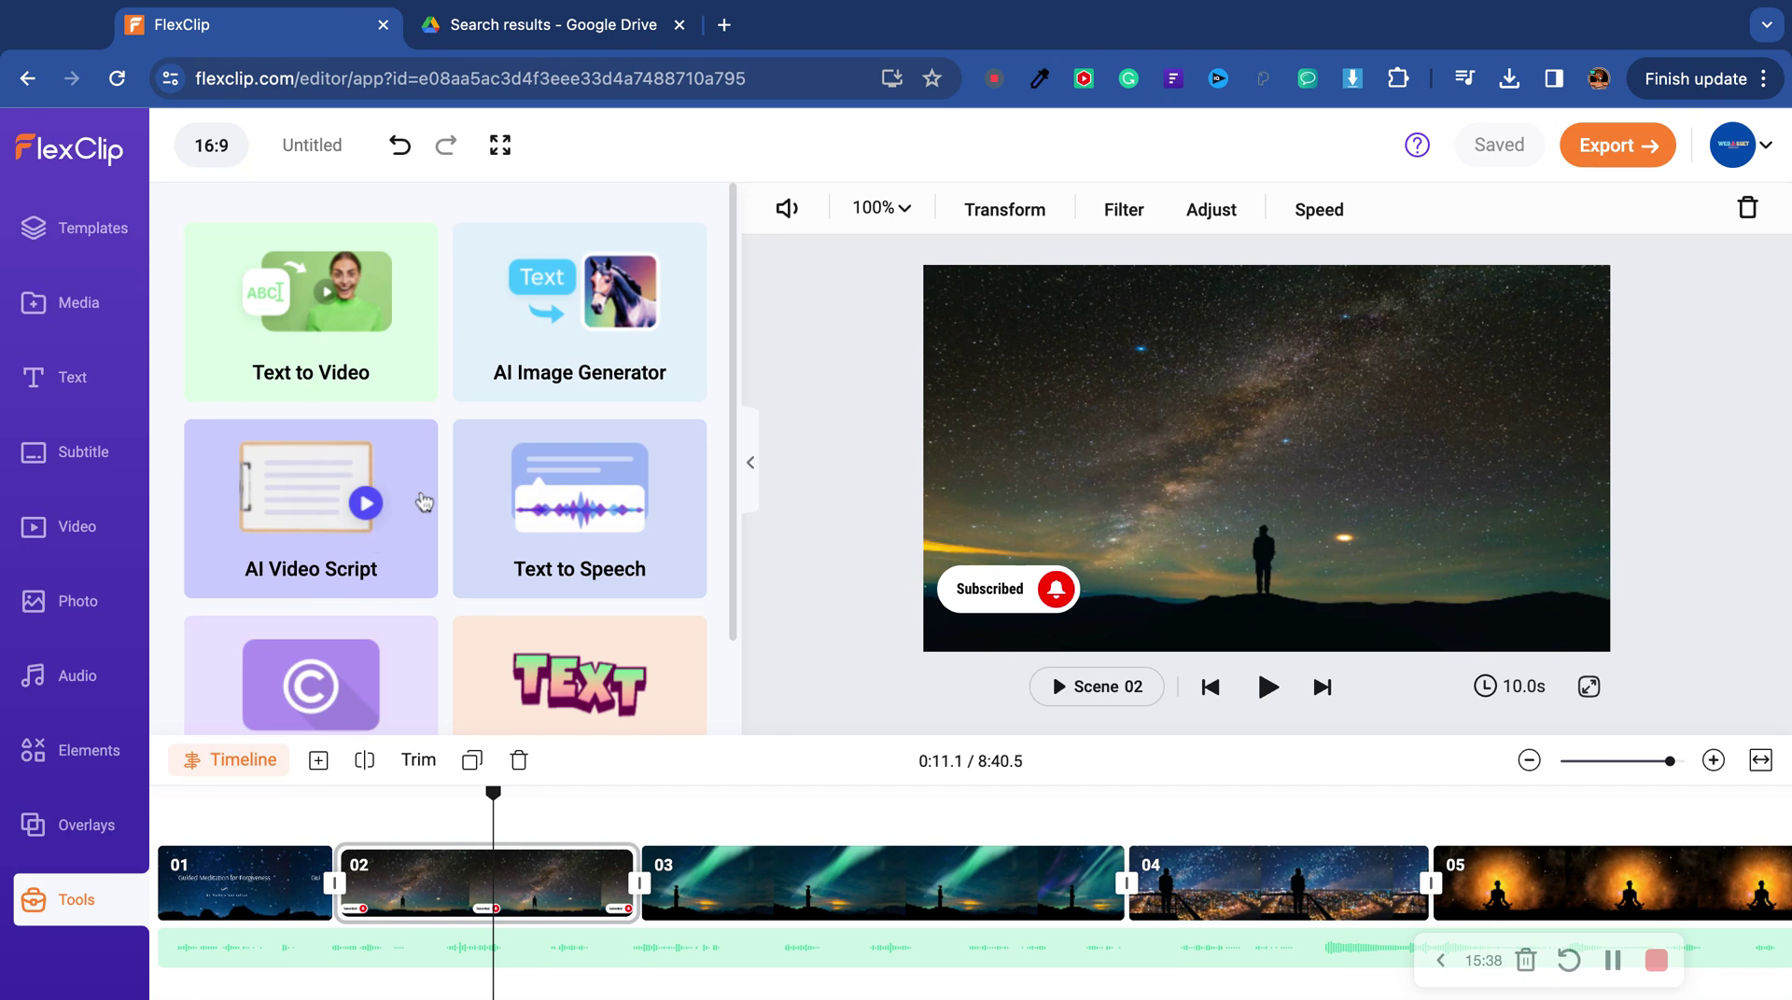
{"action": "scroll", "coordinate": [347, 378], "scroll_direction": "down", "scroll_amount": 1}
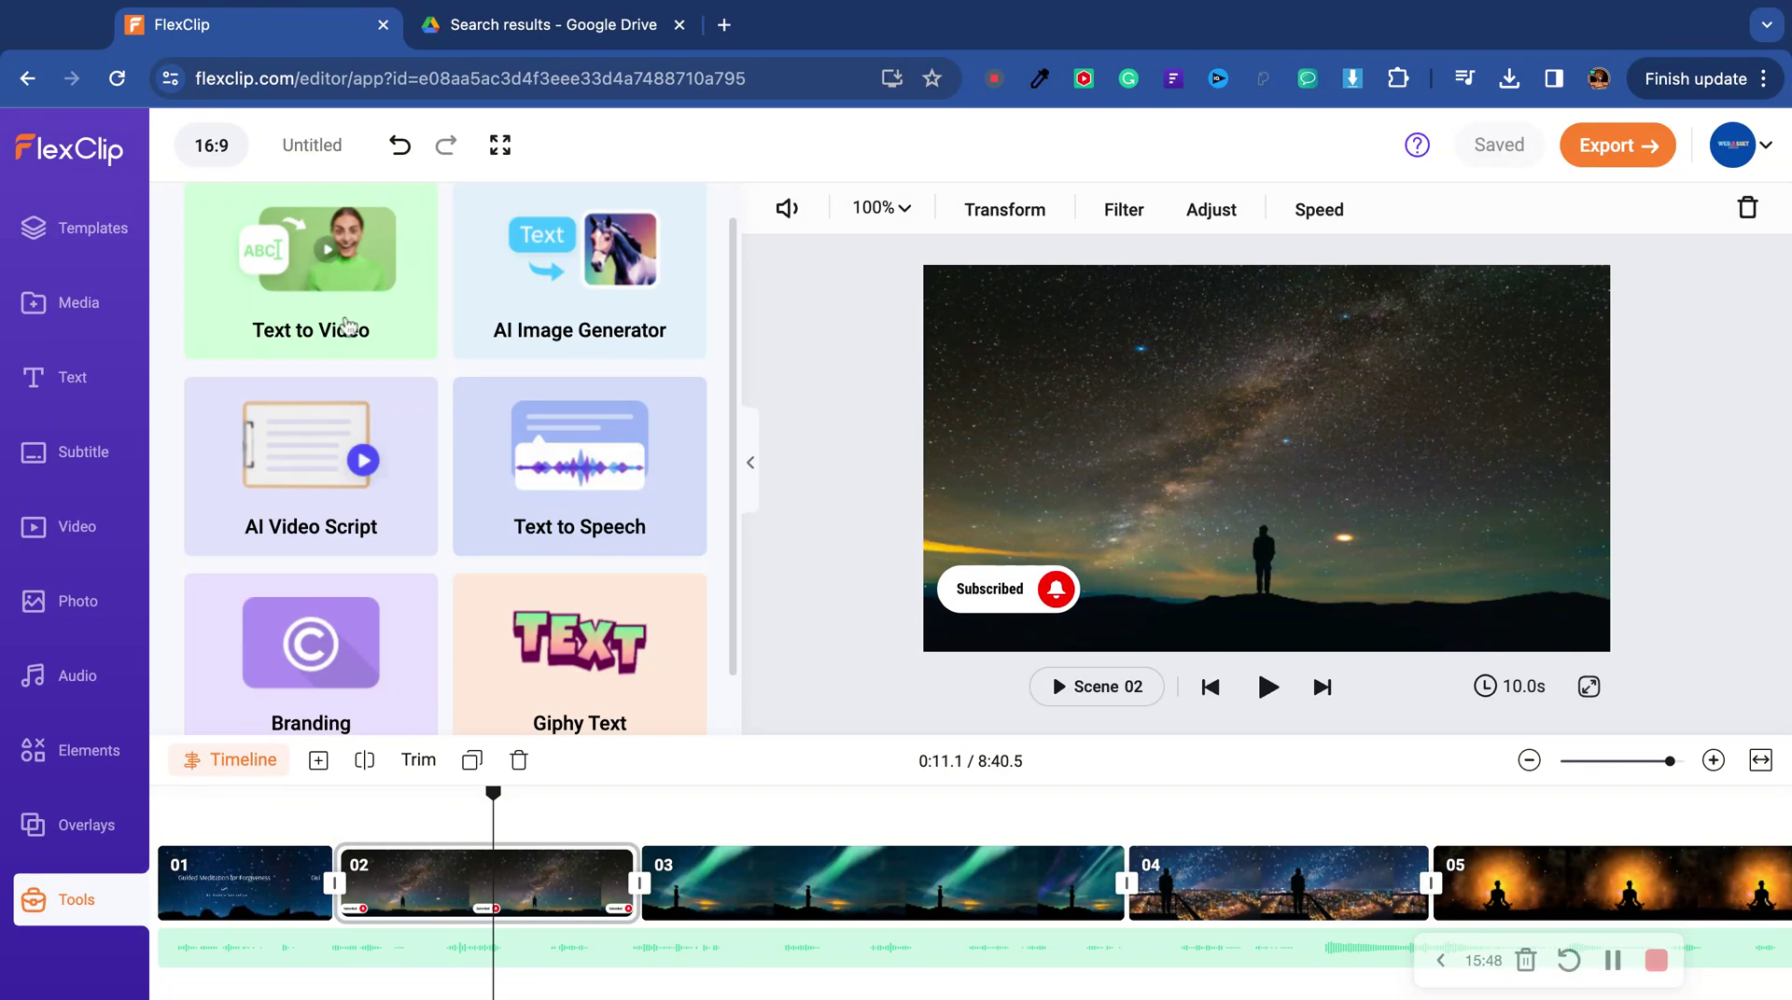
{"action": "scroll", "coordinate": [400, 364], "scroll_direction": "down", "scroll_amount": 1}
{"action": "scroll", "coordinate": [445, 482], "scroll_direction": "up", "scroll_amount": 2}
{"action": "scroll", "coordinate": [446, 481], "scroll_direction": "down", "scroll_amount": 1}
{"action": "scroll", "coordinate": [445, 482], "scroll_direction": "up", "scroll_amount": 1}
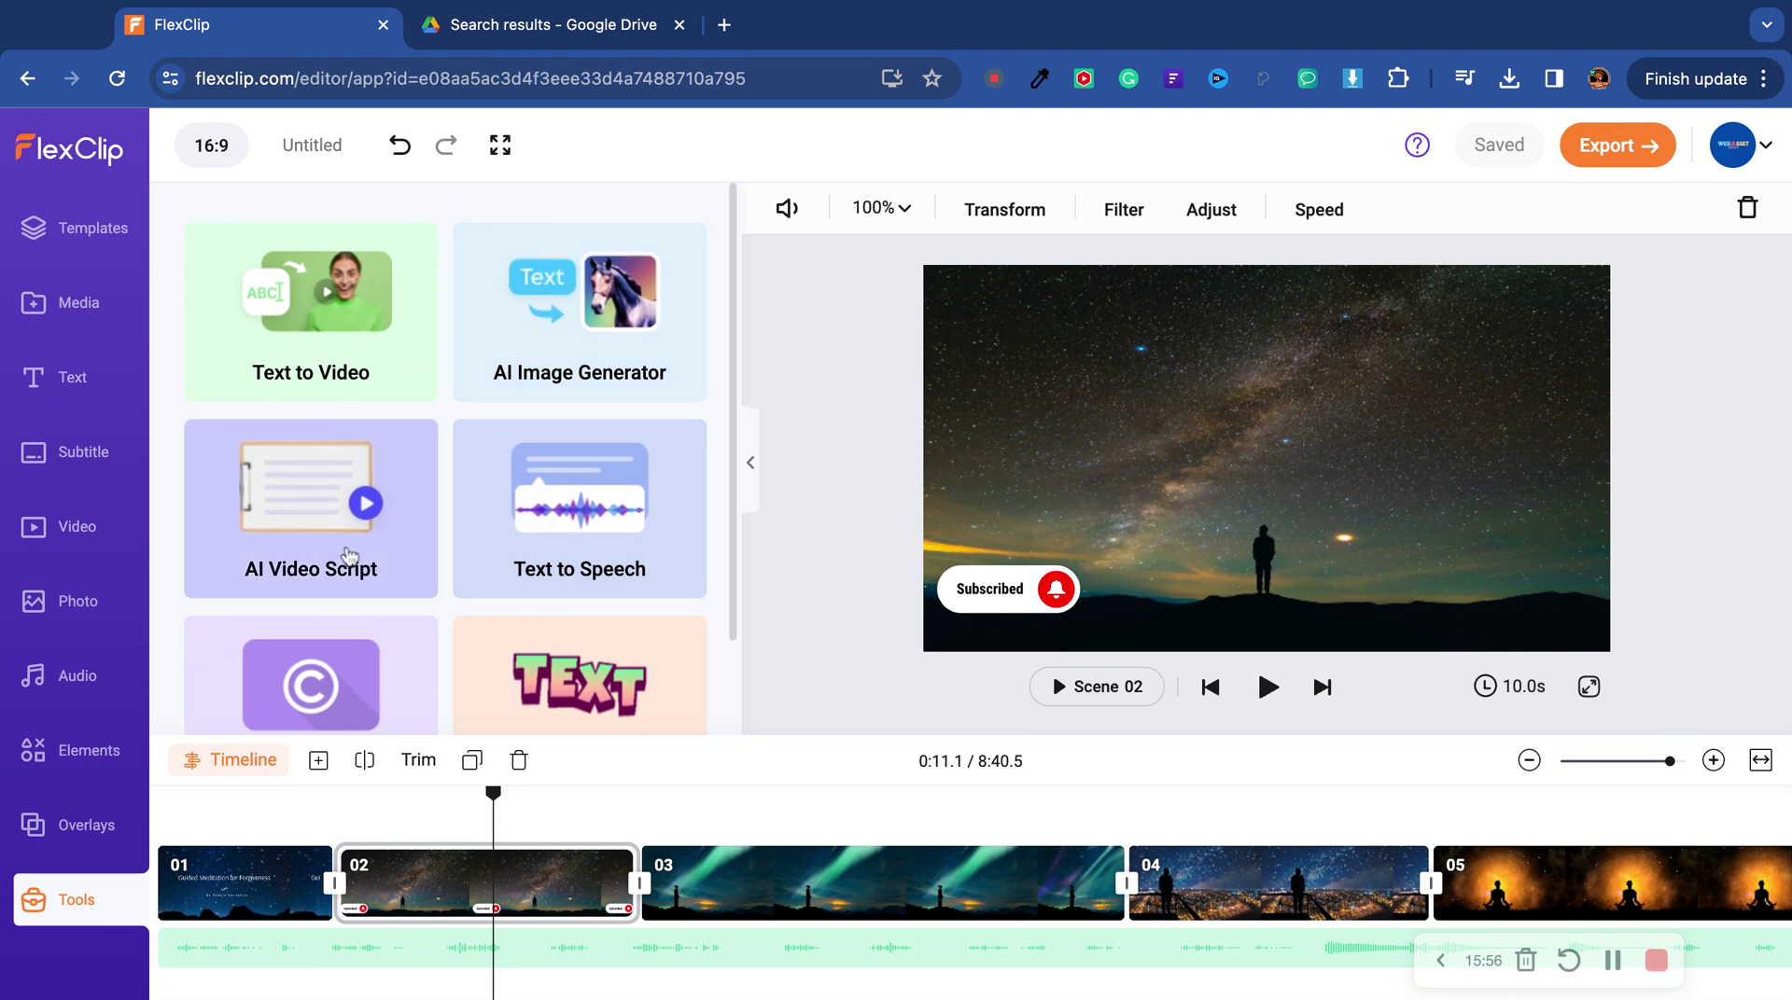
{"action": "scroll", "coordinate": [327, 597], "scroll_direction": "down", "scroll_amount": 2}
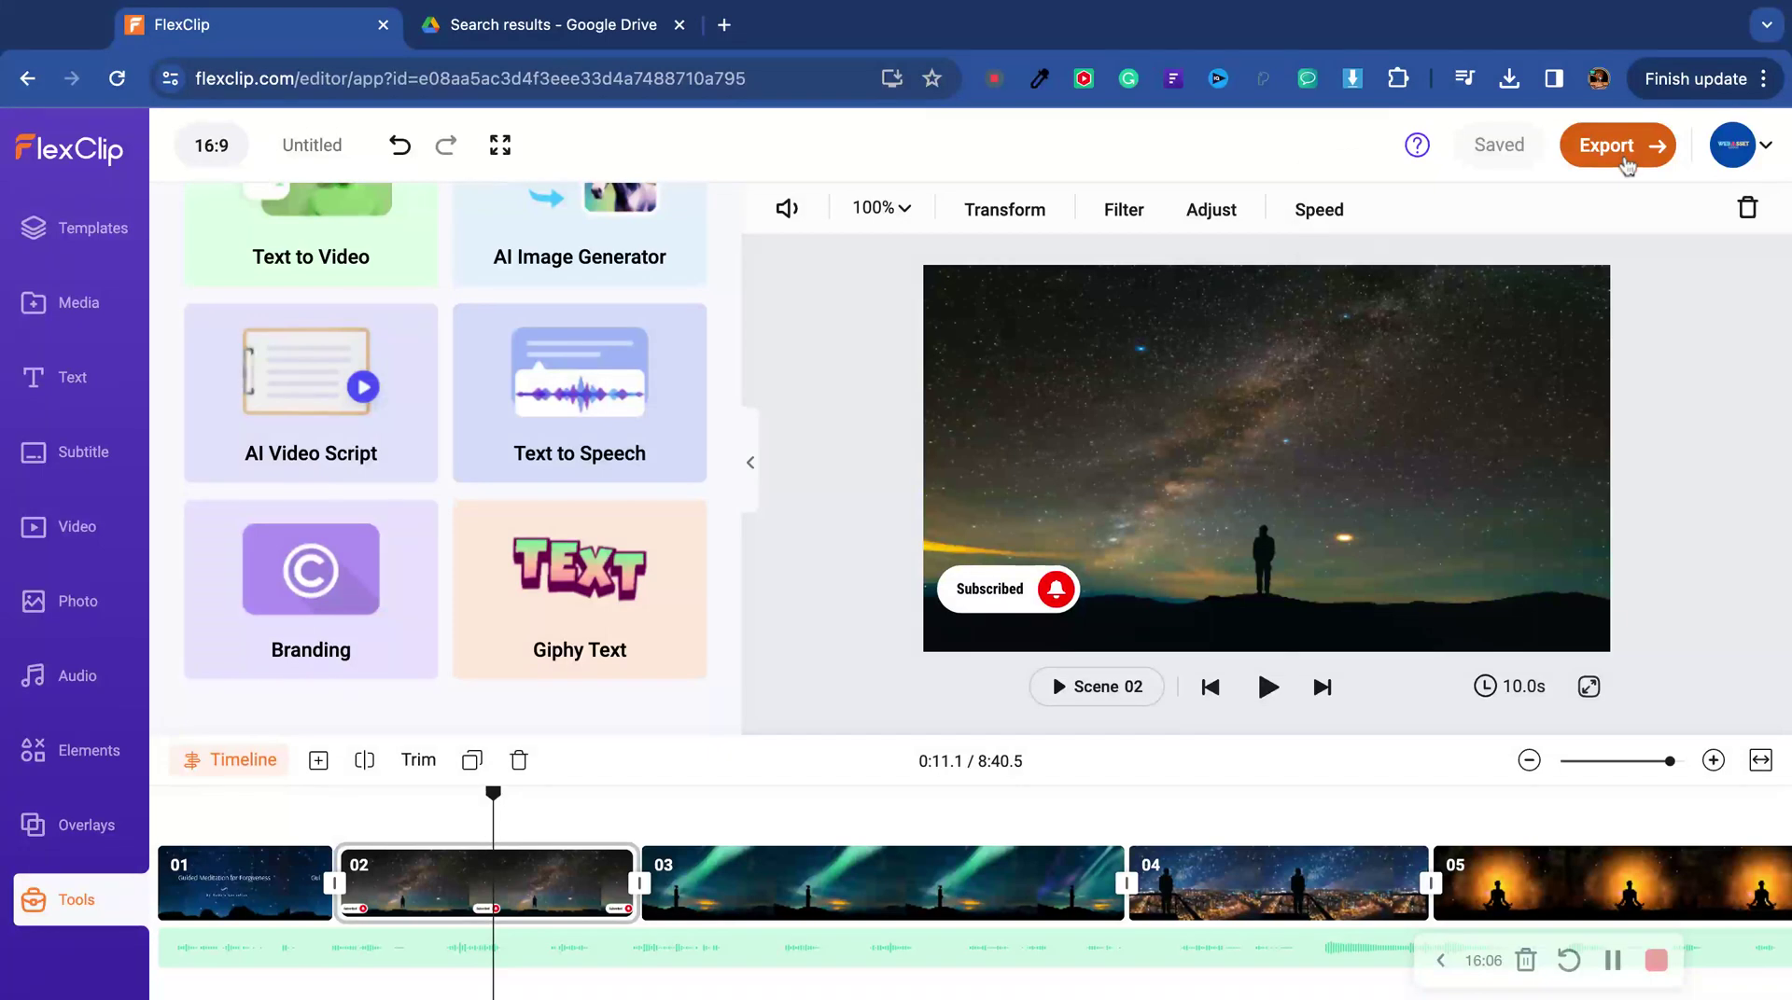
- Export the meditation video as a 1080p video
{"action": "left_click", "coordinate": [1624, 149]}
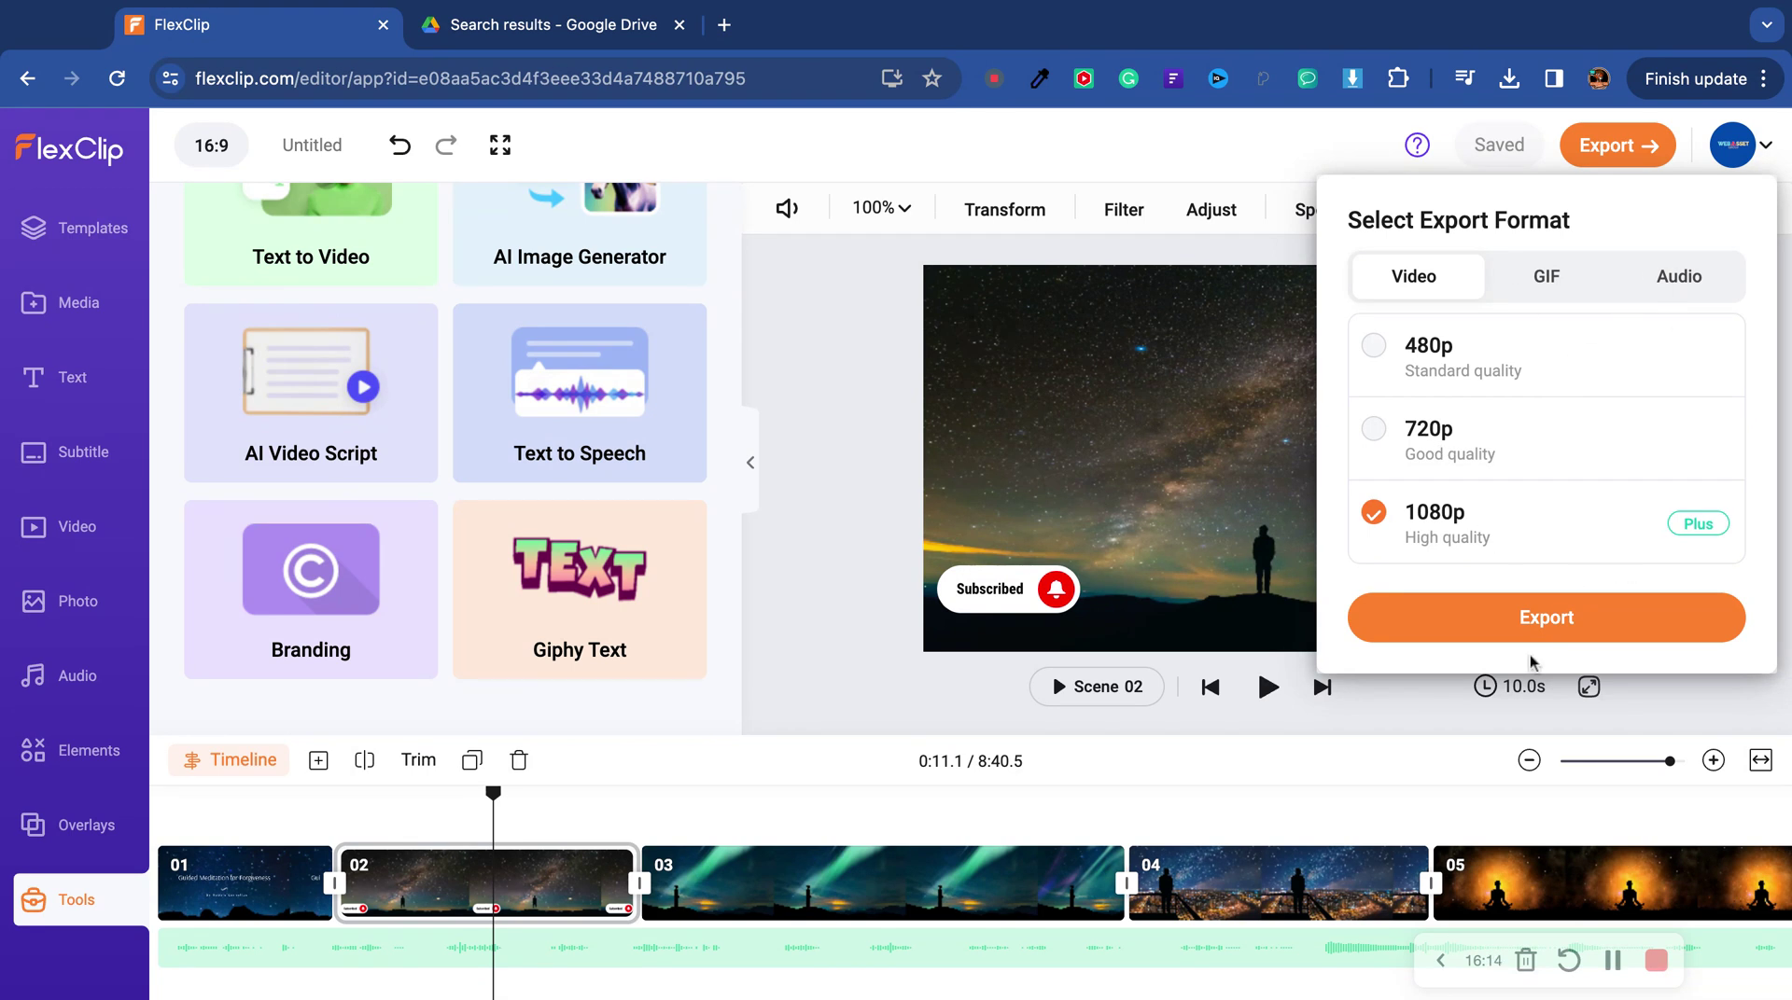
{"action": "left_click", "coordinate": [1530, 623]}
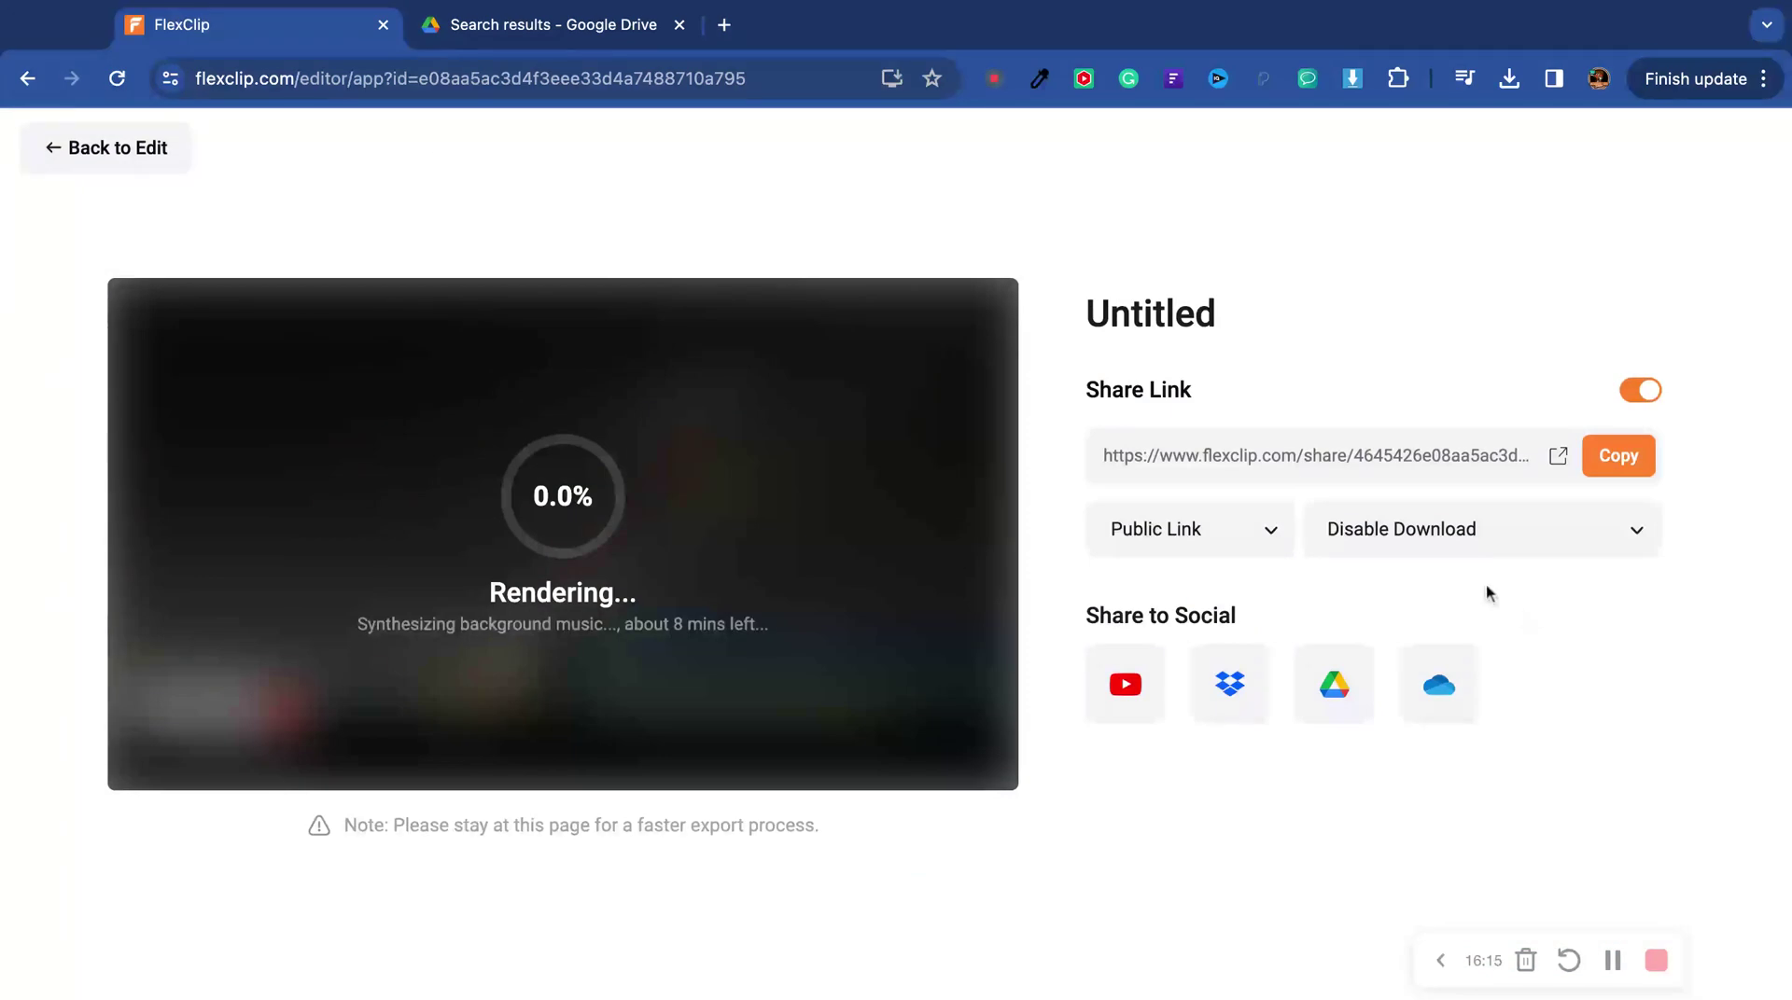
- Connect YouTube, delete #madewithflexclip from the description, and upload the video publicly
{"action": "left_click", "coordinate": [1136, 700]}
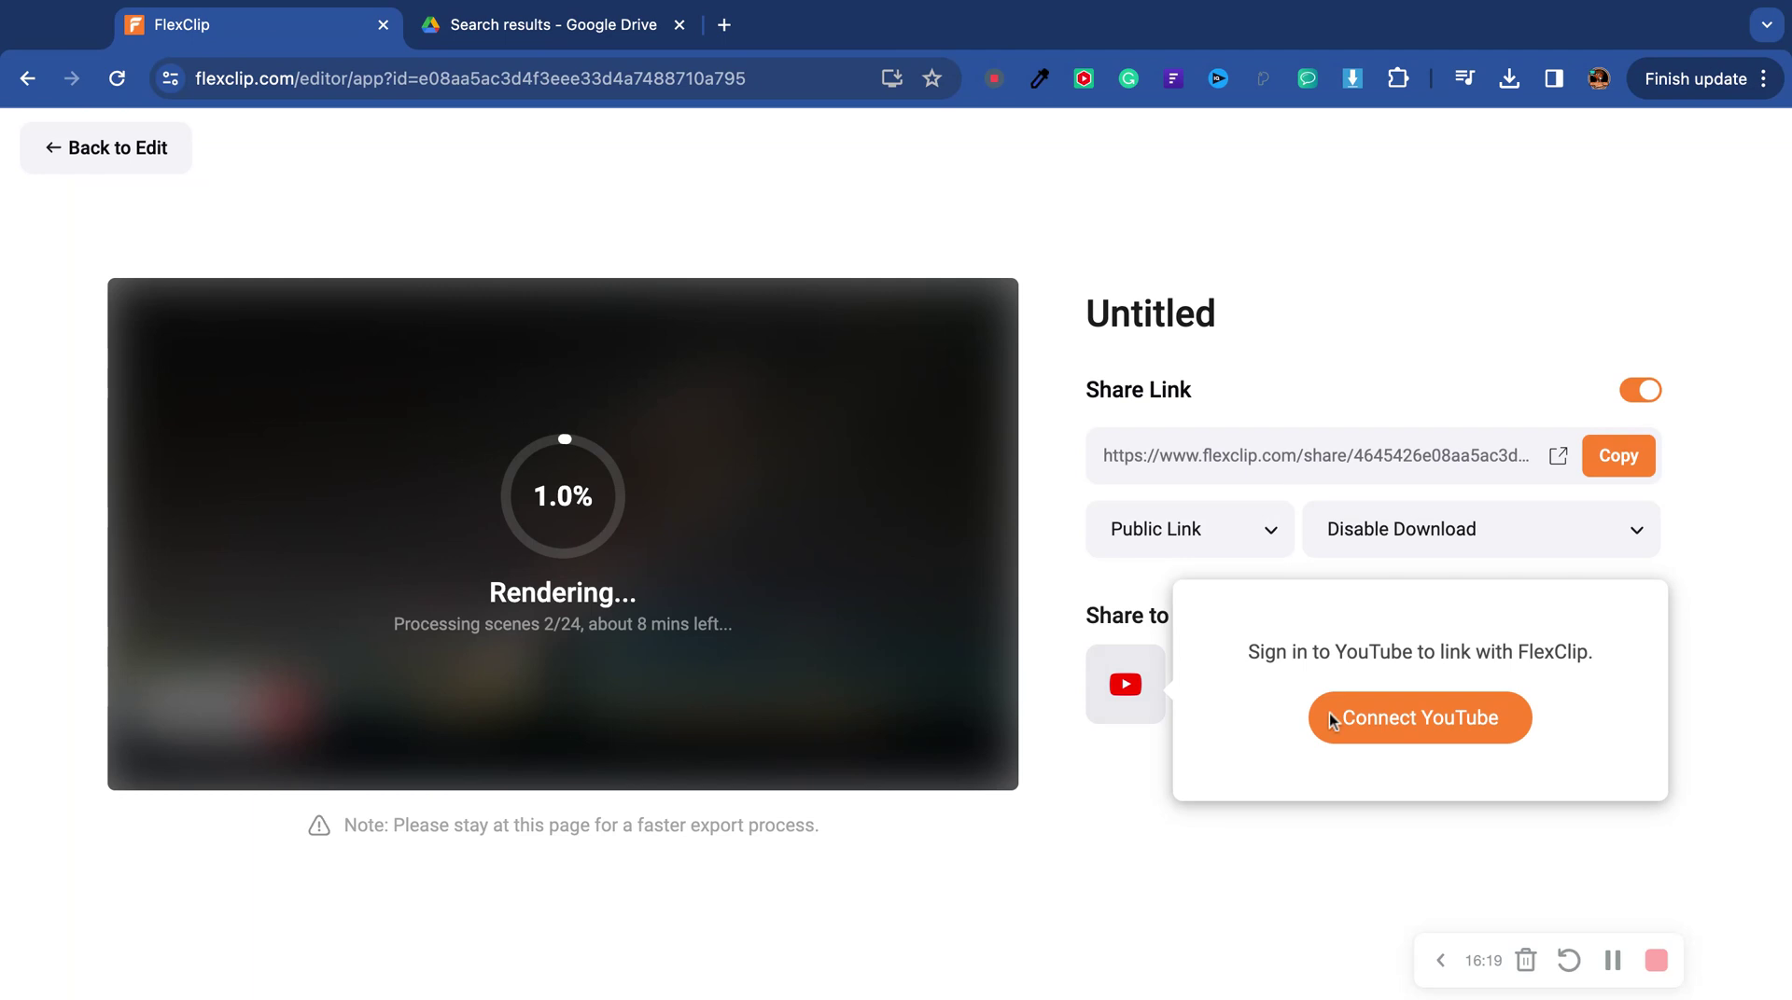
{"action": "left_click", "coordinate": [1428, 739]}
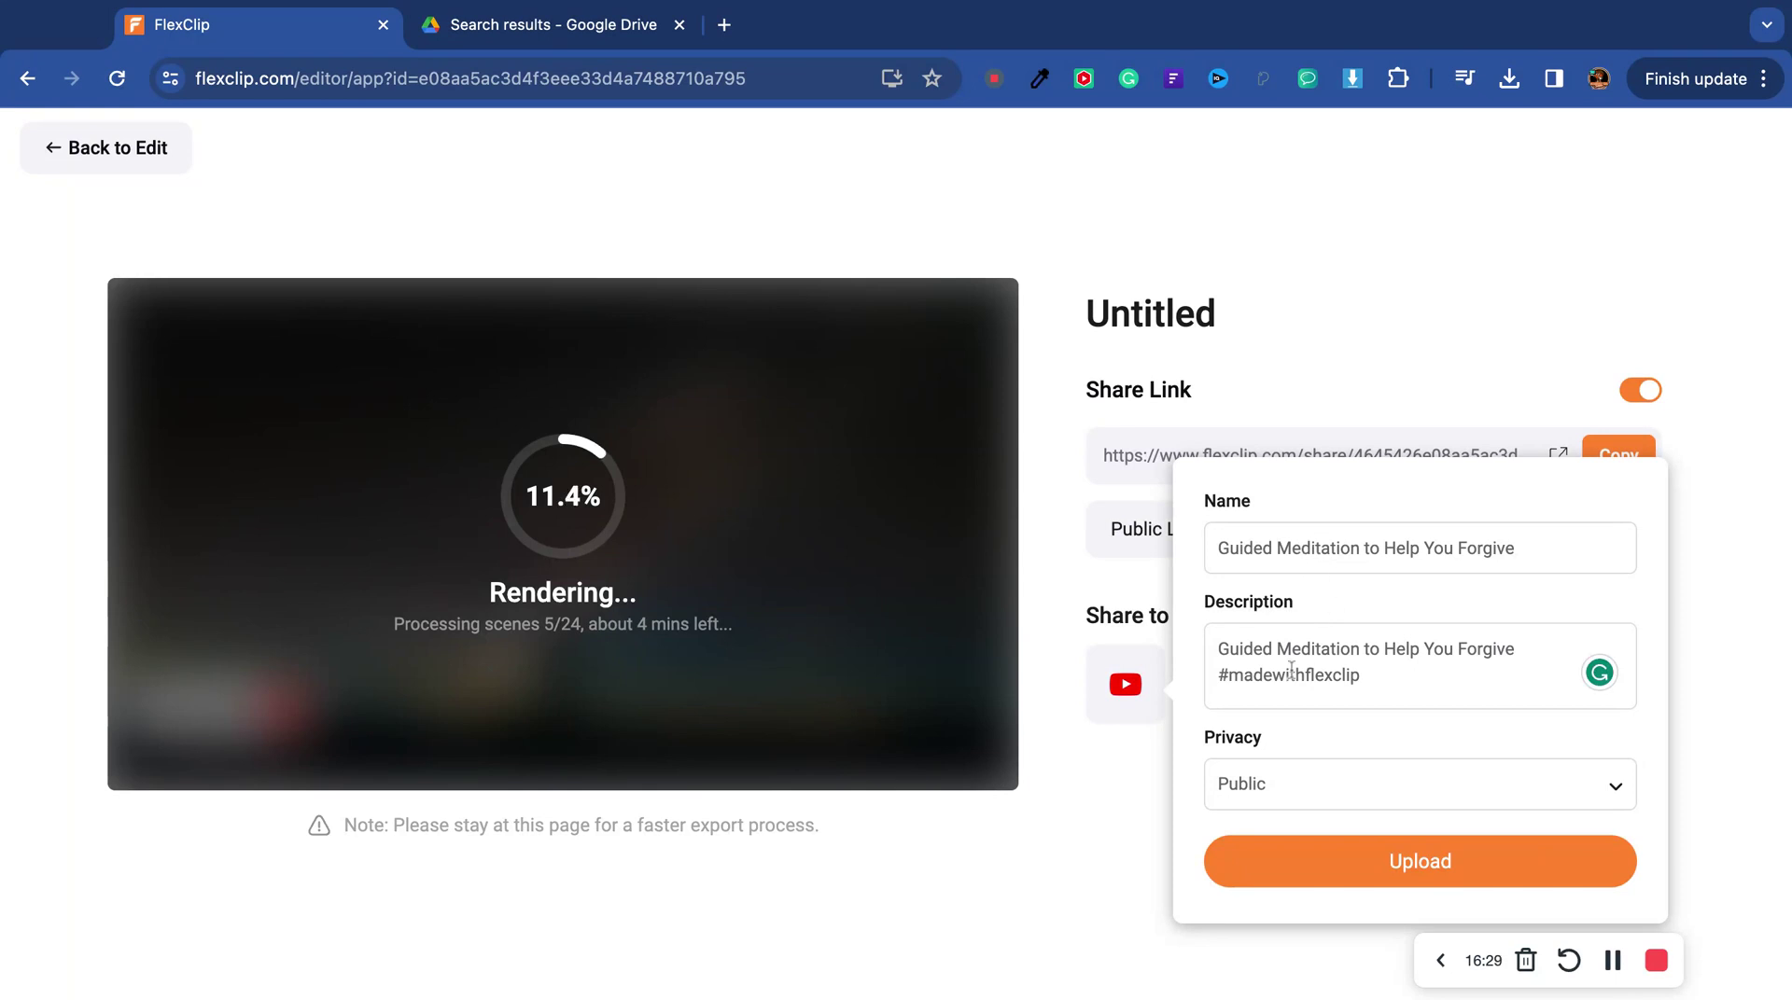
{"action": "triple_click", "coordinate": [1332, 648]}
{"action": "left_click", "coordinate": [1242, 672]}
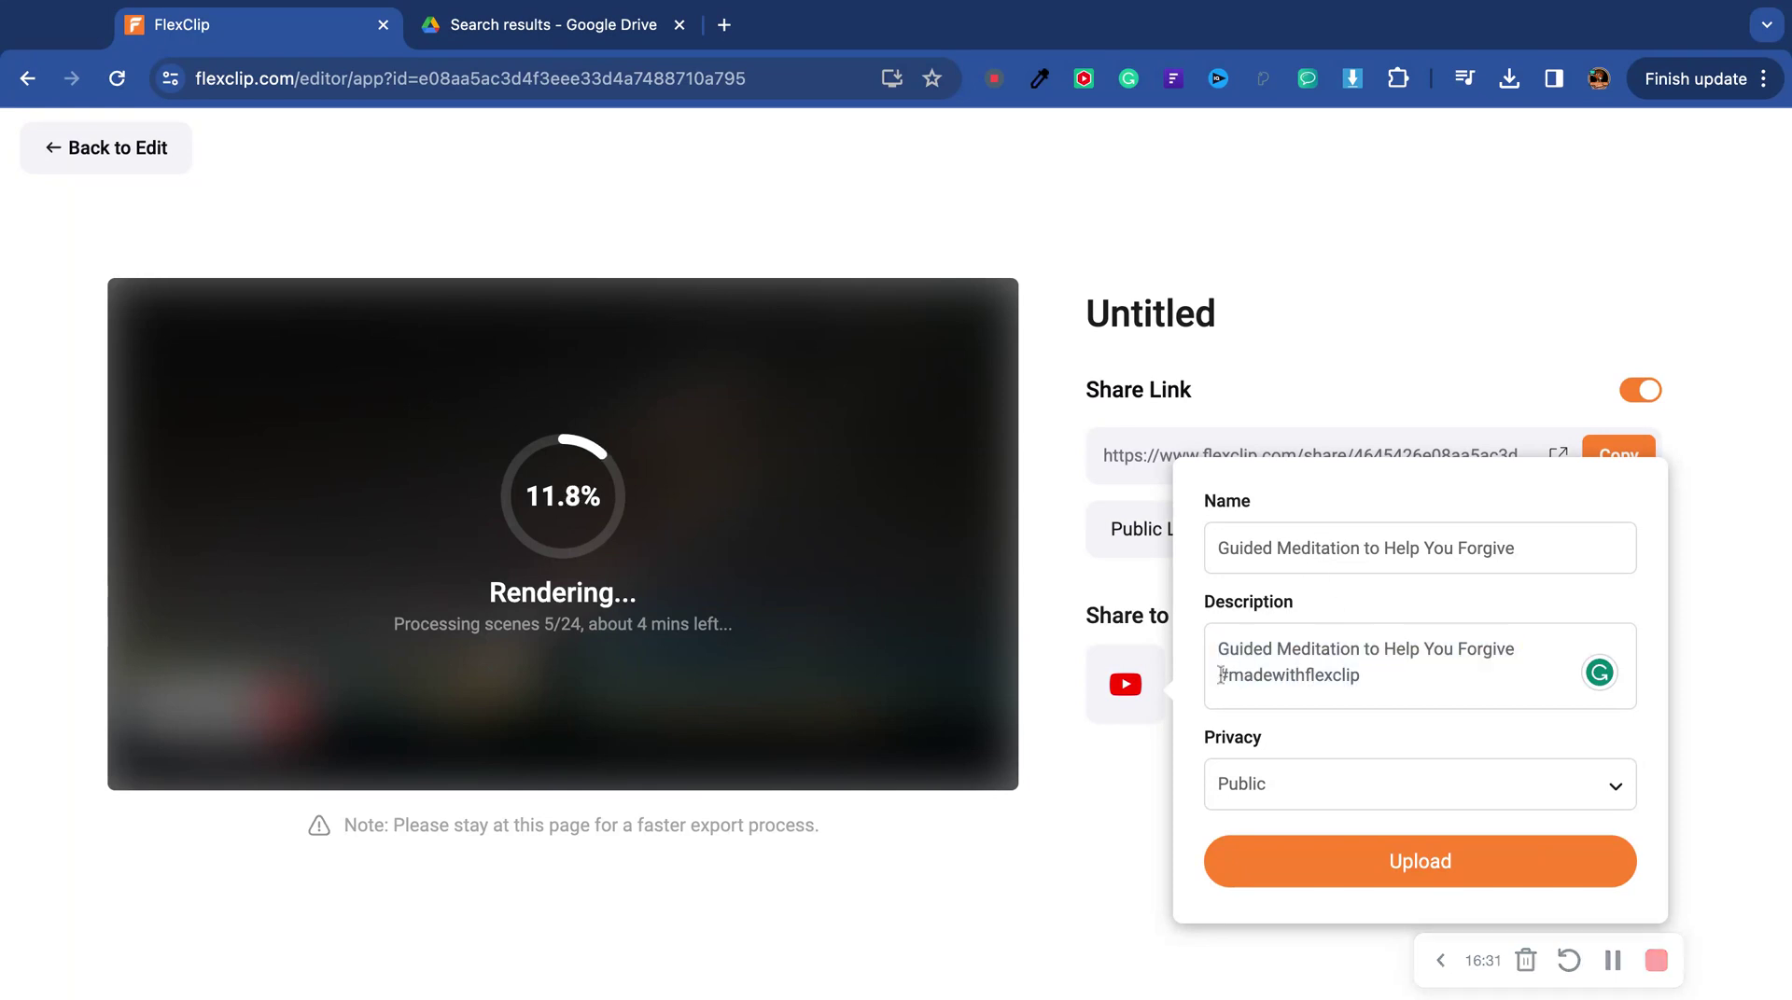
{"action": "double_click", "coordinate": [1223, 675]}
{"action": "key", "text": "BackSpace"}
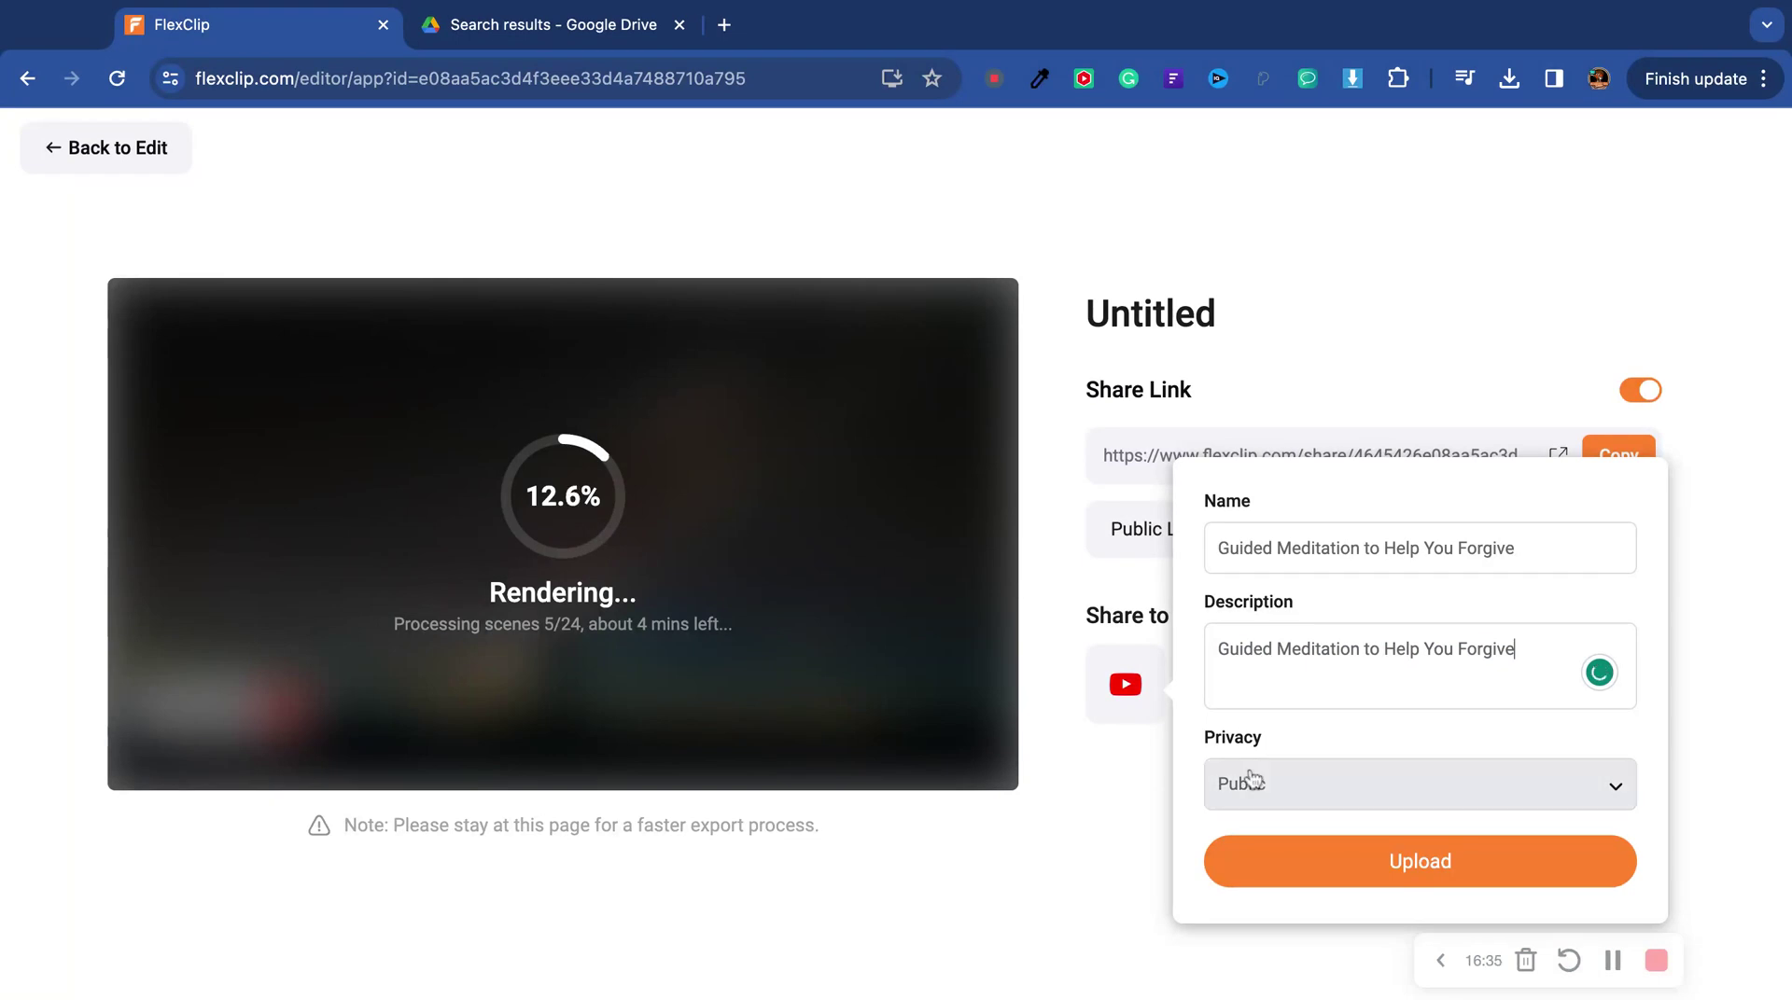
{"action": "left_click", "coordinate": [1411, 859]}
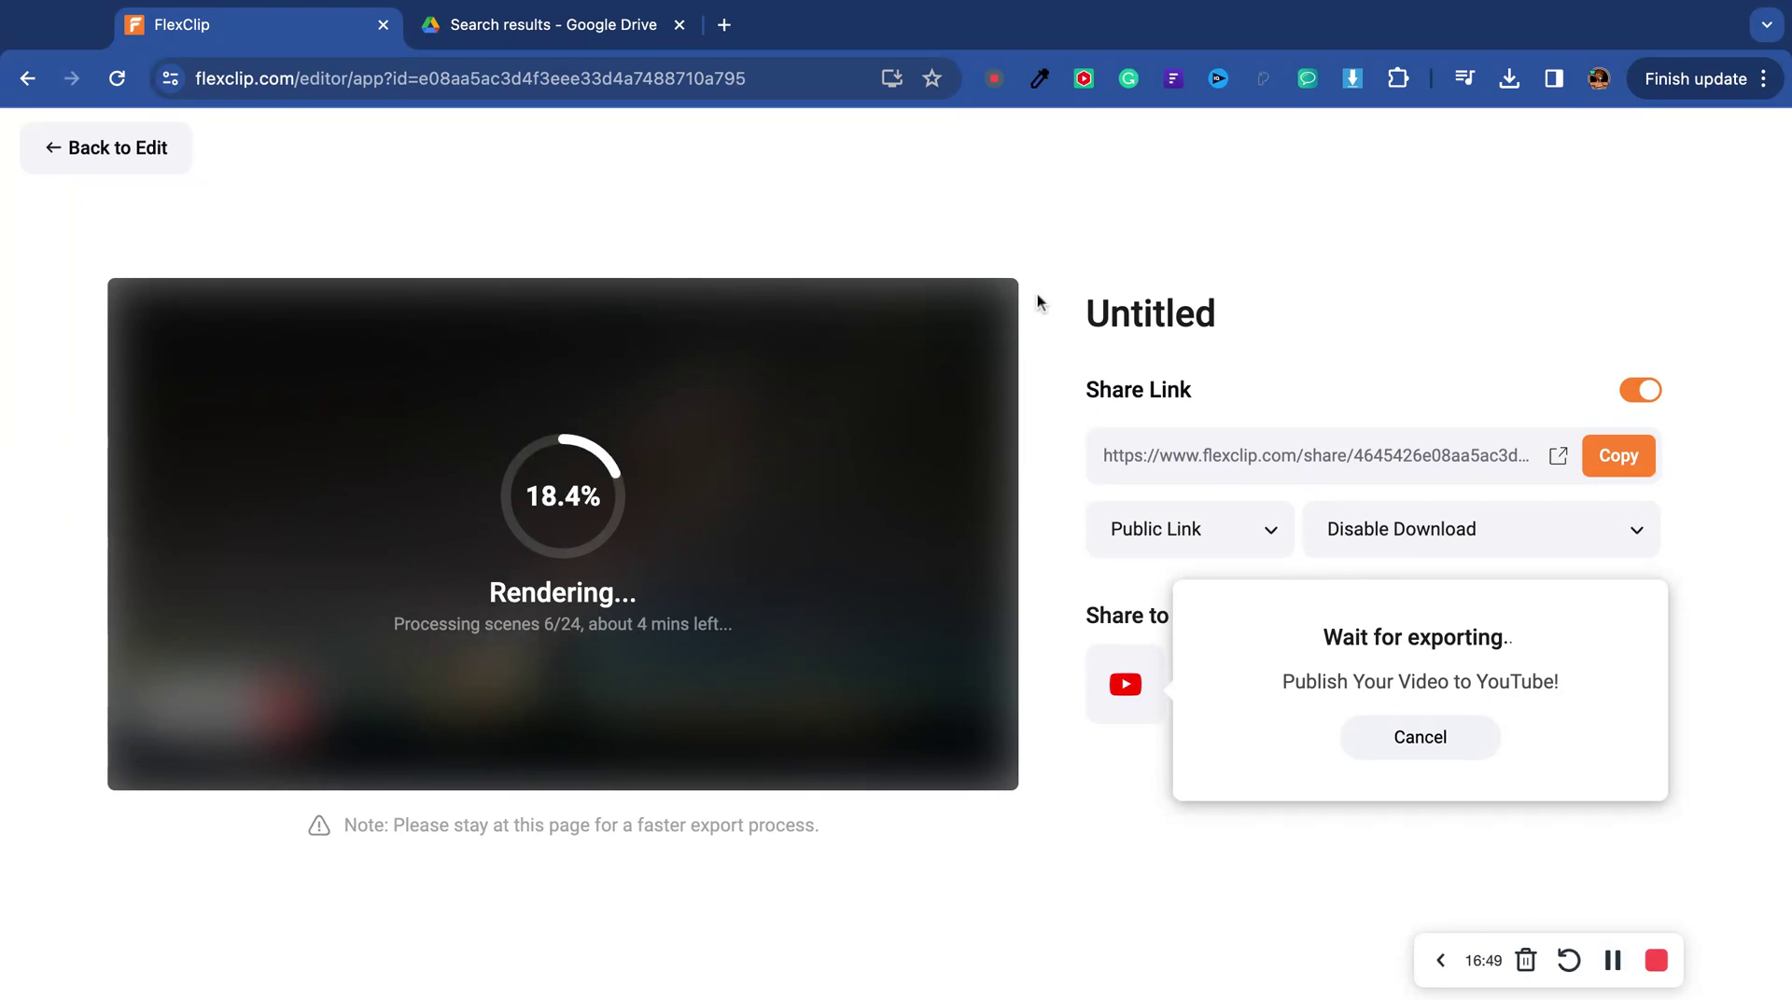
{"action": "left_click", "coordinate": [724, 25]}
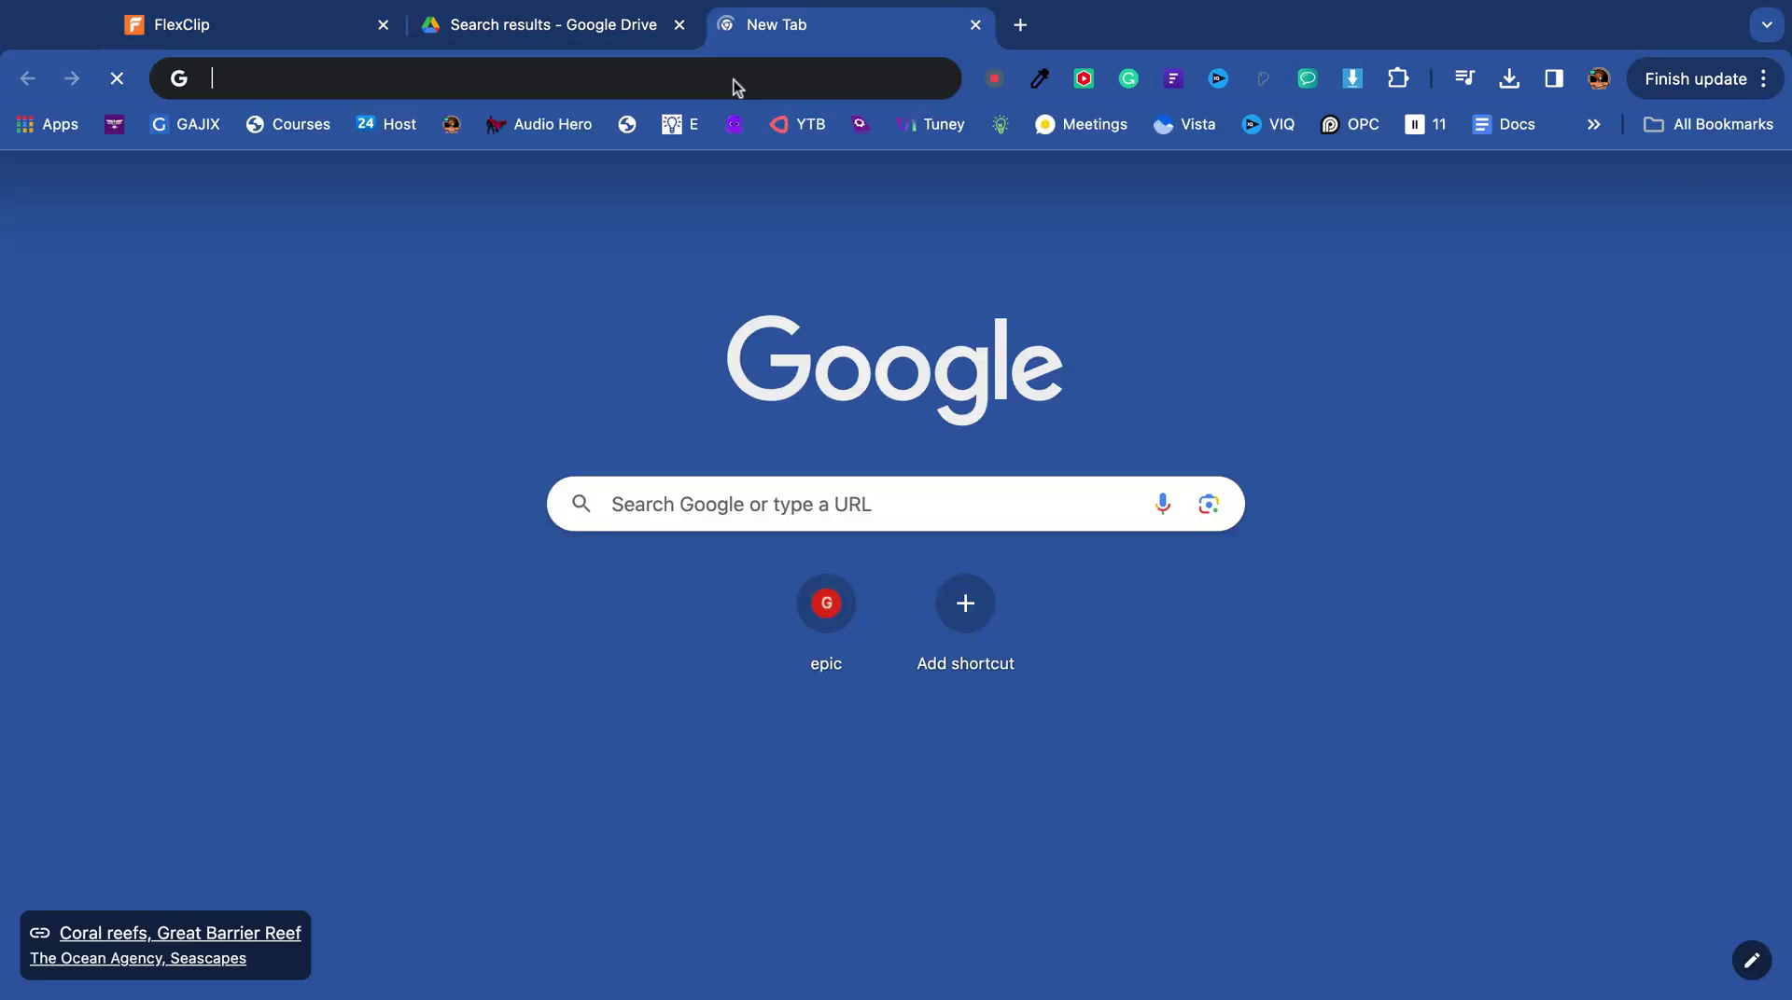
- Open YouTube Studio's Channel content from youtube.com, then return to the FlexClip export progress
{"action": "type", "text": "youtube.com"}
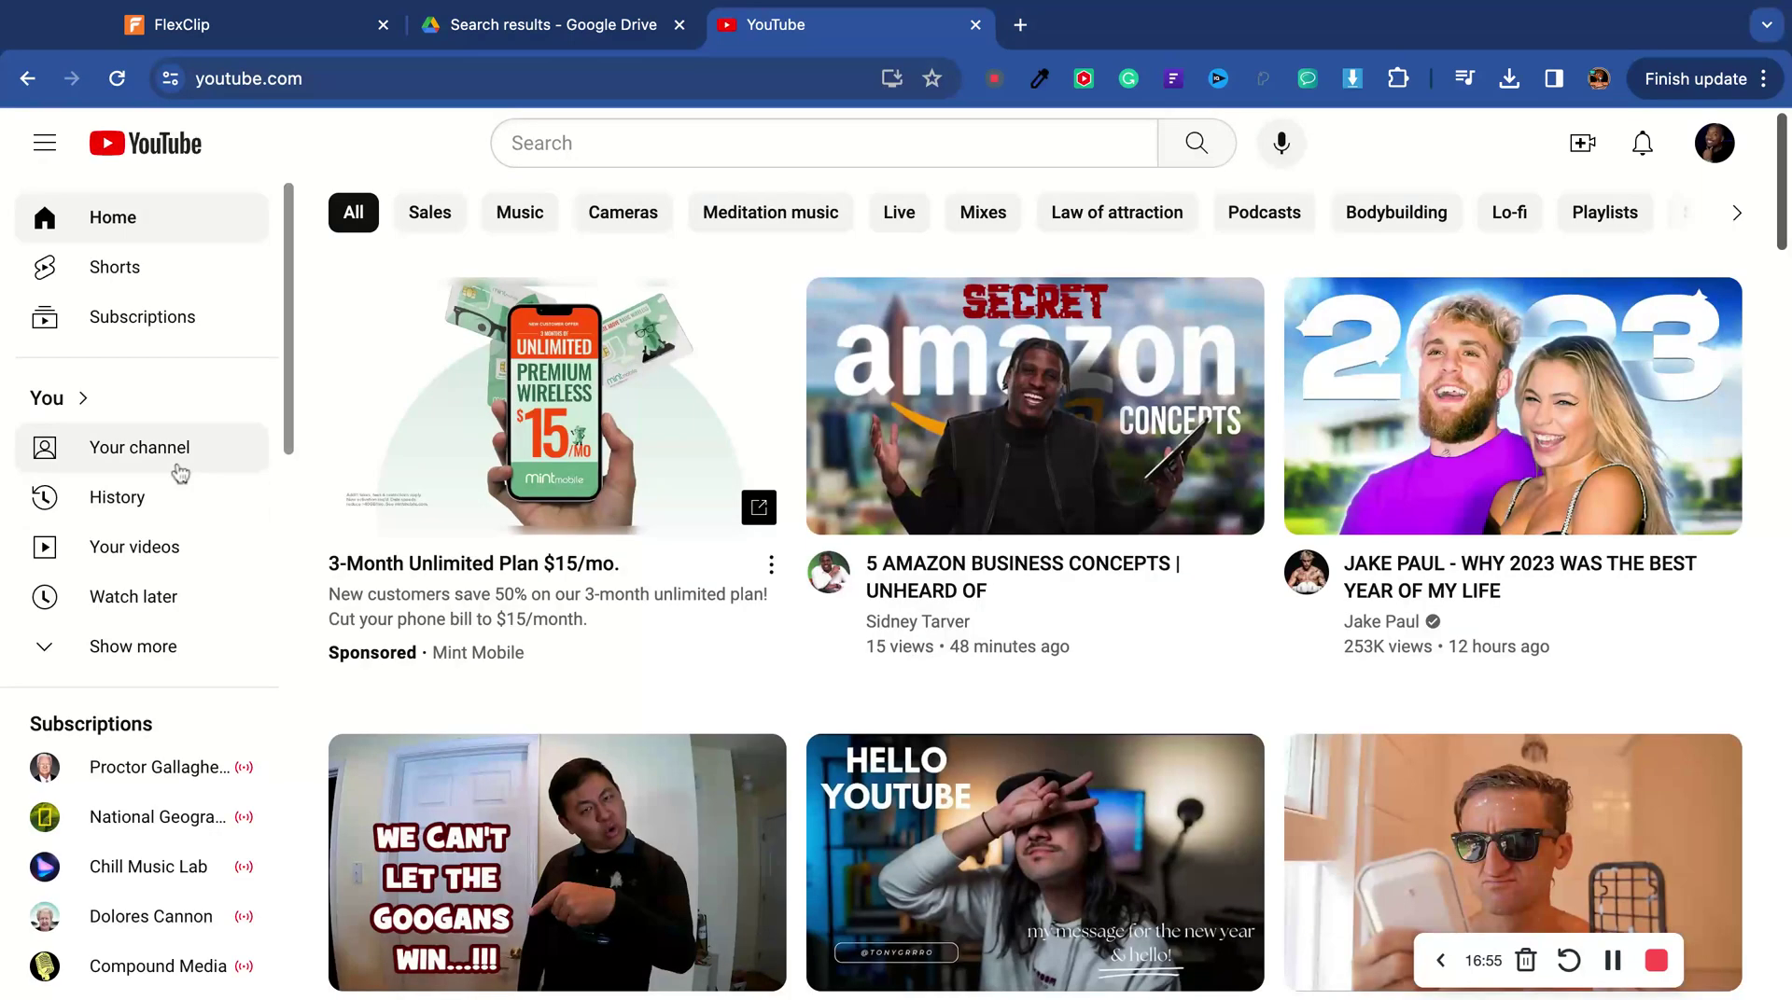
{"action": "left_click", "coordinate": [189, 550]}
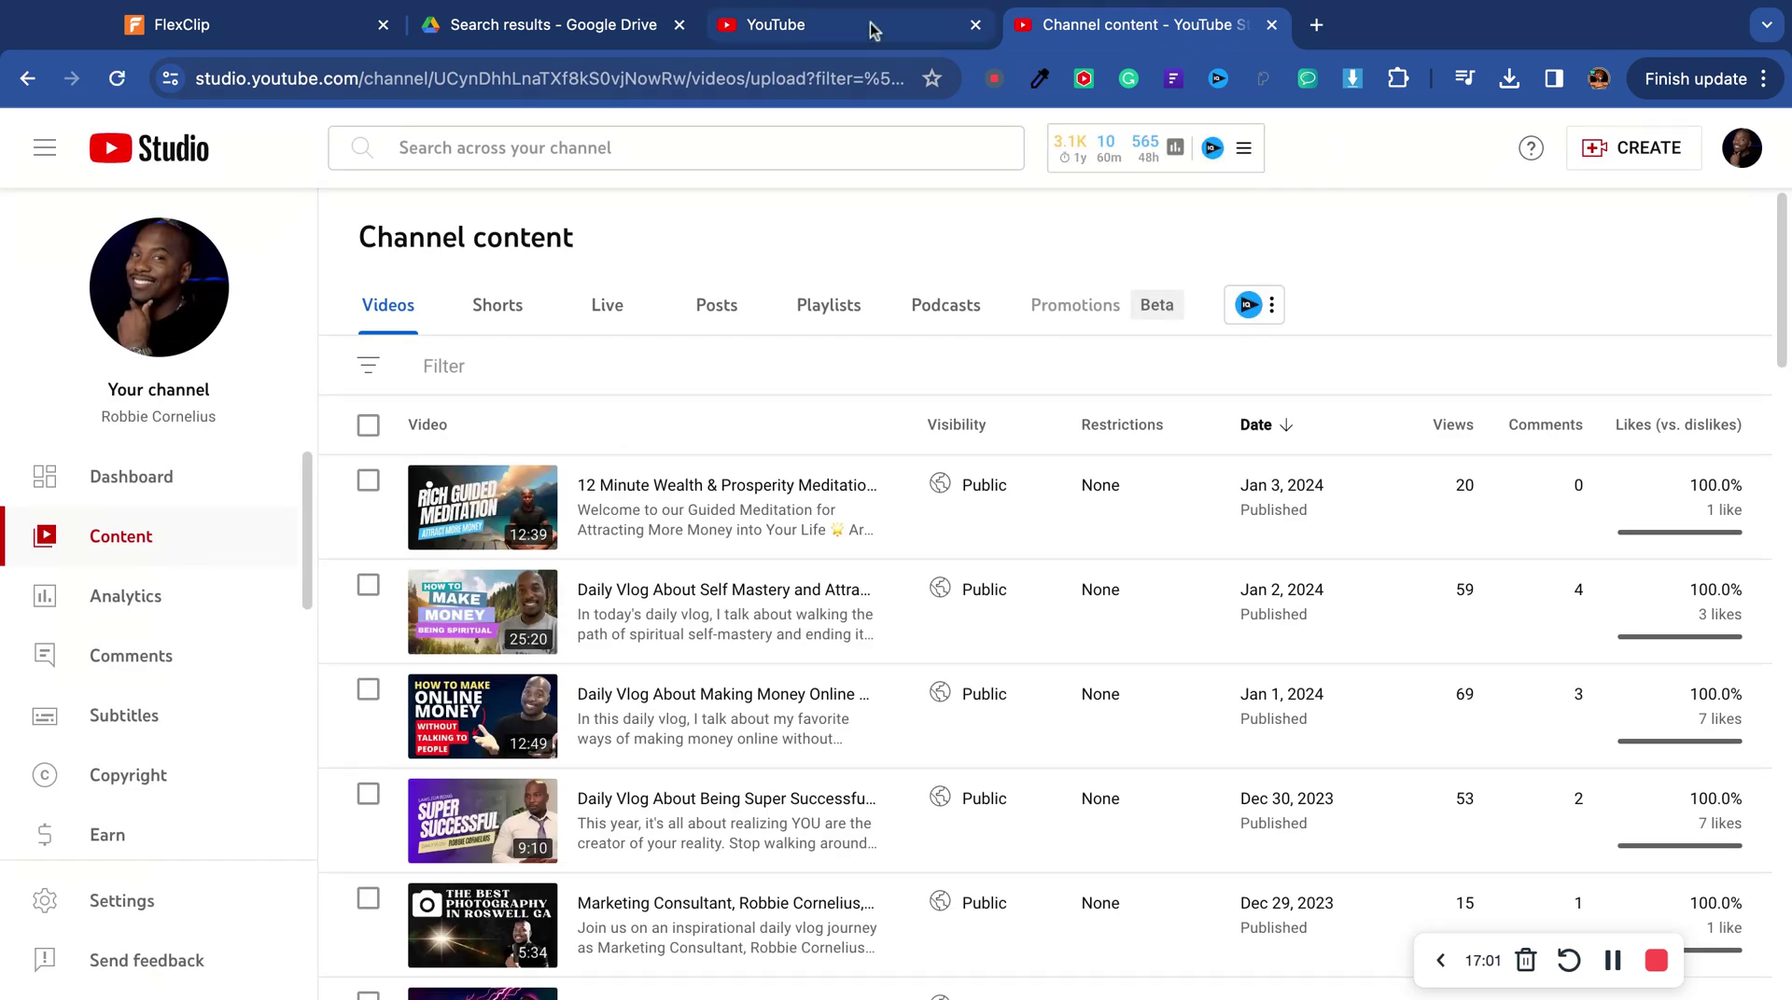
{"action": "left_click", "coordinate": [289, 25]}
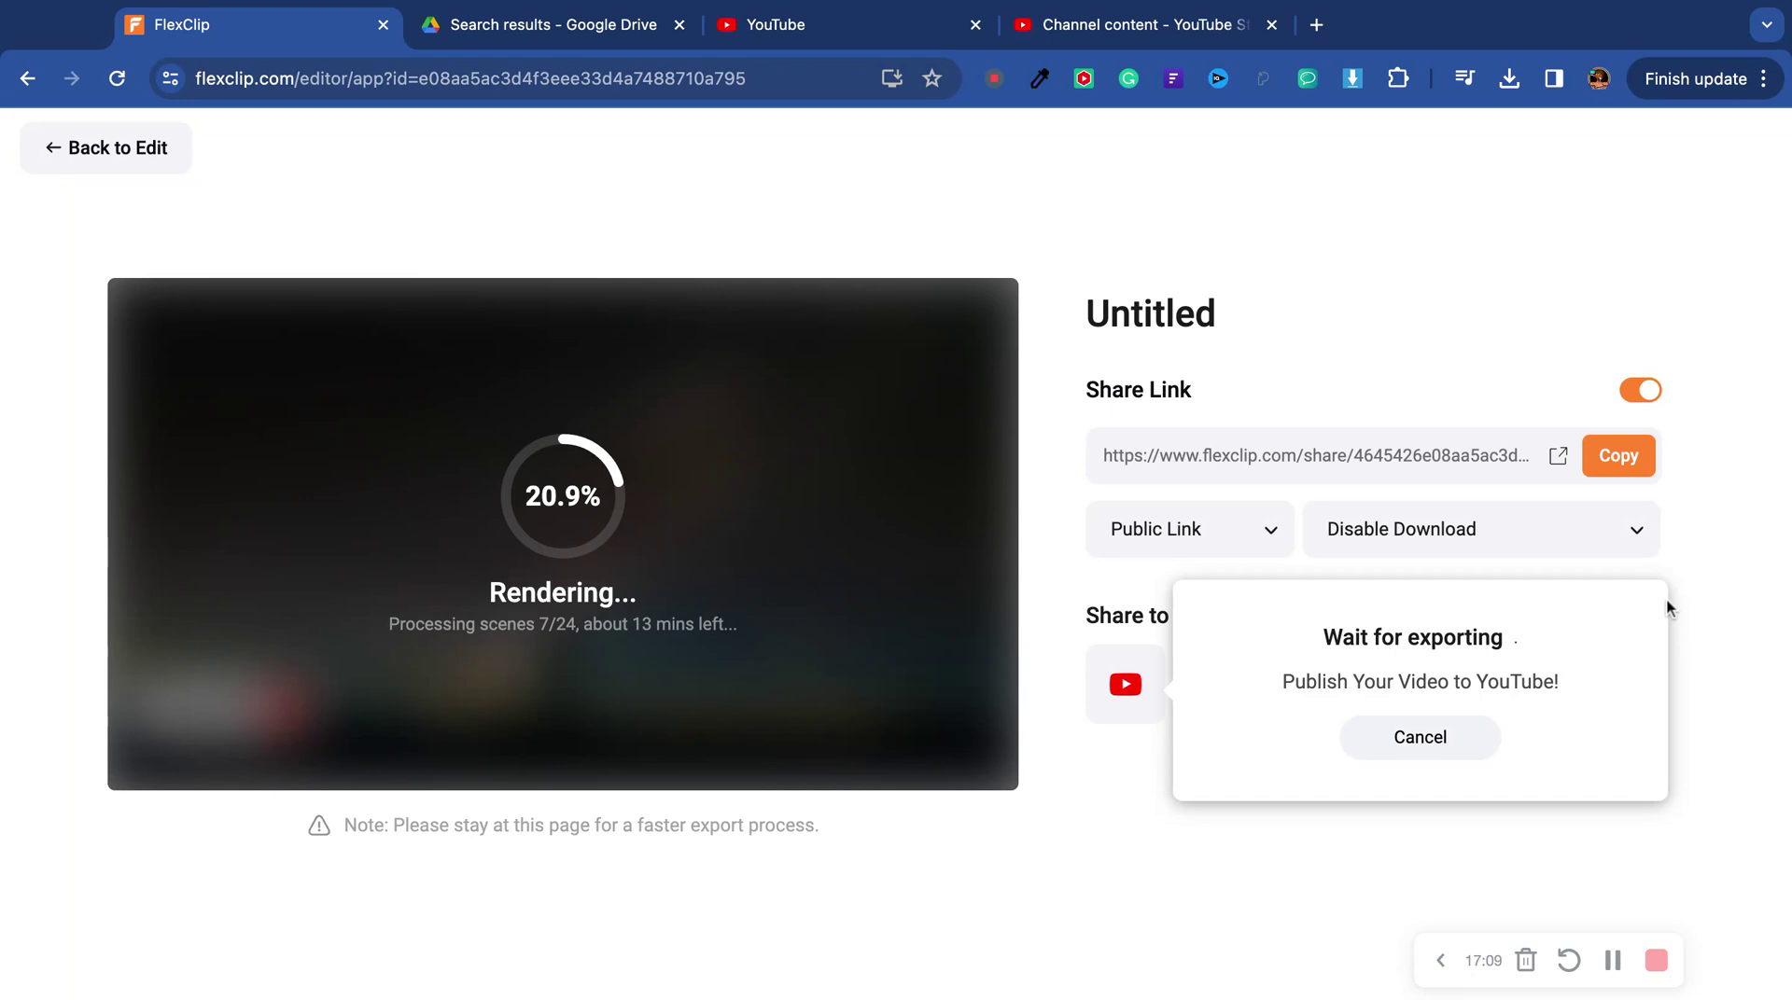
- Load the copied FlexClip share link in a new tab, then view the upload Pending in Channel content
{"action": "left_click", "coordinate": [1617, 459]}
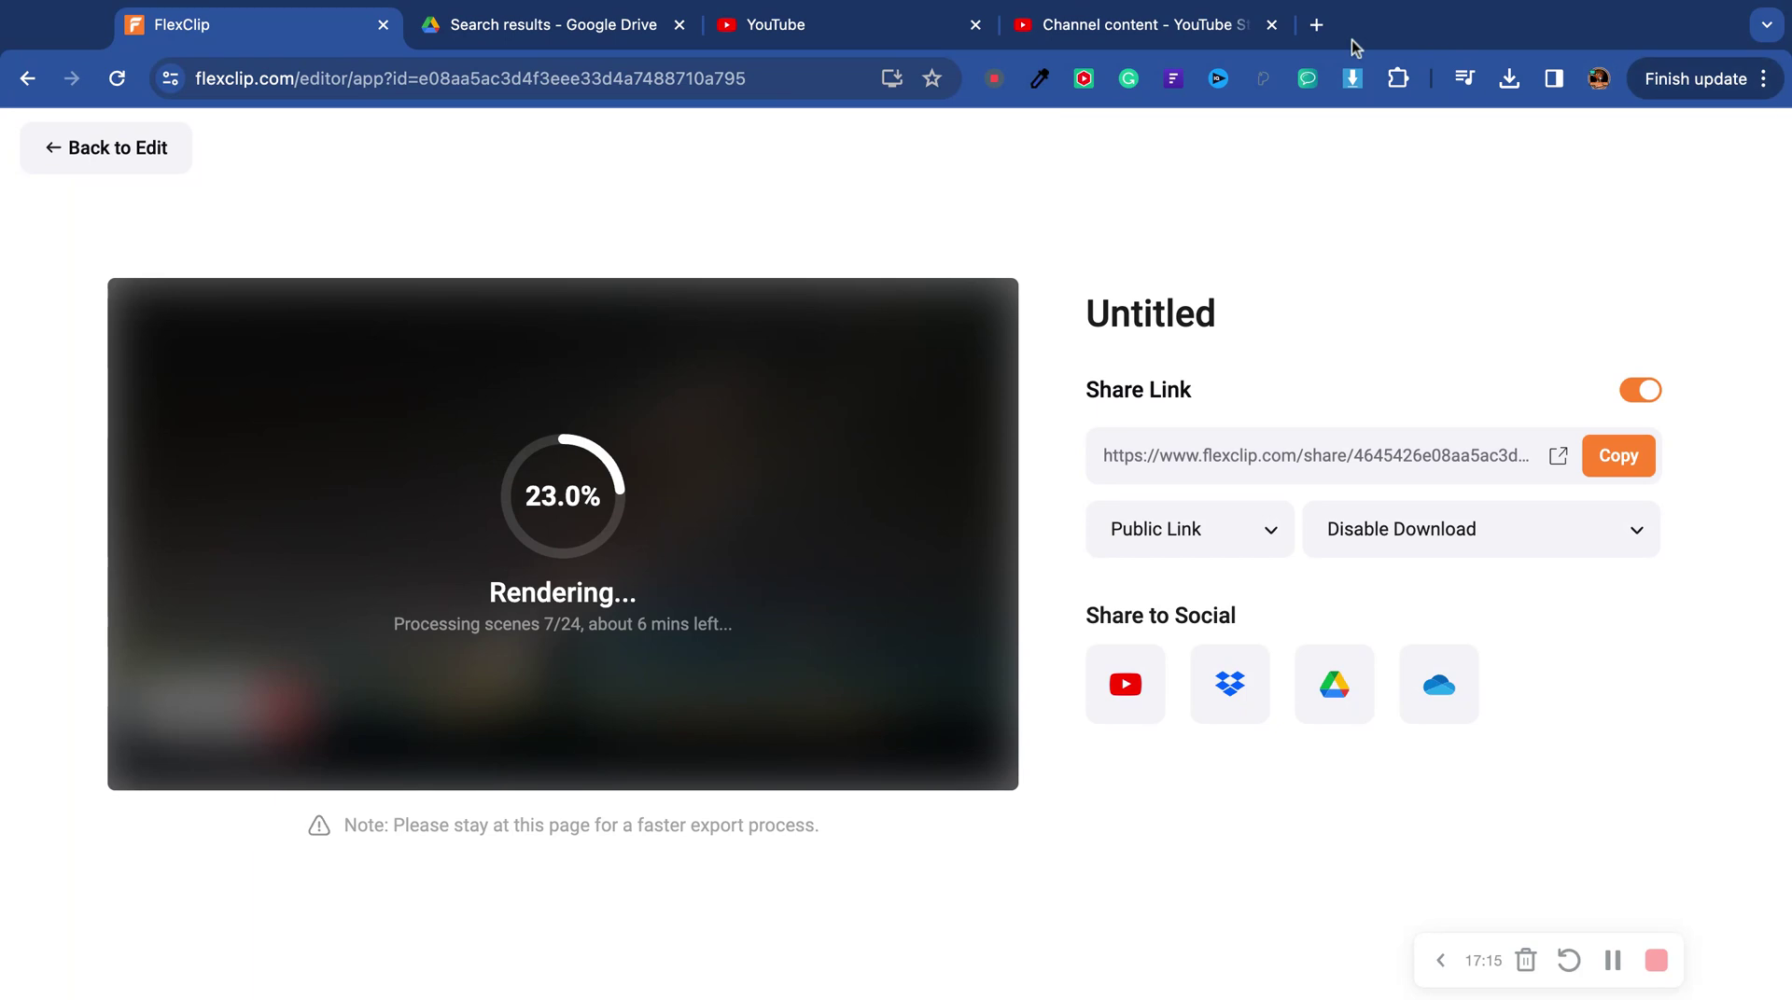
{"action": "left_click", "coordinate": [1317, 29]}
{"action": "key", "text": "super+v"}
{"action": "key", "text": "Return"}
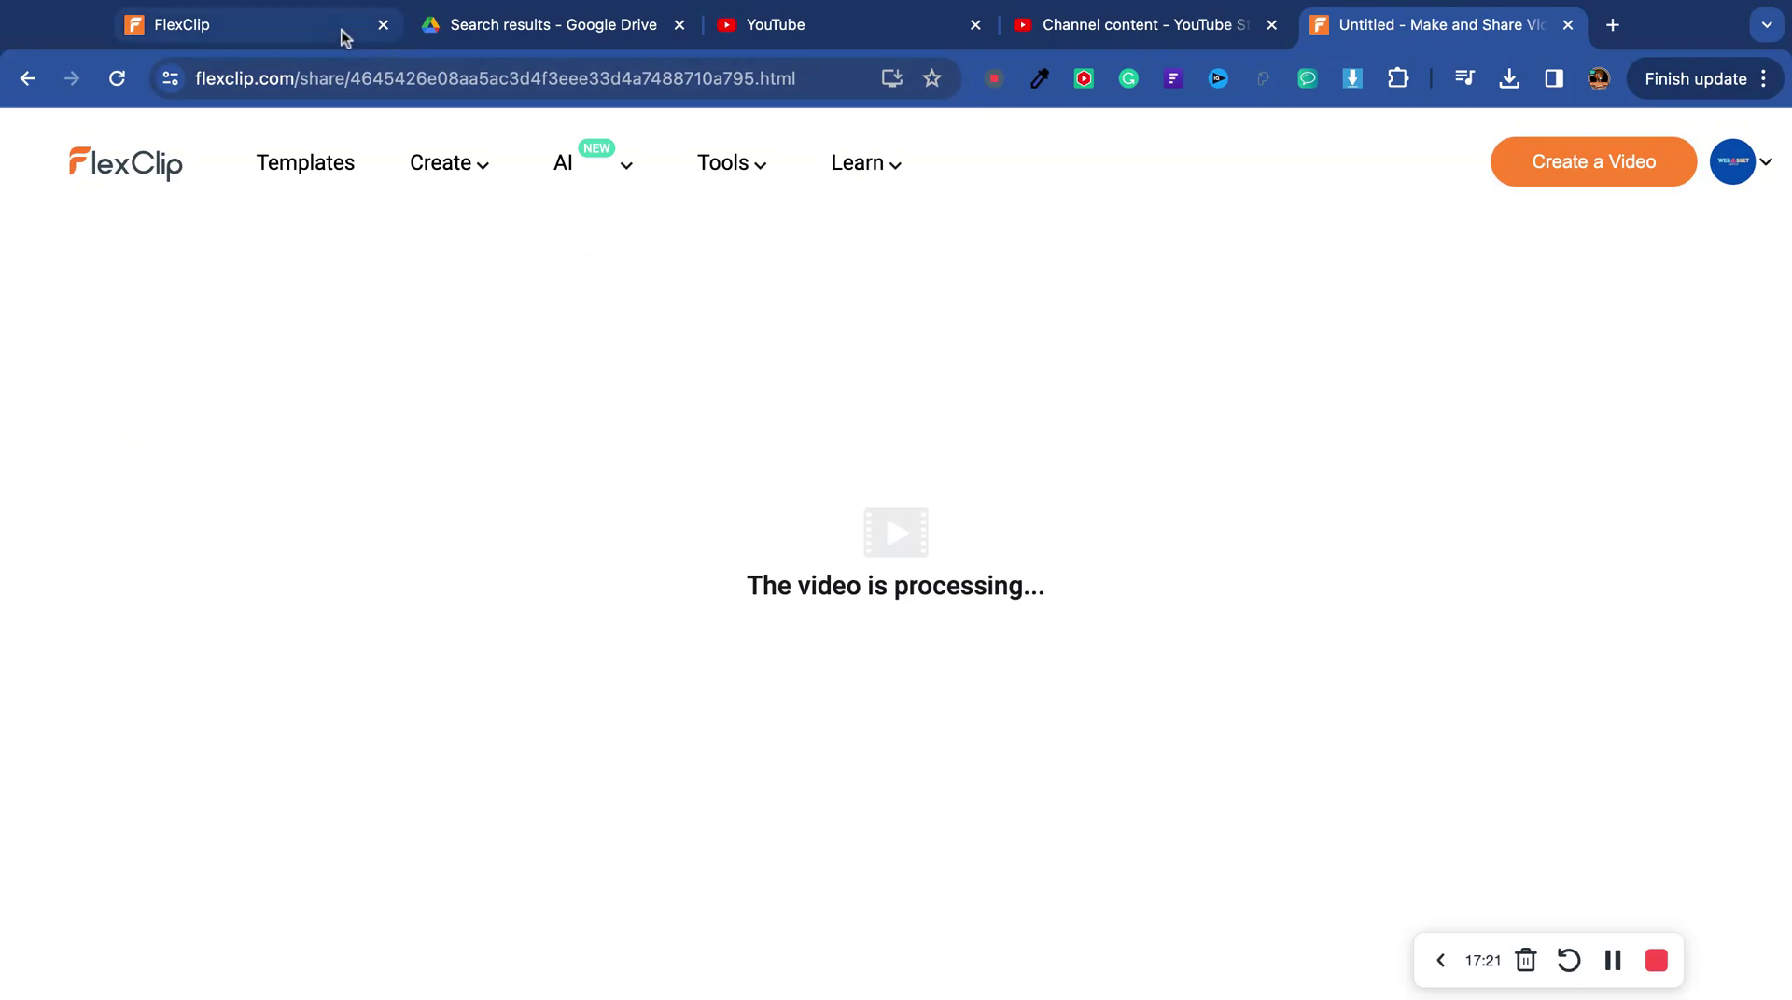
{"action": "left_click", "coordinate": [343, 38]}
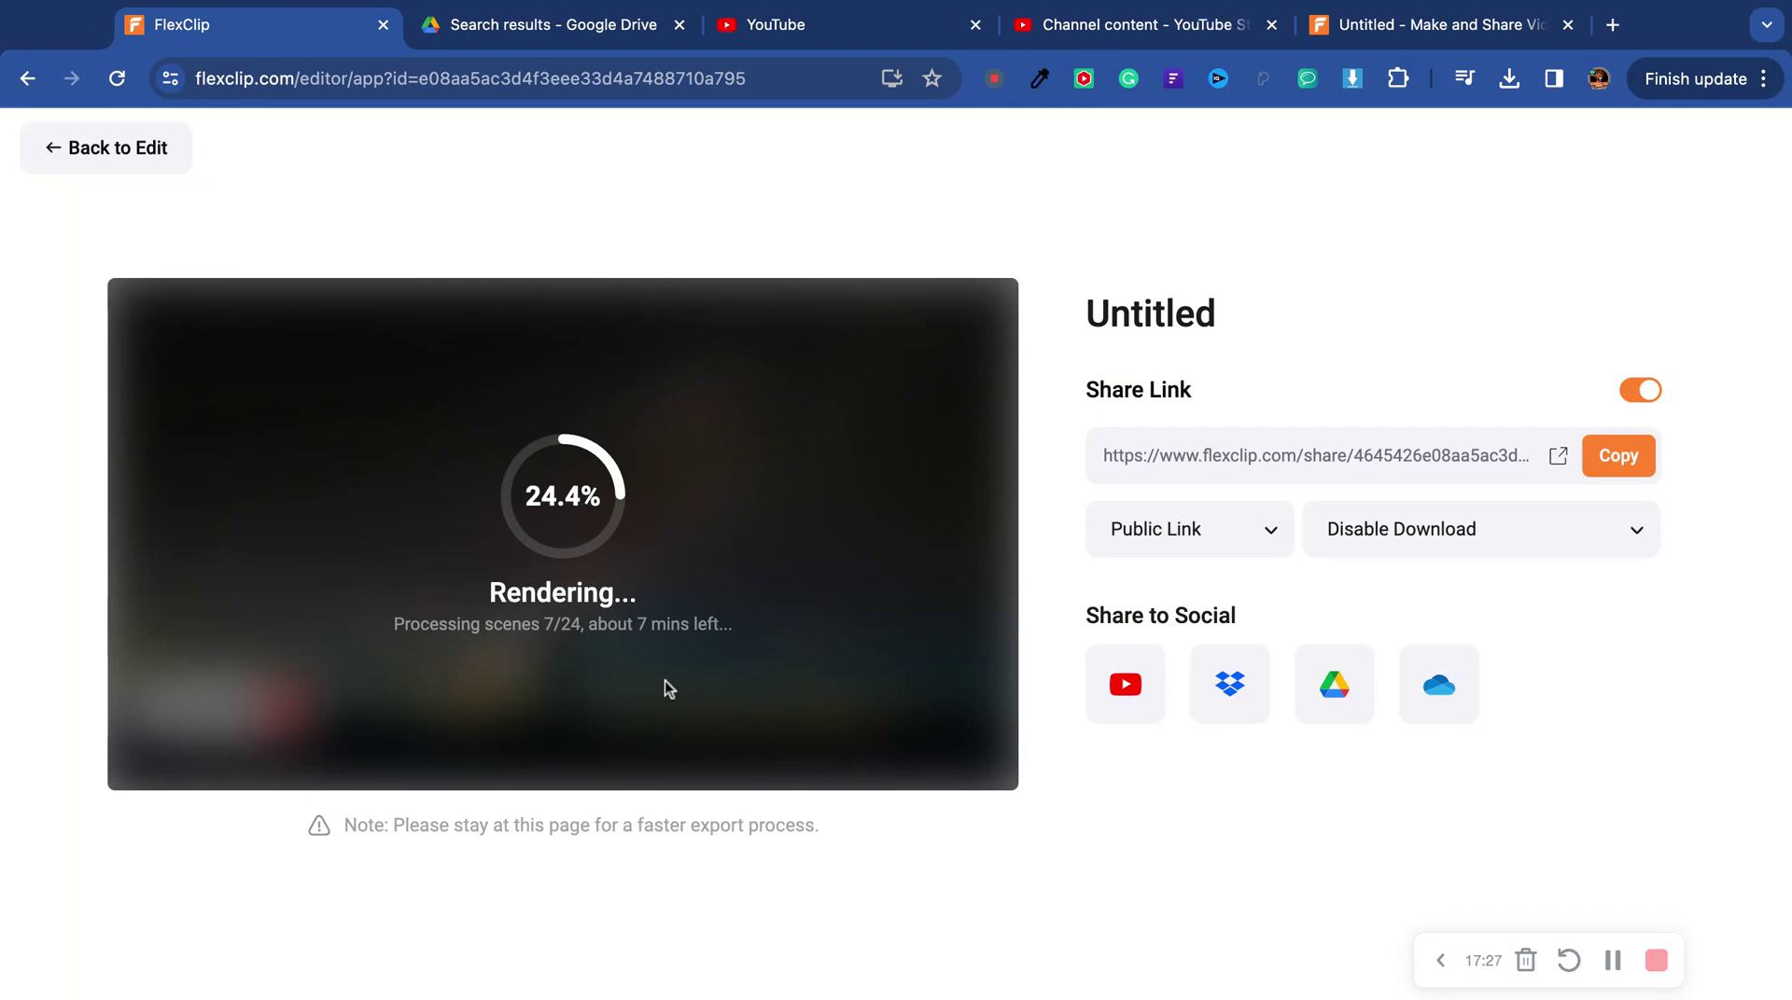
{"action": "left_click", "coordinate": [1609, 961]}
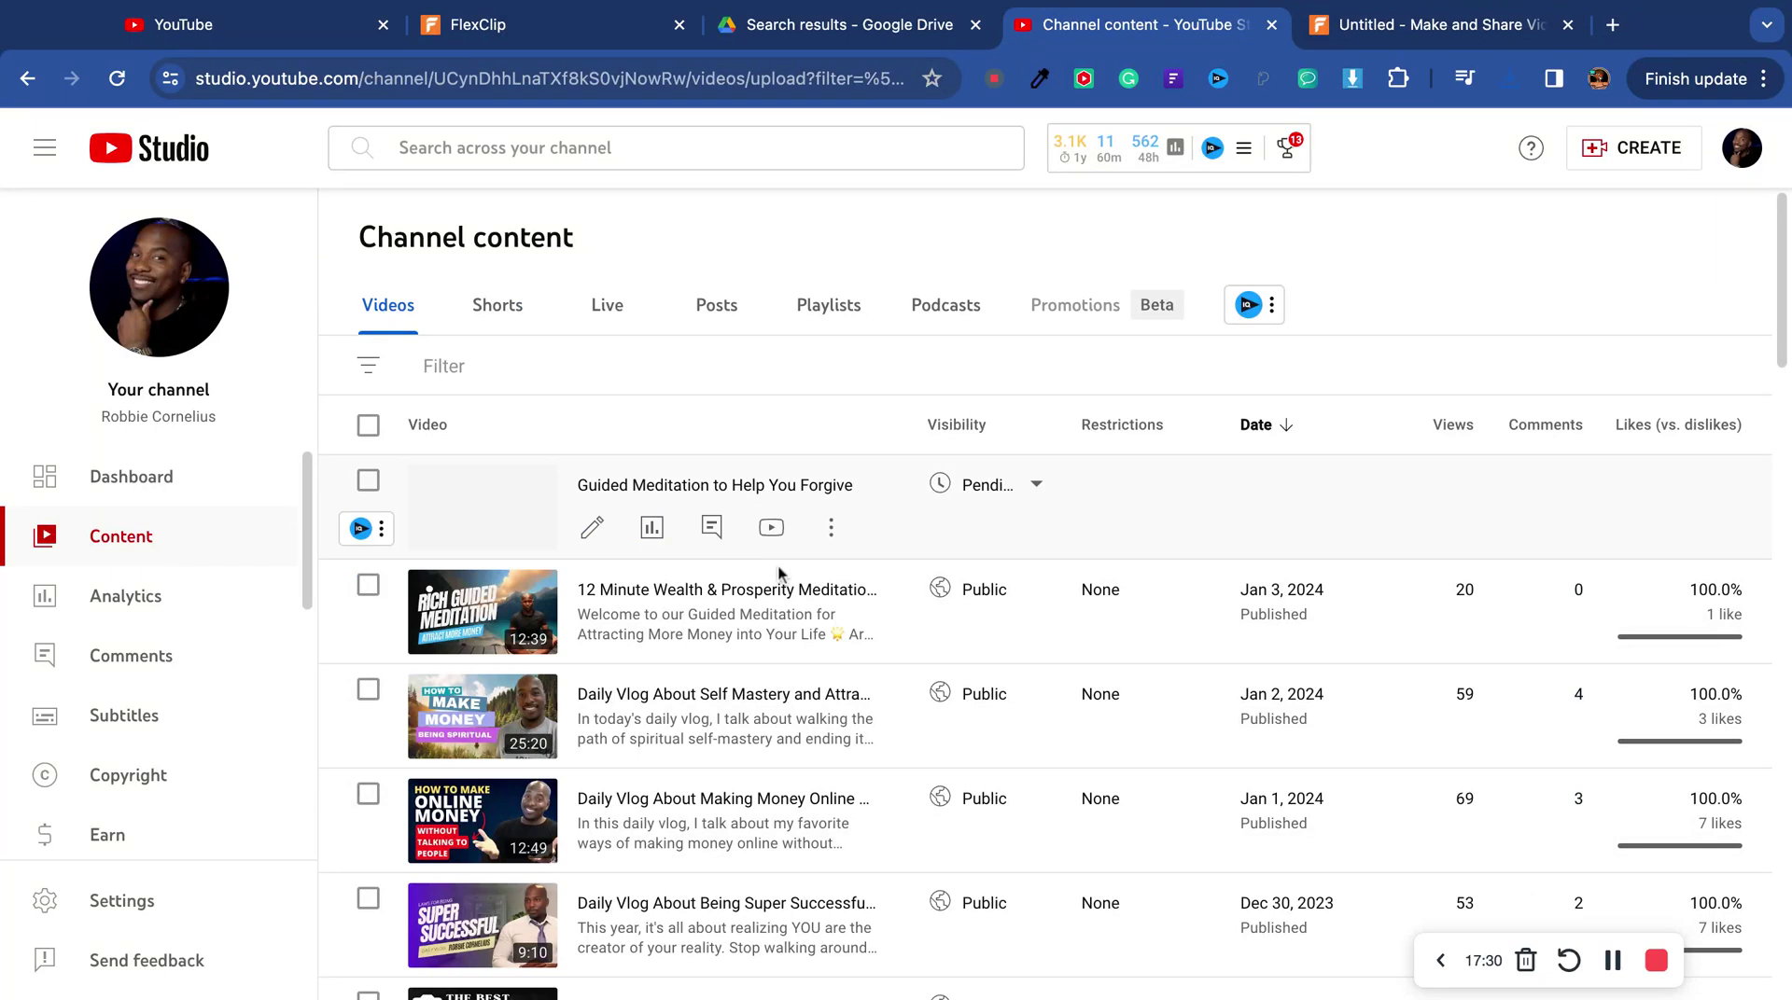
- View the still-processing upload on its YouTube watch page, then go back to FlexClip
{"action": "left_click", "coordinate": [767, 529]}
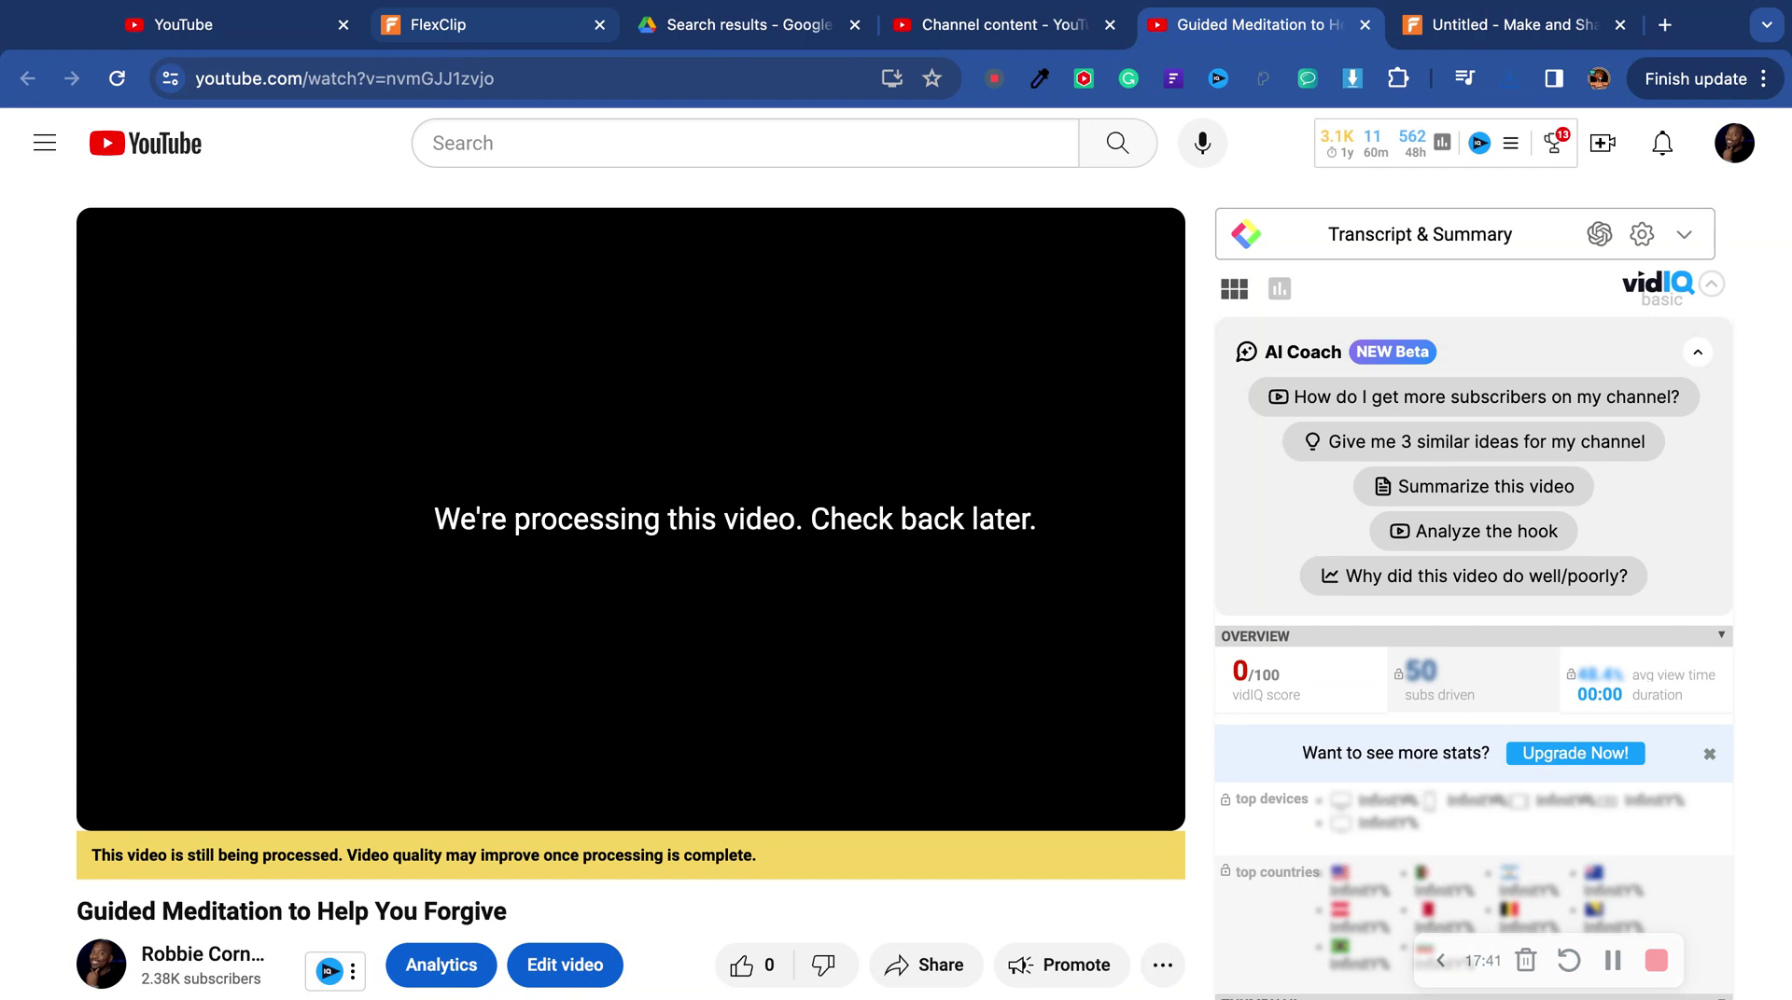
{"action": "left_click", "coordinate": [485, 24]}
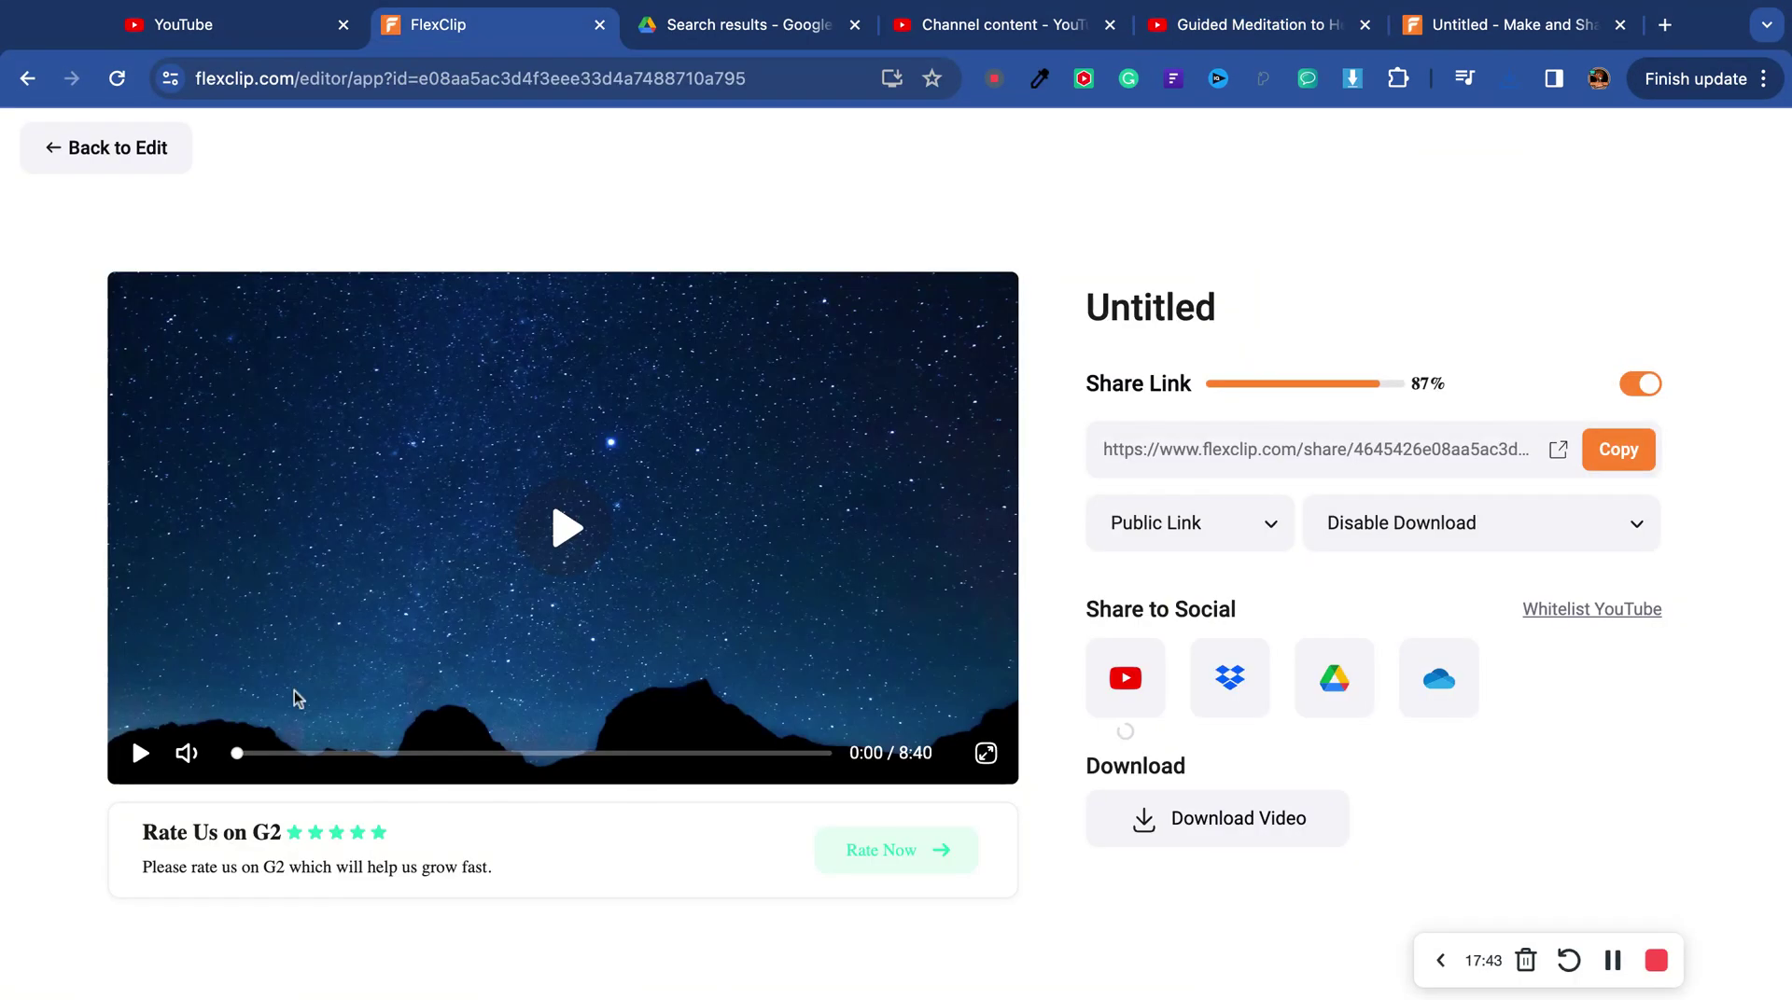
- Play the exported video full screen, pause at 0:46, and exit full screen
{"action": "left_click", "coordinate": [985, 756]}
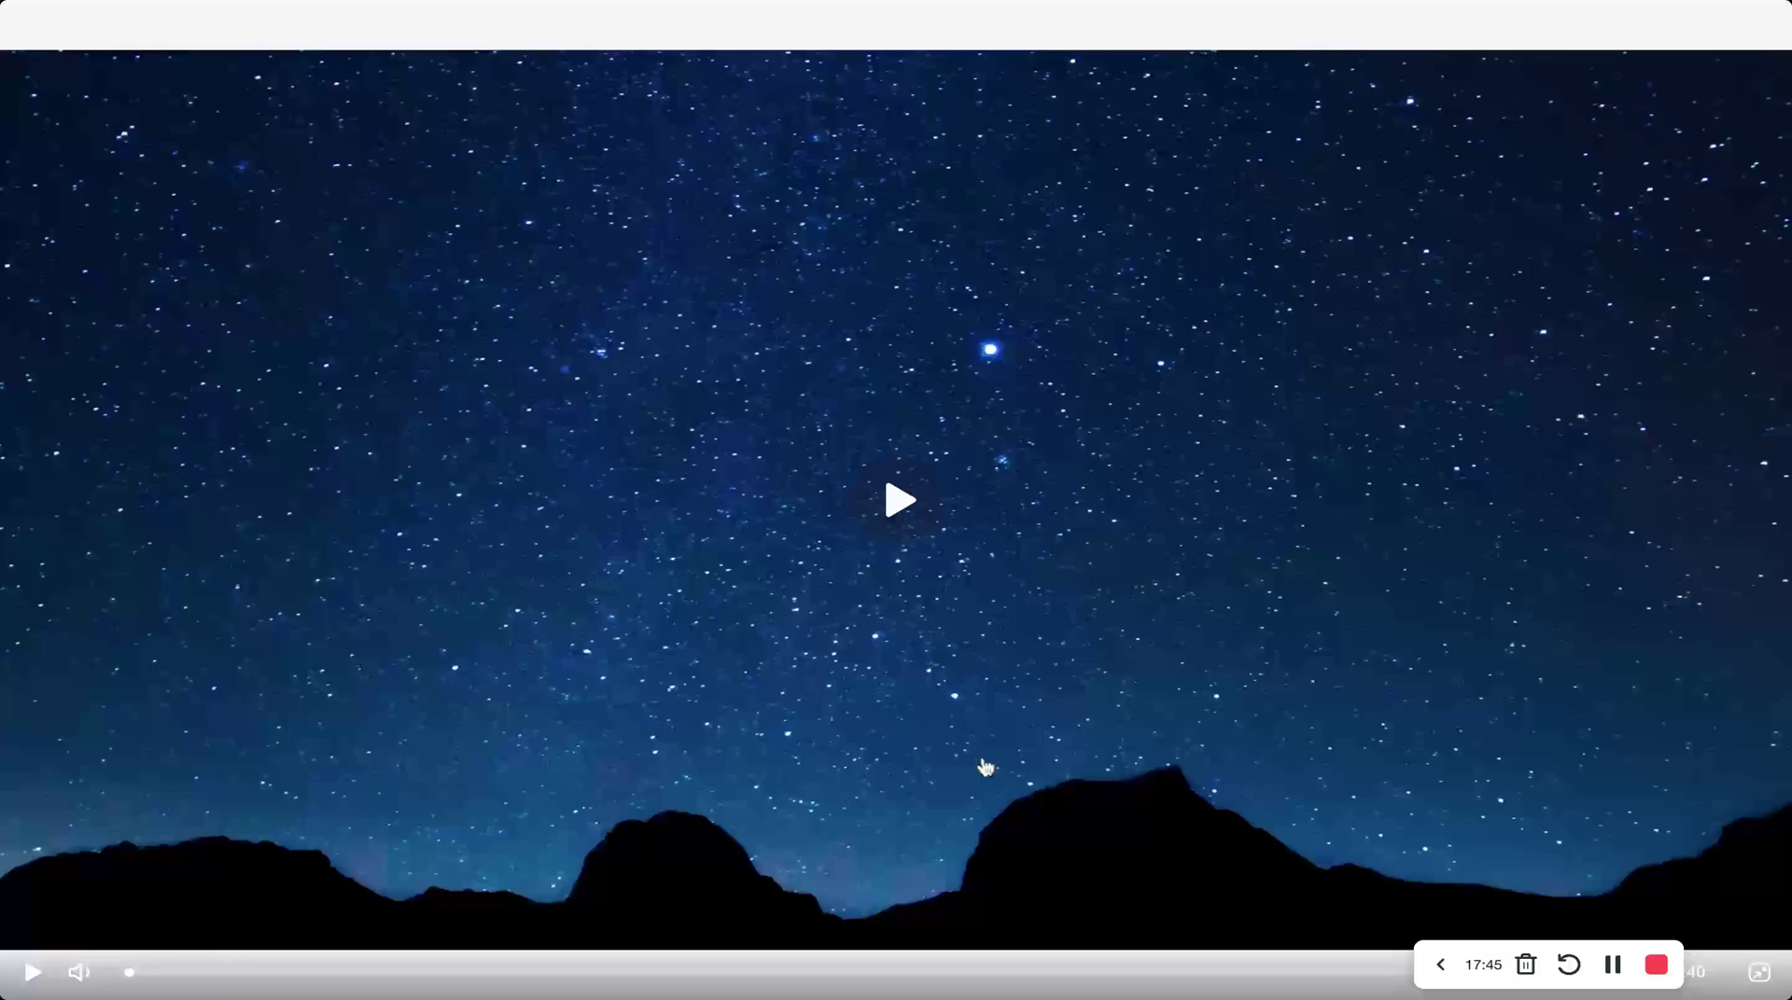
{"action": "left_click", "coordinate": [900, 504]}
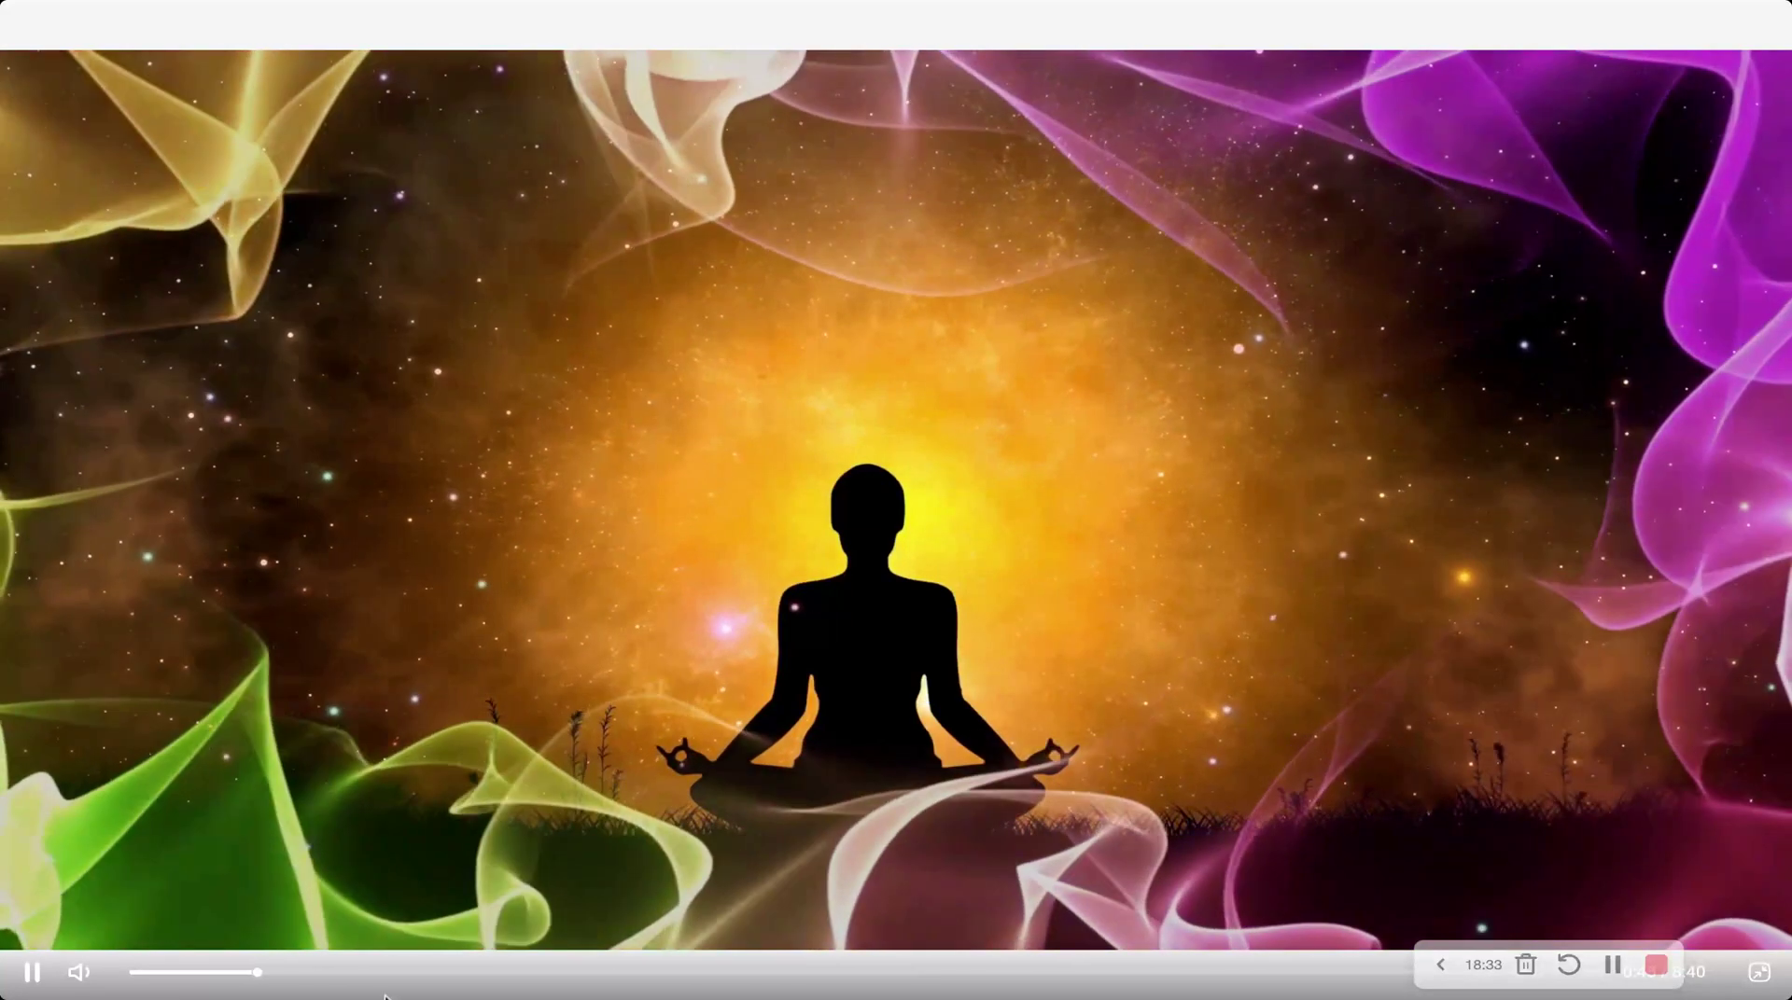
{"action": "left_click", "coordinate": [32, 972]}
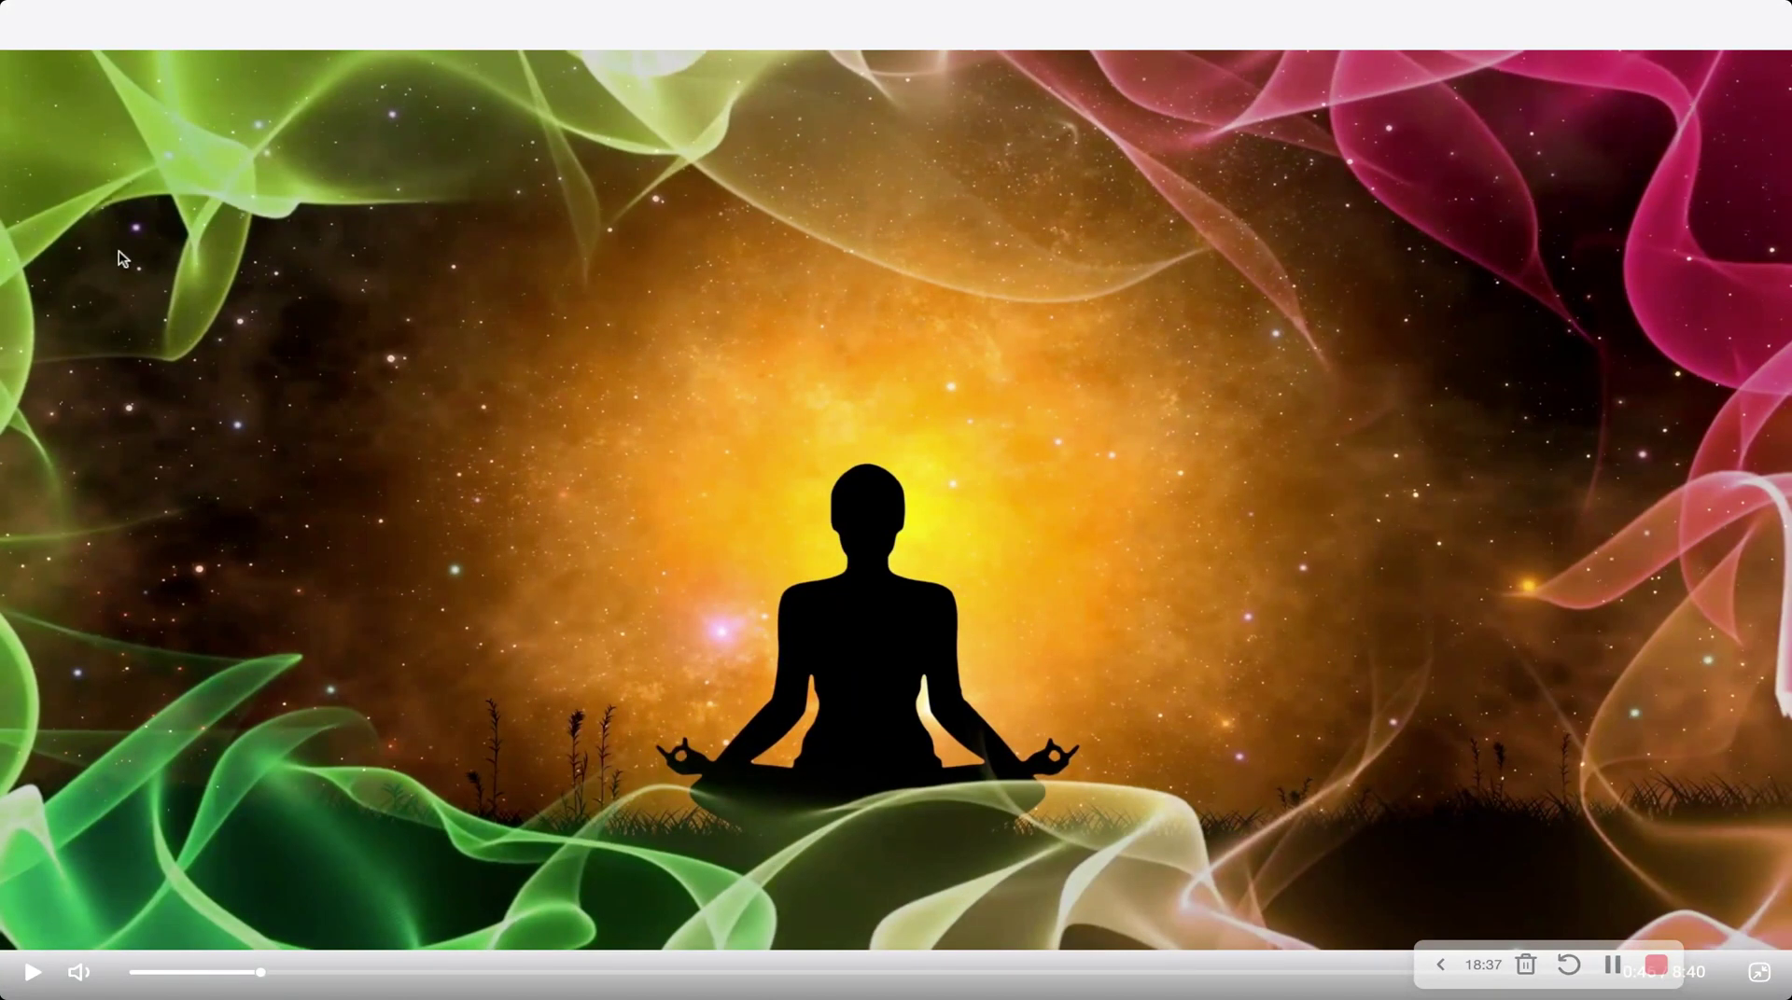
{"action": "key", "text": "Escape"}
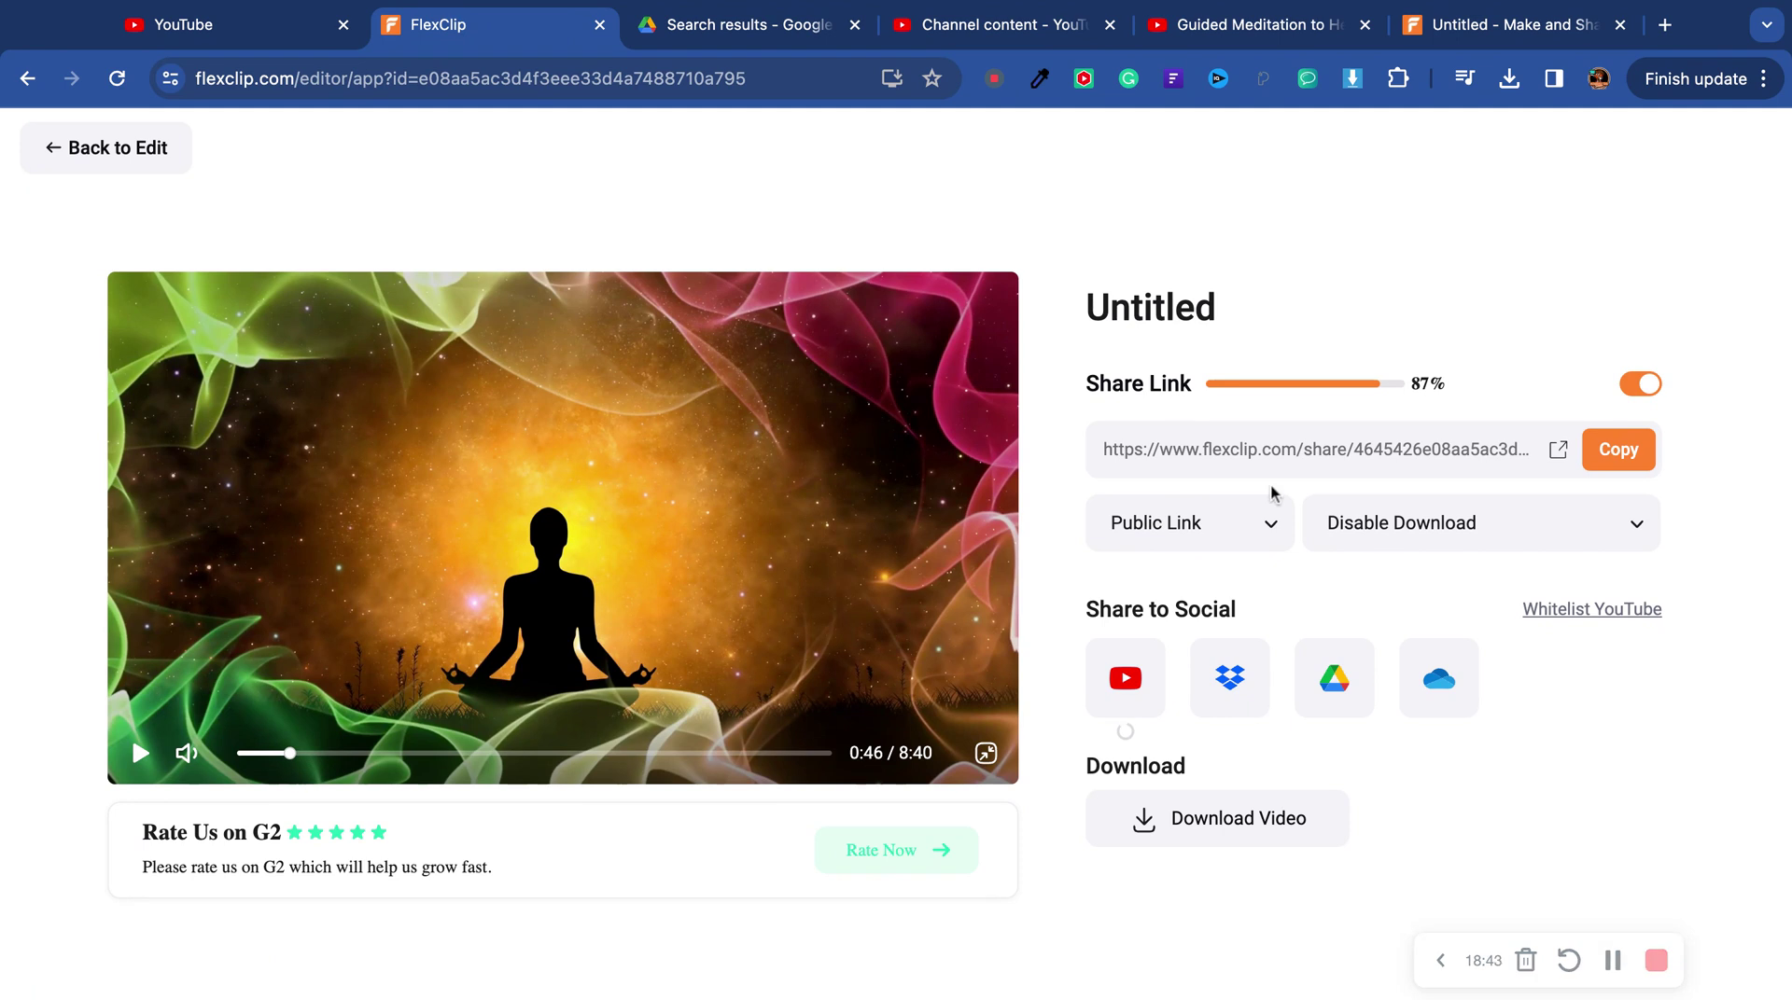
{"action": "left_click", "coordinate": [1298, 439]}
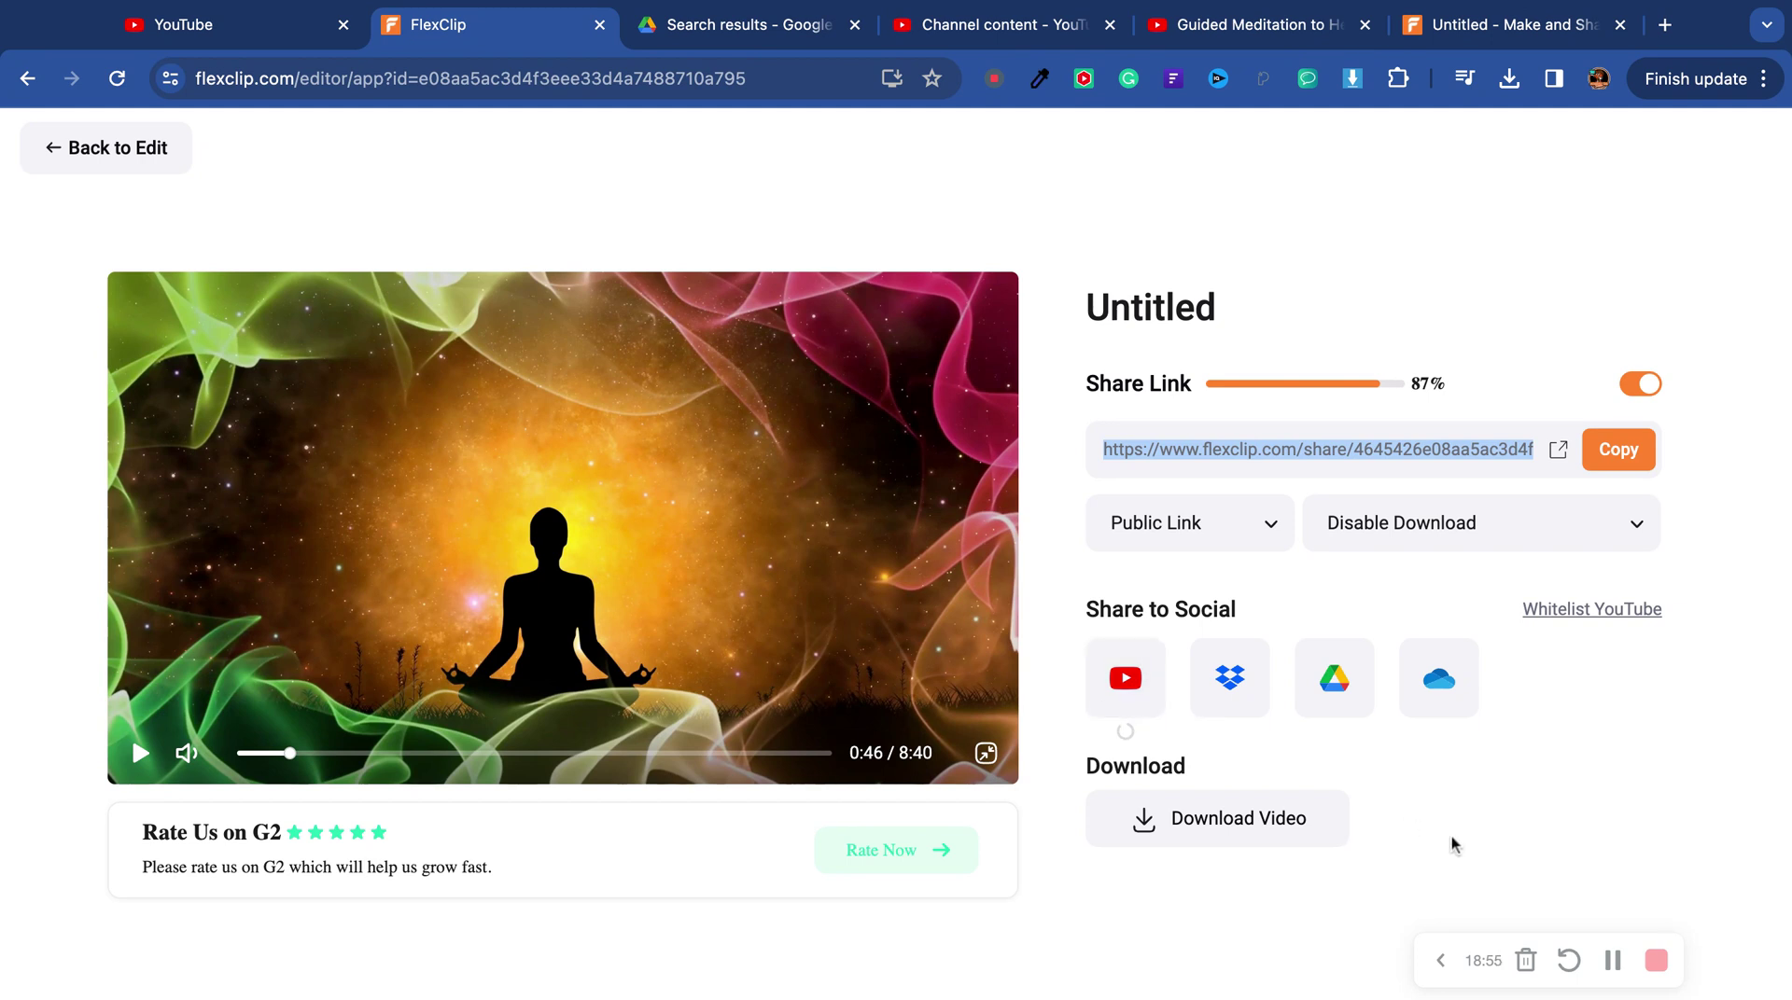
{"action": "left_click", "coordinate": [1379, 817]}
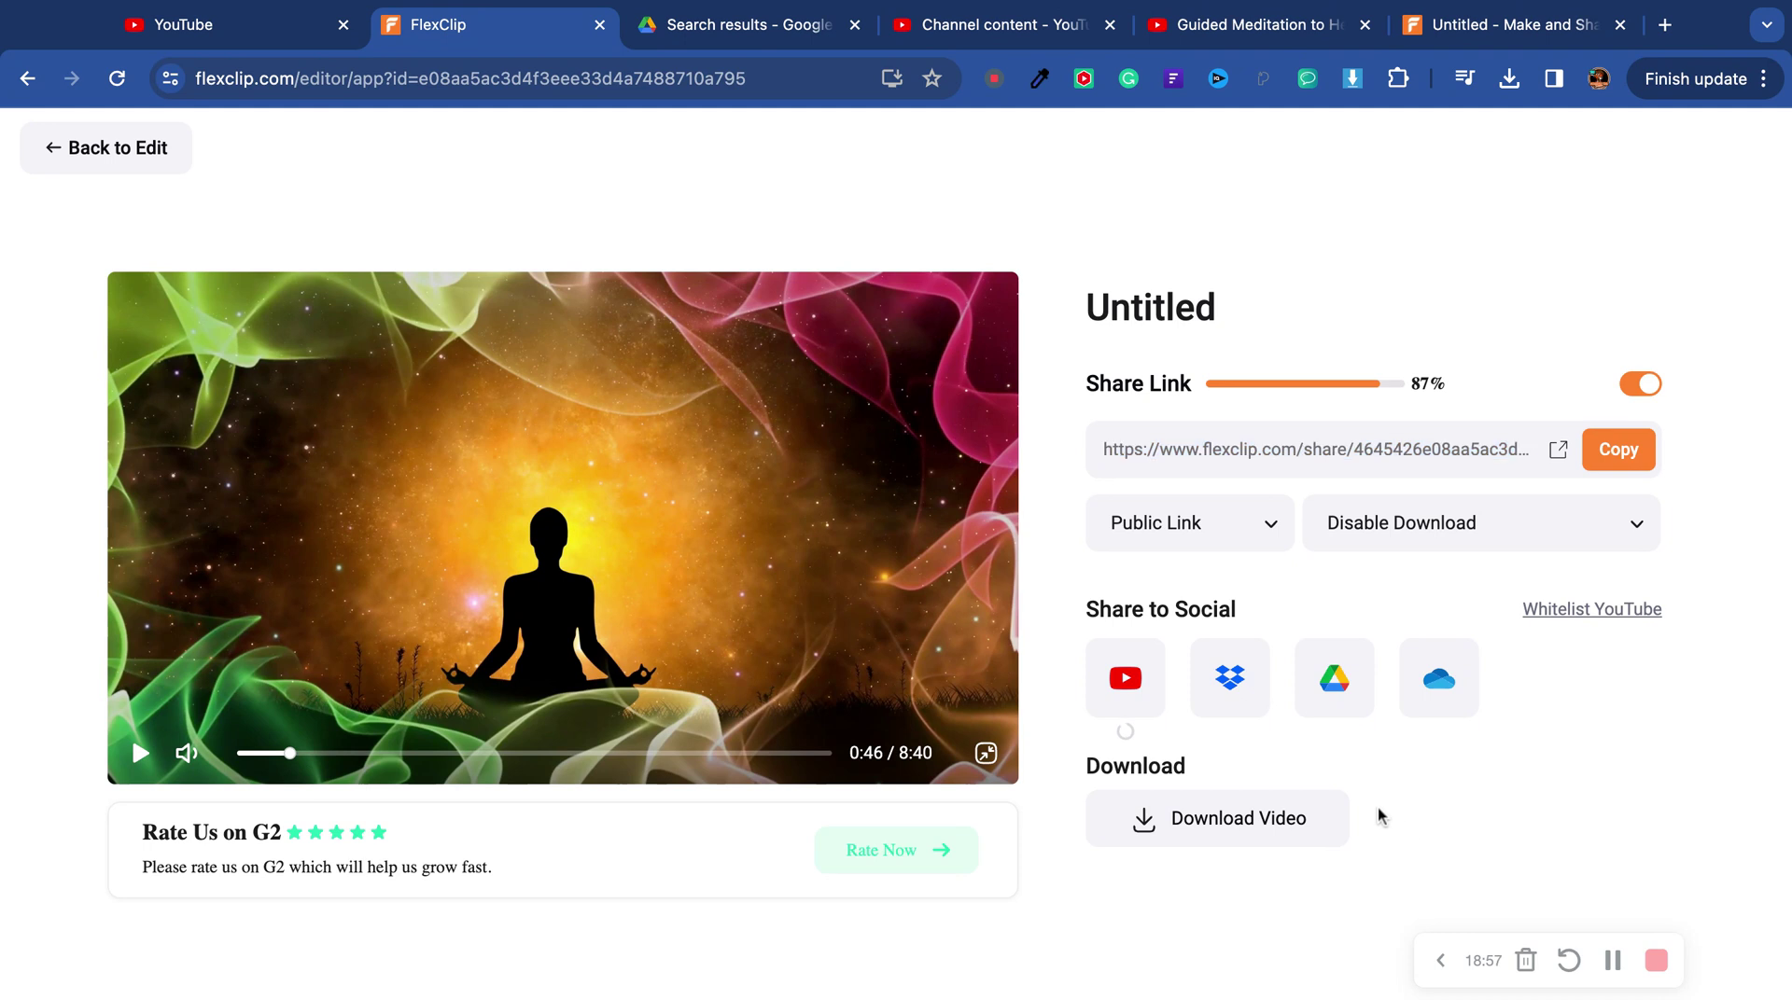